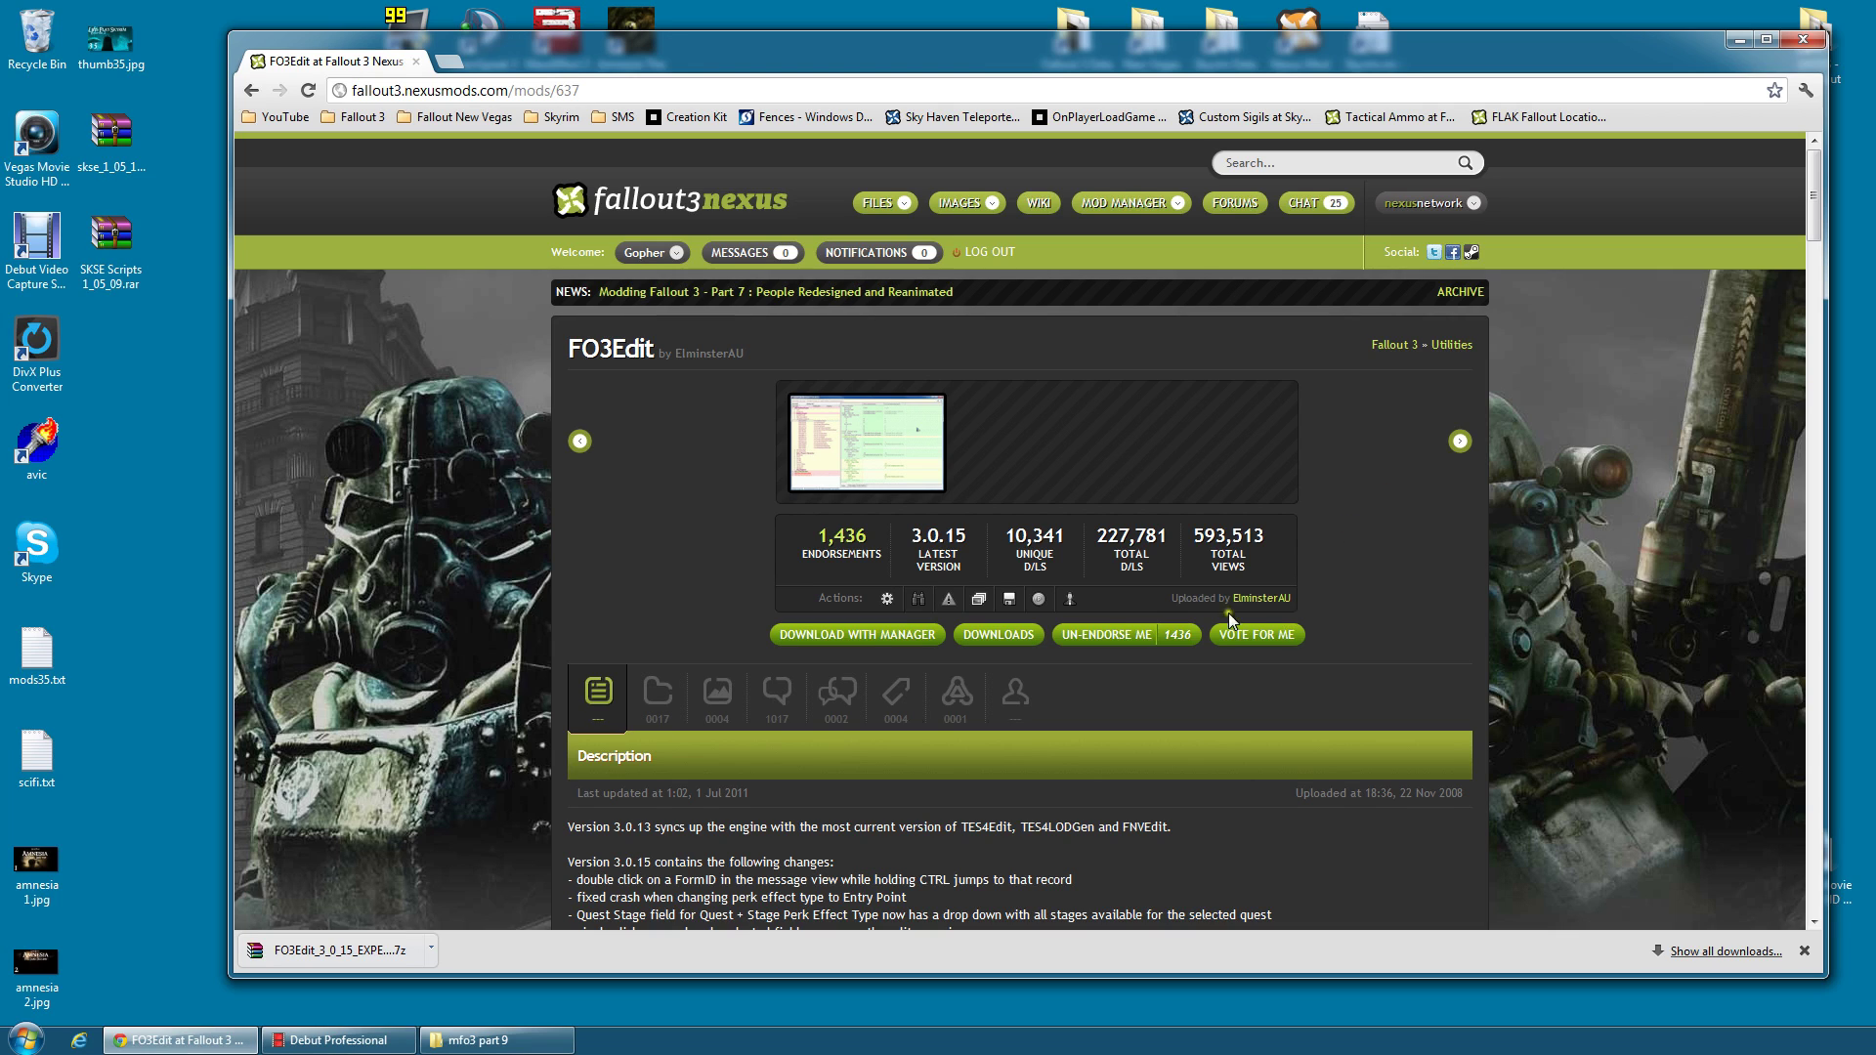
Download the main file FO3Edit_3_0_15_EXPERIMENTAL manually from the mod's files and return to the desktop
click(657, 695)
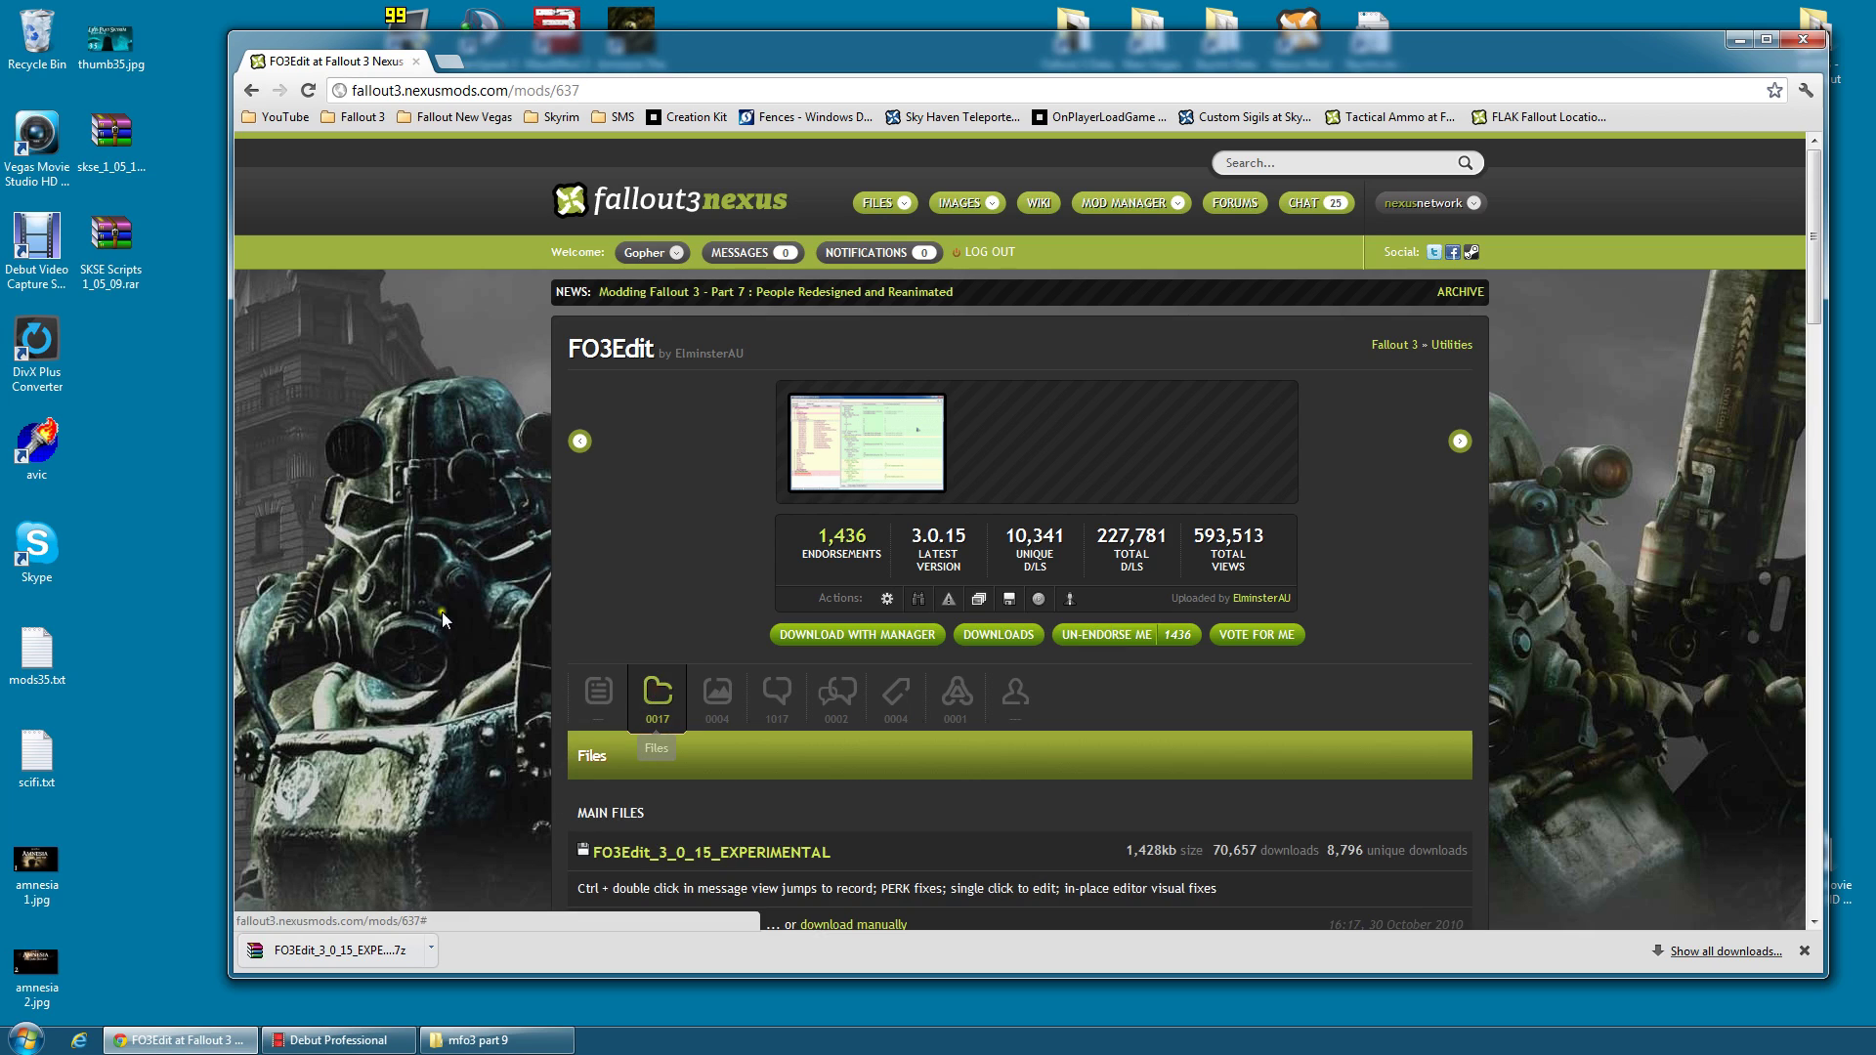
scroll(356, 613, down, 20)
scroll(383, 621, up, 20)
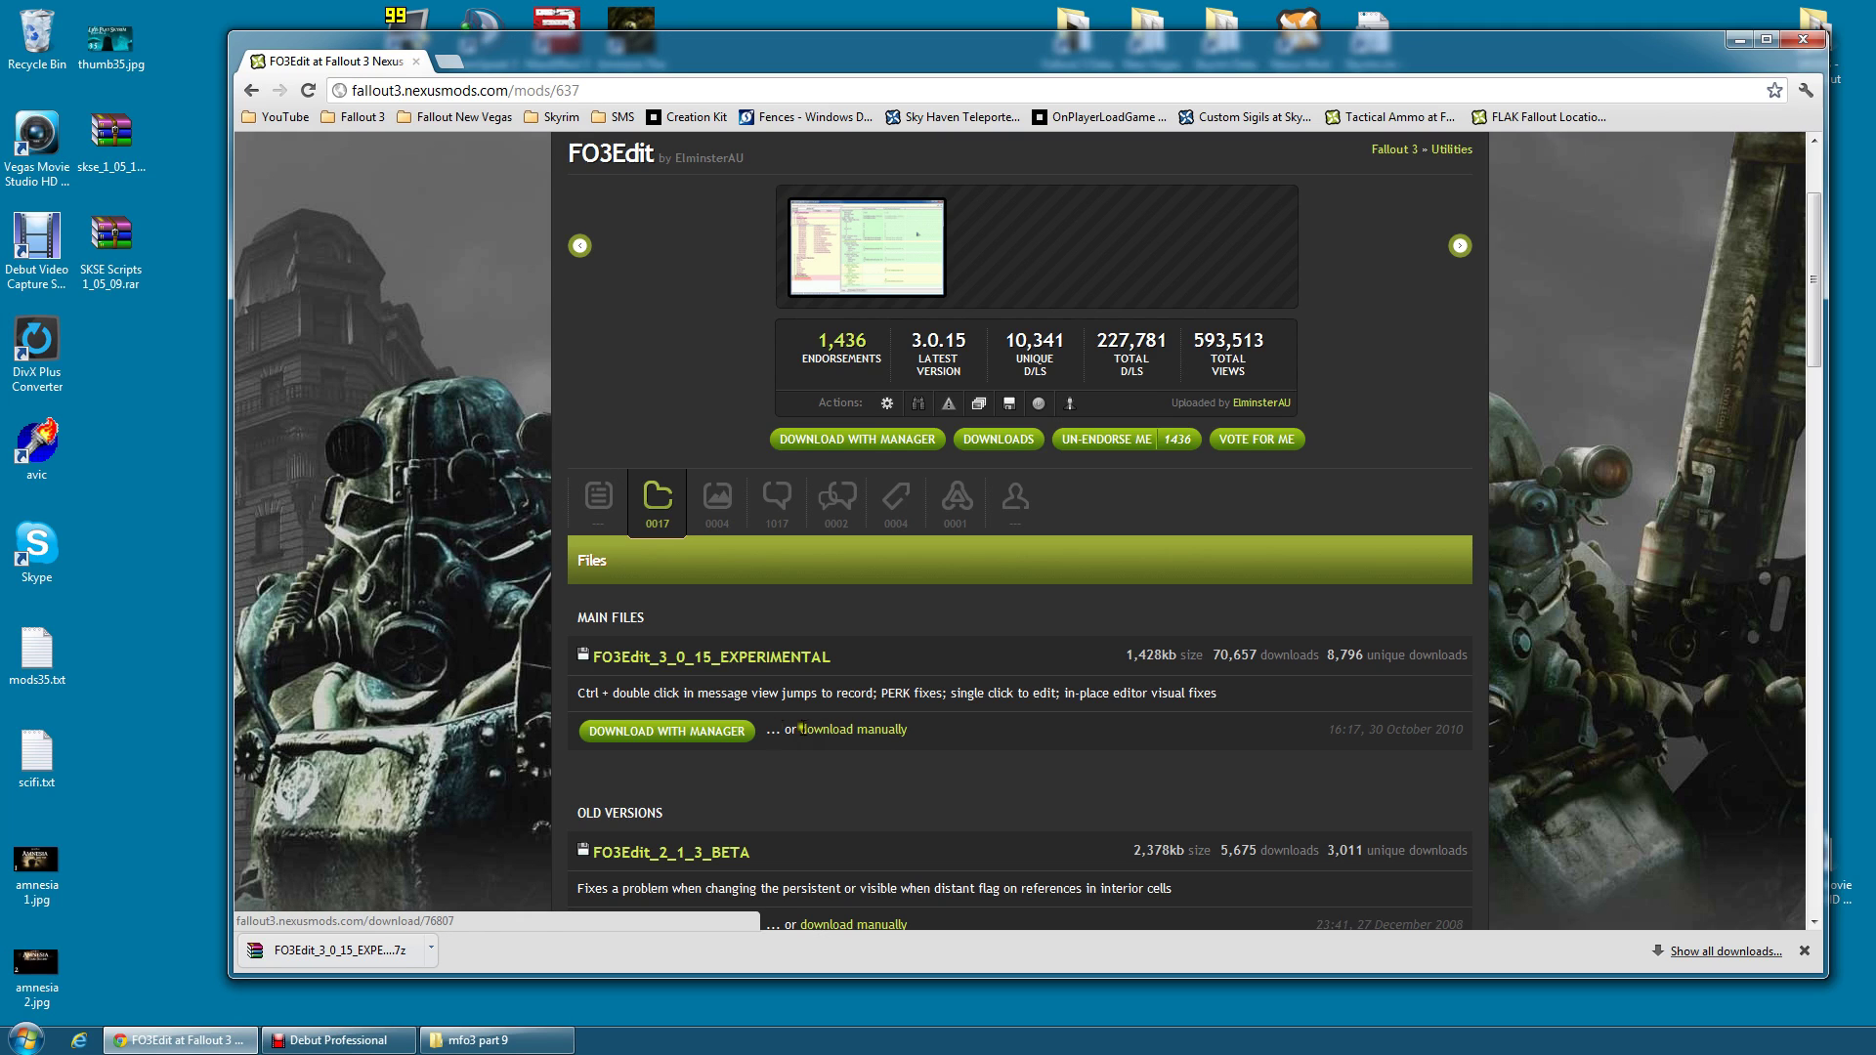
click(879, 734)
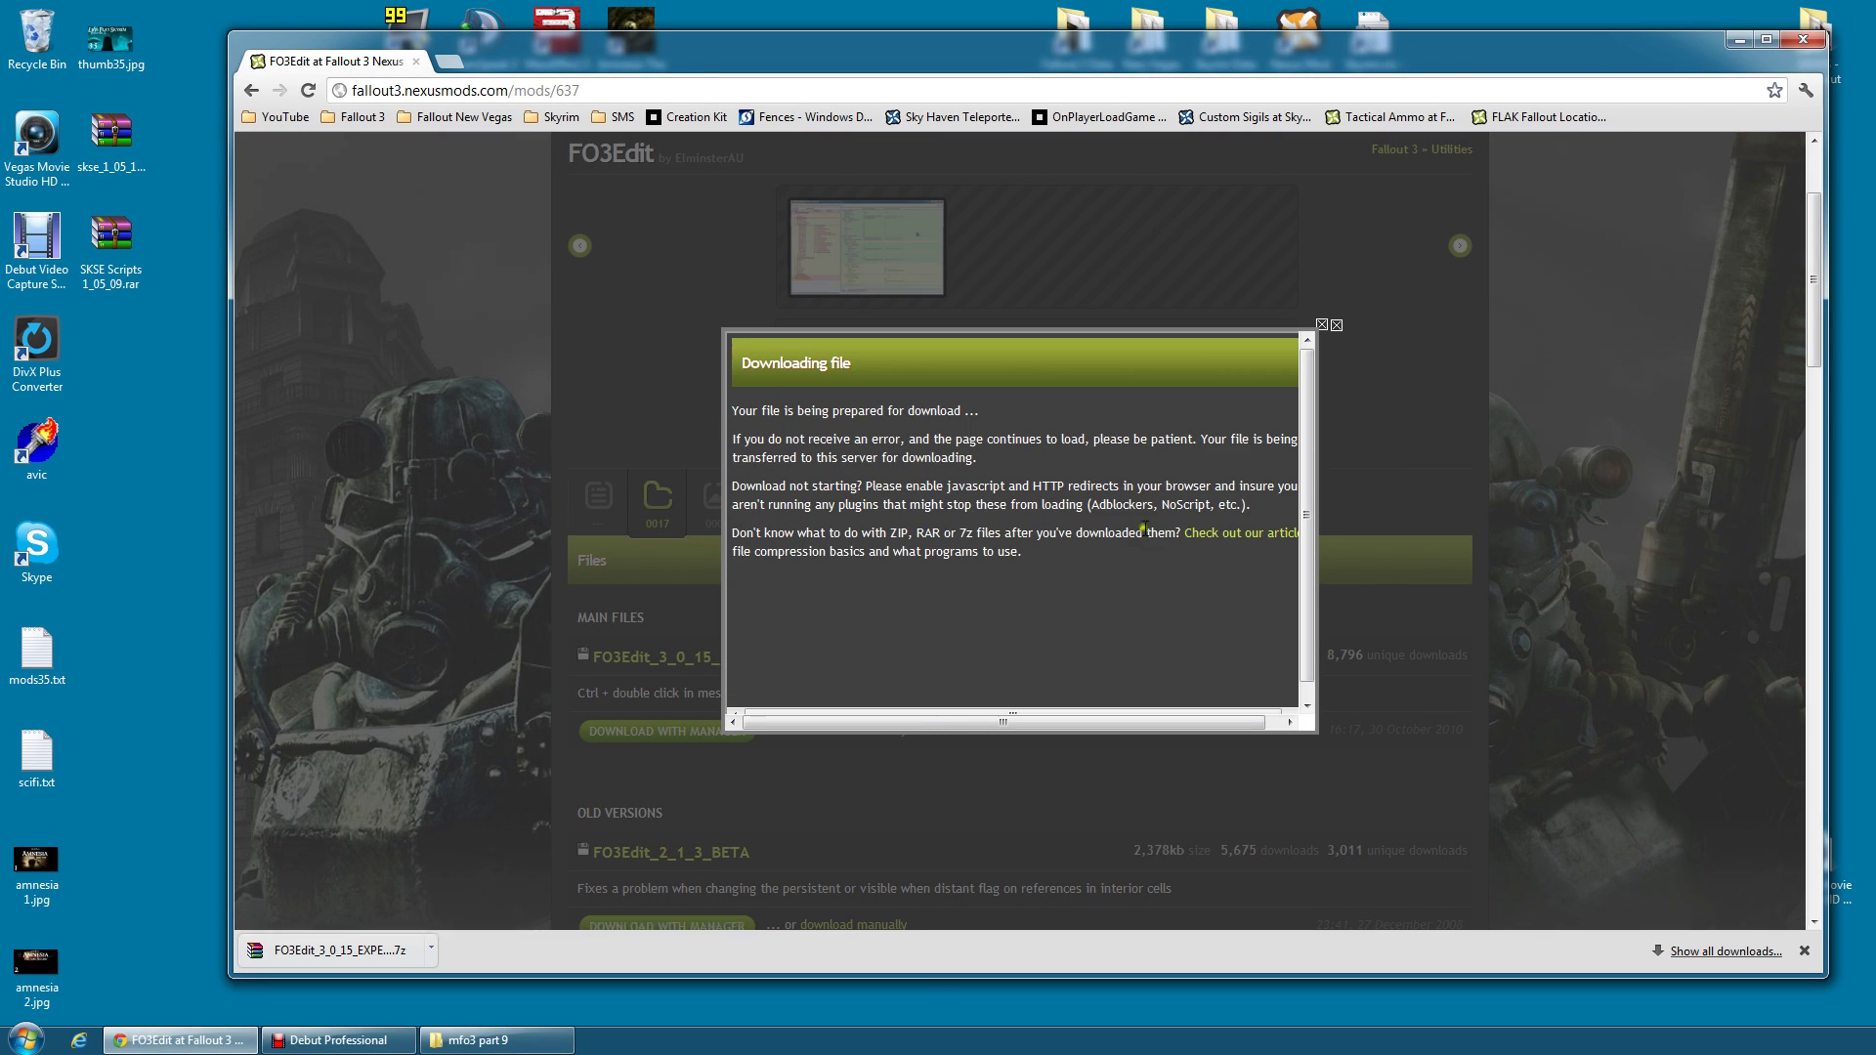
click(1335, 325)
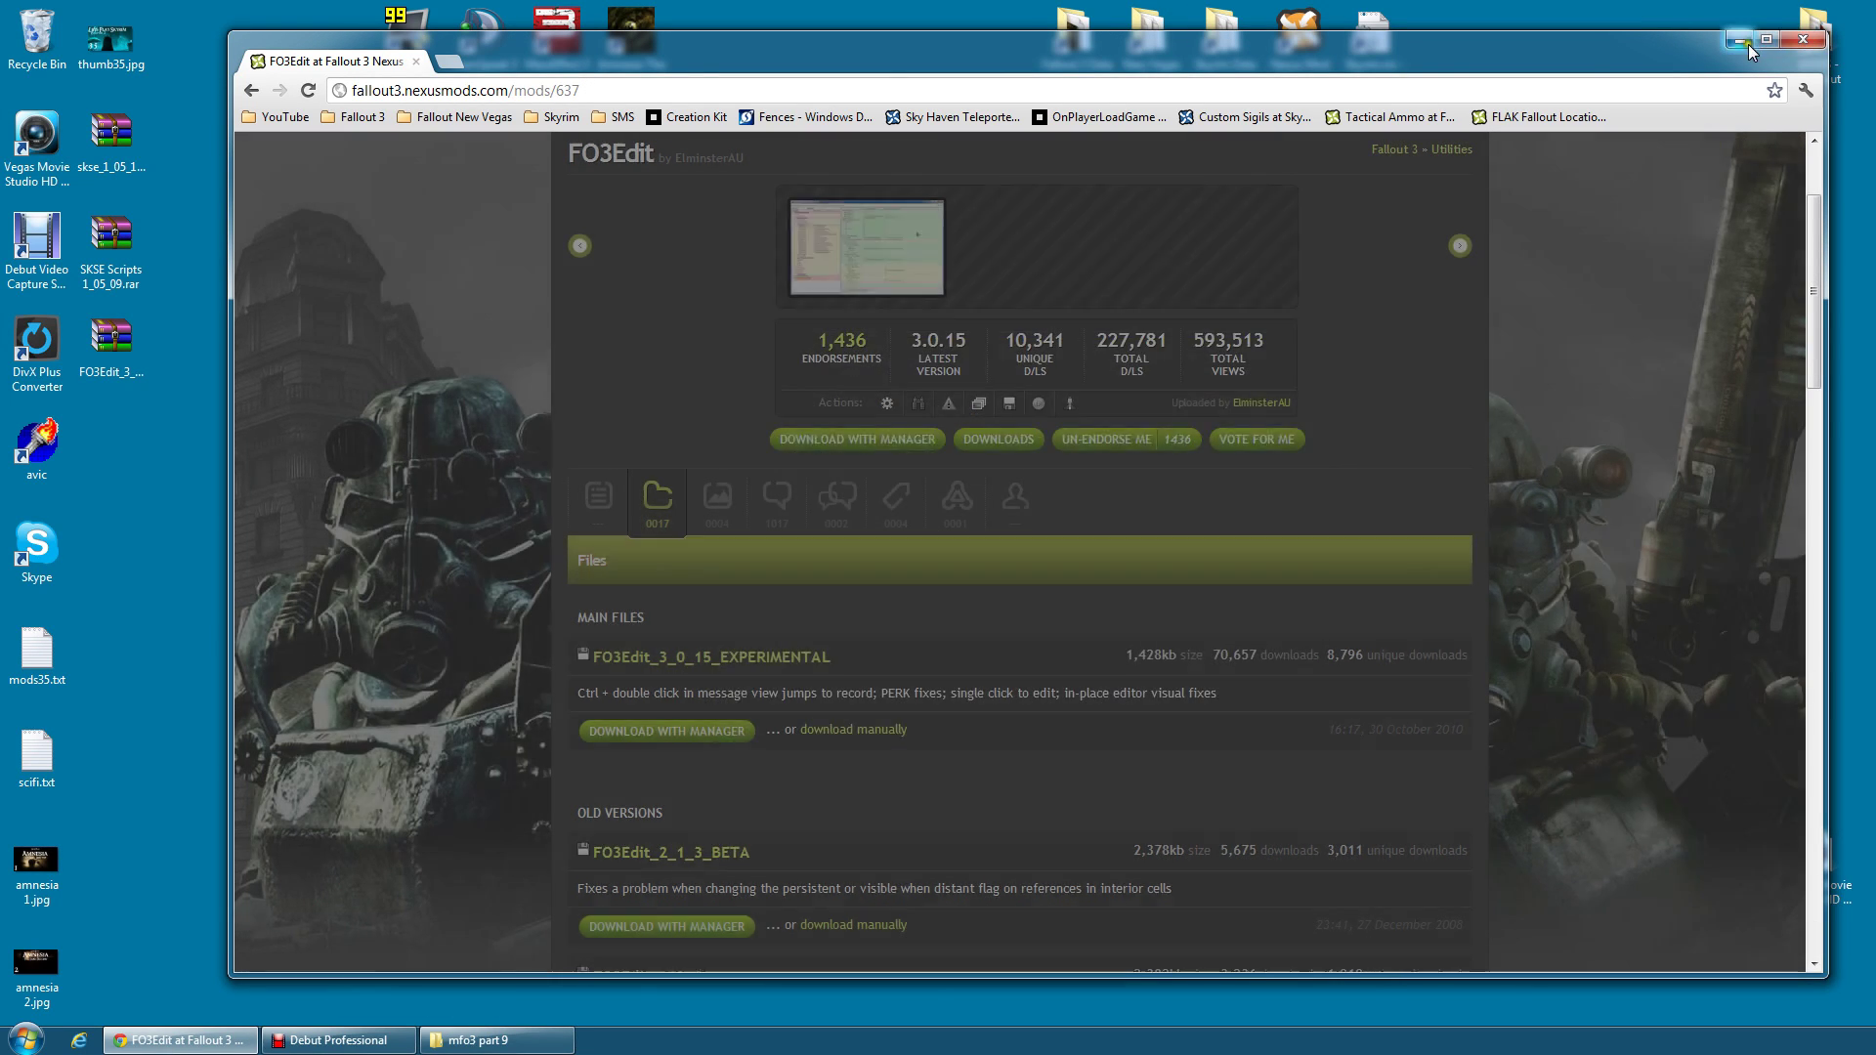
click(1744, 44)
Extract the FO3Edit archive on the desktop and place the two extracted files side by side below it
drag(110, 337, 631, 441)
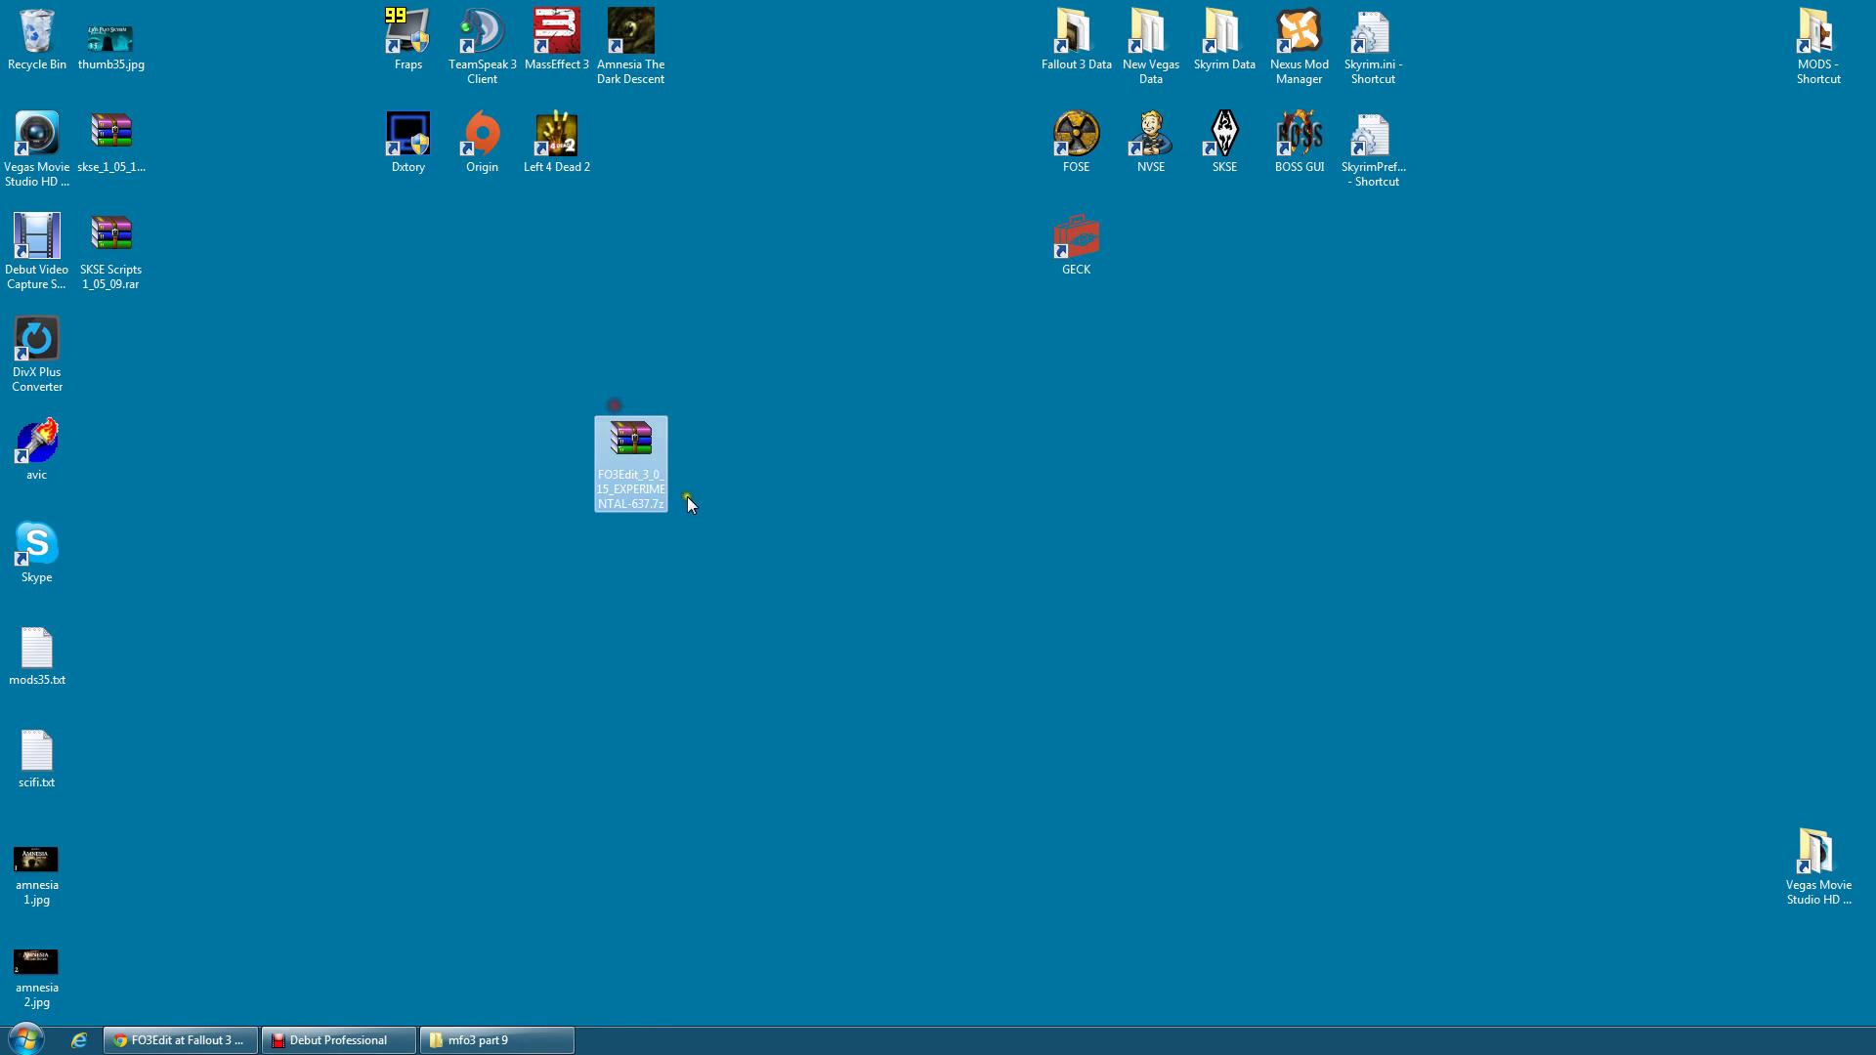
right_click(633, 444)
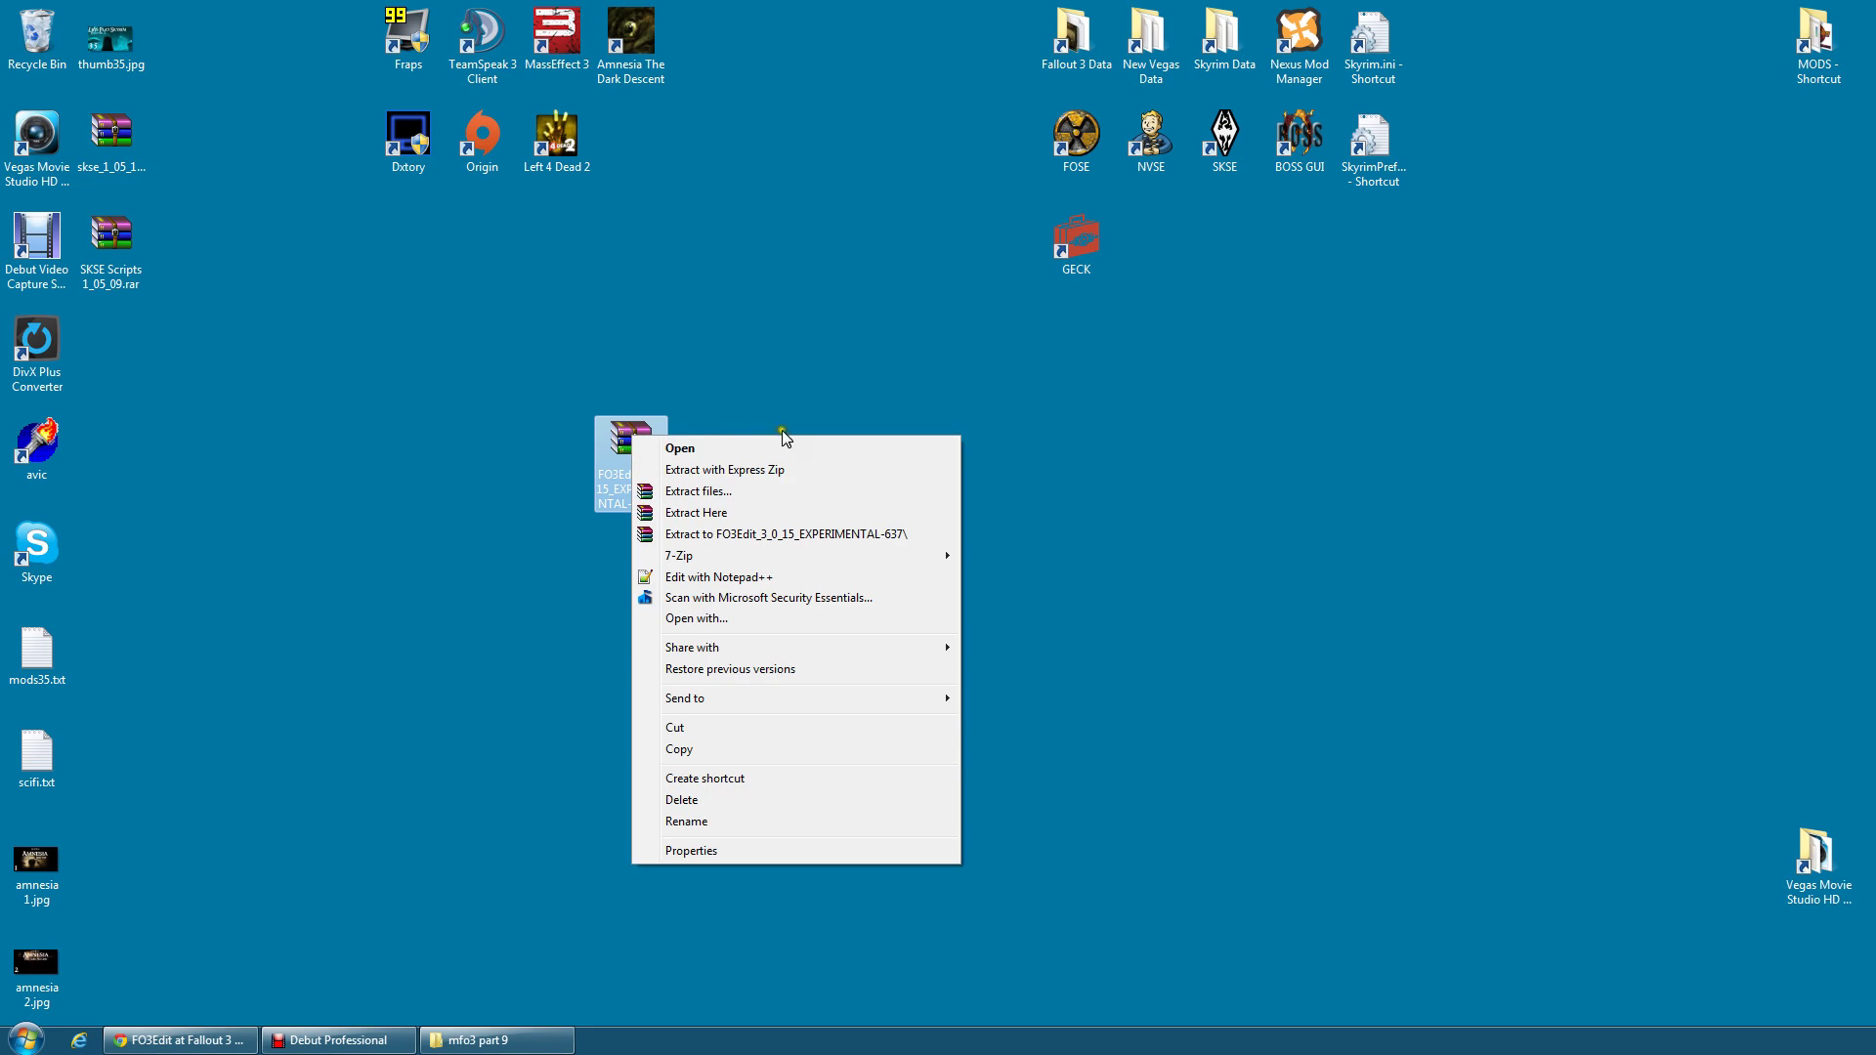
click(711, 514)
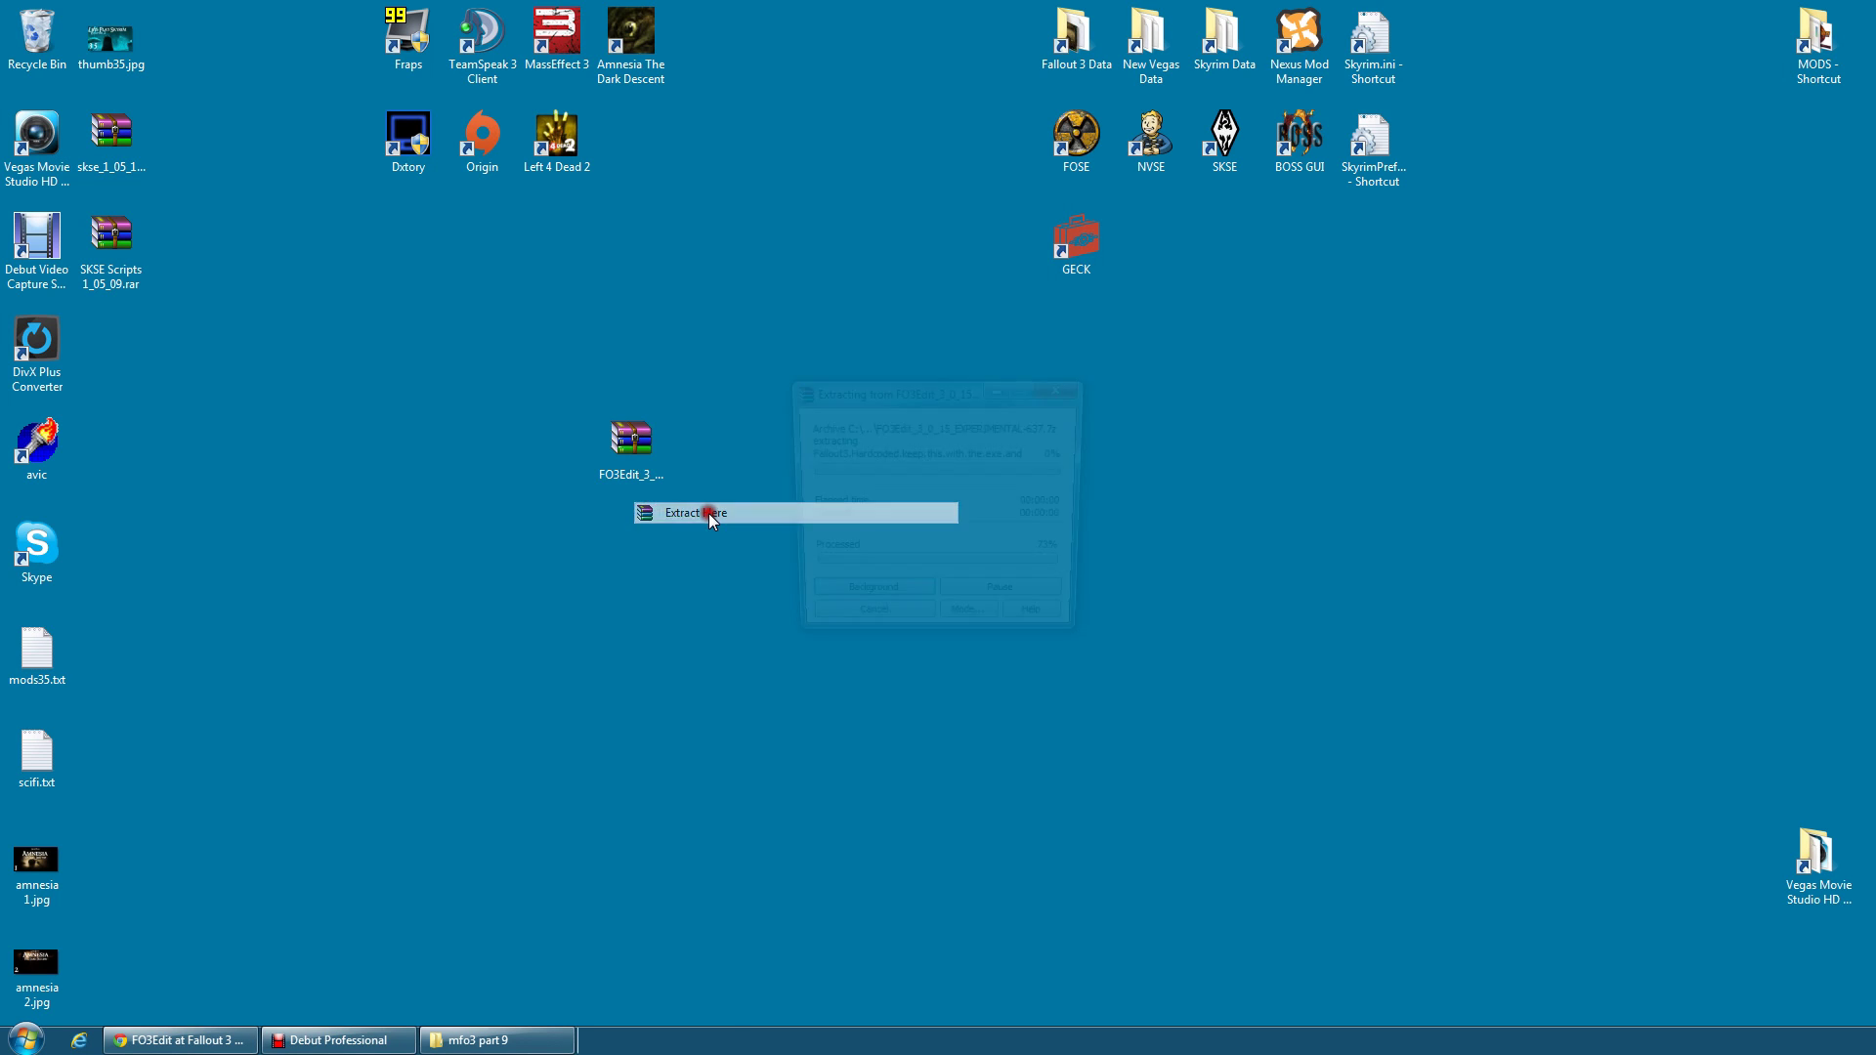
drag(111, 342, 556, 552)
drag(126, 455, 642, 564)
click(561, 552)
click(645, 557)
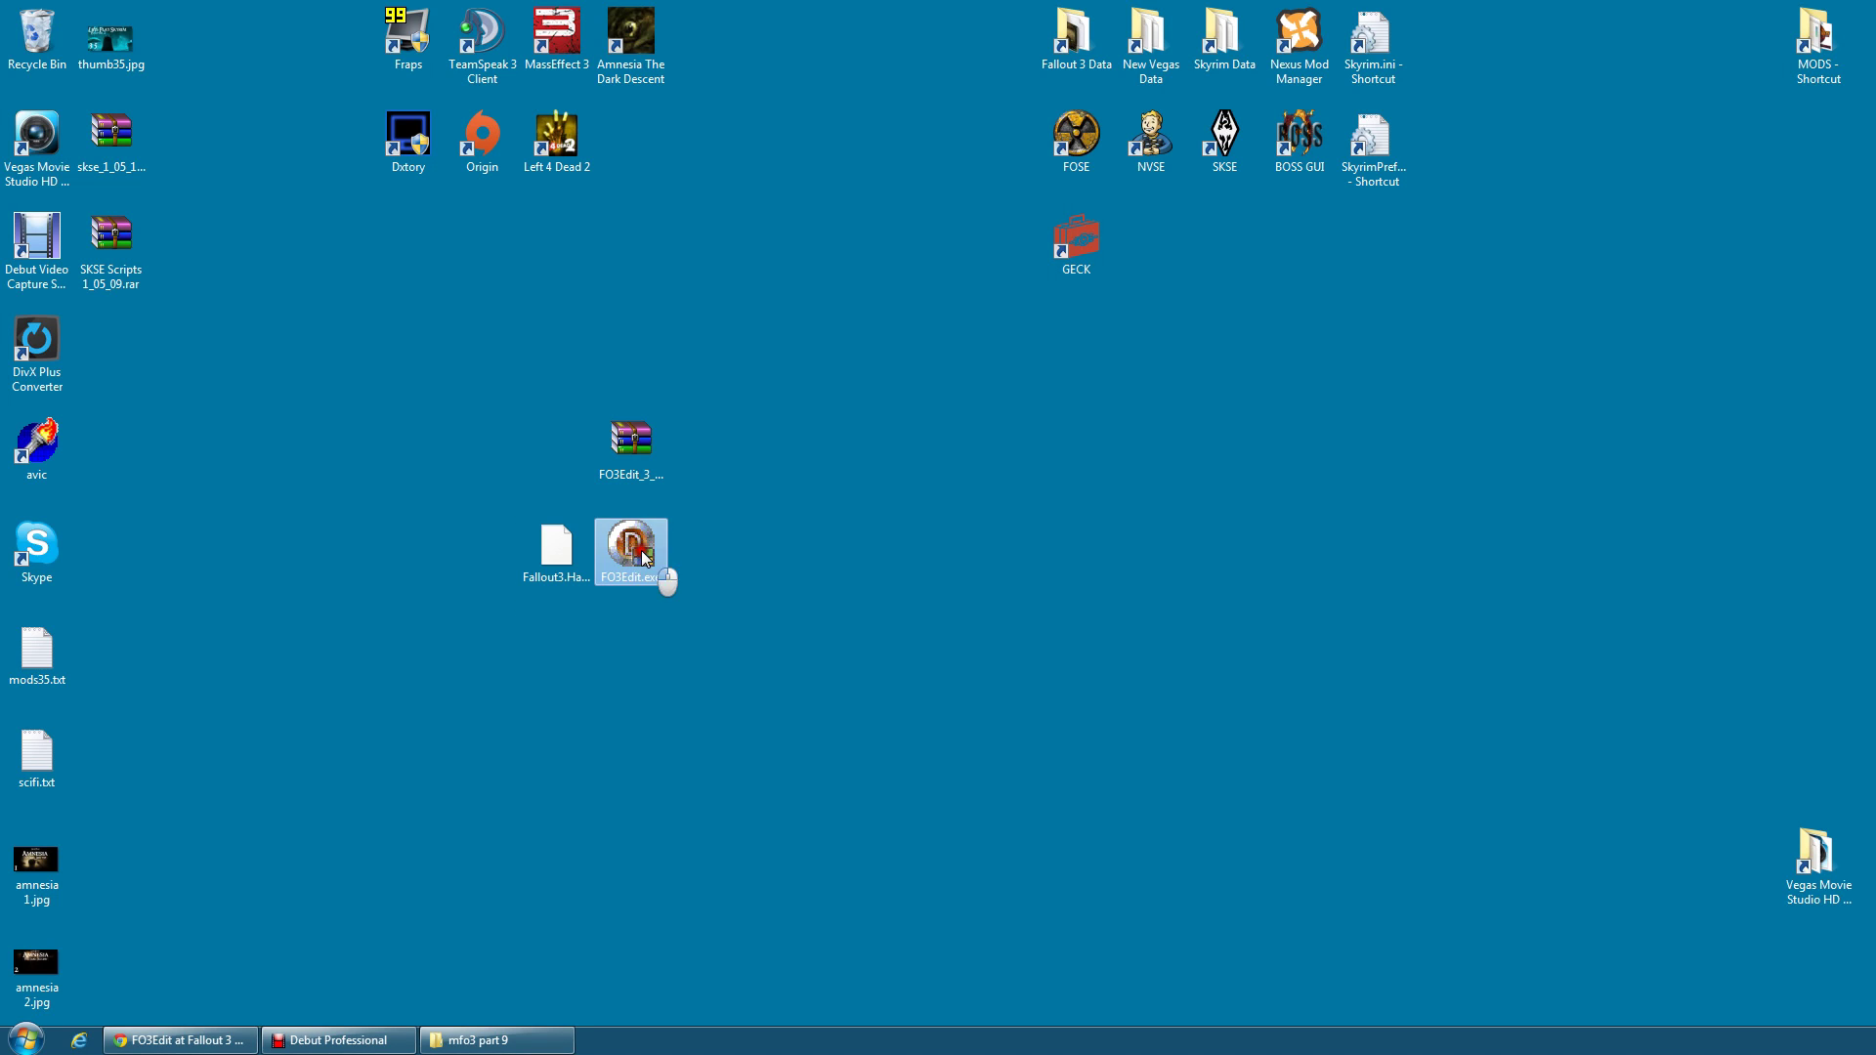
Delete the downloaded FO3Edit archive from the desktop
click(625, 445)
right_click(623, 441)
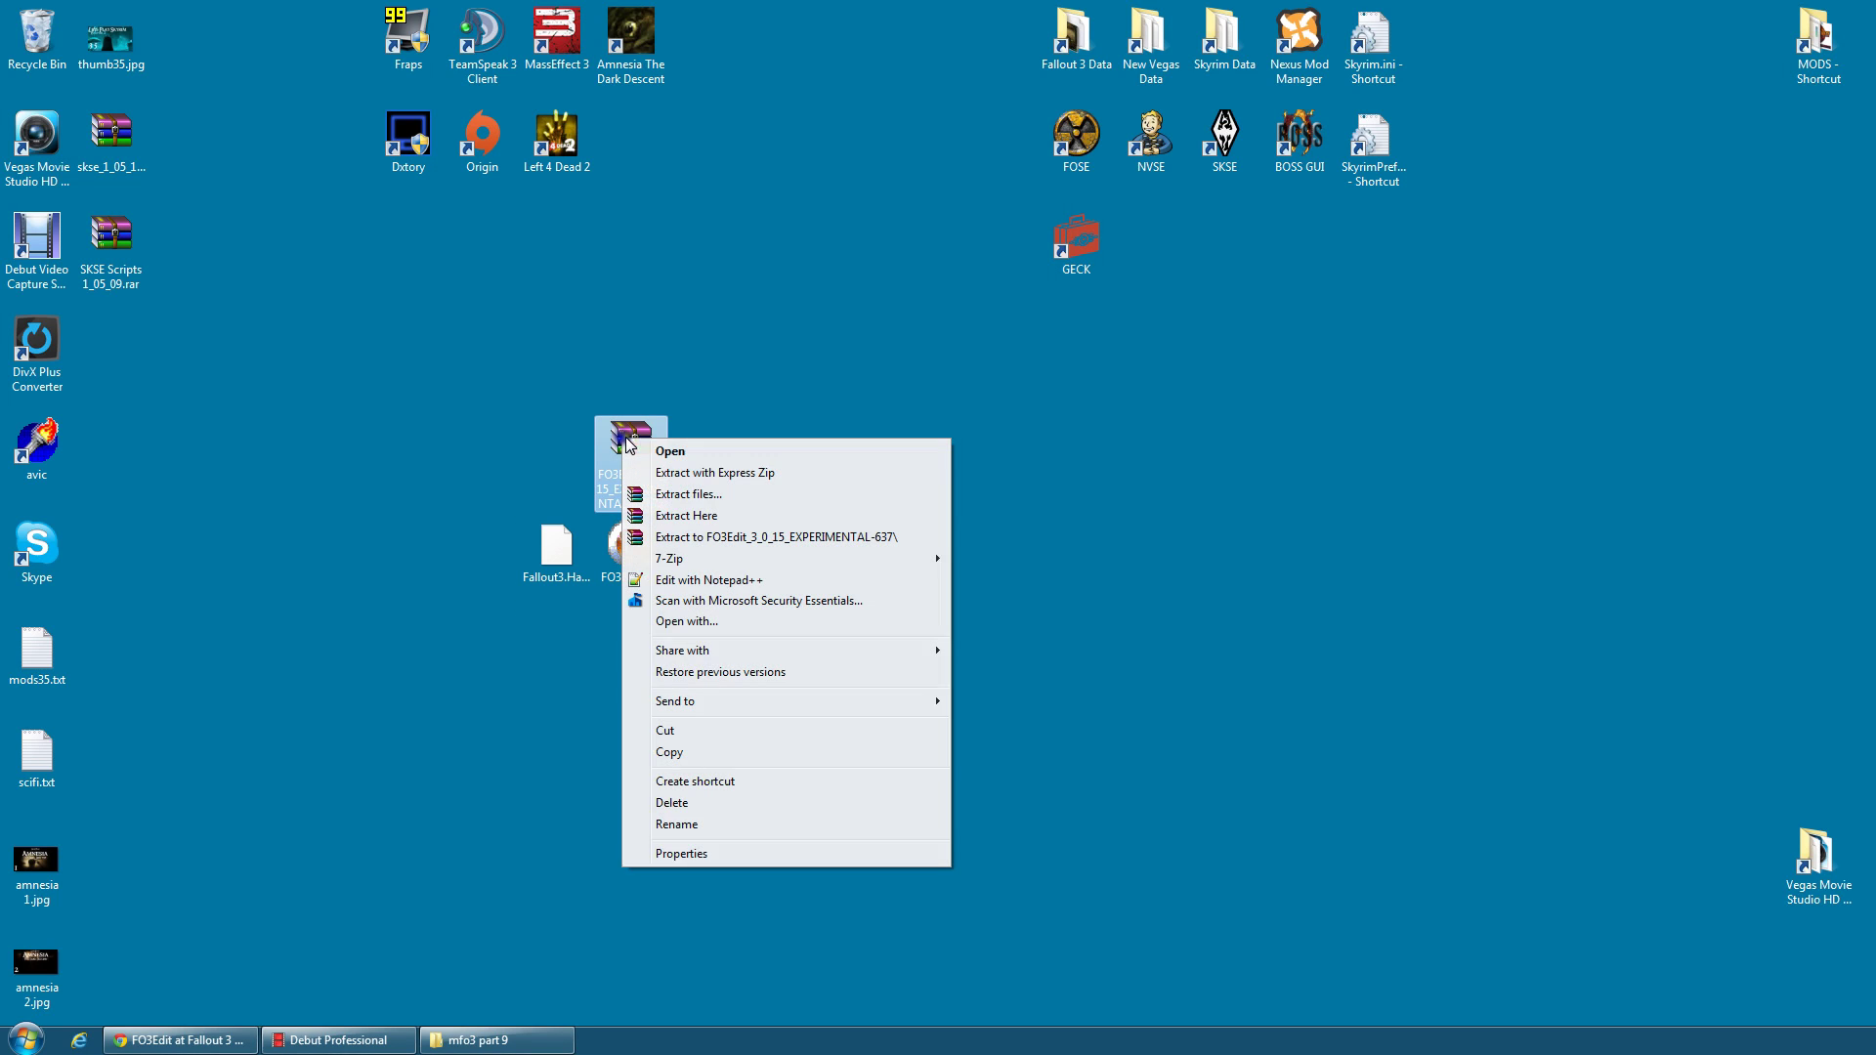
click(695, 803)
click(1030, 603)
Cut the extracted Fallout3.Hardcoded data file and FO3Edit.exe from the desktop
drag(489, 476, 778, 674)
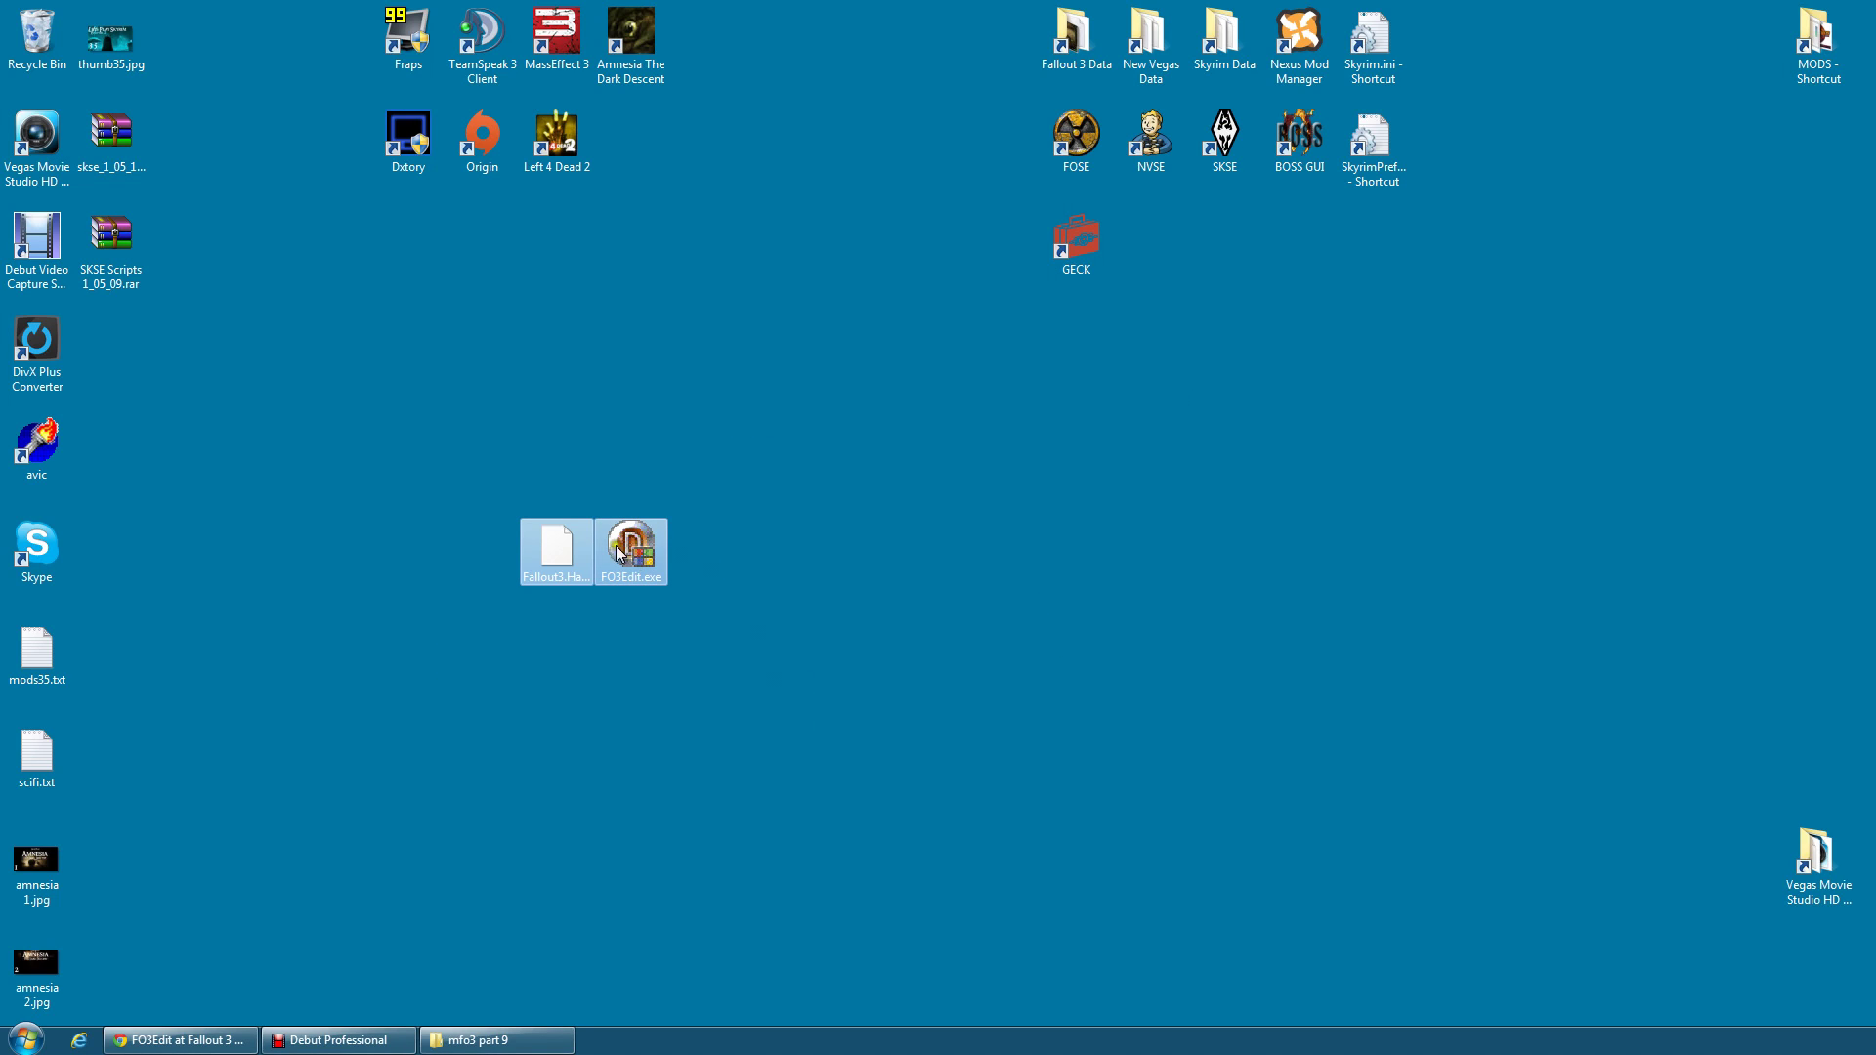
click(770, 508)
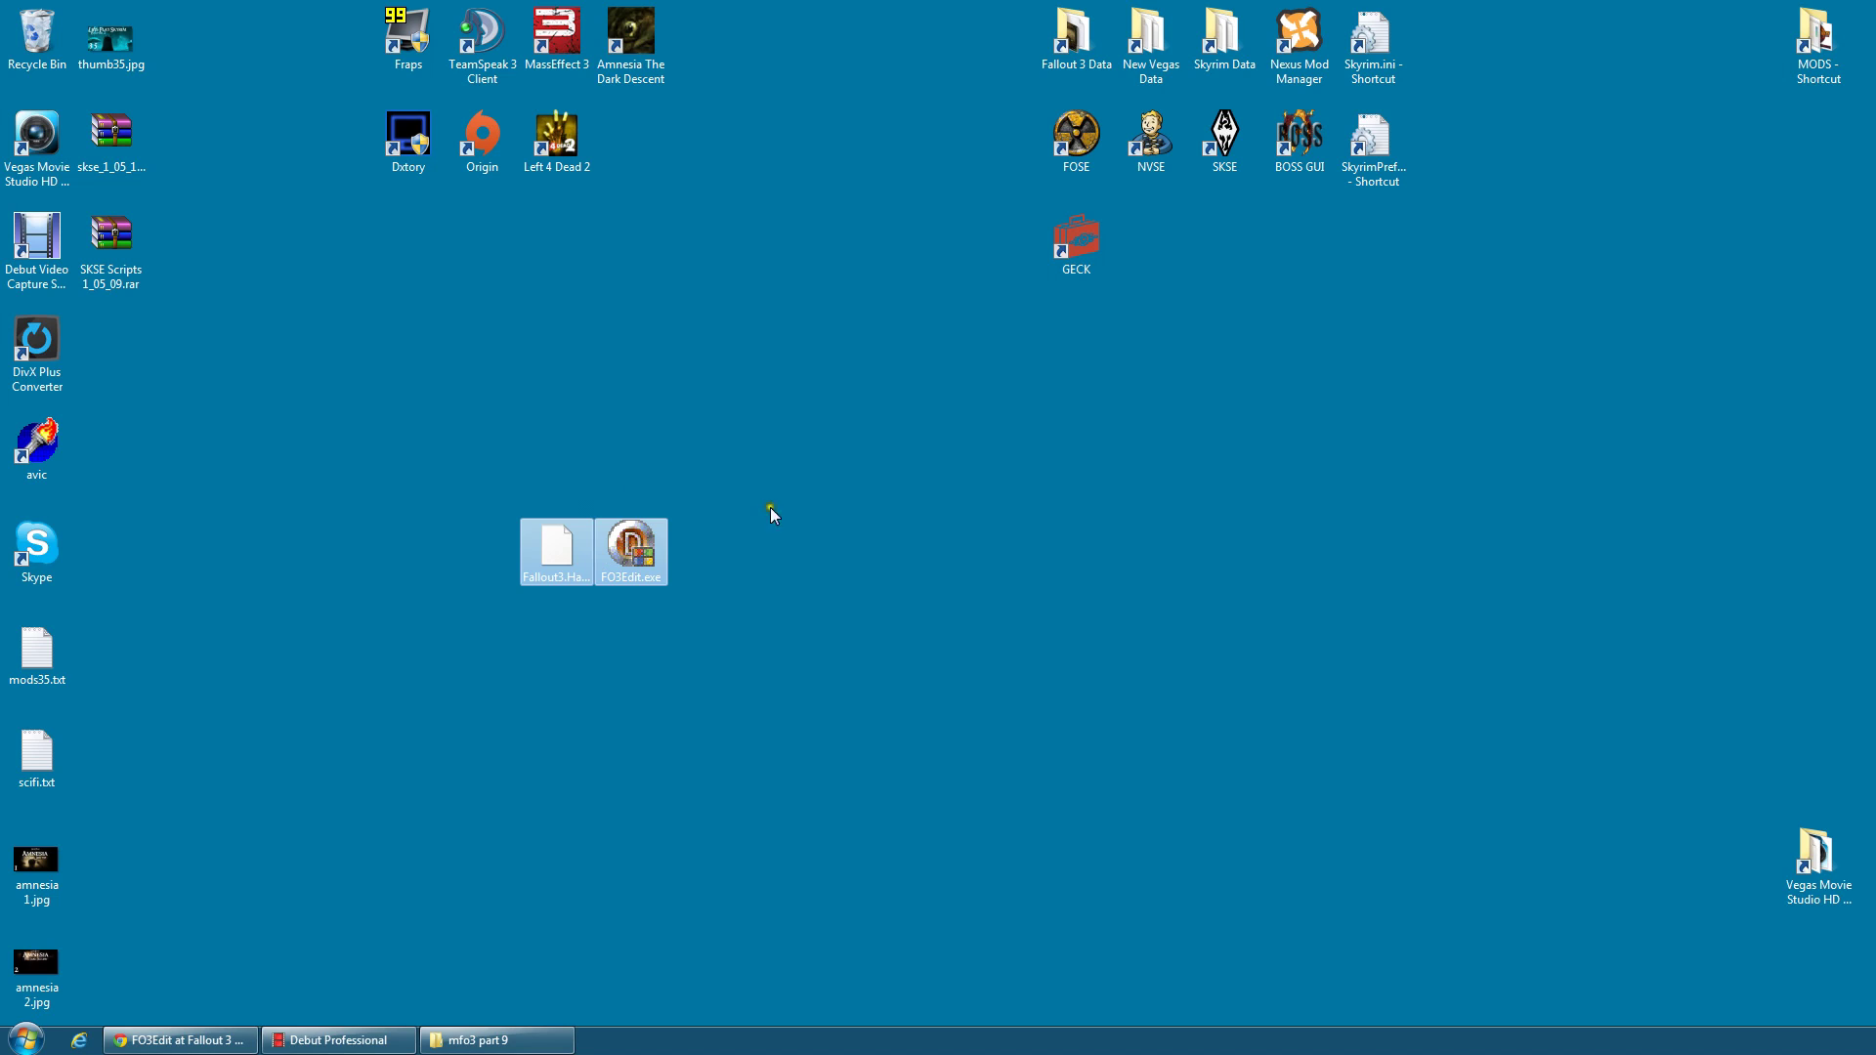
right_click(635, 555)
click(681, 776)
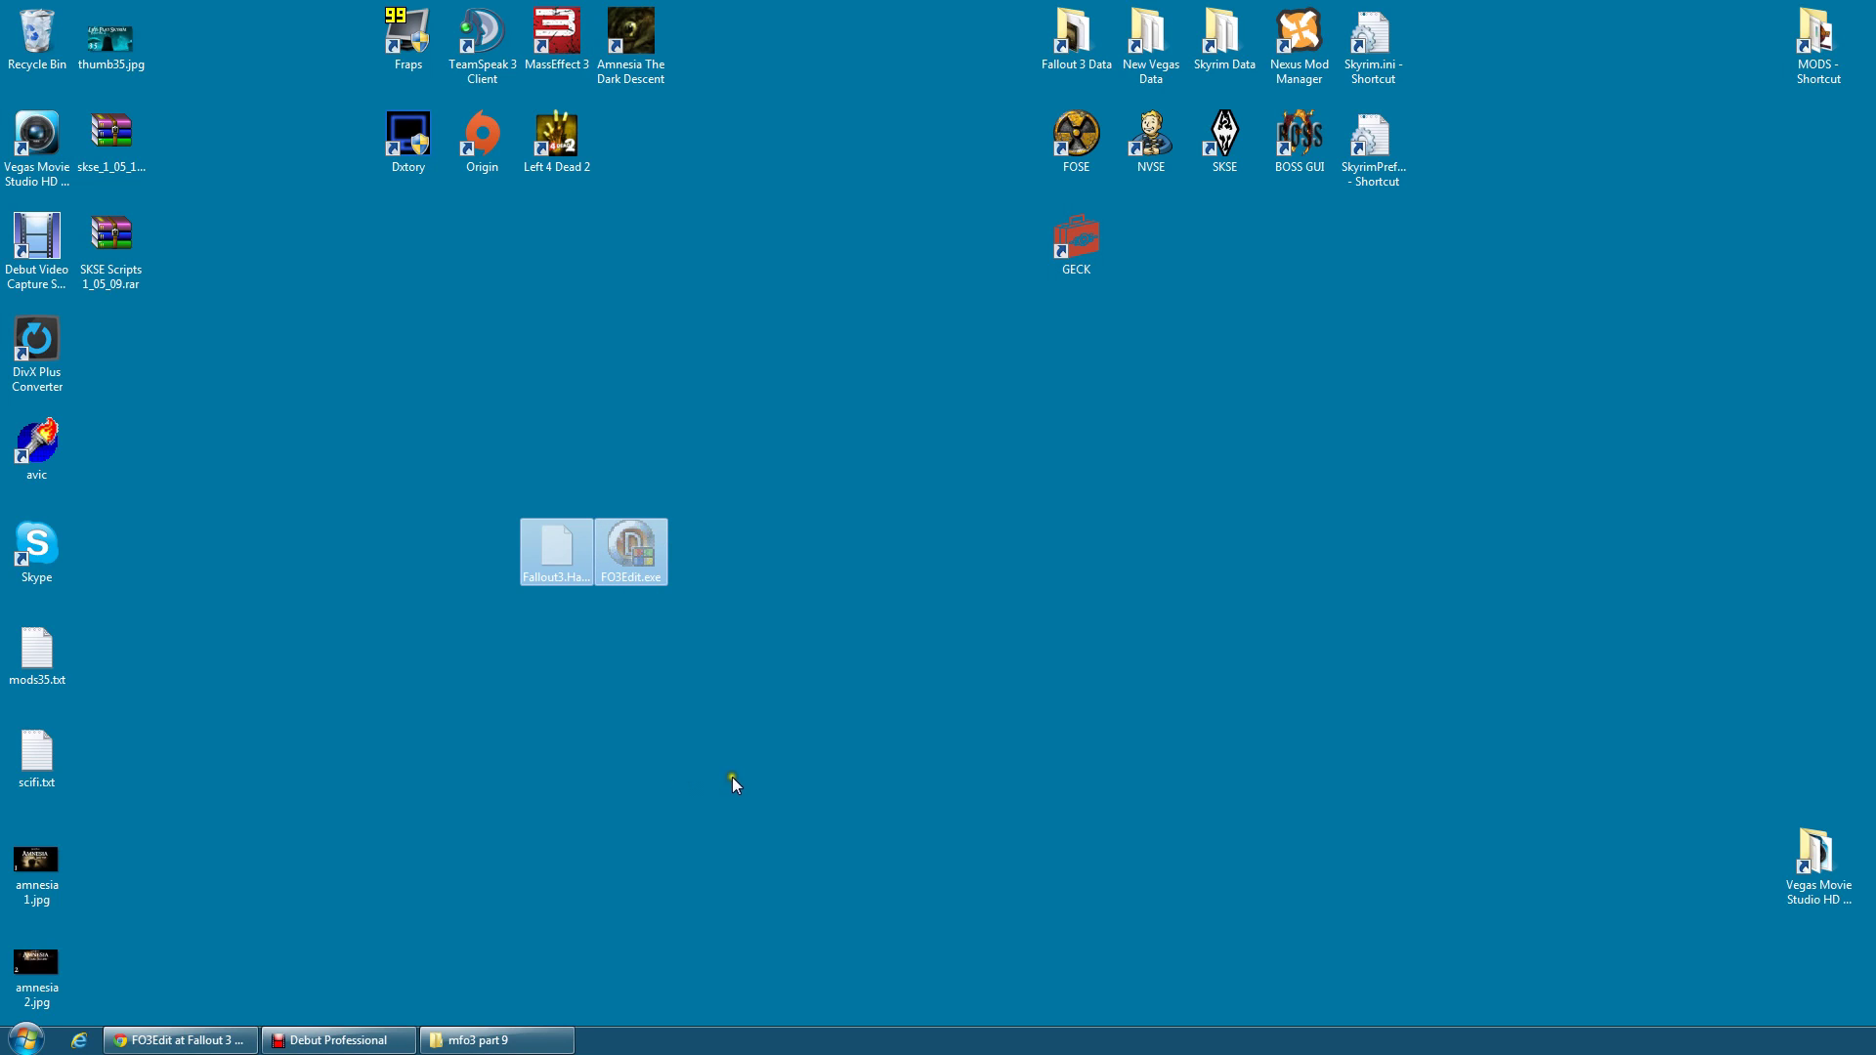
Create a new folder named FO3Edit inside the Games folder on the Games (F:) drive
double_click(1075, 34)
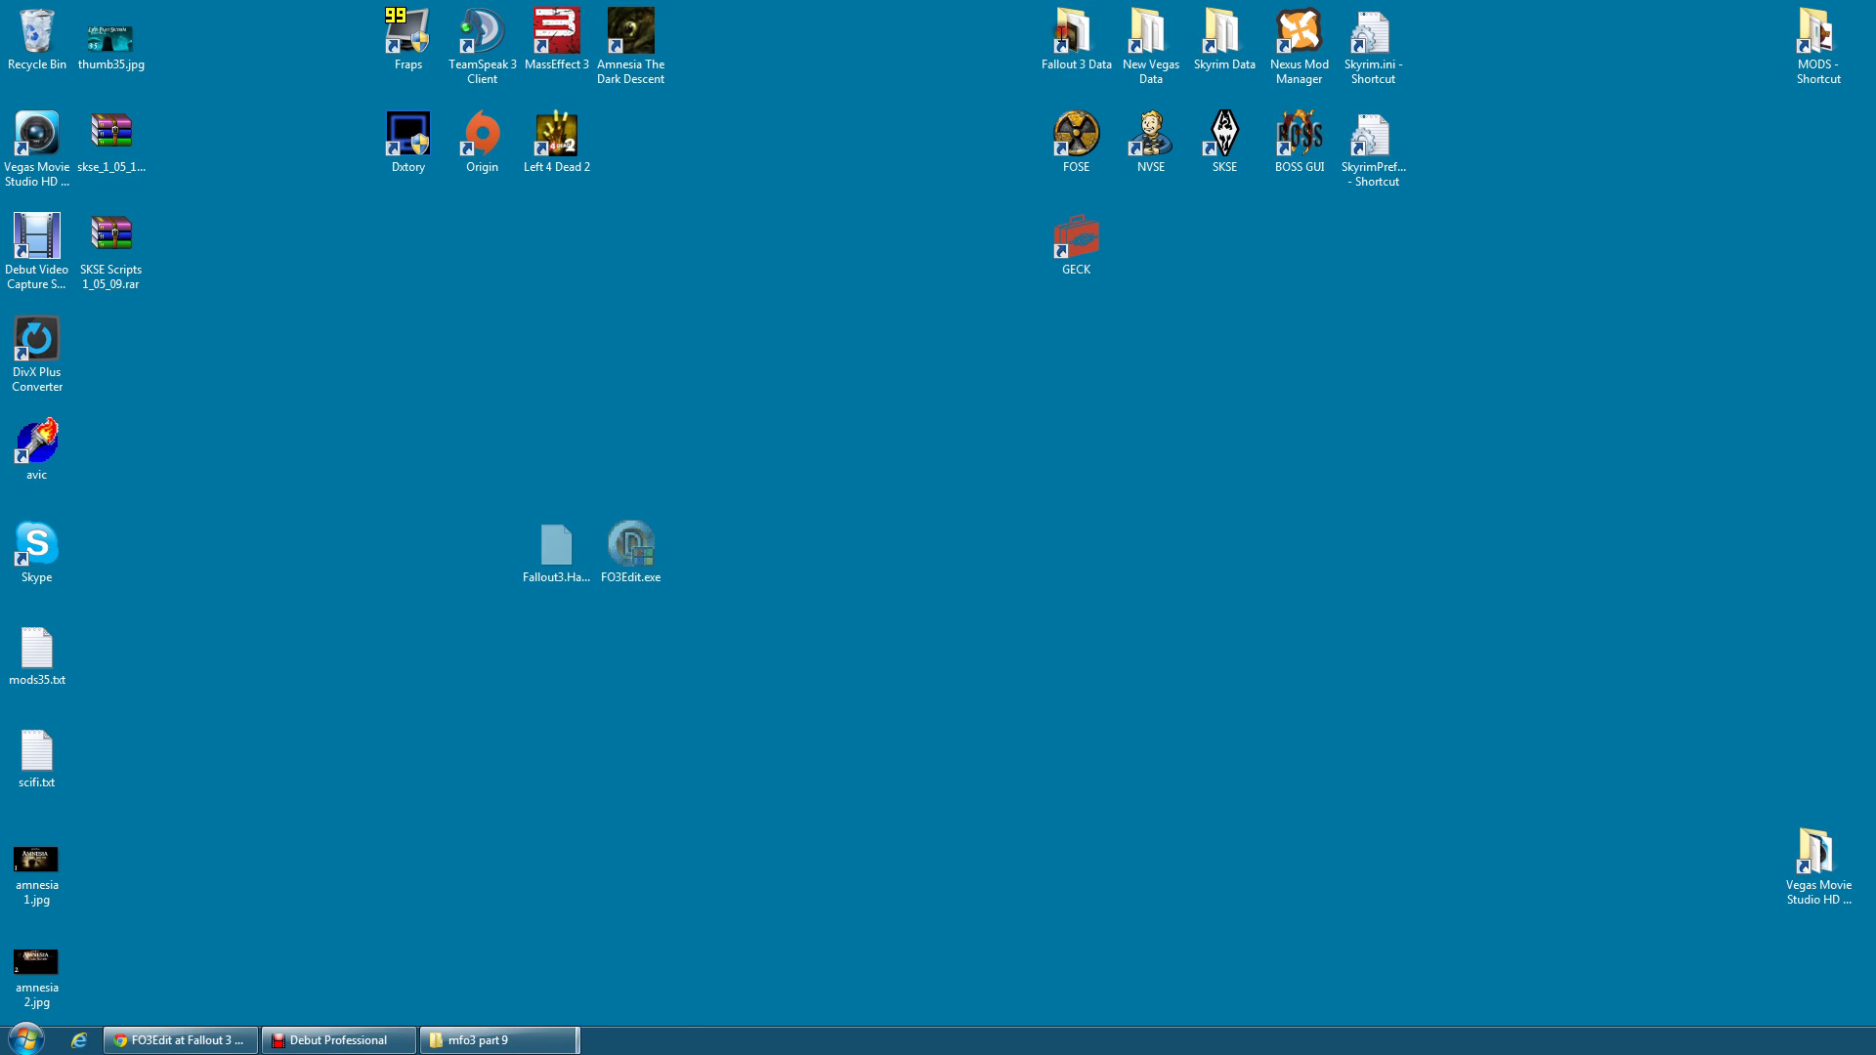
click(218, 44)
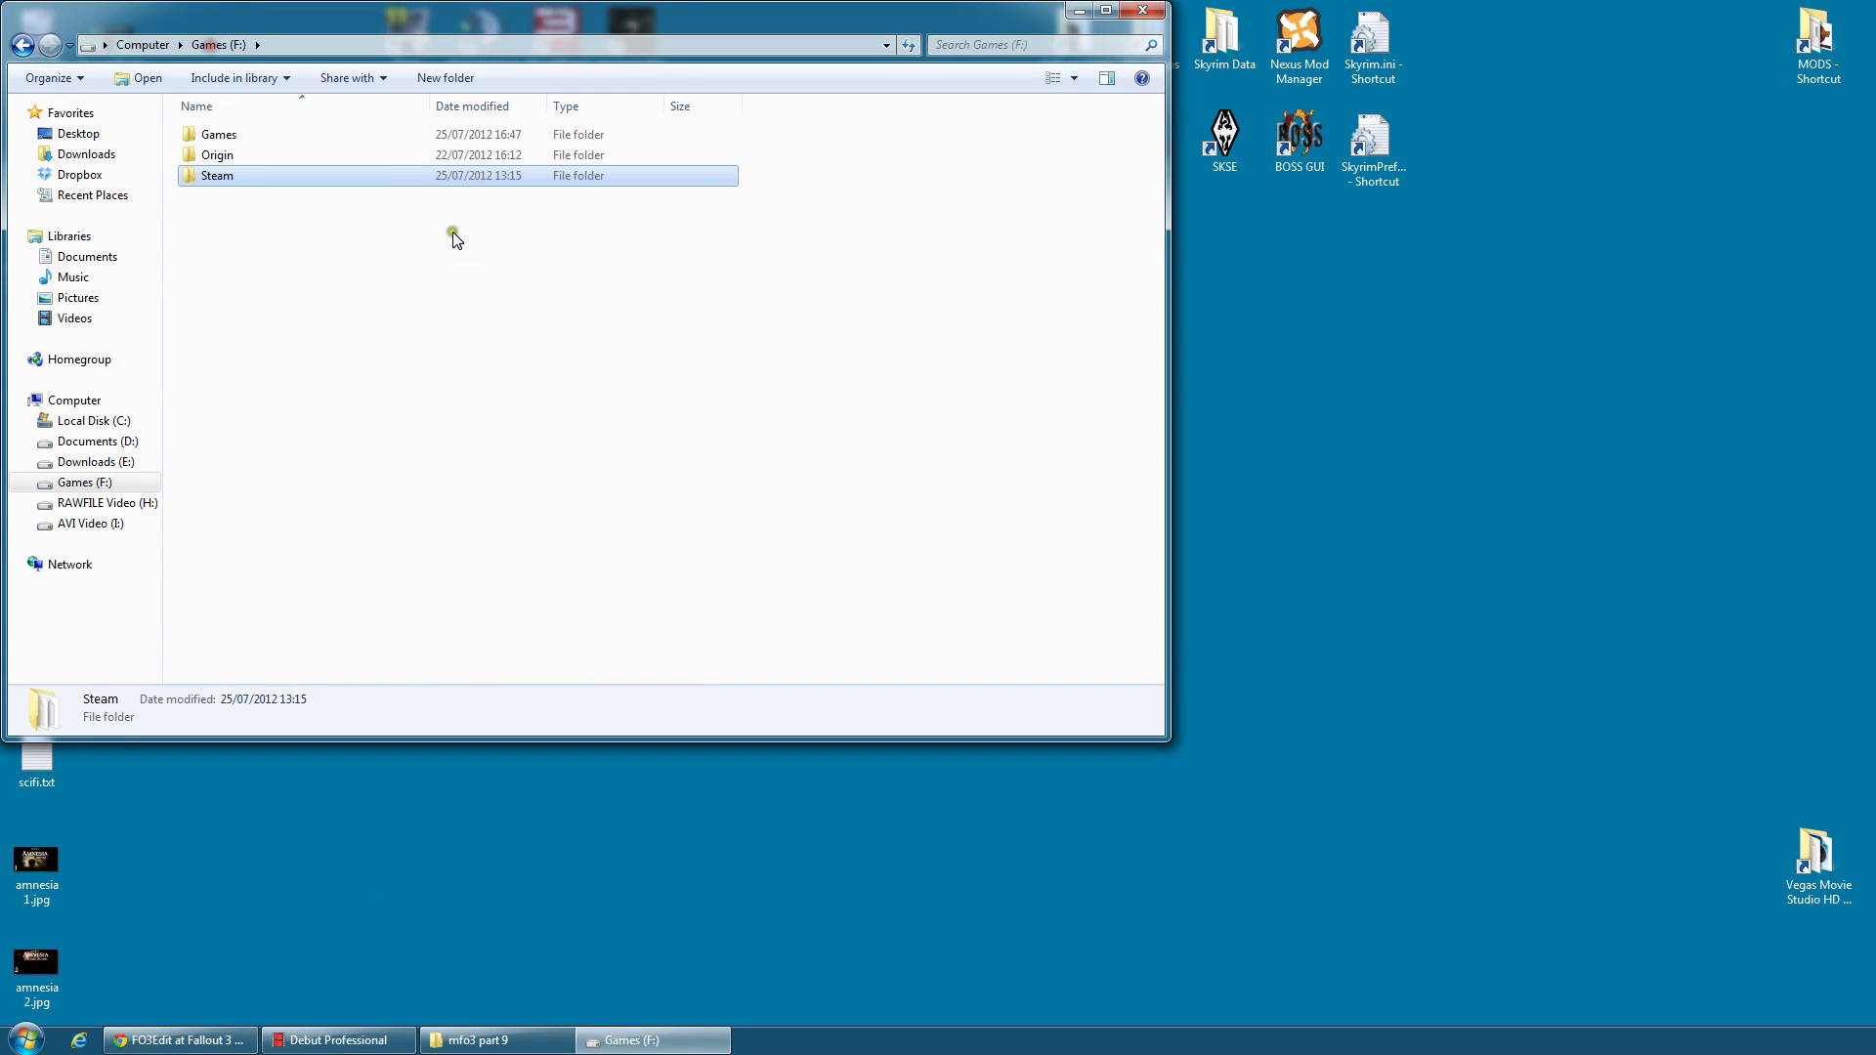
double_click(240, 137)
right_click(241, 238)
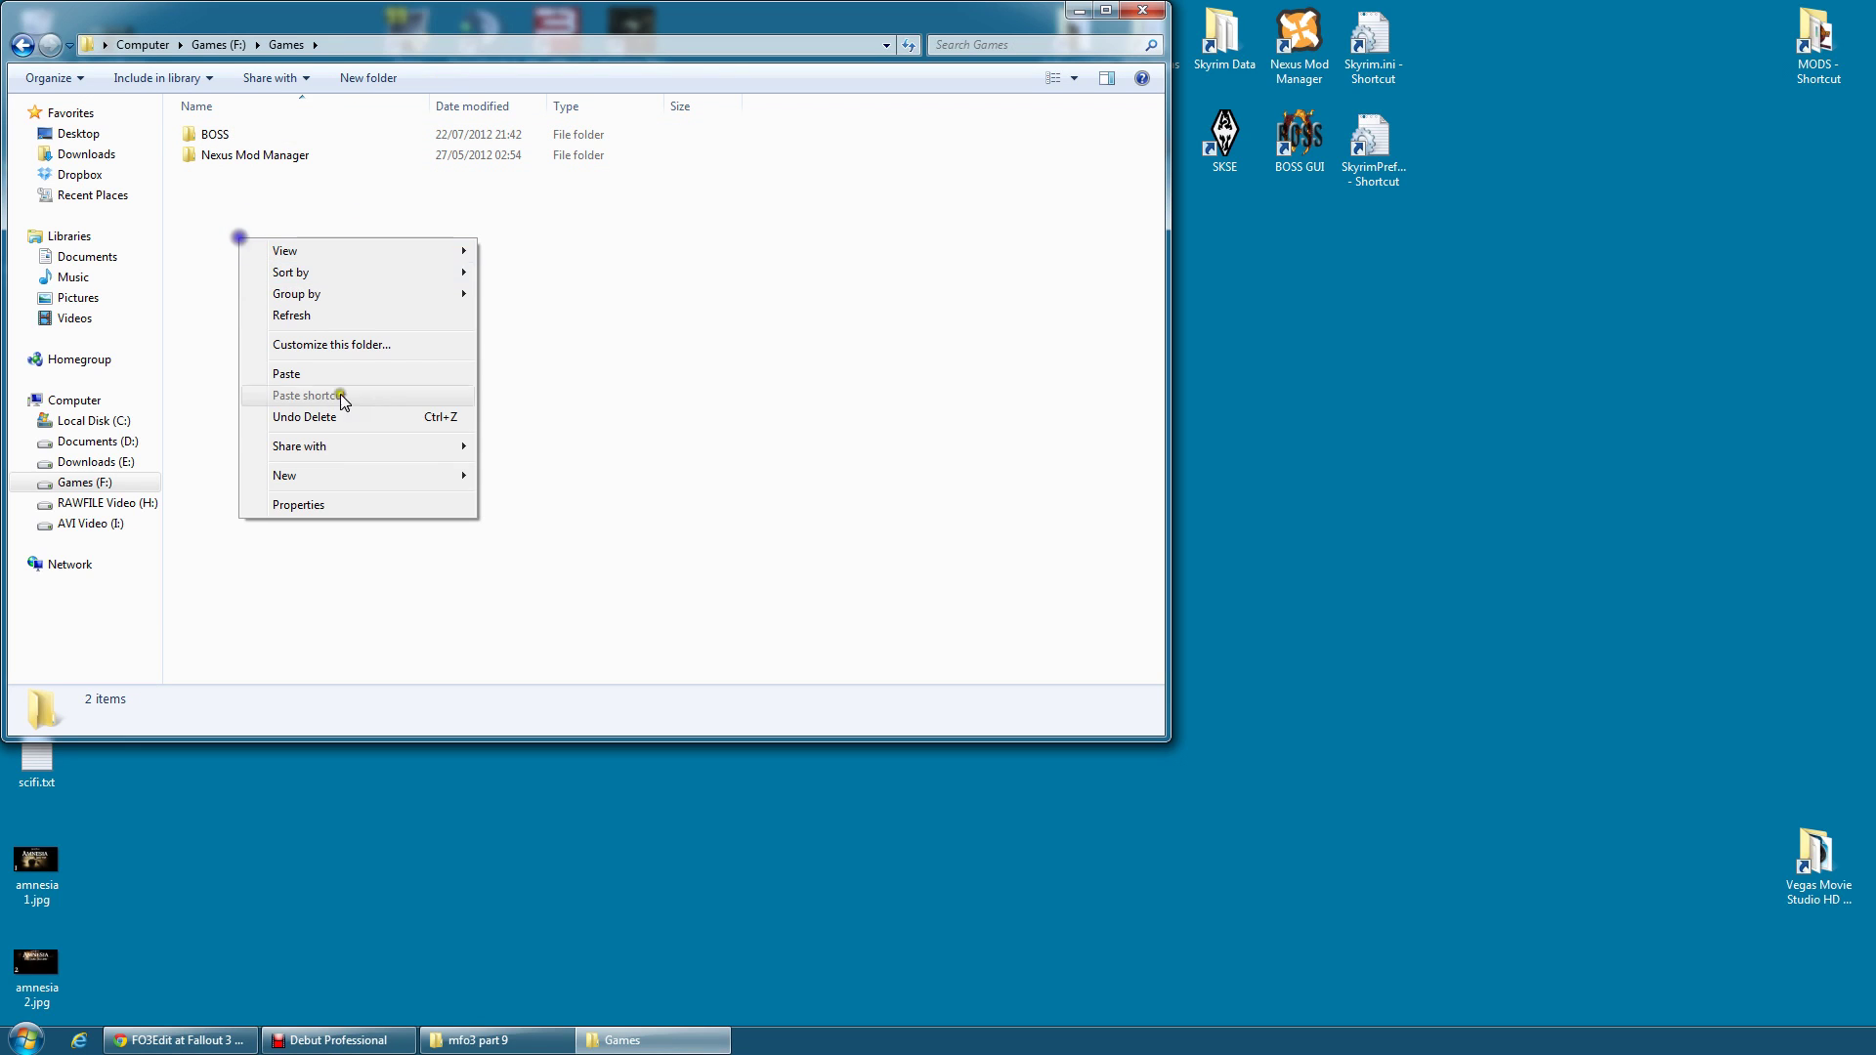
mouse_move(316, 482)
click(542, 478)
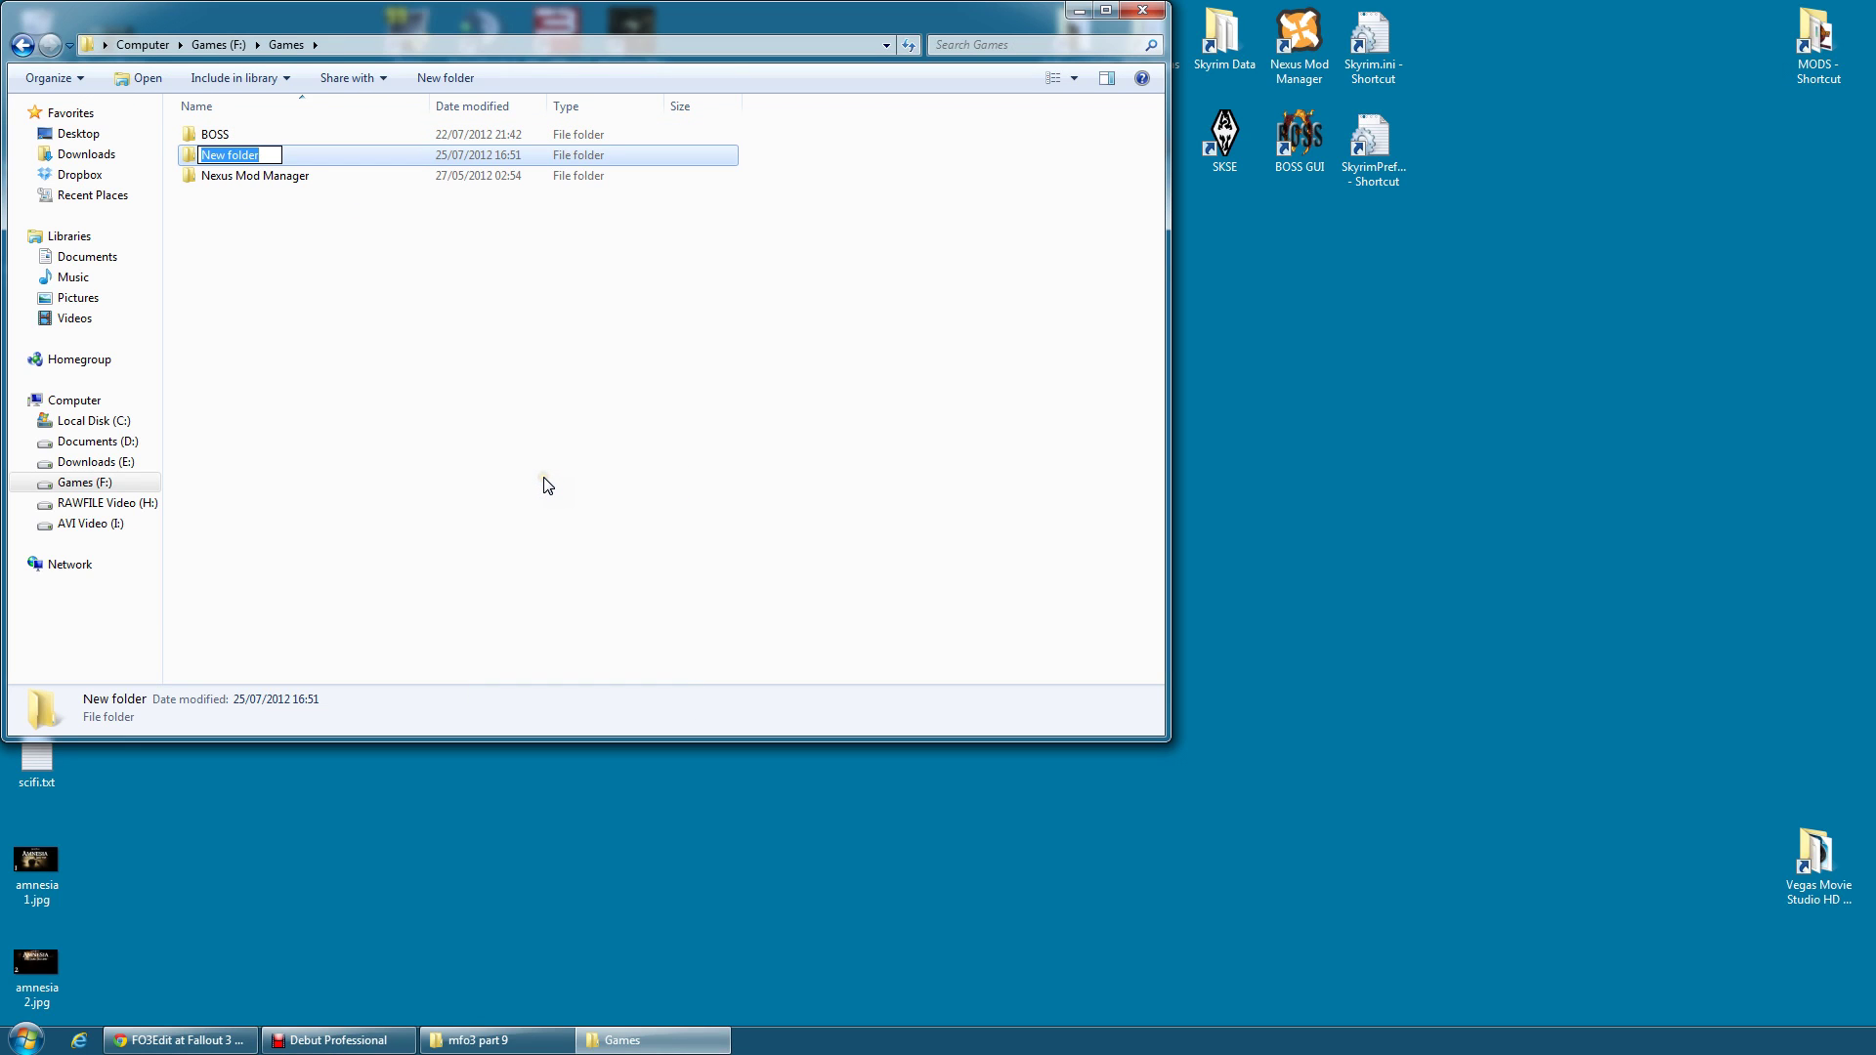
text(FO3Edit)
click(459, 457)
Paste the two cut files into the FO3Edit folder and move its window toward the middle of the desktop
click(240, 156)
double_click(241, 156)
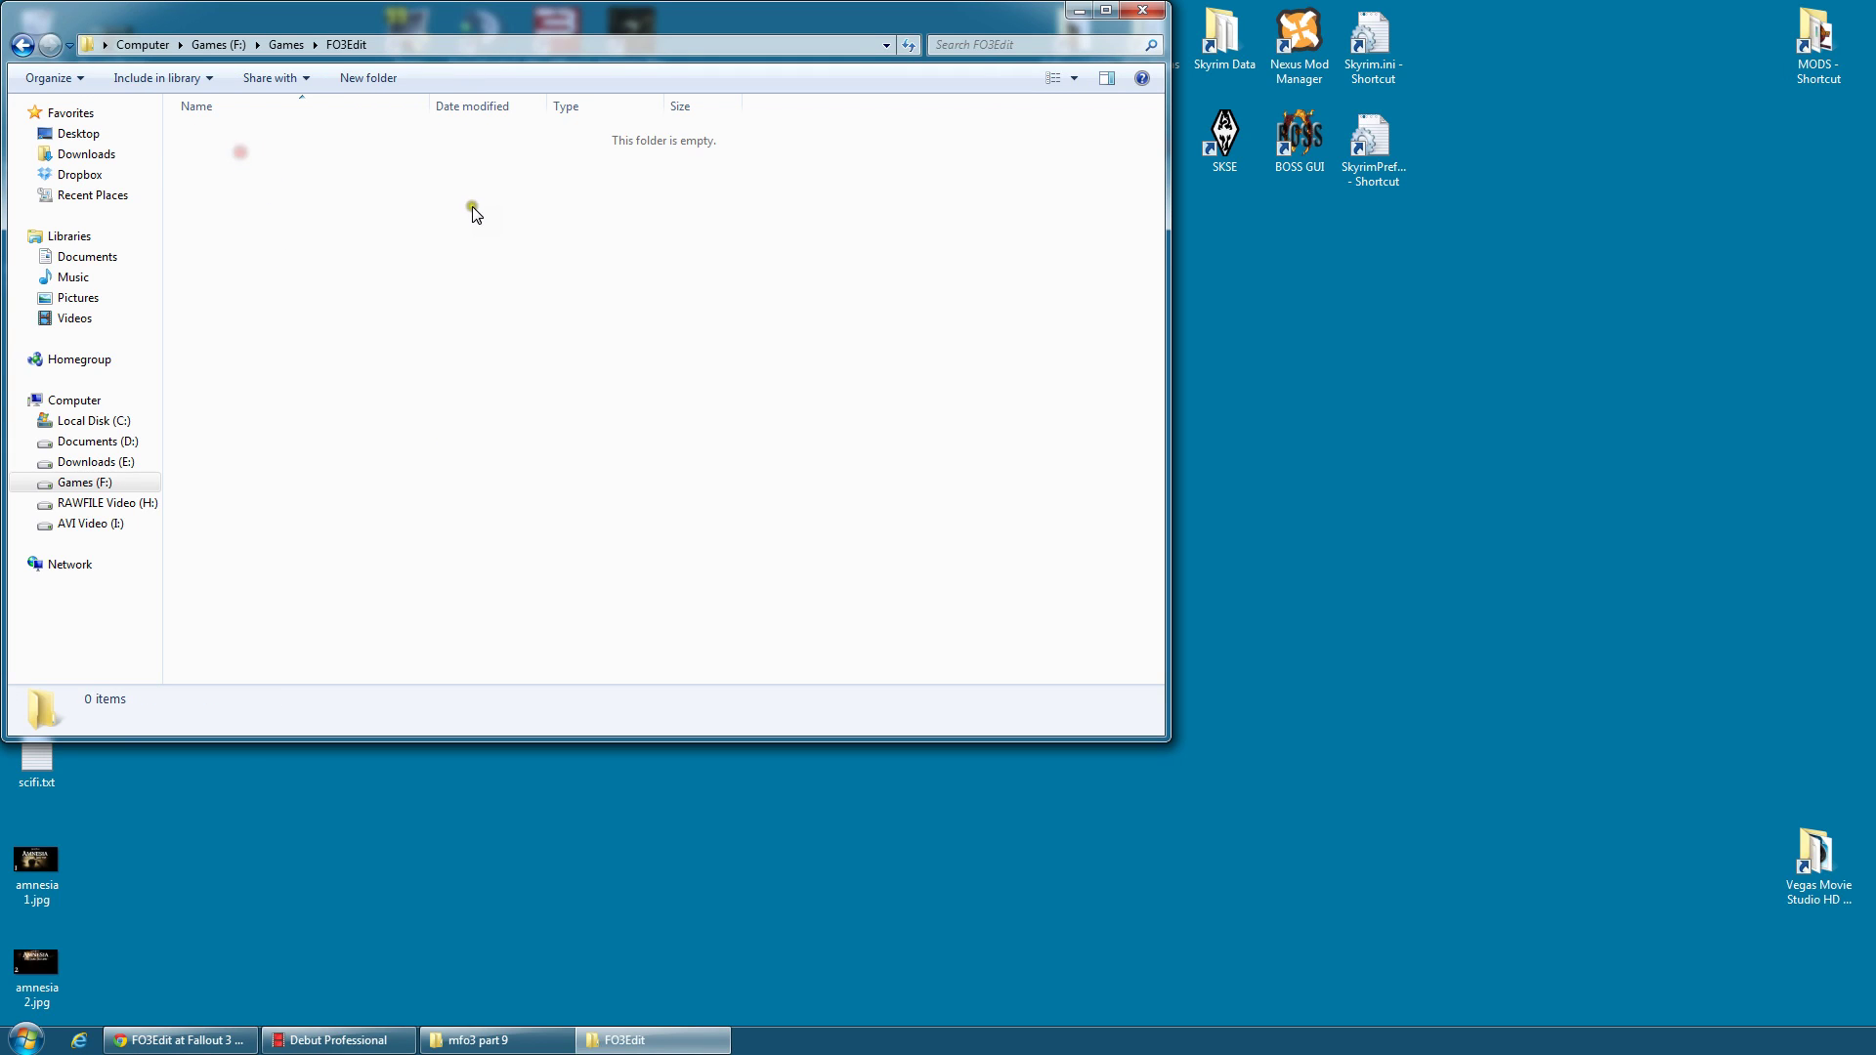
right_click(260, 236)
click(338, 375)
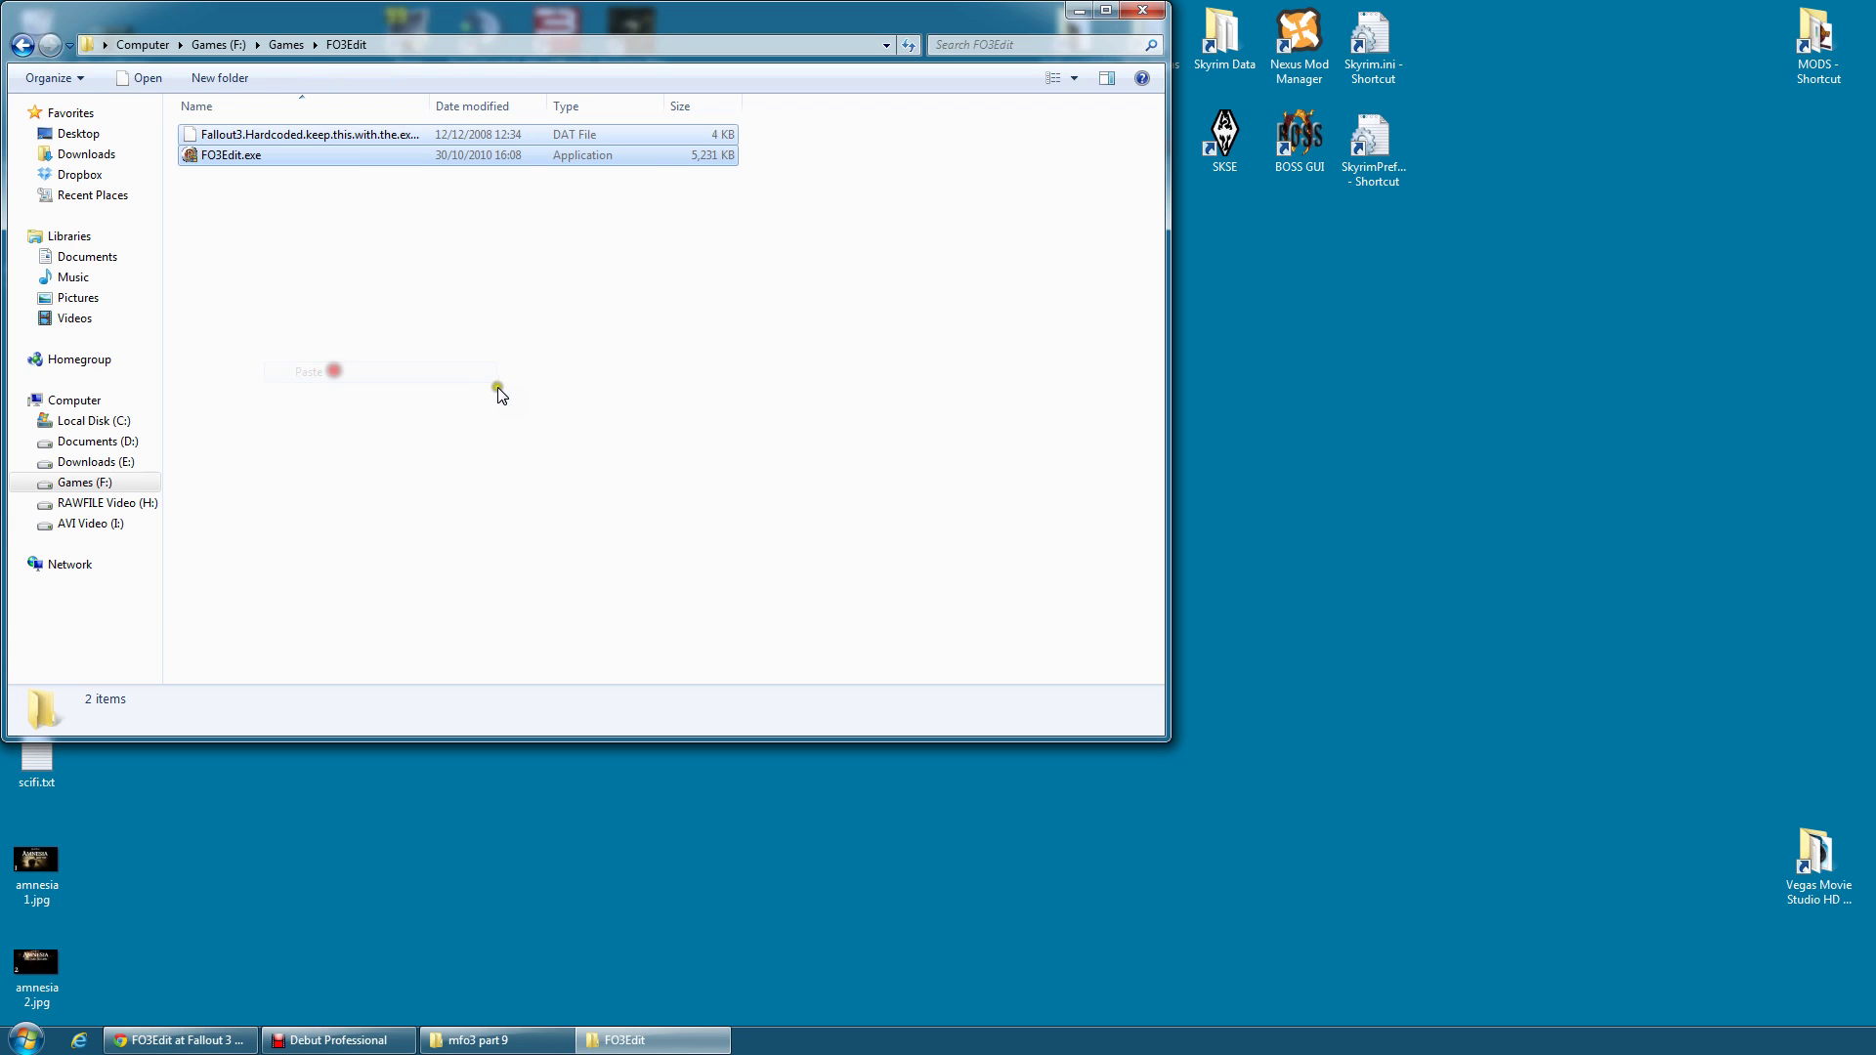
drag(606, 24, 864, 225)
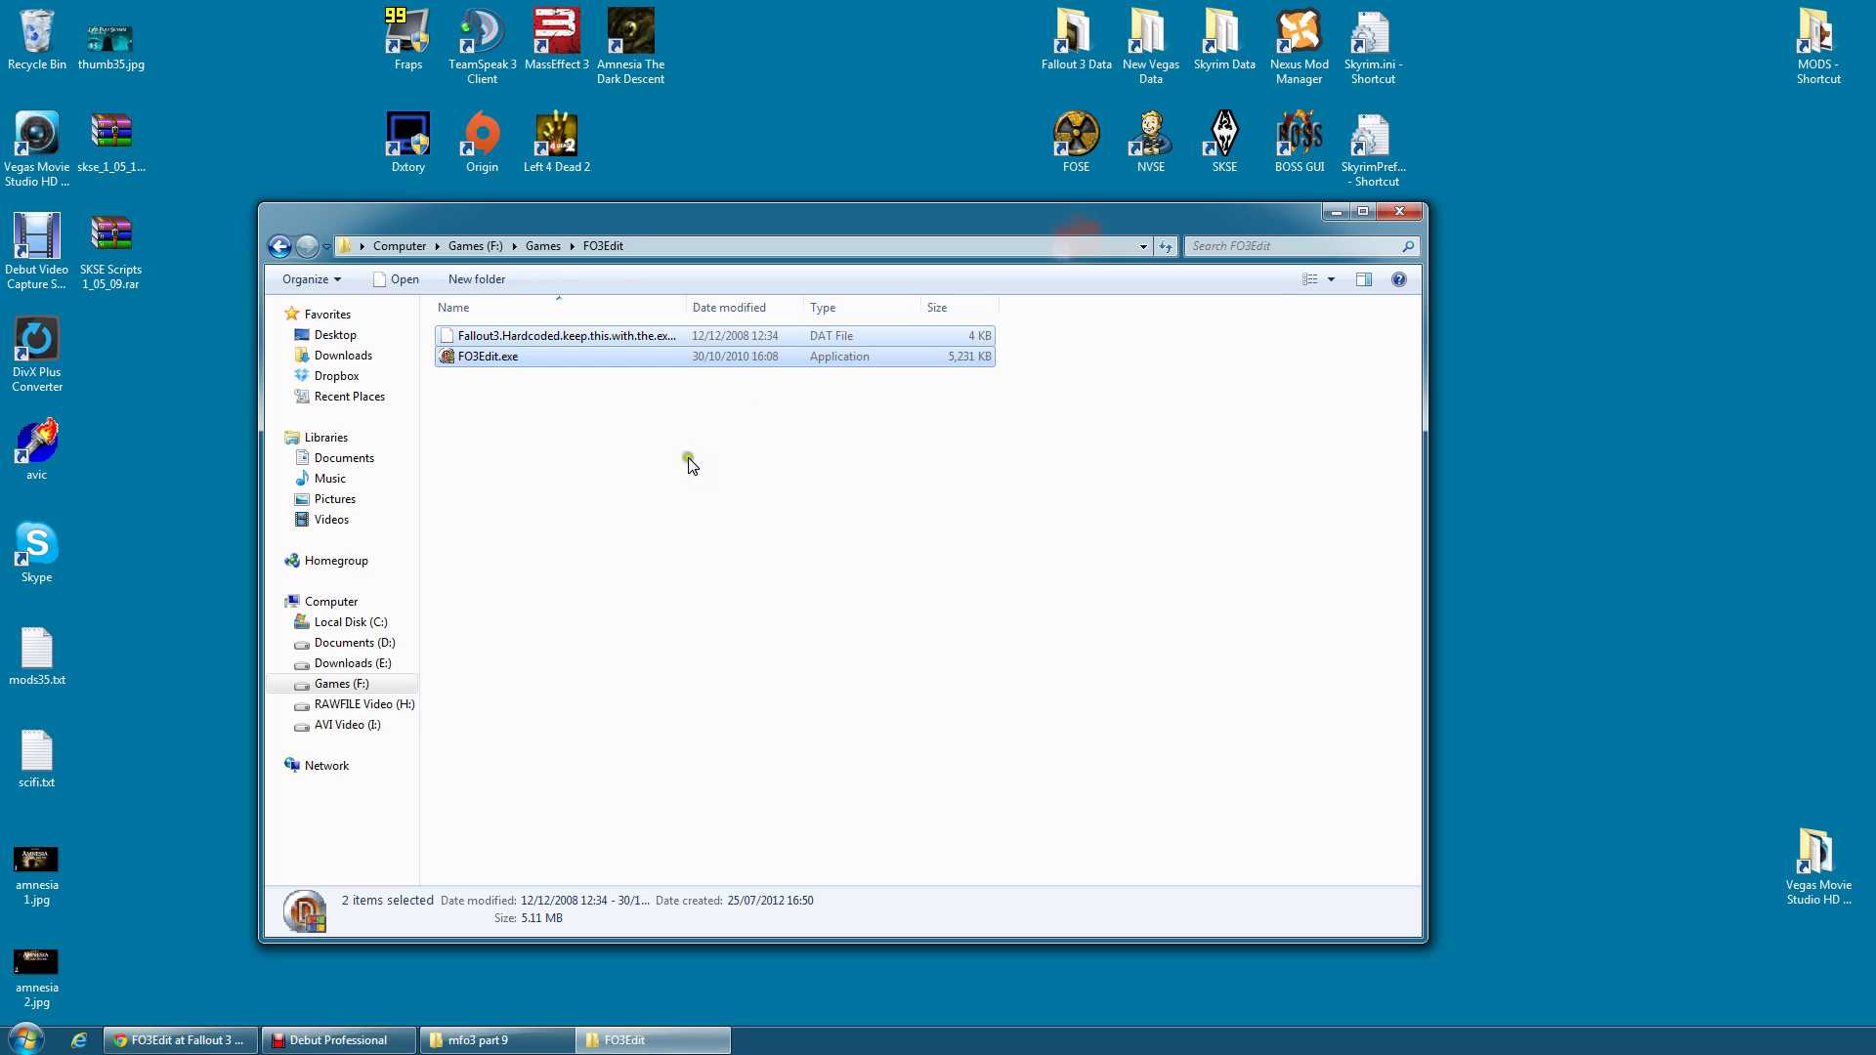
click(648, 479)
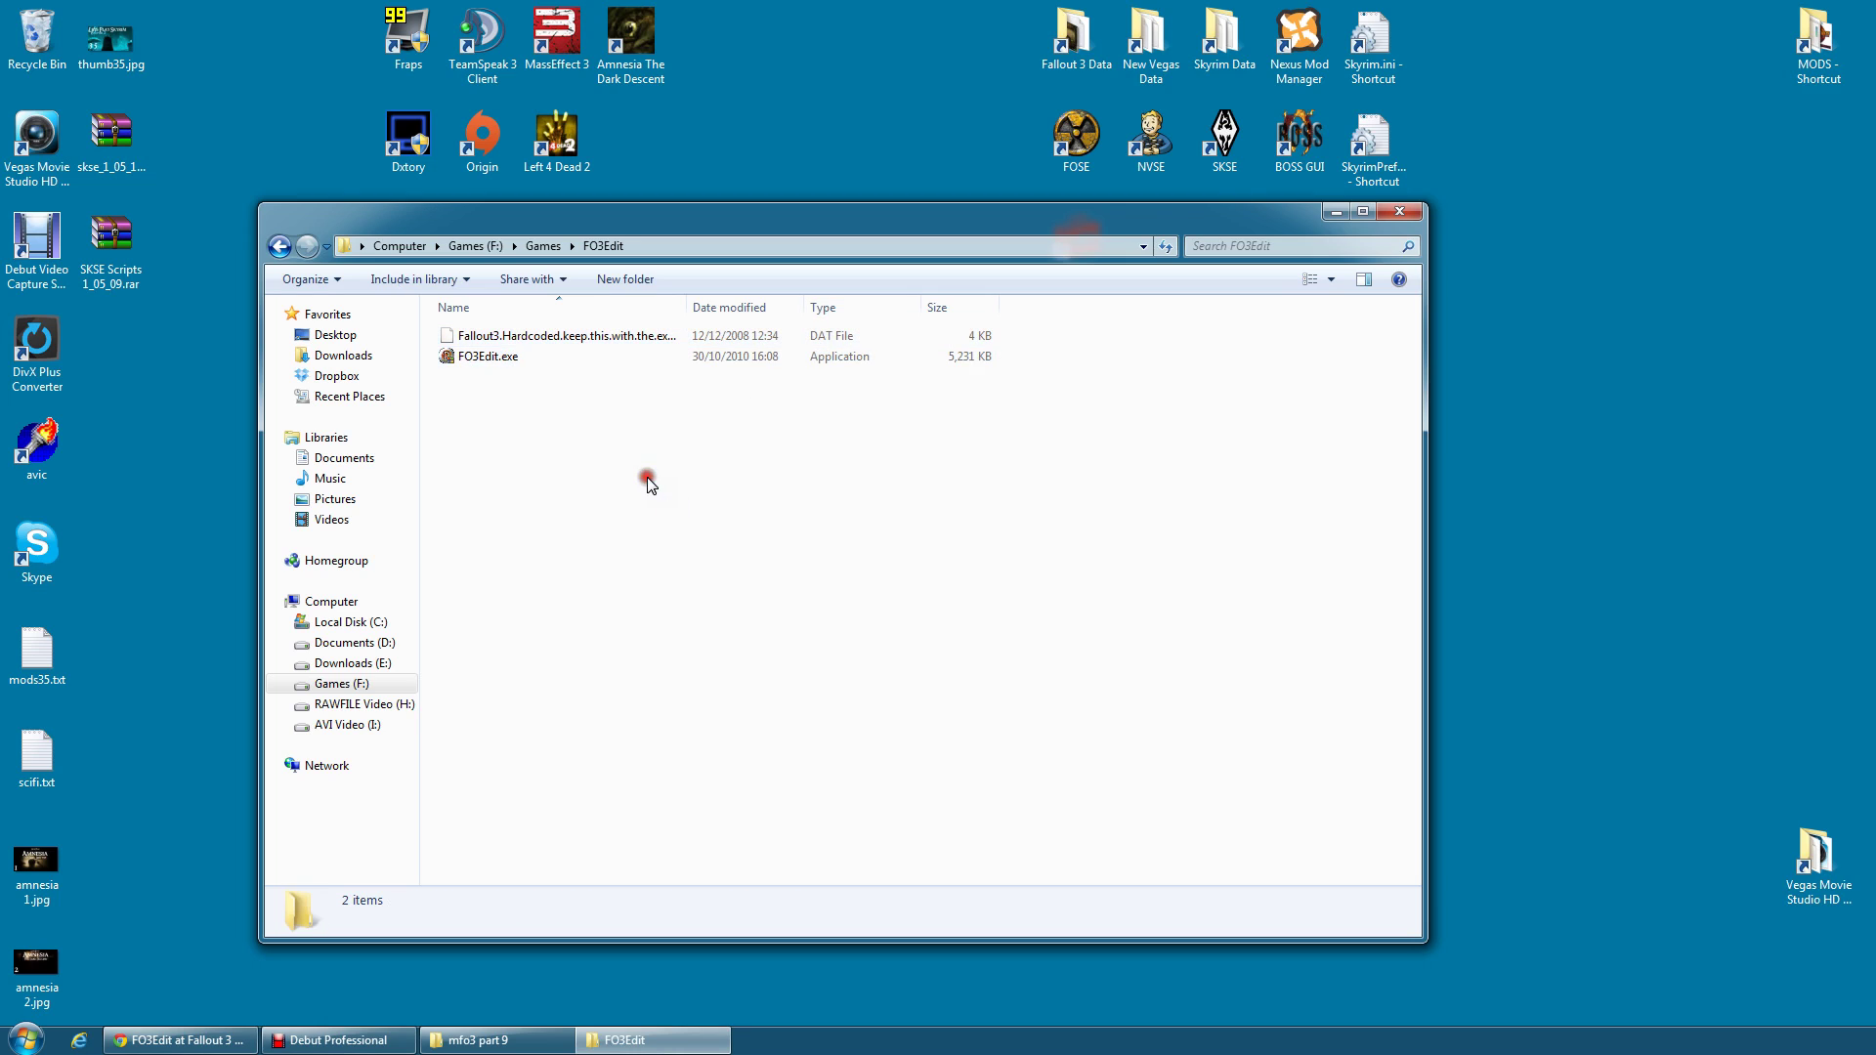
Create a desktop shortcut for FO3Edit.exe and close the folder window
click(485, 356)
click(488, 357)
right_click(492, 363)
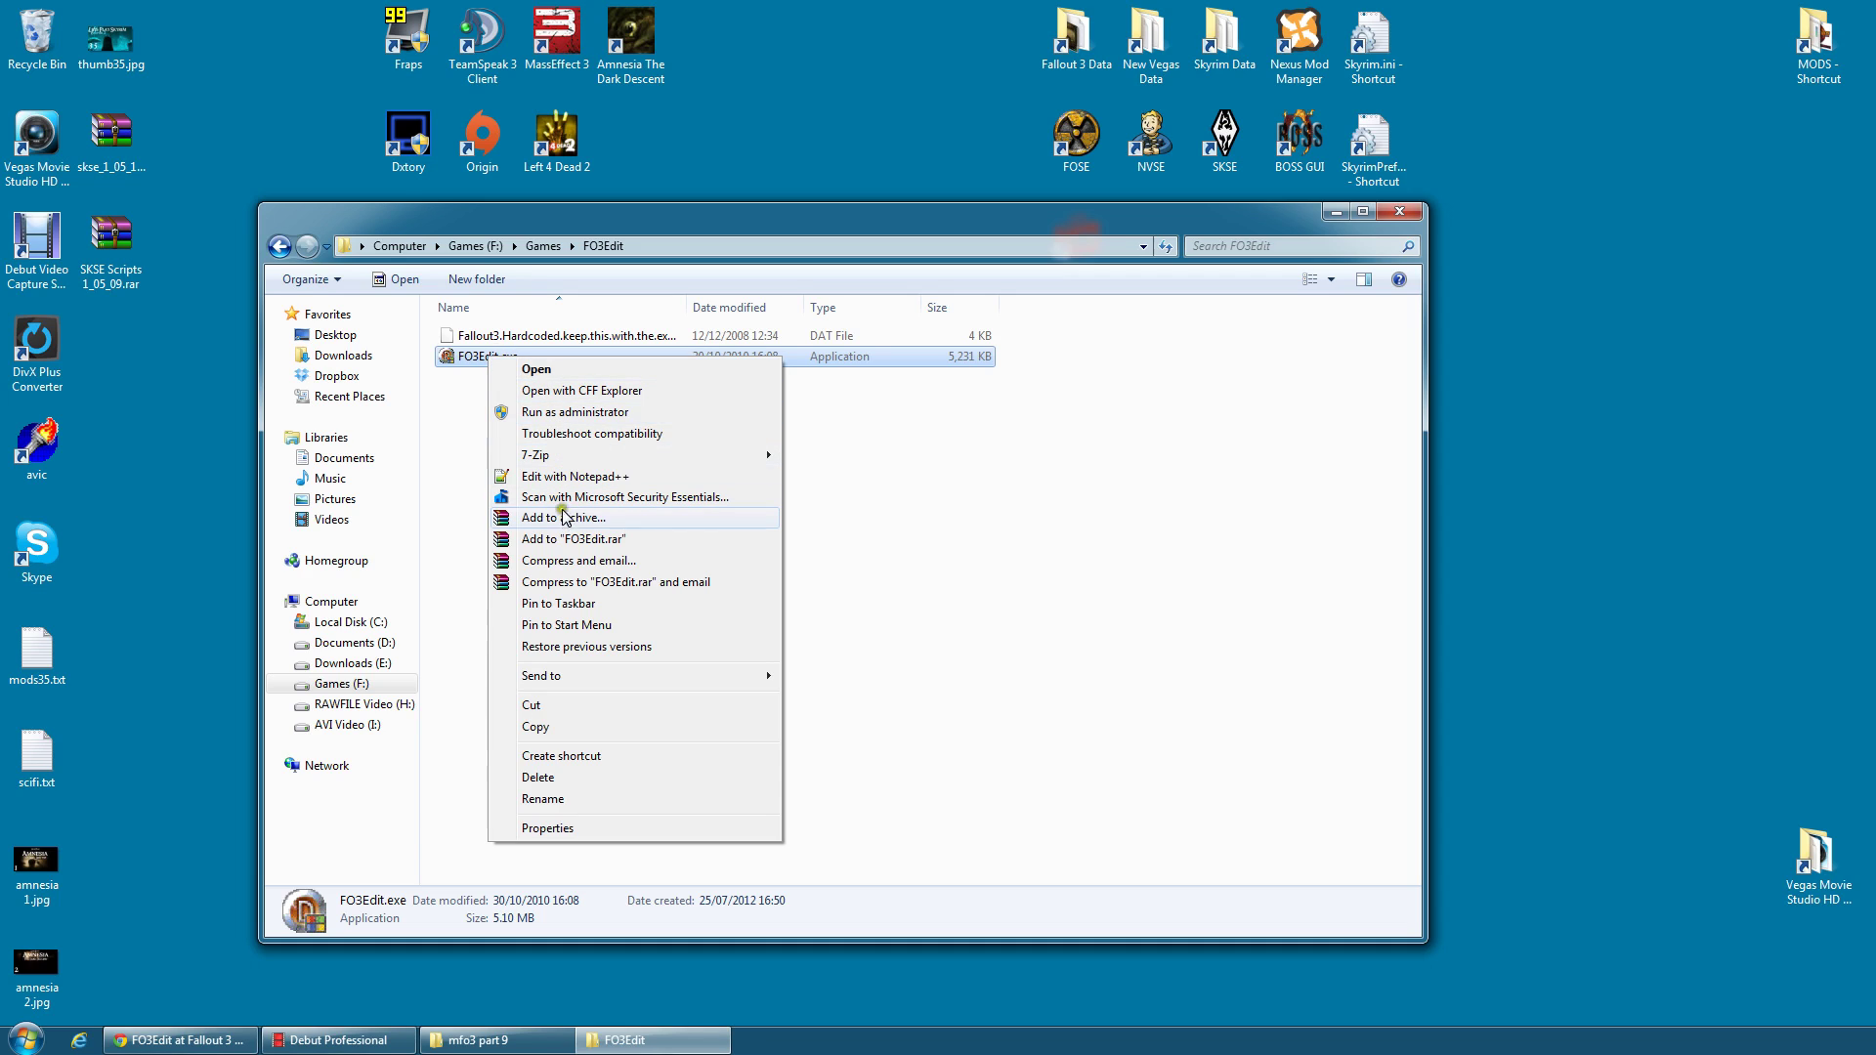
mouse_move(569, 680)
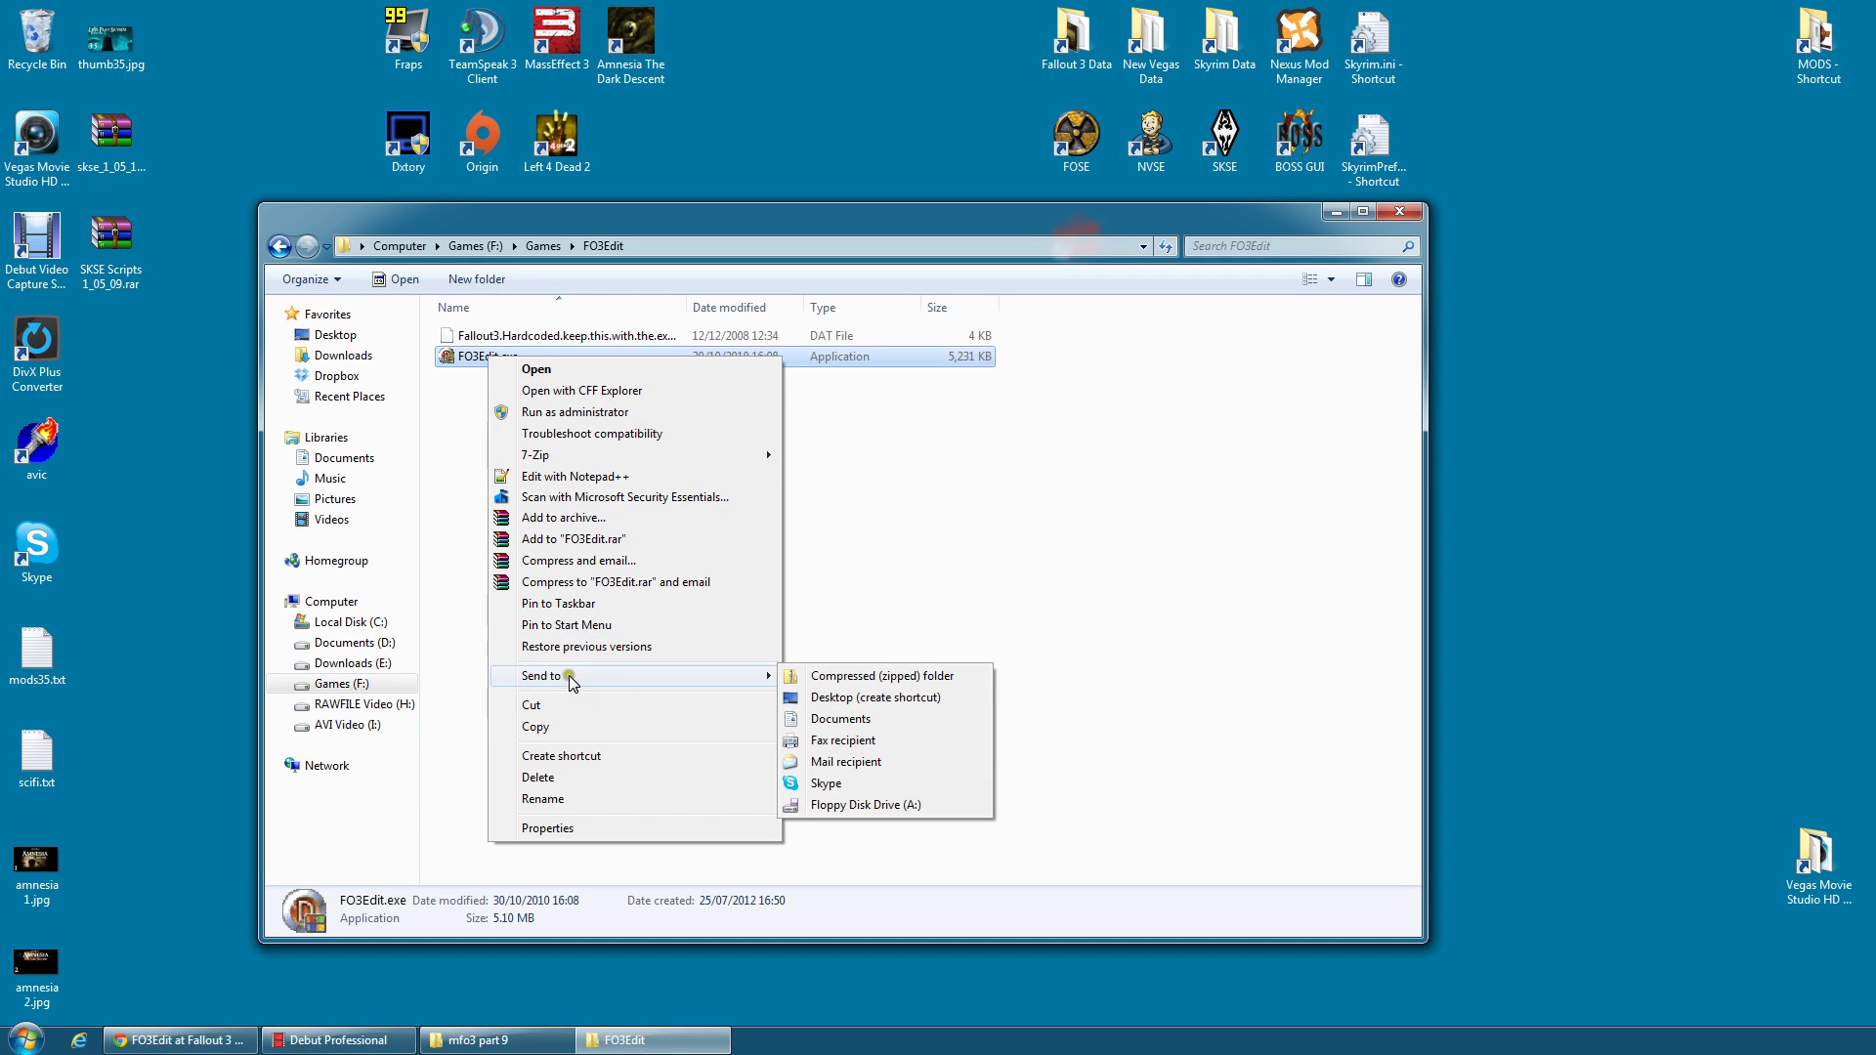
click(899, 700)
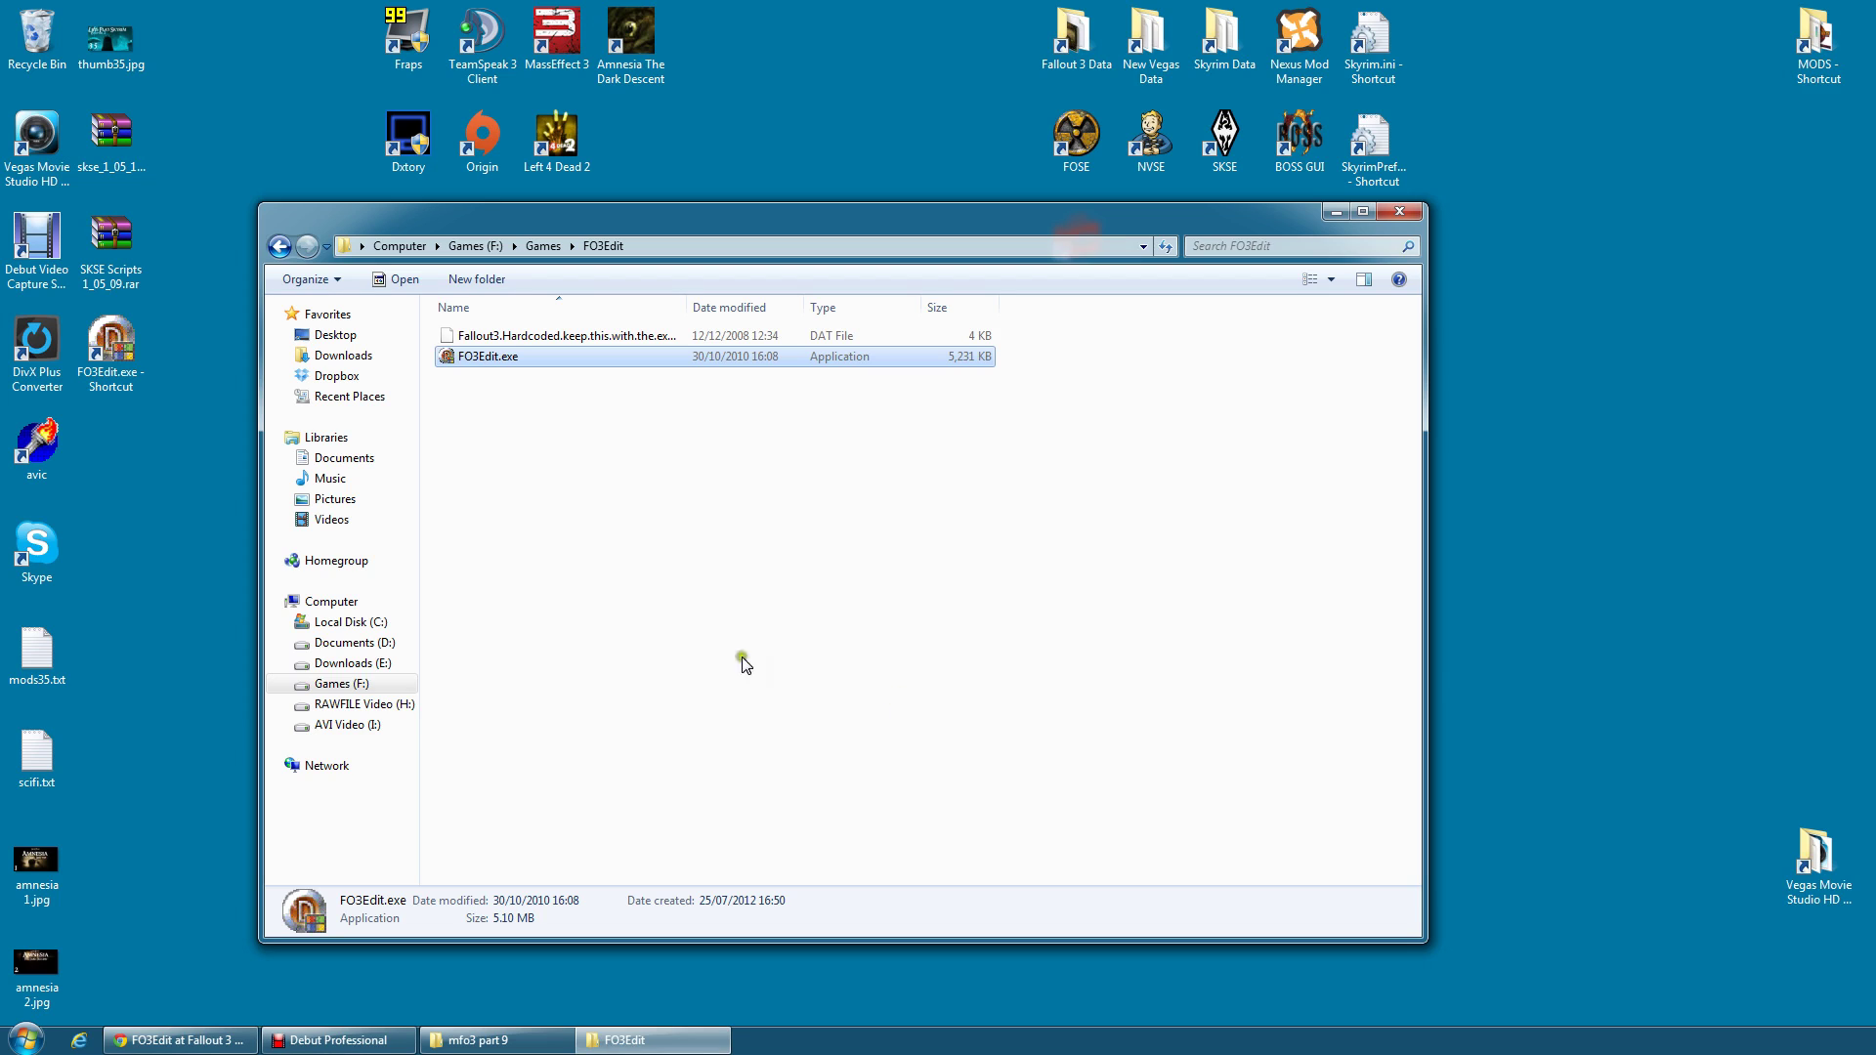
click(1399, 211)
Move the new shortcut below the GECK icon on the desktop and rename it FO3Edit
drag(136, 381, 1088, 338)
right_click(1080, 346)
click(1116, 779)
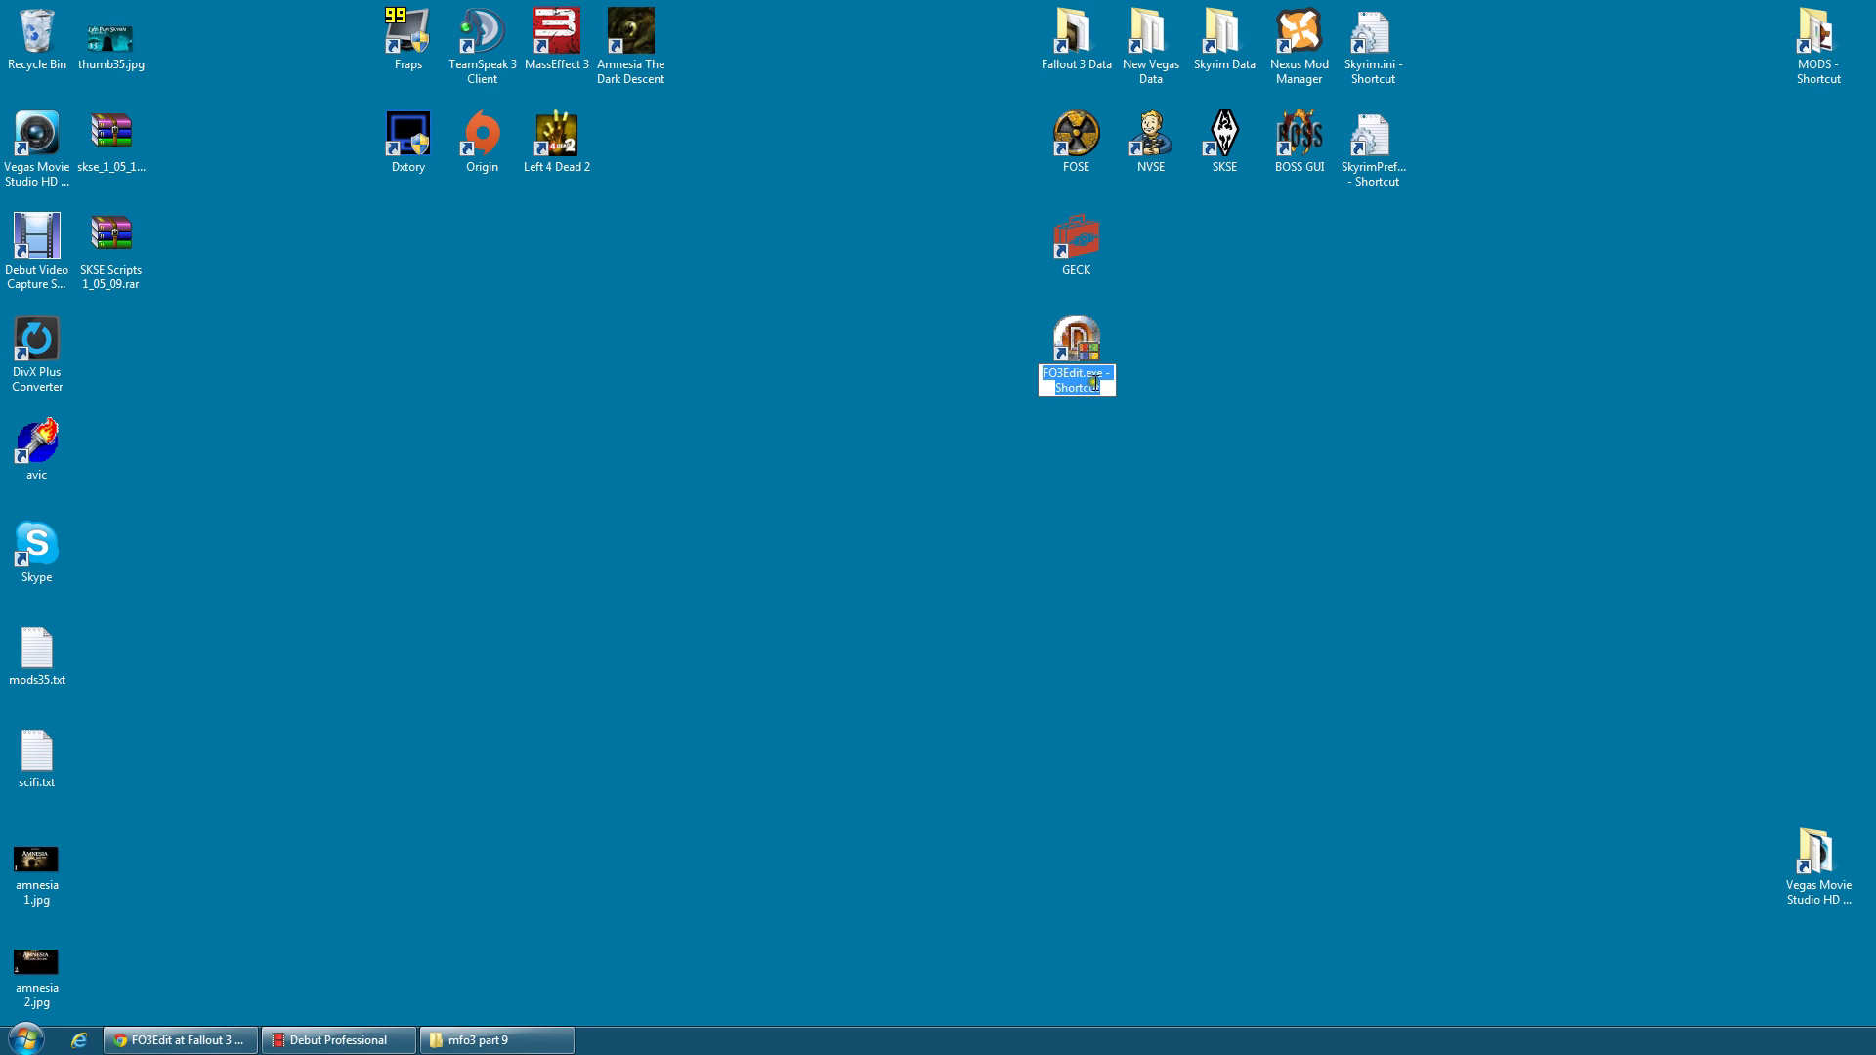
text(FO3Edit)
click(1184, 372)
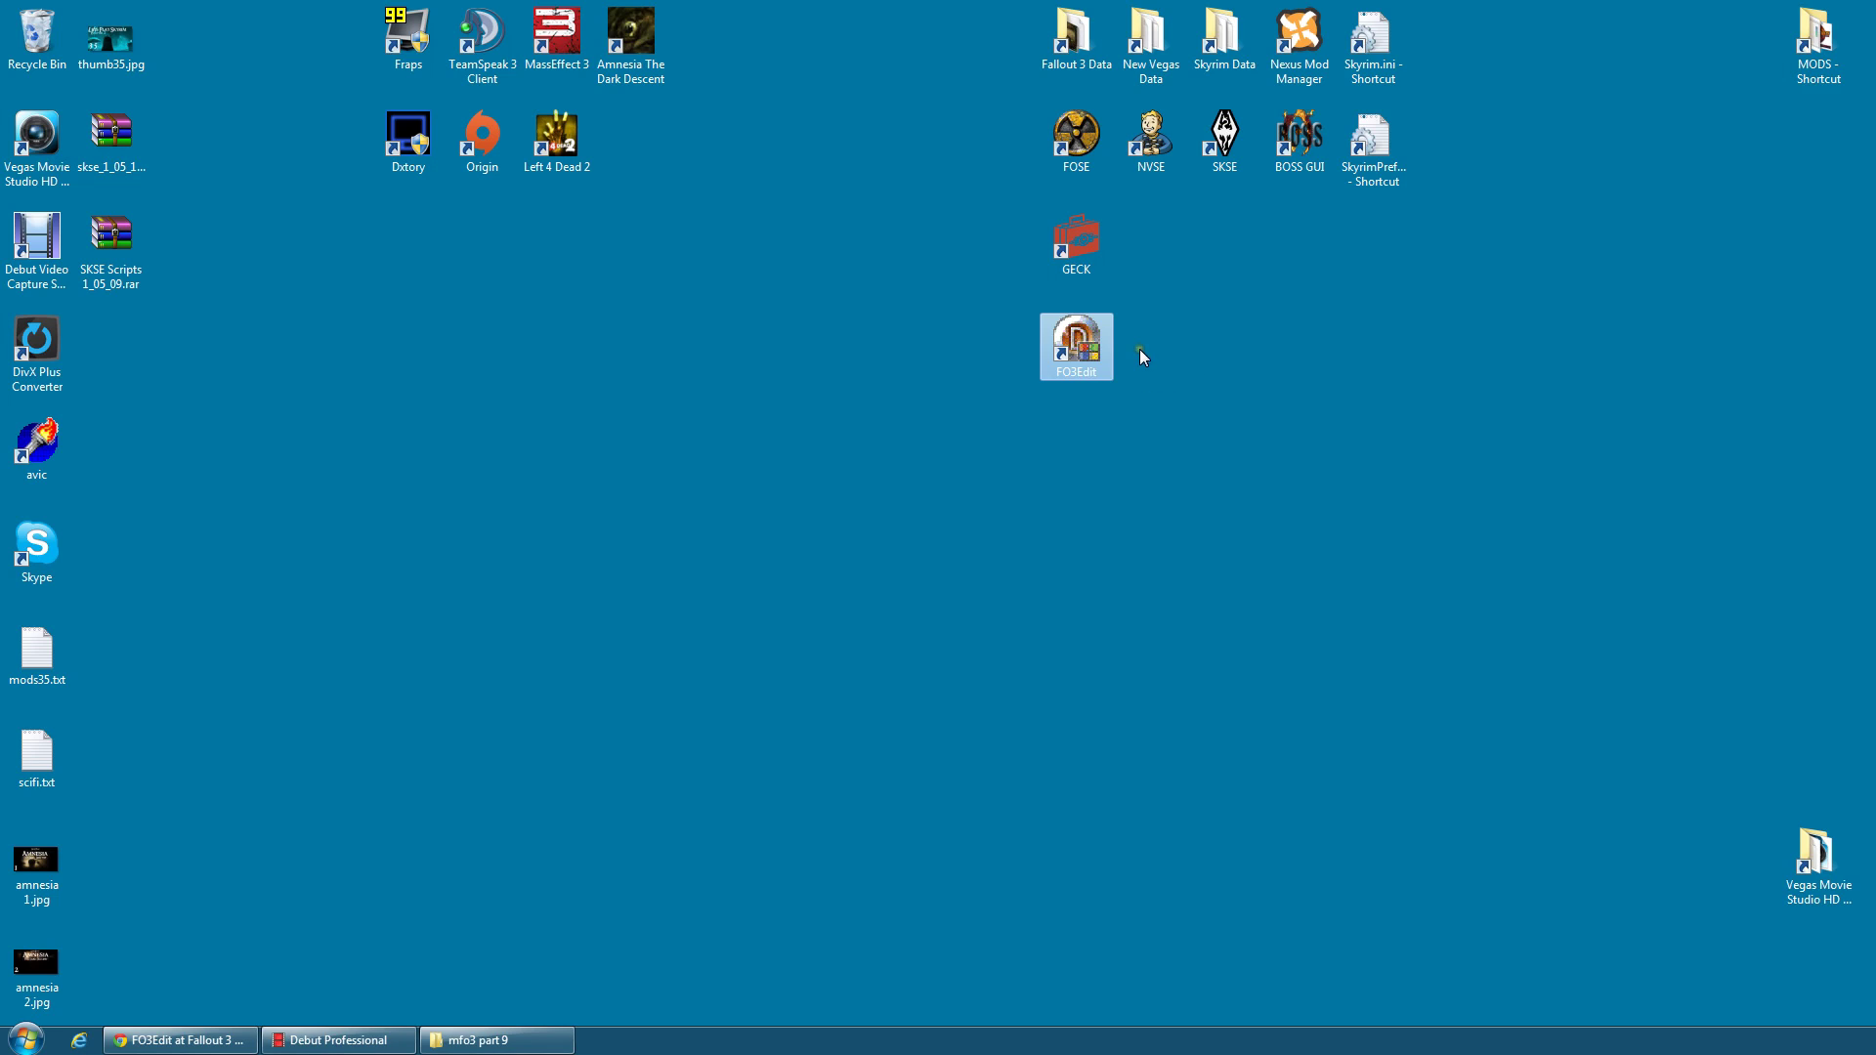
click(1170, 355)
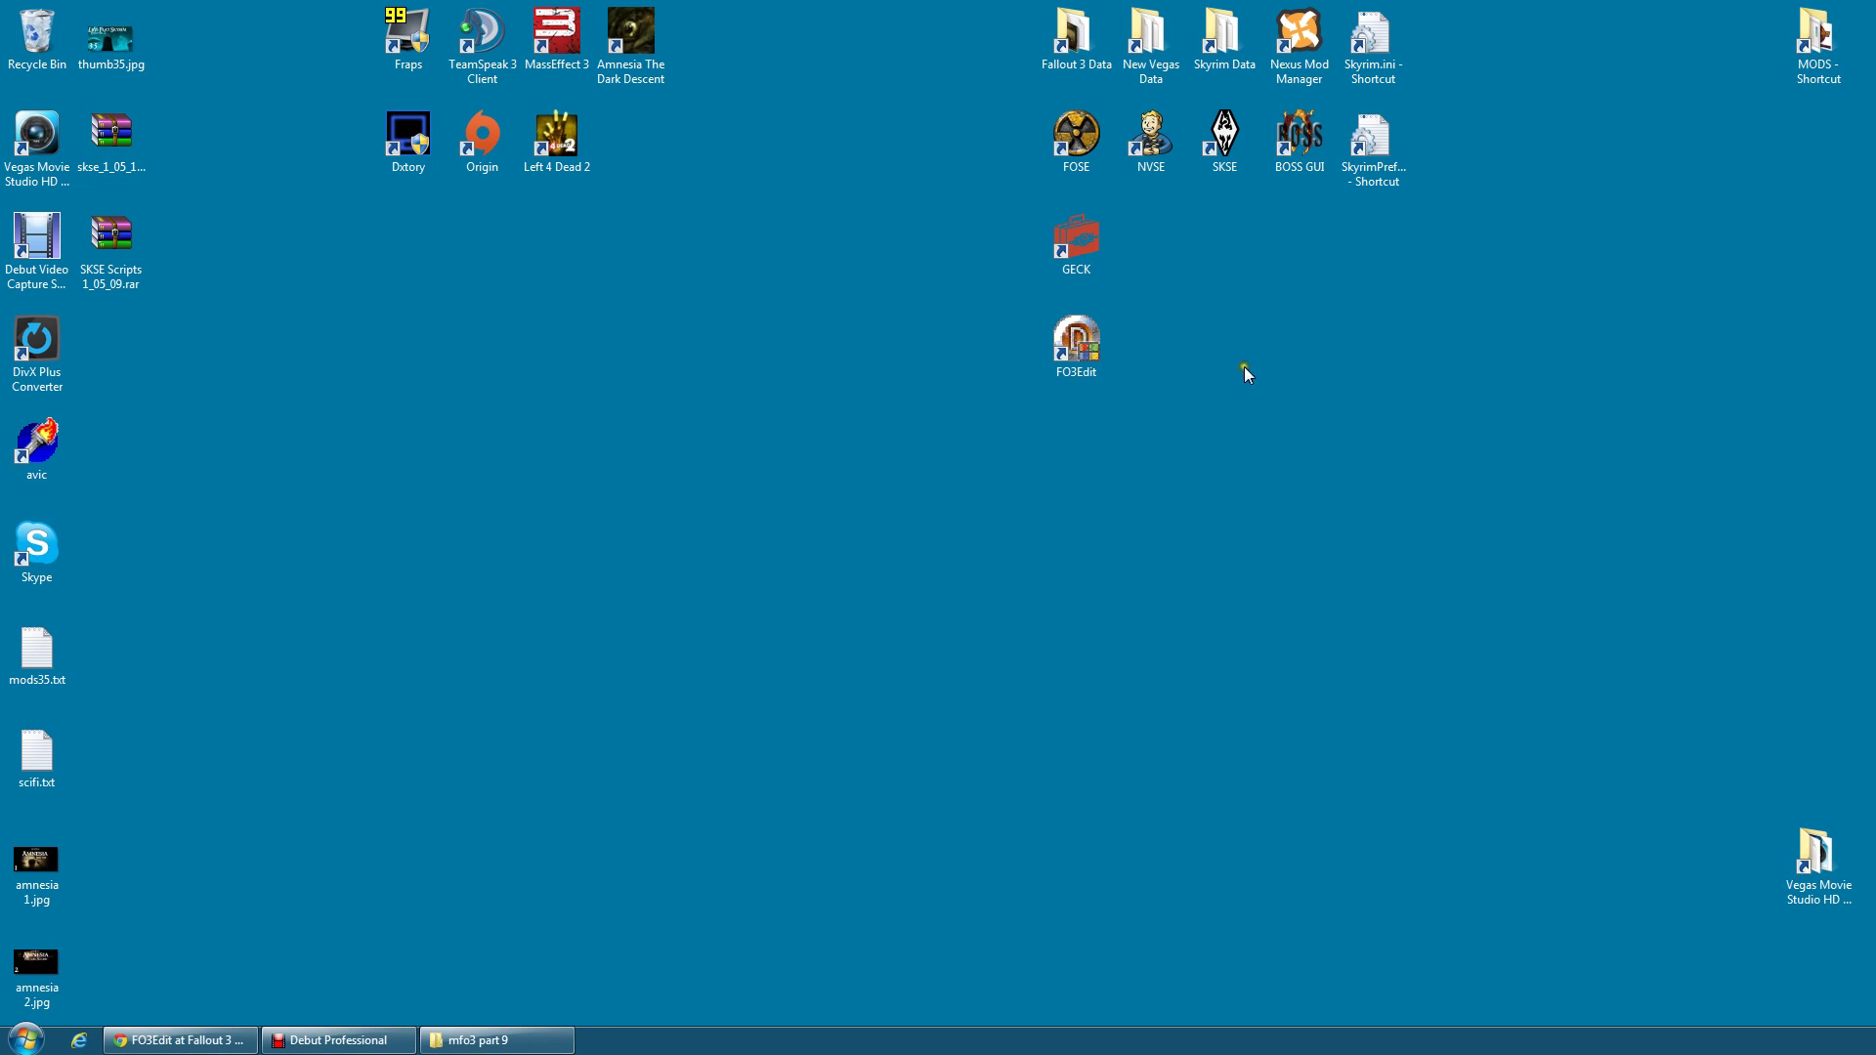
Launch FO3Edit from its shortcut, review the master/plugin selection and load the checked plugins
click(1079, 344)
double_click(1079, 347)
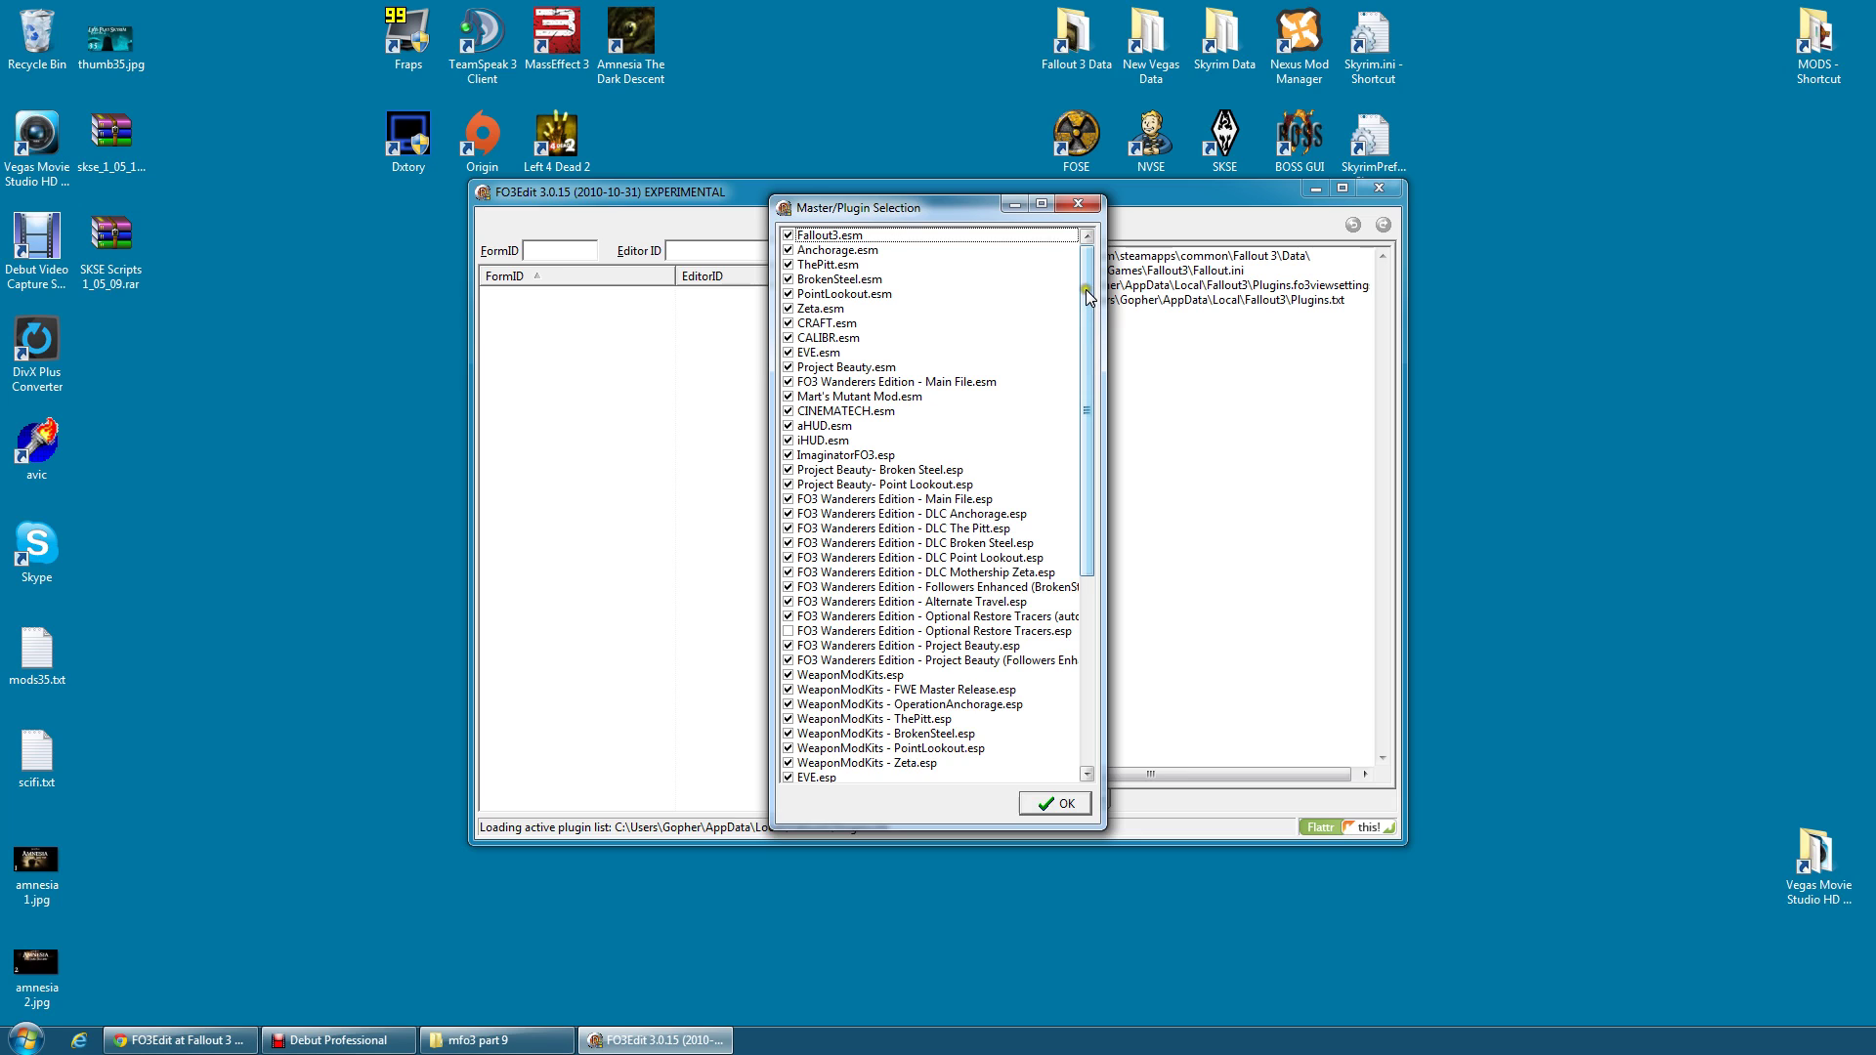
drag(1088, 297, 1106, 508)
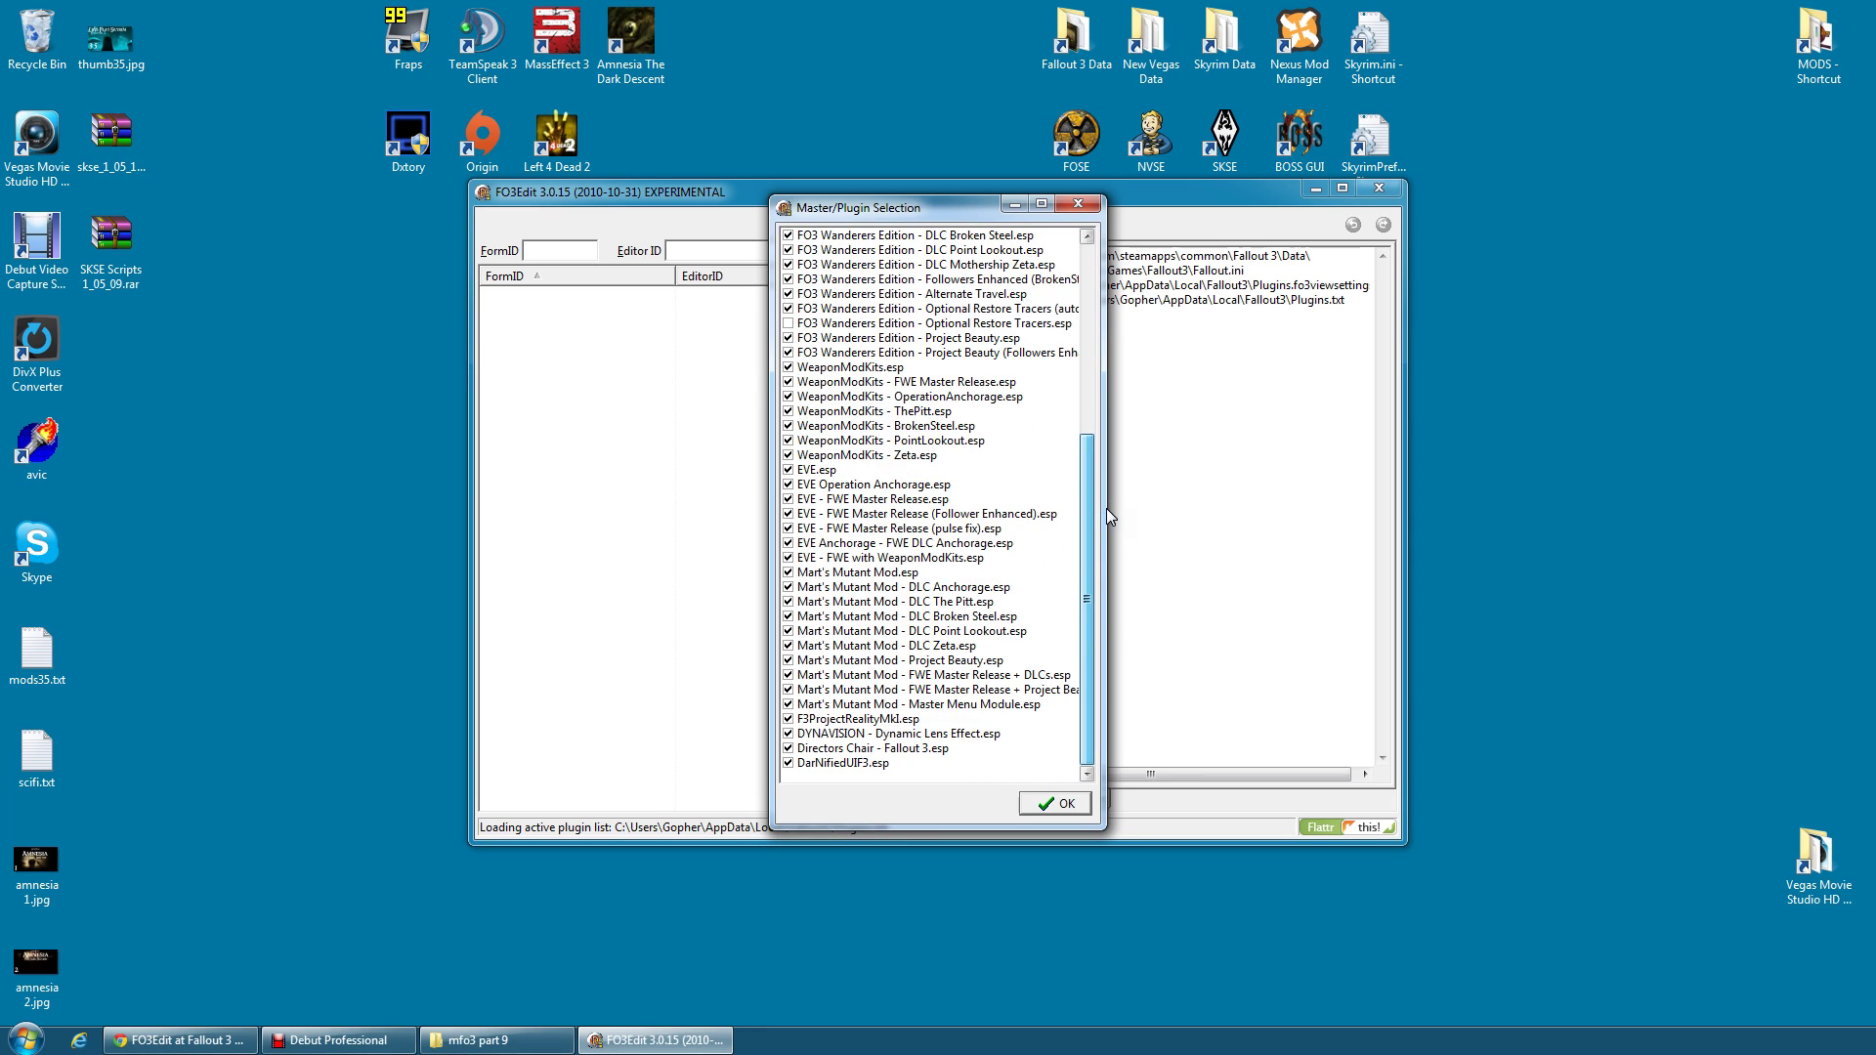
drag(1106, 508, 1073, 280)
click(1055, 803)
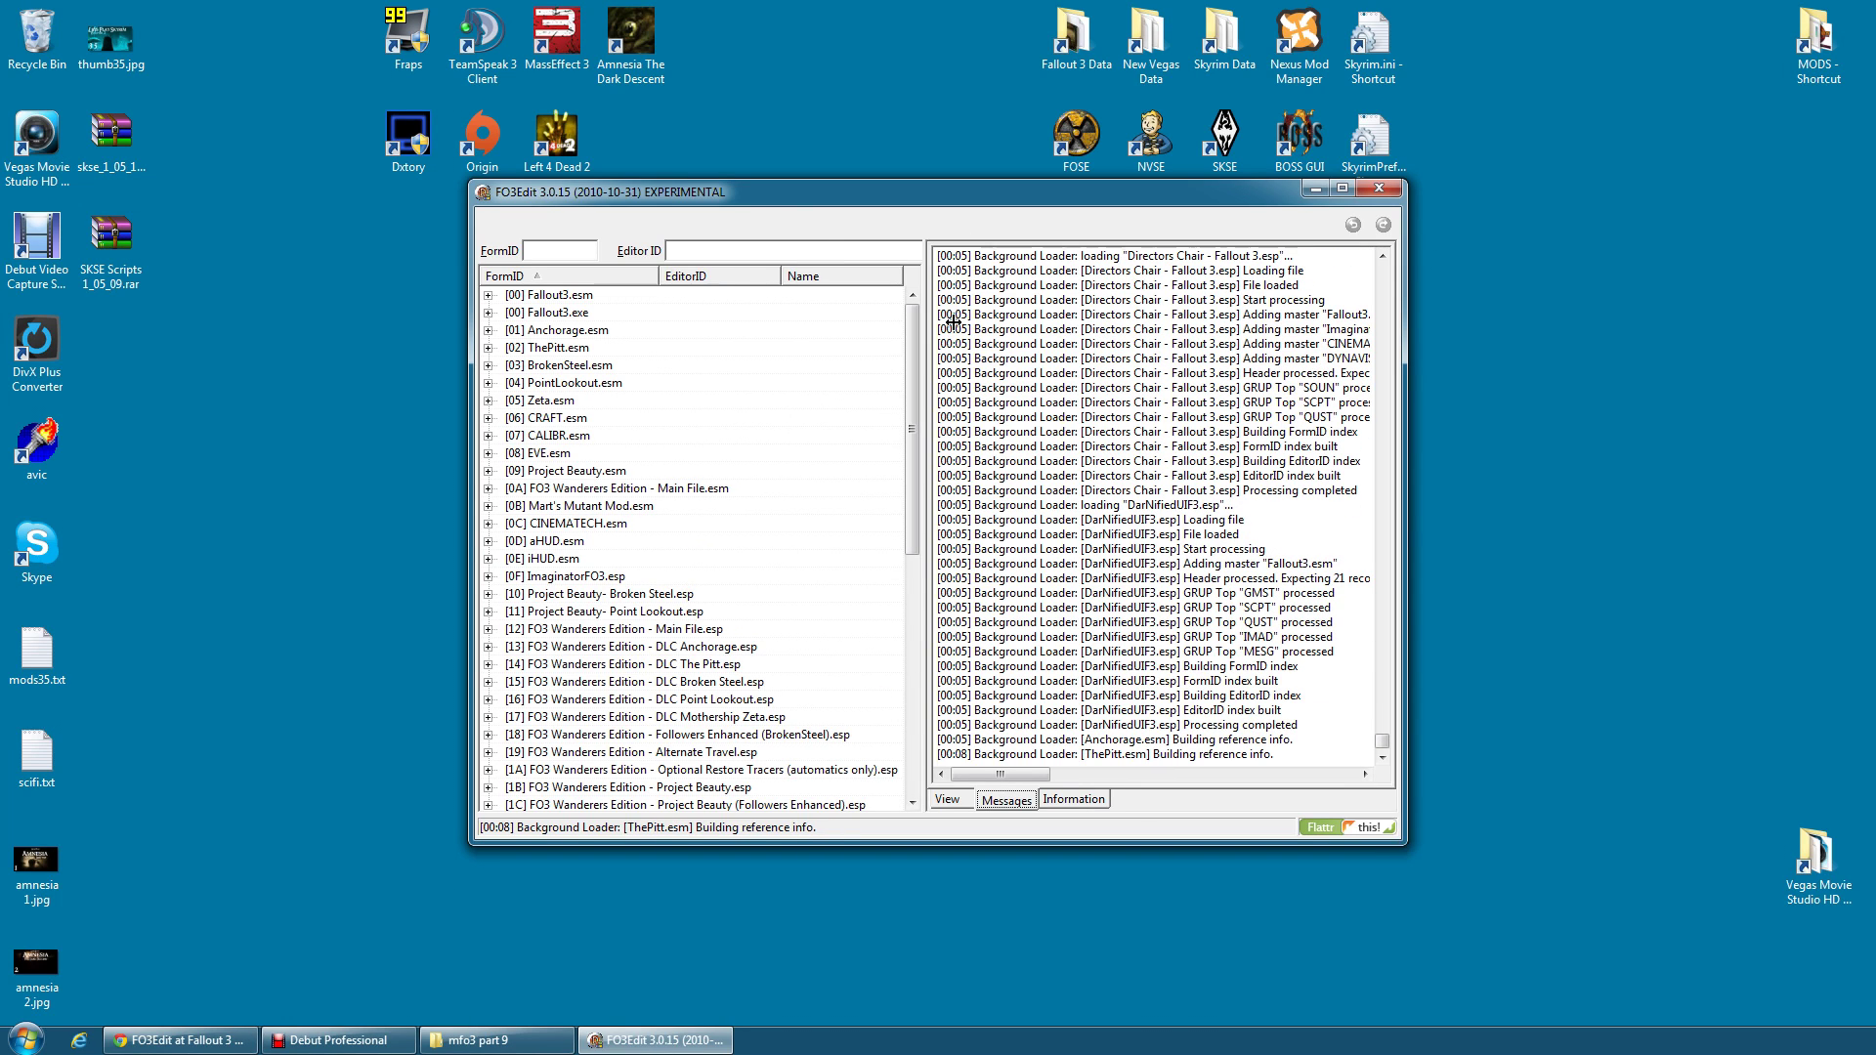
Enlarge the FO3Edit window to fill most of the desktop and widen its plugin list
drag(790, 202, 388, 40)
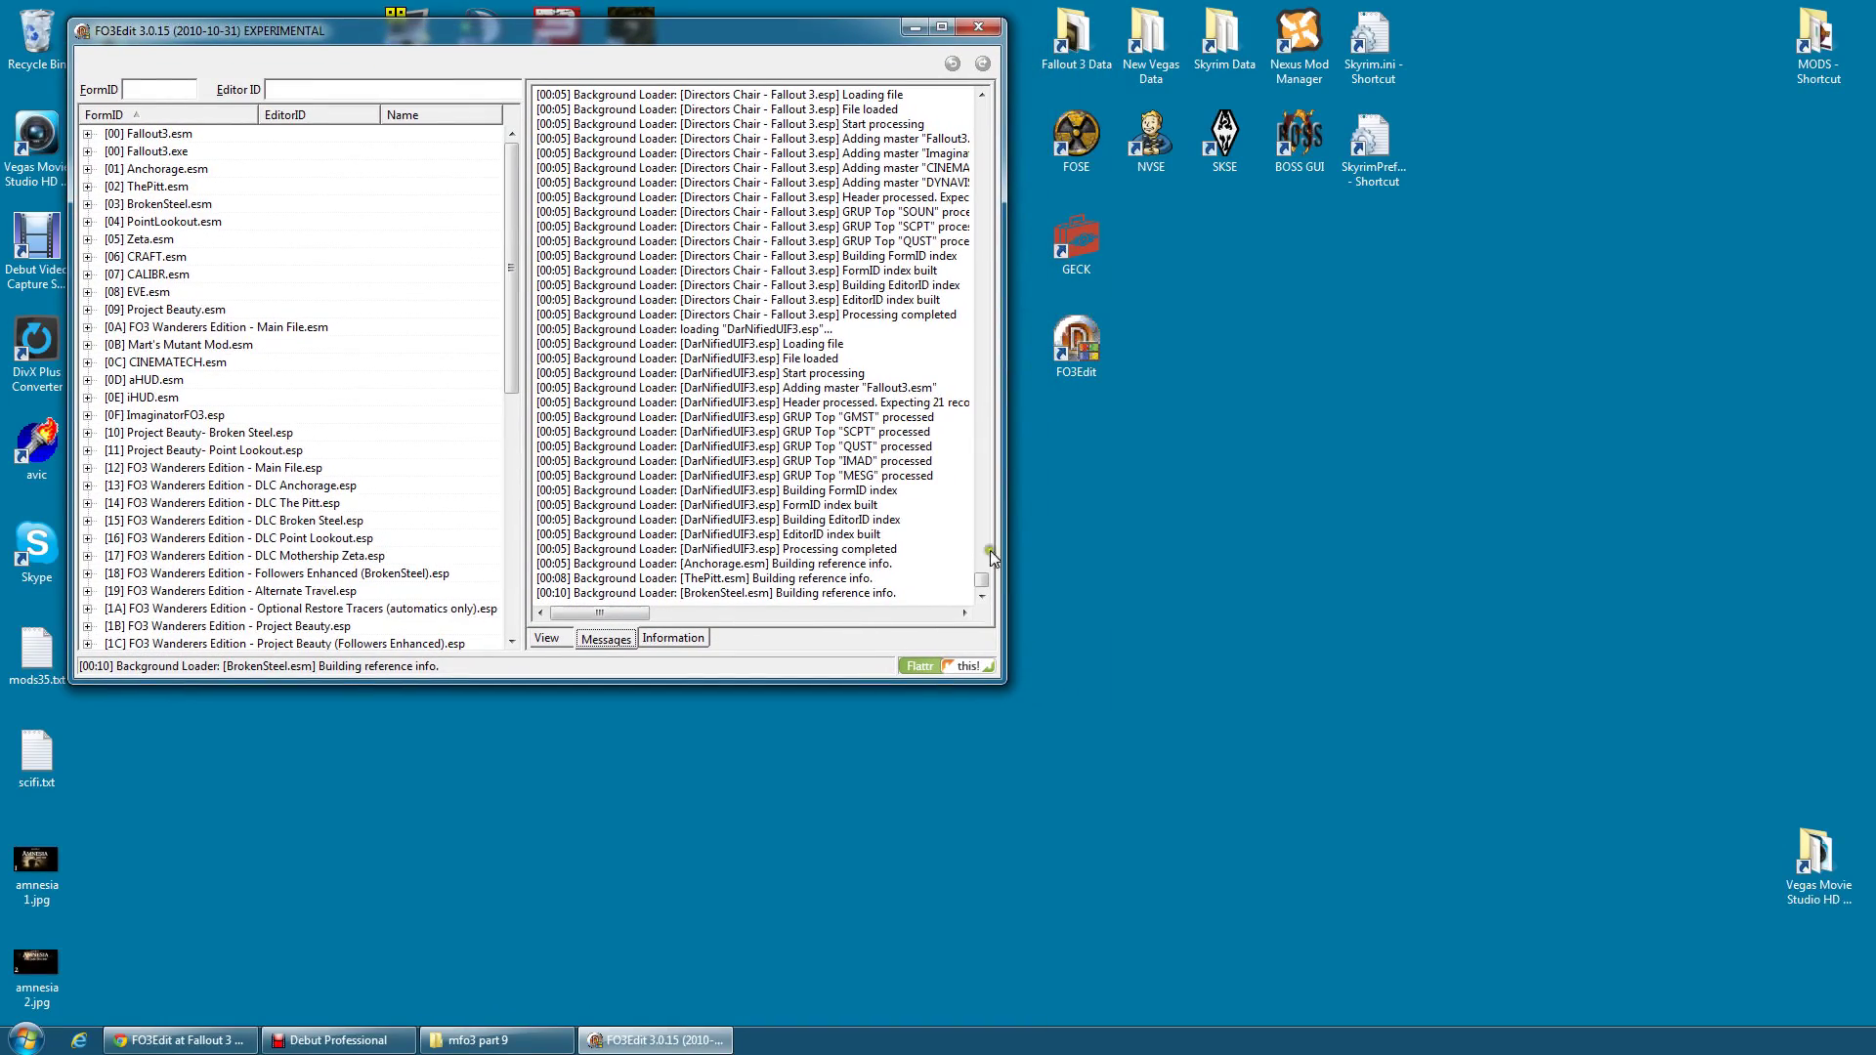
drag(1011, 689, 1827, 998)
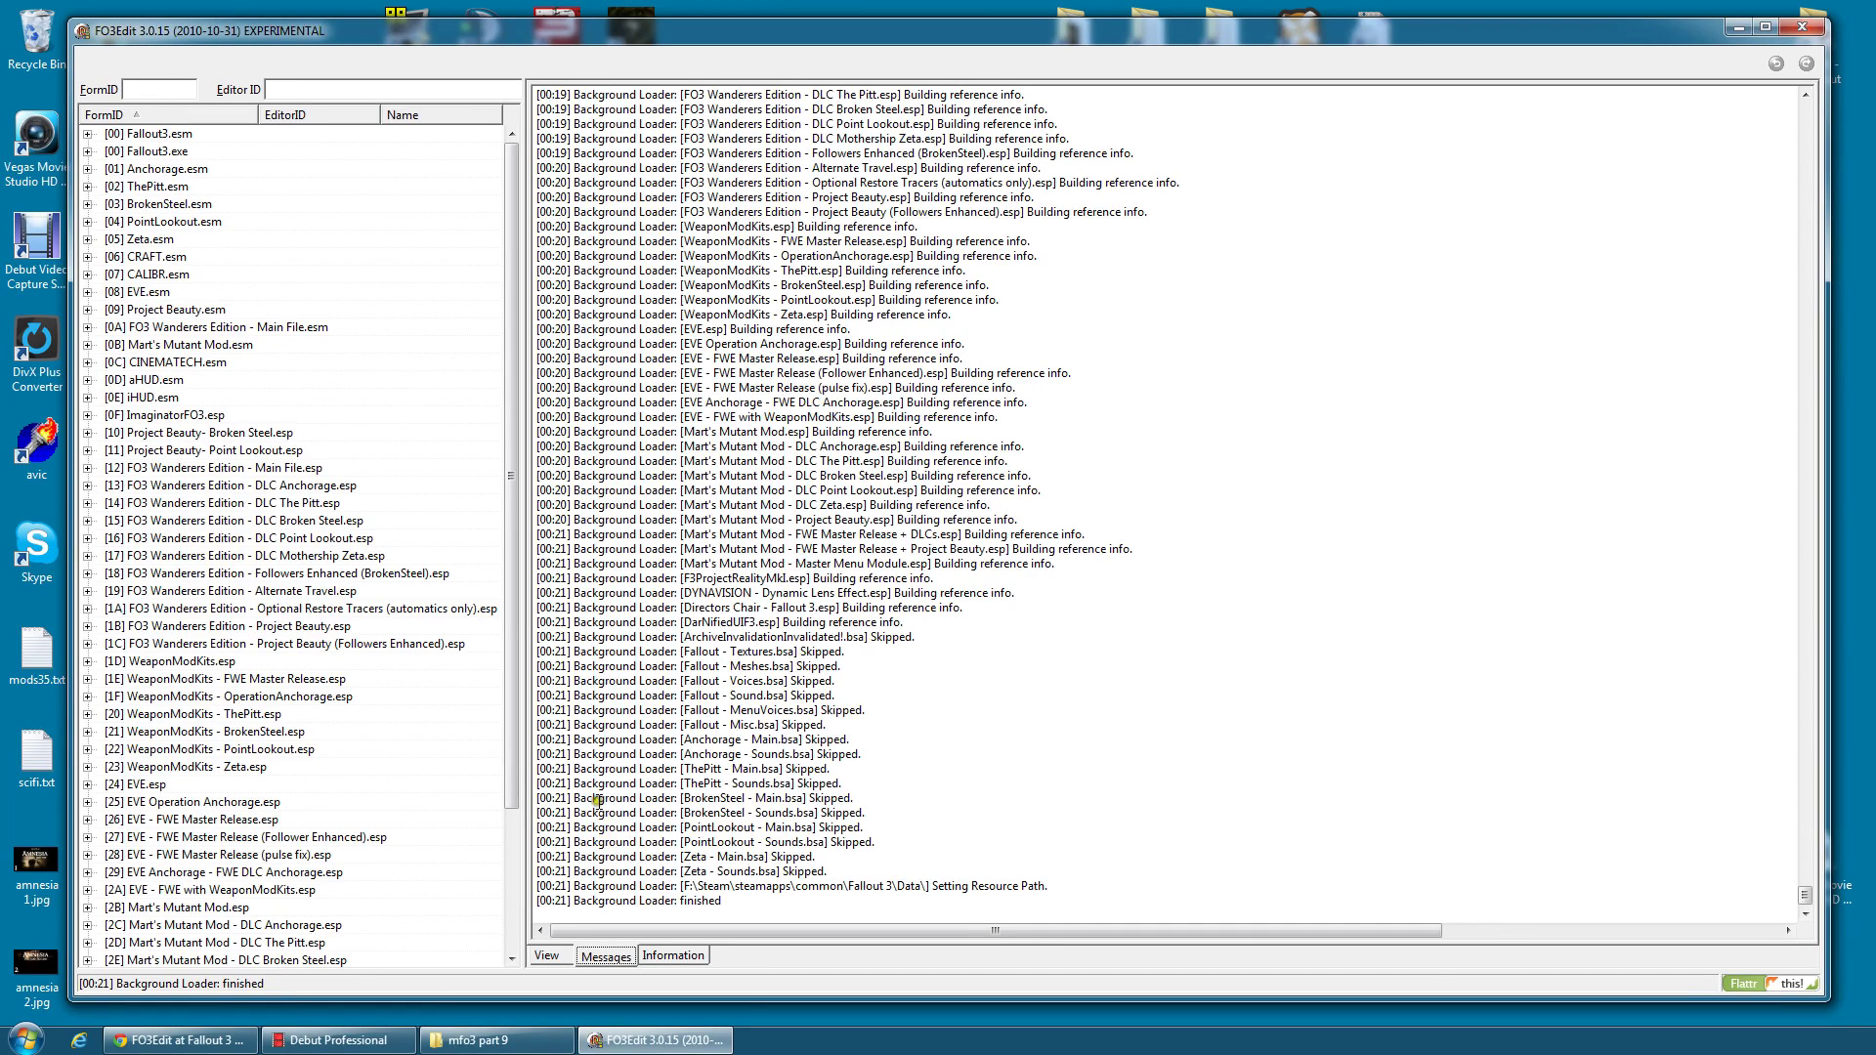
drag(523, 508, 598, 510)
Examine the loaded plugins in order, from Fallout3.esm down to FO3 Wanderers Edition - Project Beauty.esp
click(167, 133)
click(155, 152)
click(154, 172)
click(165, 219)
click(177, 269)
click(196, 327)
click(182, 433)
click(217, 521)
click(228, 626)
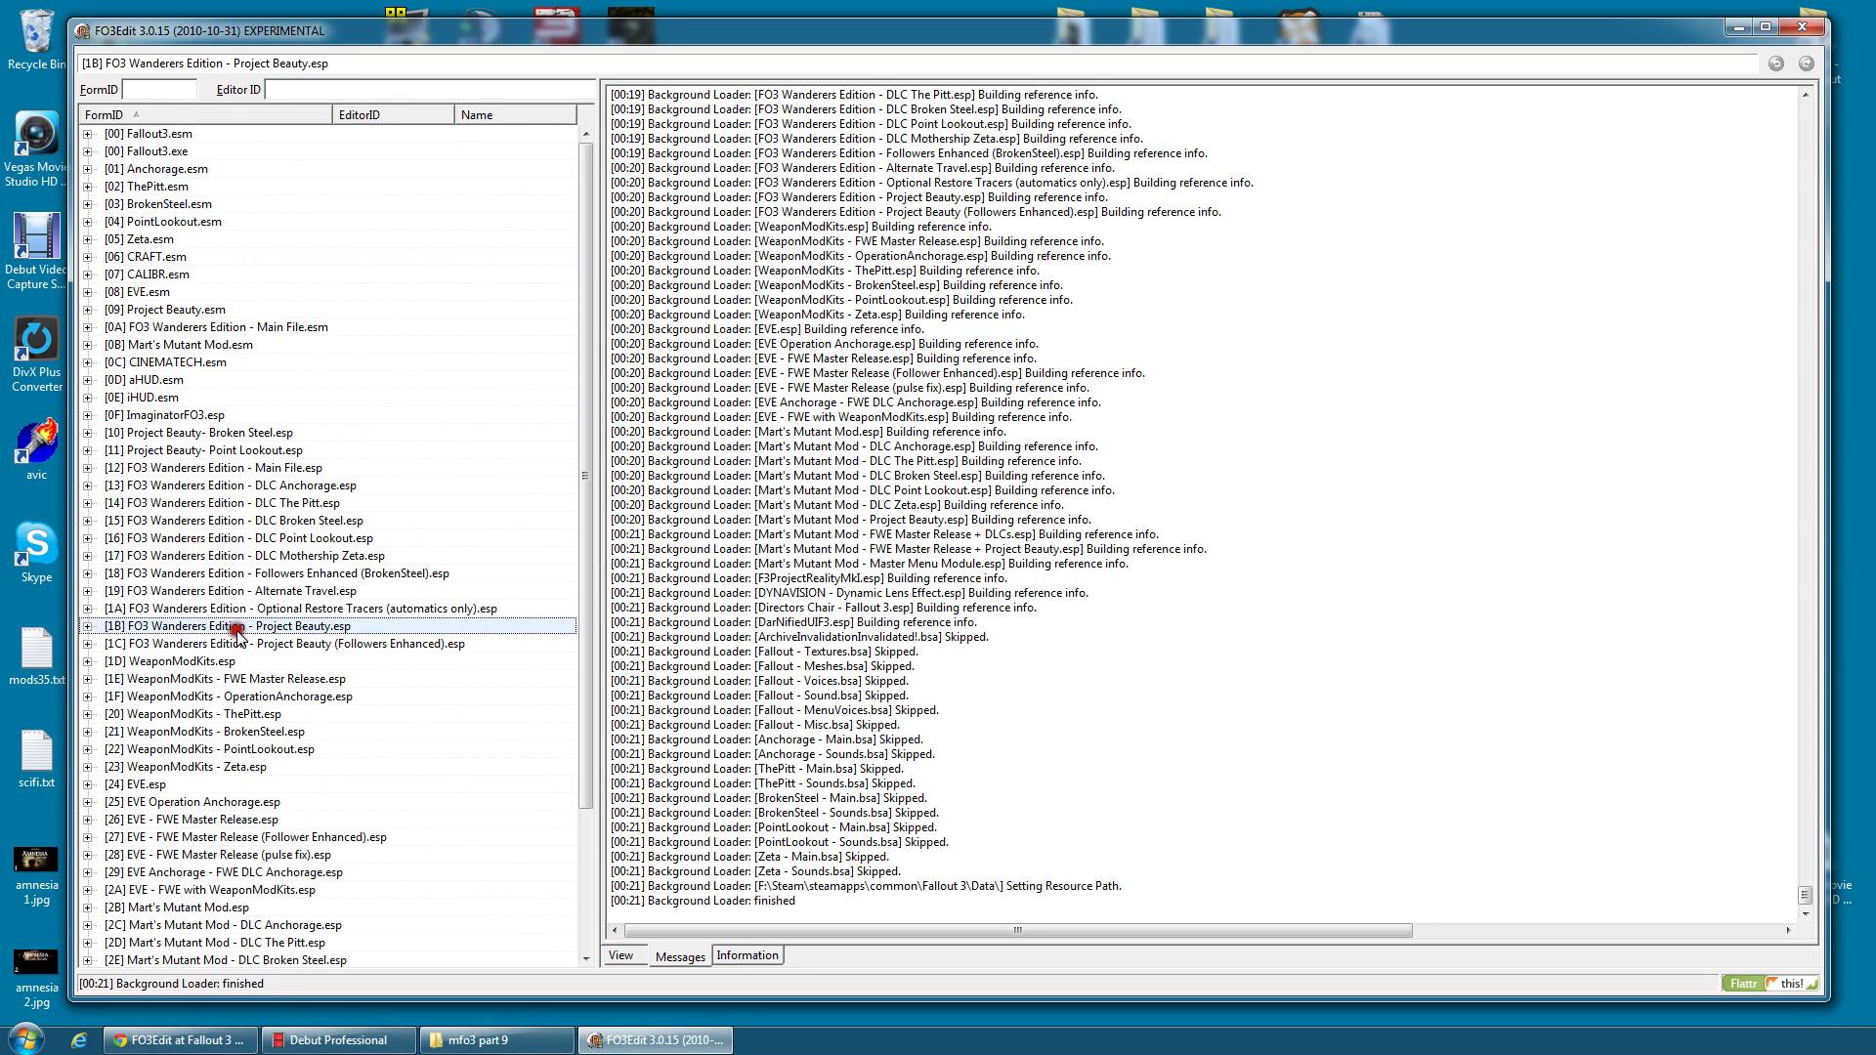
Expand Fallout3.esm and look through its record categories down to Weather
click(158, 136)
click(87, 134)
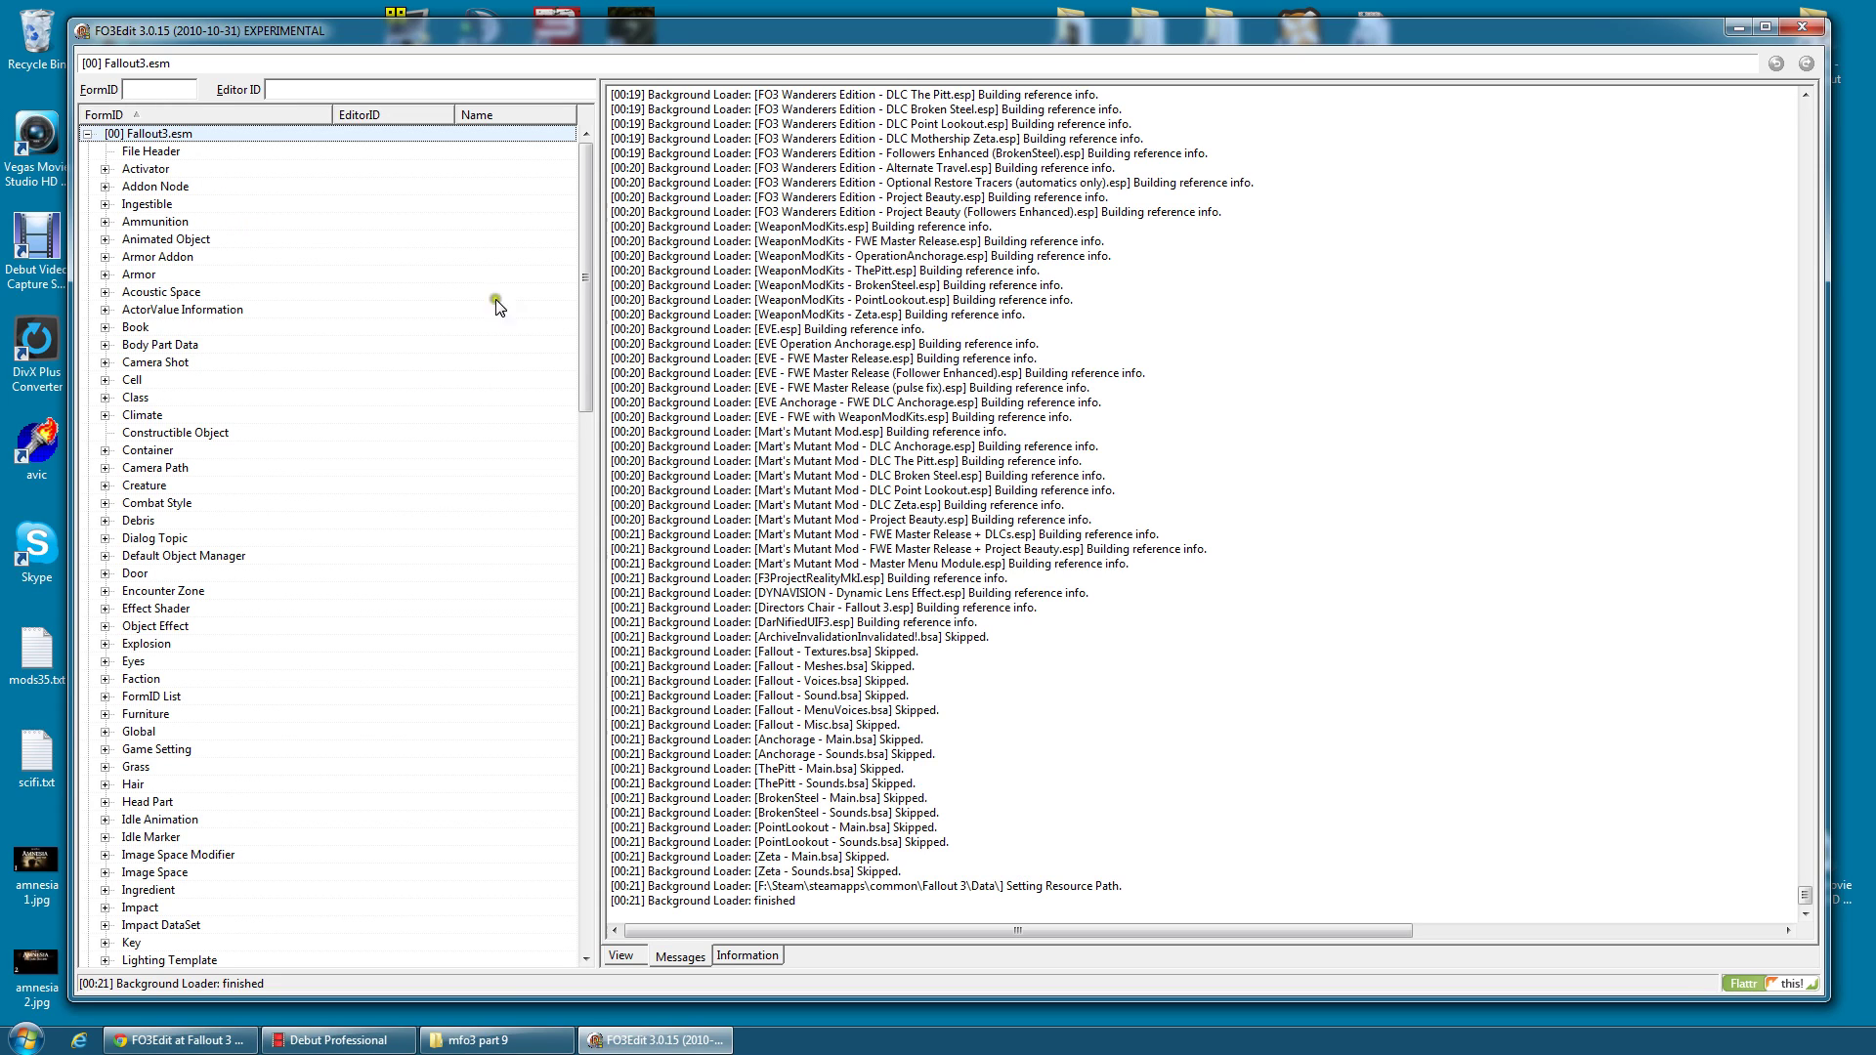
scroll(161, 337, down, 10)
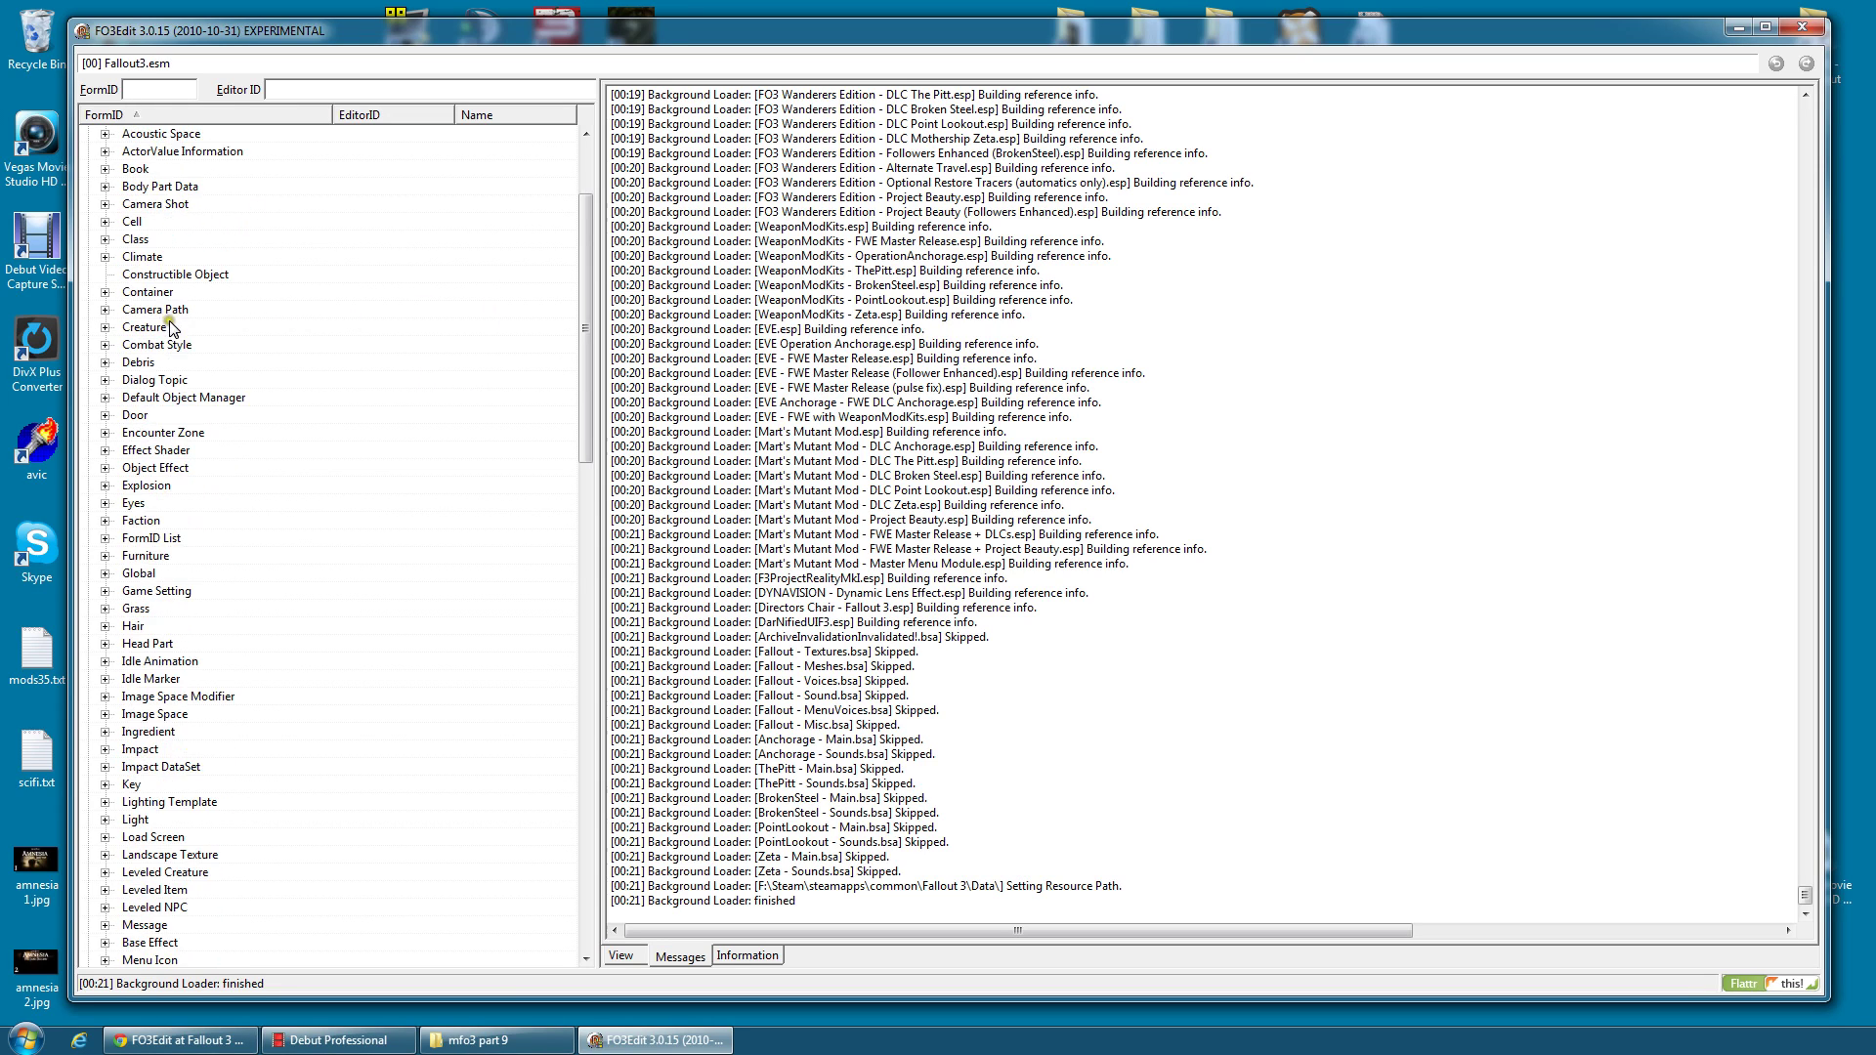
scroll(174, 352, down, 8)
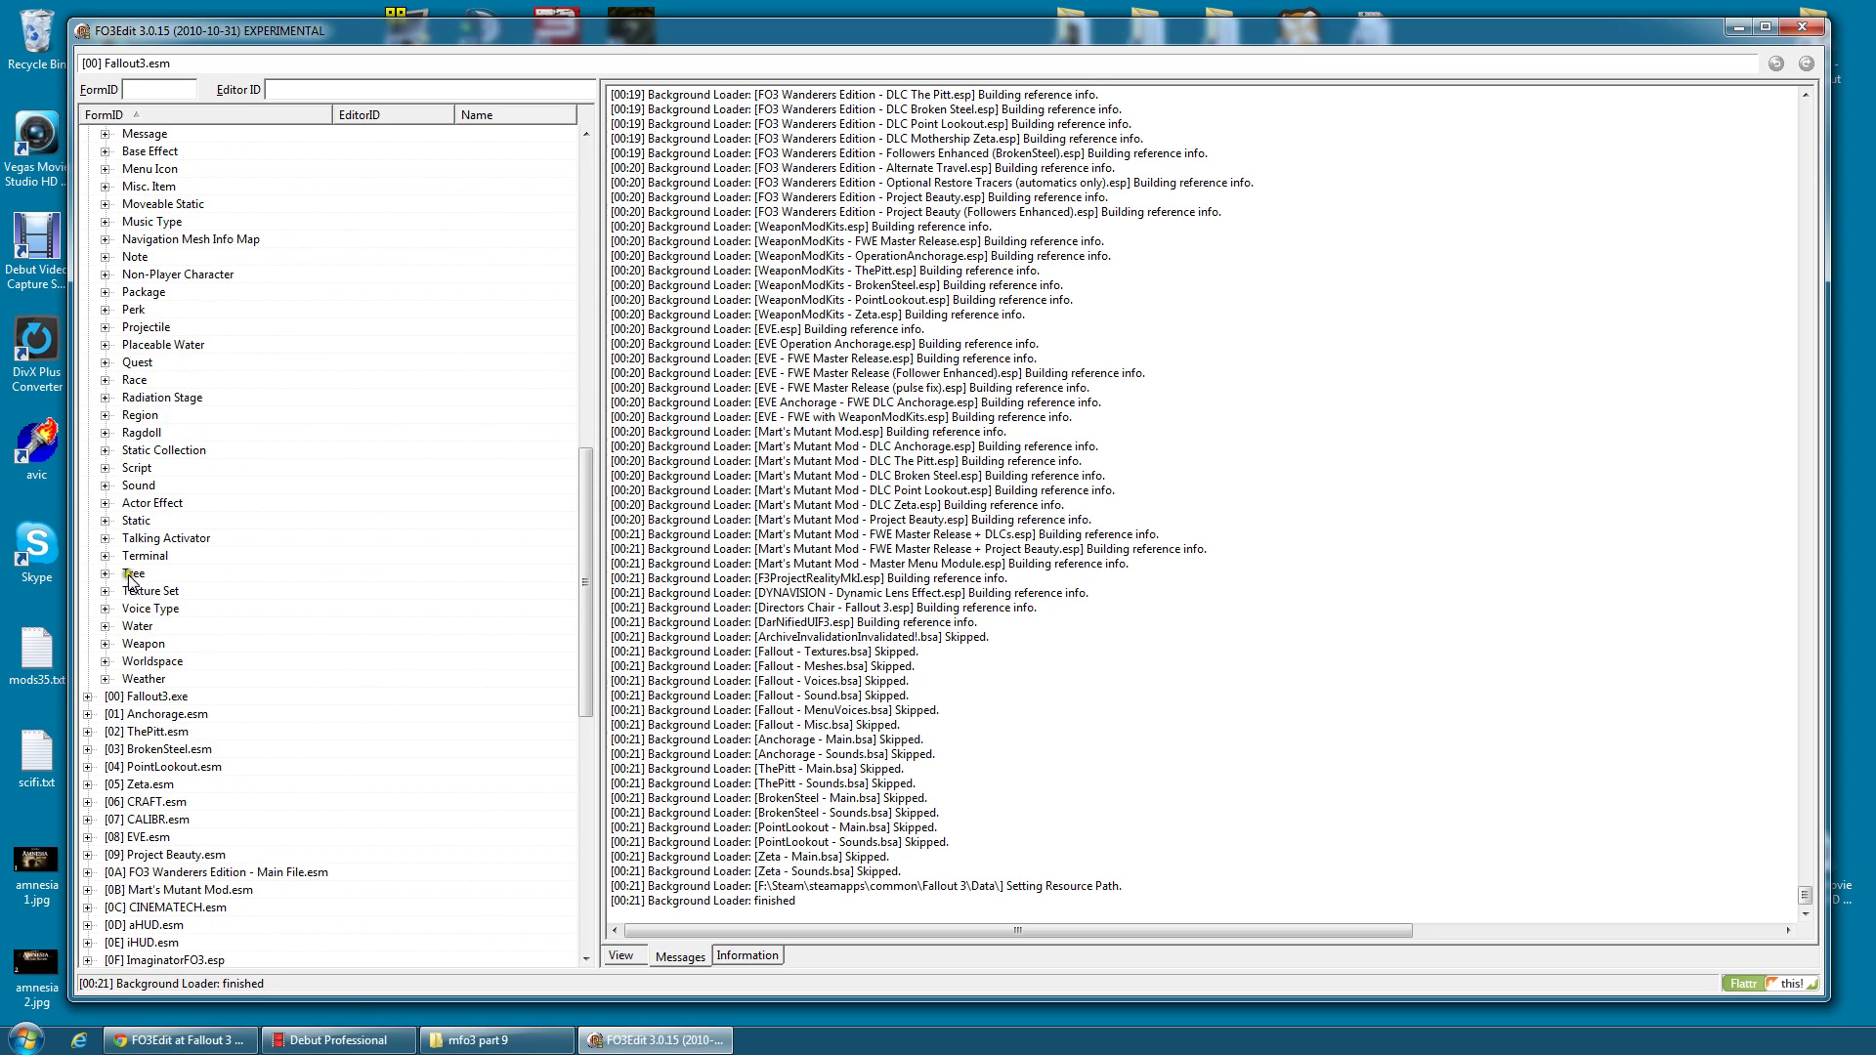
Expand Fallout3.esm's Weapon category and widen the record list and its EditorID and Name columns to show the full names
click(106, 645)
scroll(353, 428, up, 2)
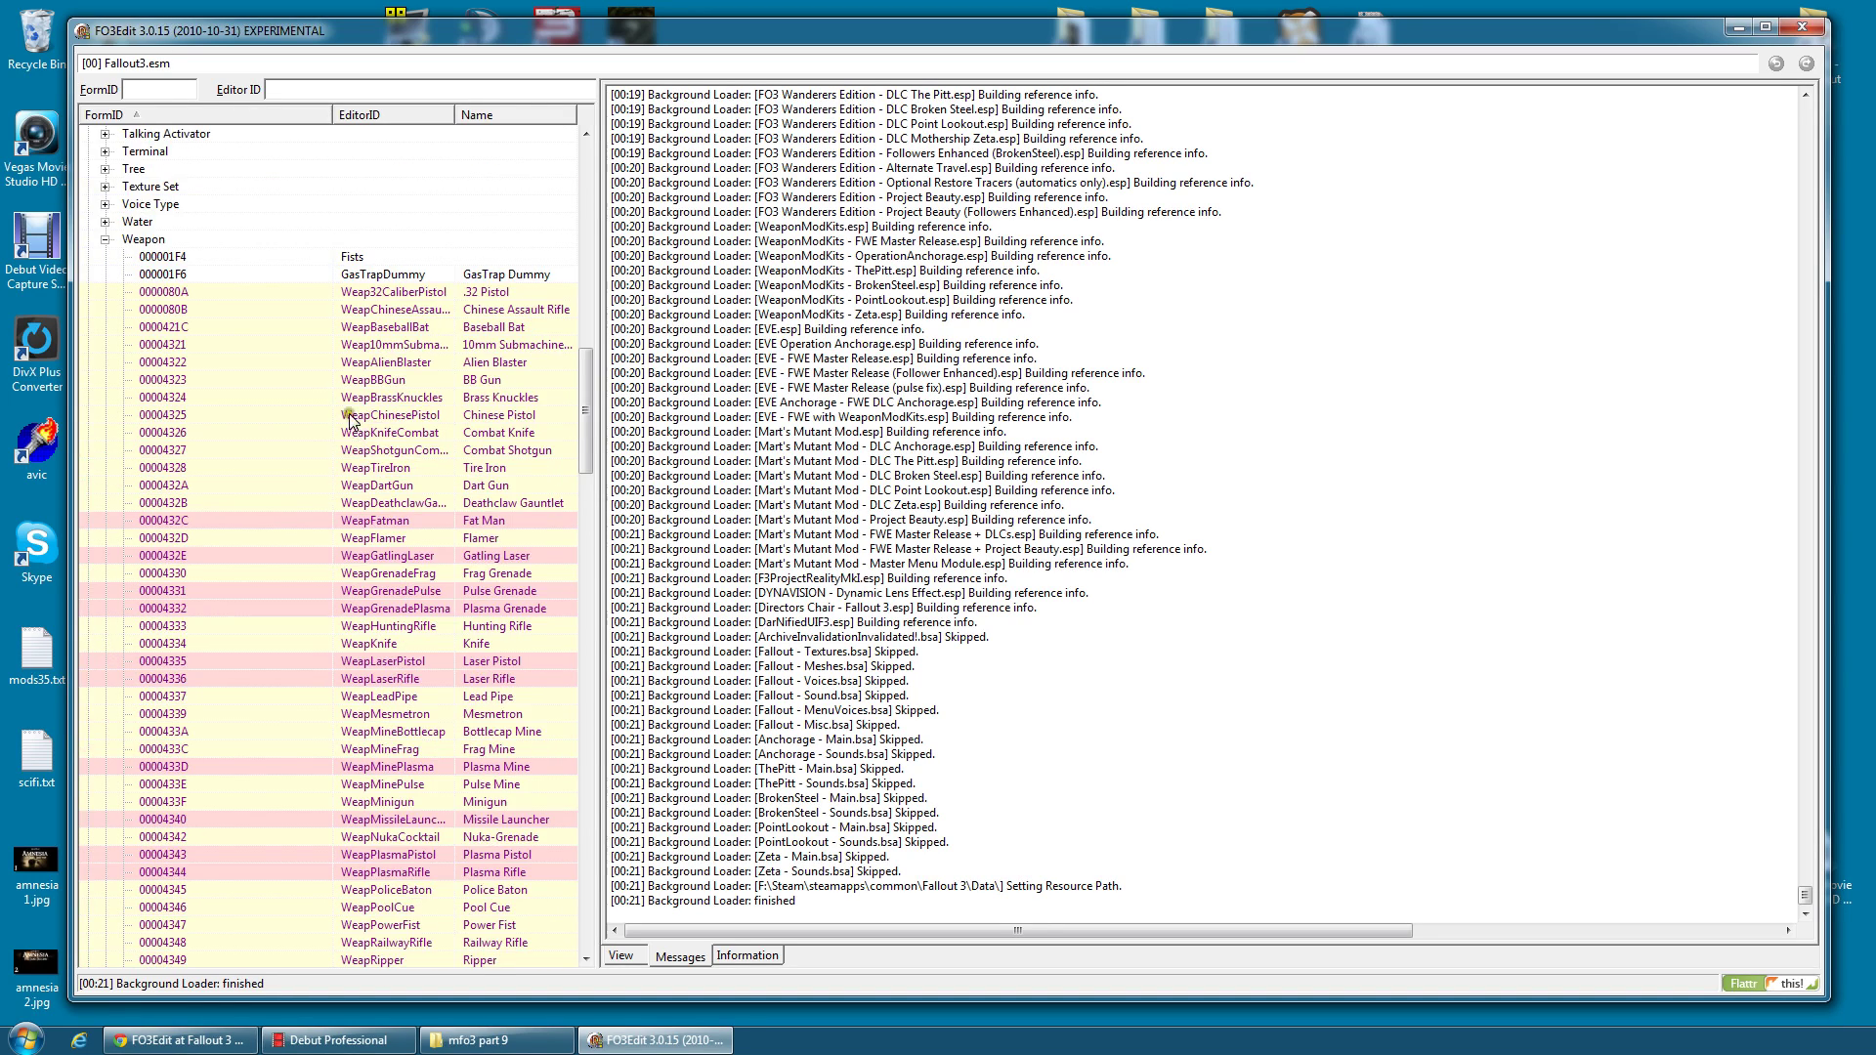
scroll(412, 371, down, 1)
scroll(412, 371, down, 1)
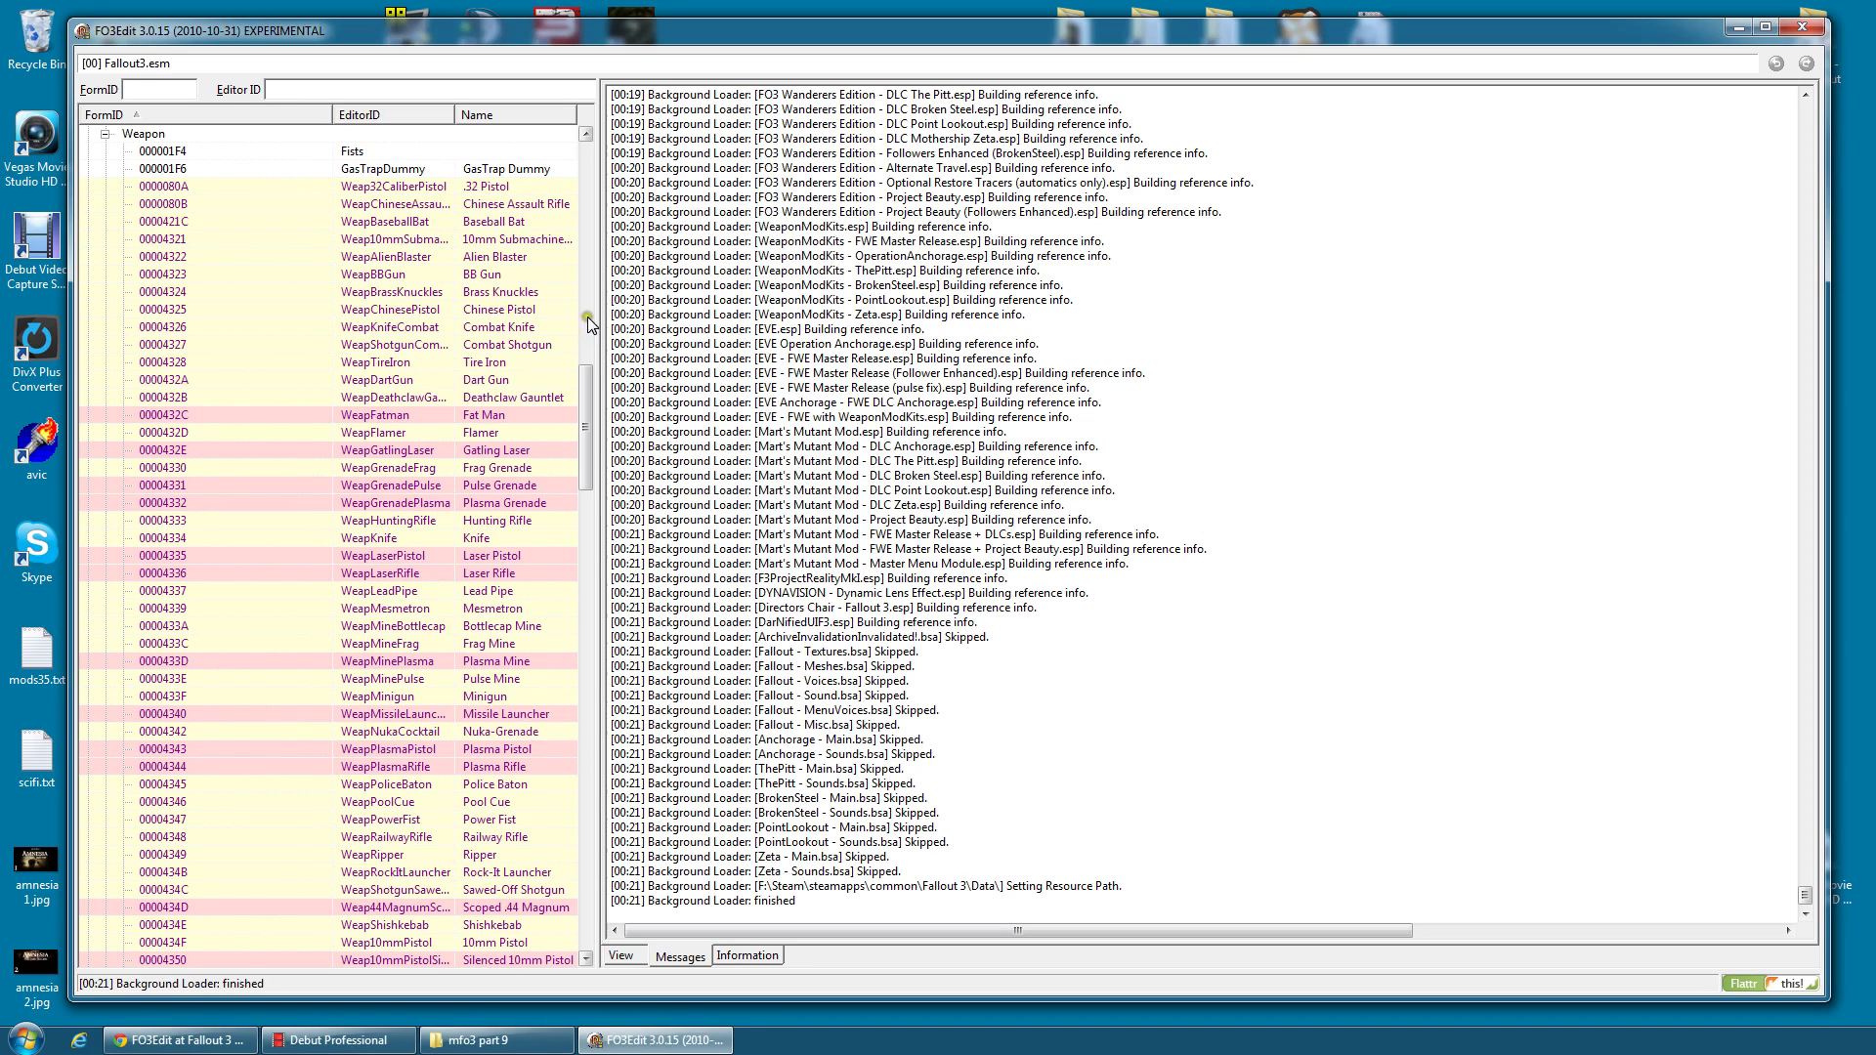
drag(596, 306, 715, 306)
drag(448, 116, 377, 115)
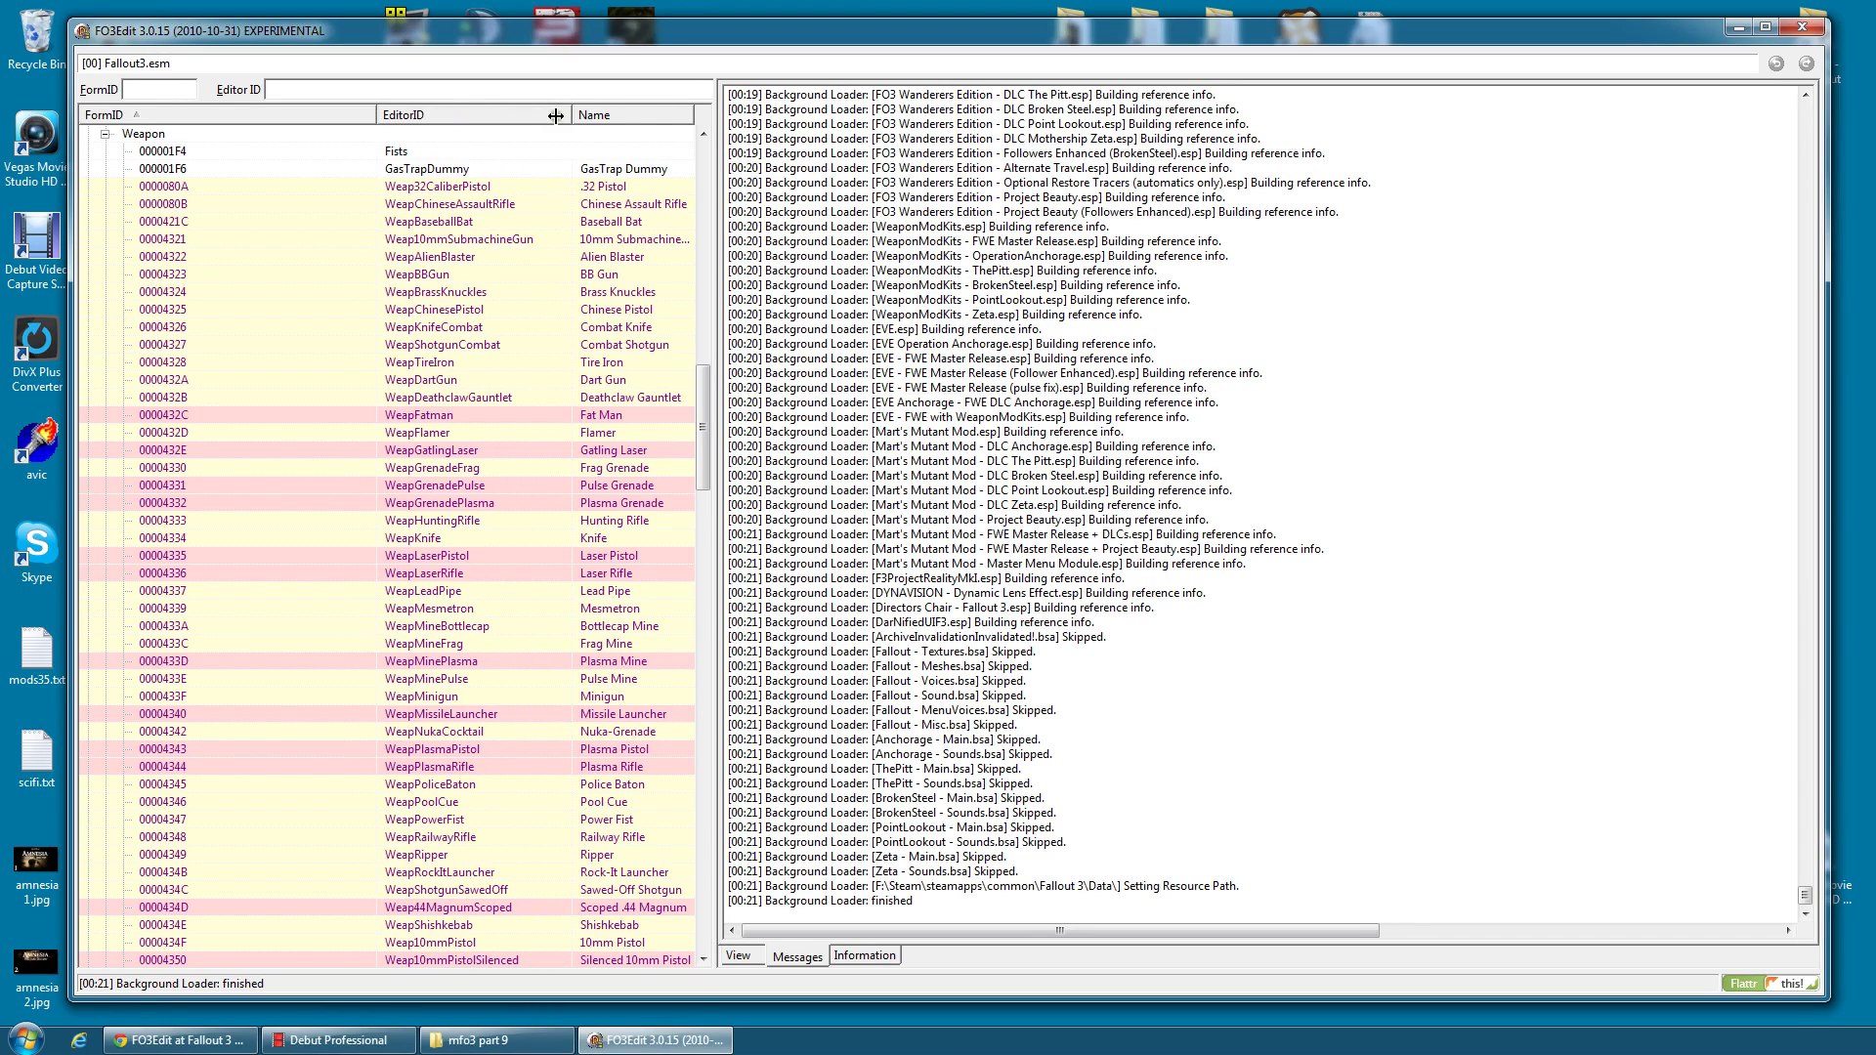
drag(695, 114, 759, 114)
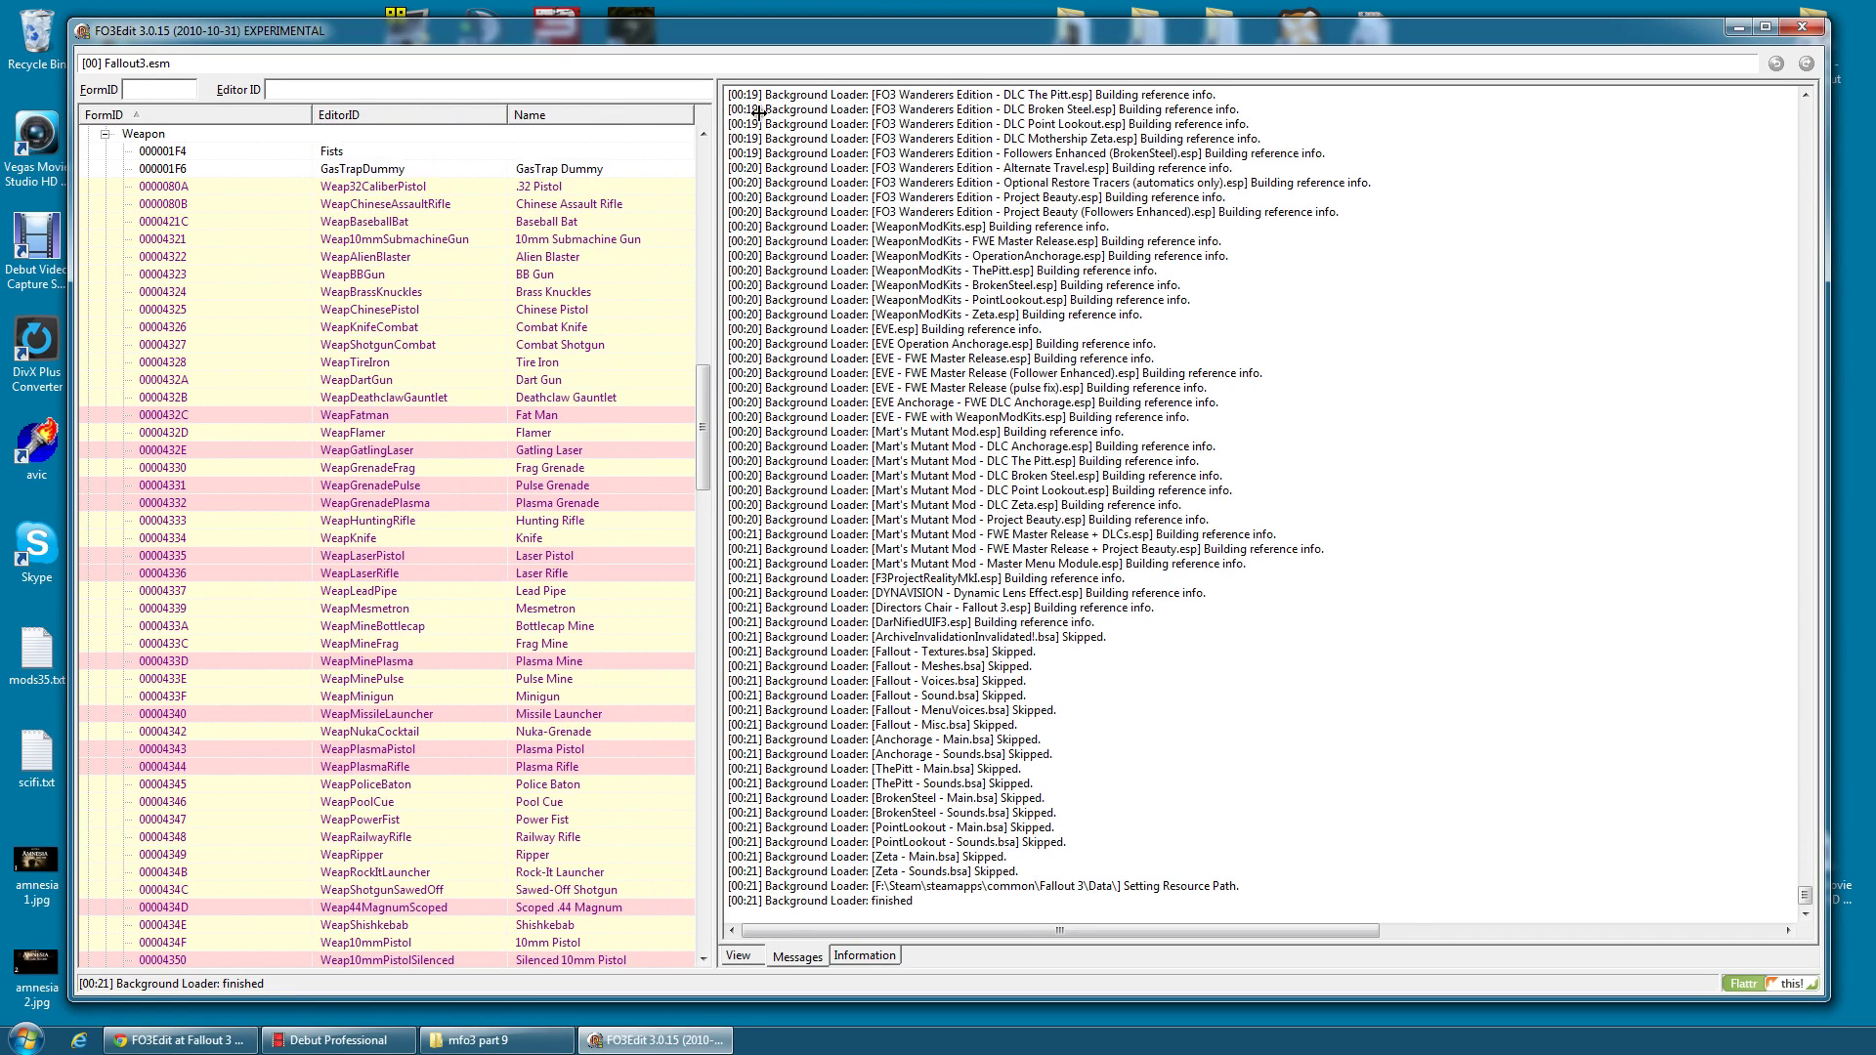
Examine how the plugins override the Fat Man weapon record, and collapse the Weapon category
click(548, 414)
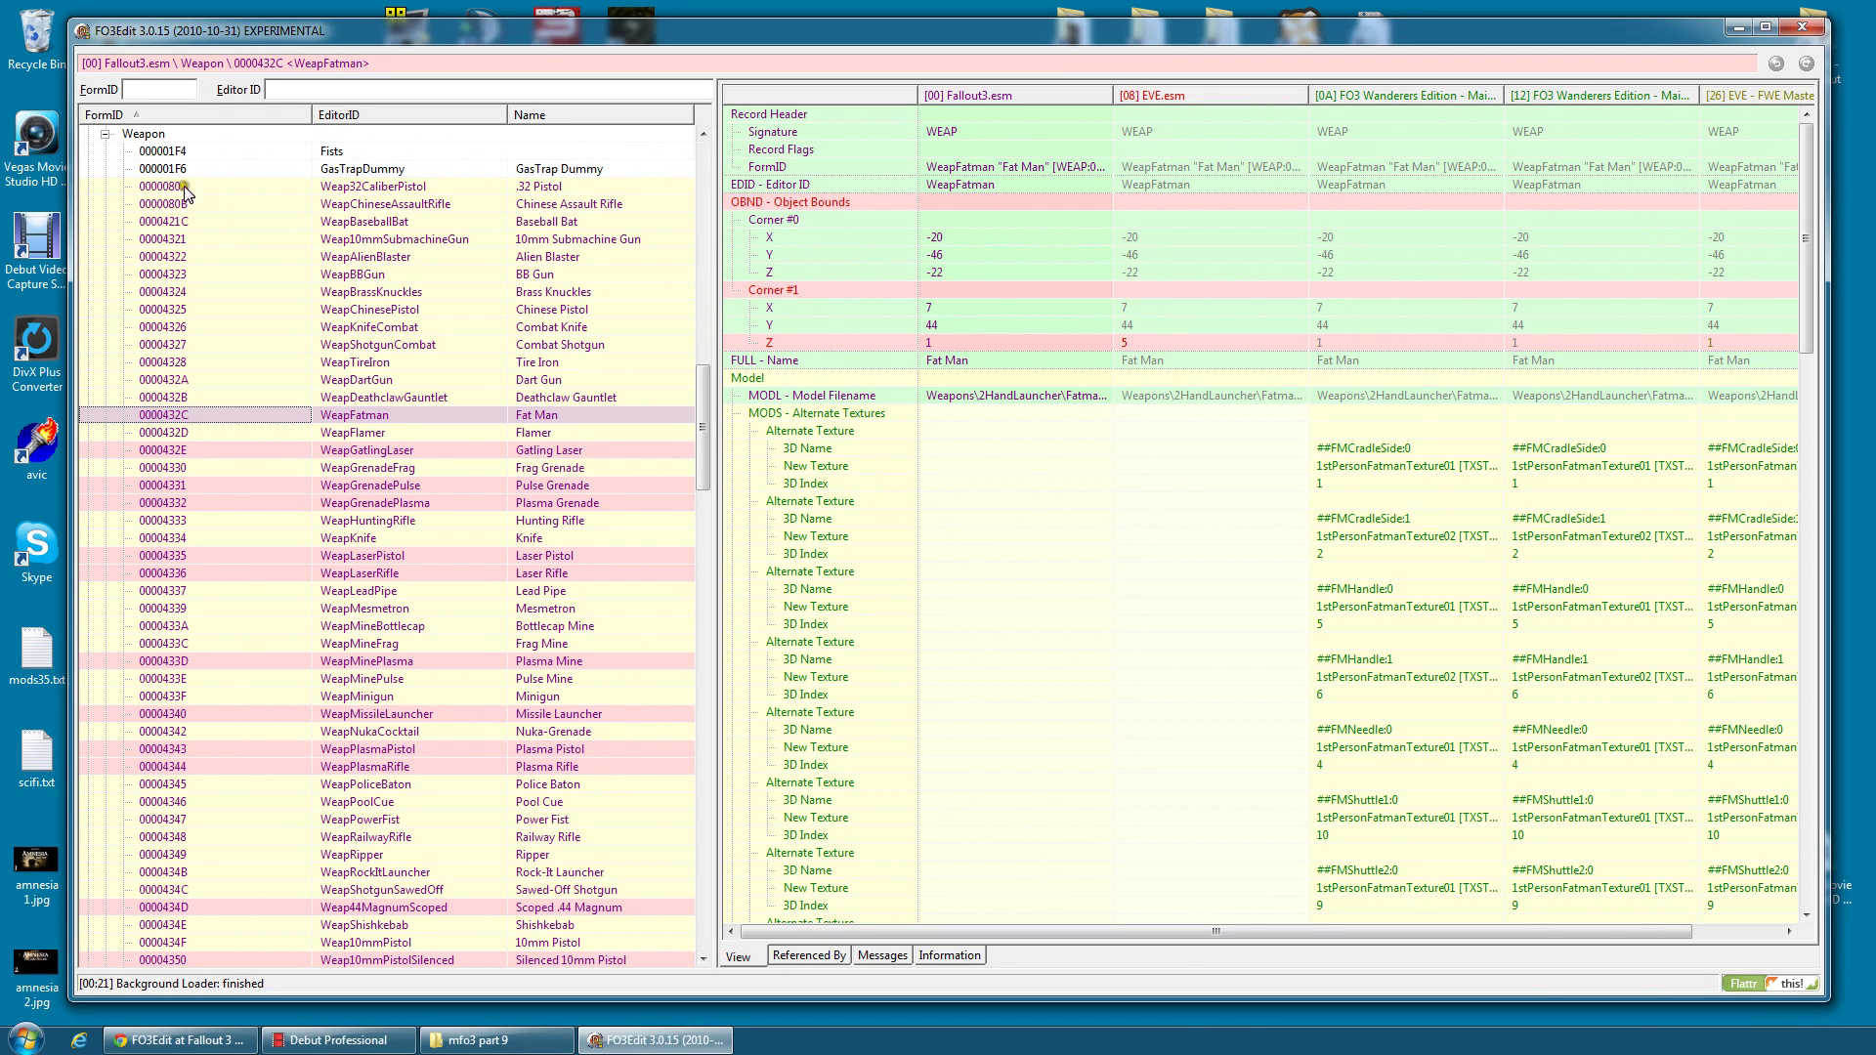
click(105, 134)
scroll(268, 399, up, 15)
scroll(269, 399, up, 10)
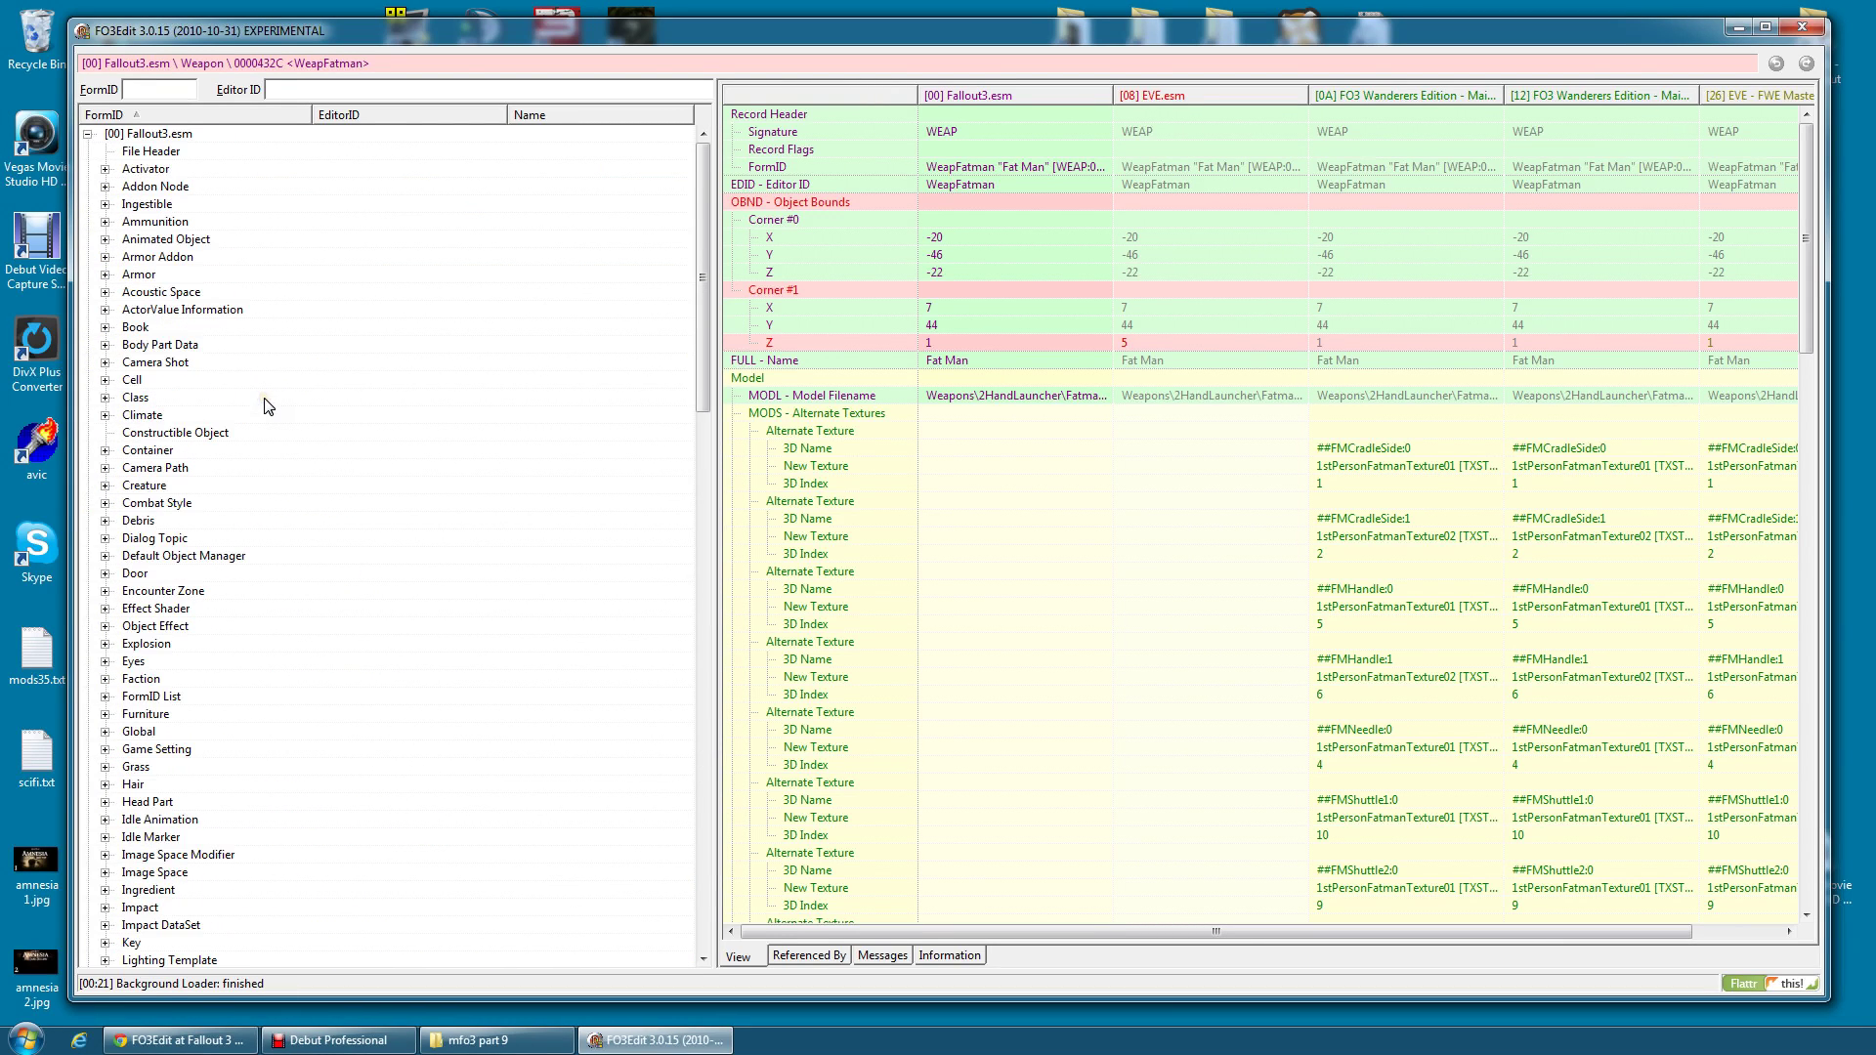
View Fallout3.esm's File Header and inspect its Record Flags value
click(143, 137)
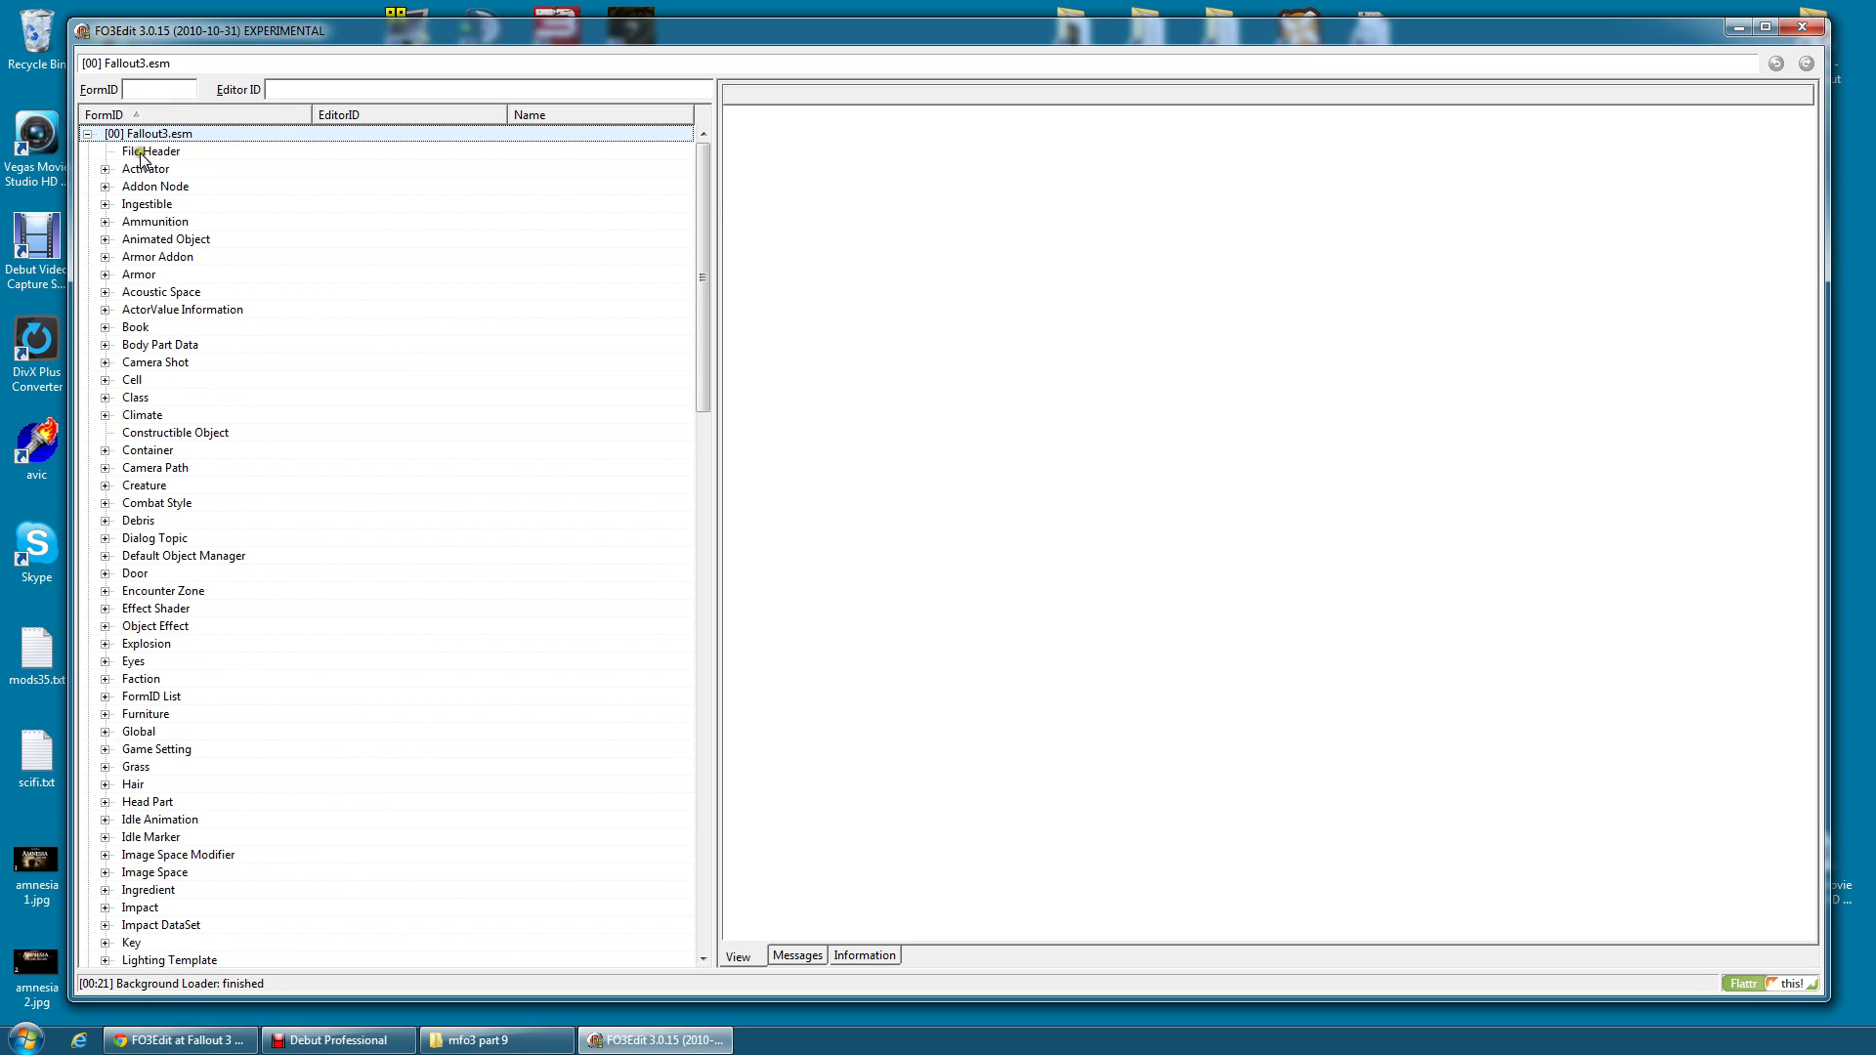
click(159, 152)
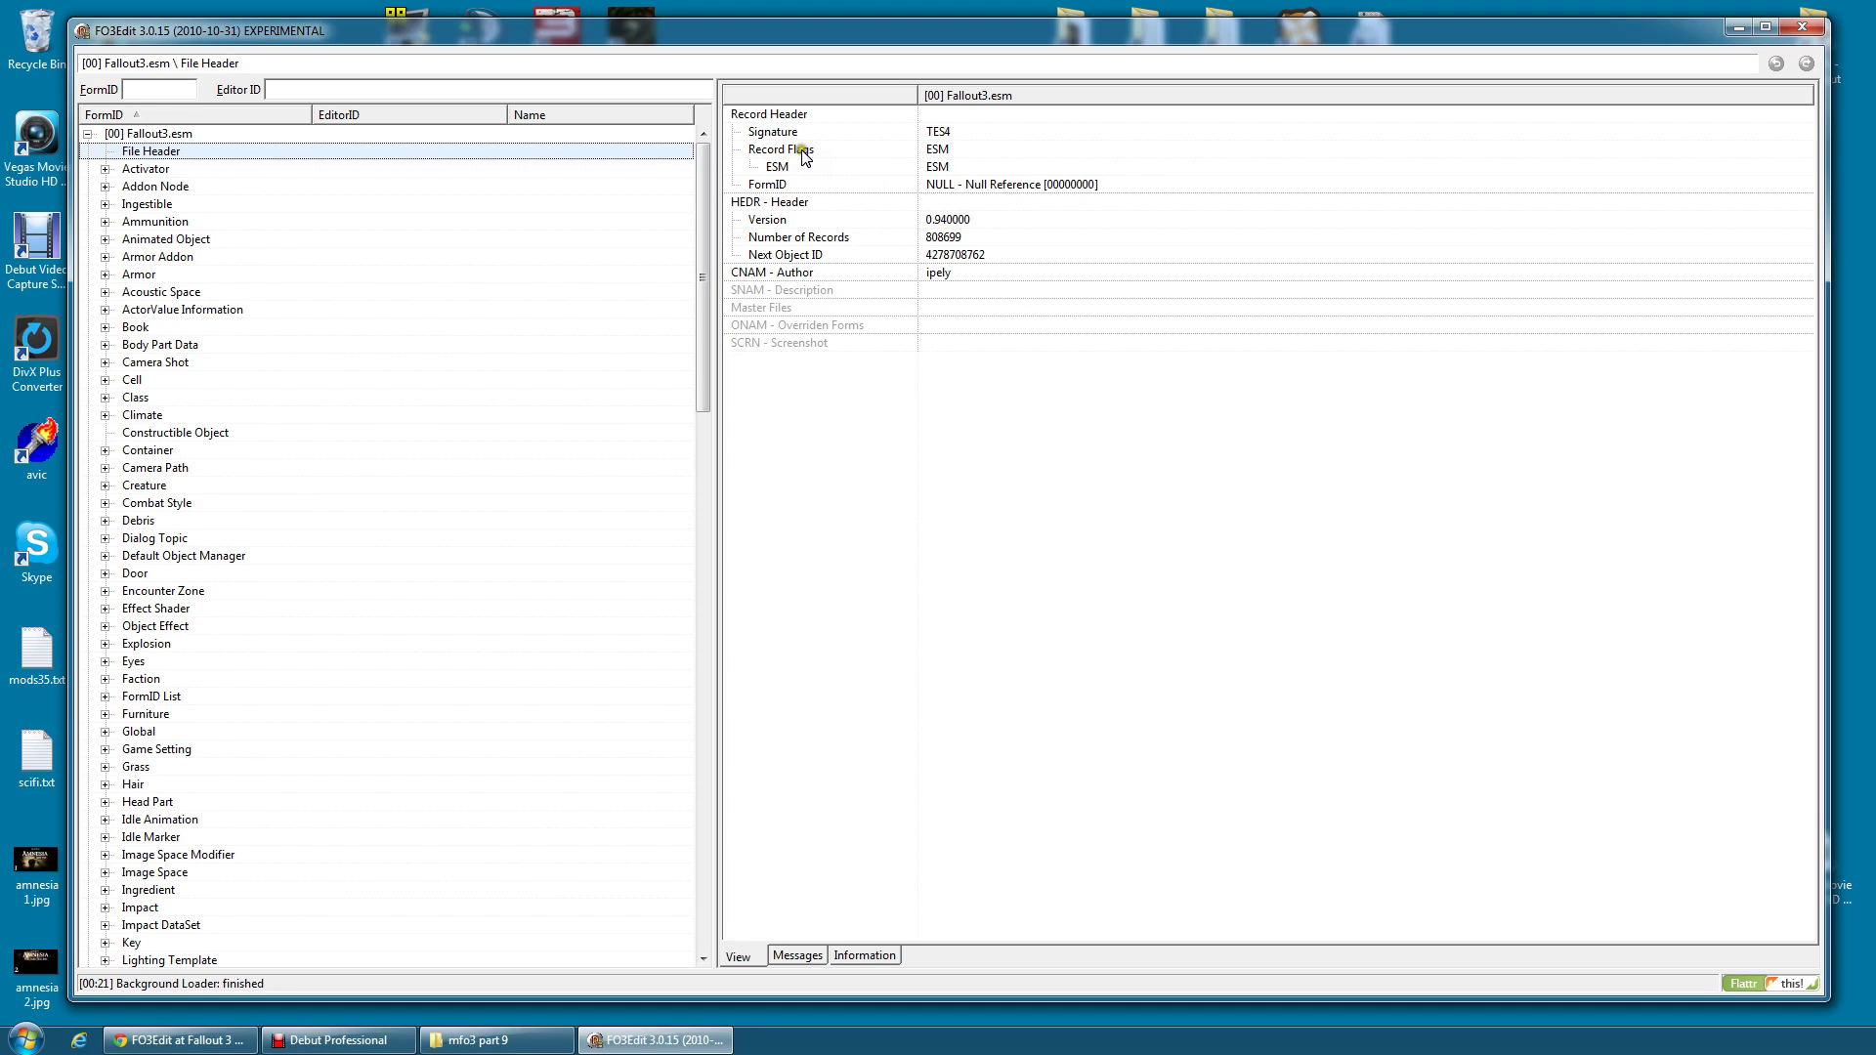
click(953, 150)
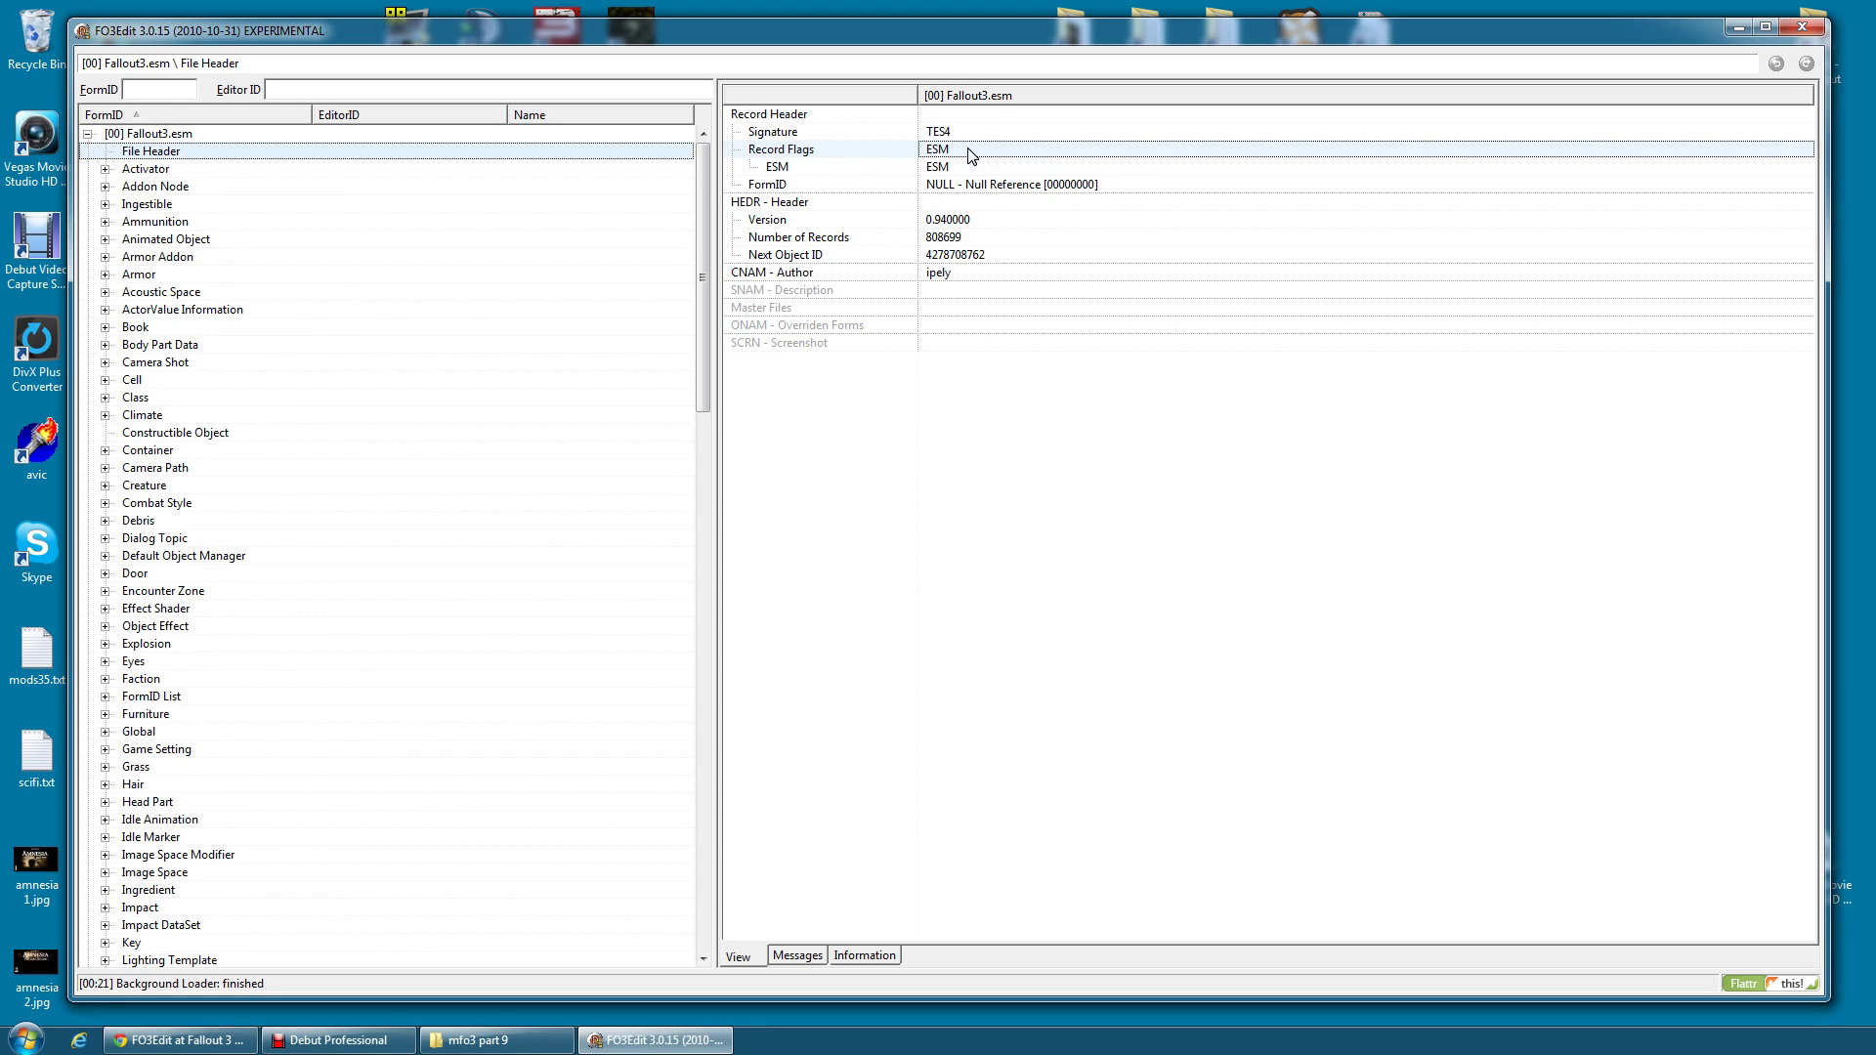
click(974, 144)
click(943, 150)
Collapse Fallout3.esm and view the File Header of EVE.esp to check its record flags and master files
click(87, 134)
scroll(342, 478, down, 3)
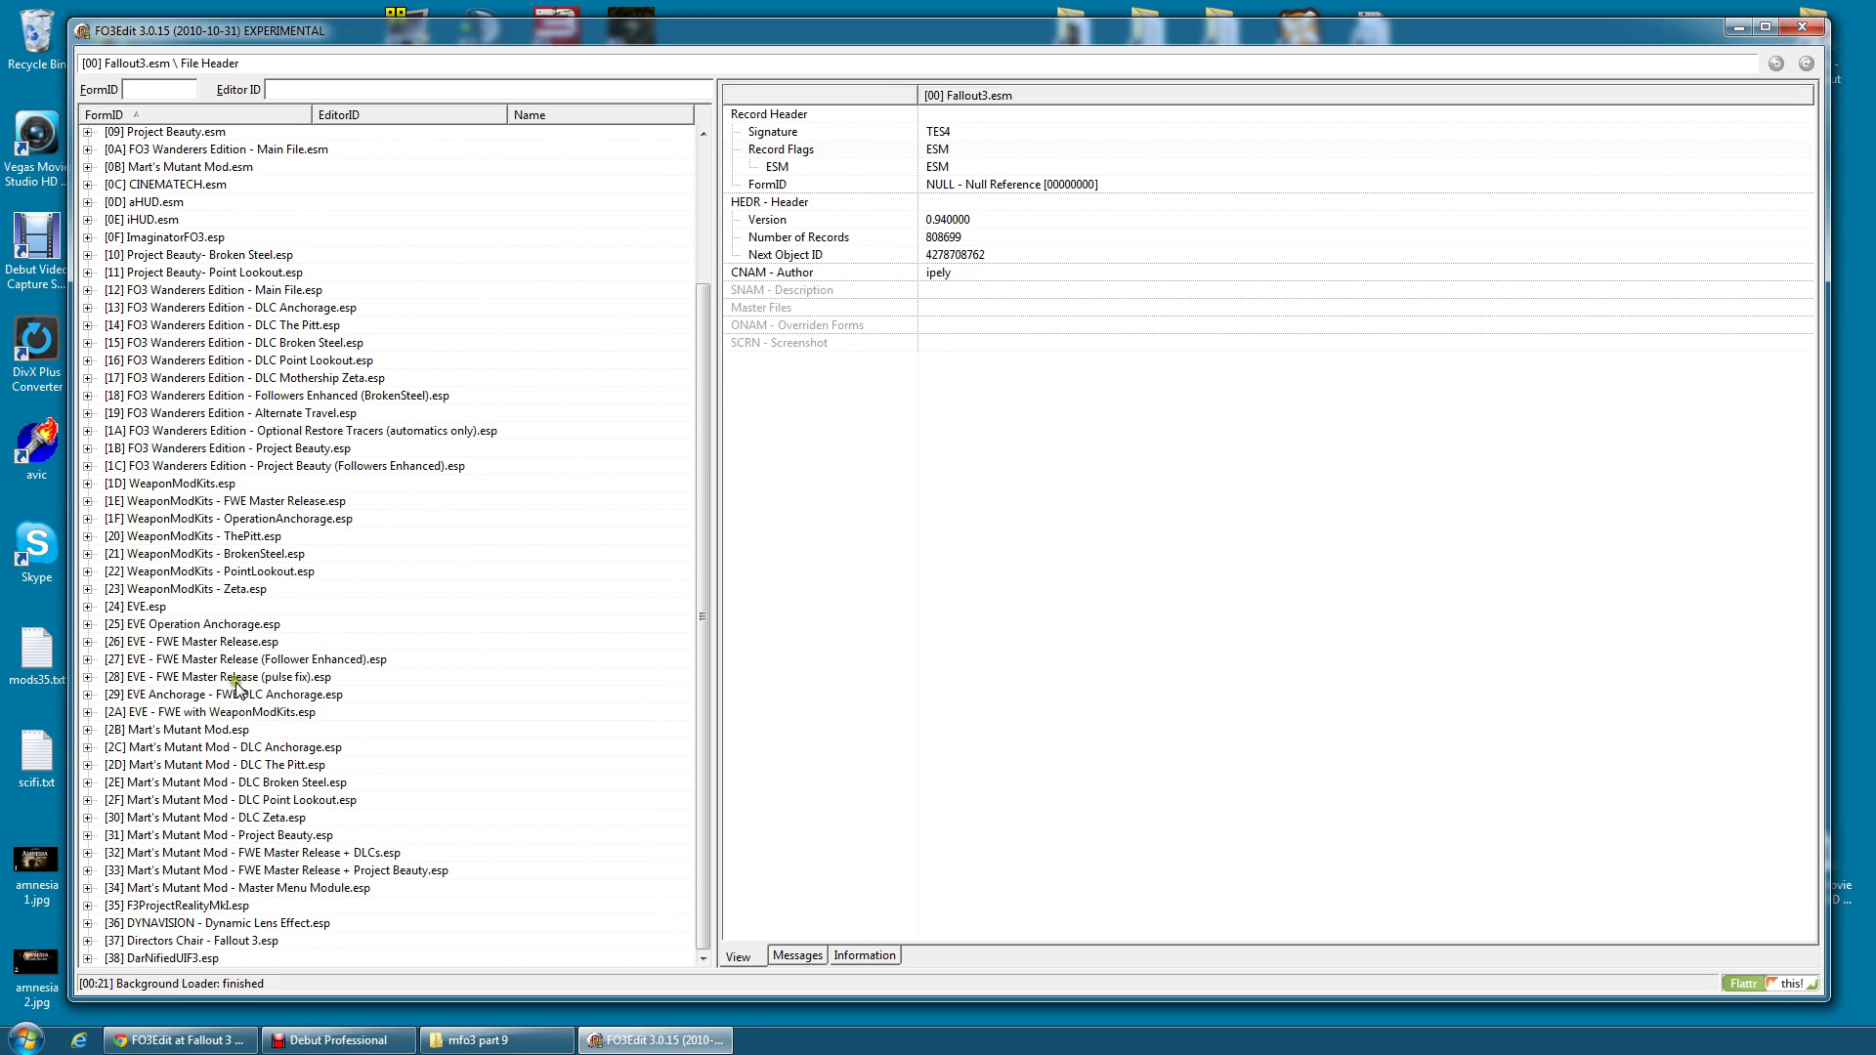
click(137, 608)
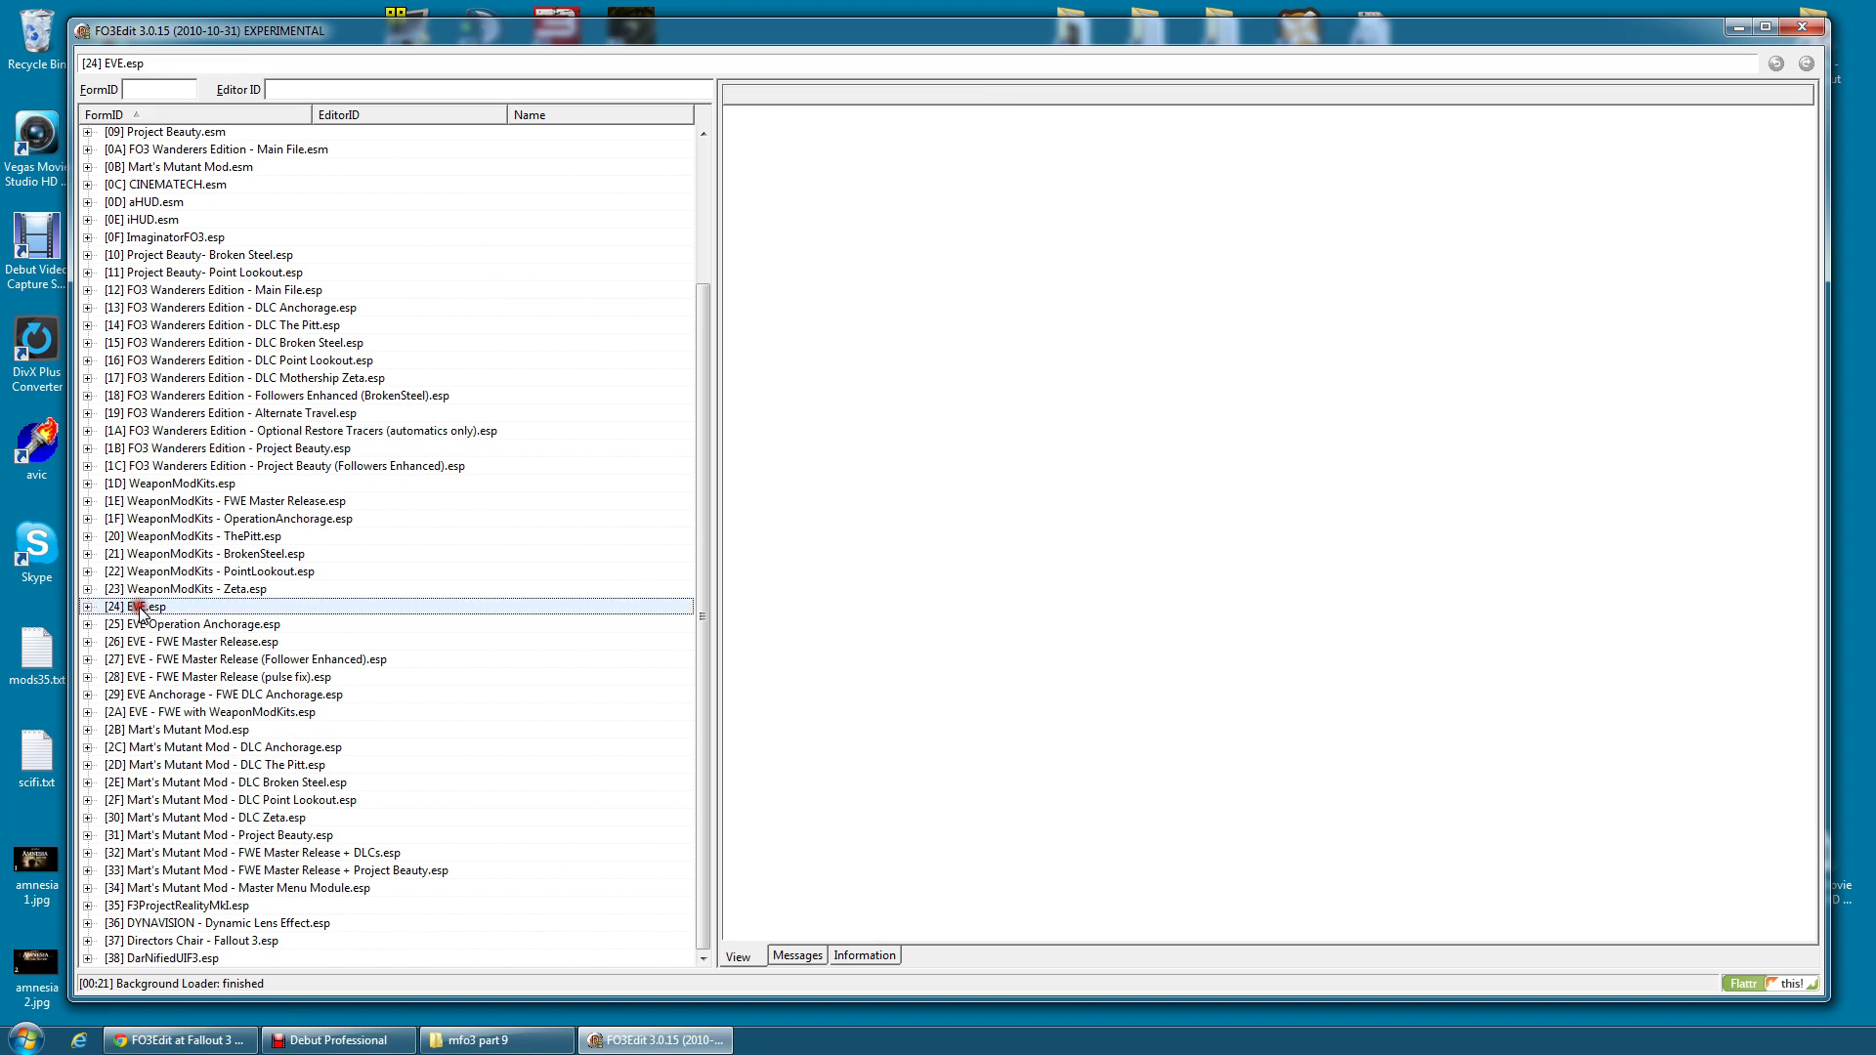
click(87, 606)
click(151, 624)
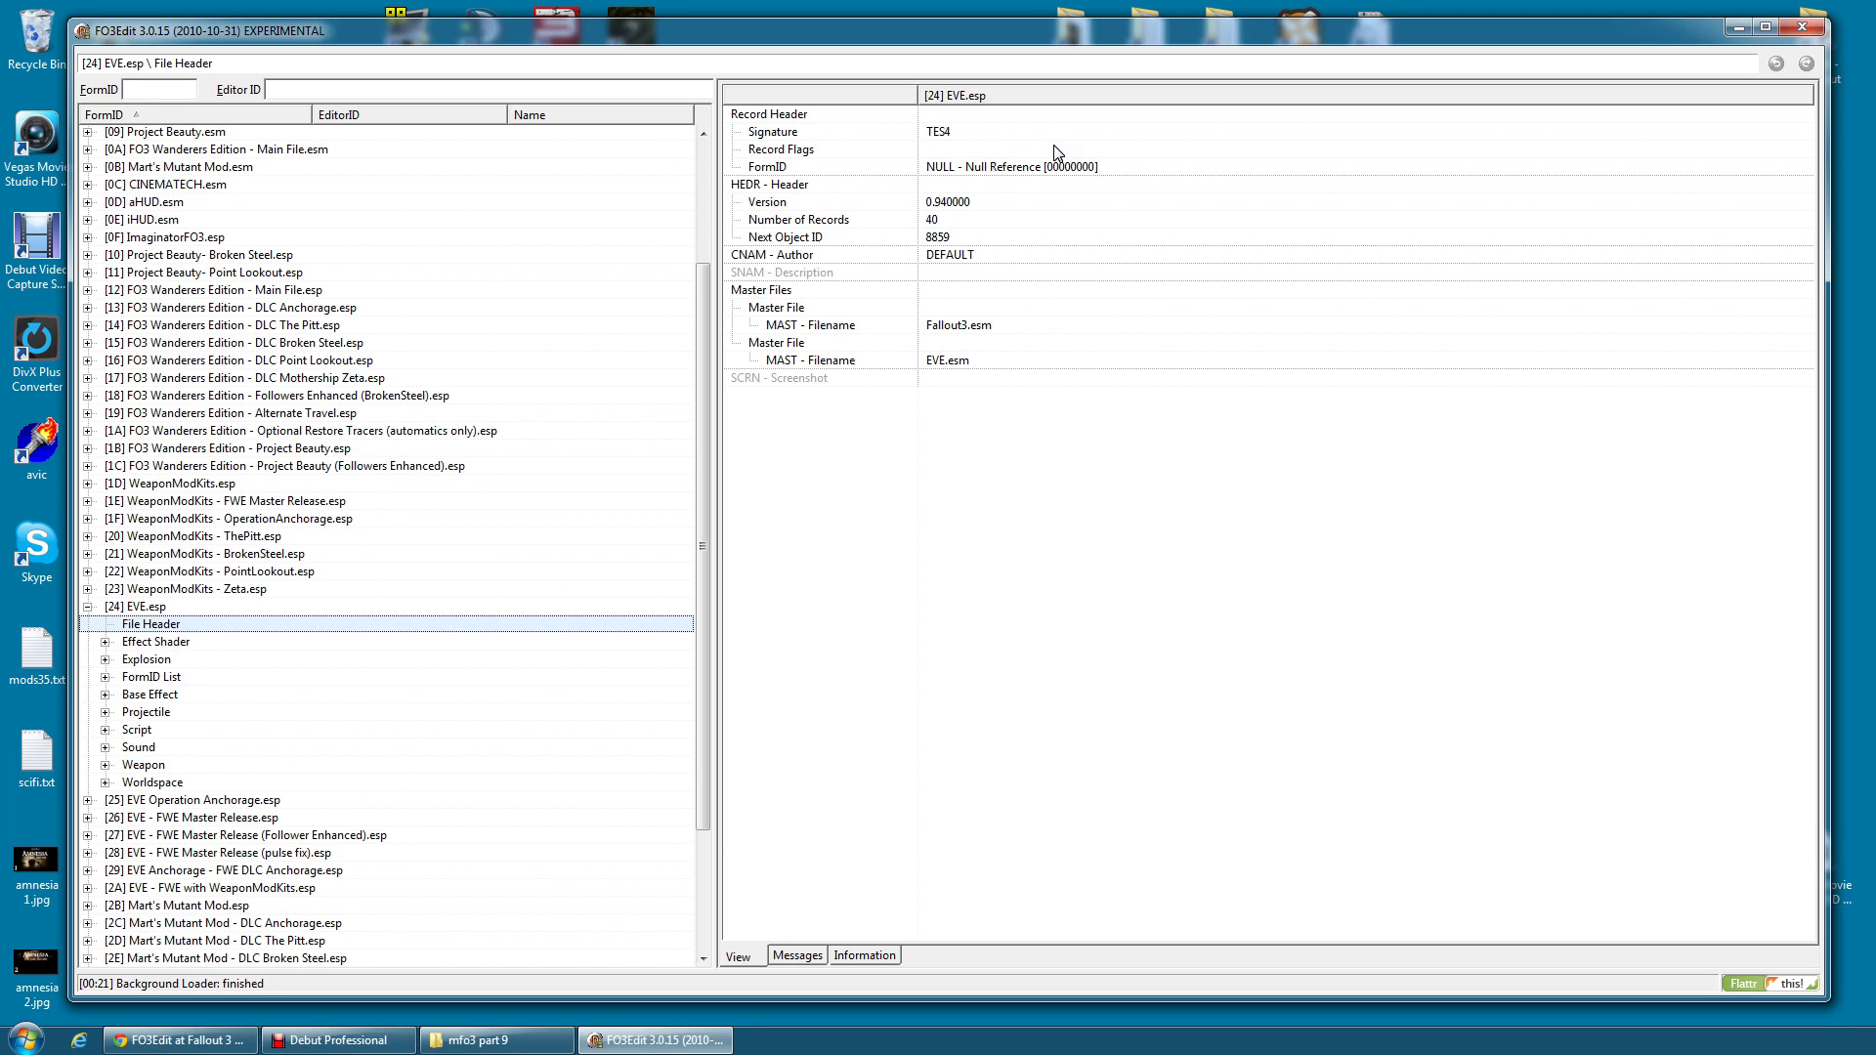
Select FO3 Wanderers Edition - Alternate Travel.esp, check its load order in Nexus Mod Manager for Fallout 3, and return to FO3Edit
click(373, 575)
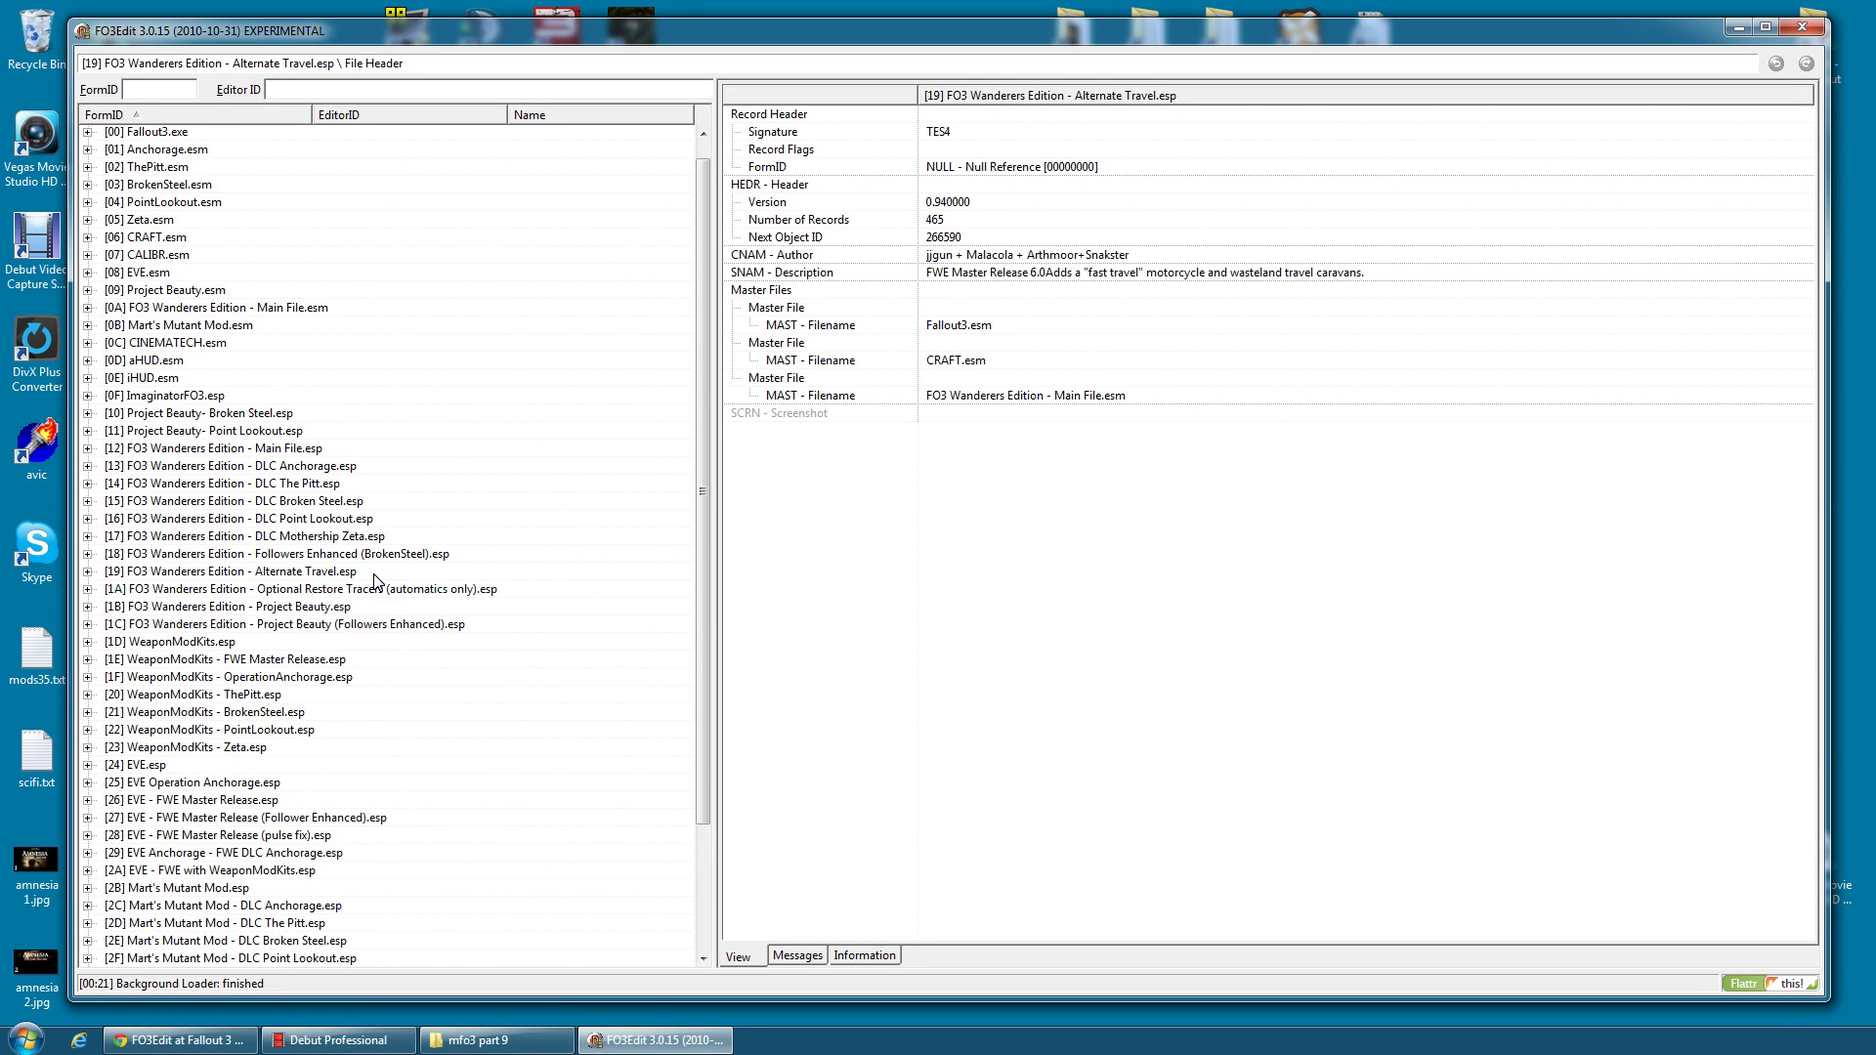
click(185, 573)
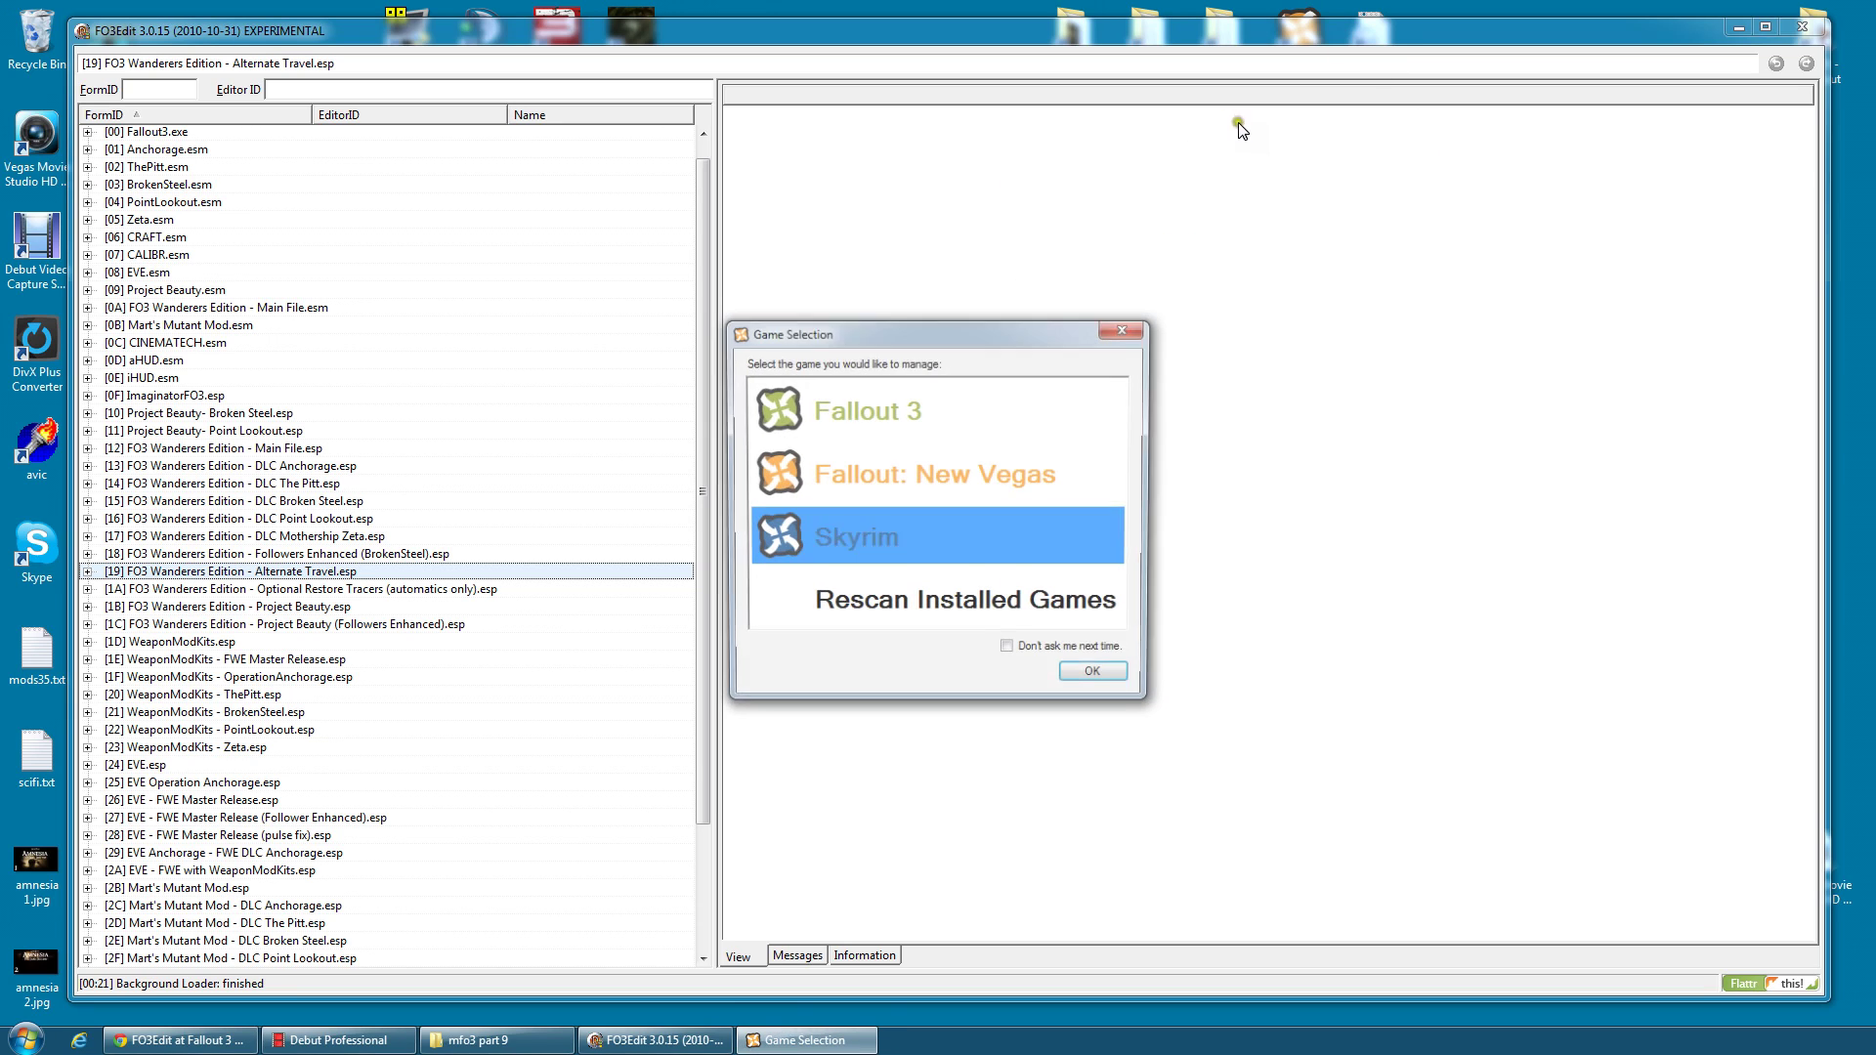
click(866, 411)
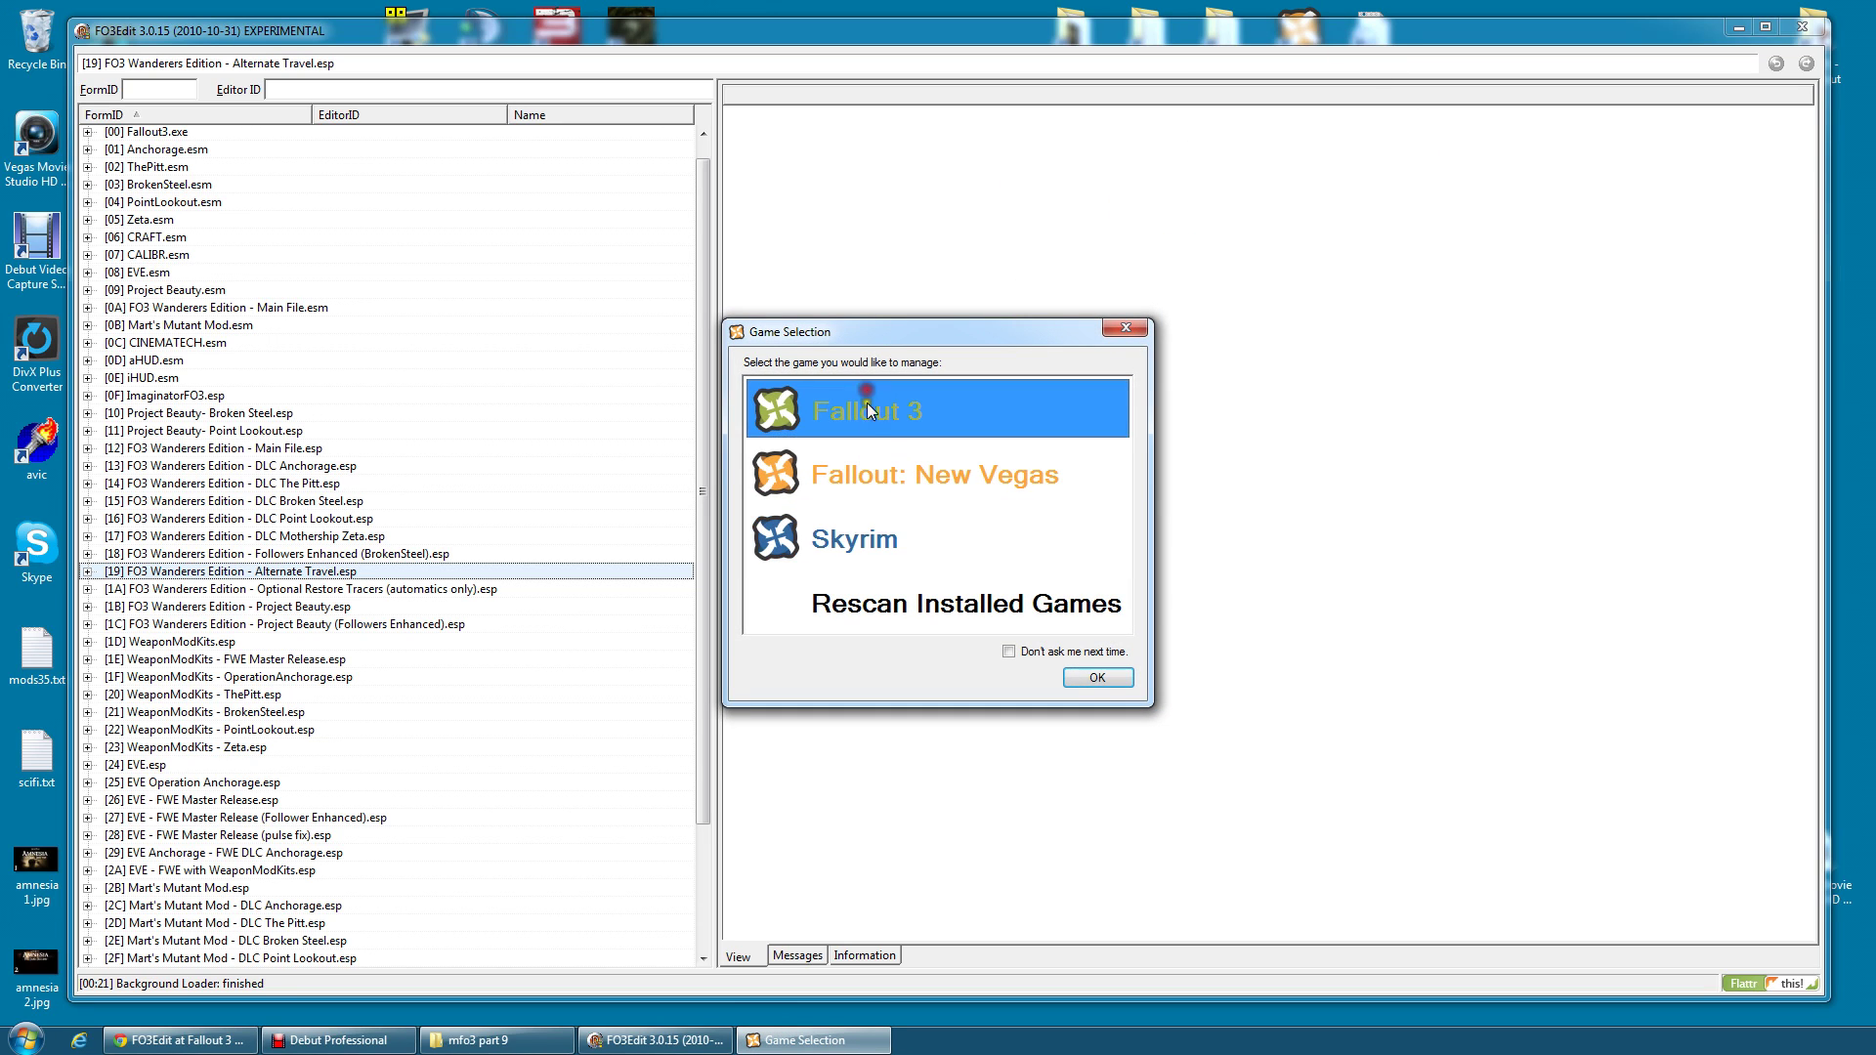
click(1097, 677)
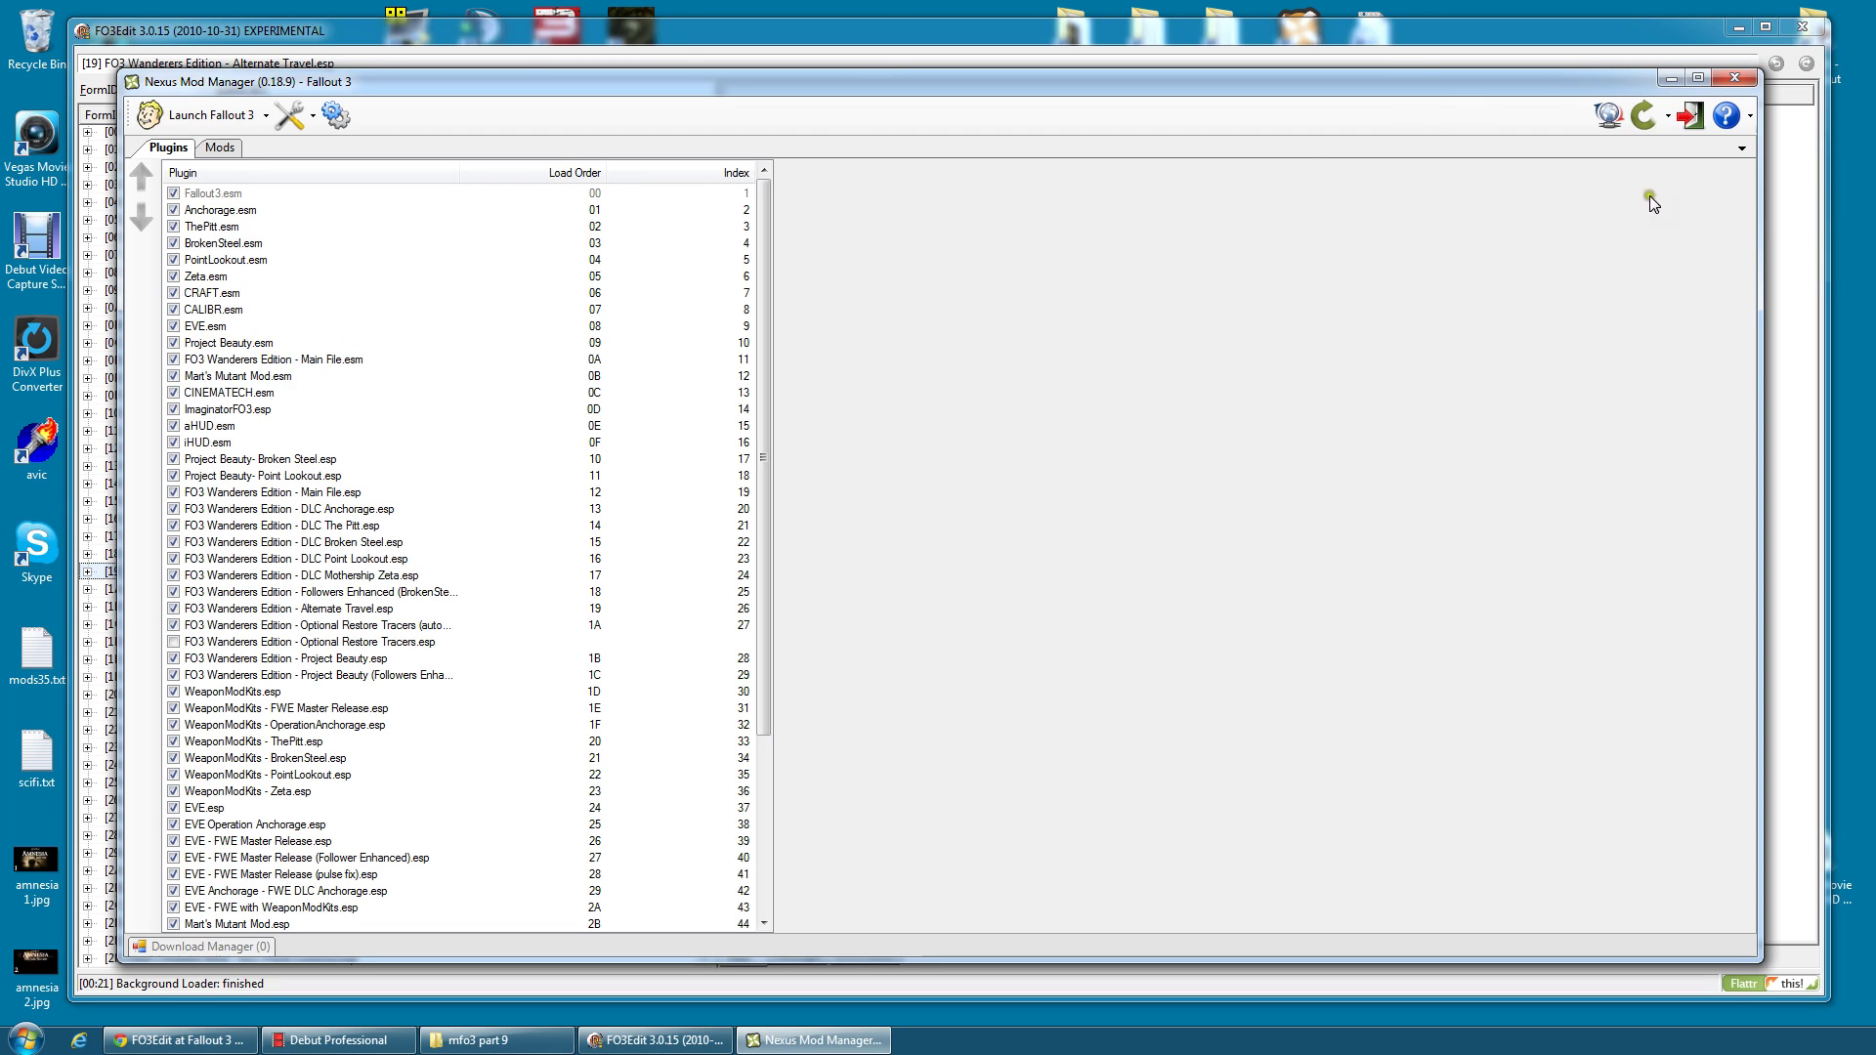
click(1671, 78)
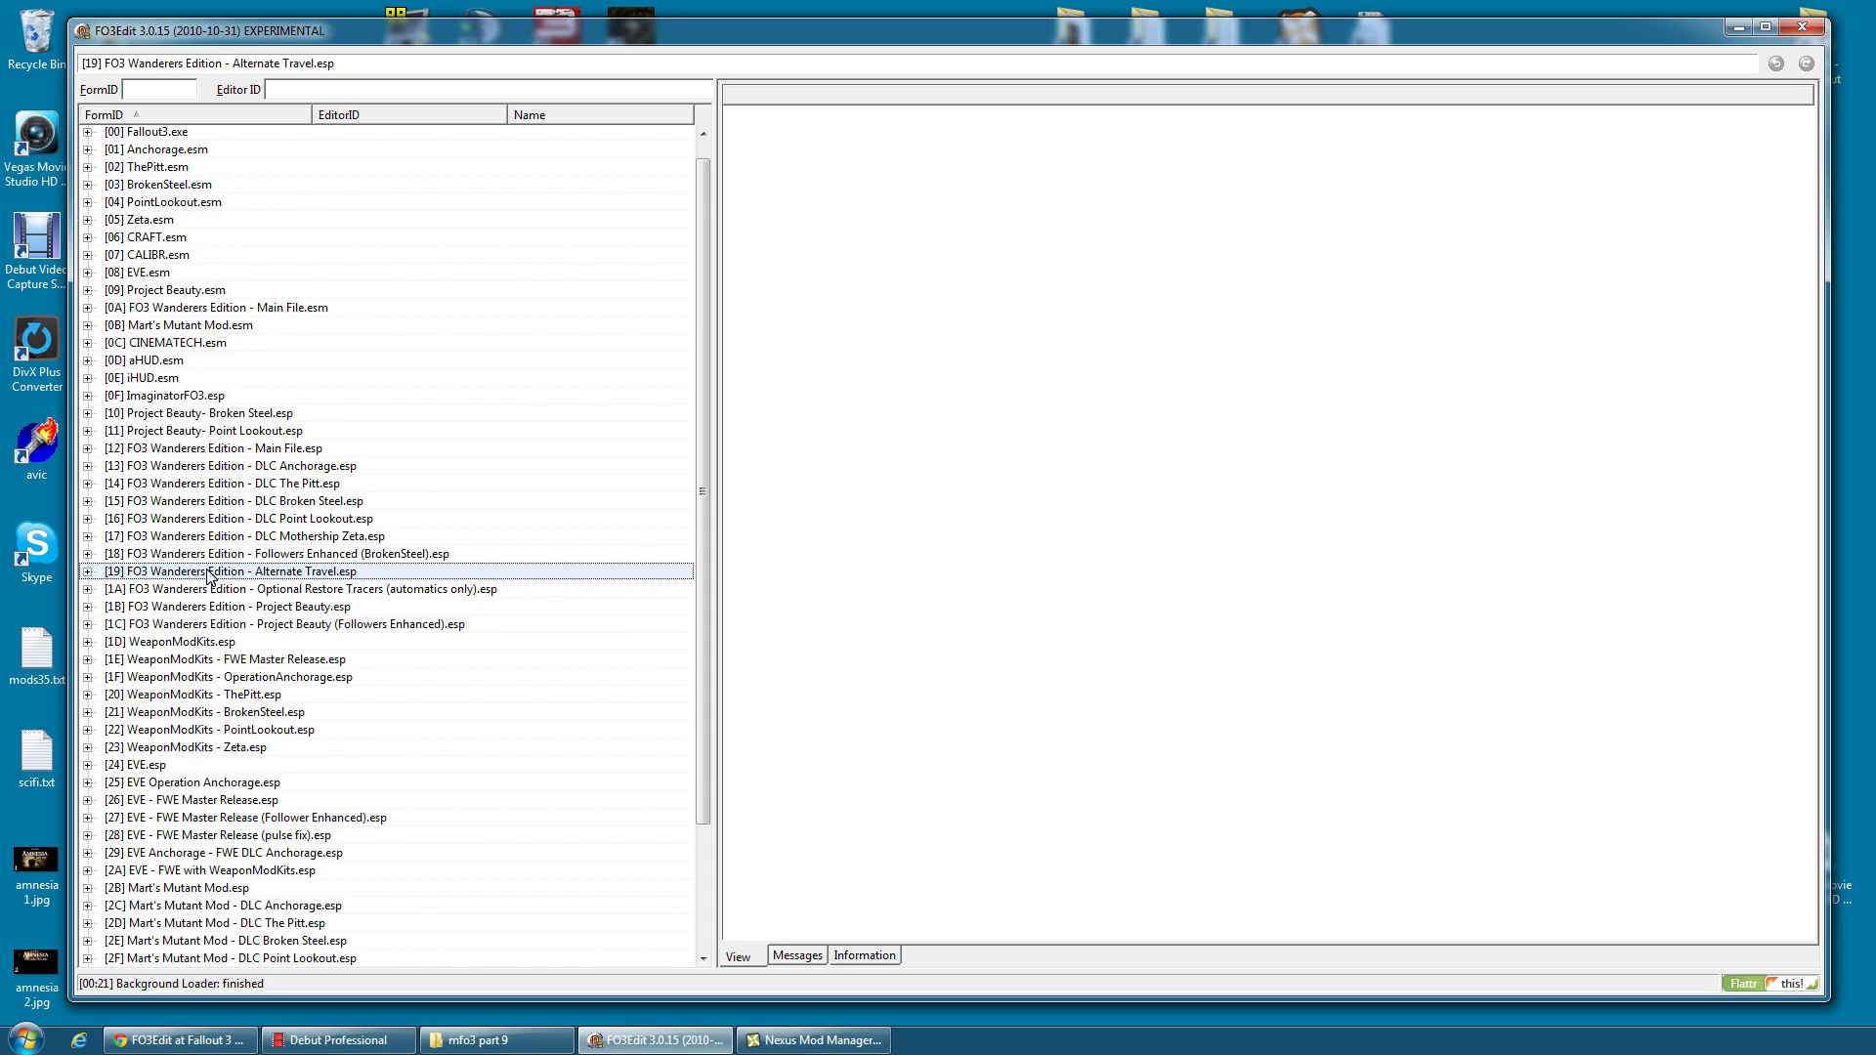
Set the ESM record flag in the File Header of FO3 Wanderers Edition - Alternate Travel.esp, accepting the edit warning
click(88, 572)
click(151, 589)
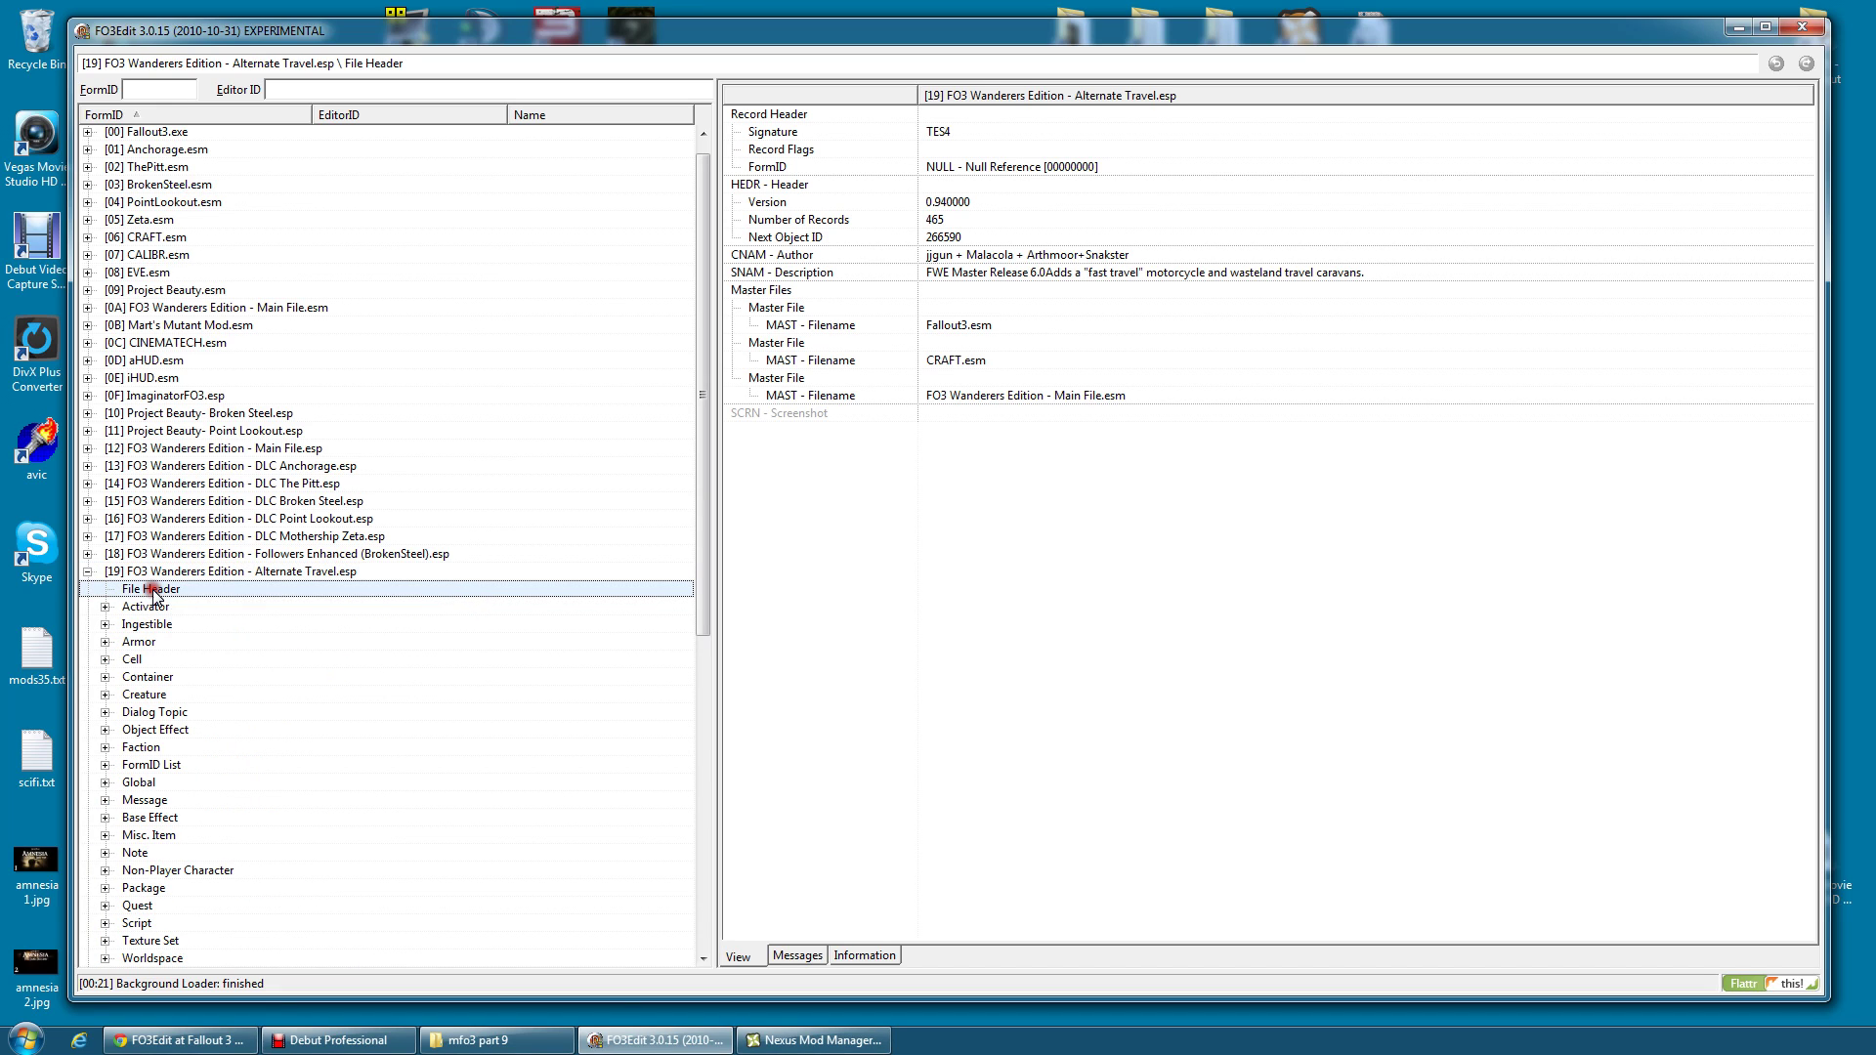
right_click(948, 156)
click(1000, 168)
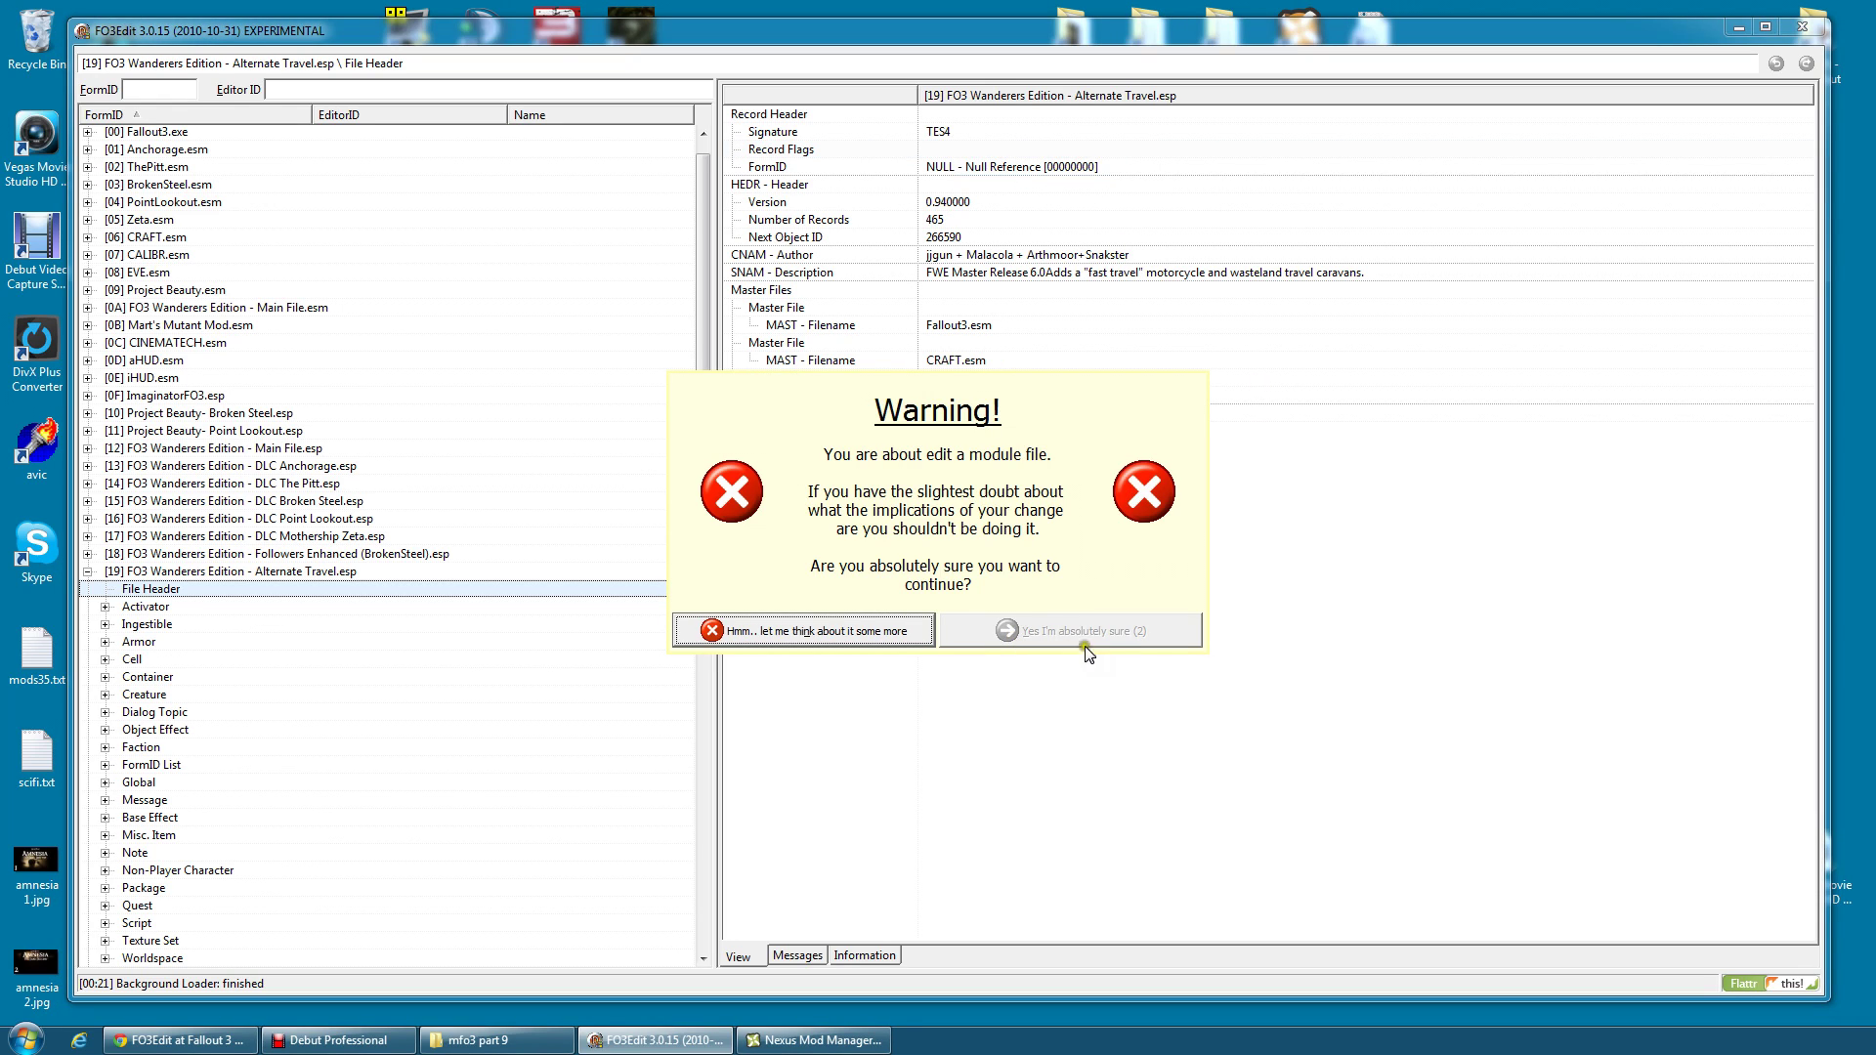
click(1062, 631)
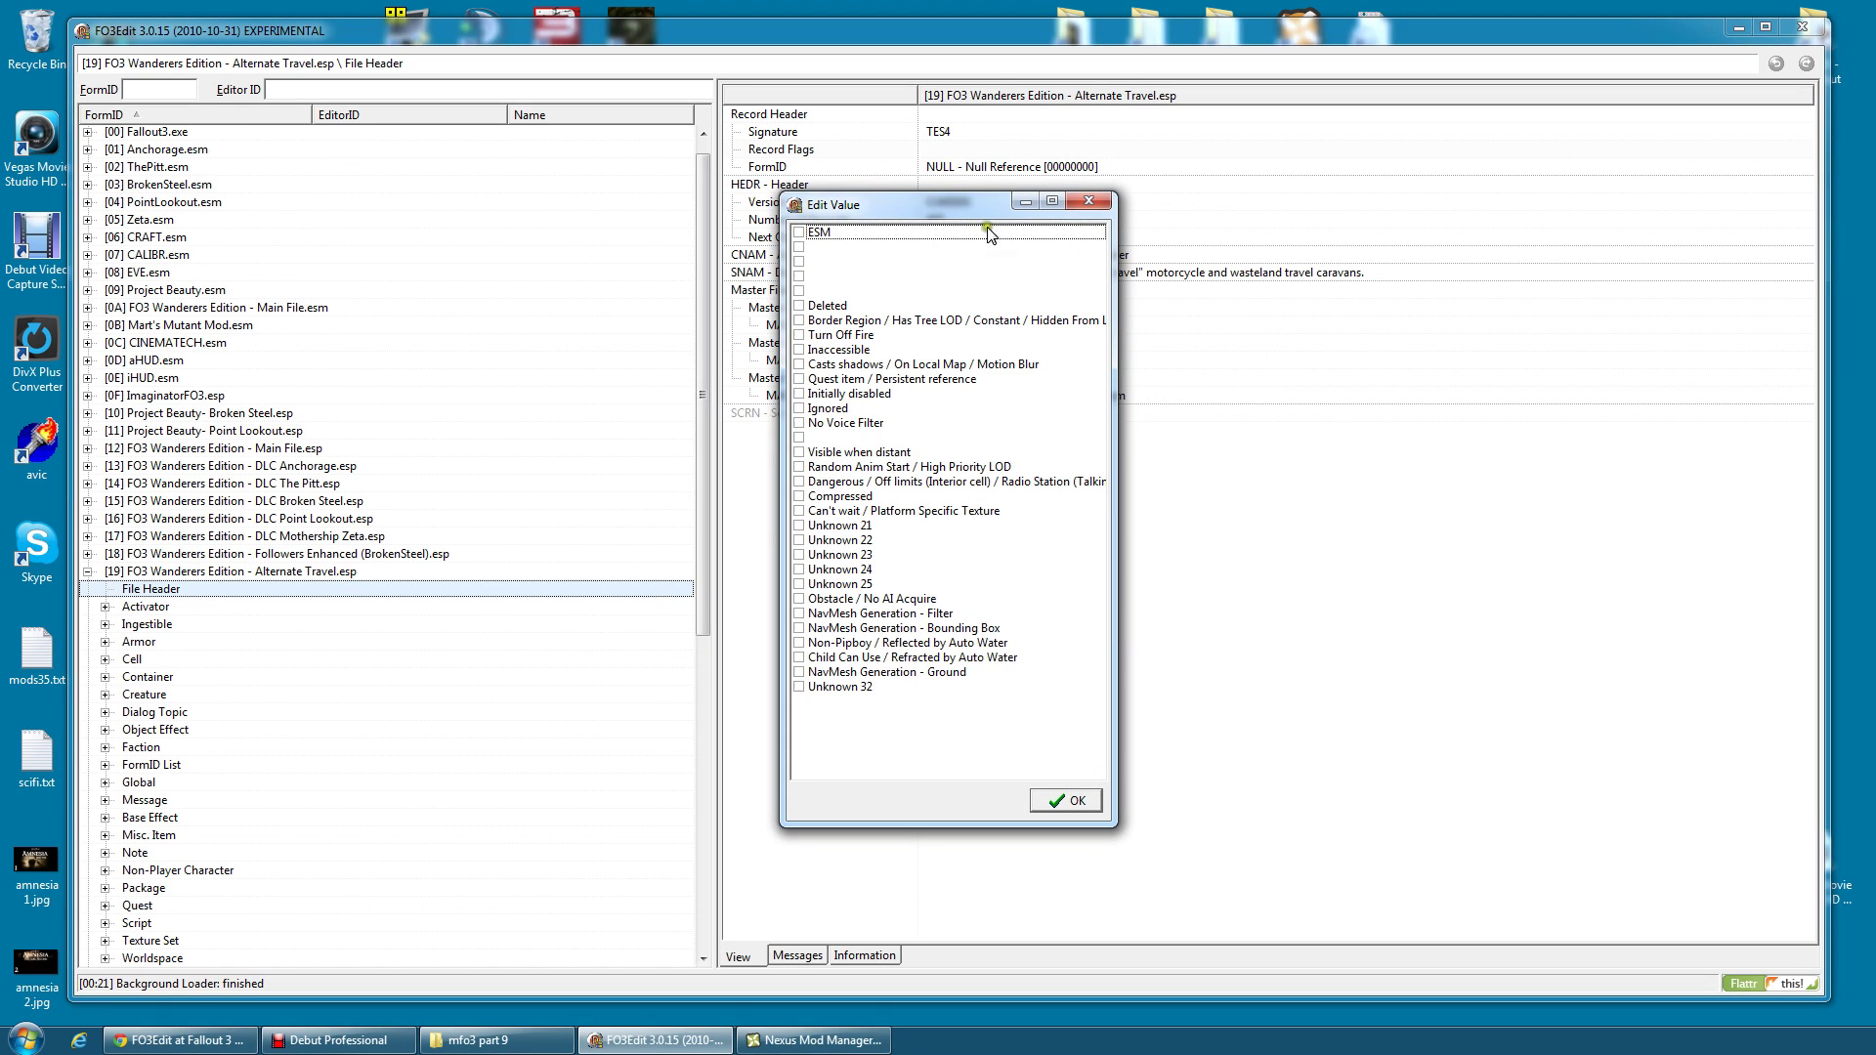
click(800, 233)
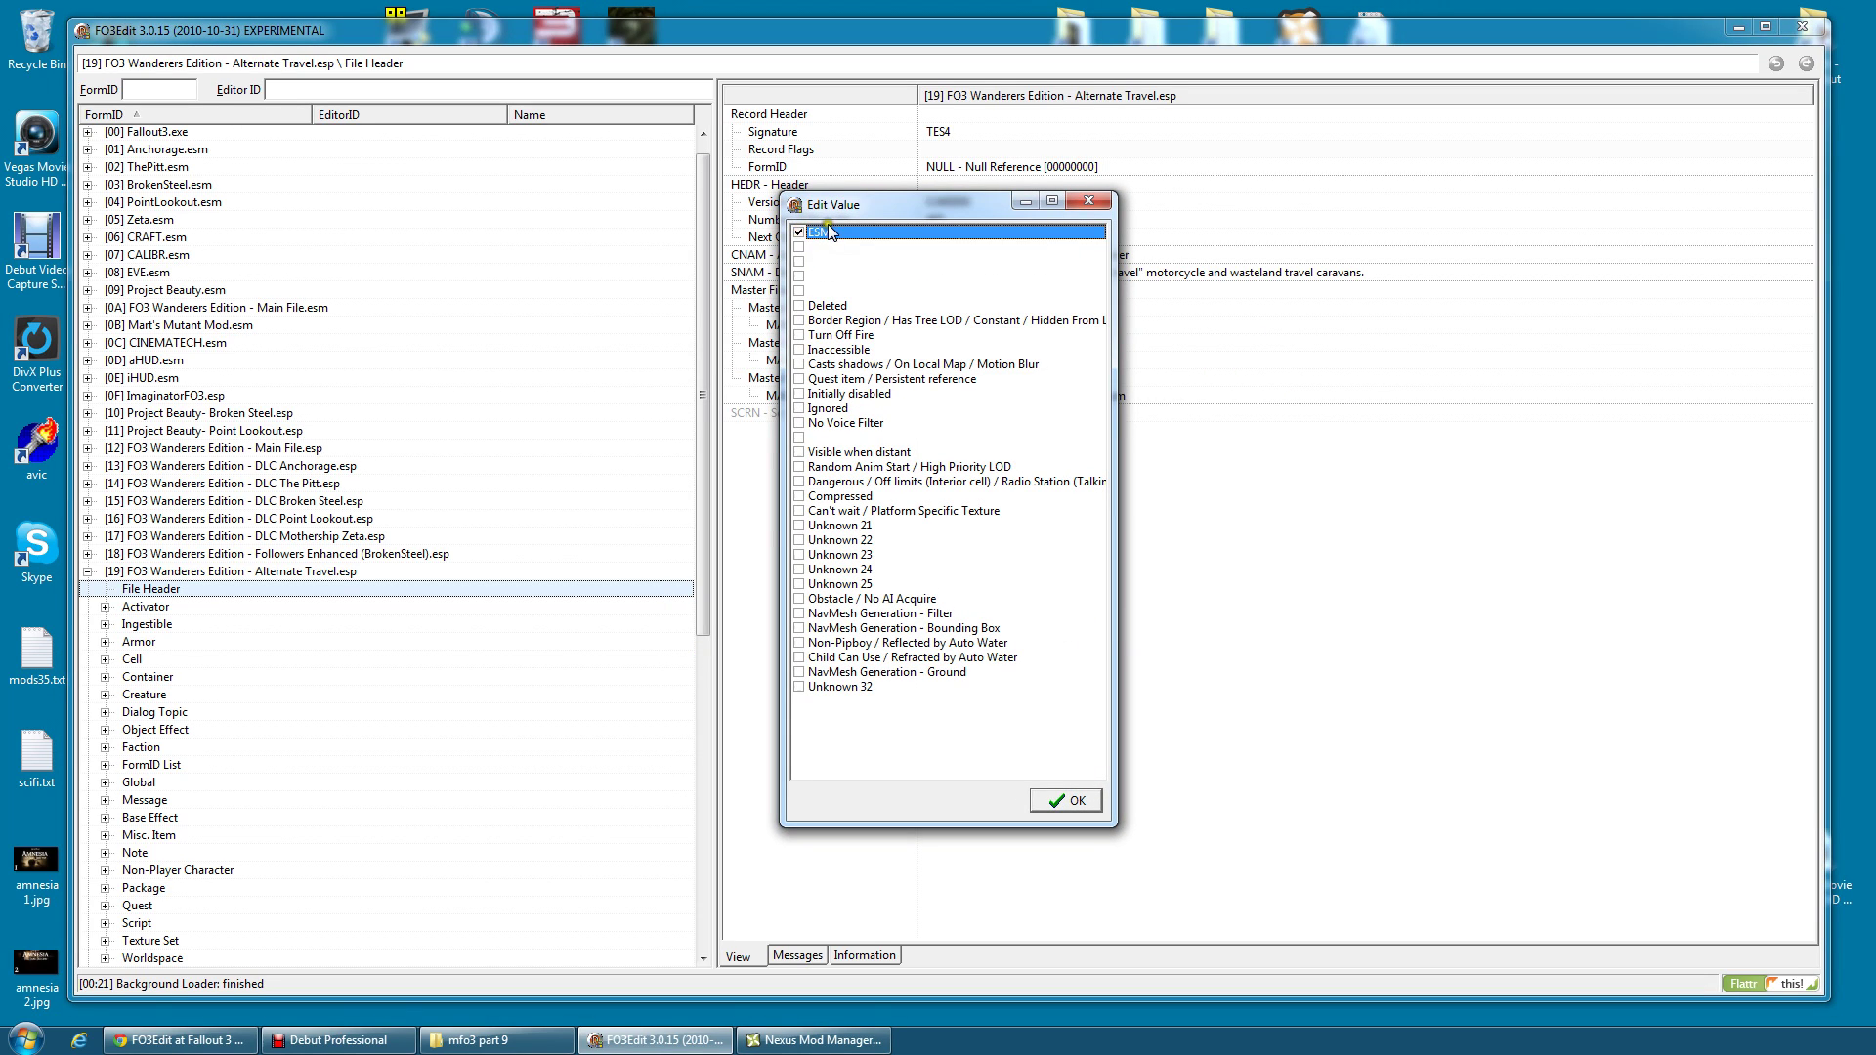
click(1064, 799)
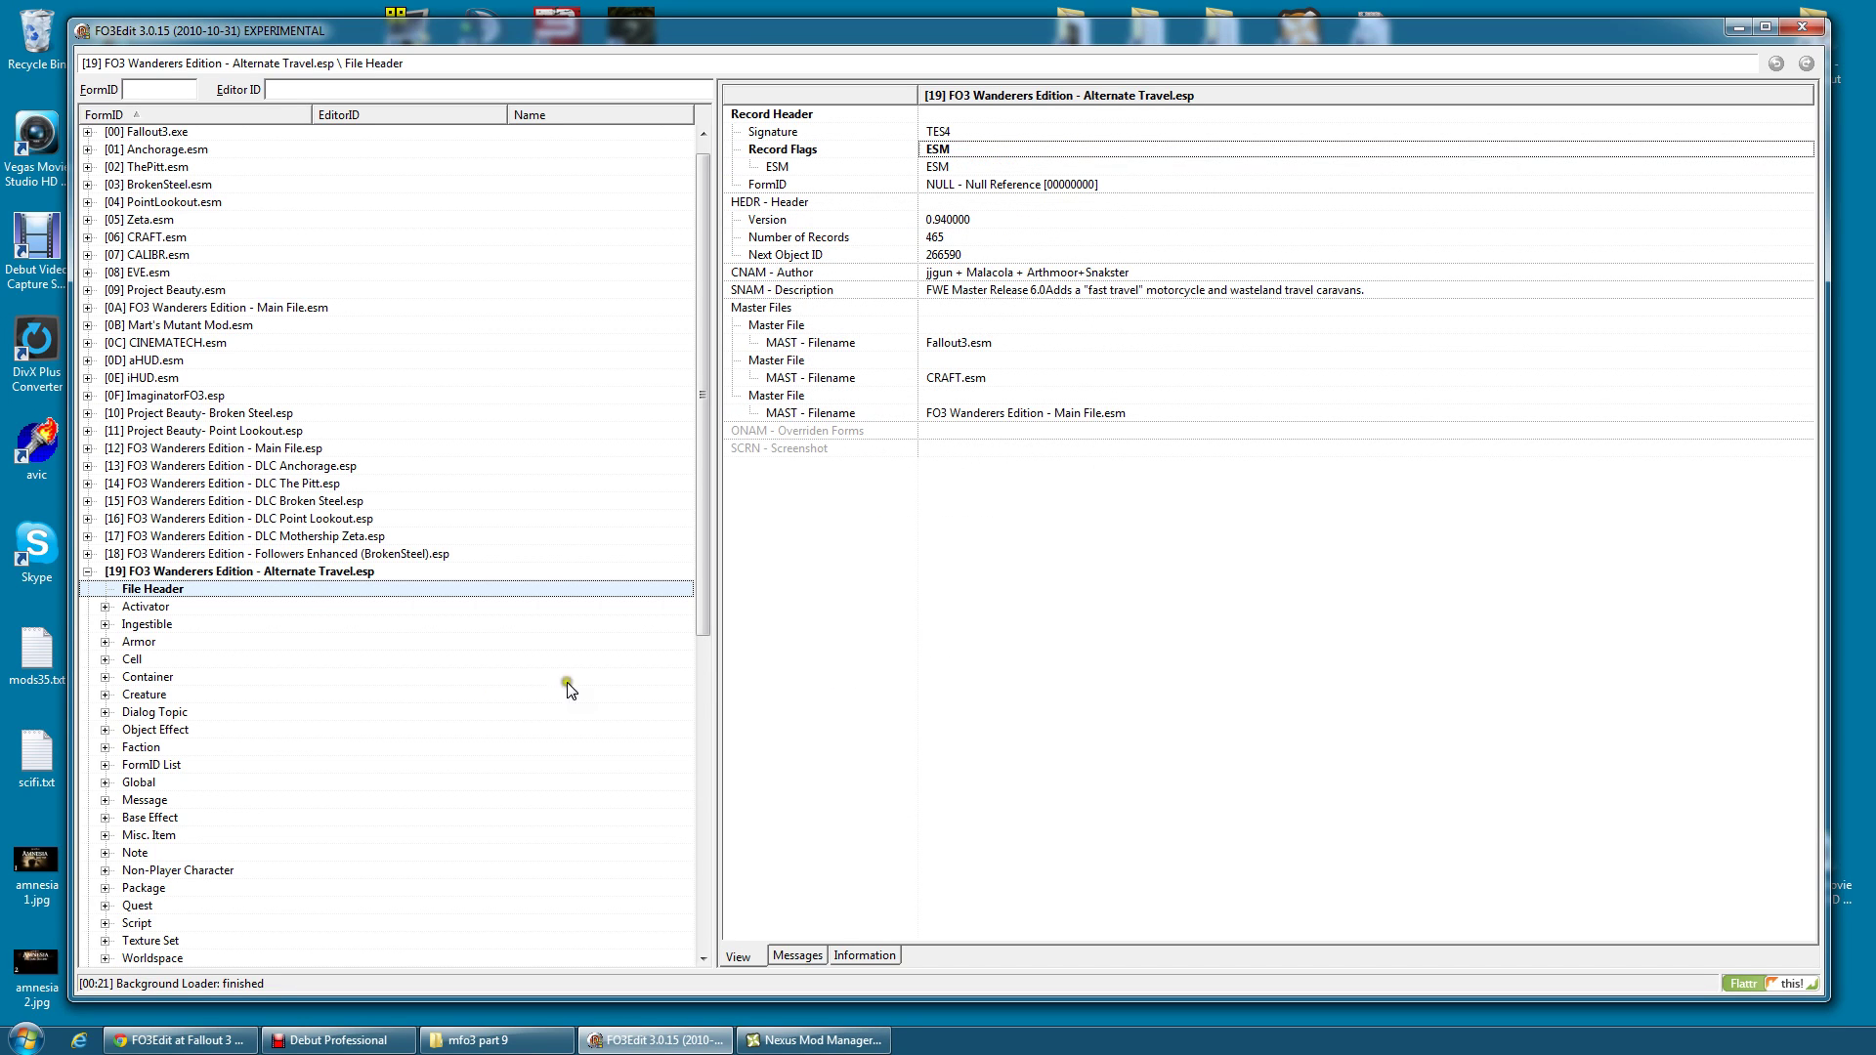
Close Nexus Mod Manager and FO3Edit, saving the changed FO3 Wanderers Edition - Alternate Travel.esp
click(88, 573)
click(813, 1039)
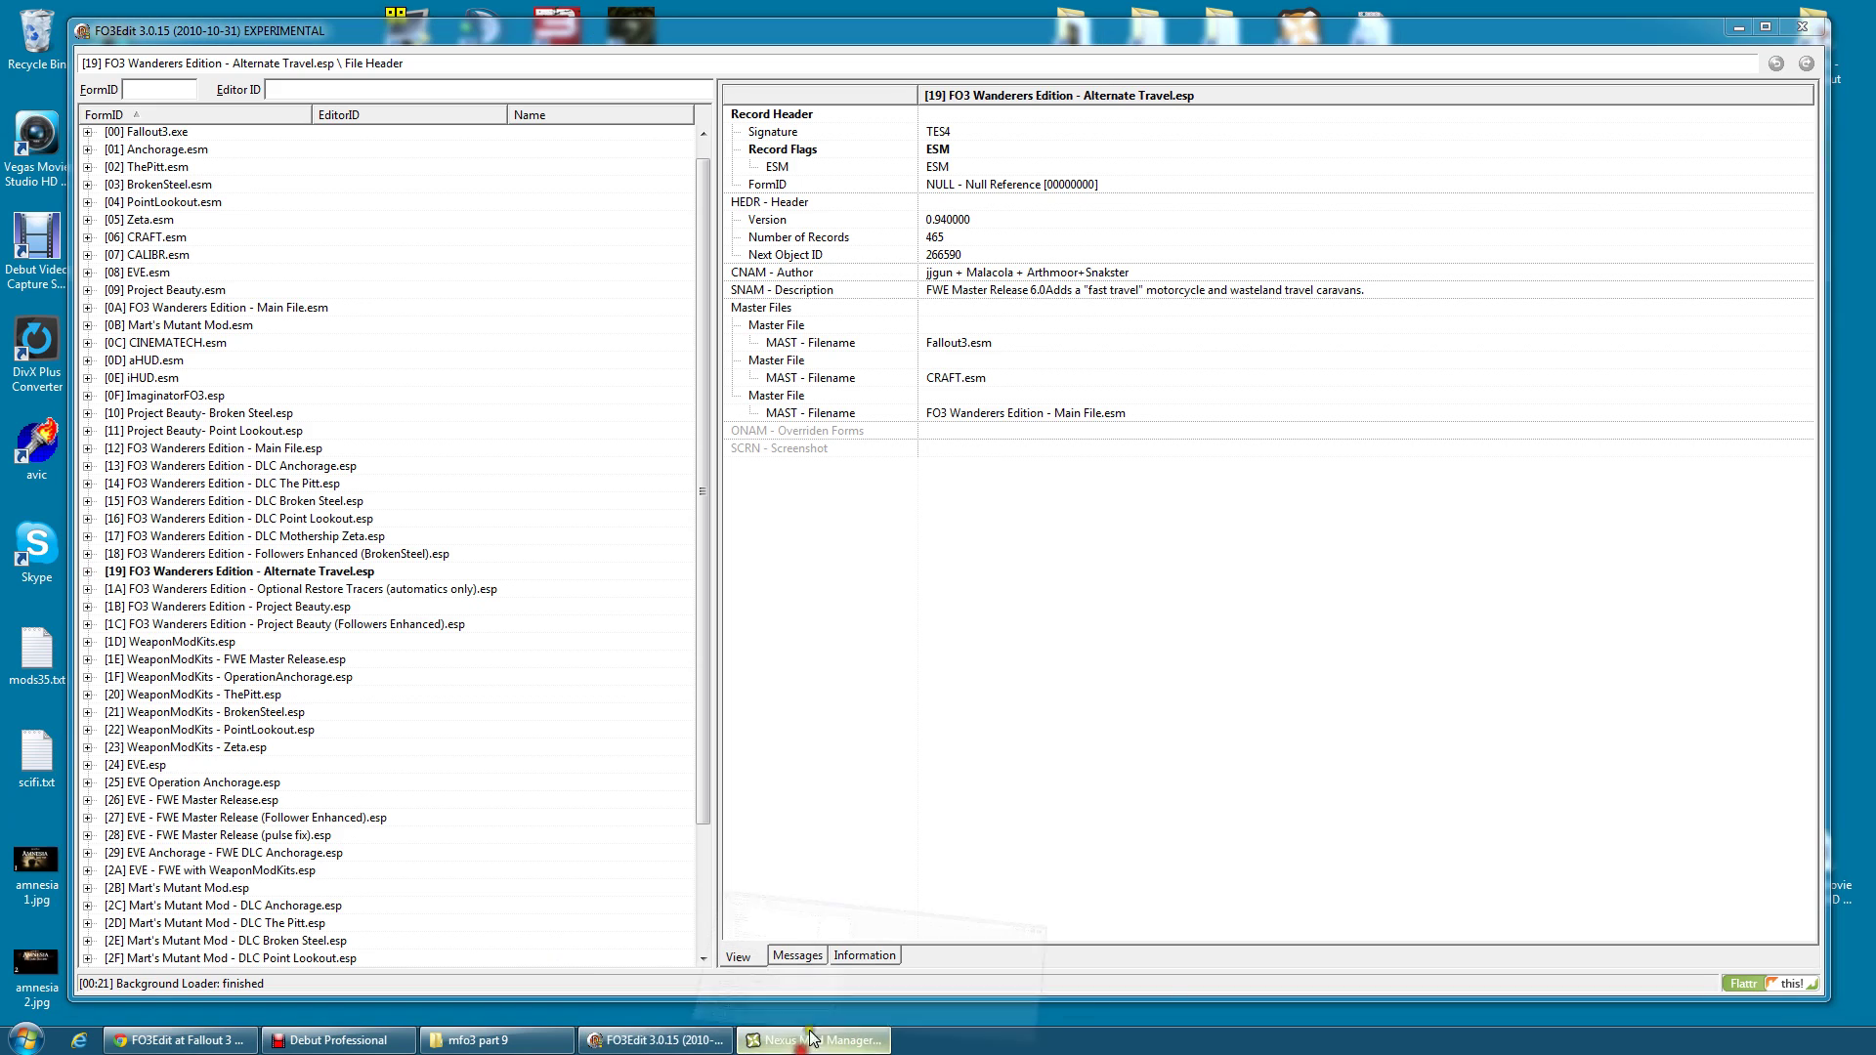
click(1734, 78)
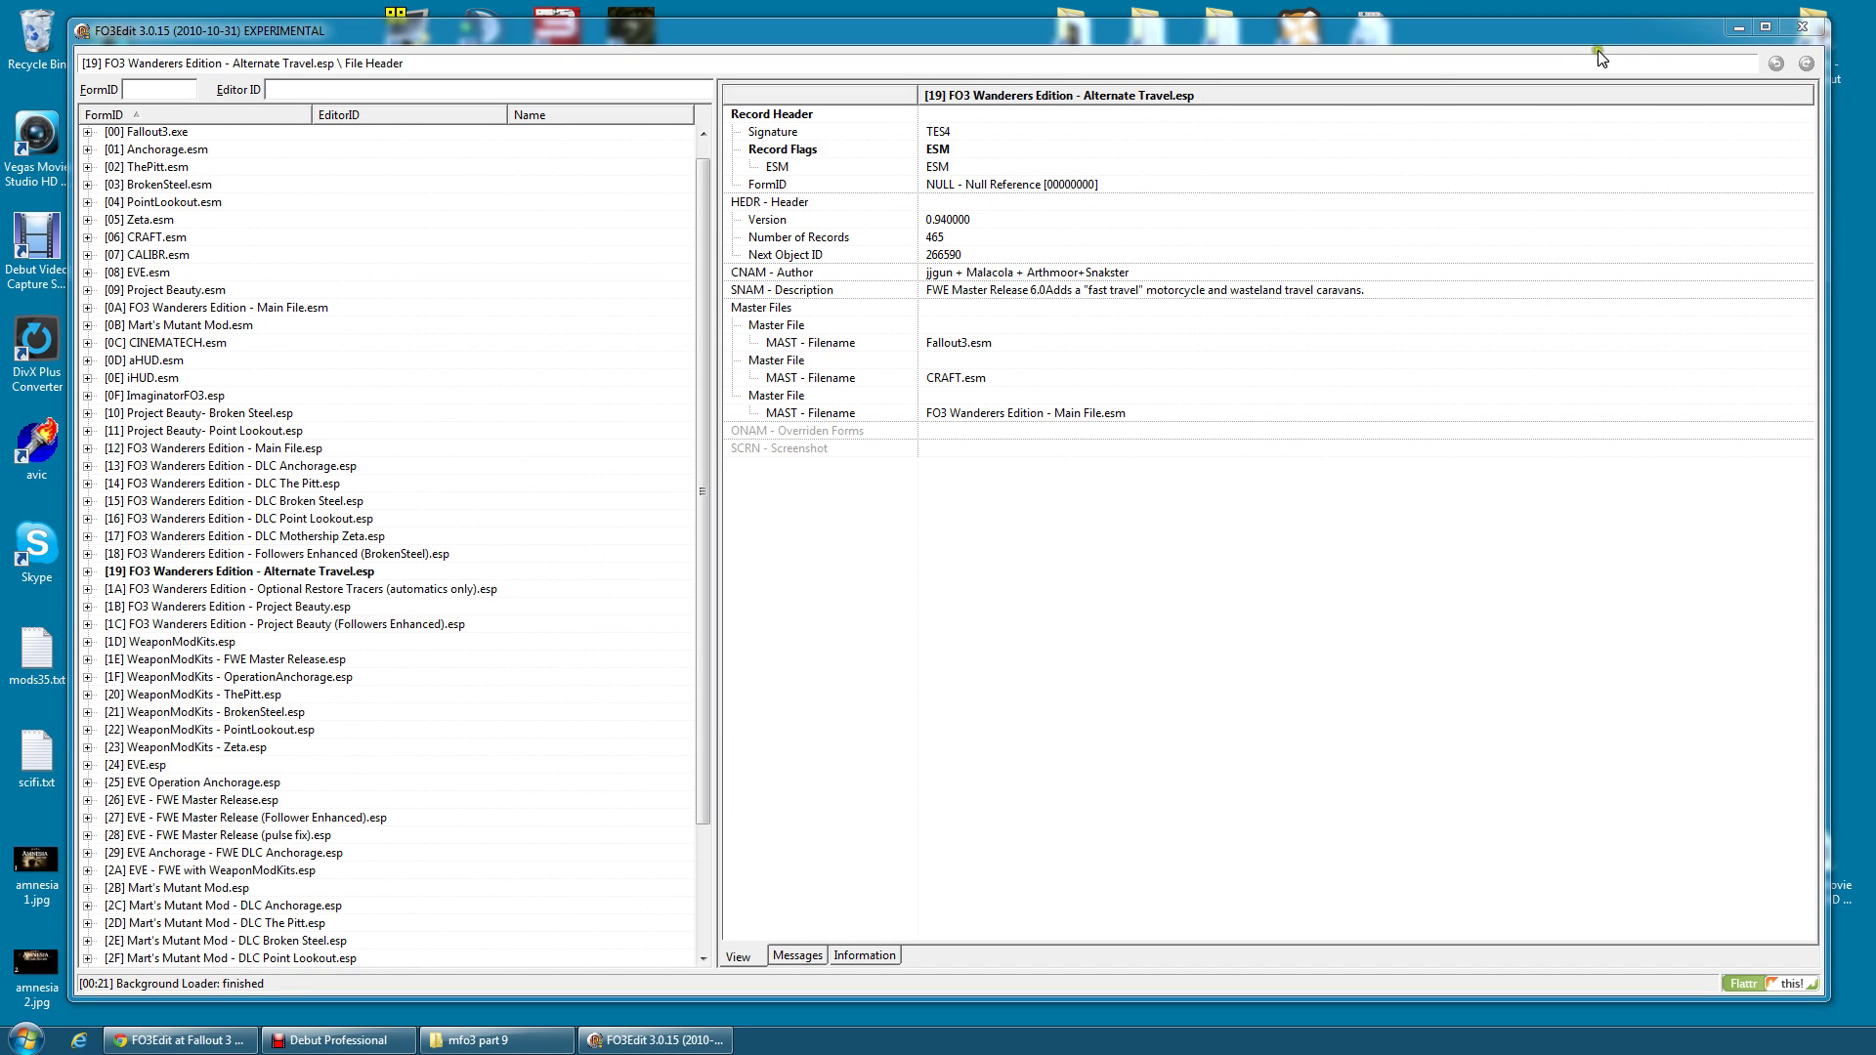
click(1808, 28)
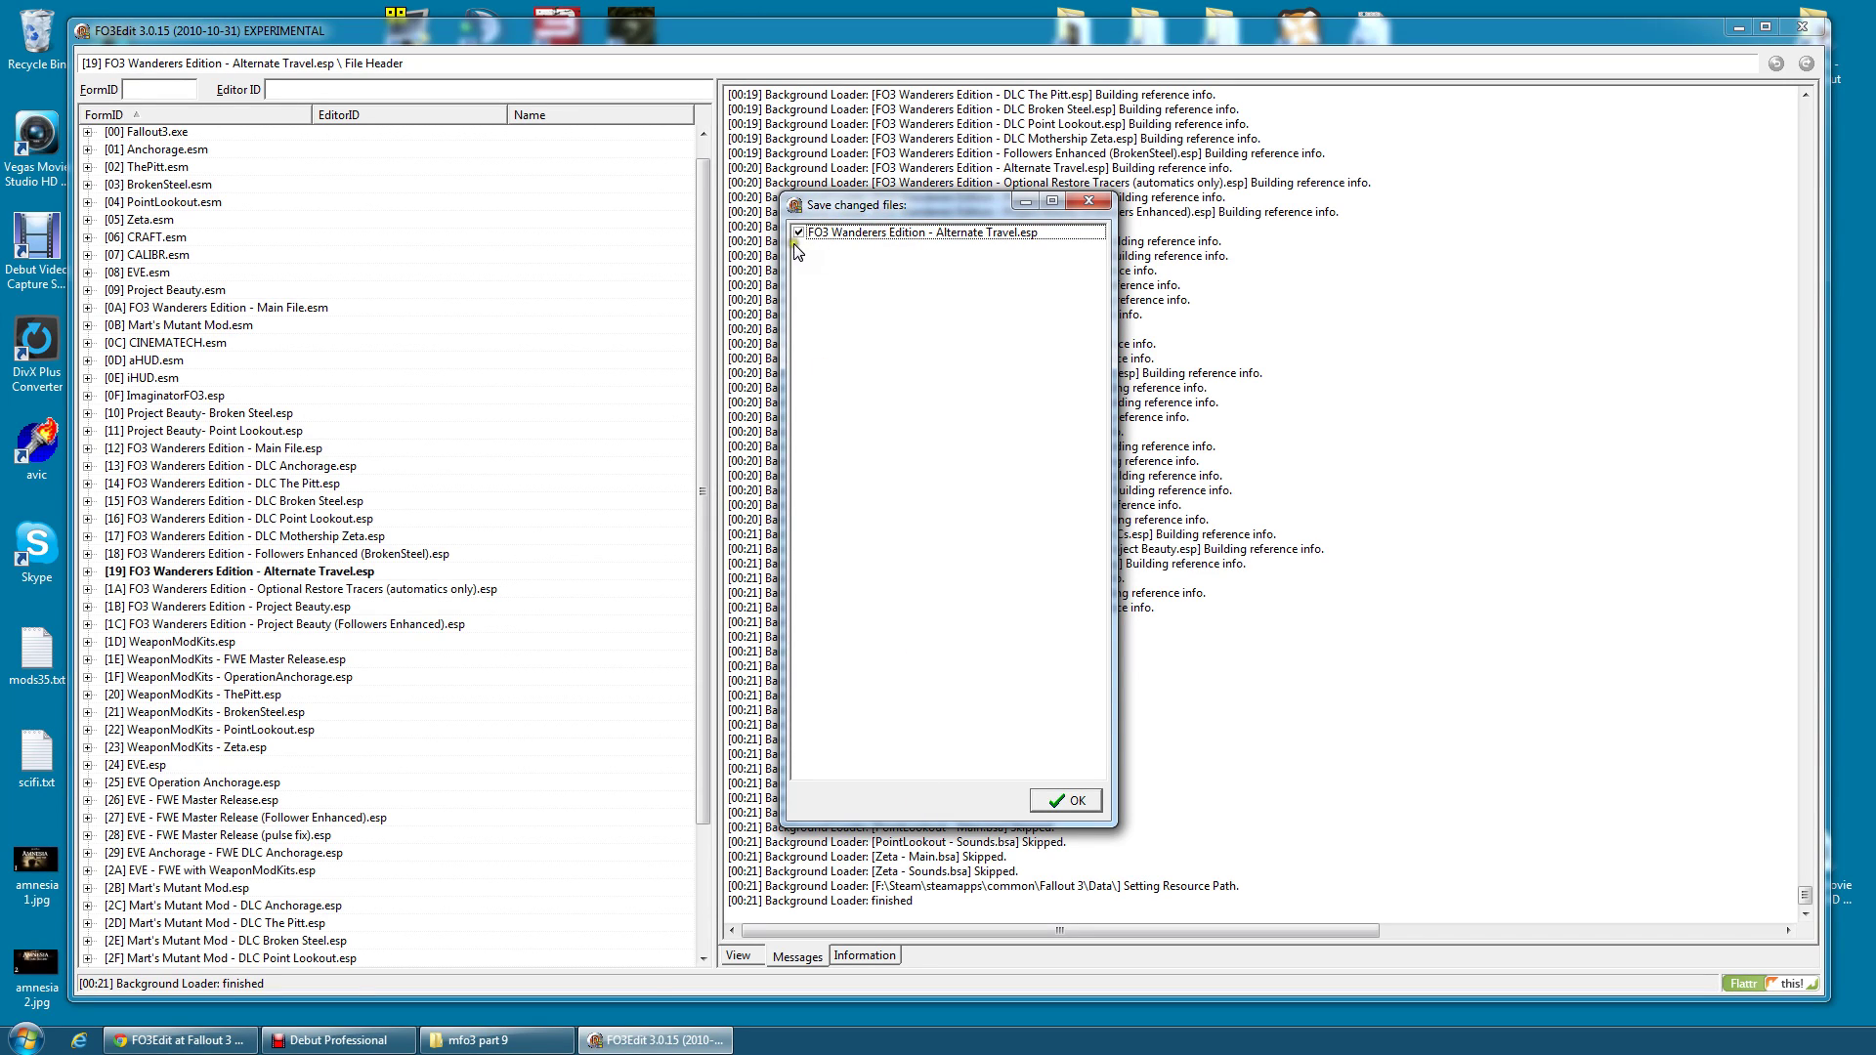
click(1075, 809)
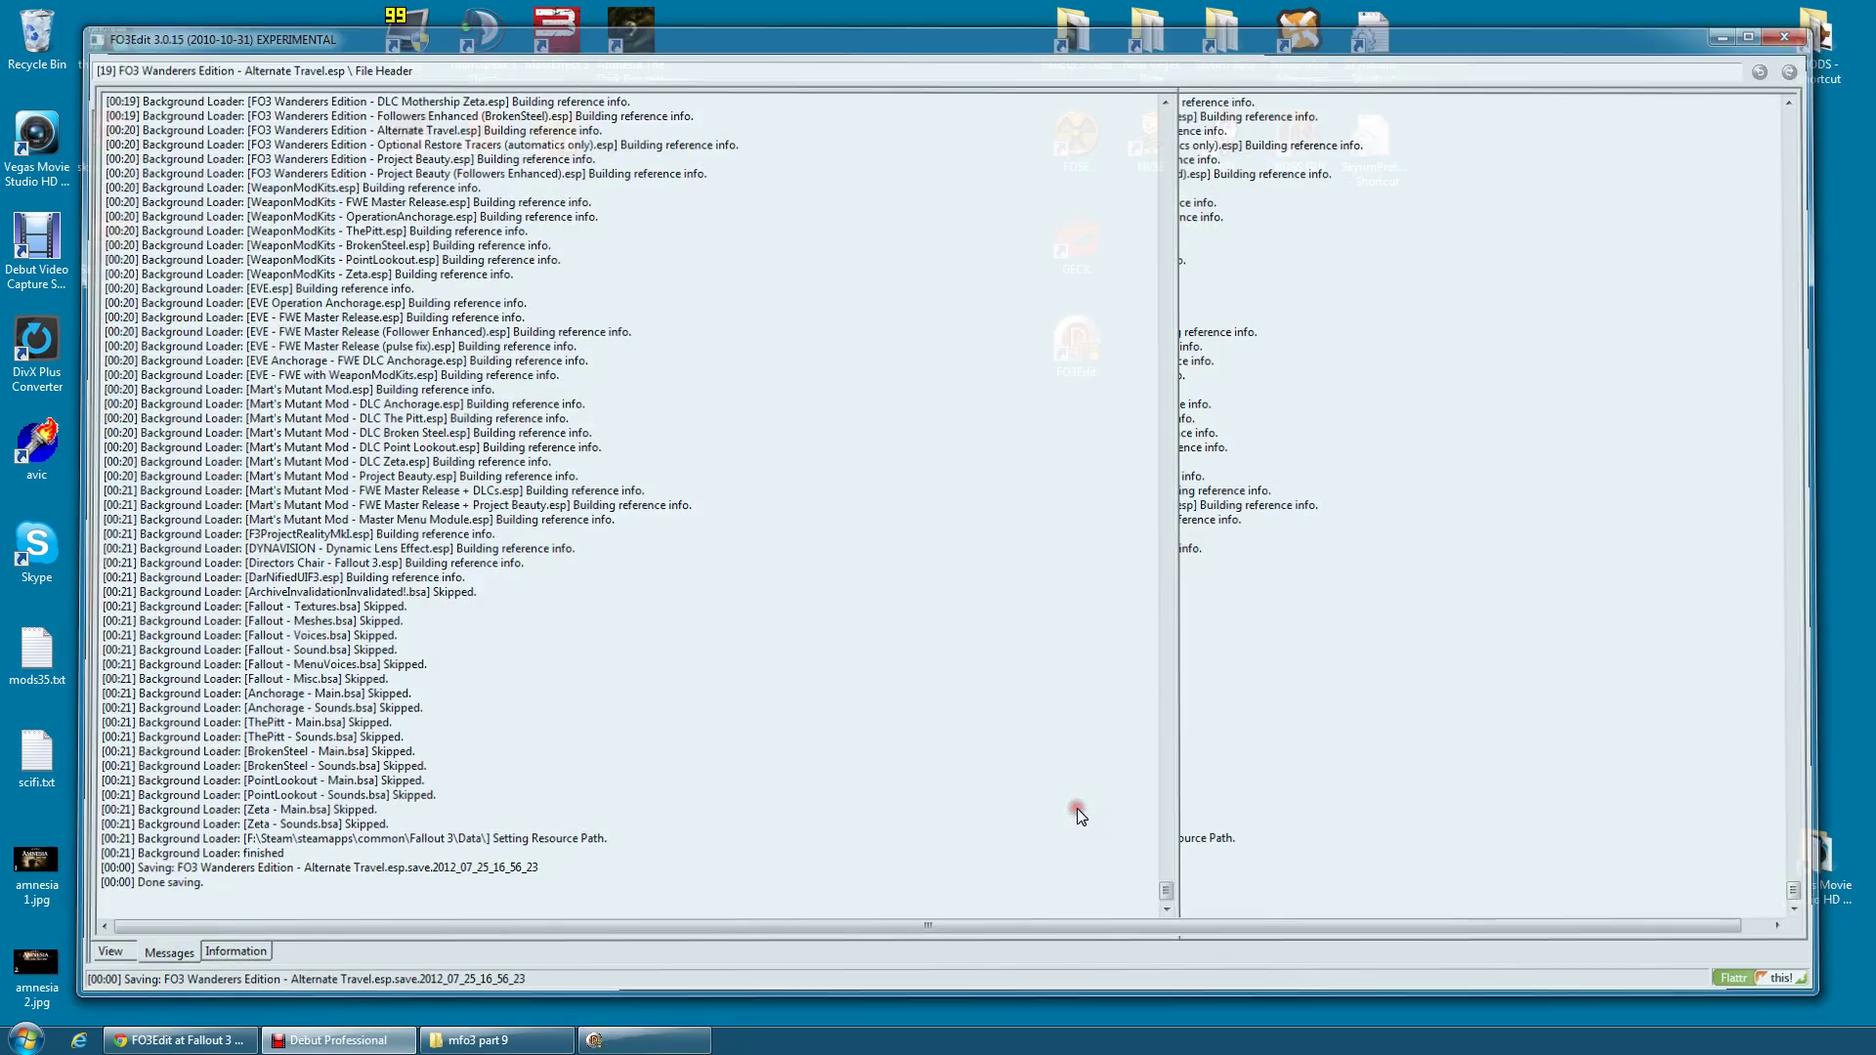
Reopen Nexus Mod Manager for Fallout 3 and check the load order and details of FO3 Wanderers Edition - Alternate Travel.esp
click(1297, 49)
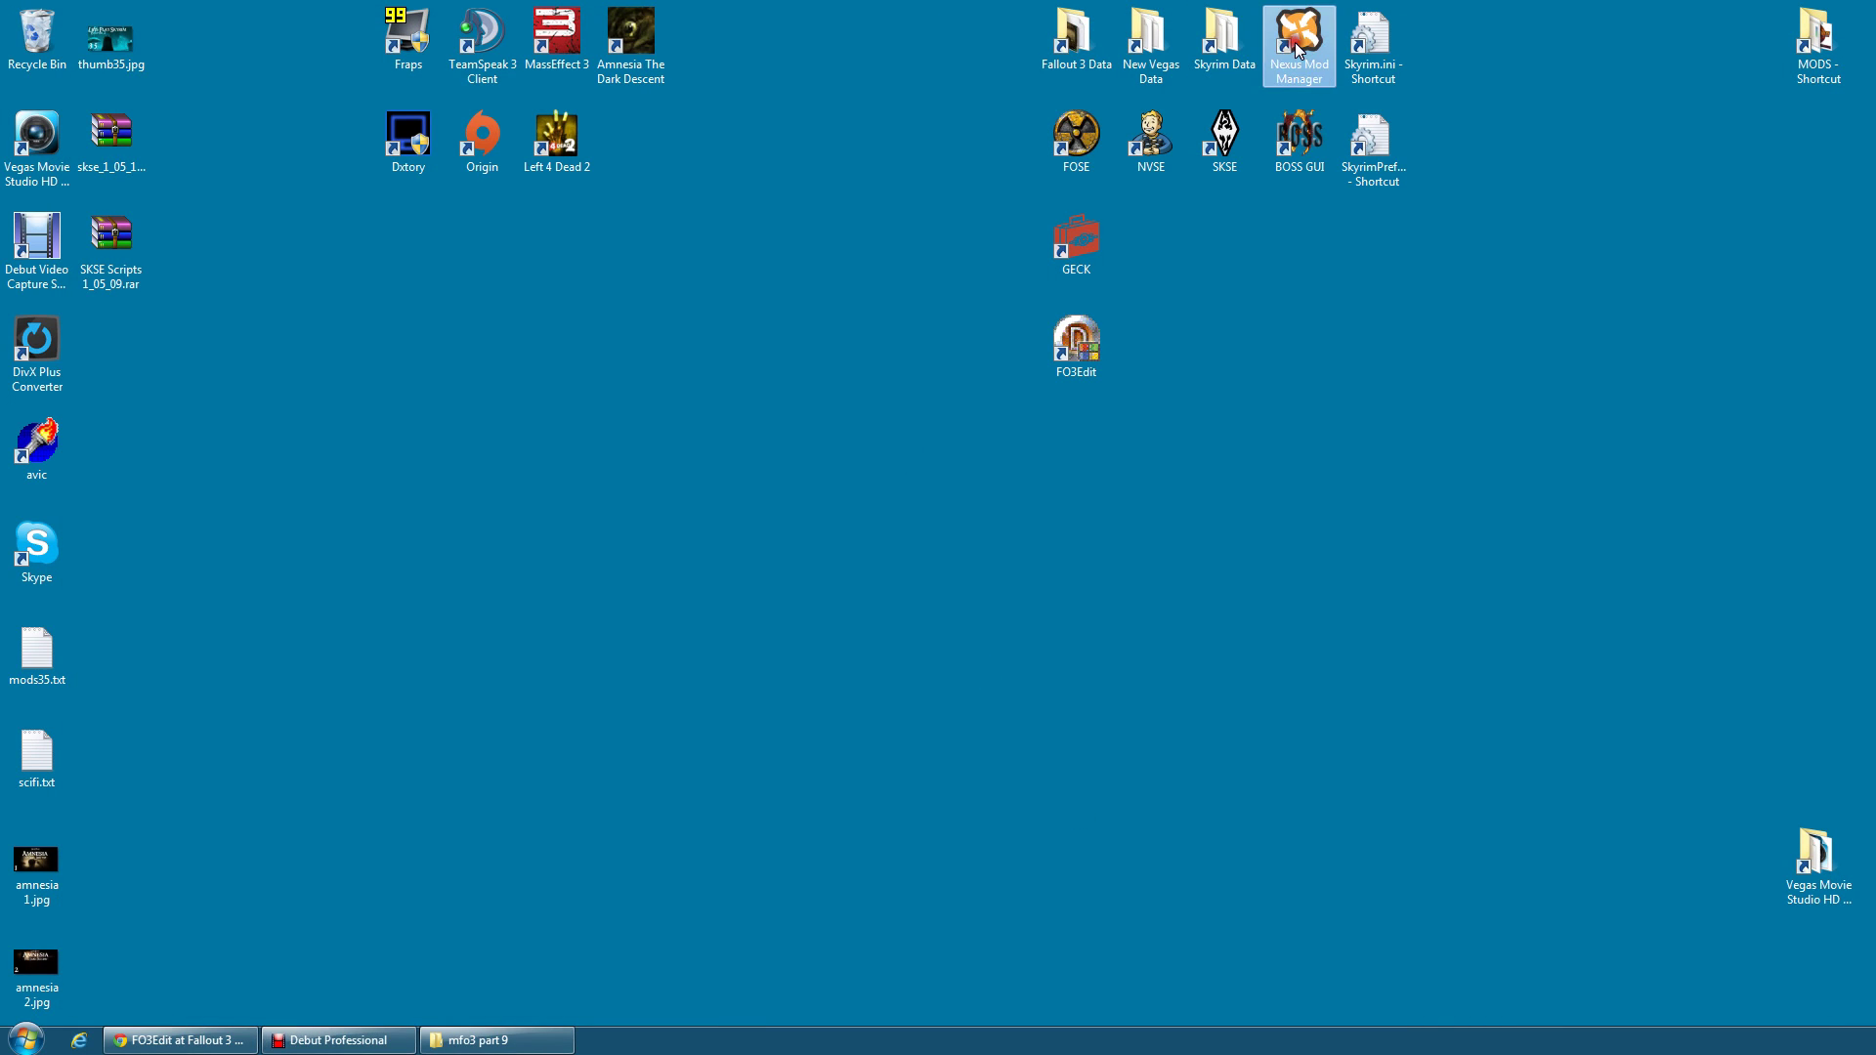
double_click(1297, 49)
click(1098, 678)
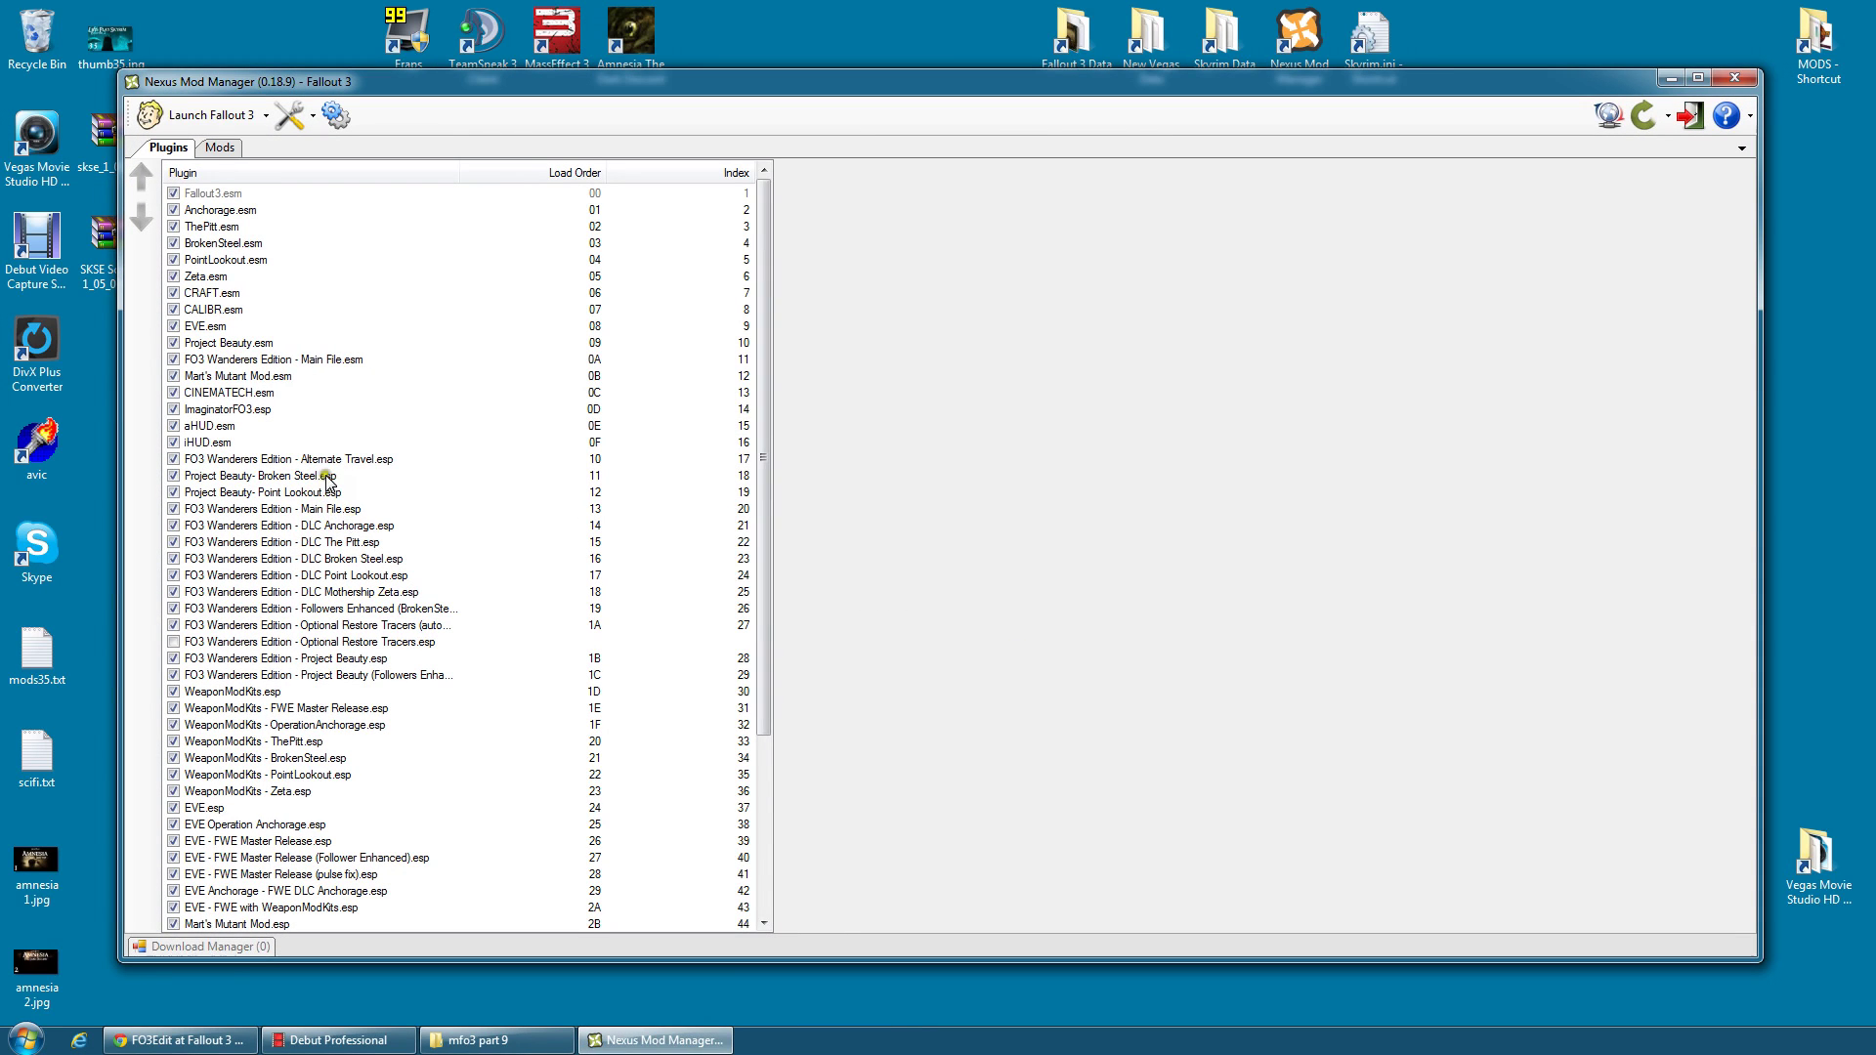
click(272, 460)
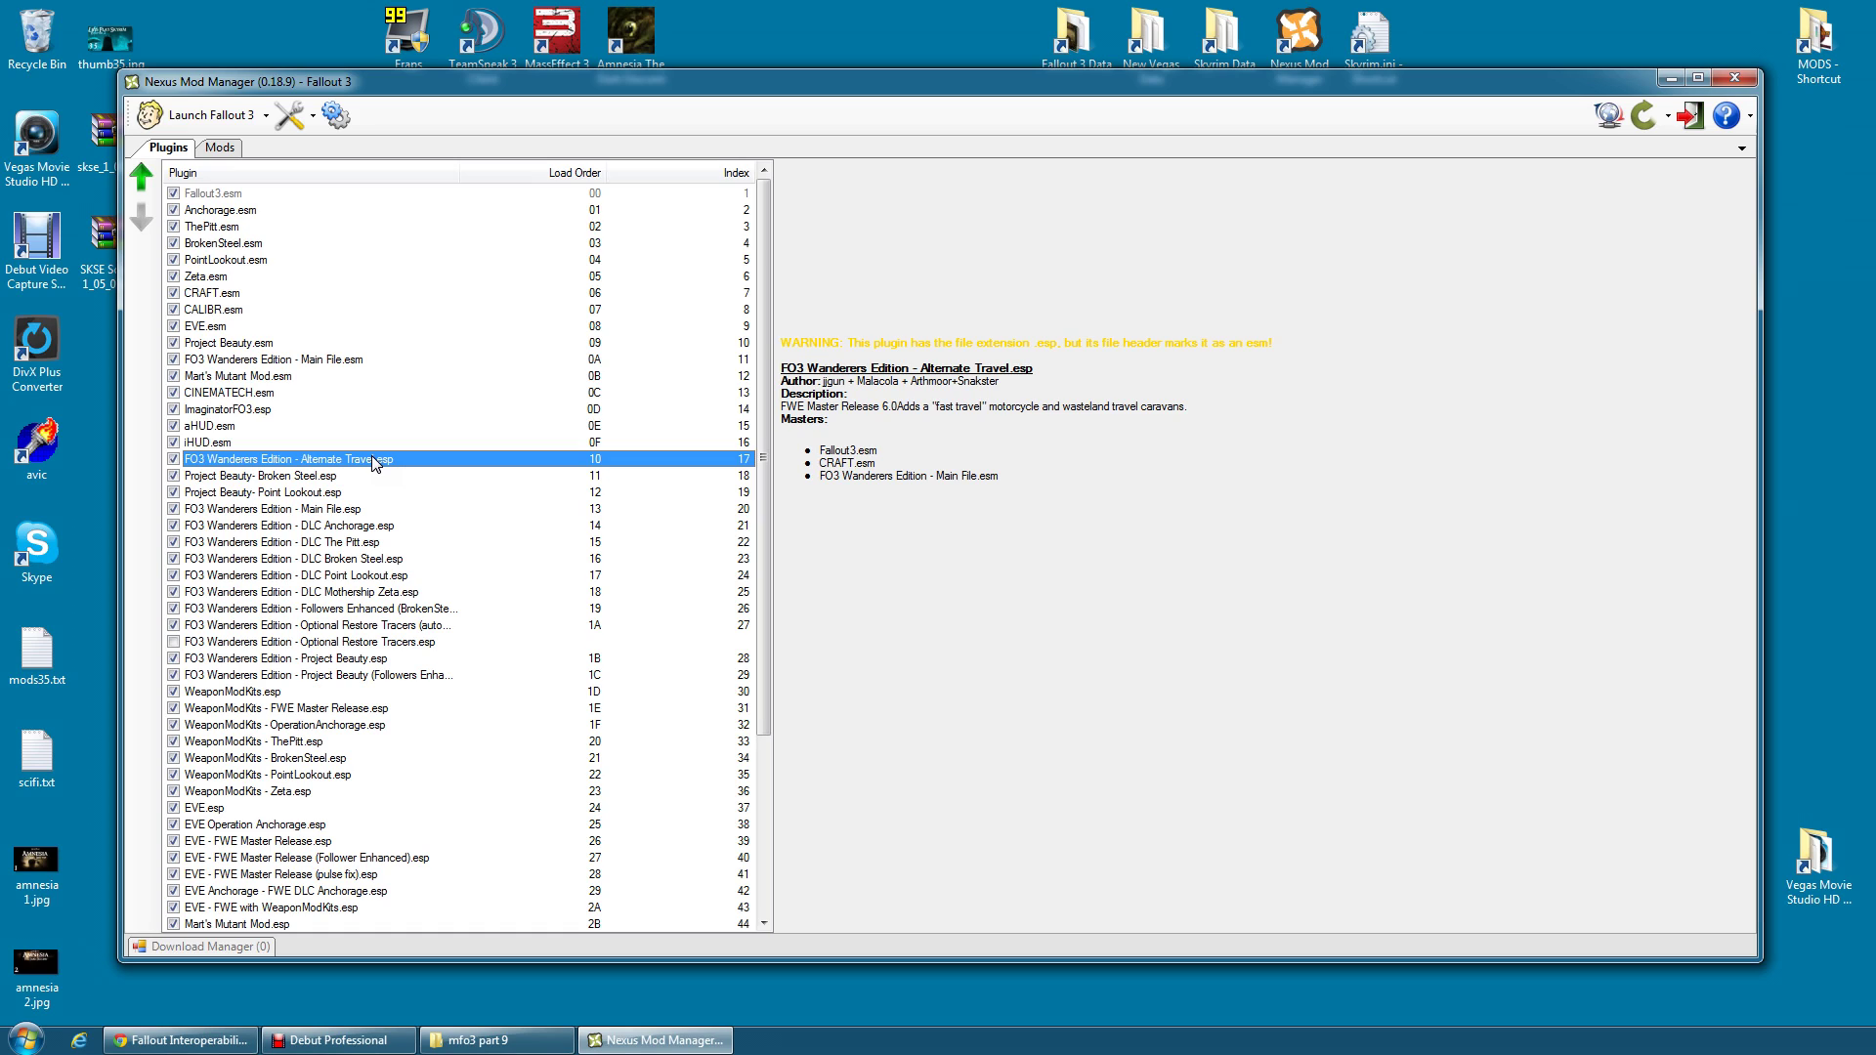
key(Home)
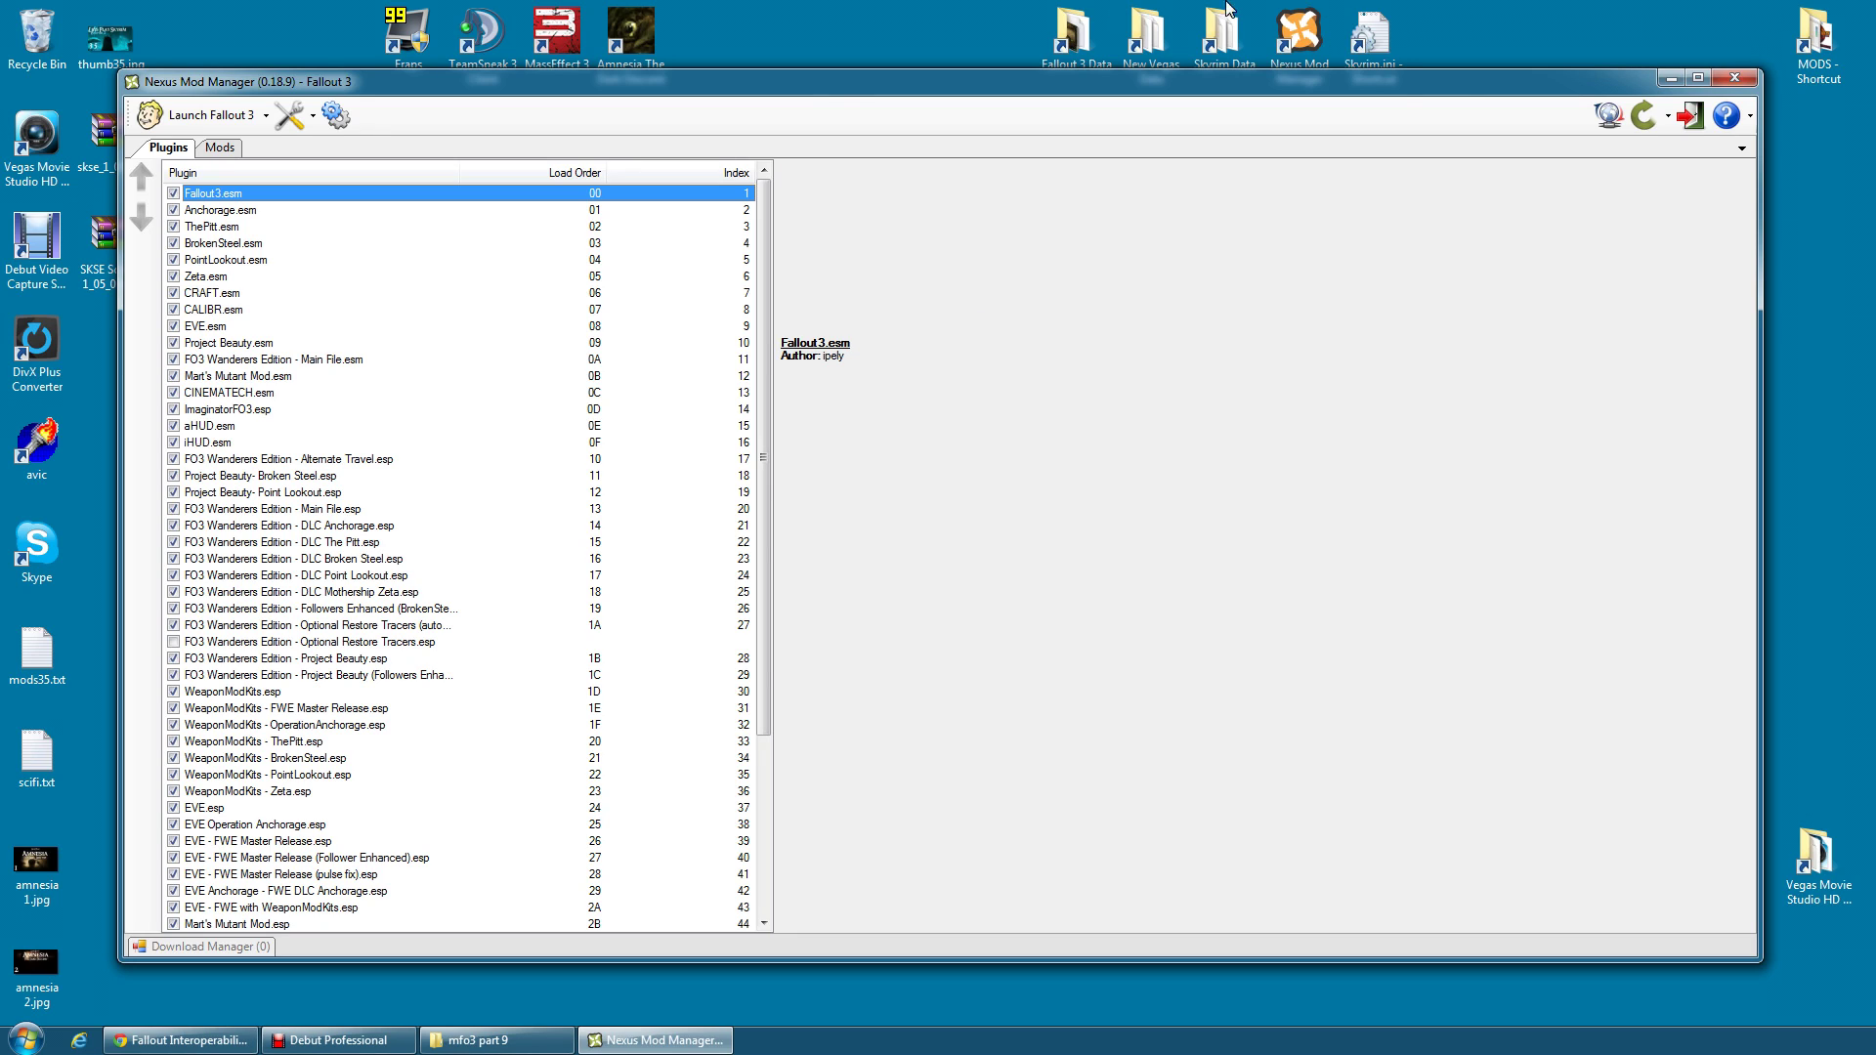
Close Nexus Mod Manager and relaunch it for Fallout 3
click(1735, 78)
click(1306, 59)
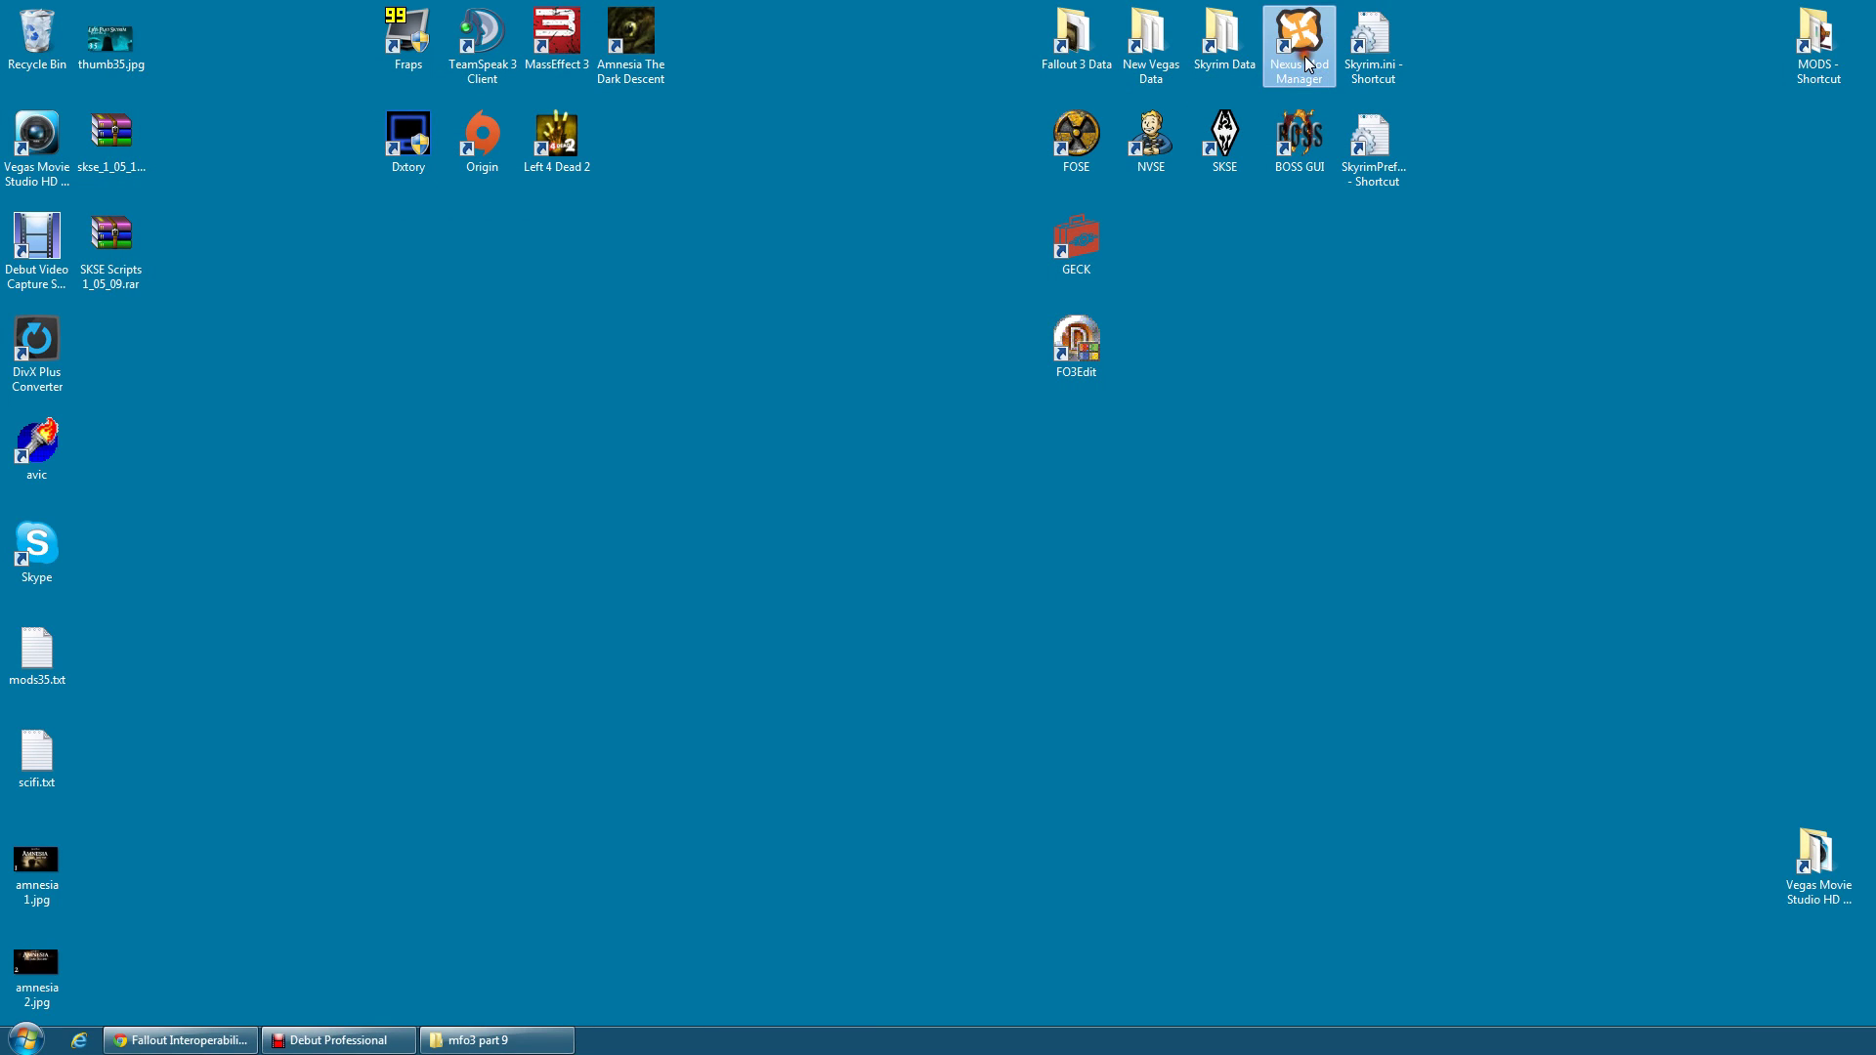
click(1080, 677)
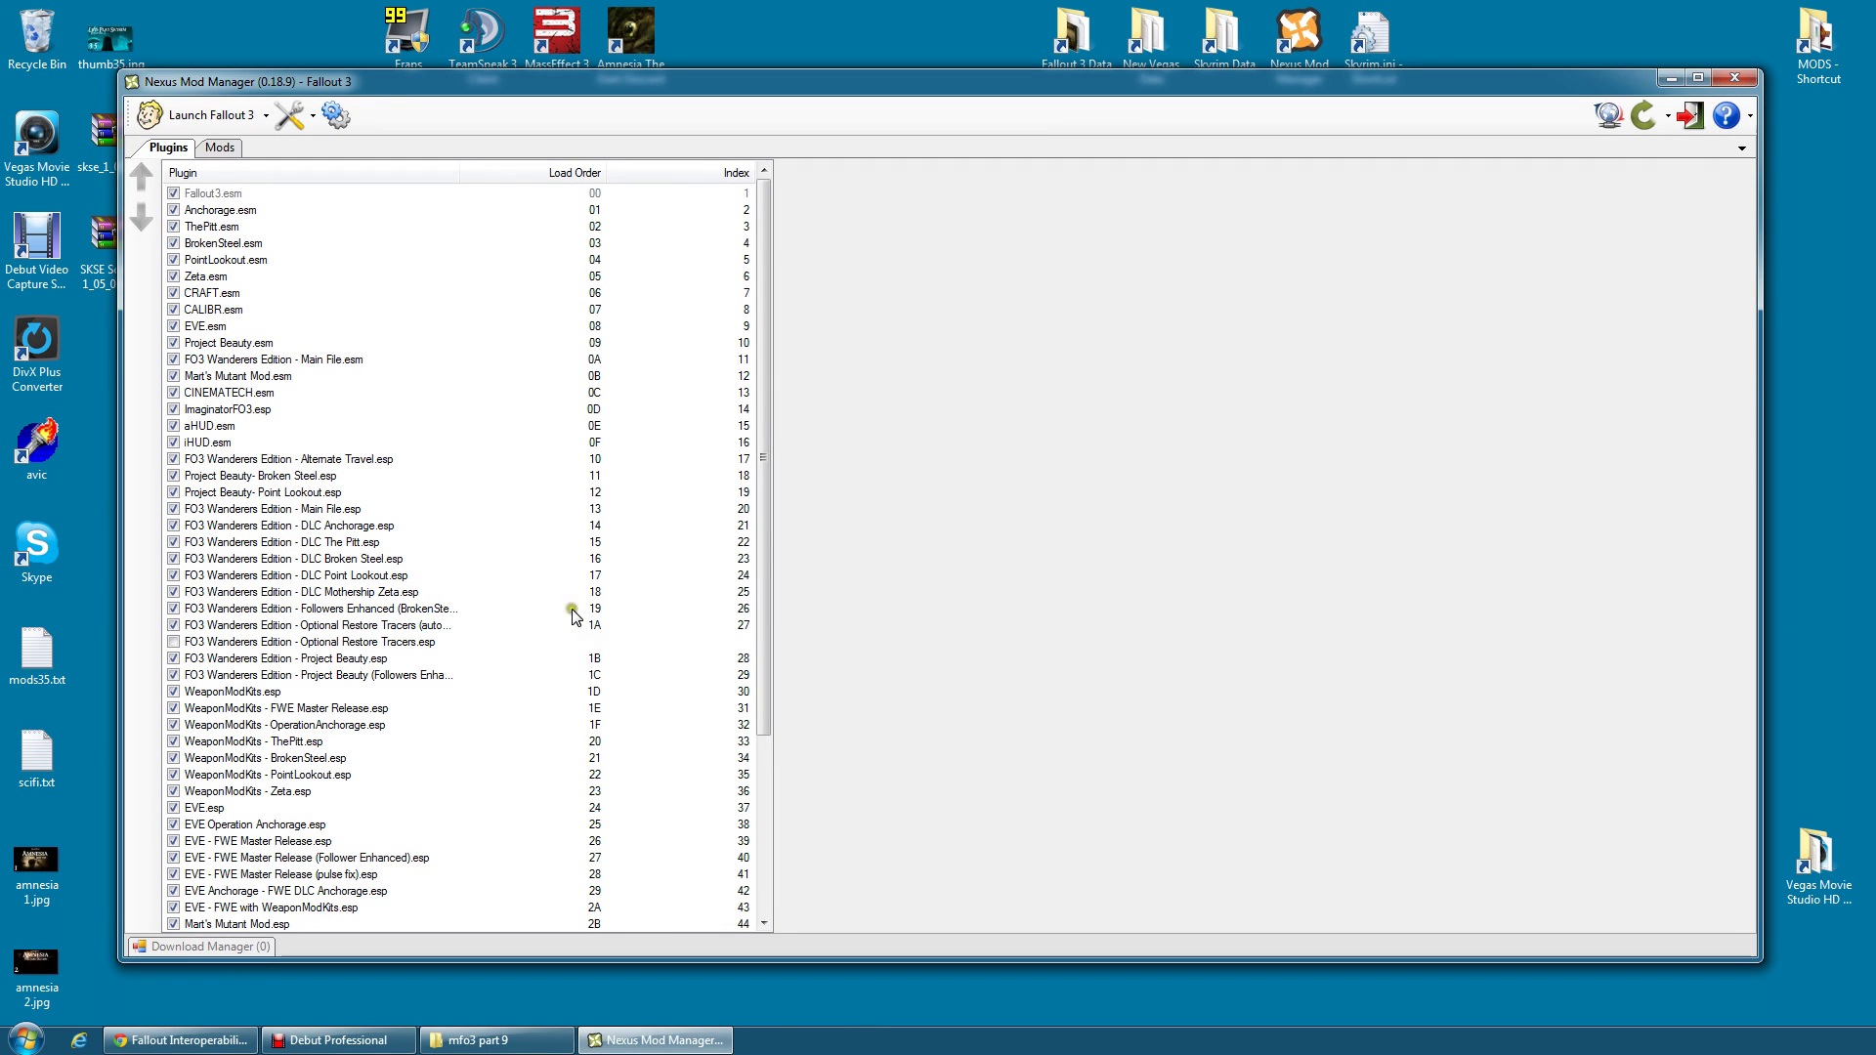
Deactivate all seven WeaponModKits plugins, including the FWE and DLC ones, and view the details of EVE - FWE with WeaponModKits.esp
drag(764, 582, 767, 724)
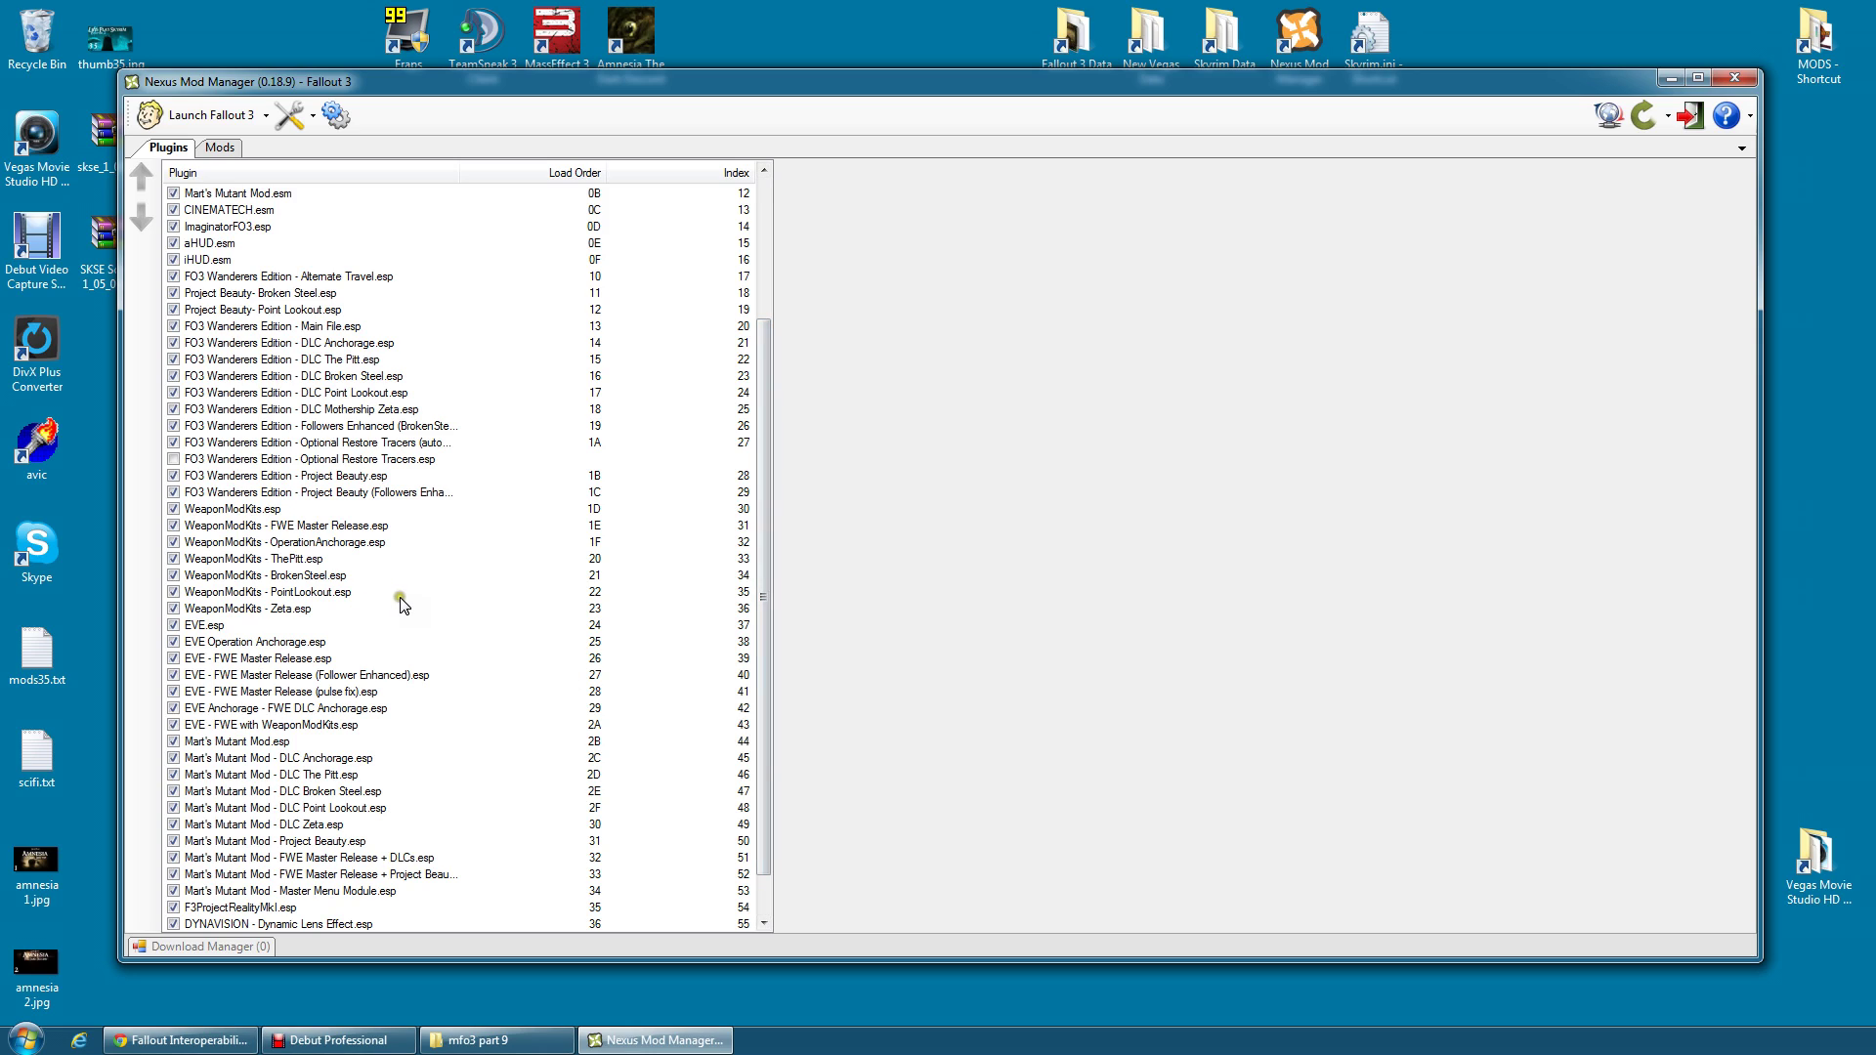
click(174, 508)
click(174, 524)
click(174, 541)
click(174, 558)
click(173, 576)
click(173, 592)
click(174, 609)
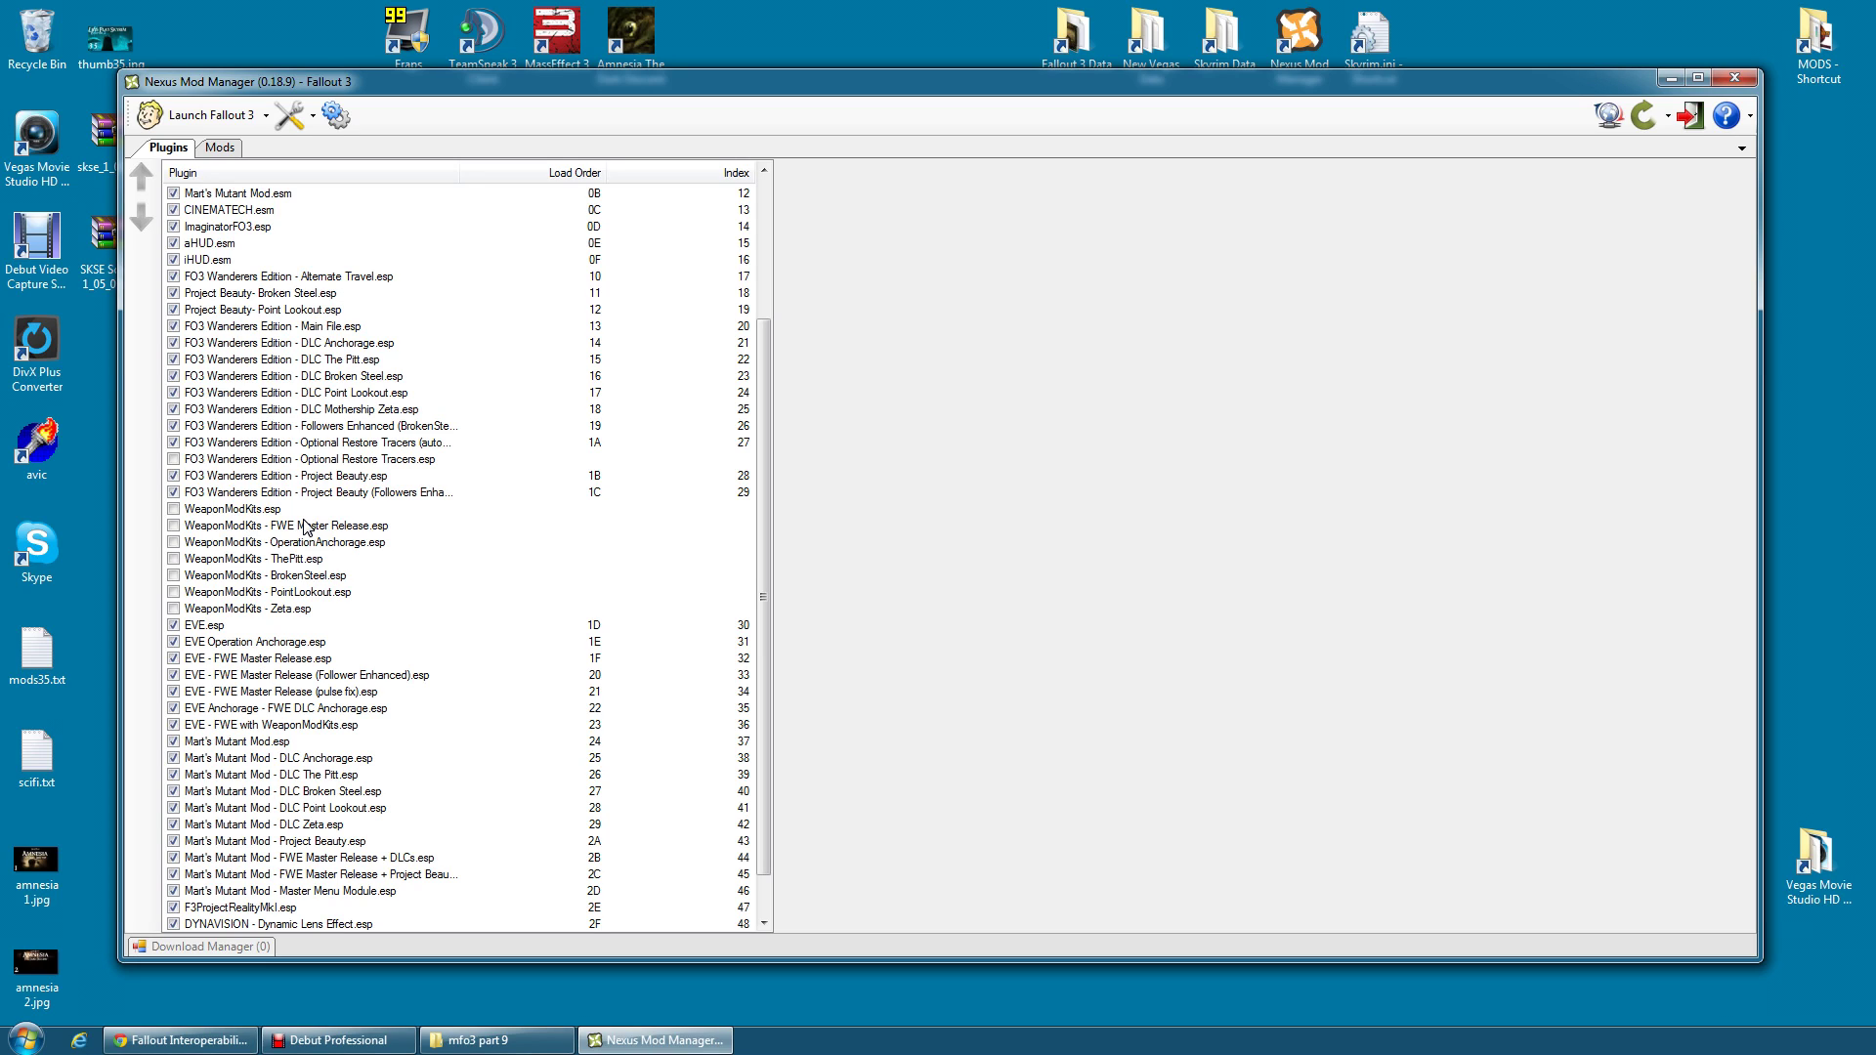
click(239, 728)
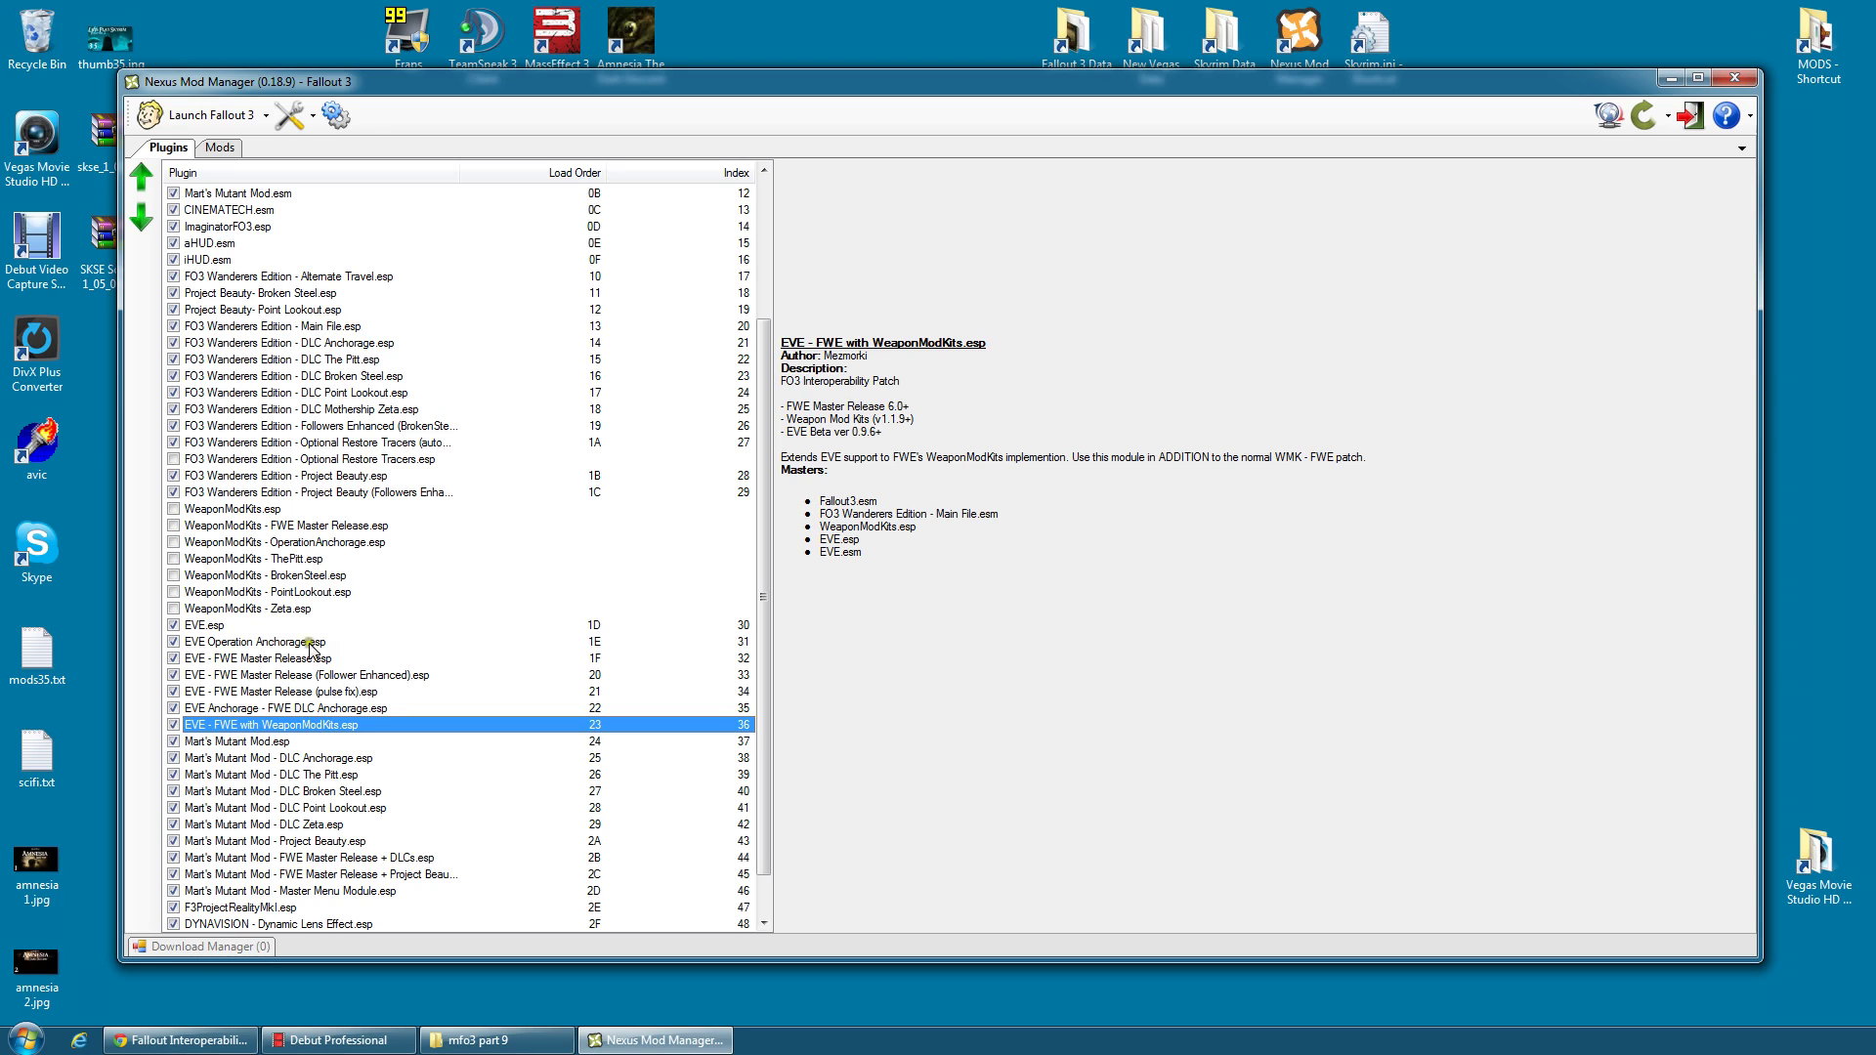
View the masters of EVE Operation Anchorage.esp and Directors Chair - Fallout 3.esp, and move Directors Chair directly above Mart's Mutant Mod.esp
click(300, 643)
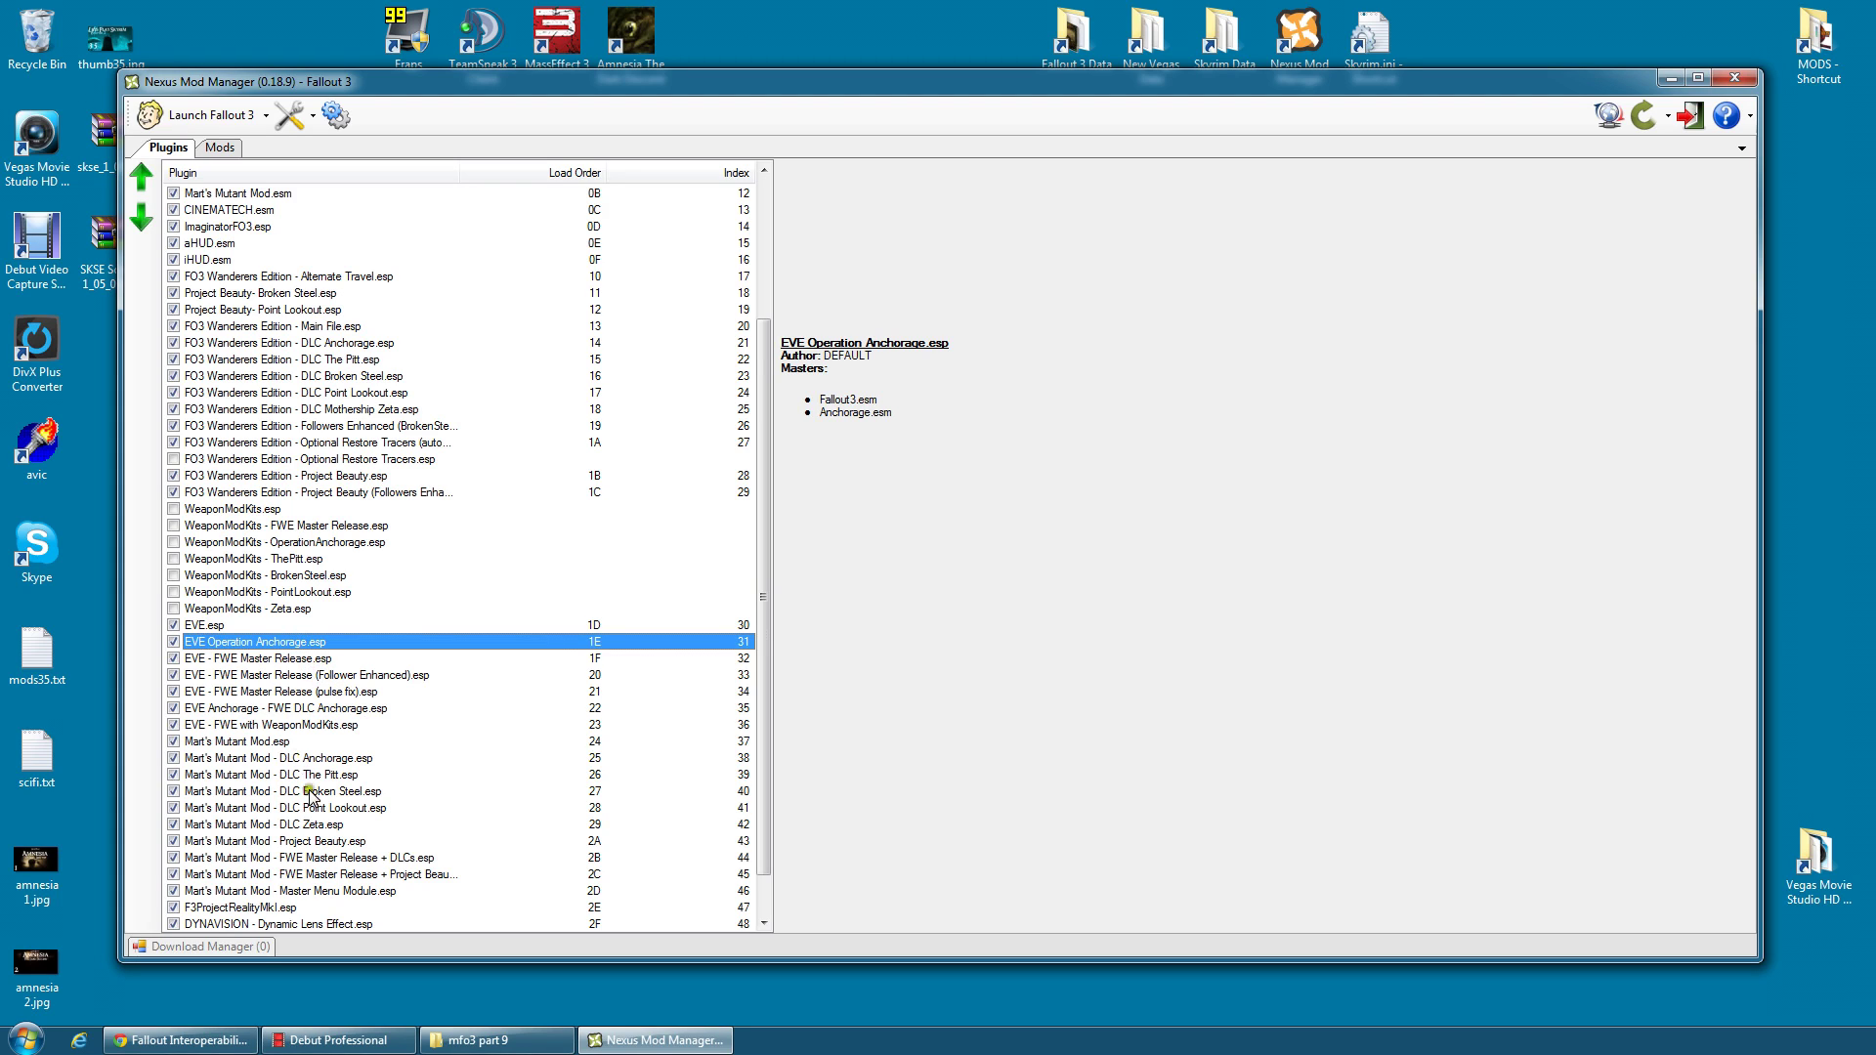
scroll(303, 781, down, 1)
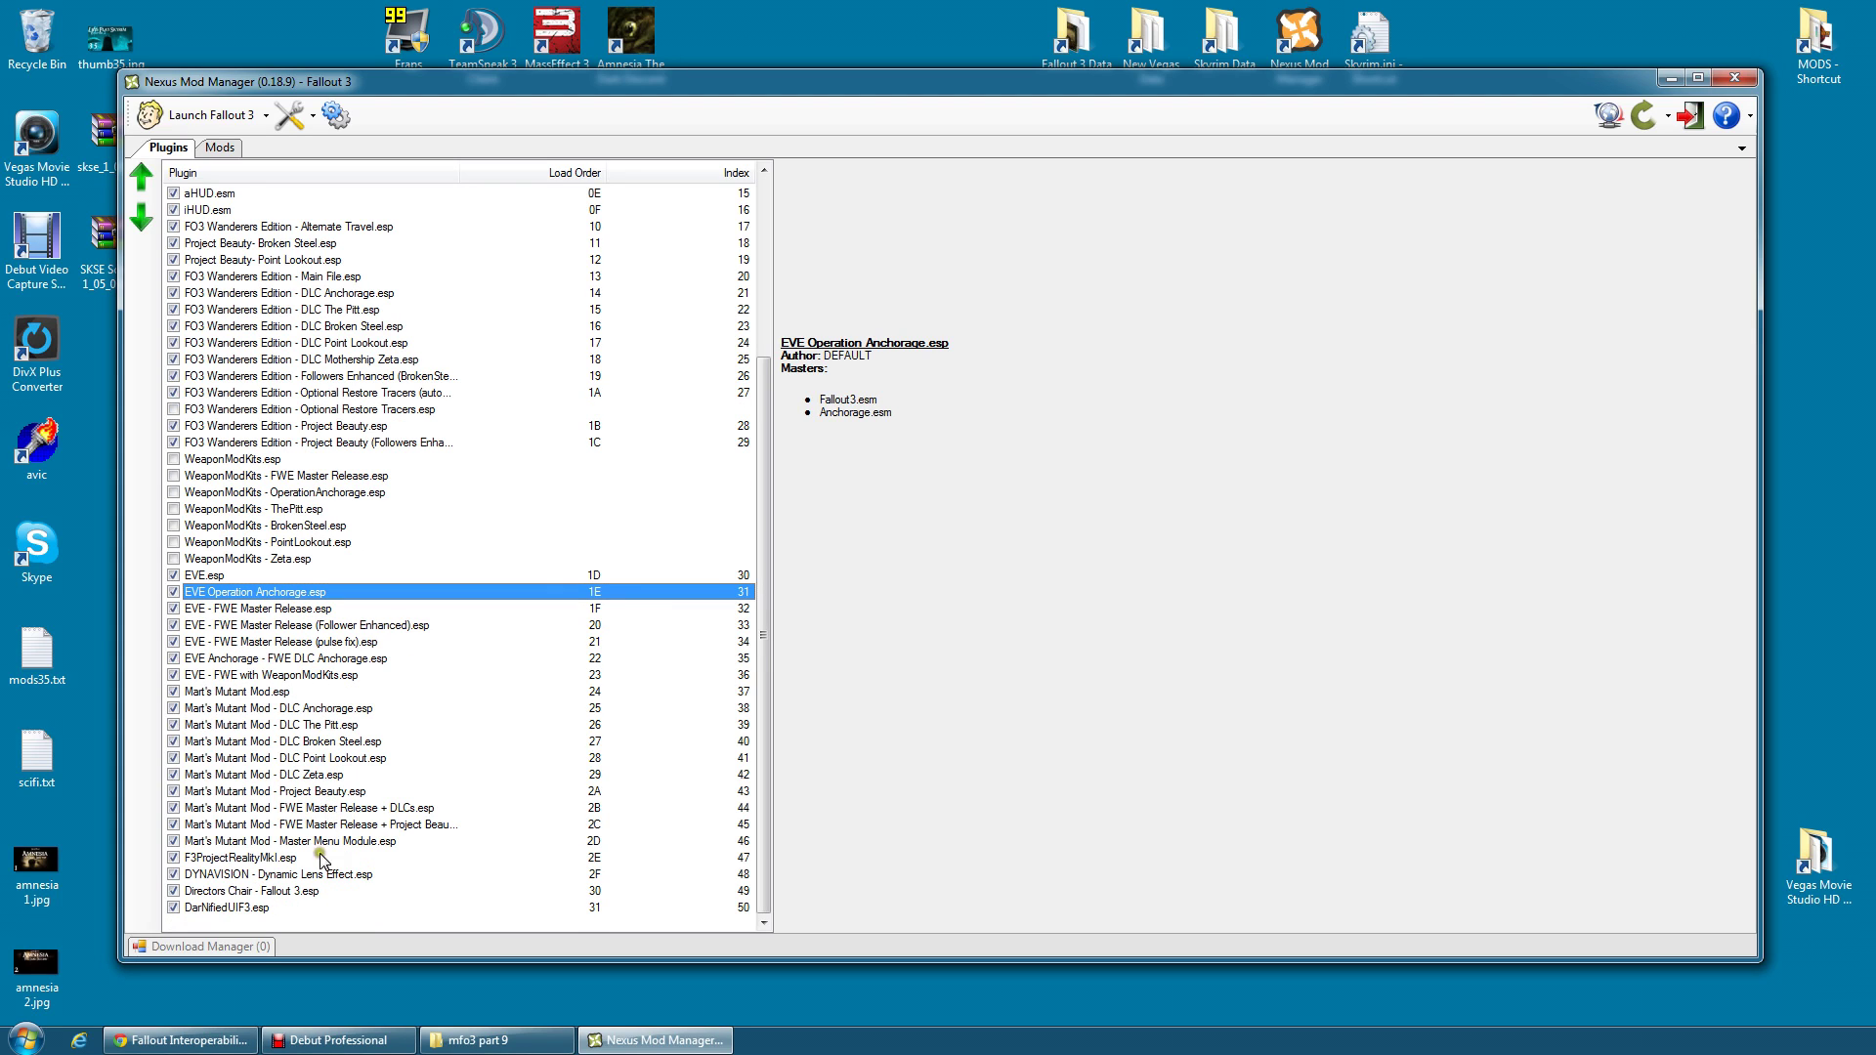
click(231, 891)
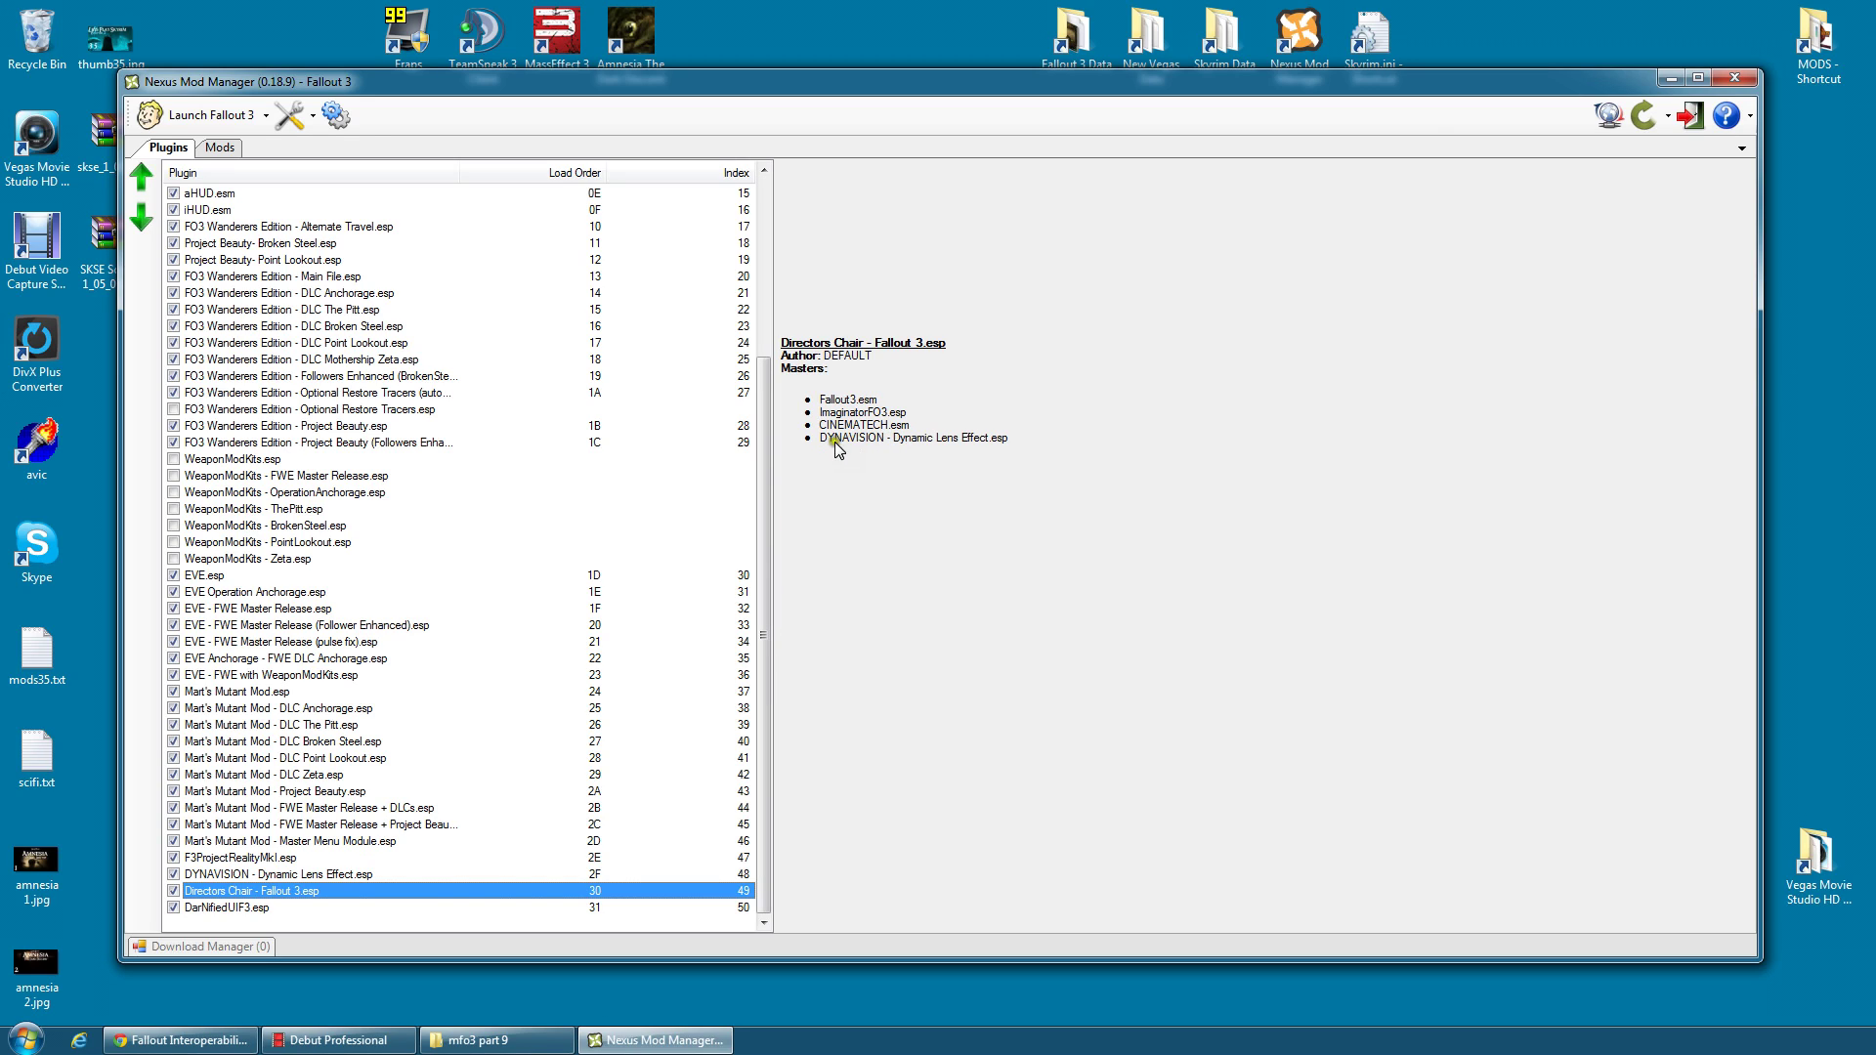
drag(217, 897, 256, 689)
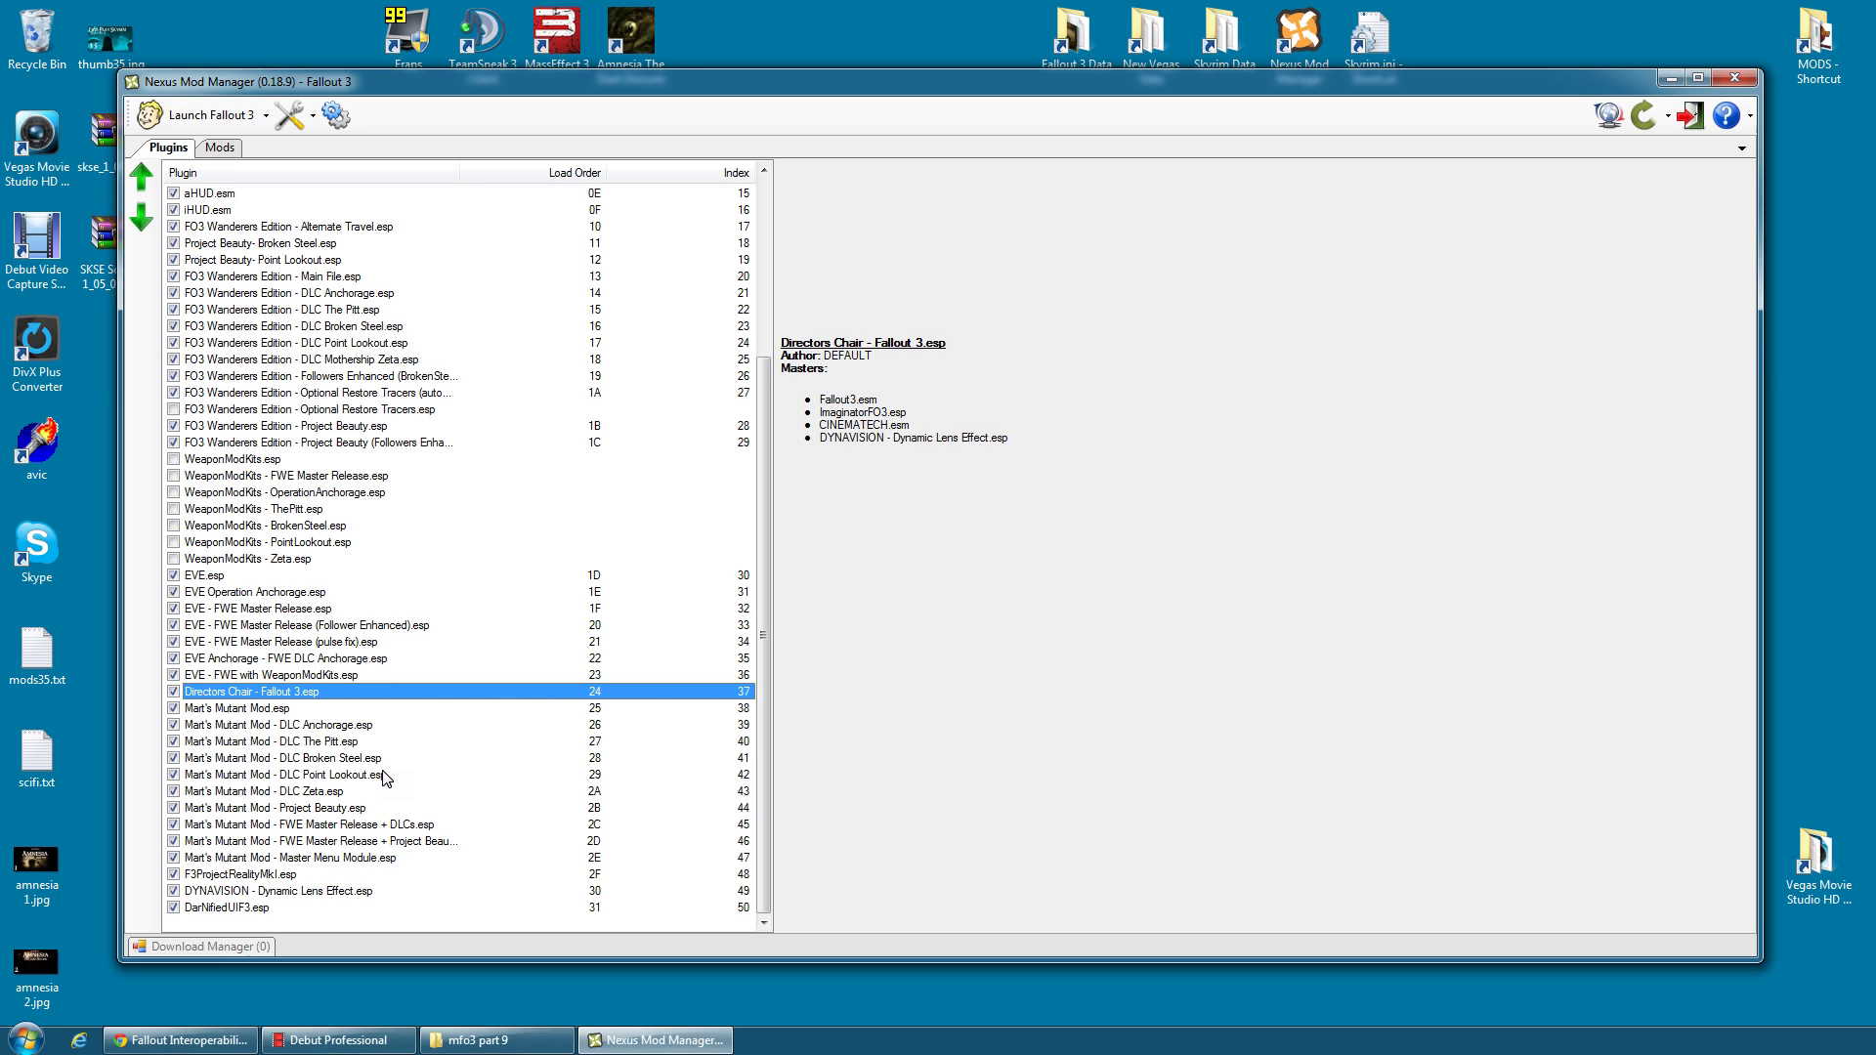
Minimize Nexus Mod Manager, launch FO3Edit and load the preselected plugins
click(1733, 75)
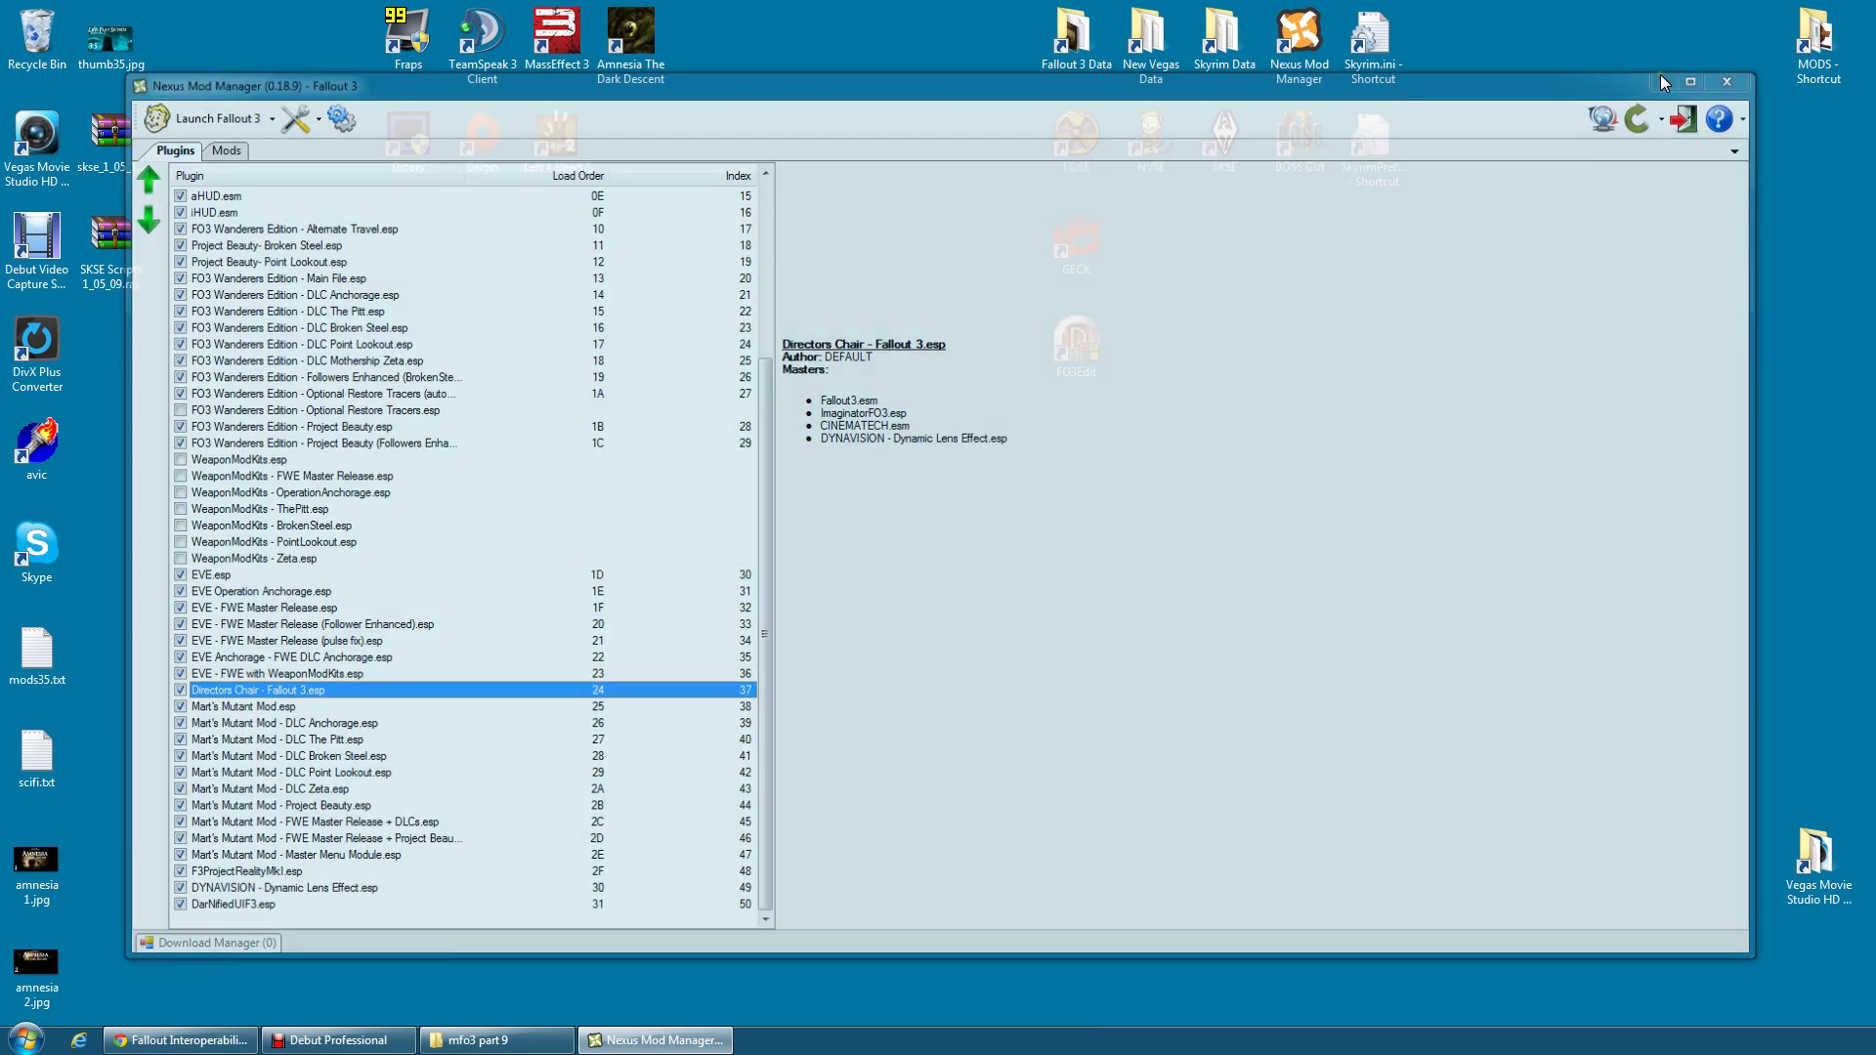
double_click(1075, 342)
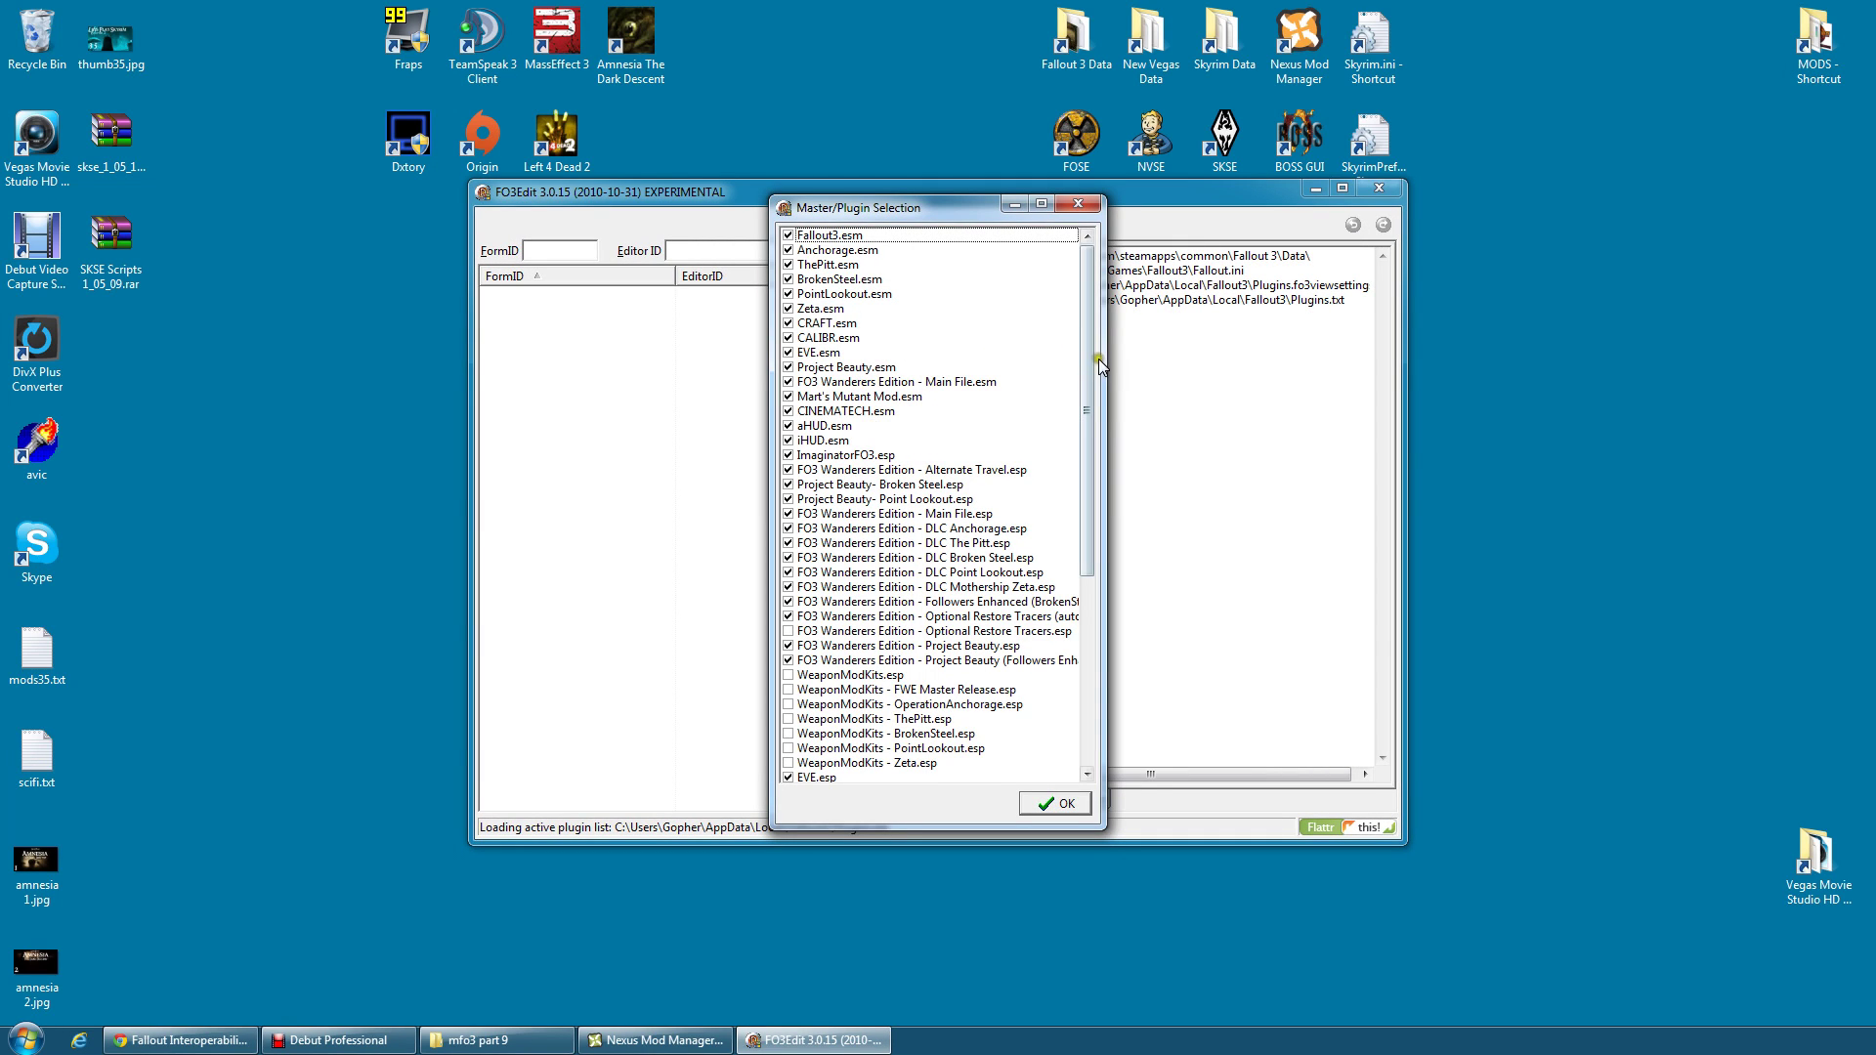
drag(1086, 332, 1124, 543)
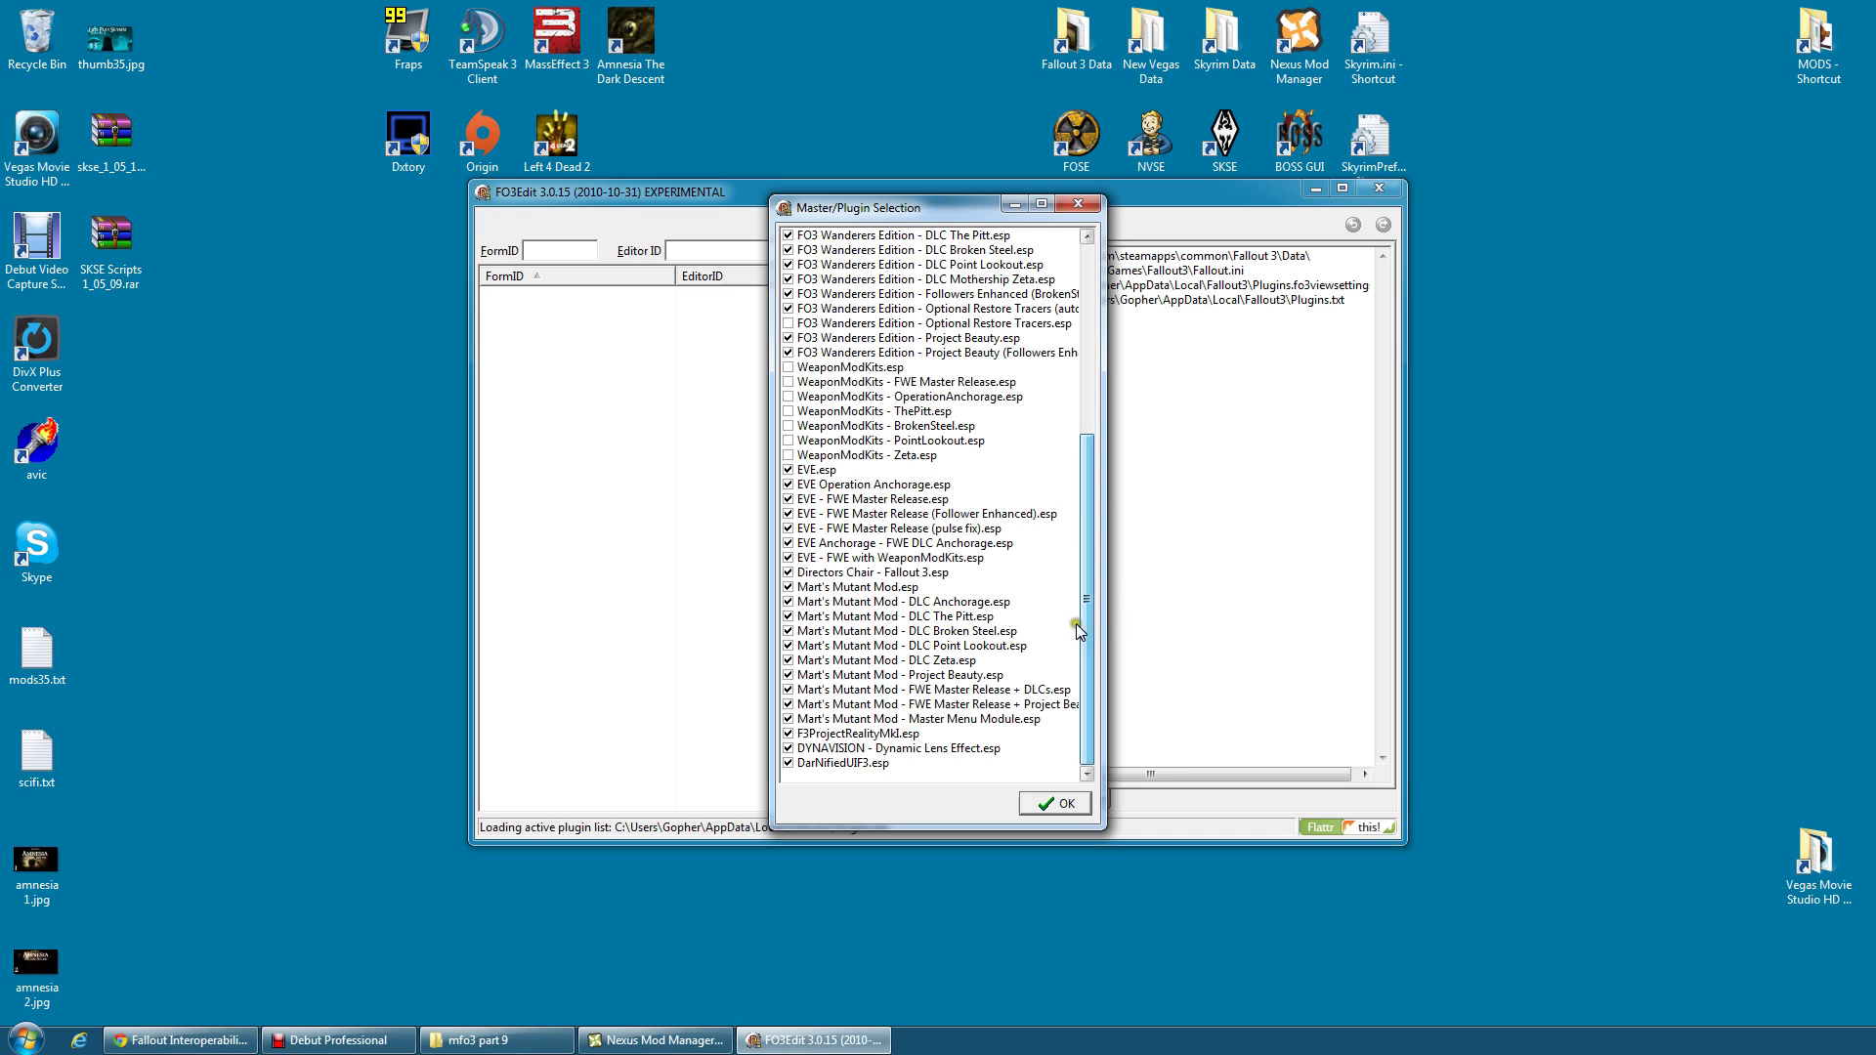
click(1044, 807)
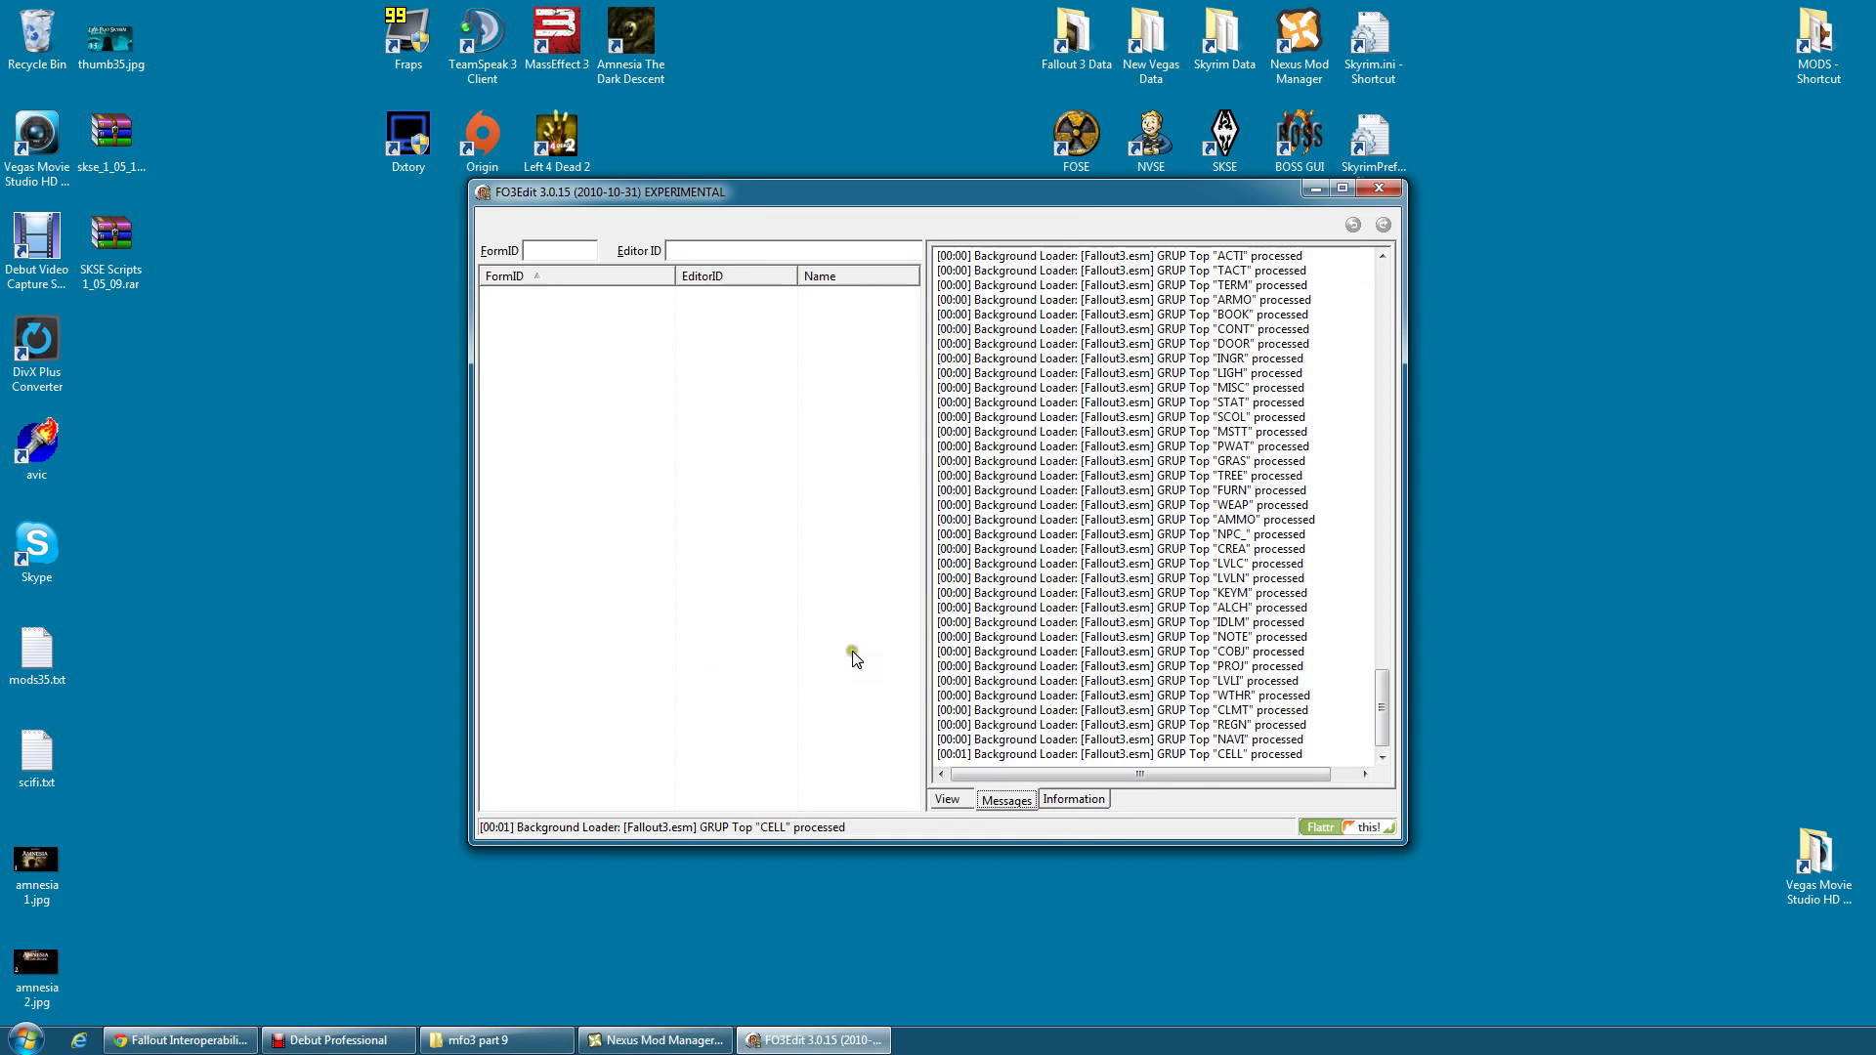
Enlarge the FO3Edit window, dismiss the loading error, examine the message log and loaded plugins, and close FO3Edit
drag(534, 193, 165, 56)
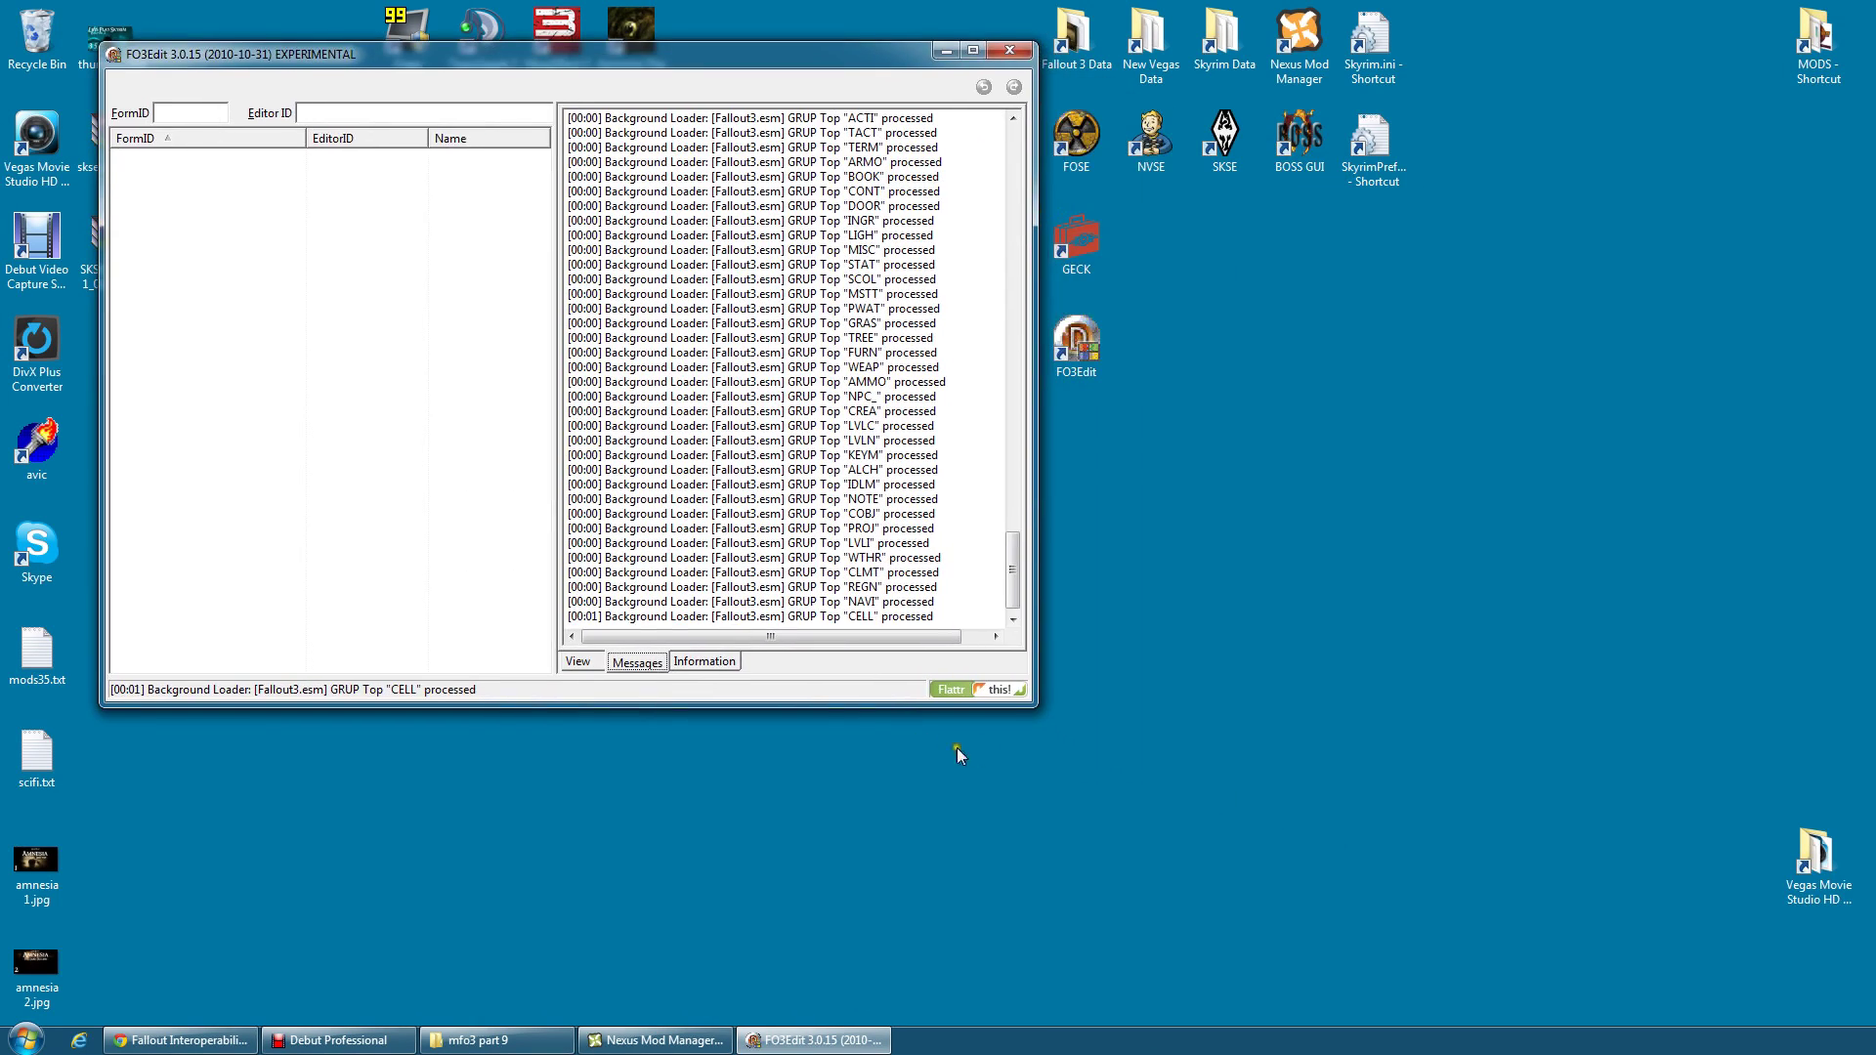
drag(1035, 711, 1832, 968)
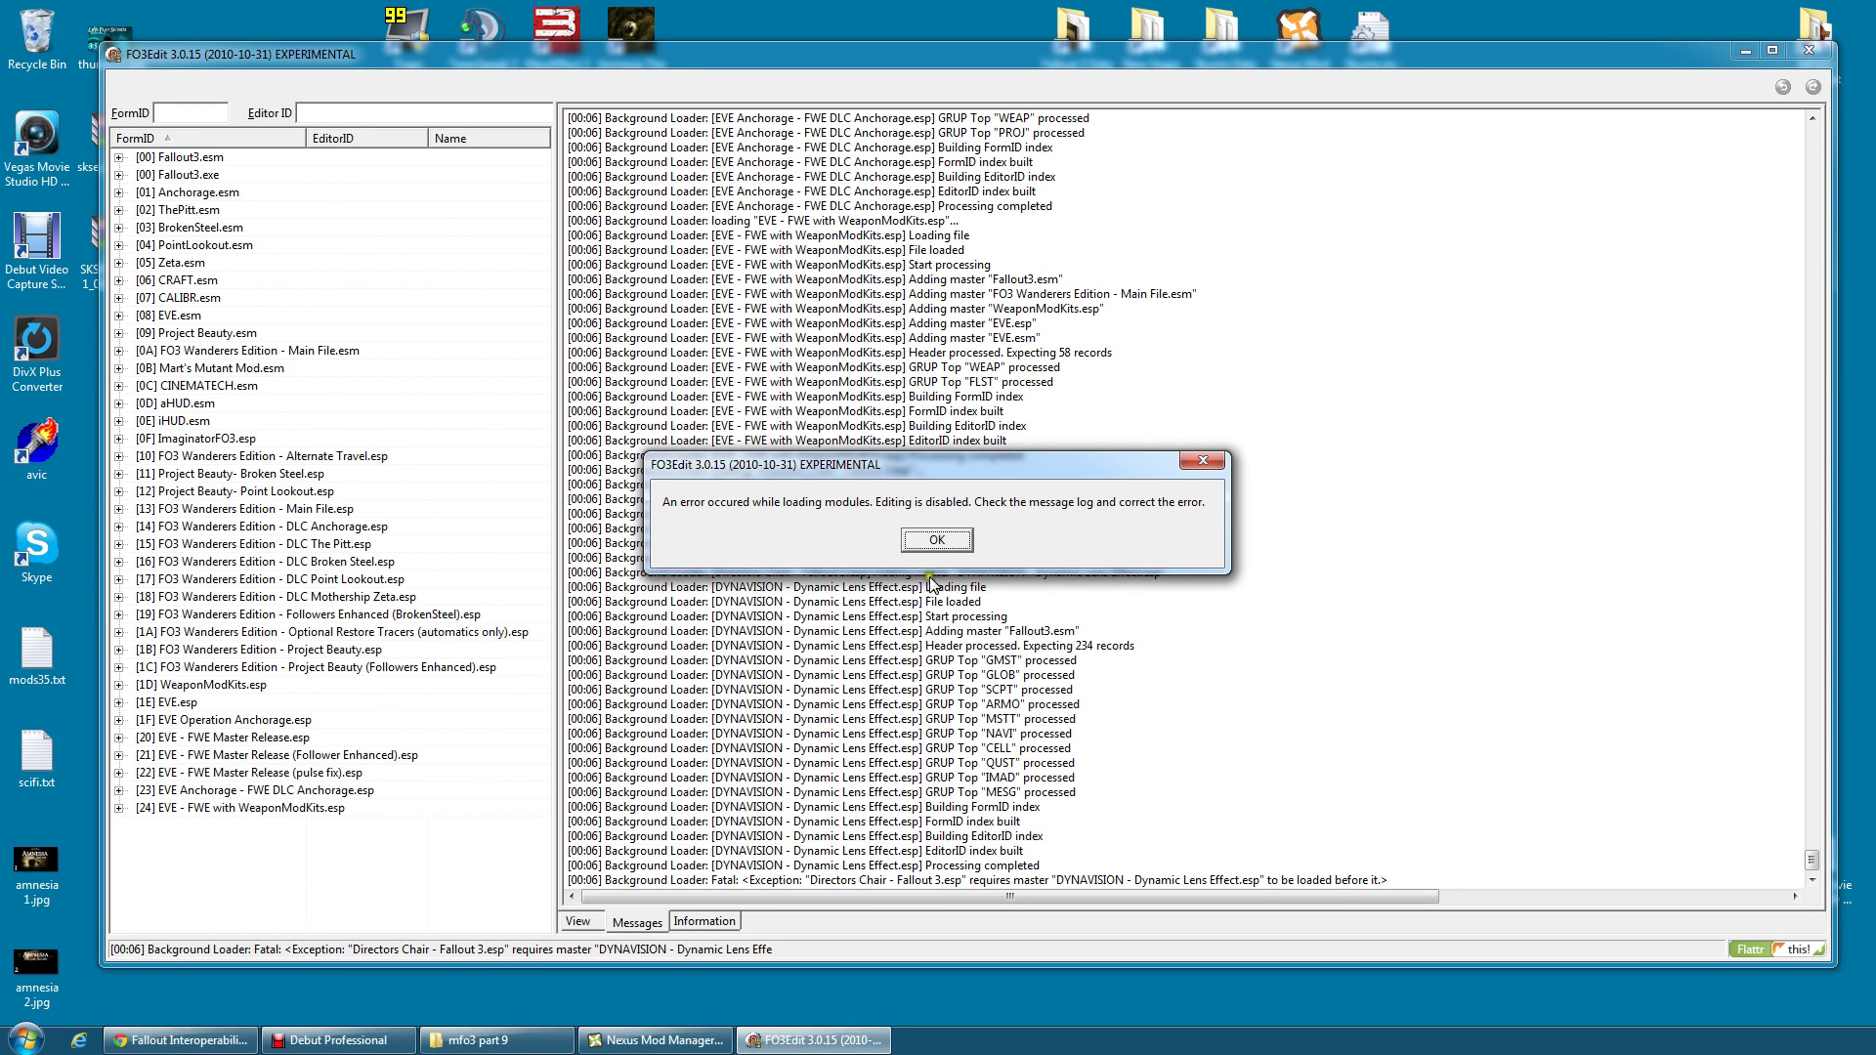
click(936, 539)
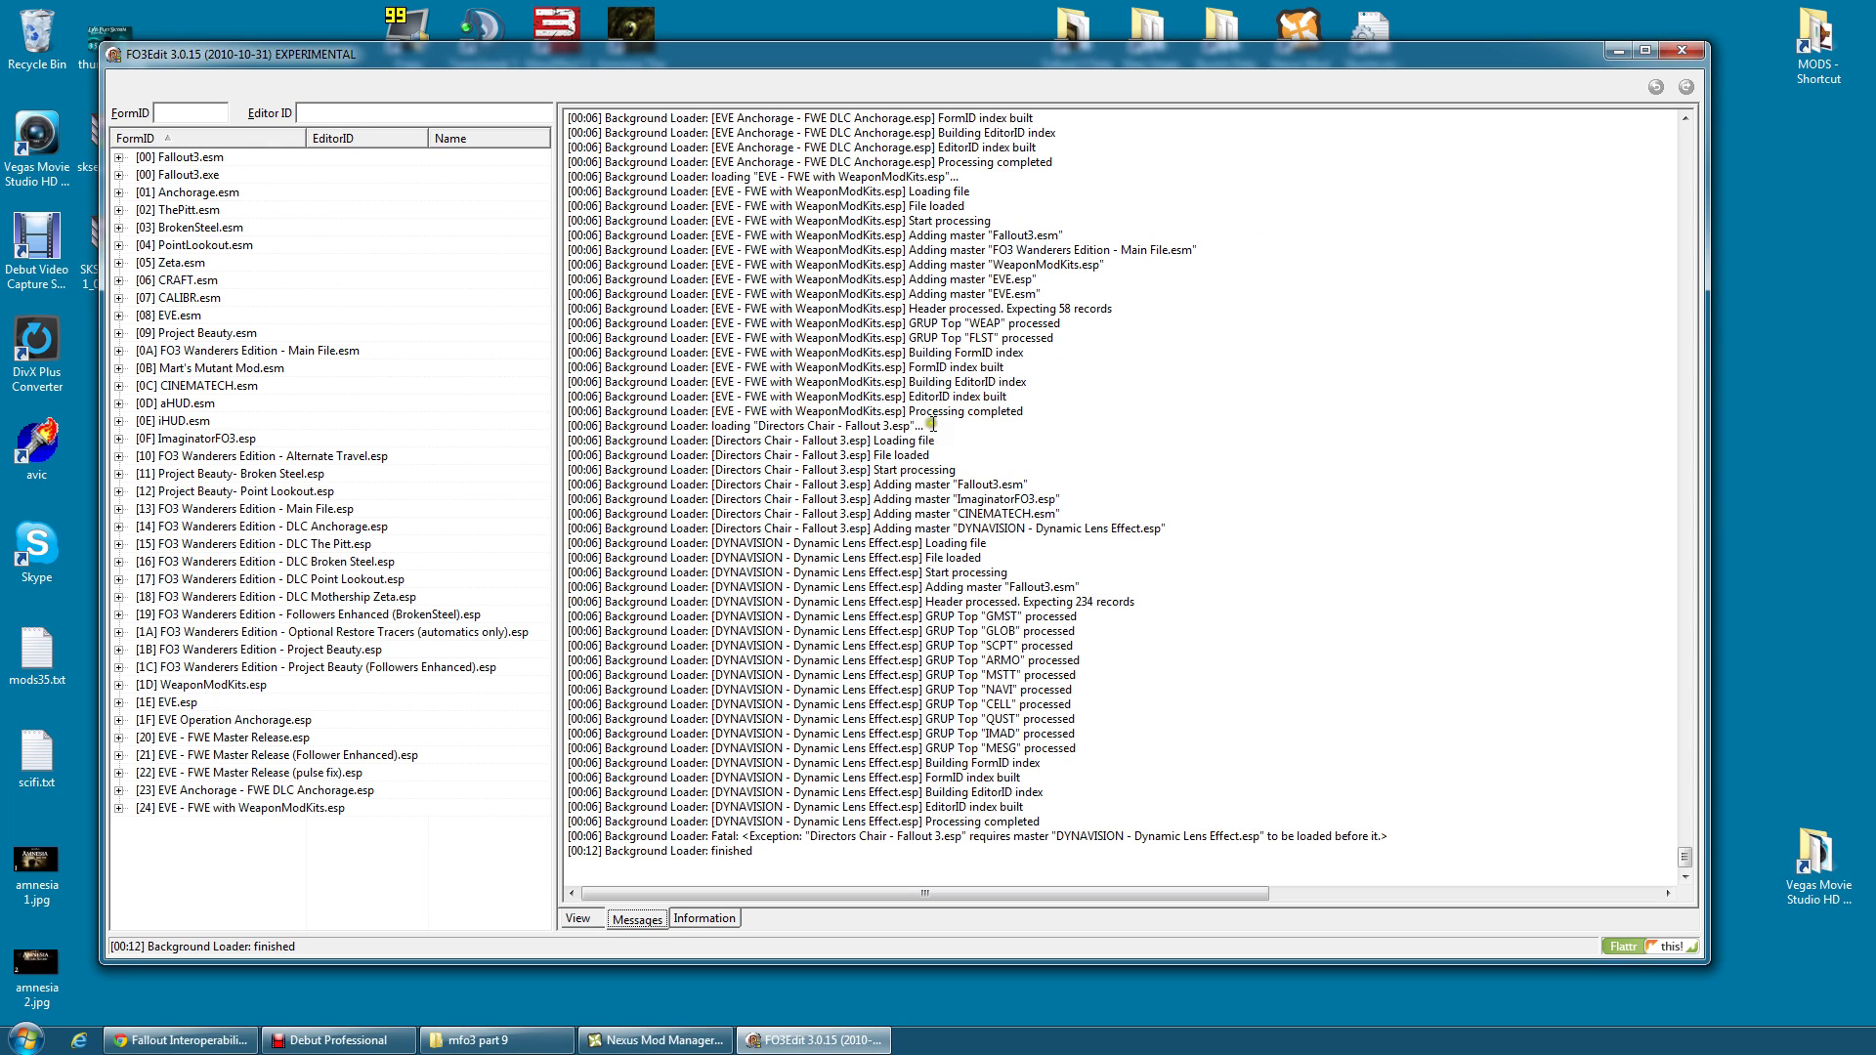
click(200, 685)
click(1684, 48)
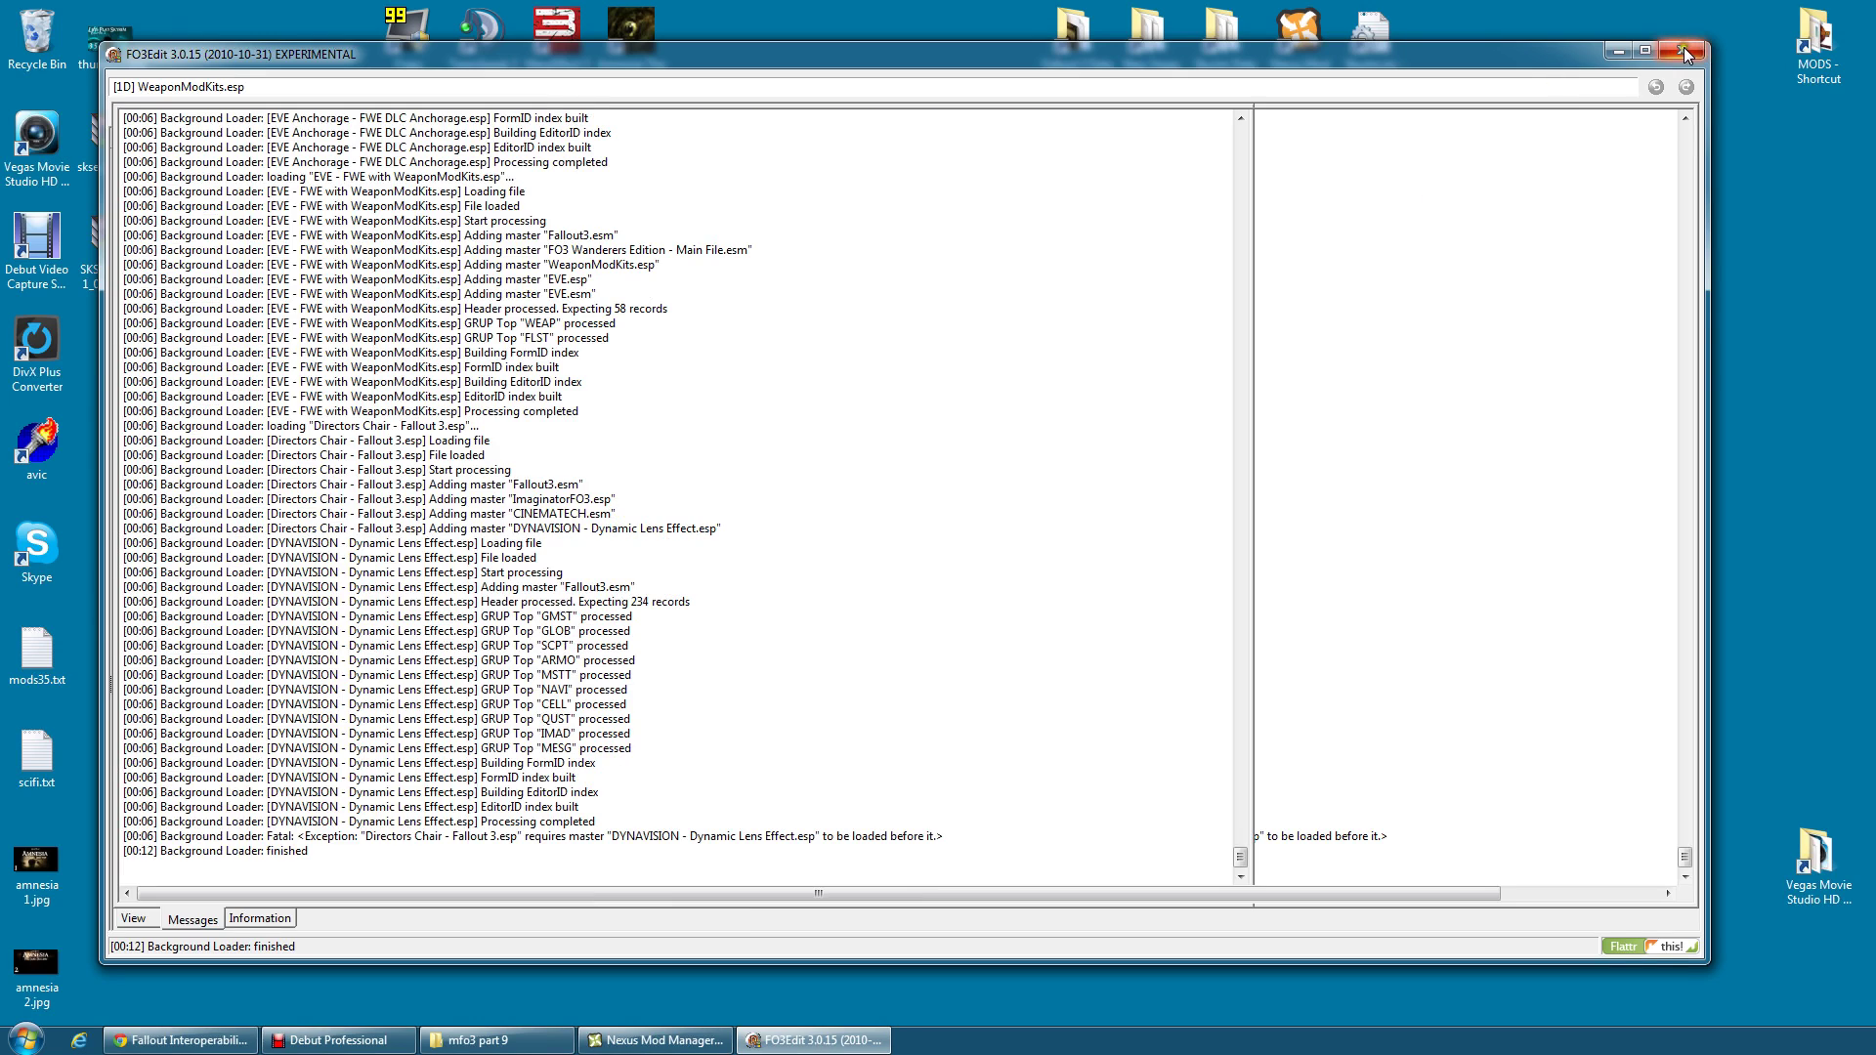
In Nexus Mod Manager, move Directors Chair - Fallout 3.esp back below DYNAVISION - Dynamic Lens Effect.esp, view WeaponModKits.esp's details, and close the manager
click(655, 1041)
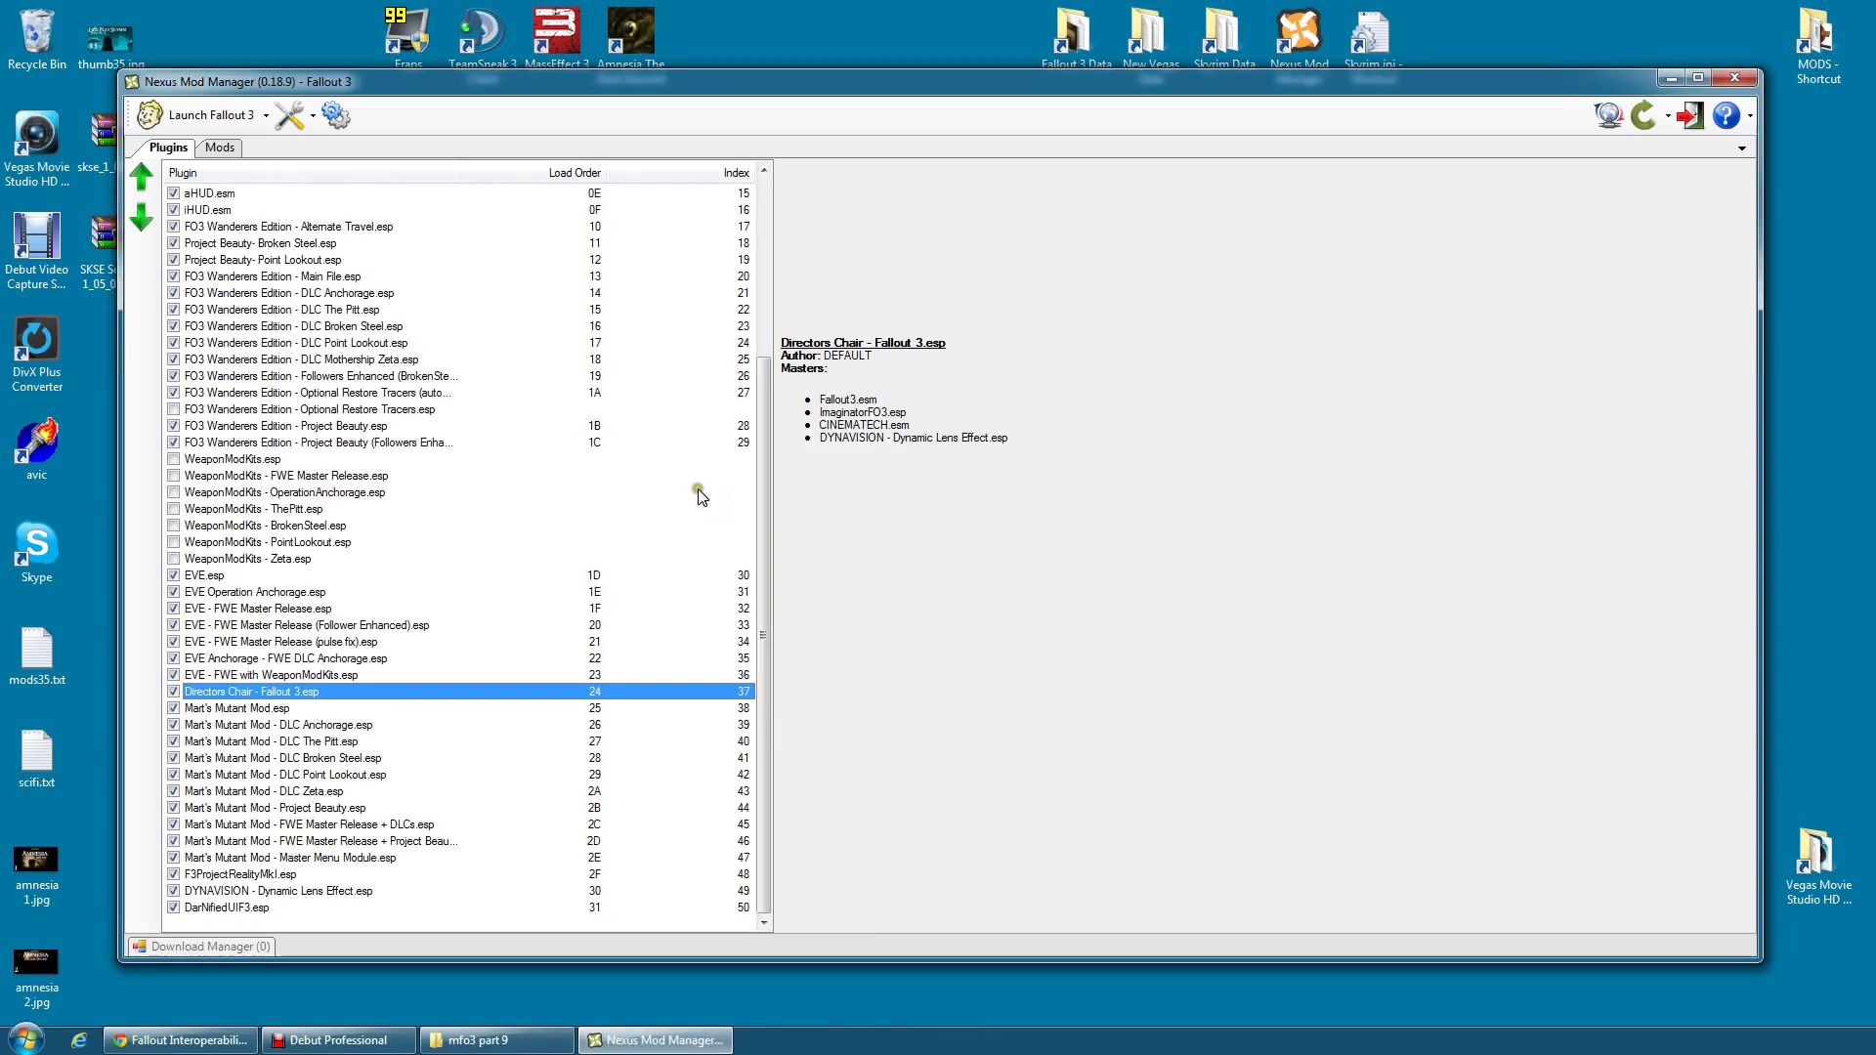
drag(261, 694, 322, 893)
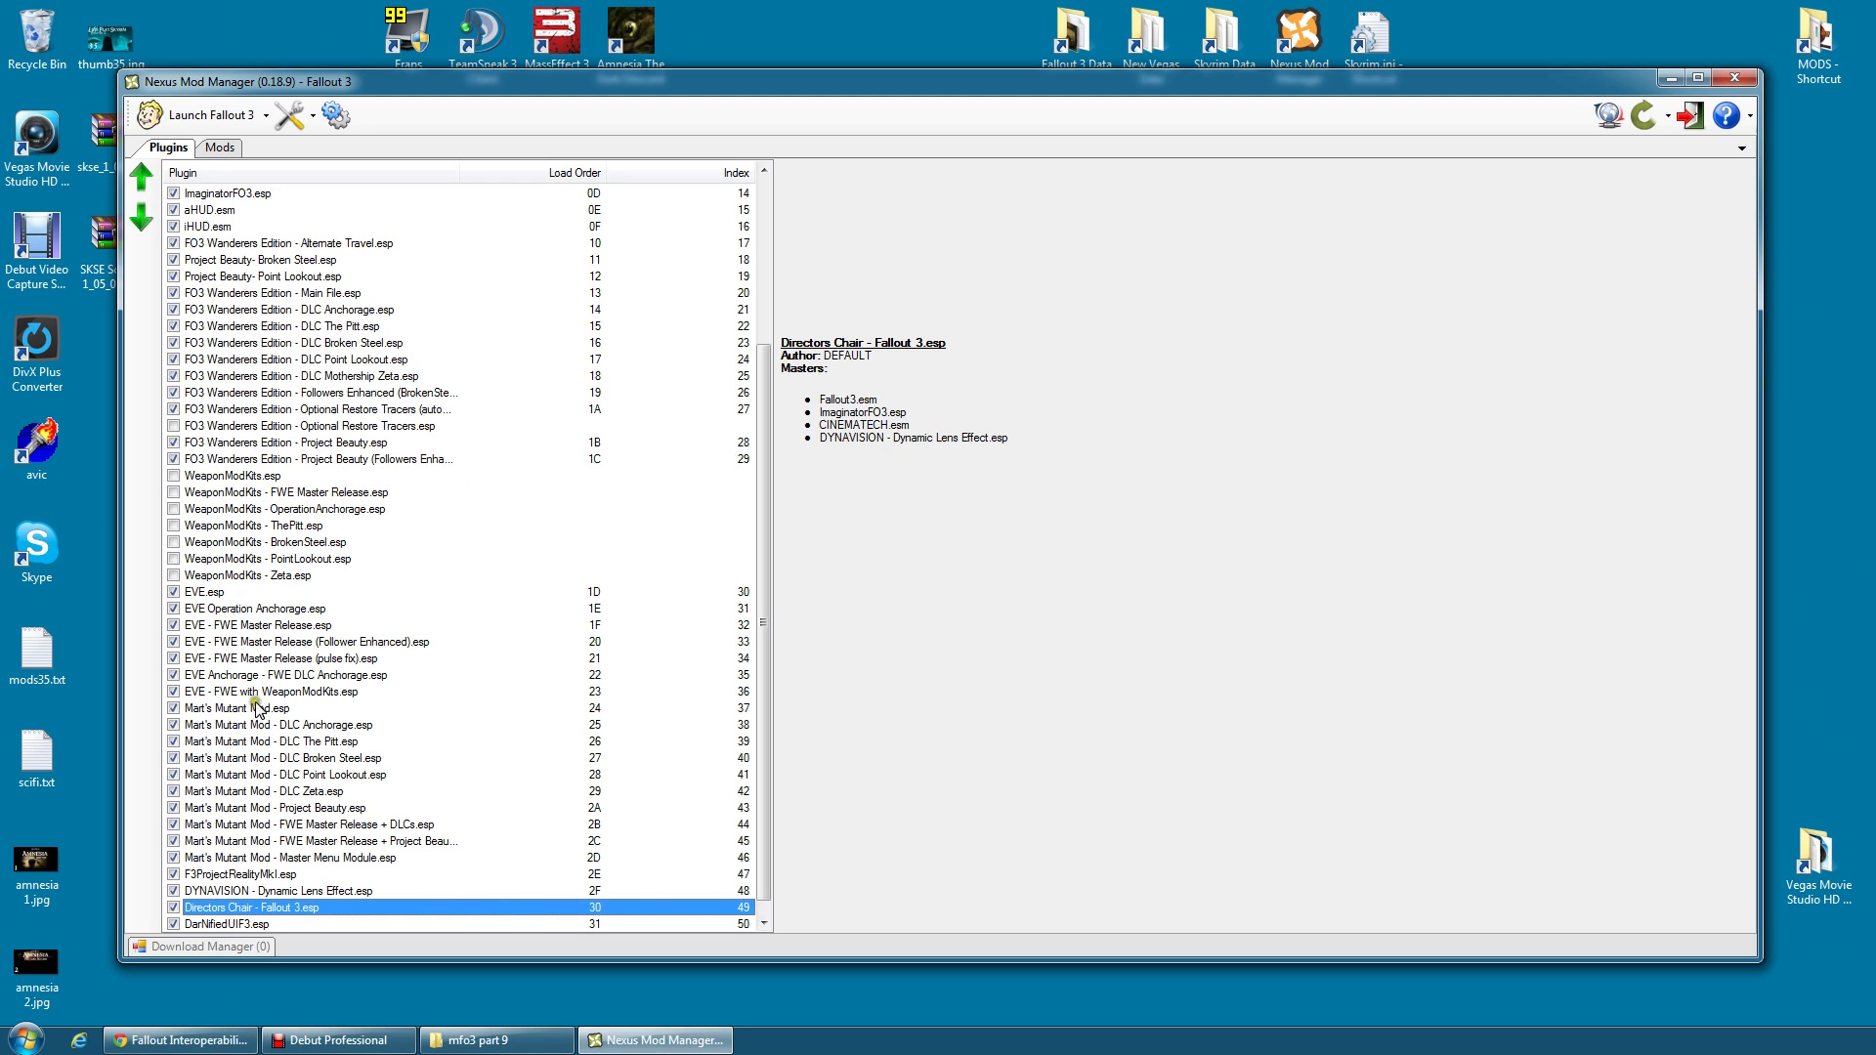
click(227, 475)
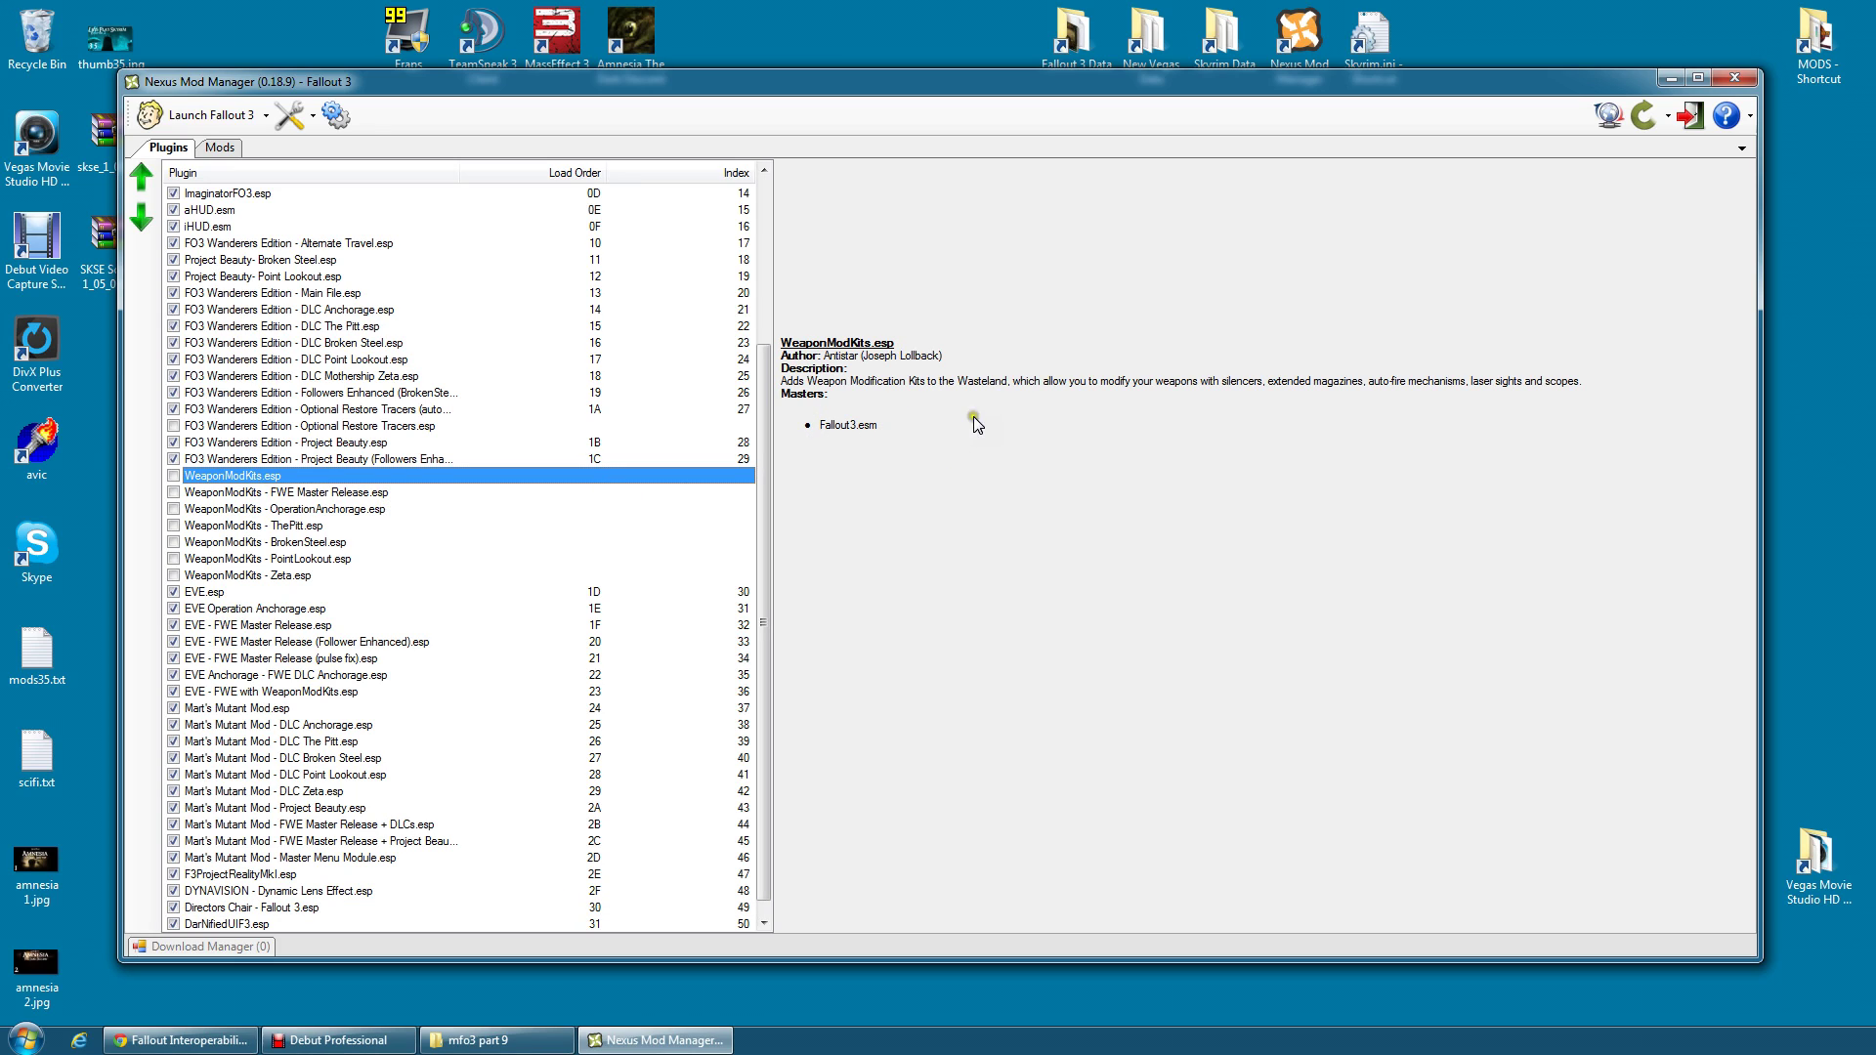
click(1734, 77)
Move WeaponModKits.esp out of the Fallout 3 Data folder onto the desktop and close the folder
double_click(1075, 37)
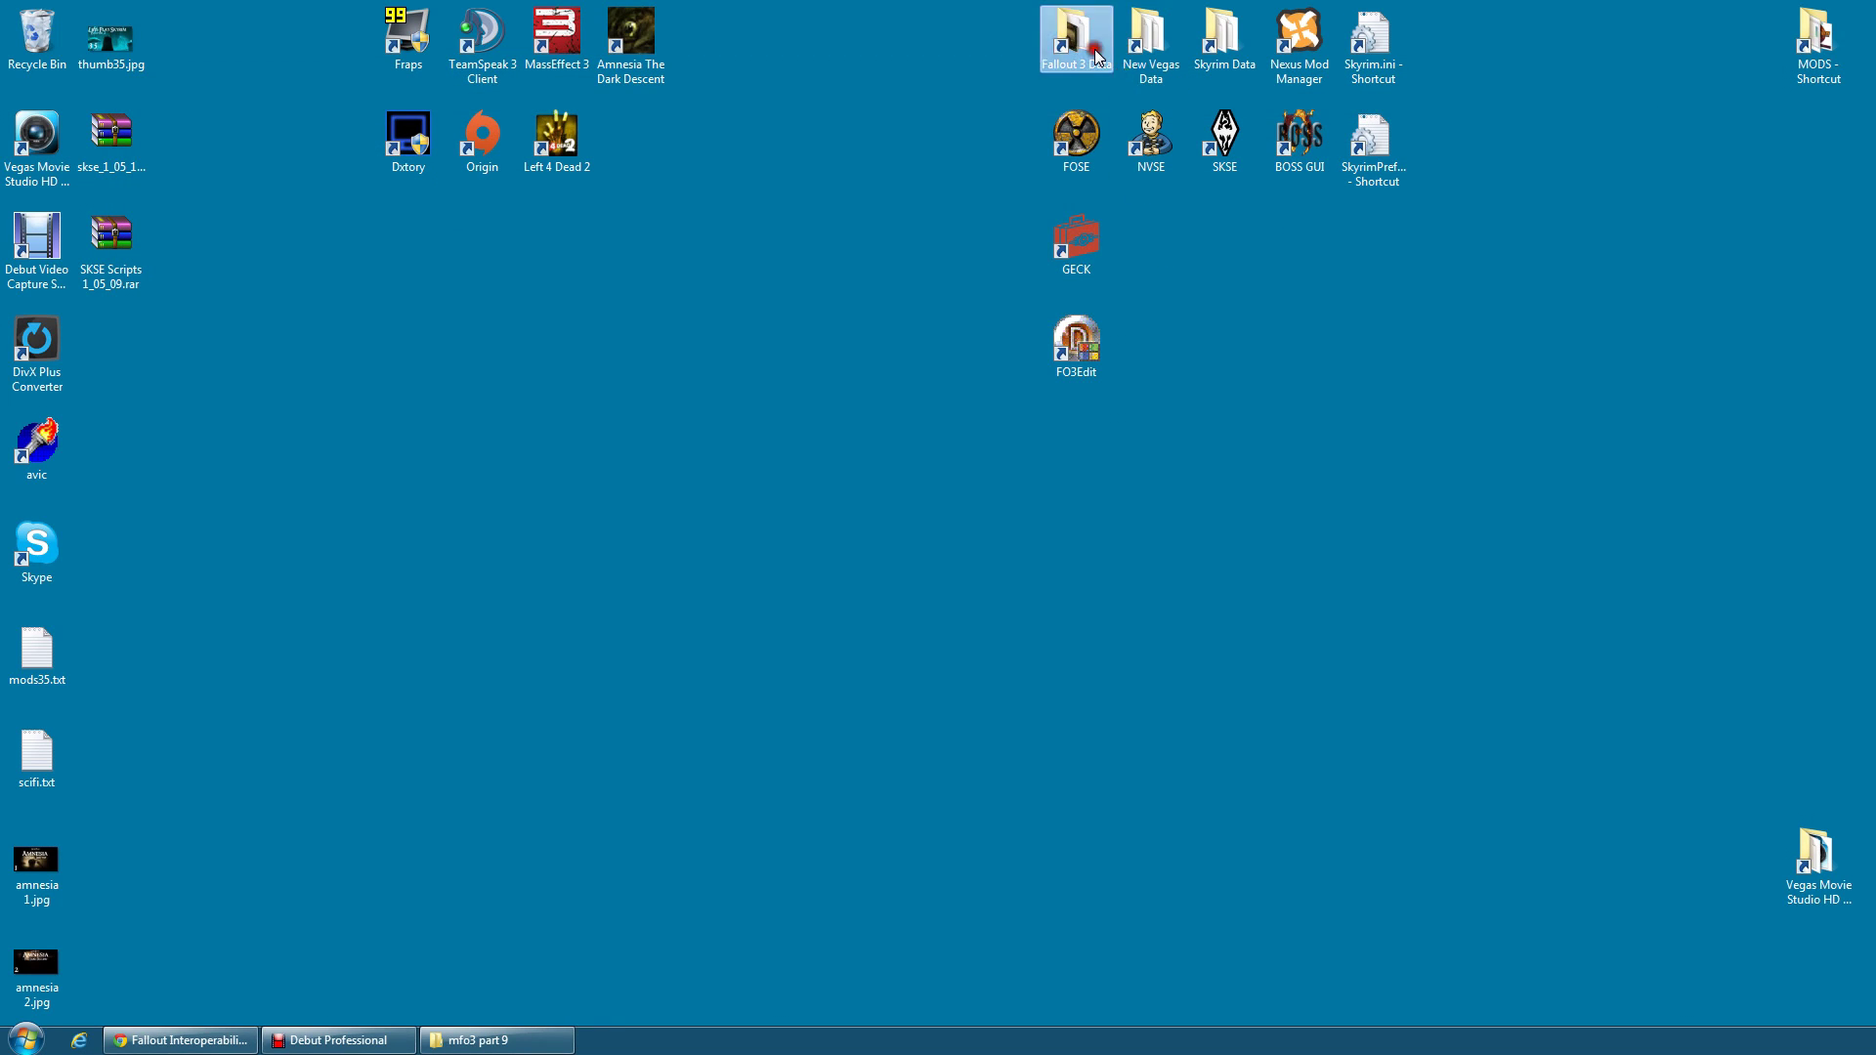
scroll(640, 484, down, 5)
scroll(645, 484, down, 20)
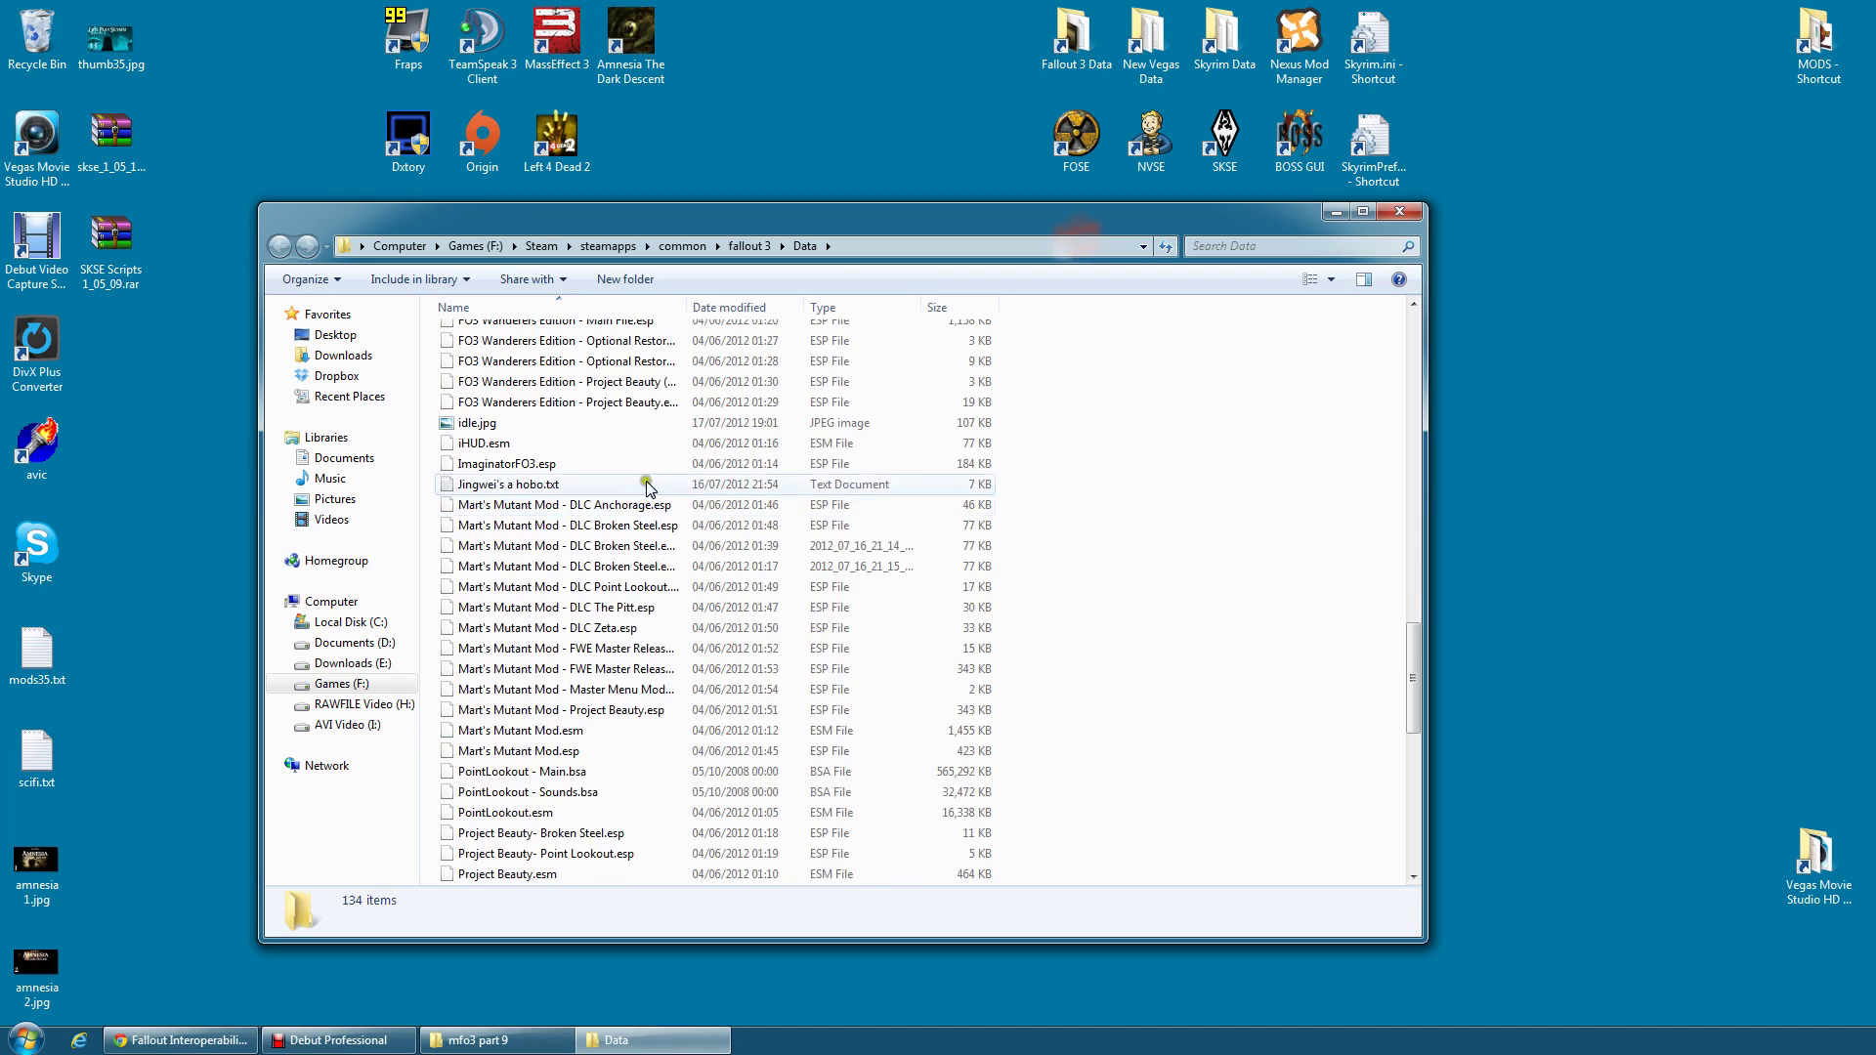
scroll(655, 508, down, 2)
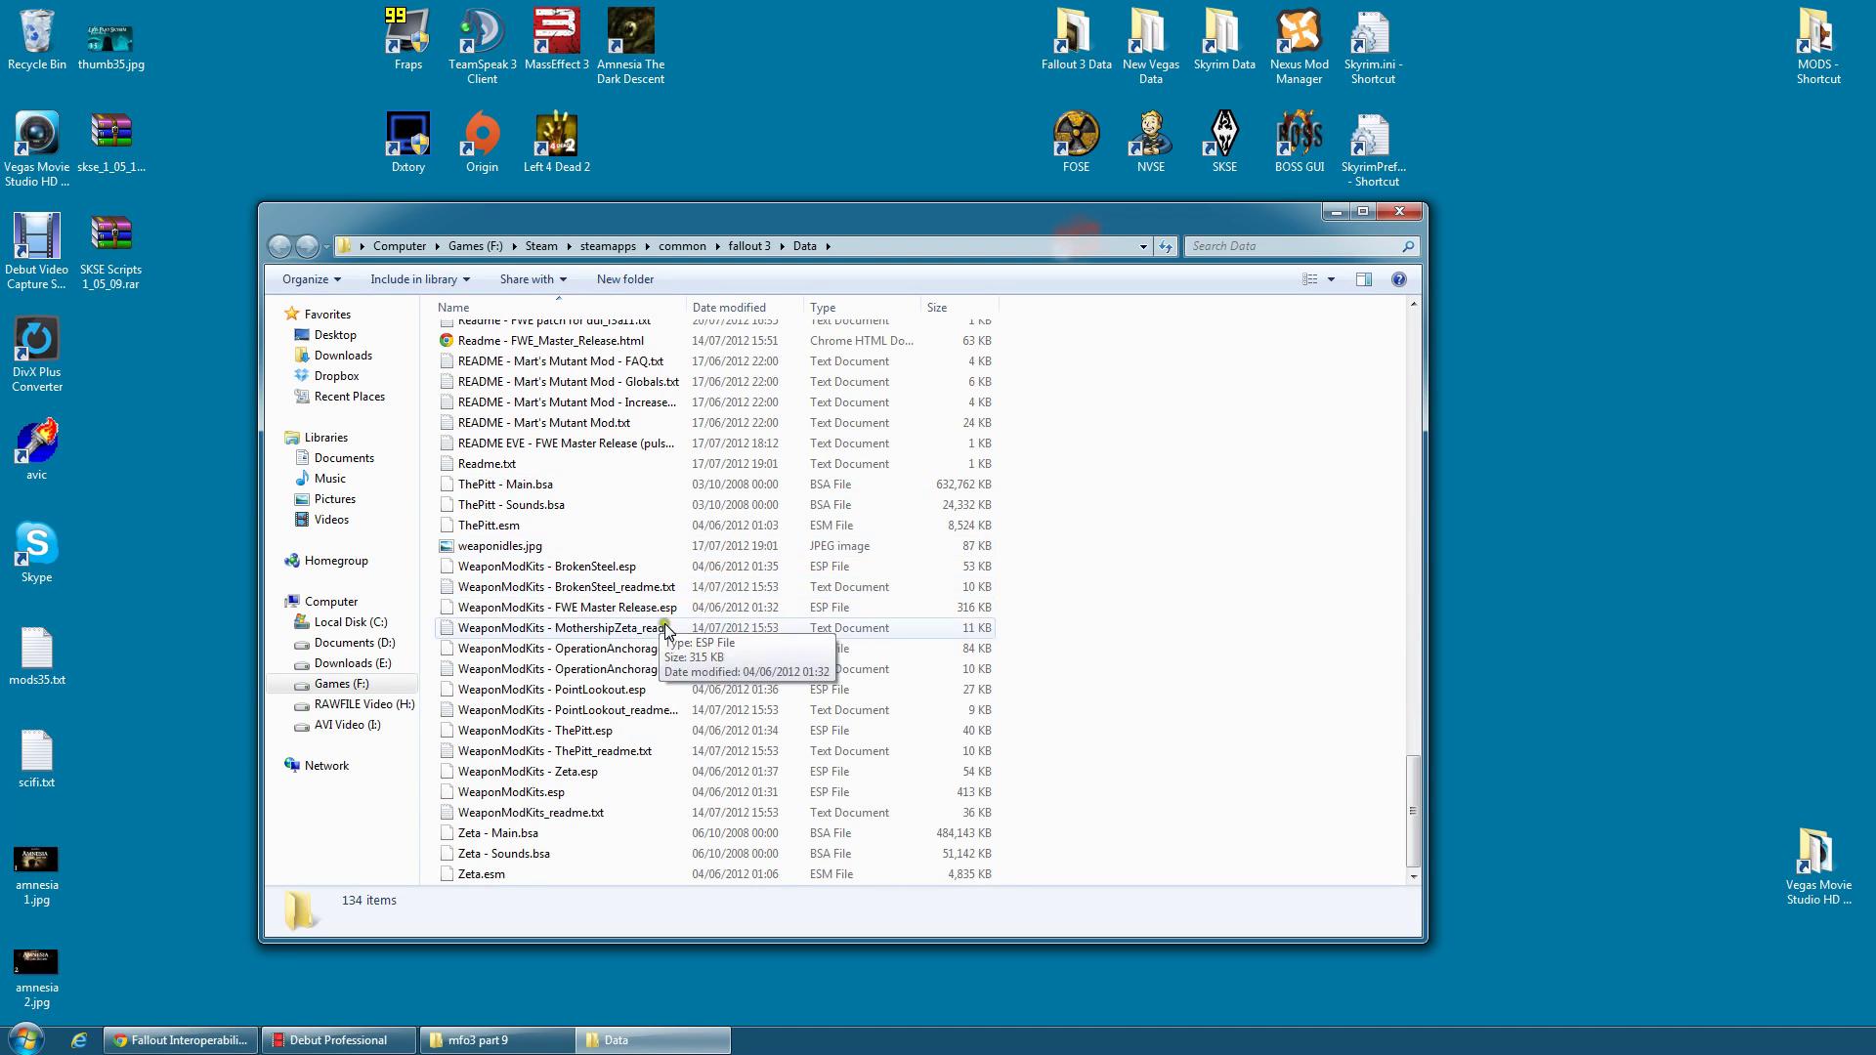
click(543, 797)
right_click(532, 793)
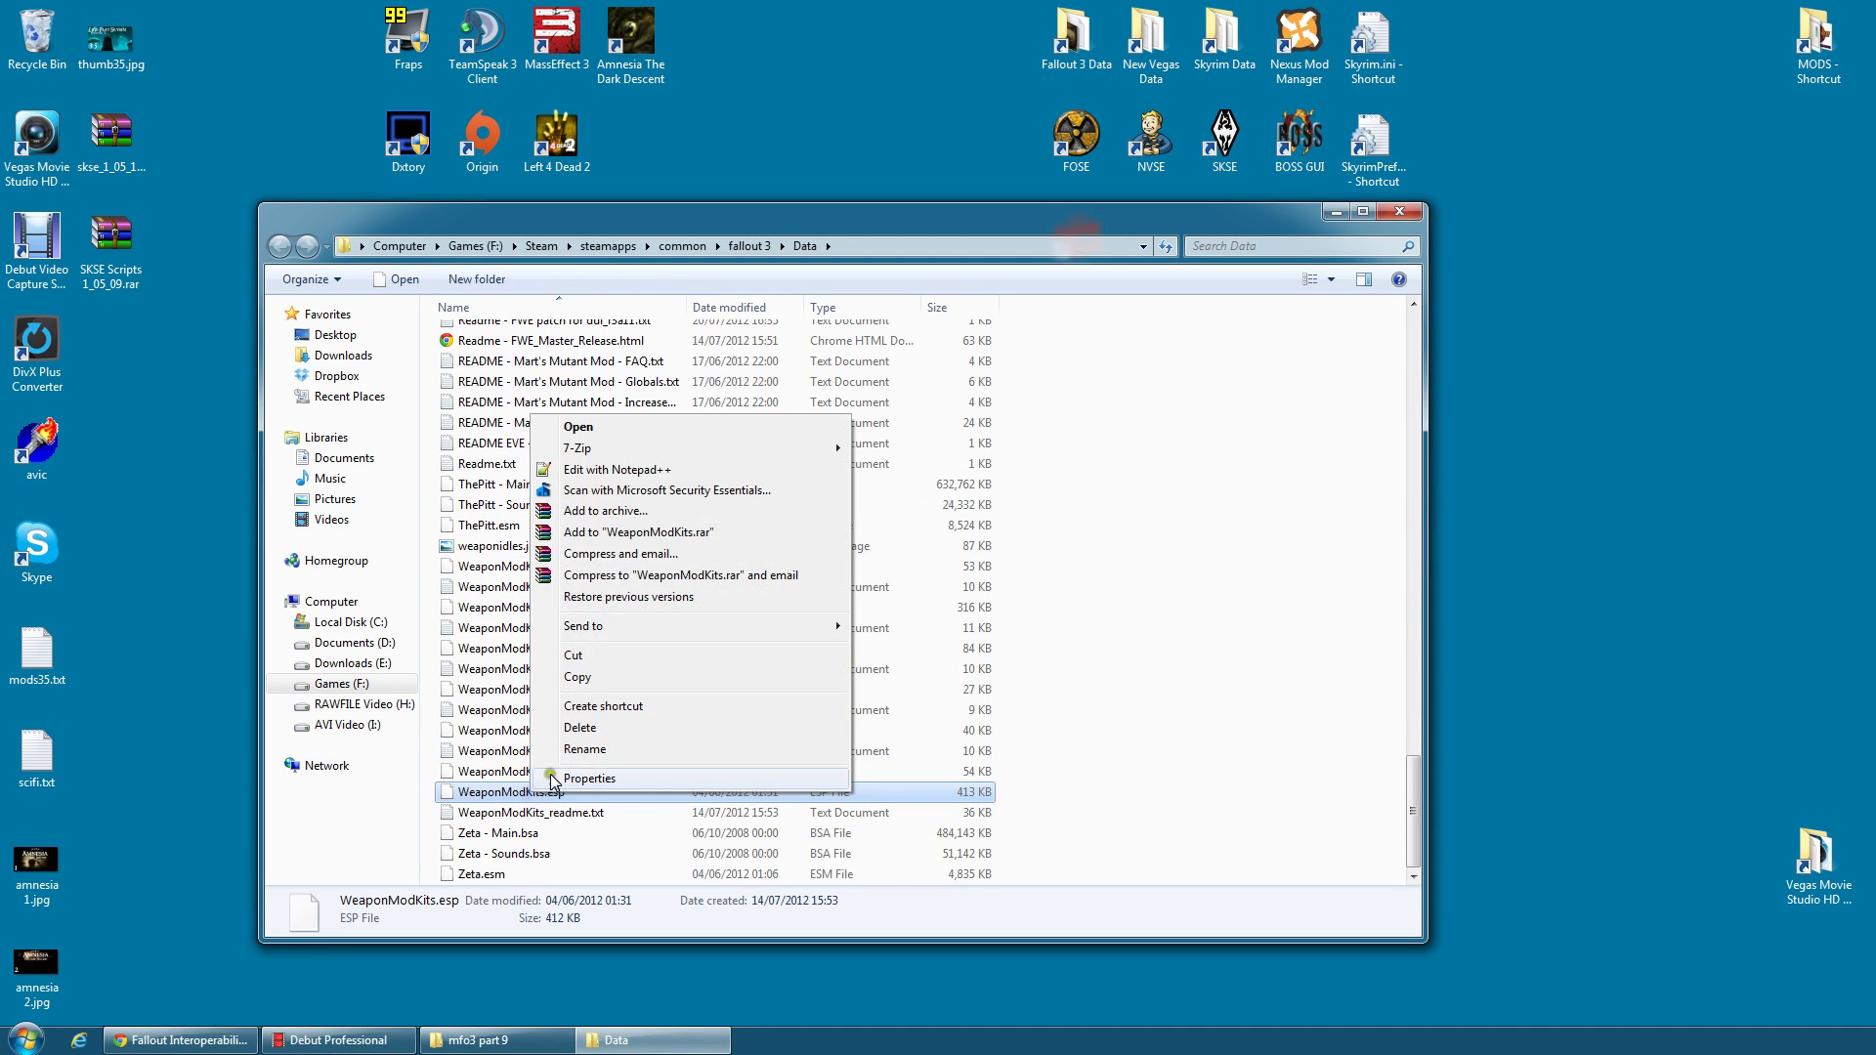
click(583, 656)
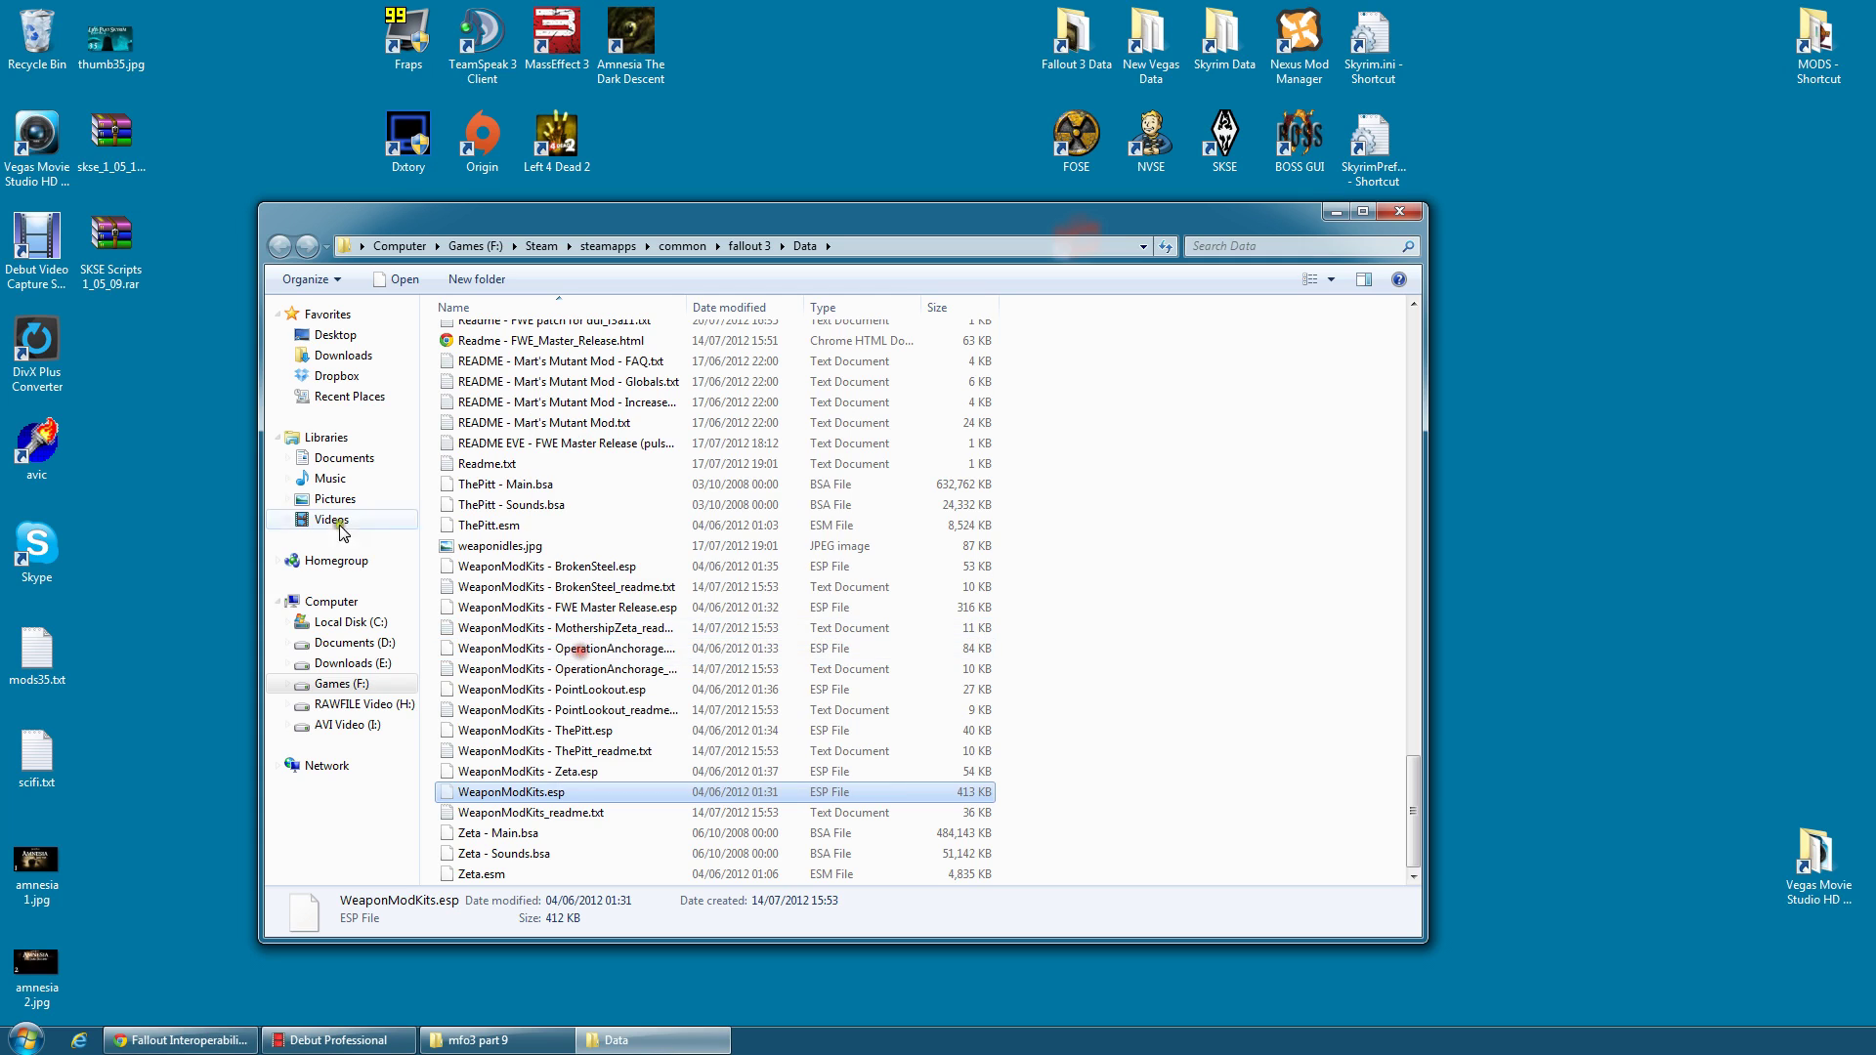
right_click(169, 404)
click(220, 491)
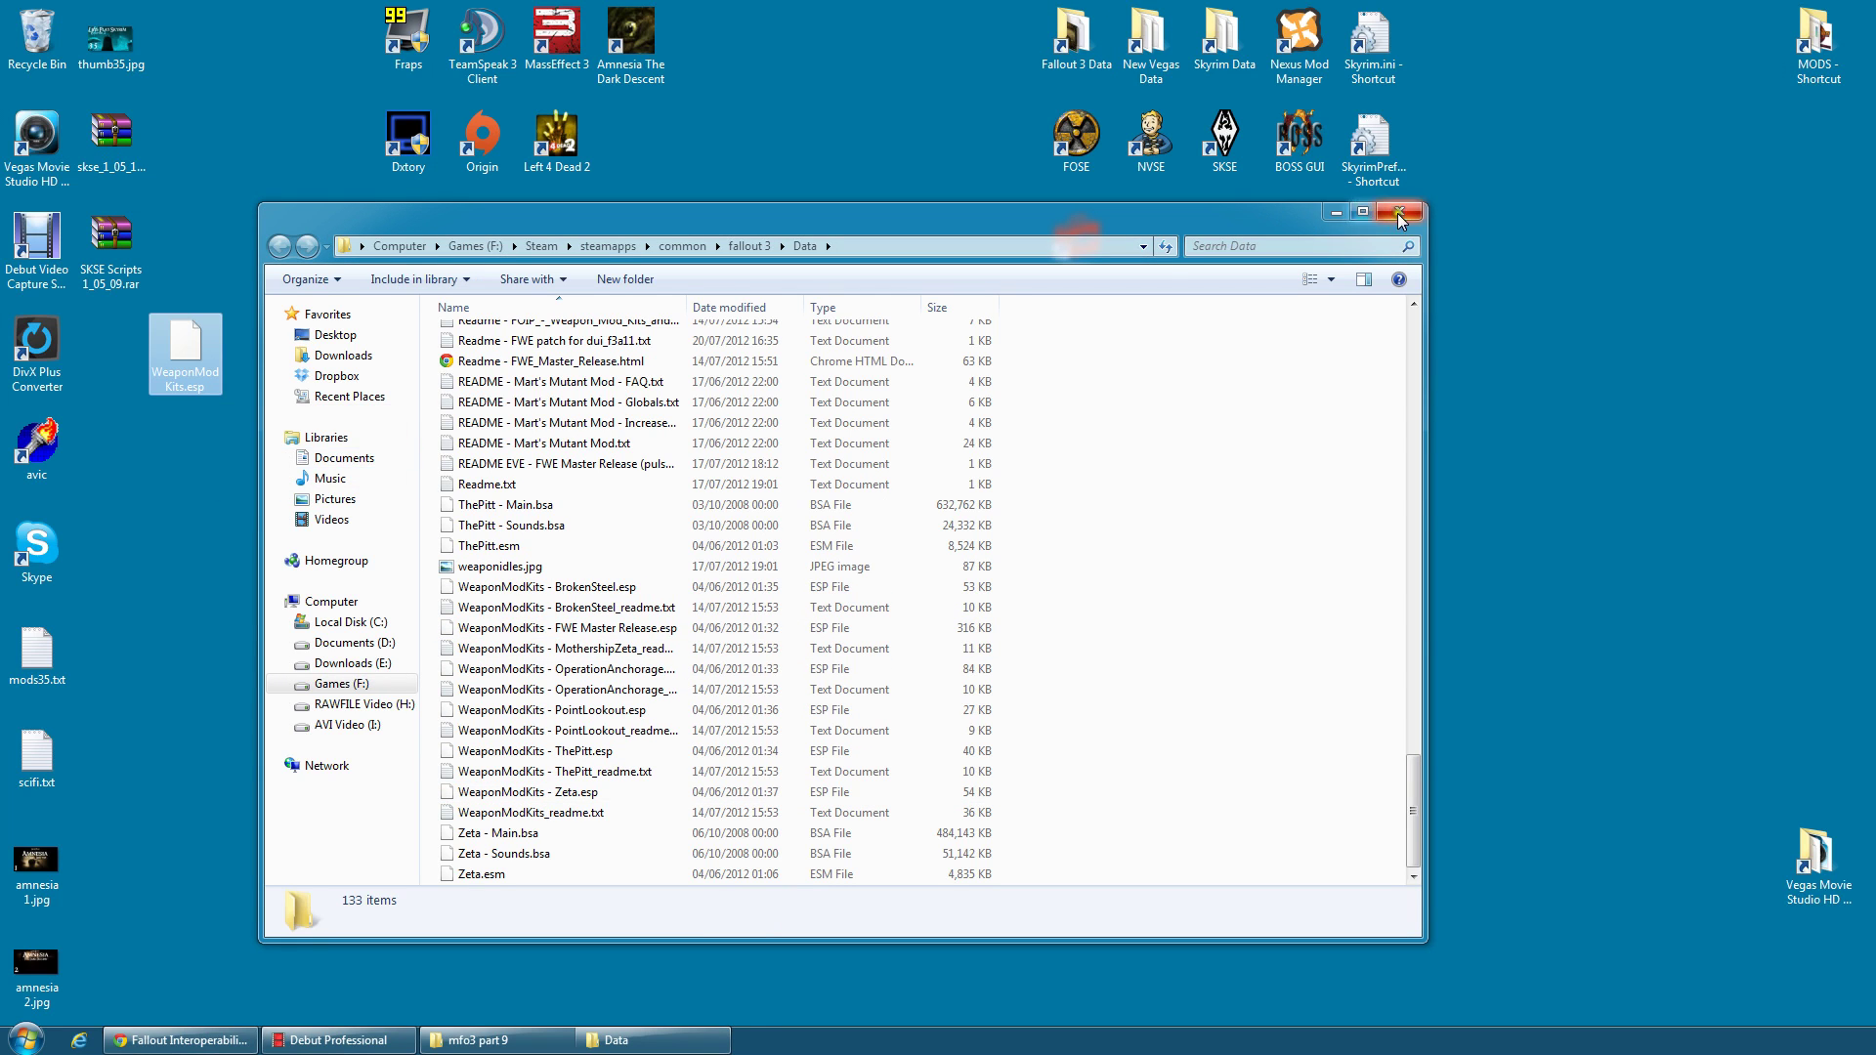
click(1399, 211)
Relaunch FO3Edit, look through the plugin selection for the WeaponModKits and EVE entries, and load the checked plugins
click(1078, 357)
double_click(1078, 358)
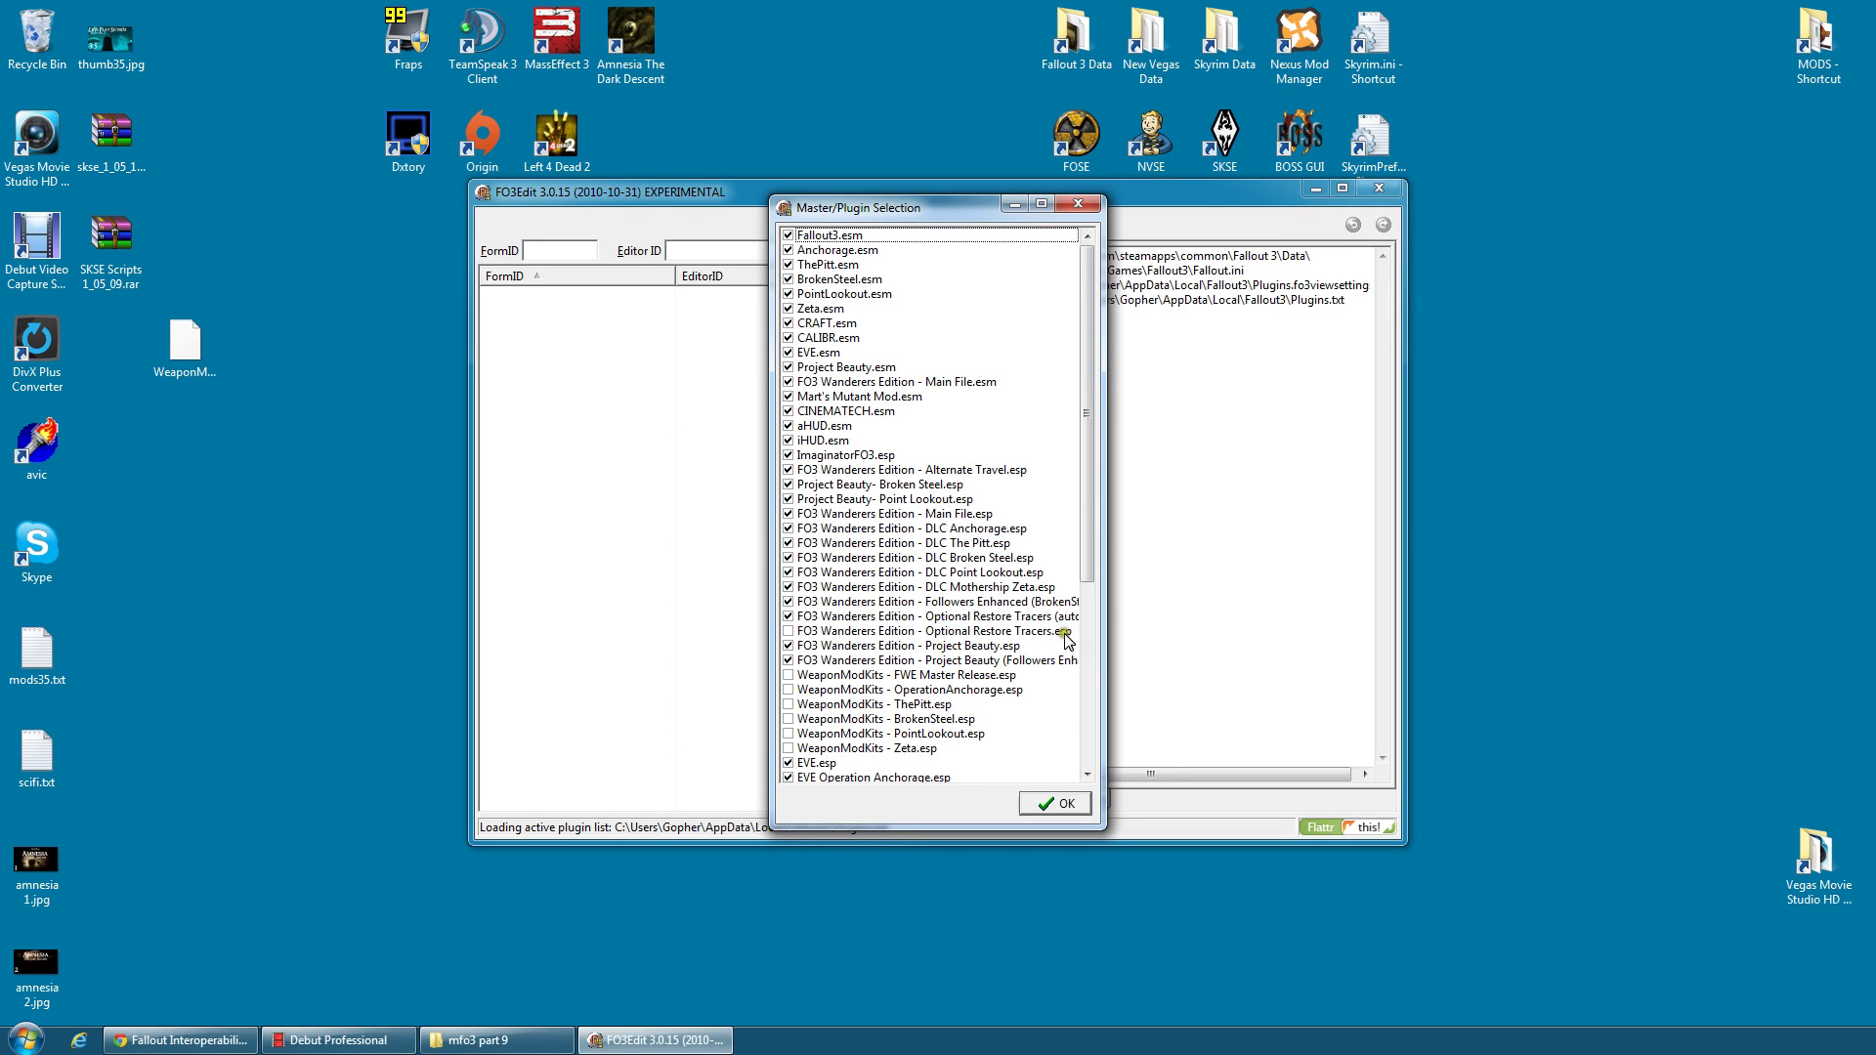
scroll(1094, 635, down, 3)
scroll(1101, 650, down, 1)
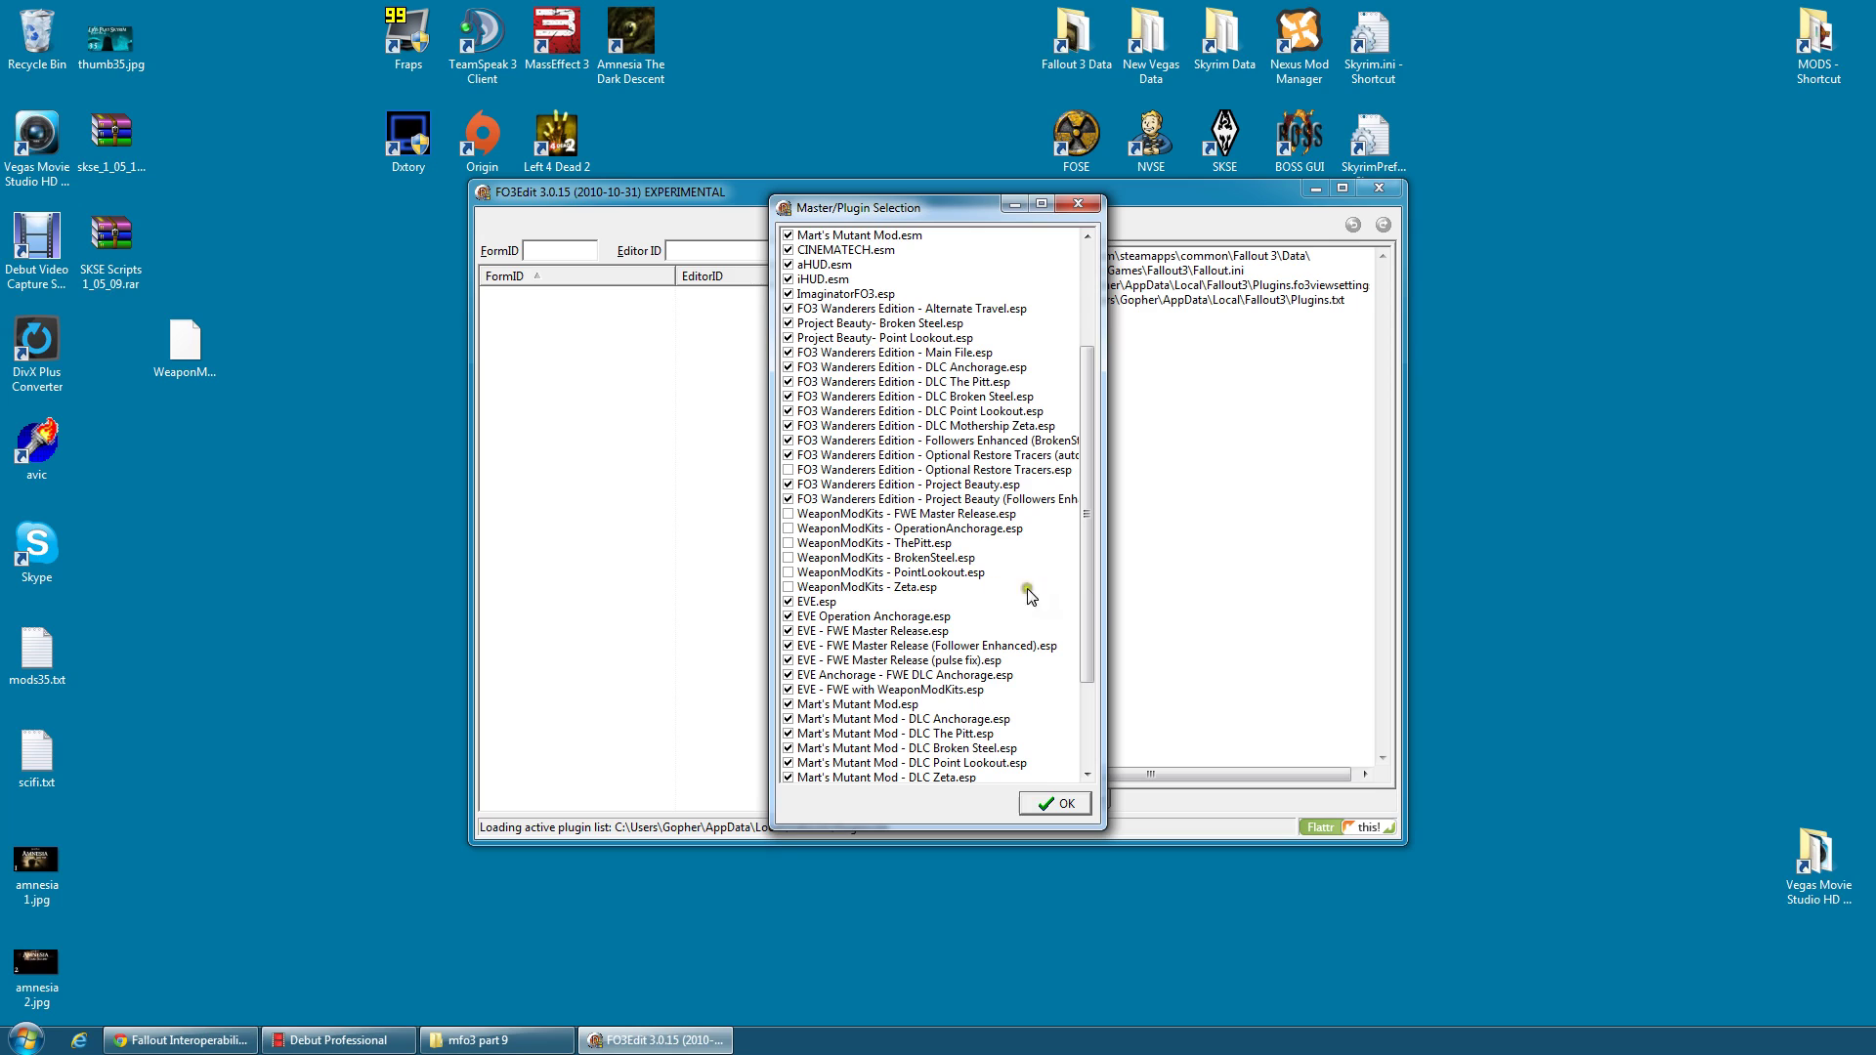
scroll(1094, 564, down, 2)
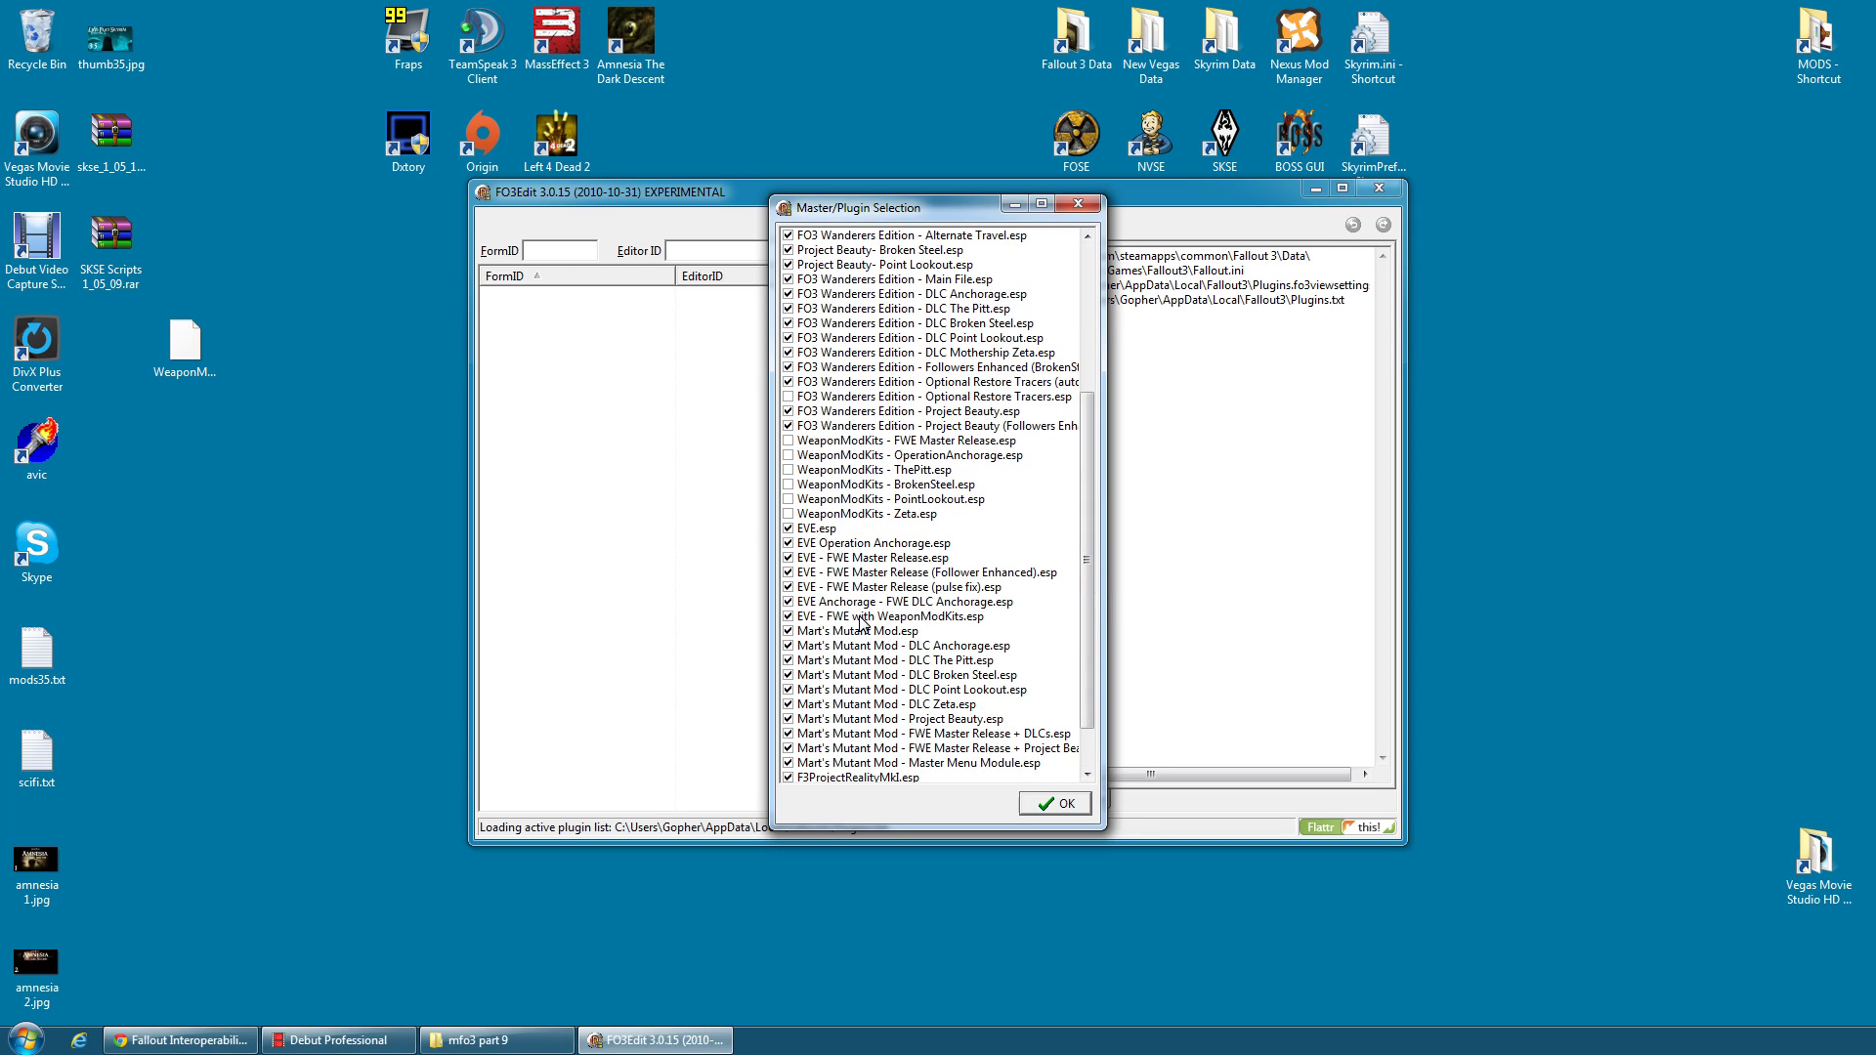
click(1055, 803)
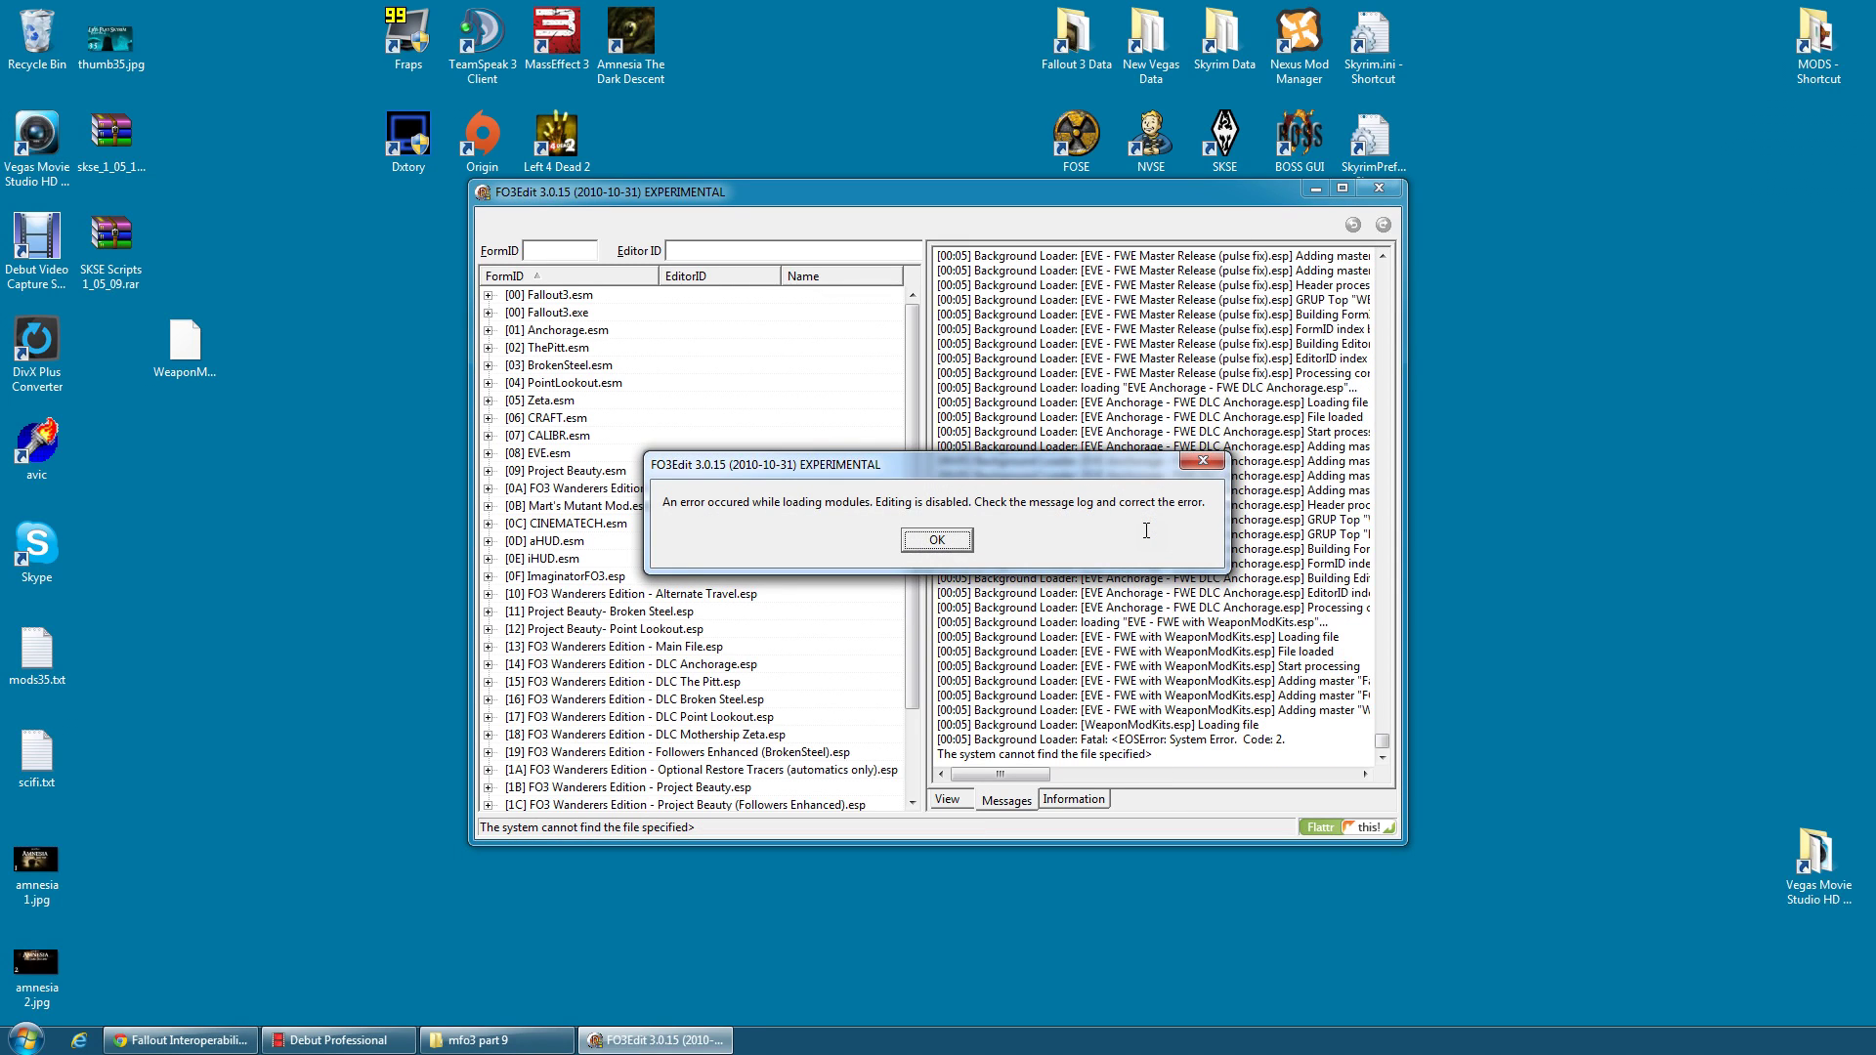
Dismiss the loading error, enlarge the FO3Edit window, and highlight EVE - FWE with WeaponModKits.esp and its WeaponModKits.esp master in the message log
click(937, 540)
drag(859, 203, 557, 95)
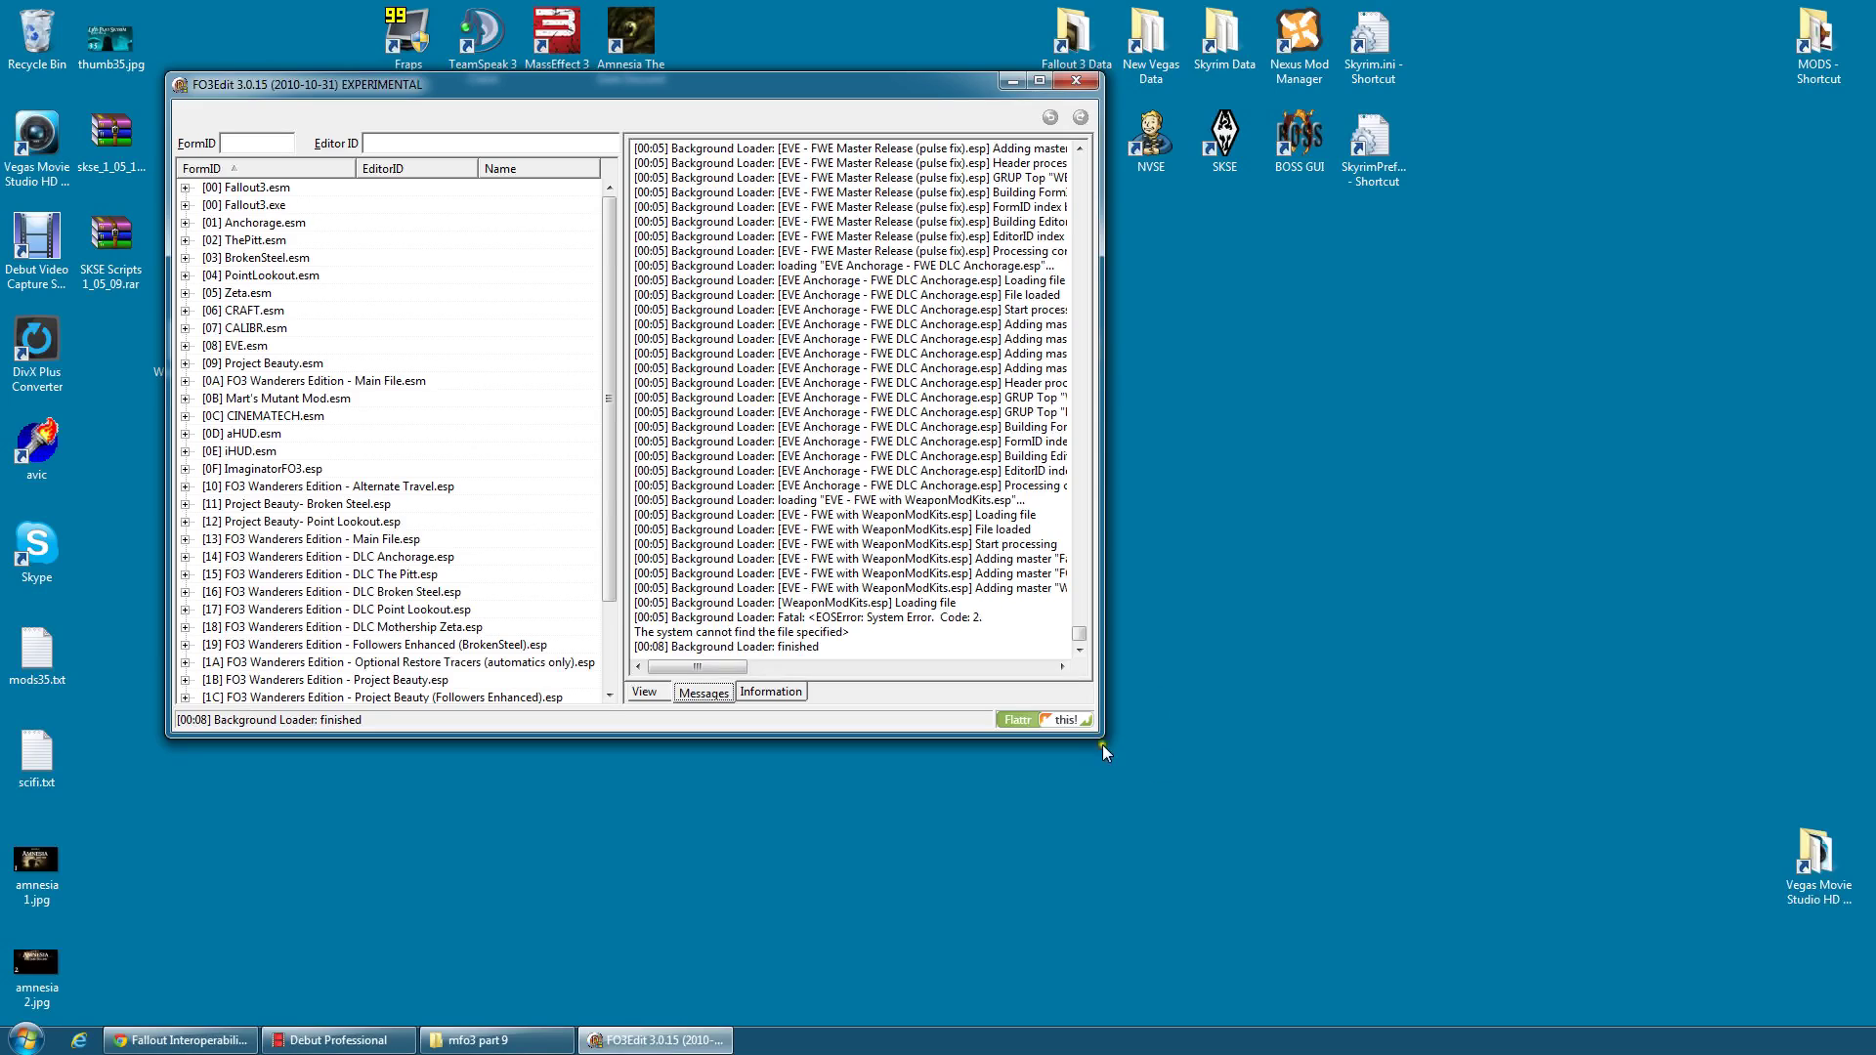
drag(1101, 734, 1647, 888)
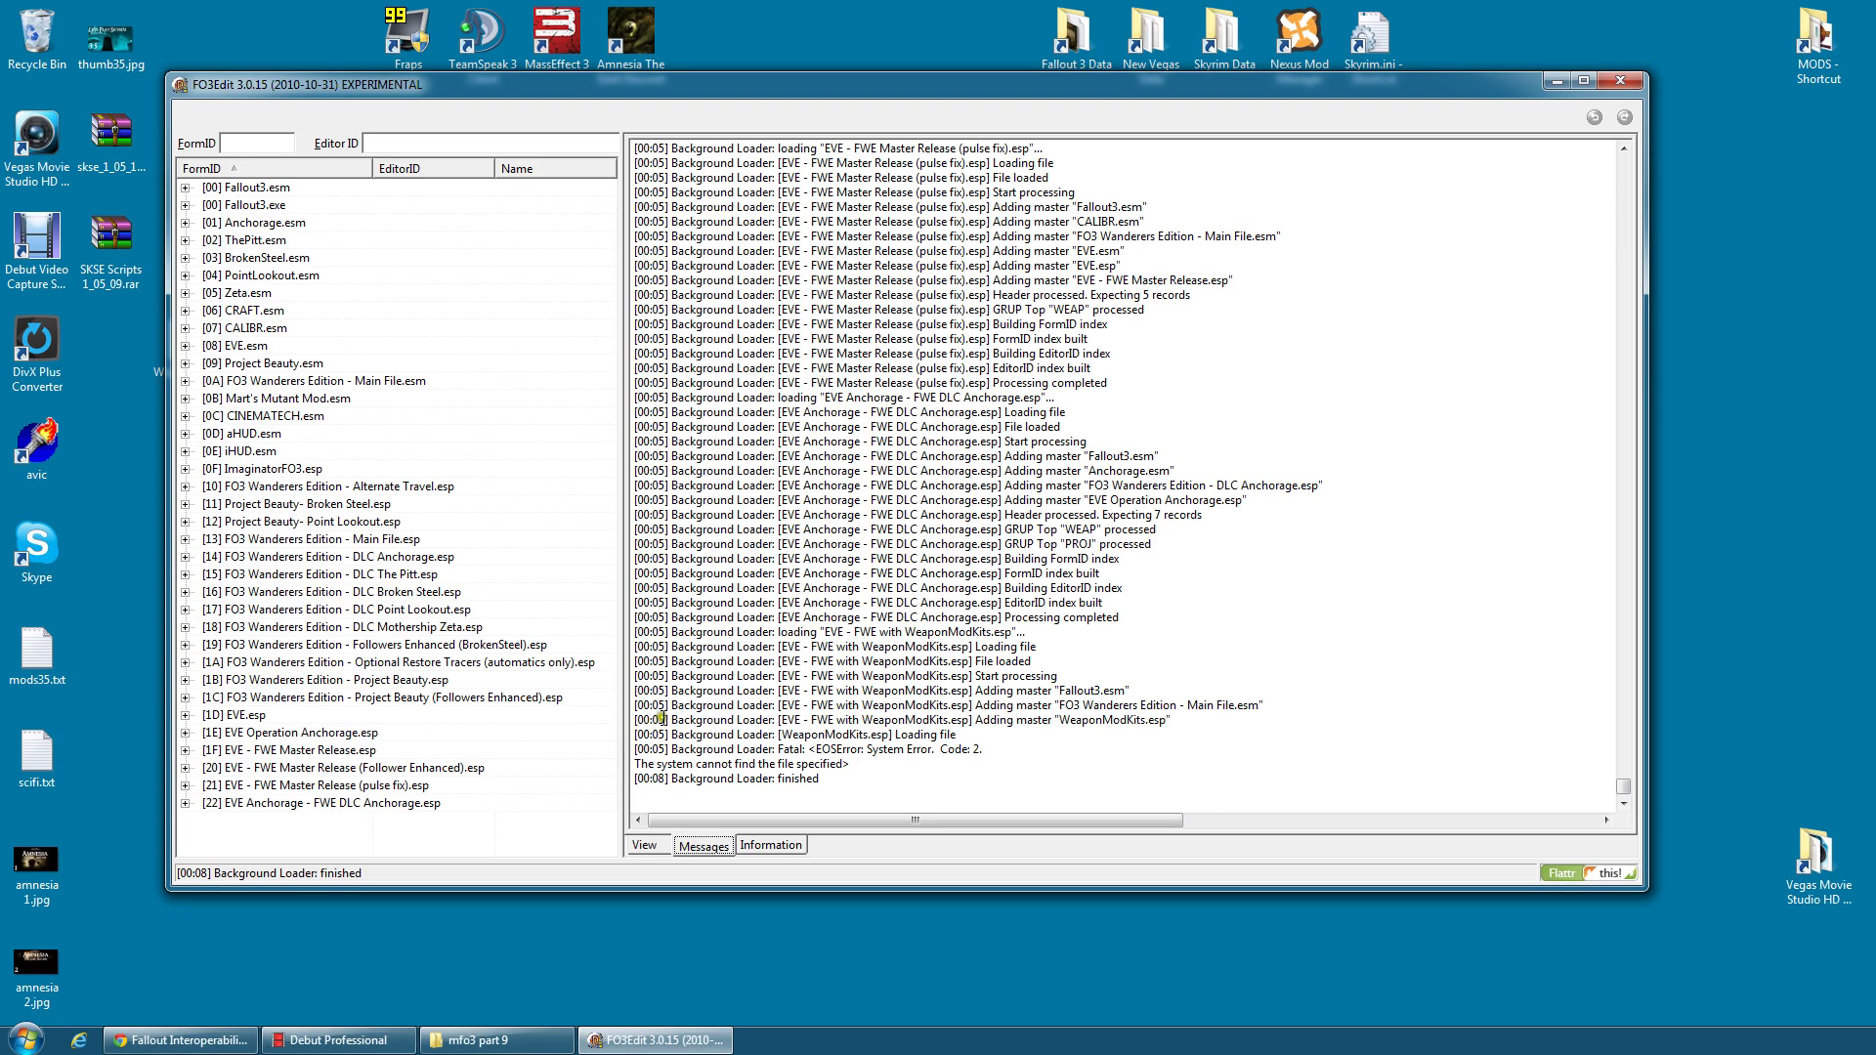
drag(781, 720, 969, 720)
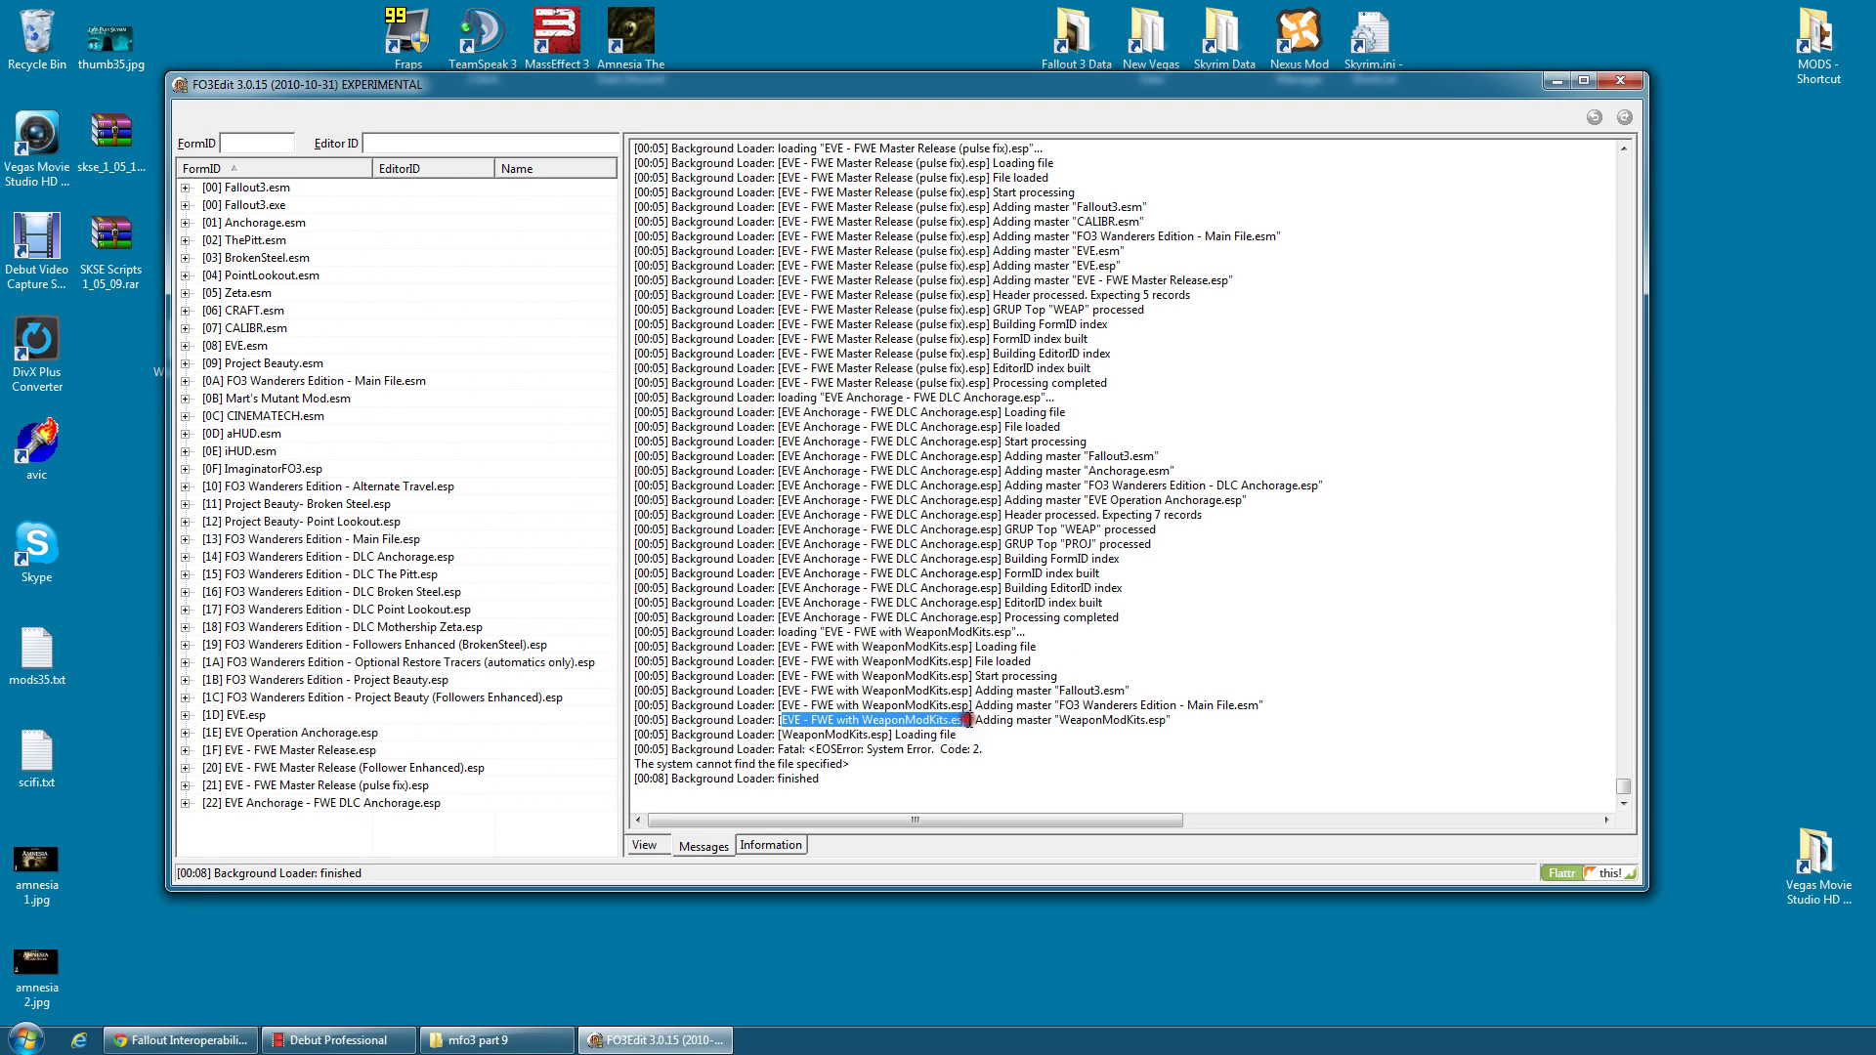
drag(1060, 720, 1166, 719)
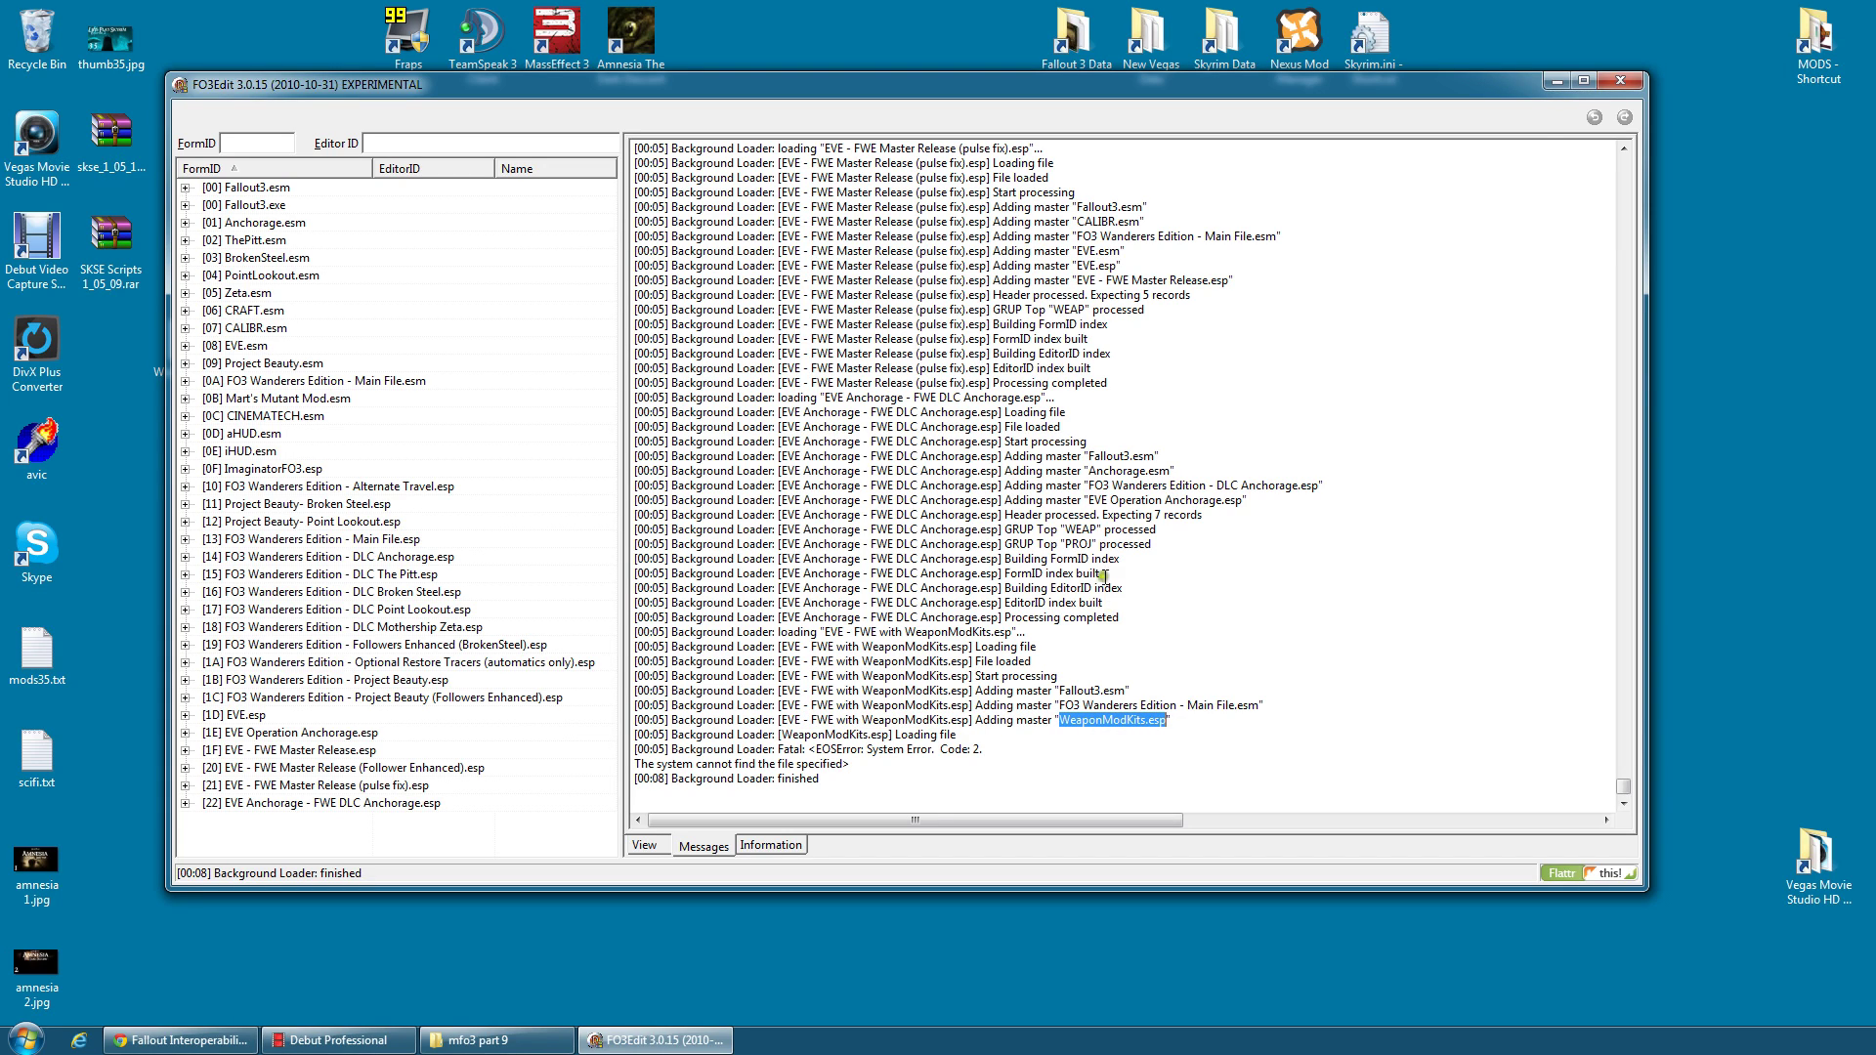
Open Nexus Mod Manager for Fallout 3 and deactivate EVE - FWE with WeaponModKits.esp
click(1294, 58)
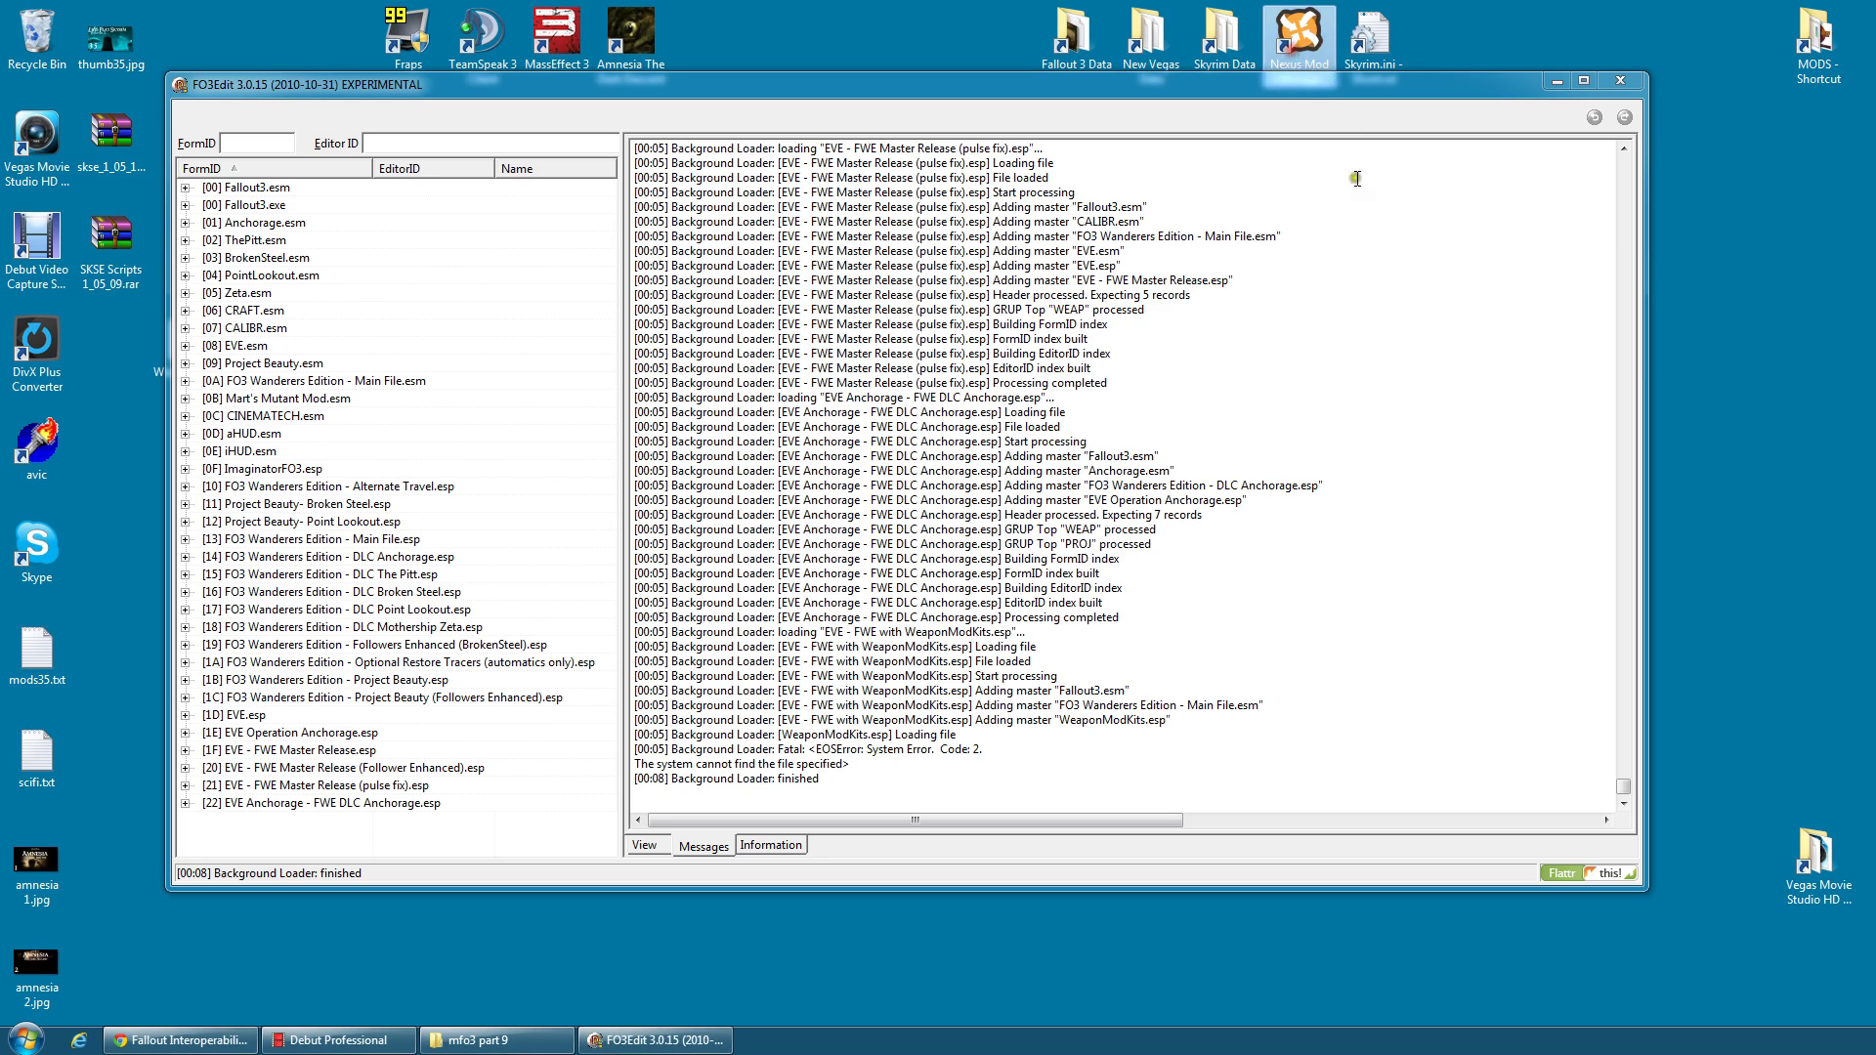
click(1082, 674)
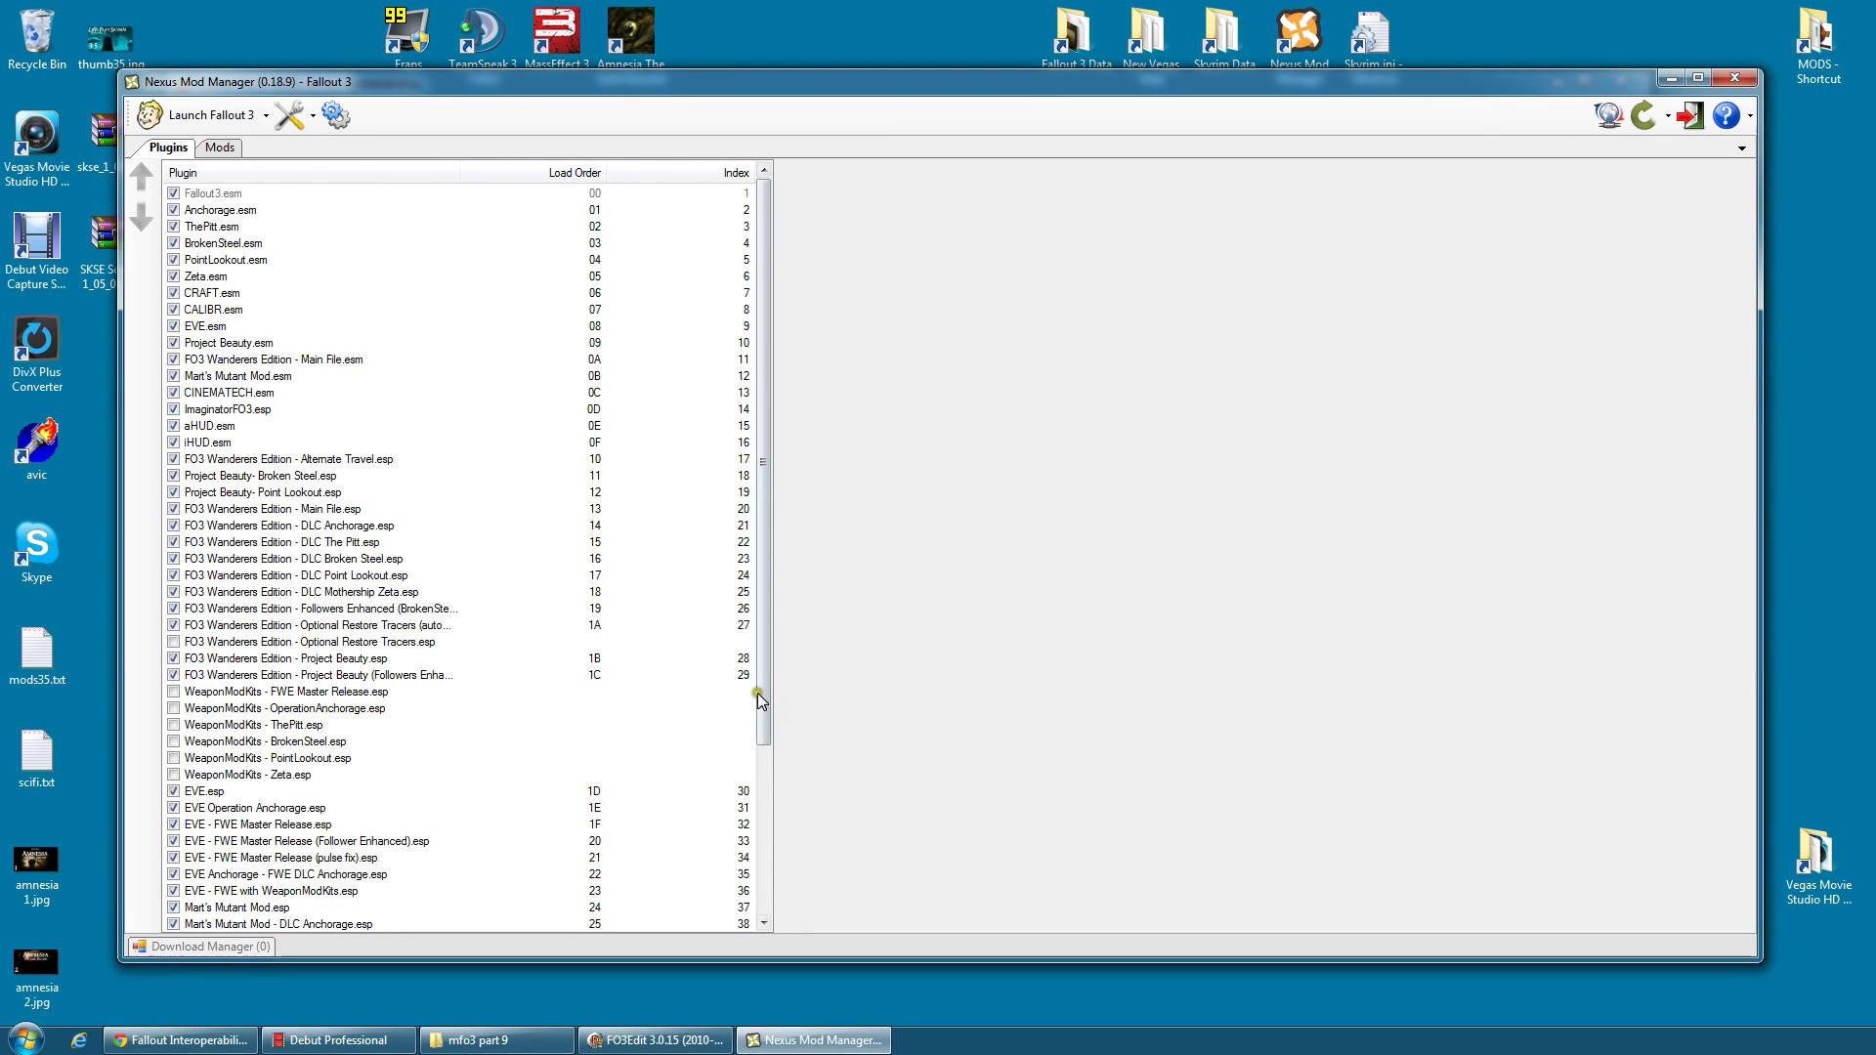
drag(760, 698, 723, 754)
click(173, 824)
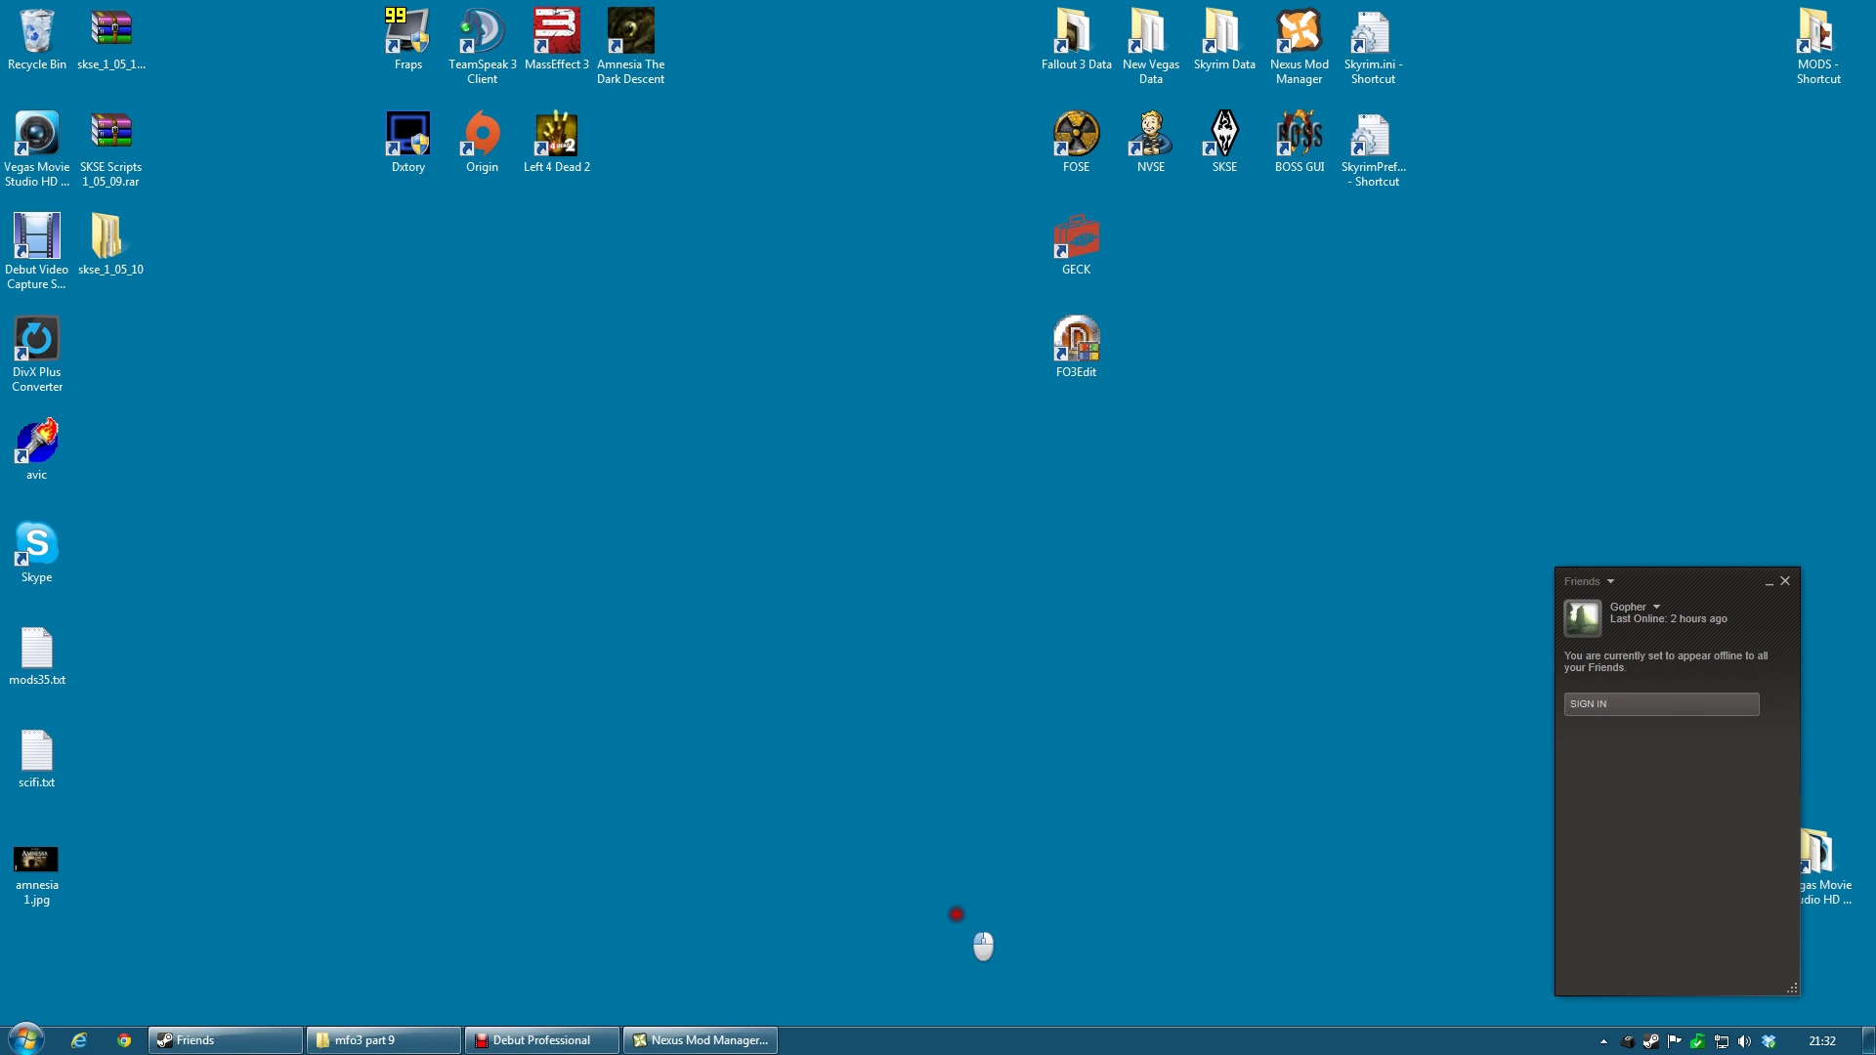
Restore the Nexus Mod Manager window and view the masters of EVE - FWE with WeaponModKits.esp in the plugin list
click(701, 1040)
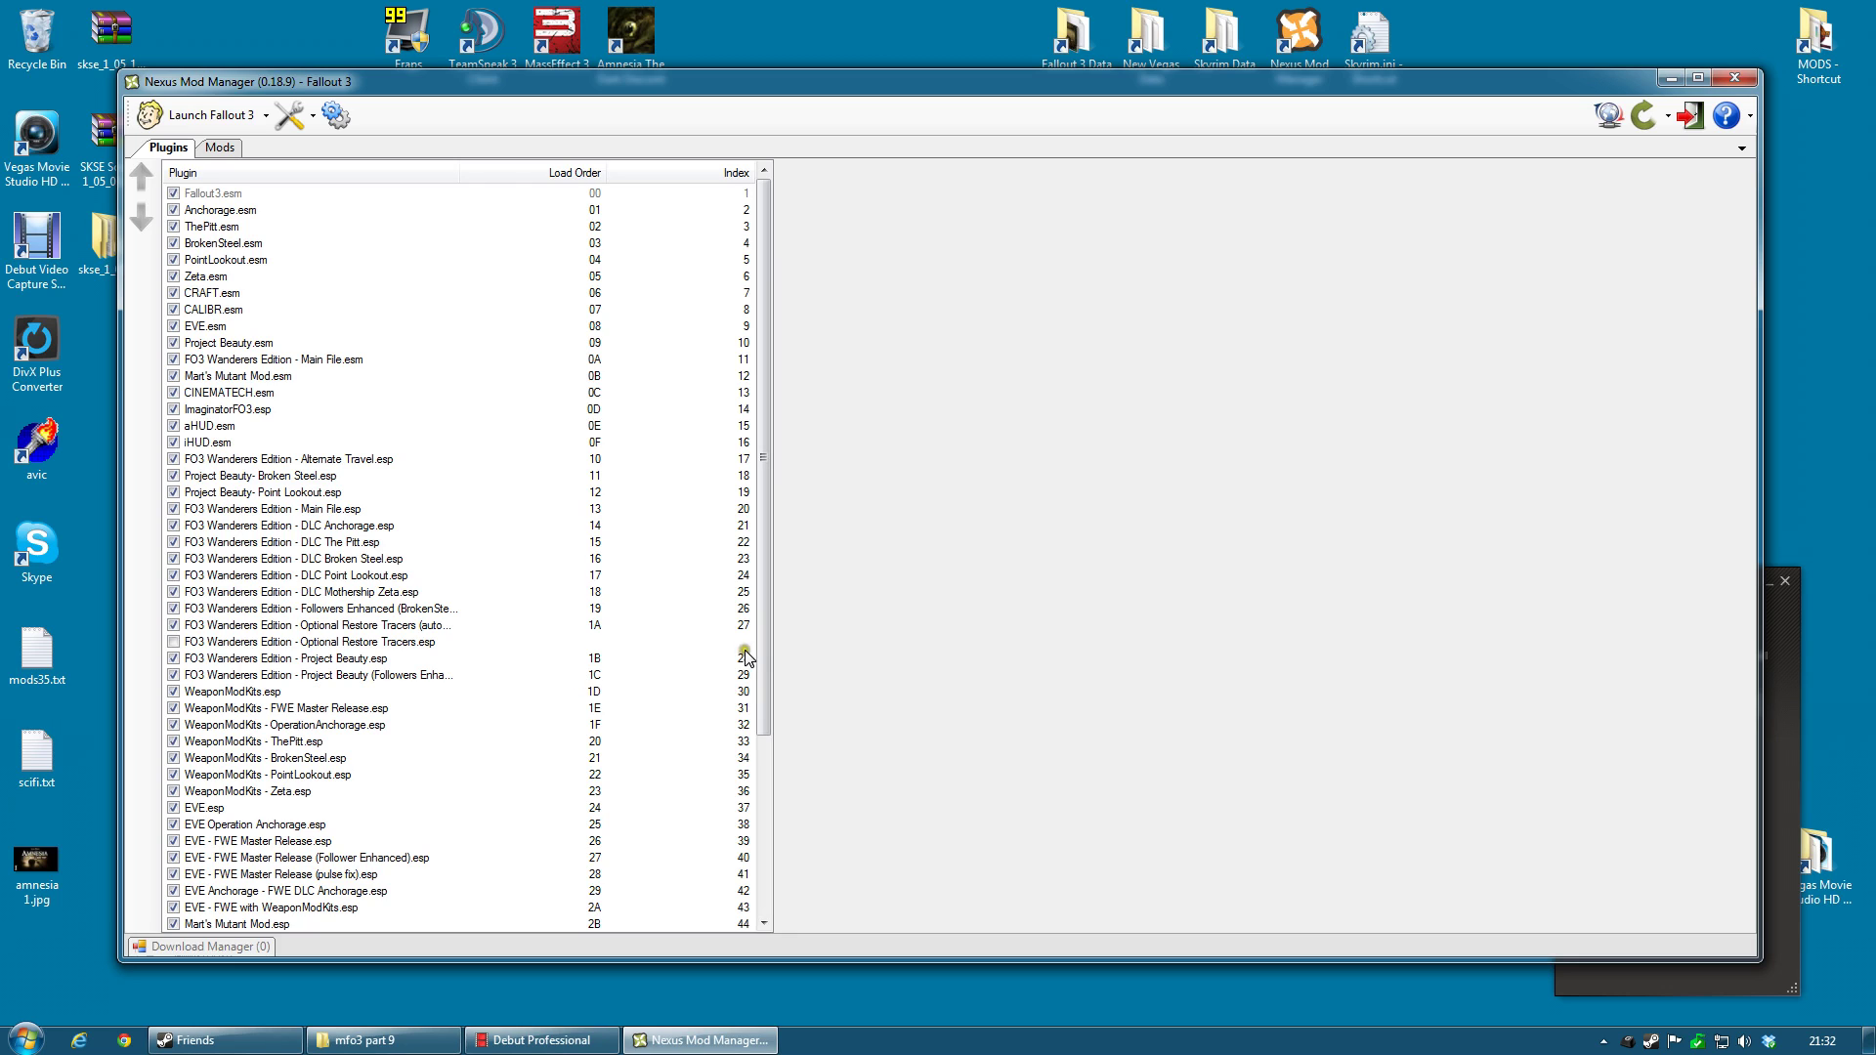
scroll(765, 654, down, 1)
drag(765, 653, 778, 810)
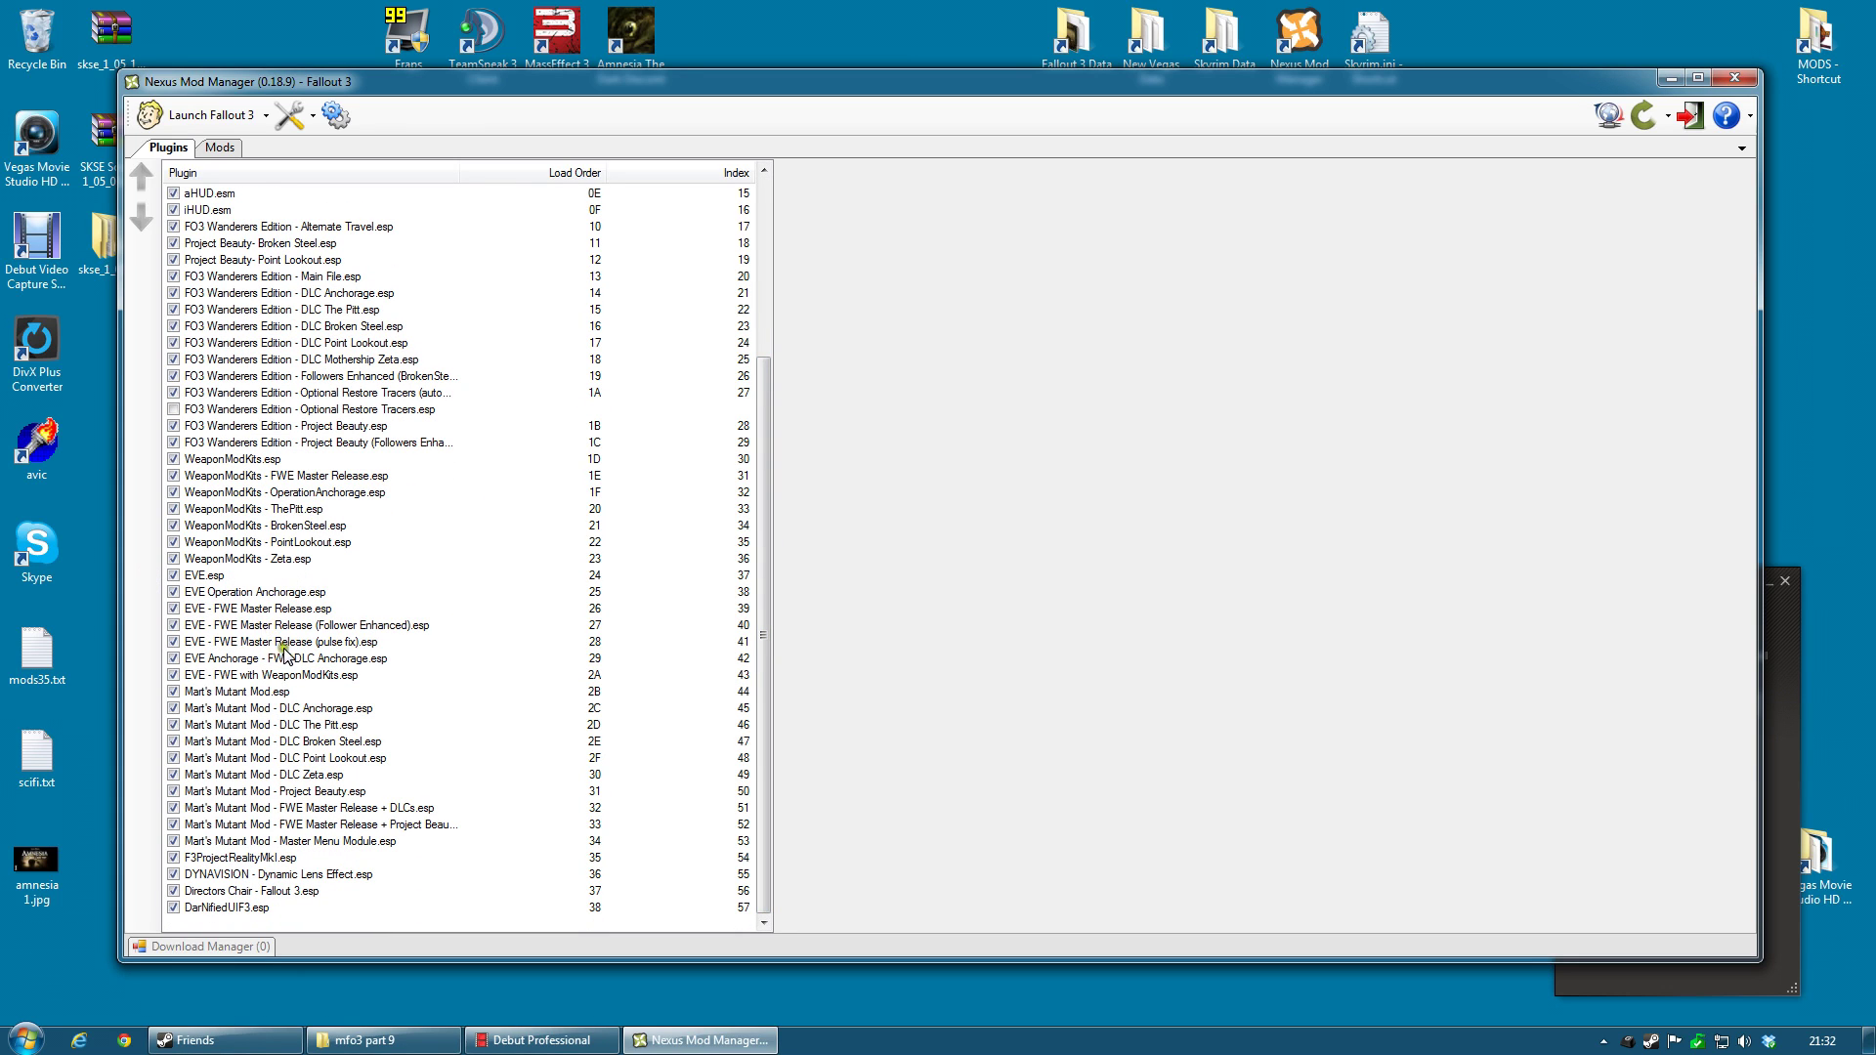
click(207, 674)
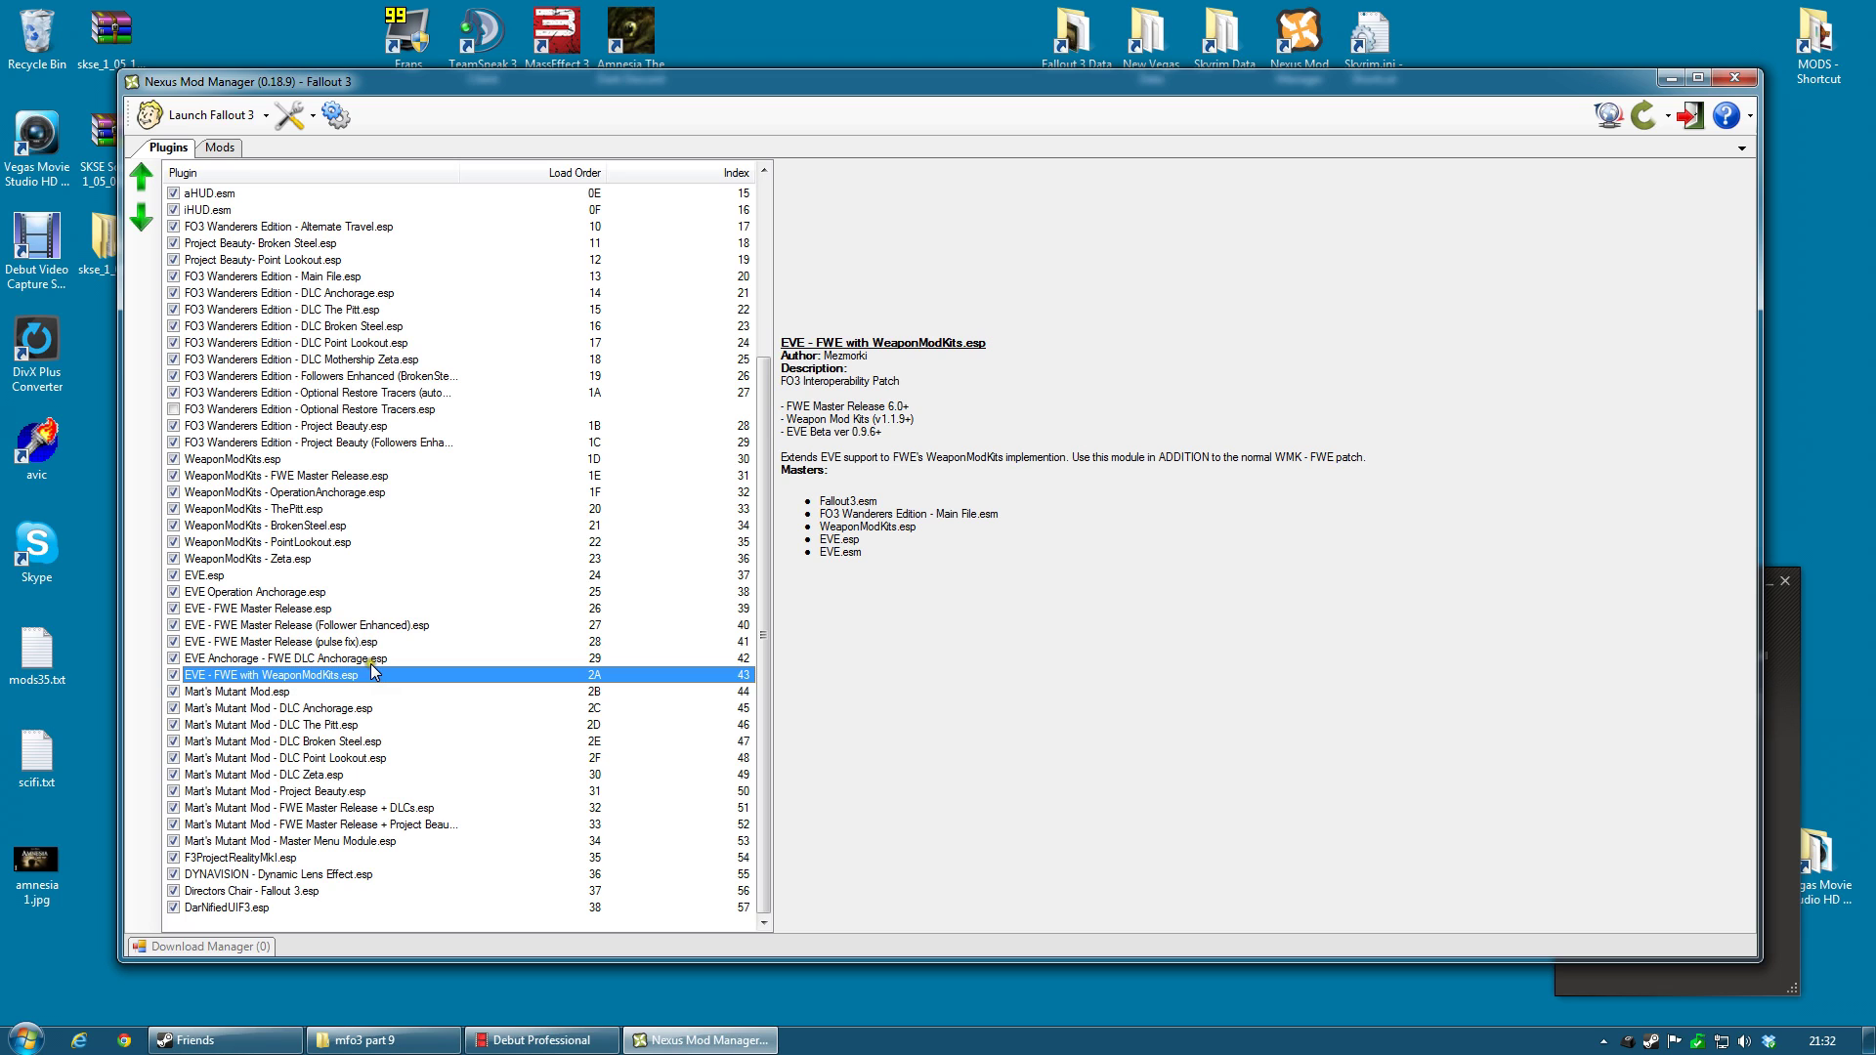
Check the plugin load order around EVE - FWE with WeaponModKits.esp against its masters, and minimize Nexus Mod Manager
scroll(385, 609, up, 5)
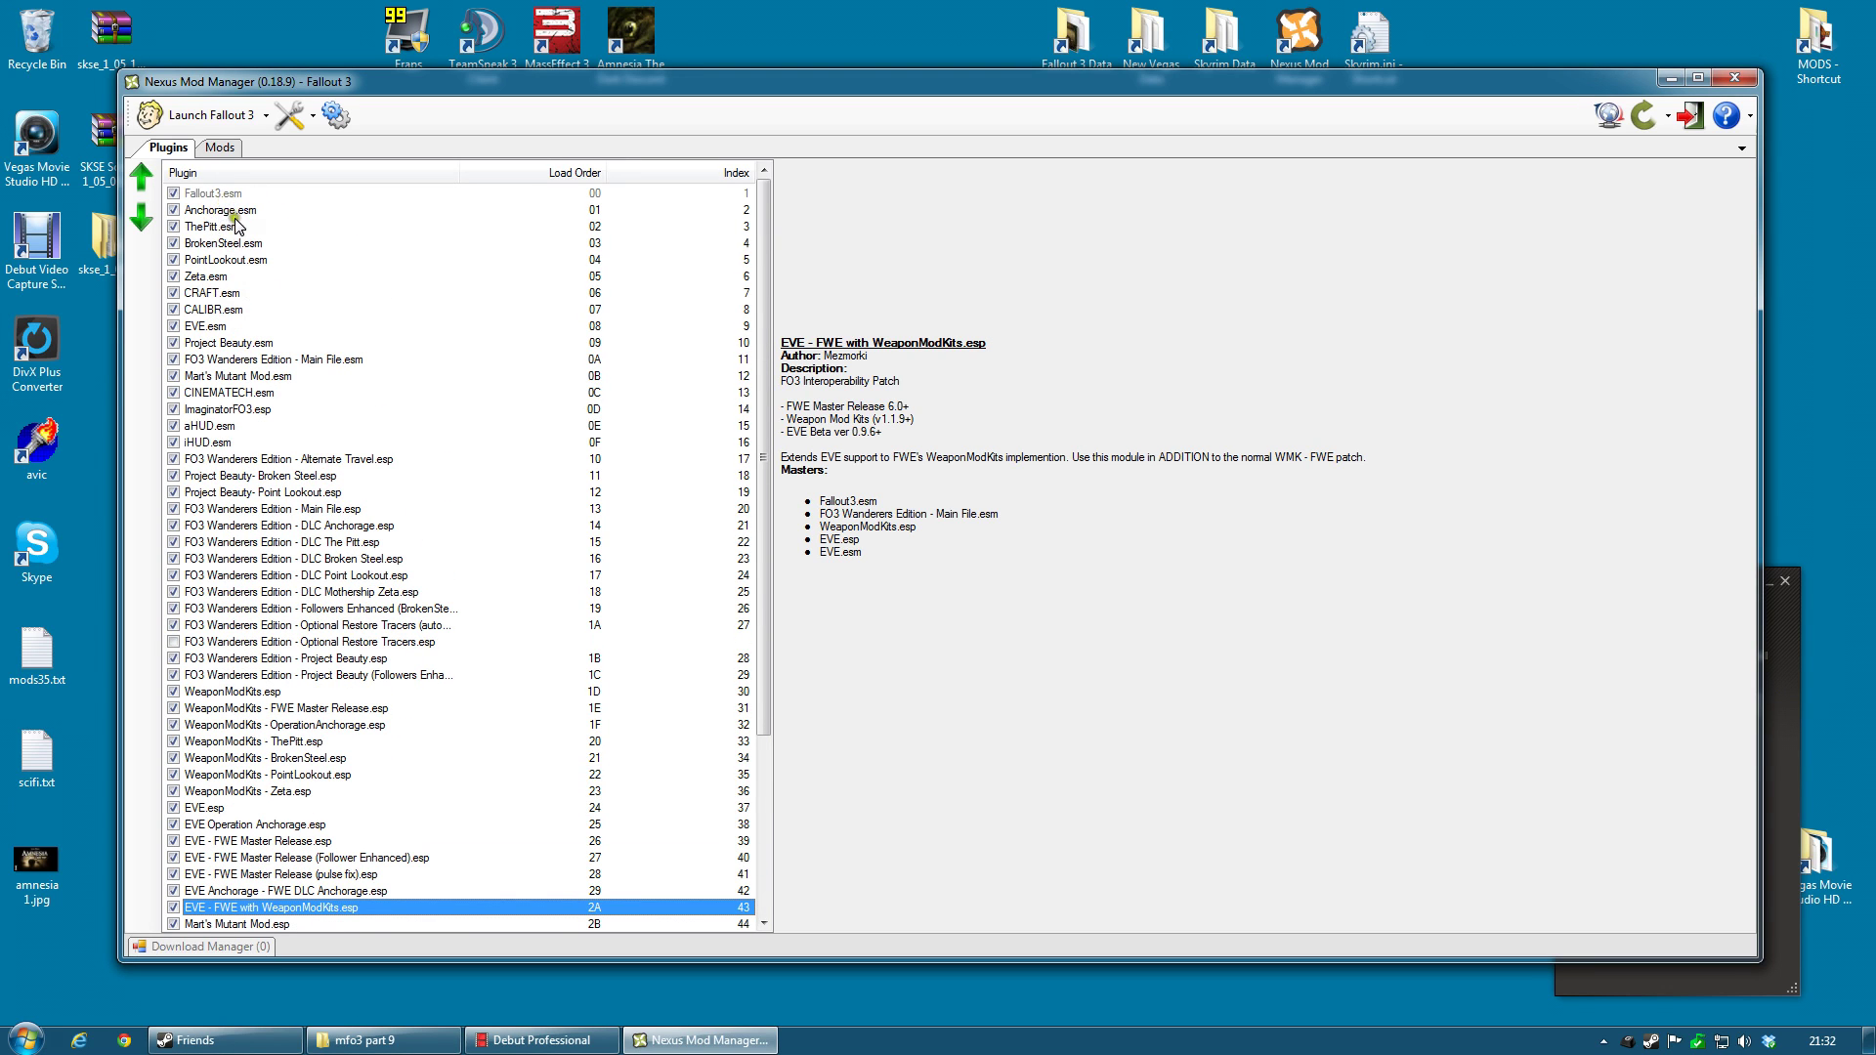
scroll(268, 347, down, 5)
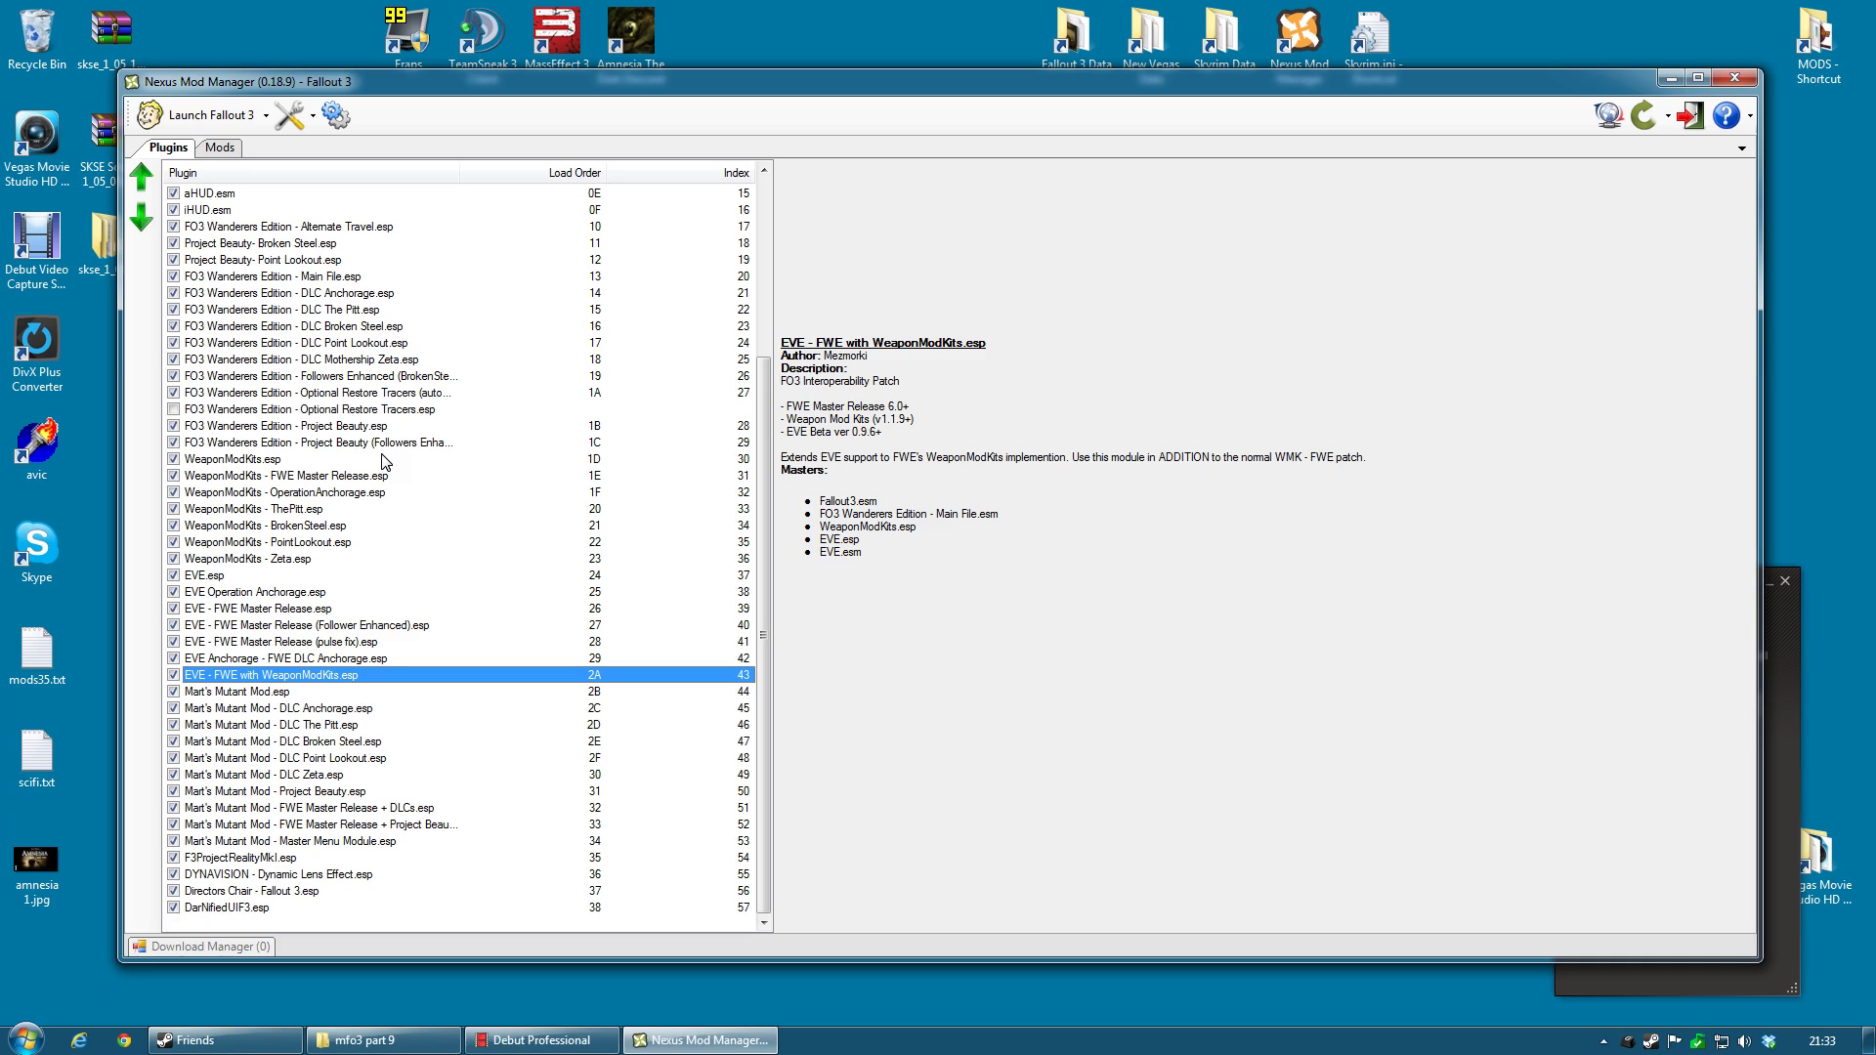
click(966, 374)
click(1671, 77)
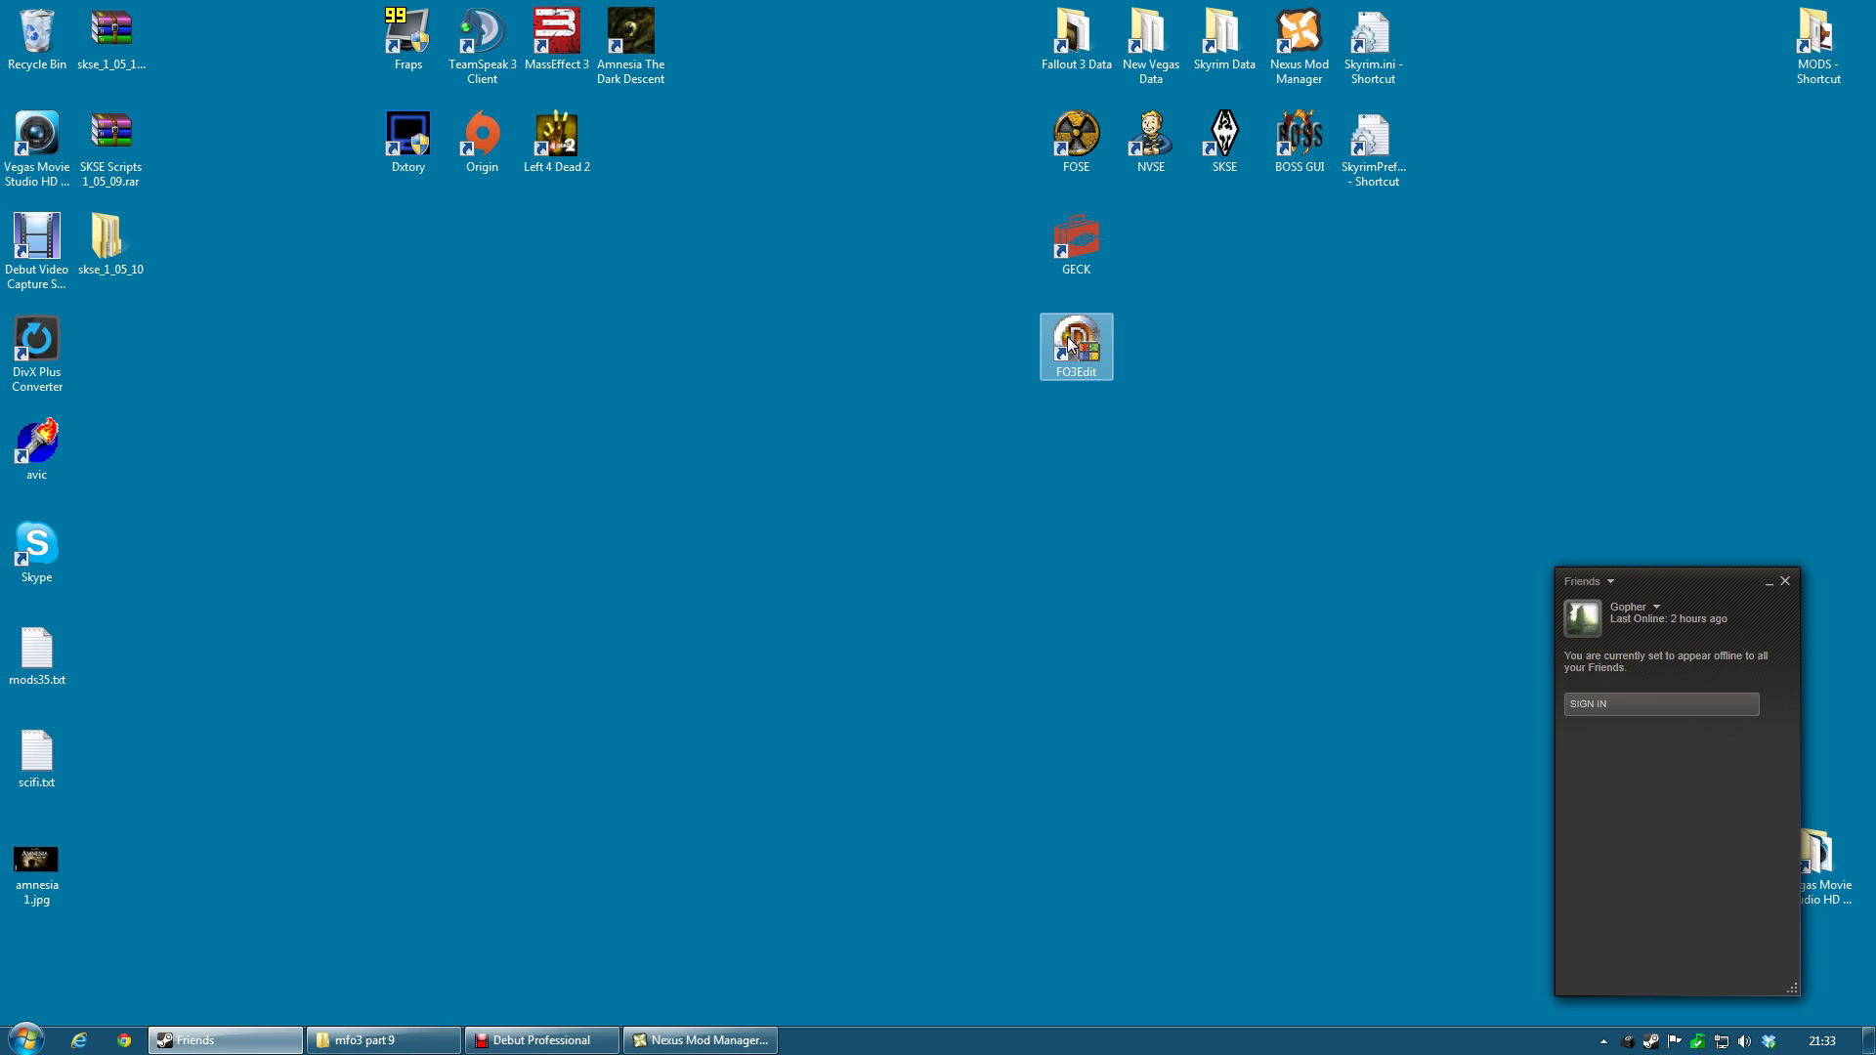
Launch FO3Edit, load all checked plugins after looking through the selection, and enlarge the FO3Edit window
double_click(1082, 342)
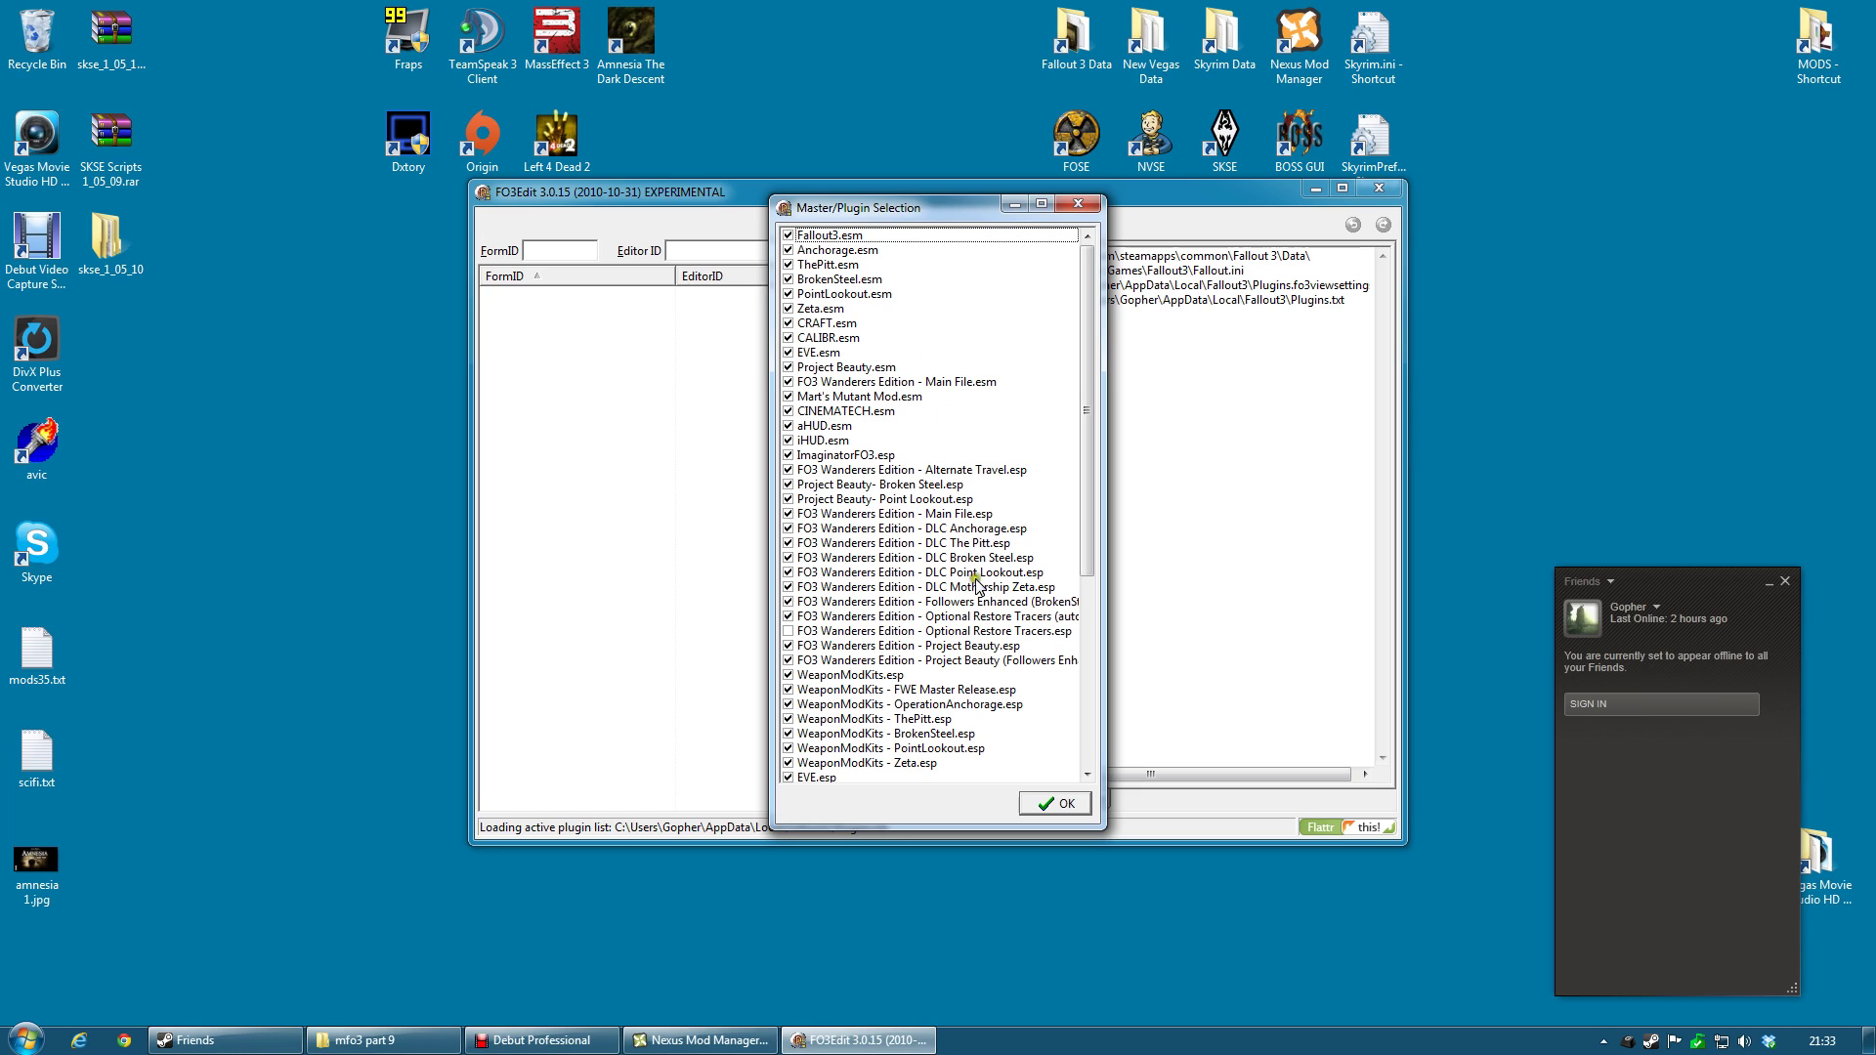
drag(1089, 519, 1113, 718)
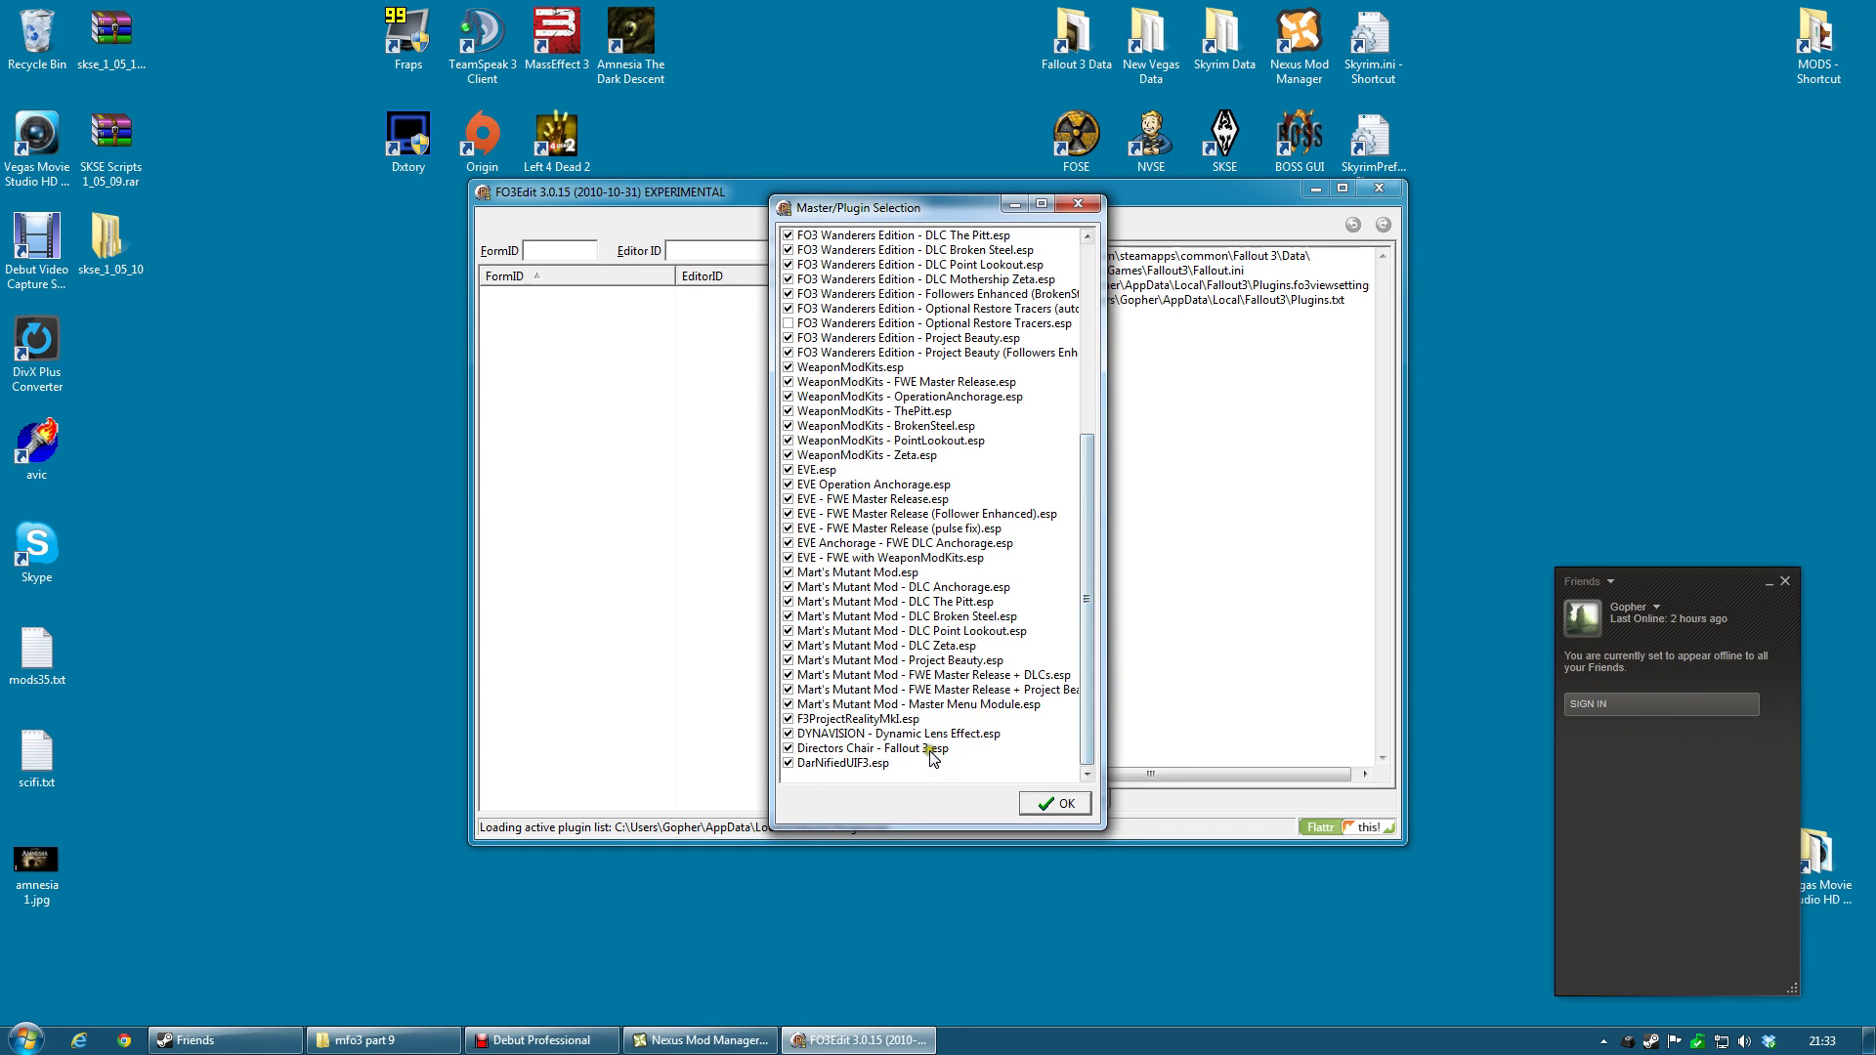
drag(1091, 501, 1095, 319)
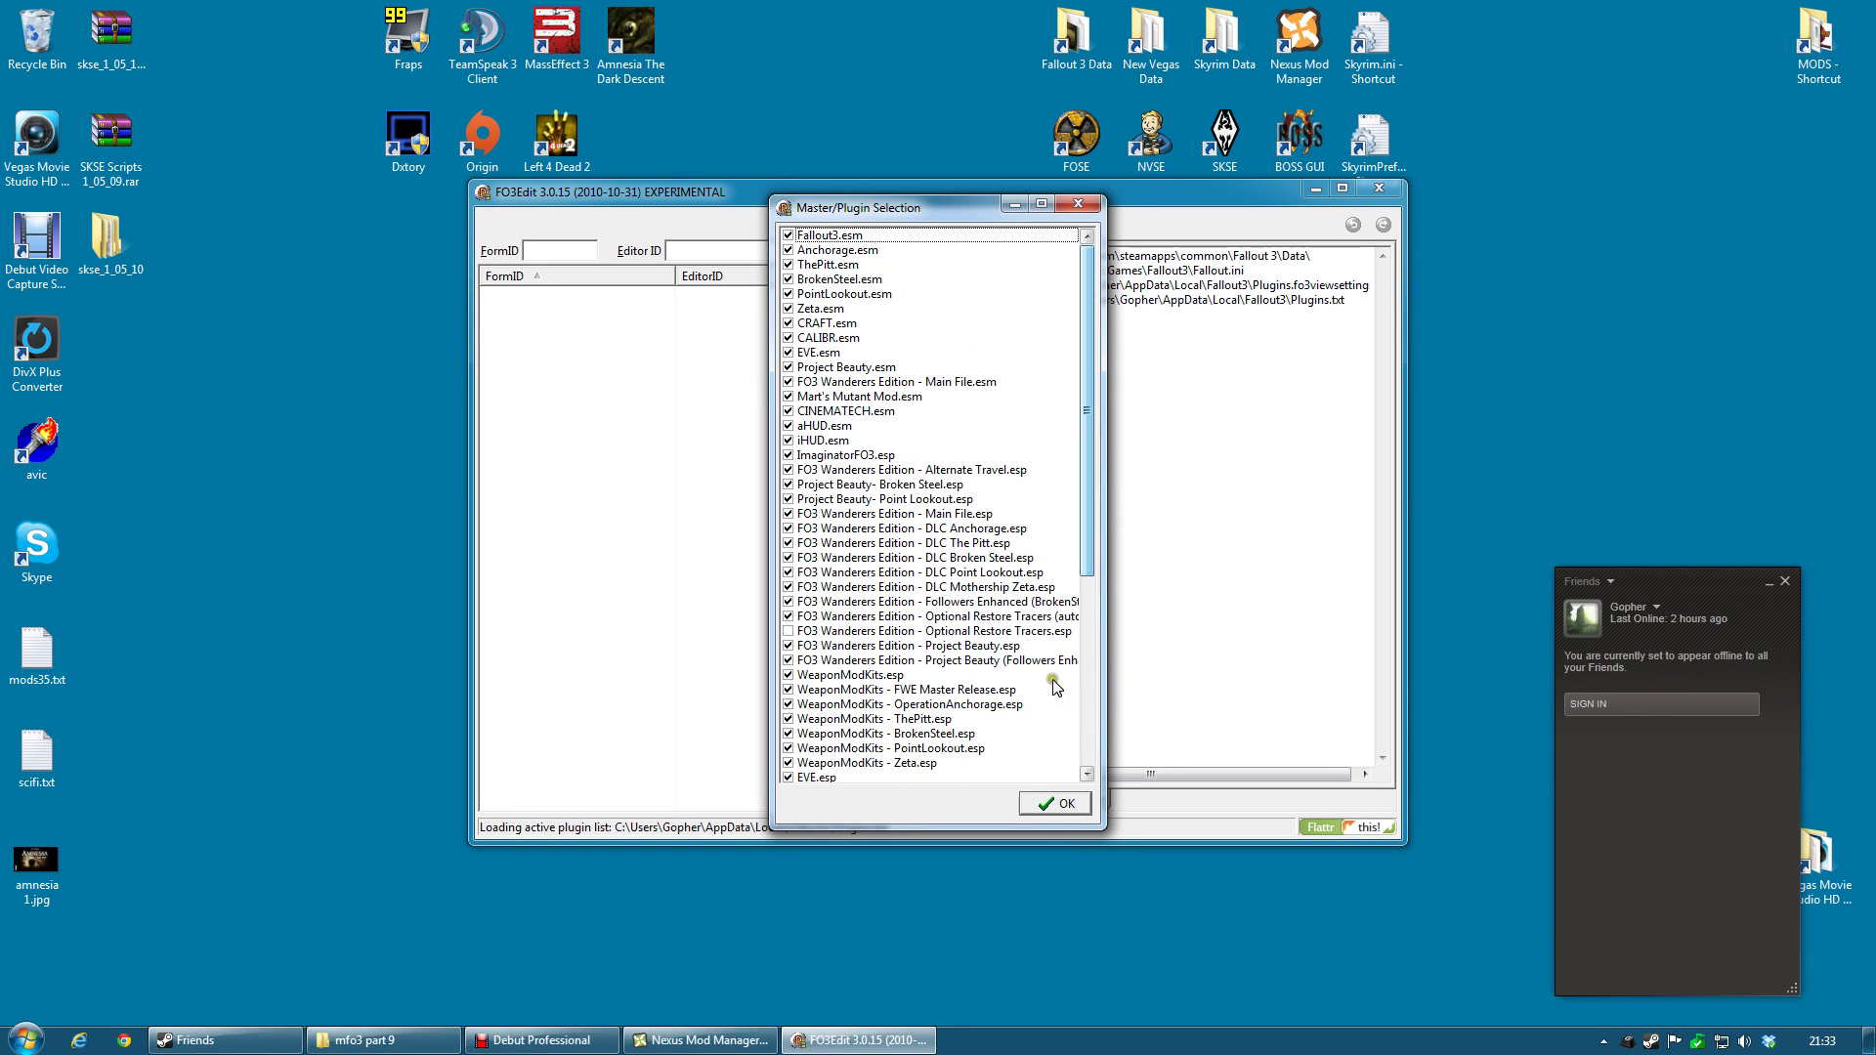
click(1055, 803)
drag(628, 200, 250, 43)
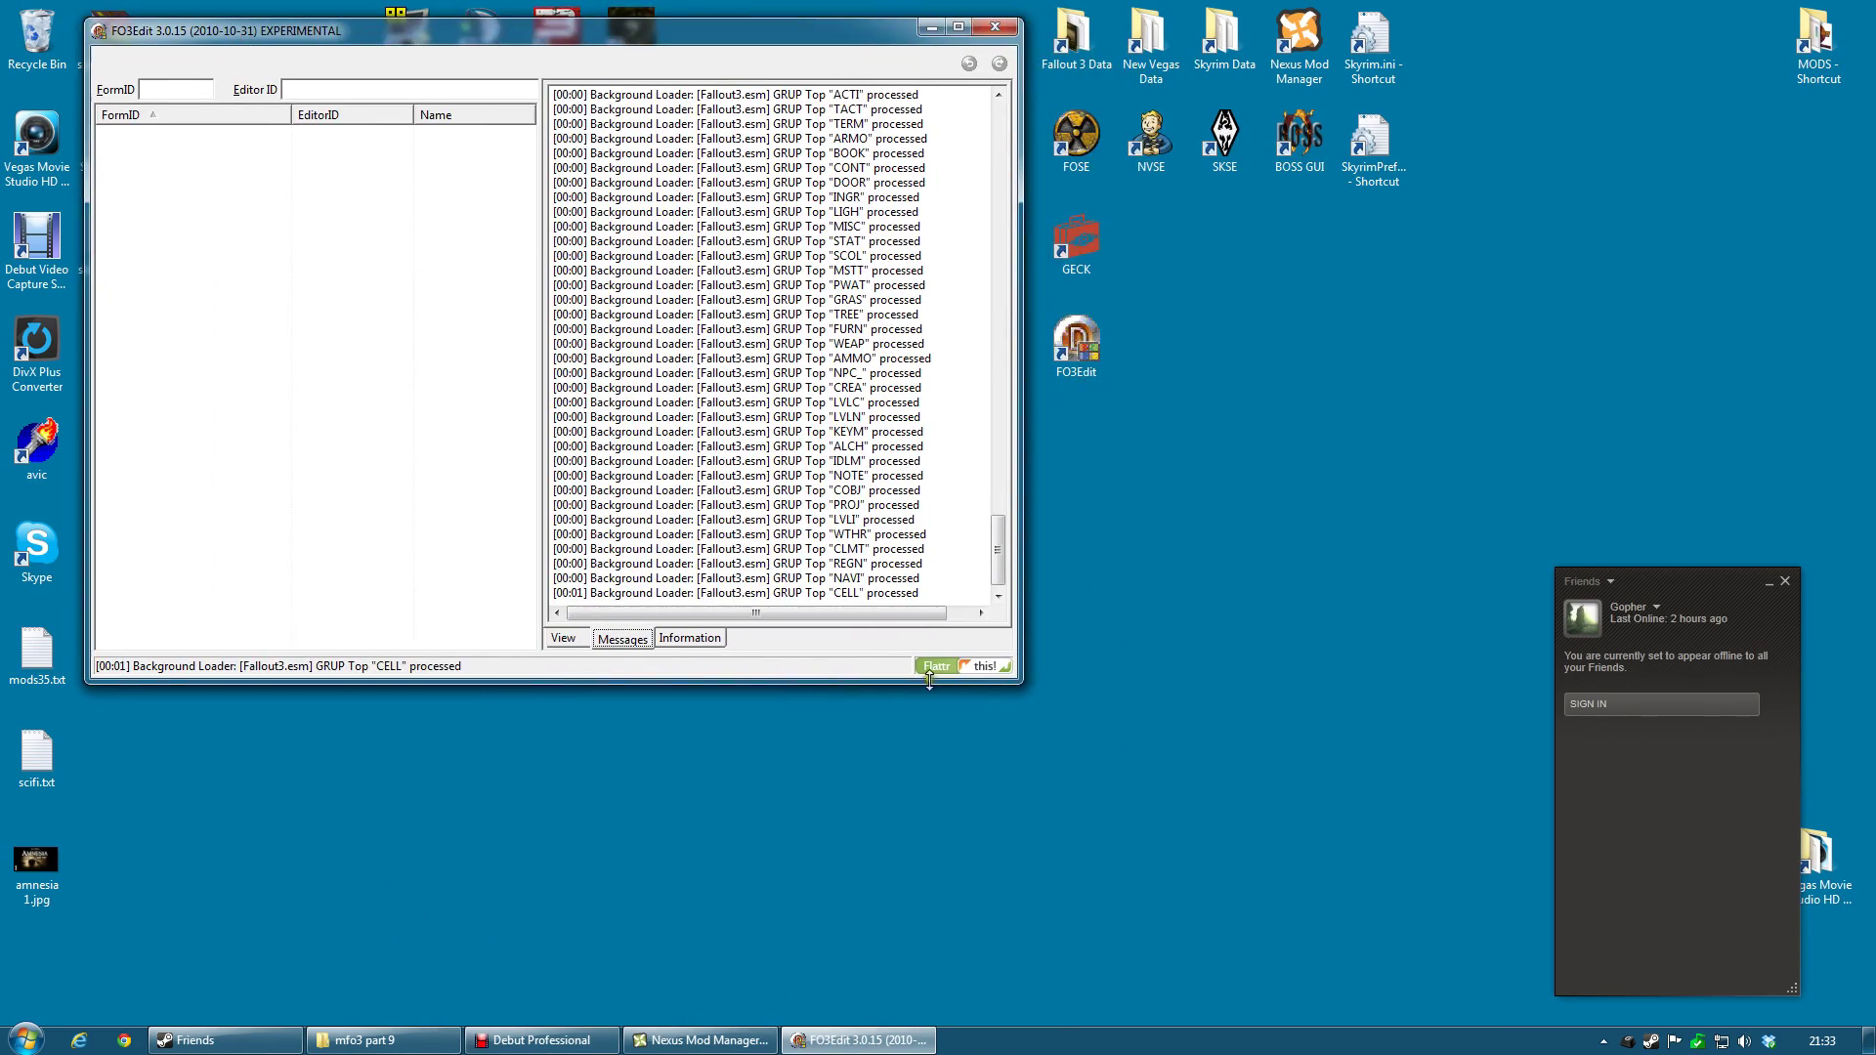
drag(1022, 681, 1702, 989)
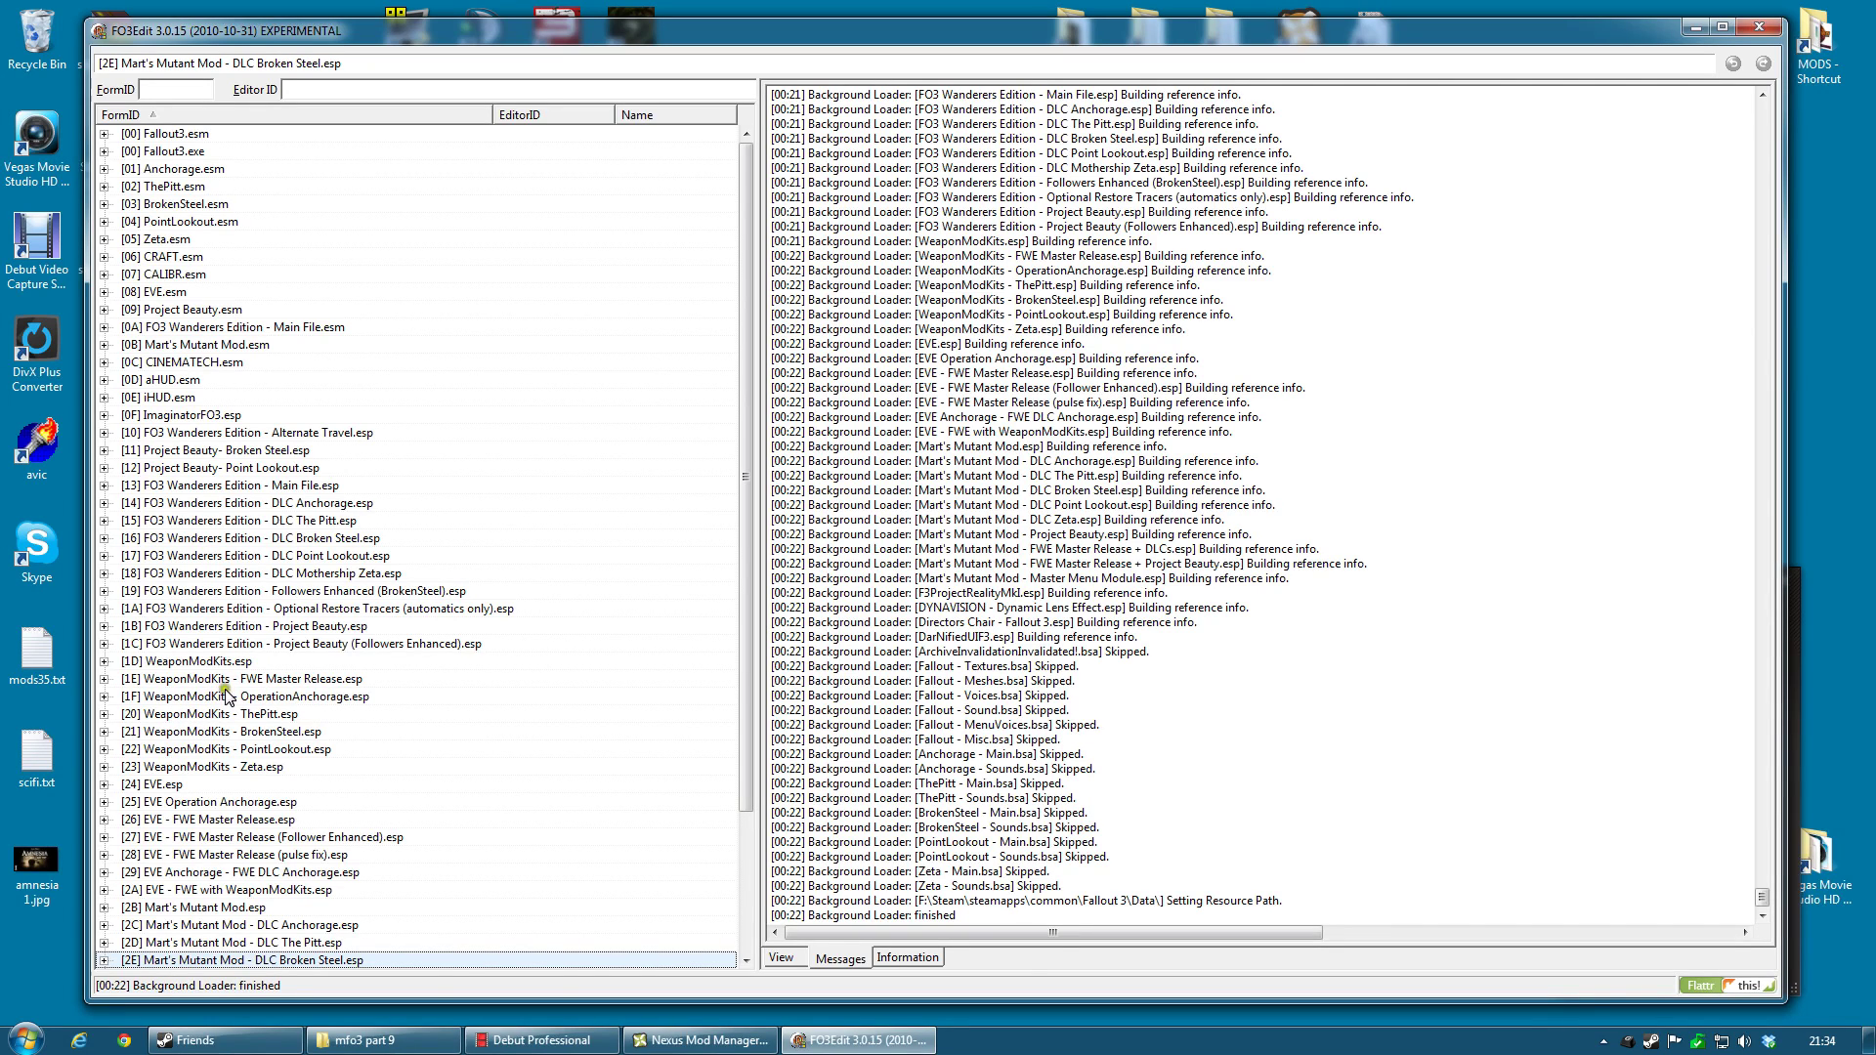
Create a merged patch from the loaded plugins with the file name "Gophers Merge Patch"
right_click(232, 574)
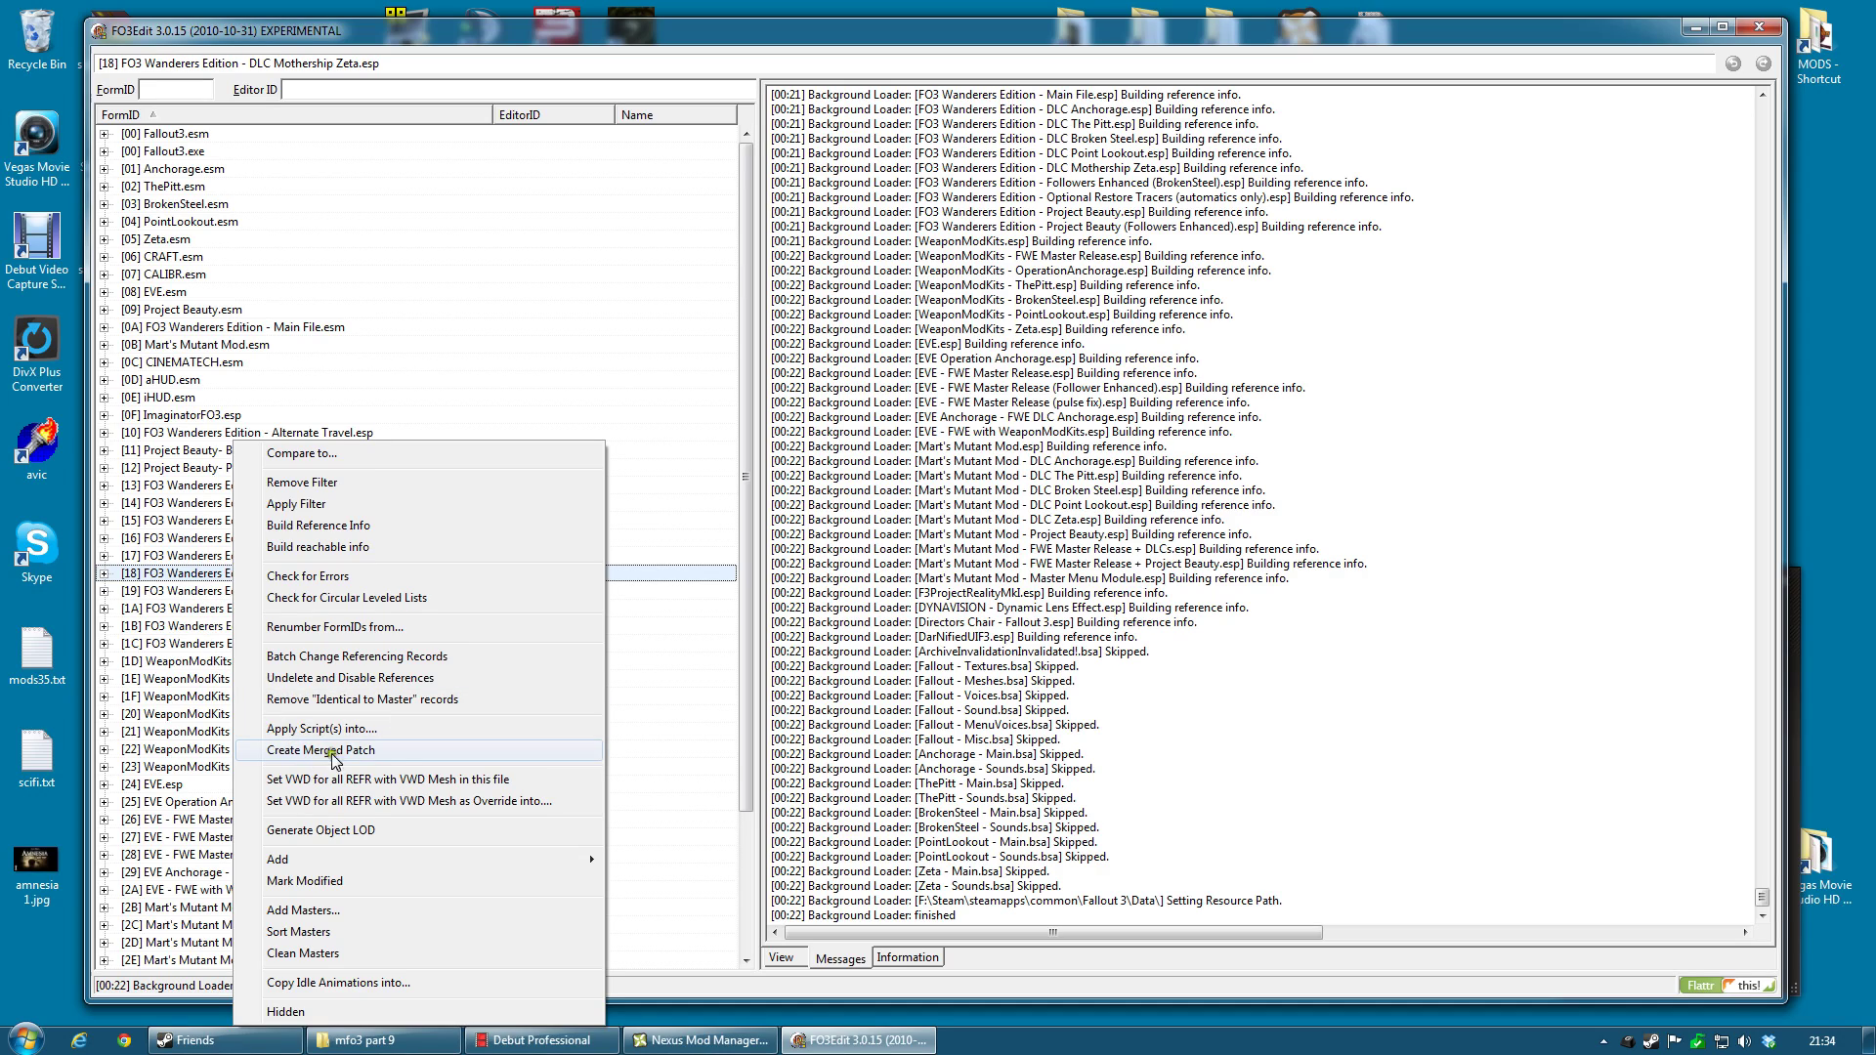
click(373, 750)
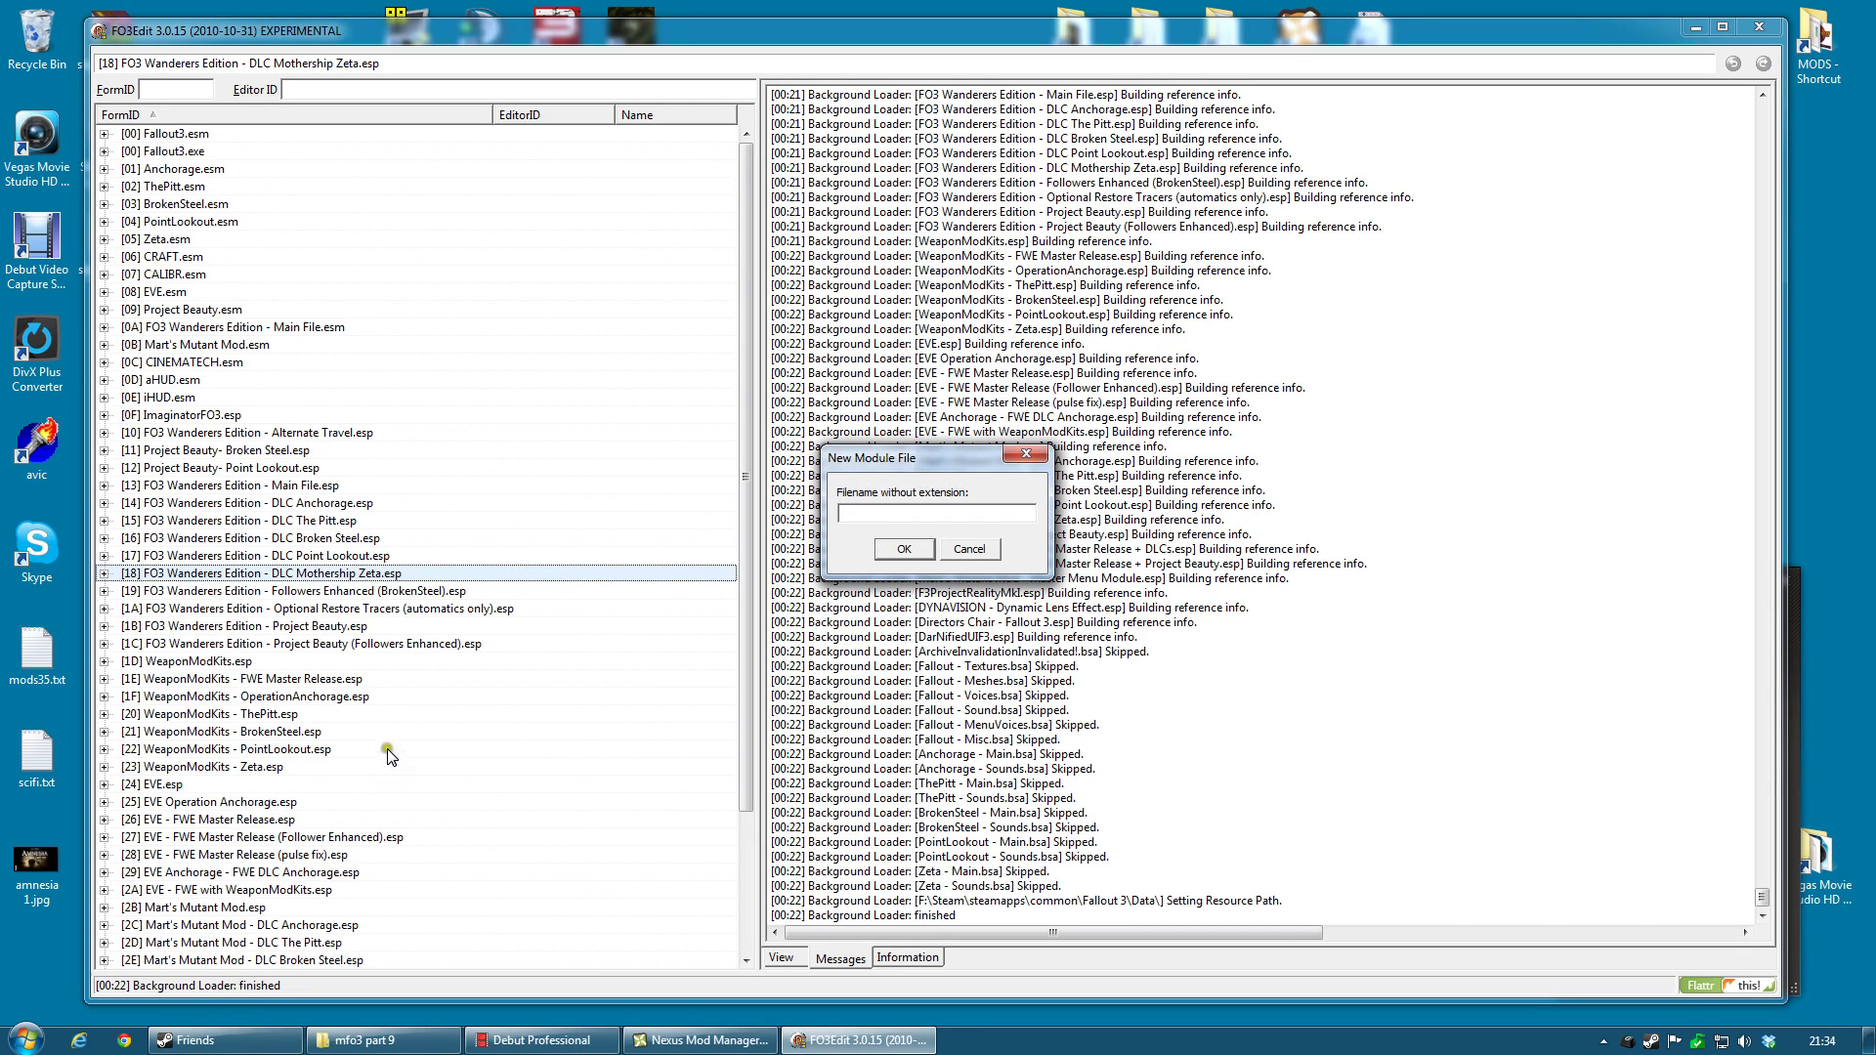
click(851, 510)
text(Gophers Merge Patch)
click(903, 549)
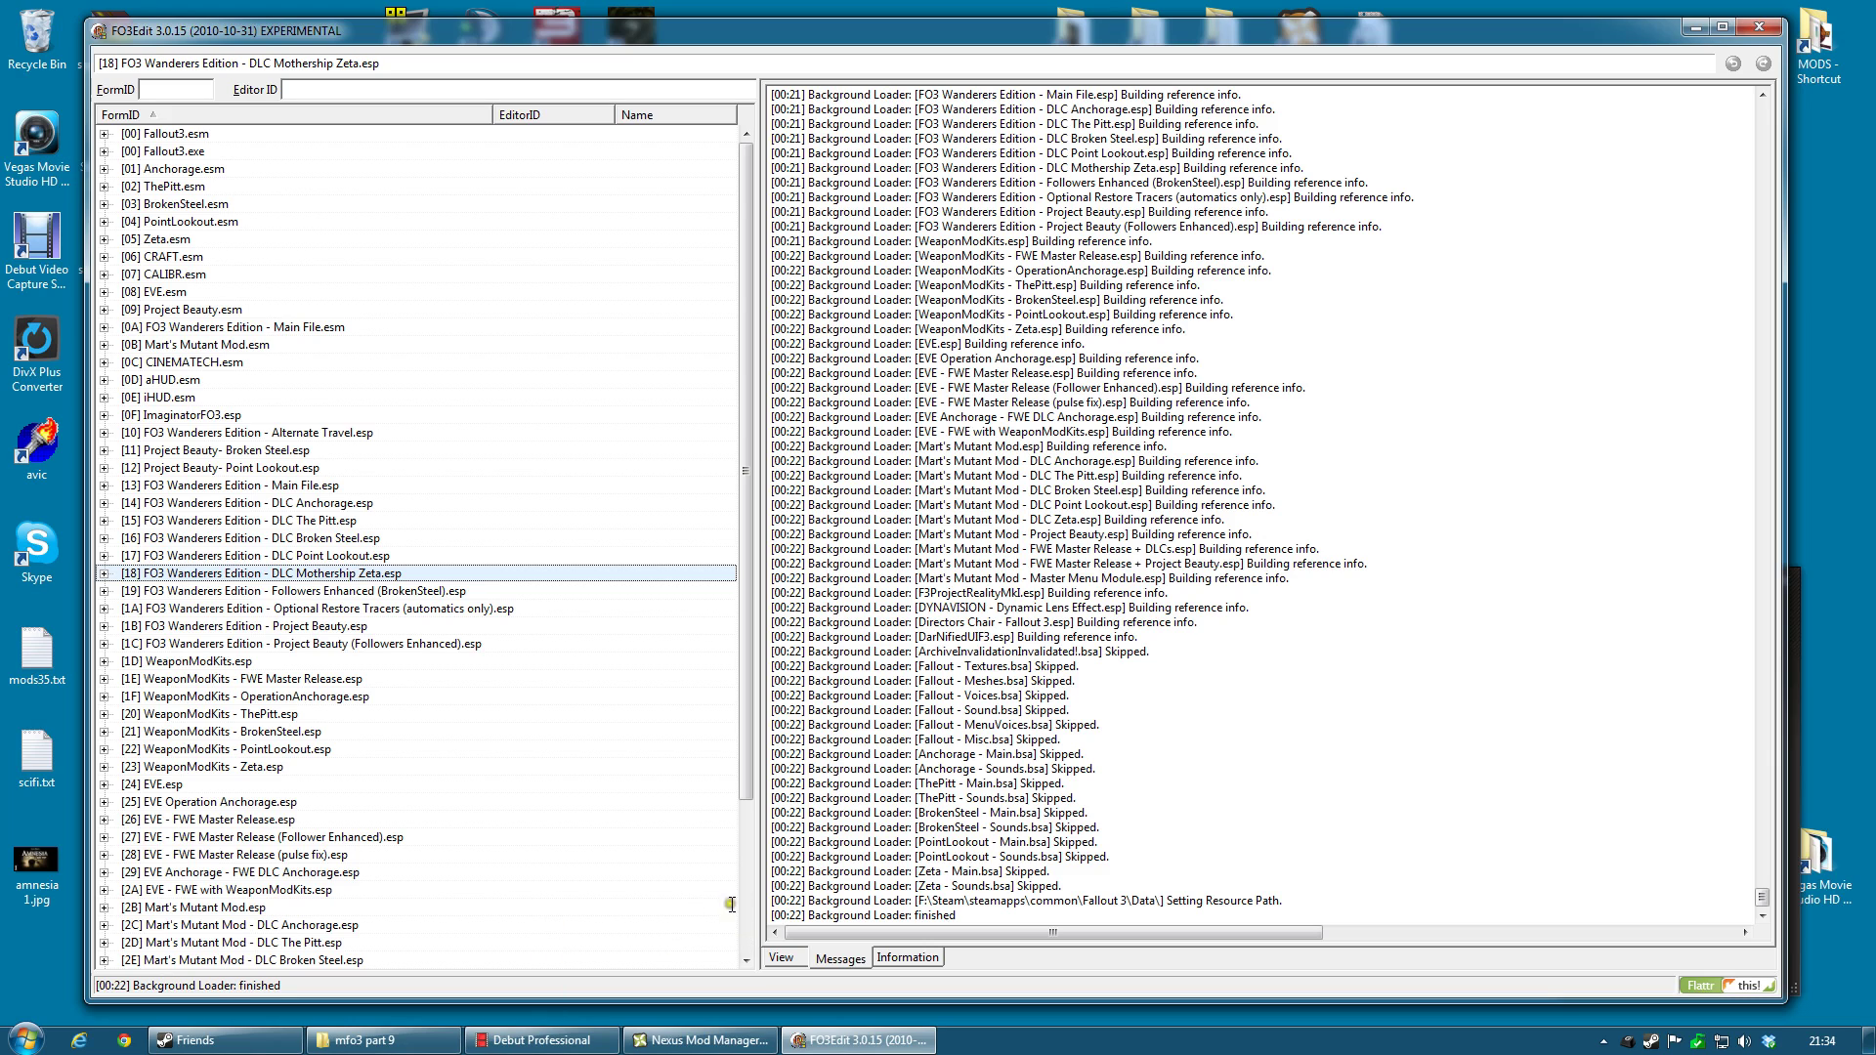
Expand Gophers Merge Patch.esp and its FormID List, and open the PowerArmorList record for comparison
scroll(739, 897, down, 4)
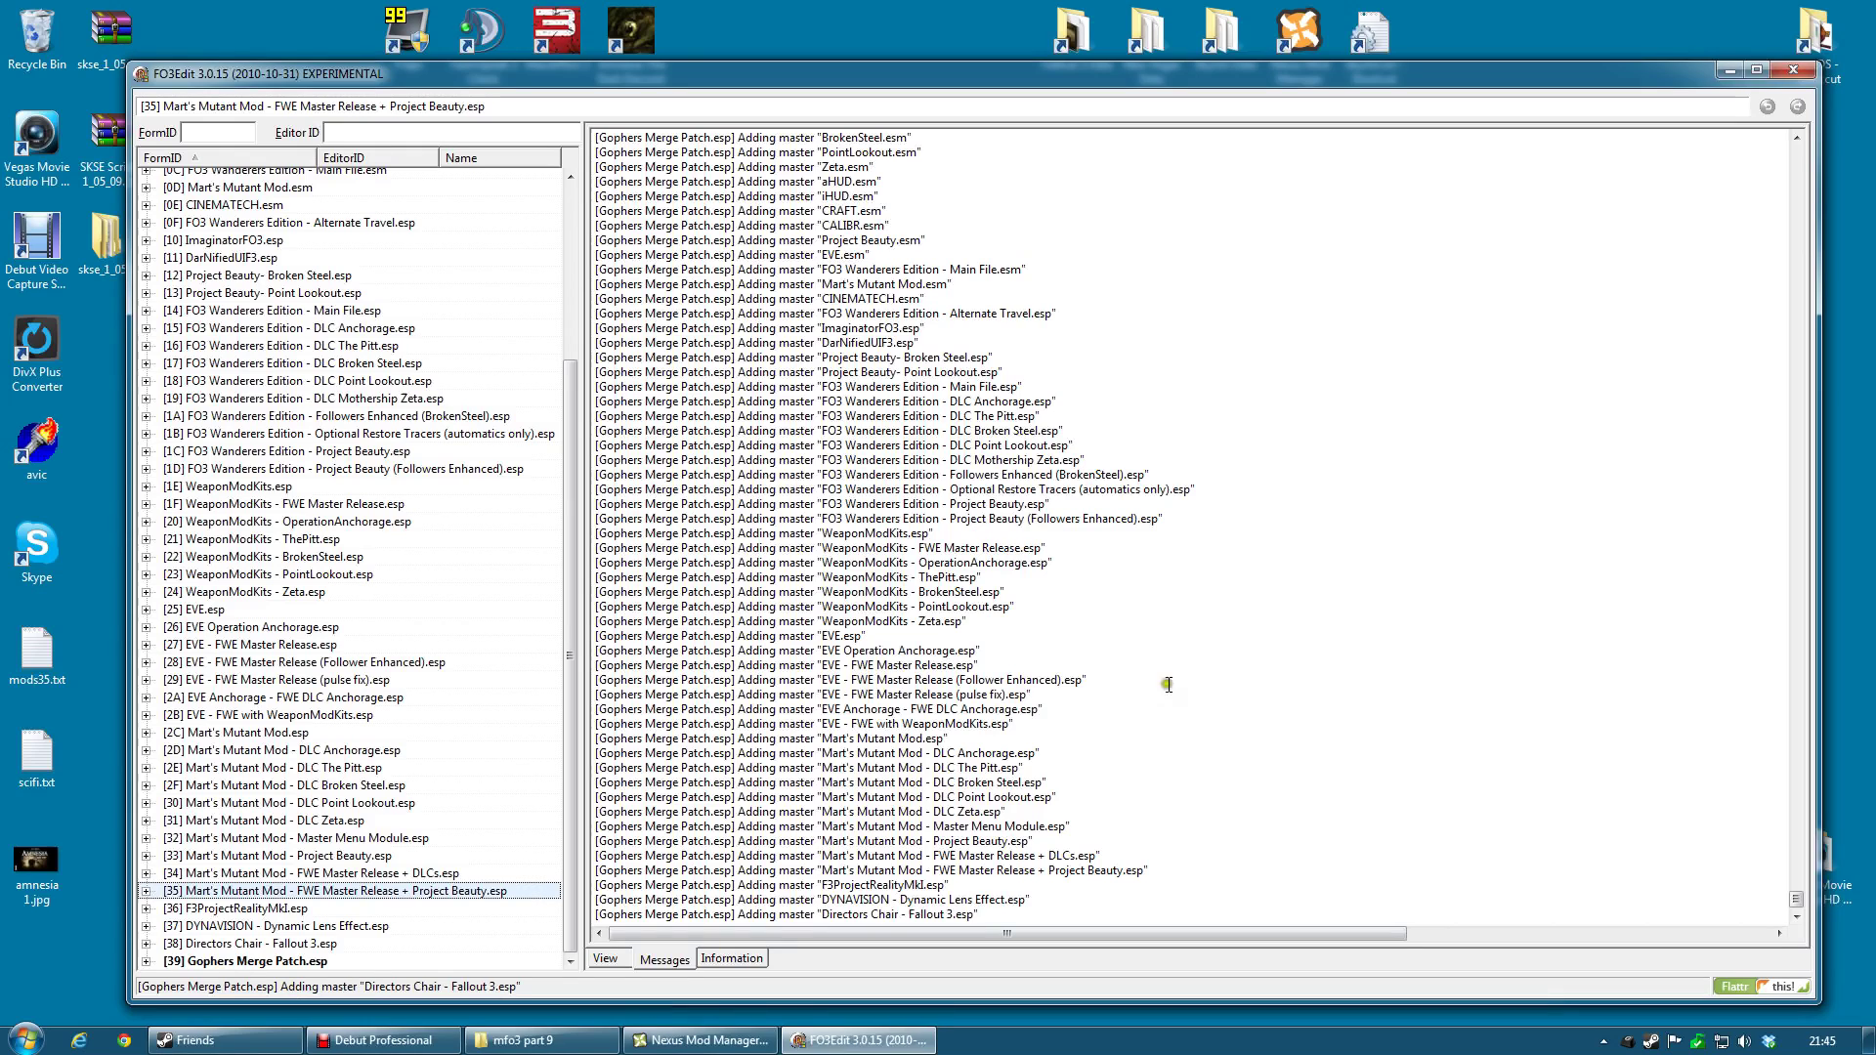
click(145, 962)
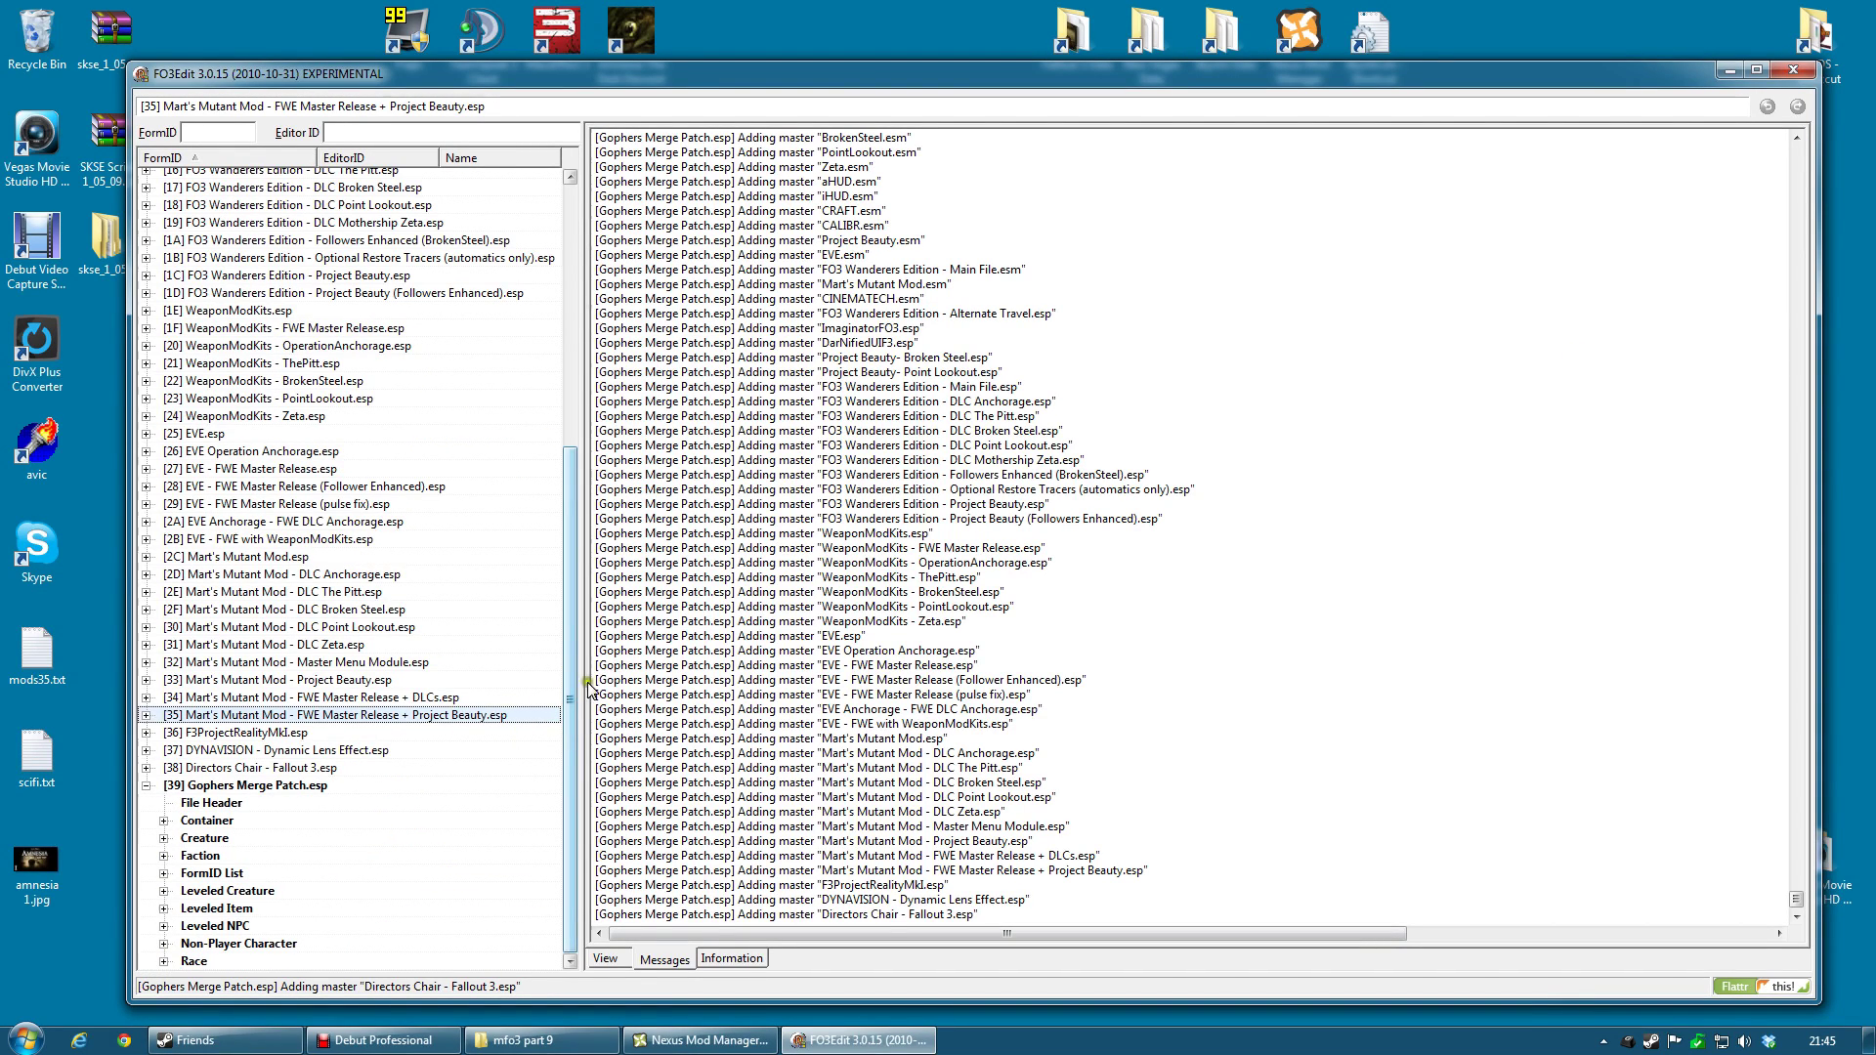
drag(856, 86, 813, 57)
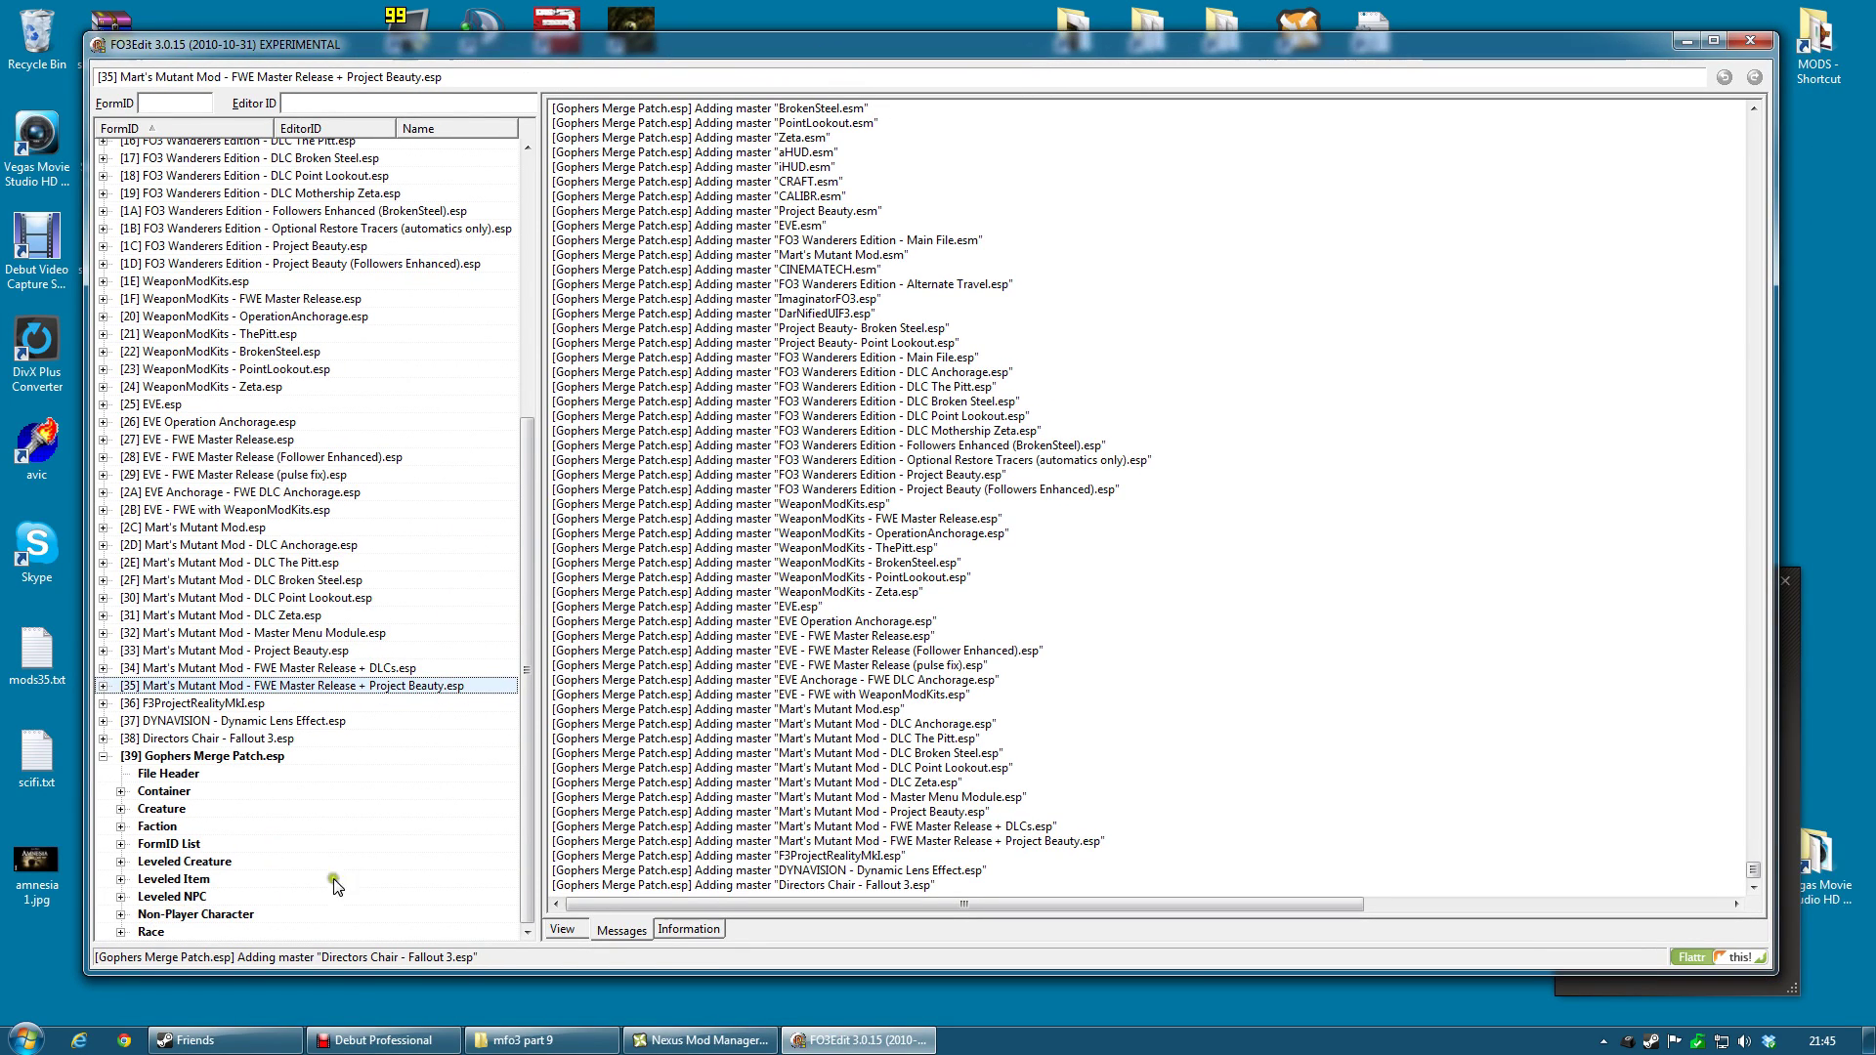
click(120, 844)
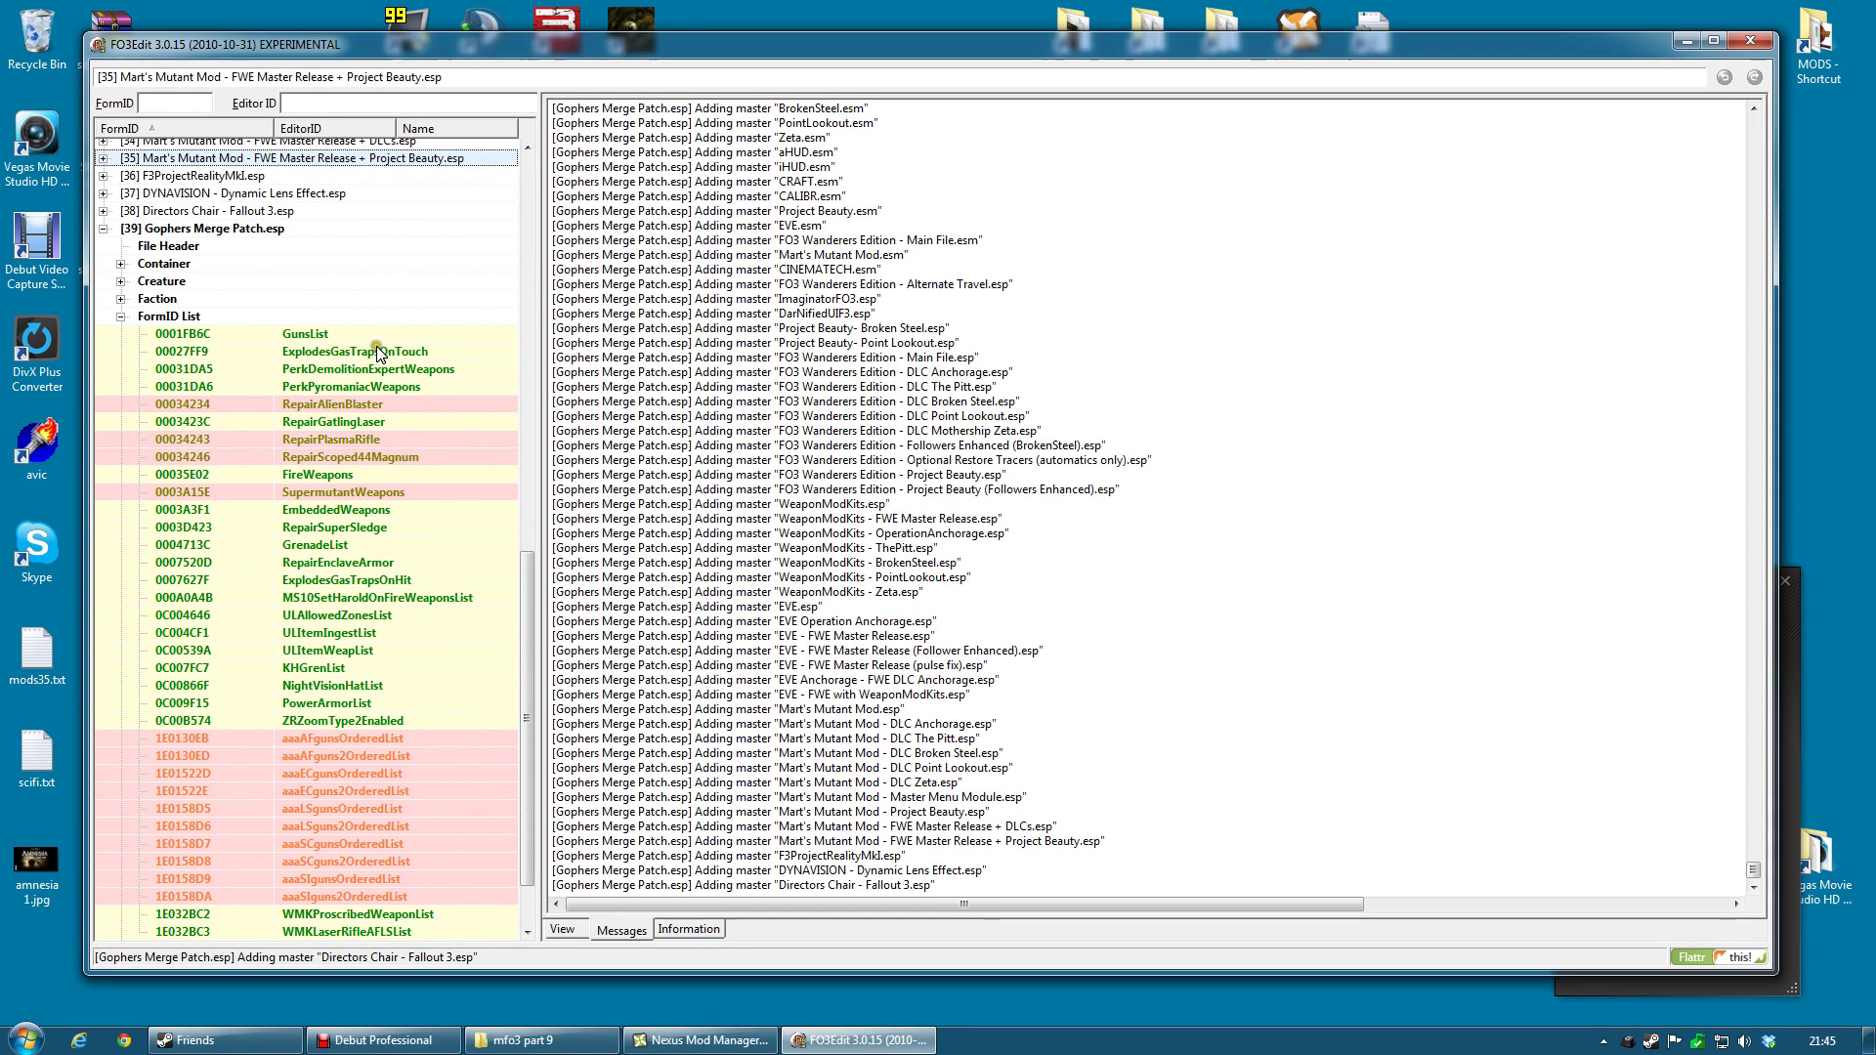
click(334, 705)
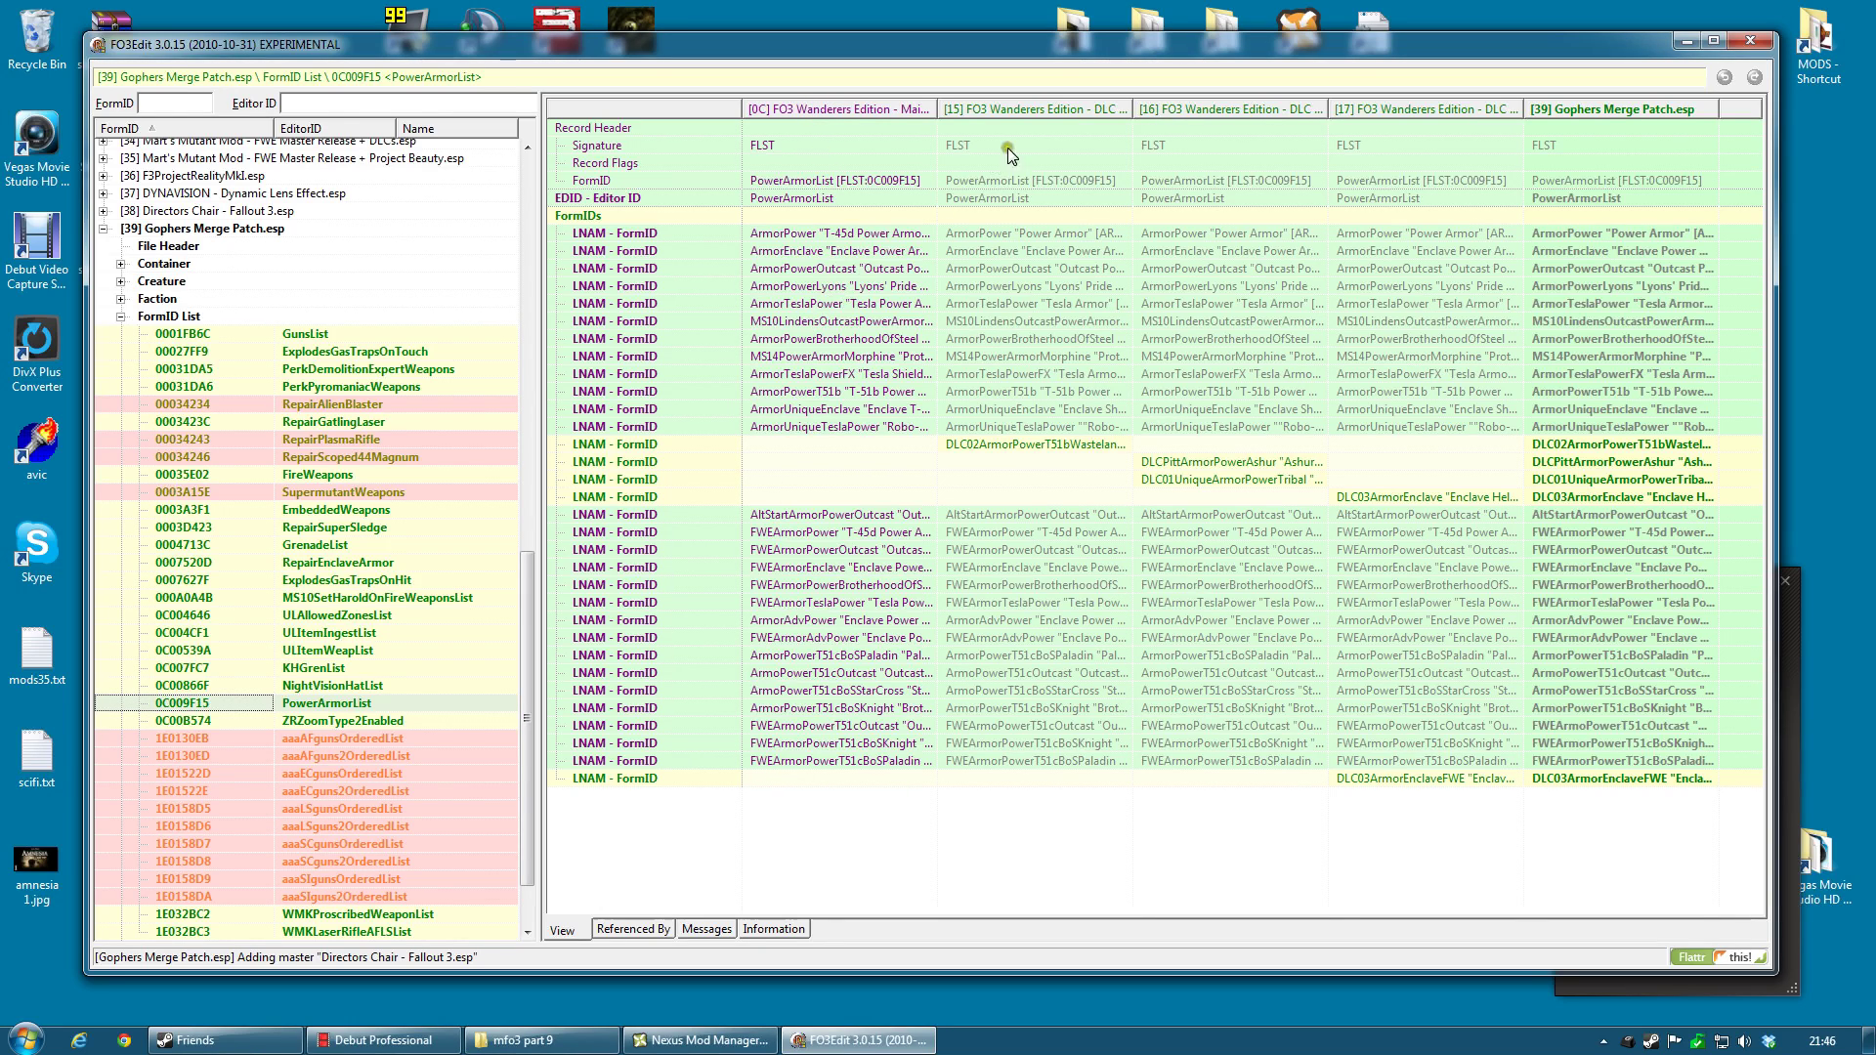
Widen the FO3Edit window and the DLC plugin columns, and narrow the plugin tree so all PowerArmorList columns fit
drag(1131, 109, 1233, 113)
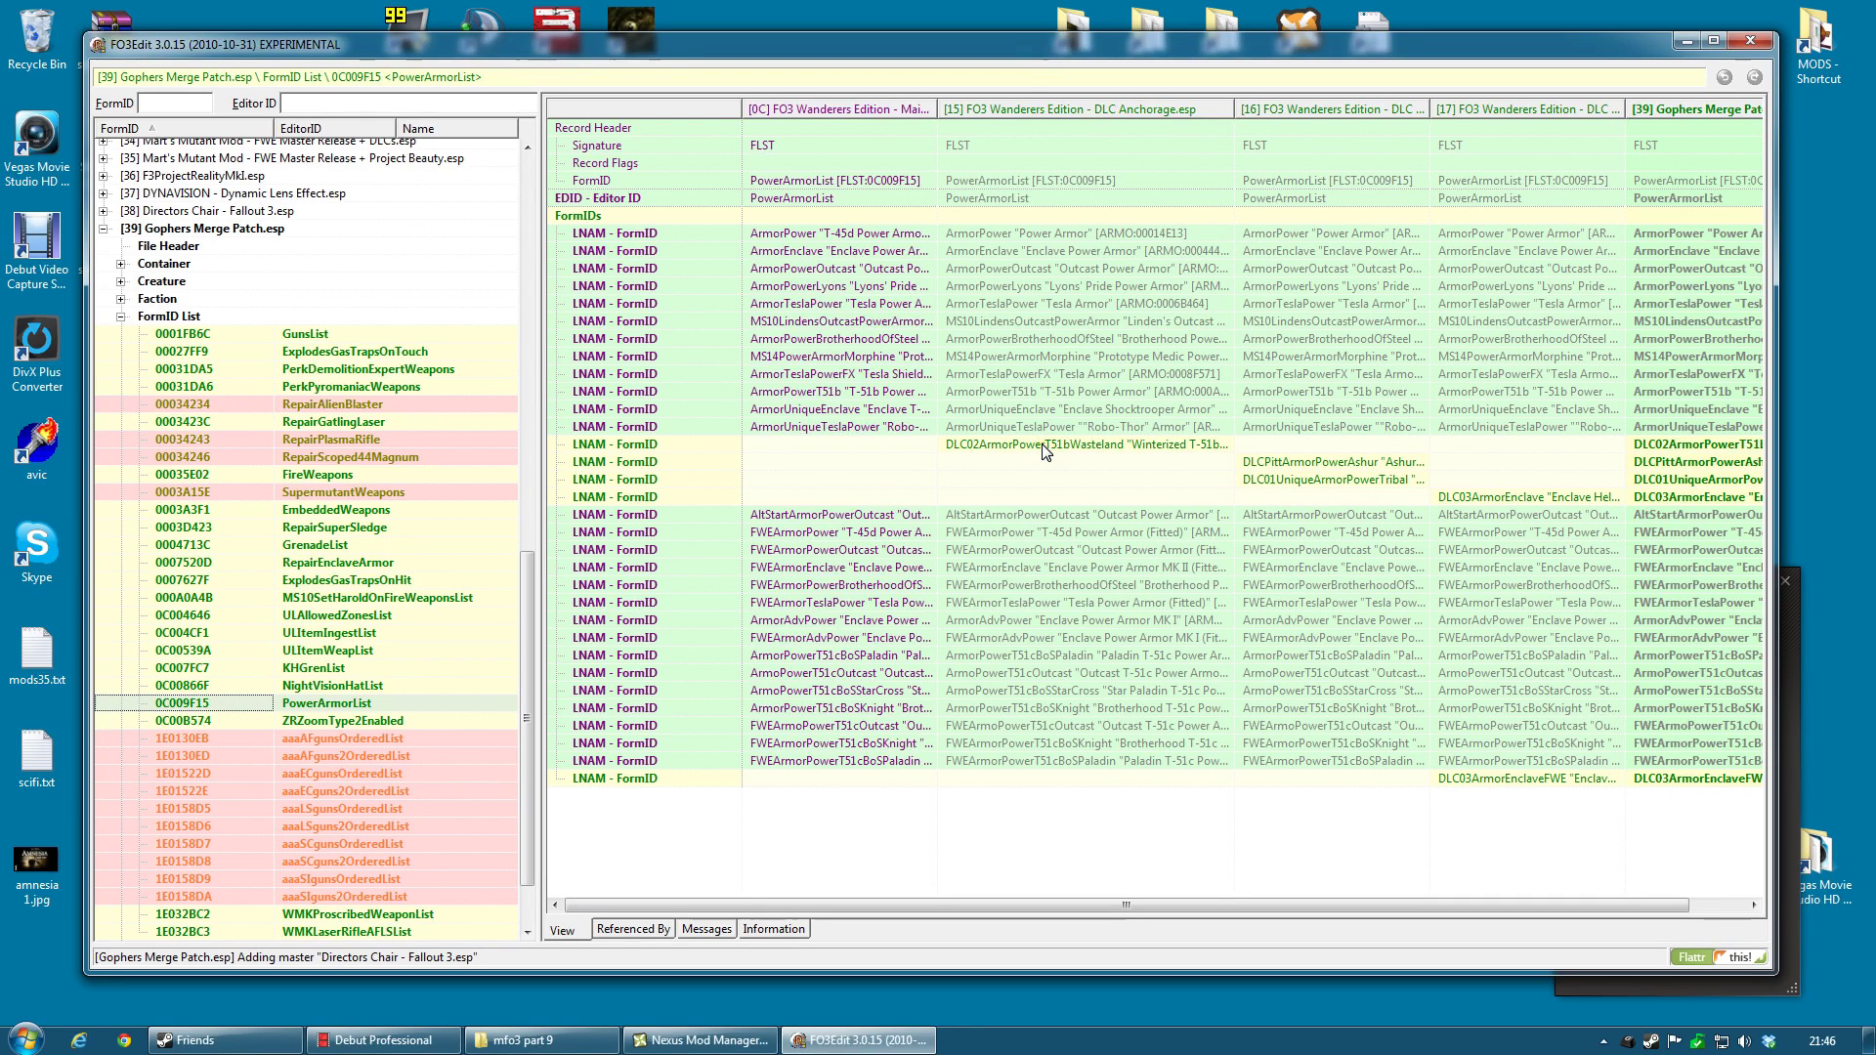
drag(1429, 108, 1563, 110)
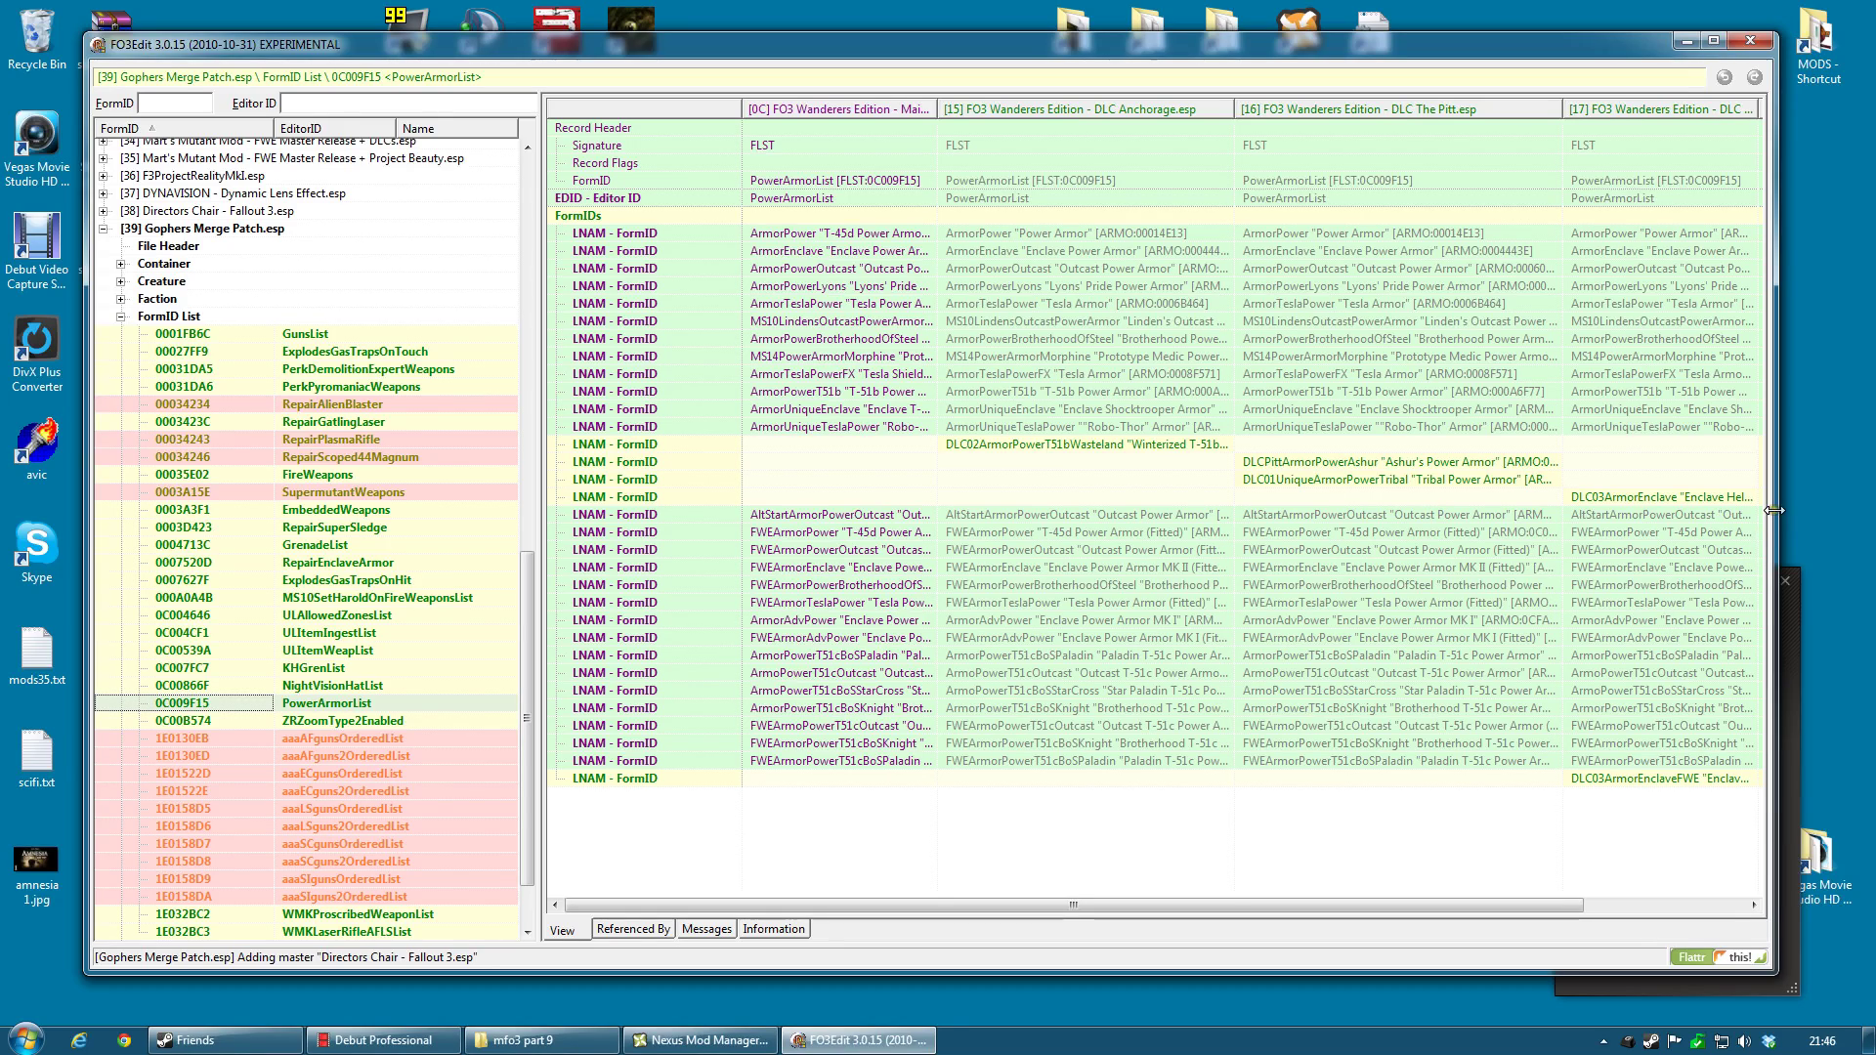
drag(1772, 510, 1869, 510)
drag(1284, 46, 1223, 44)
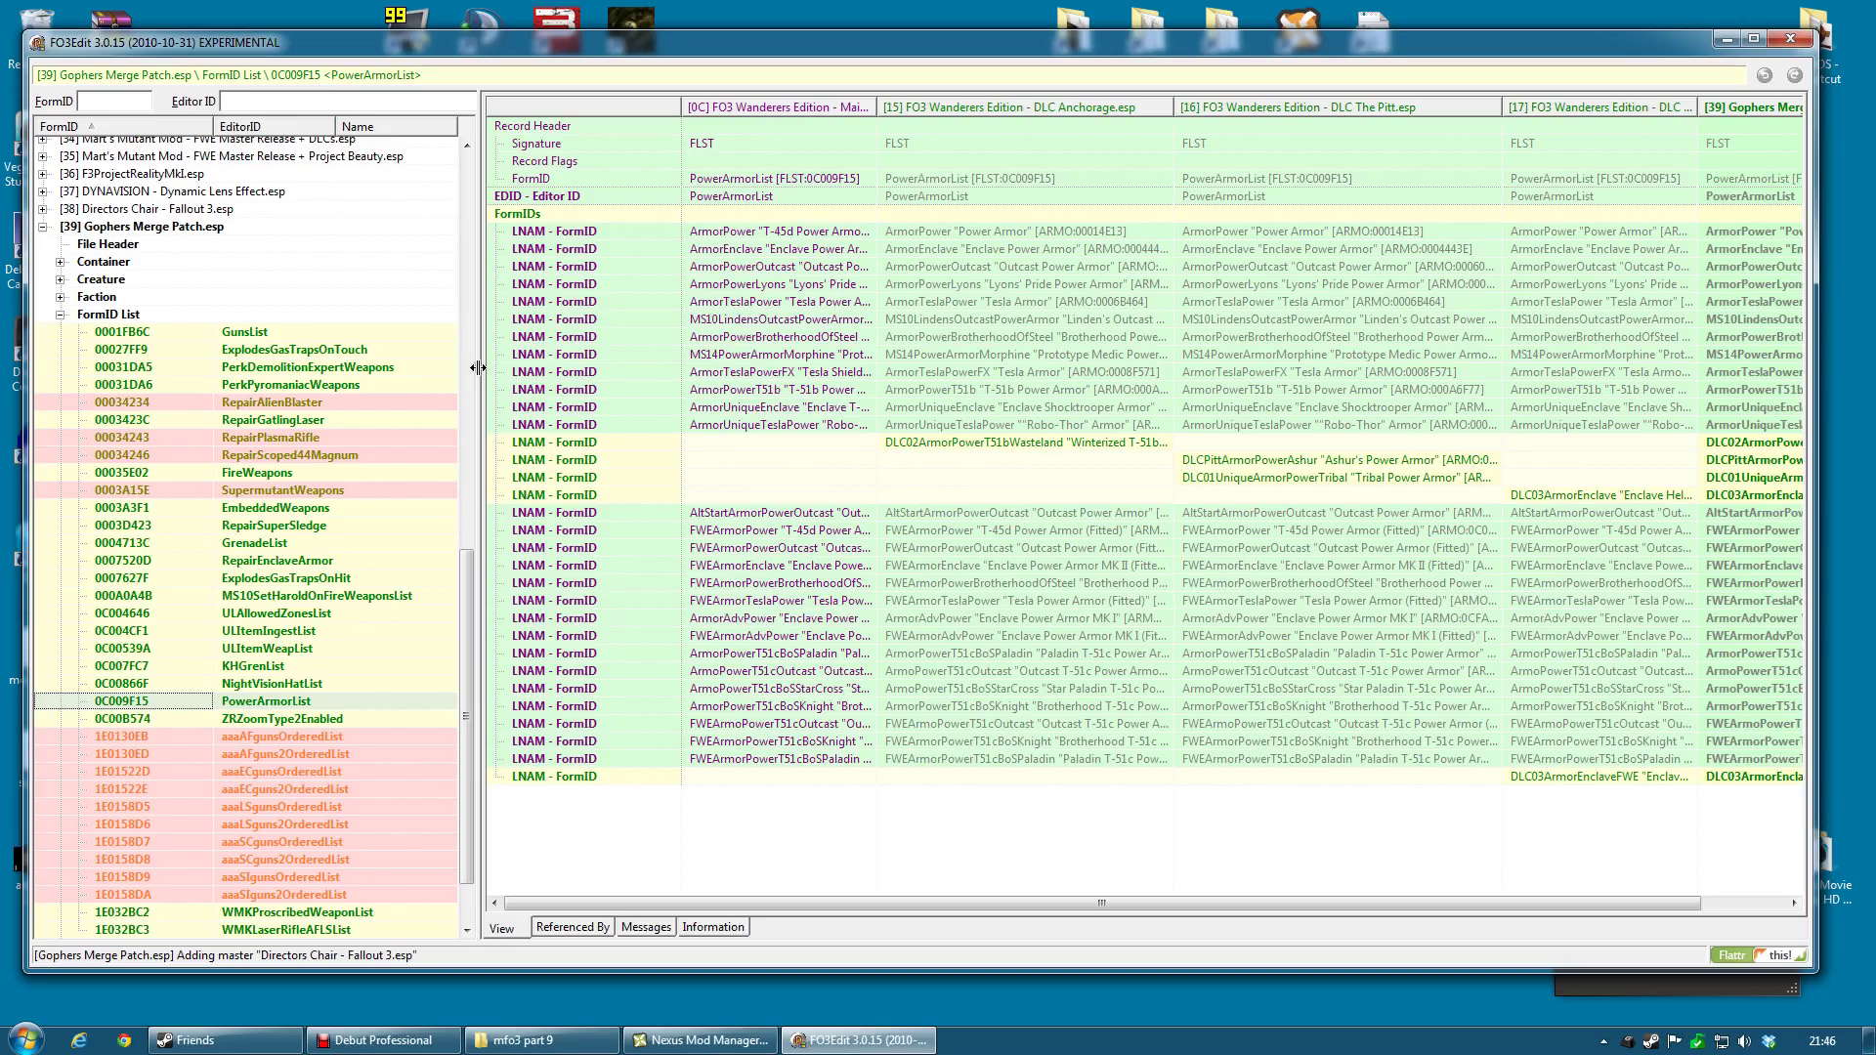
drag(478, 367, 398, 363)
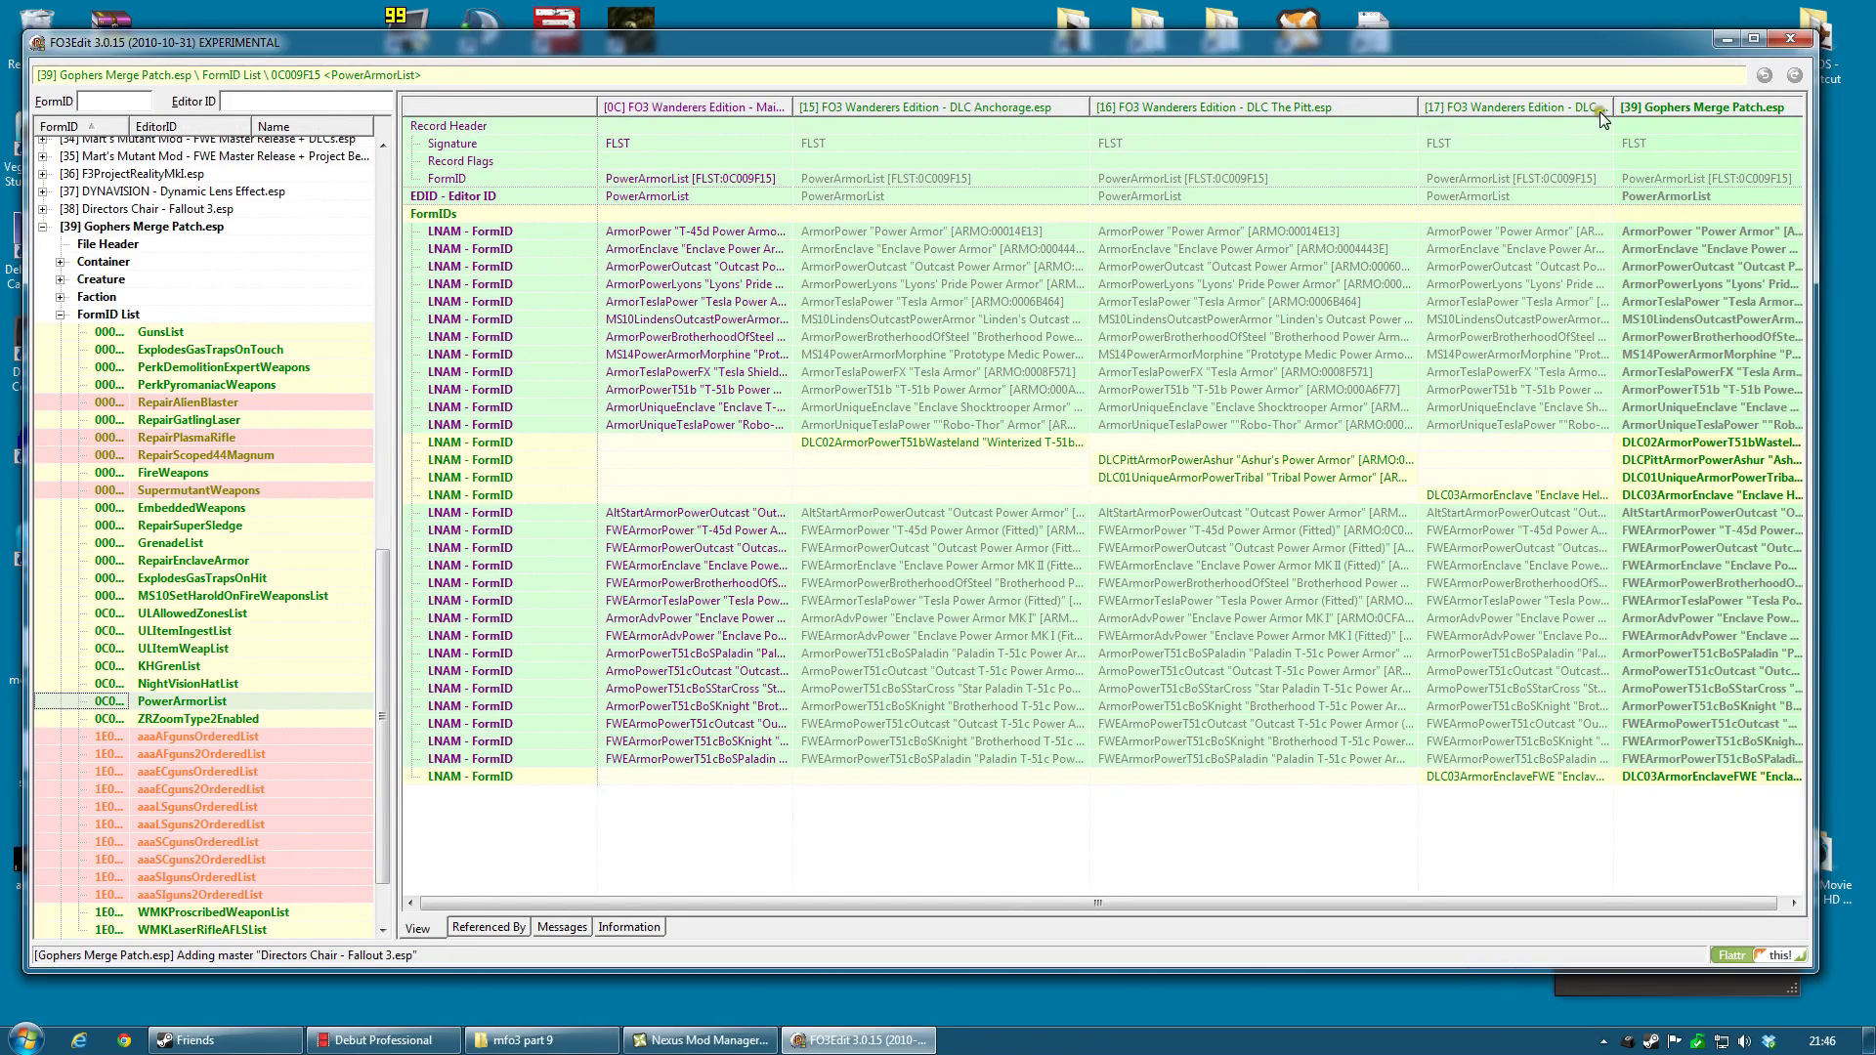
drag(1612, 110, 1681, 109)
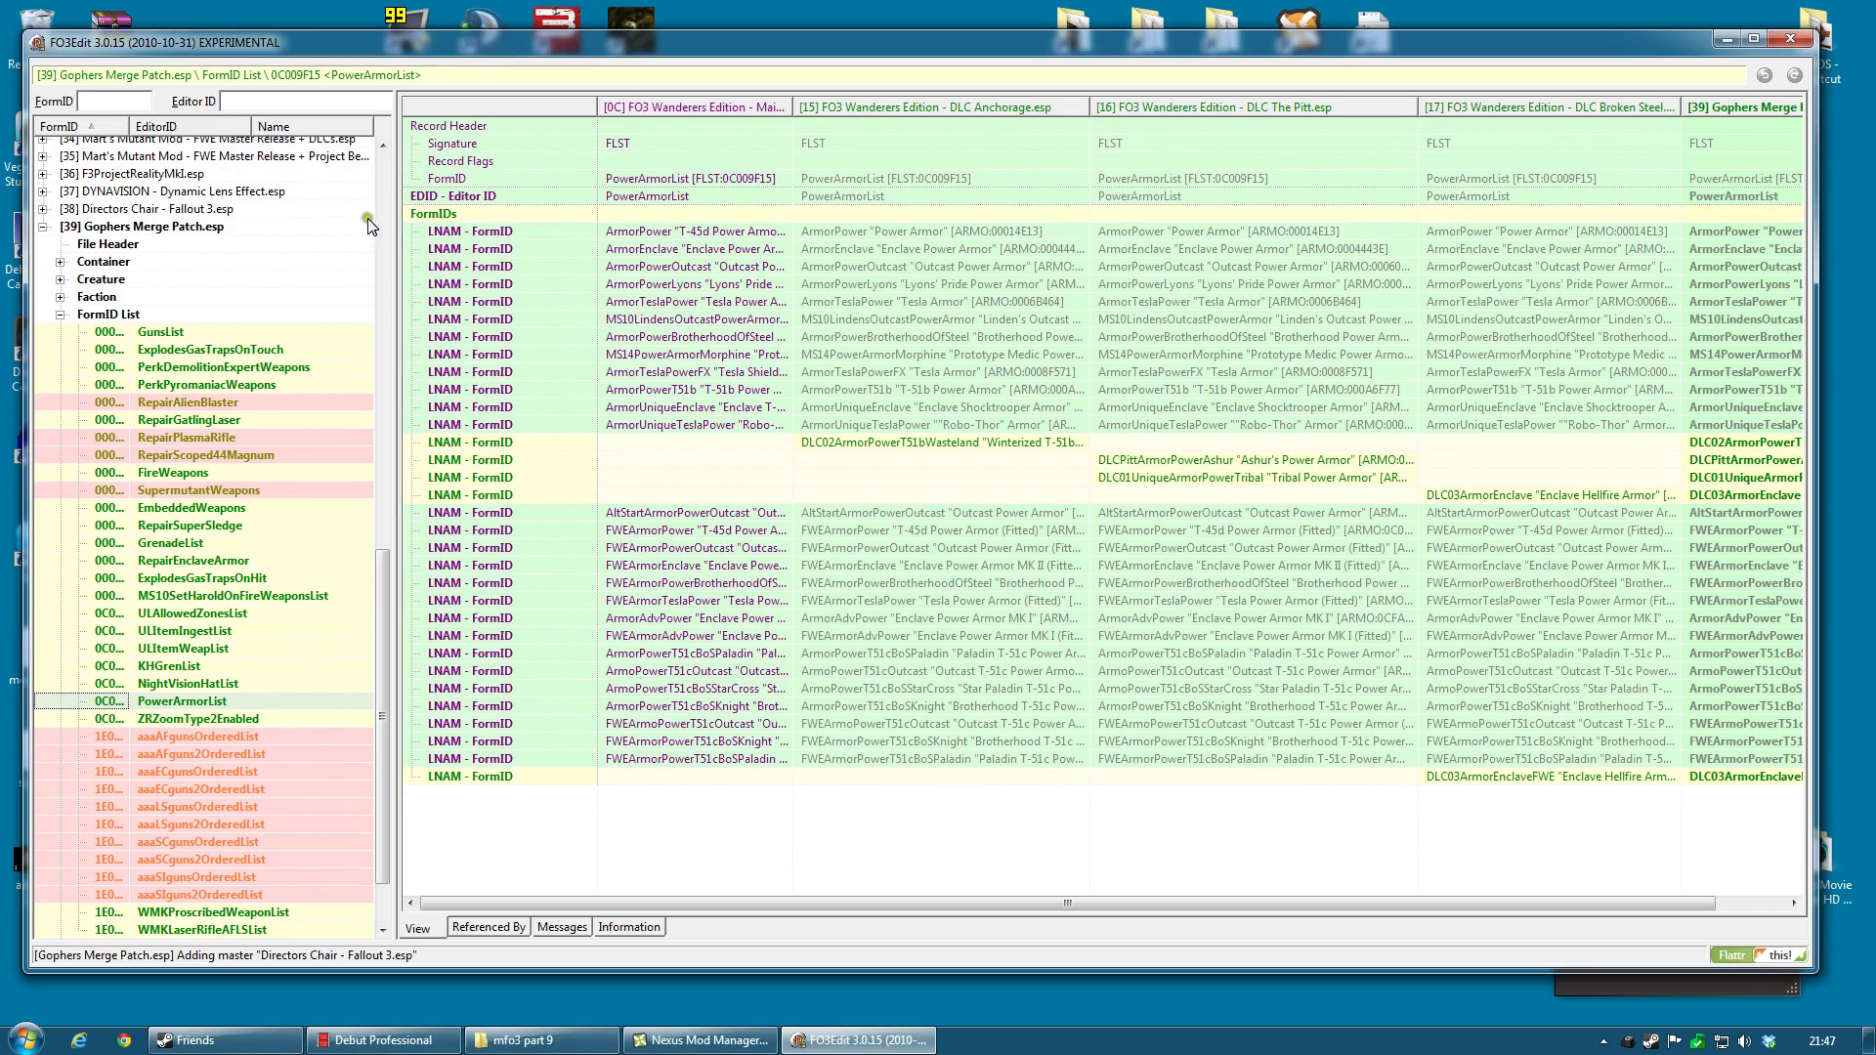
drag(397, 224, 281, 227)
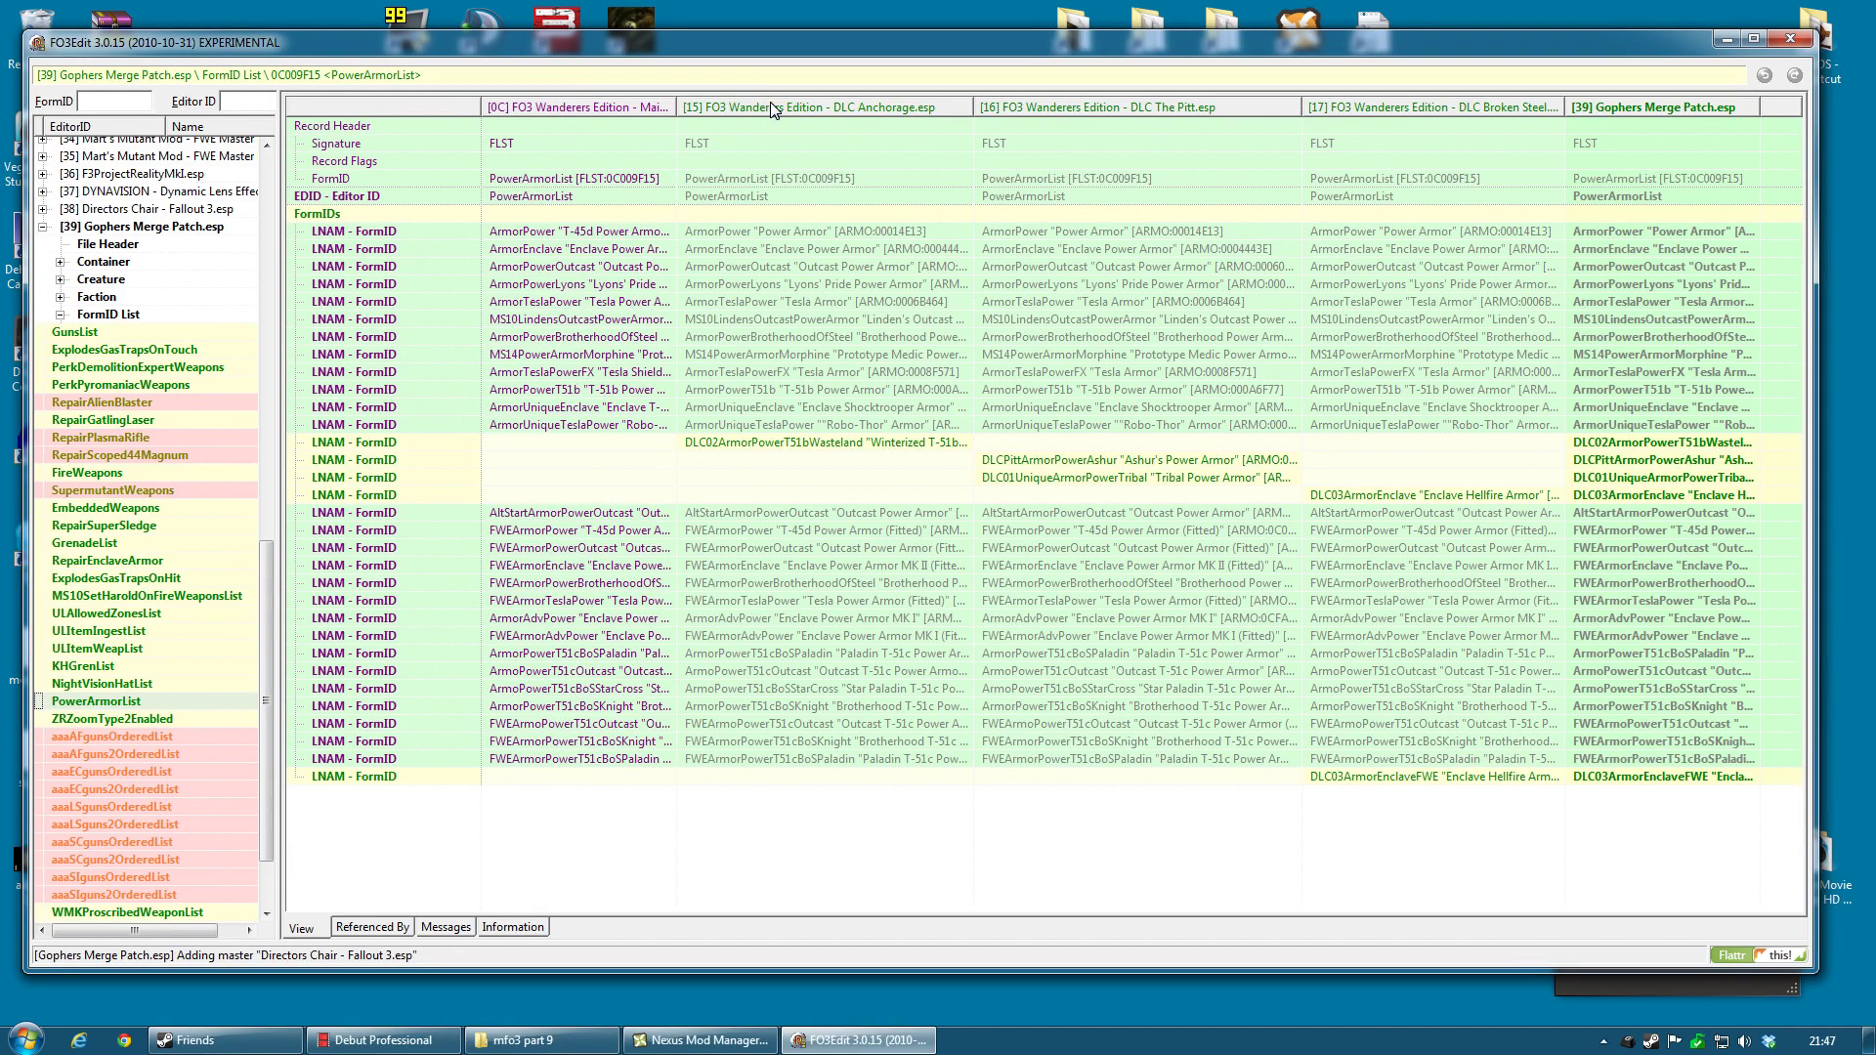
Examine the power armor entries that the DLC Anchorage, DLC Broken Steel and DLC The Pitt plugins each add to PowerArmorList
click(535, 154)
click(758, 444)
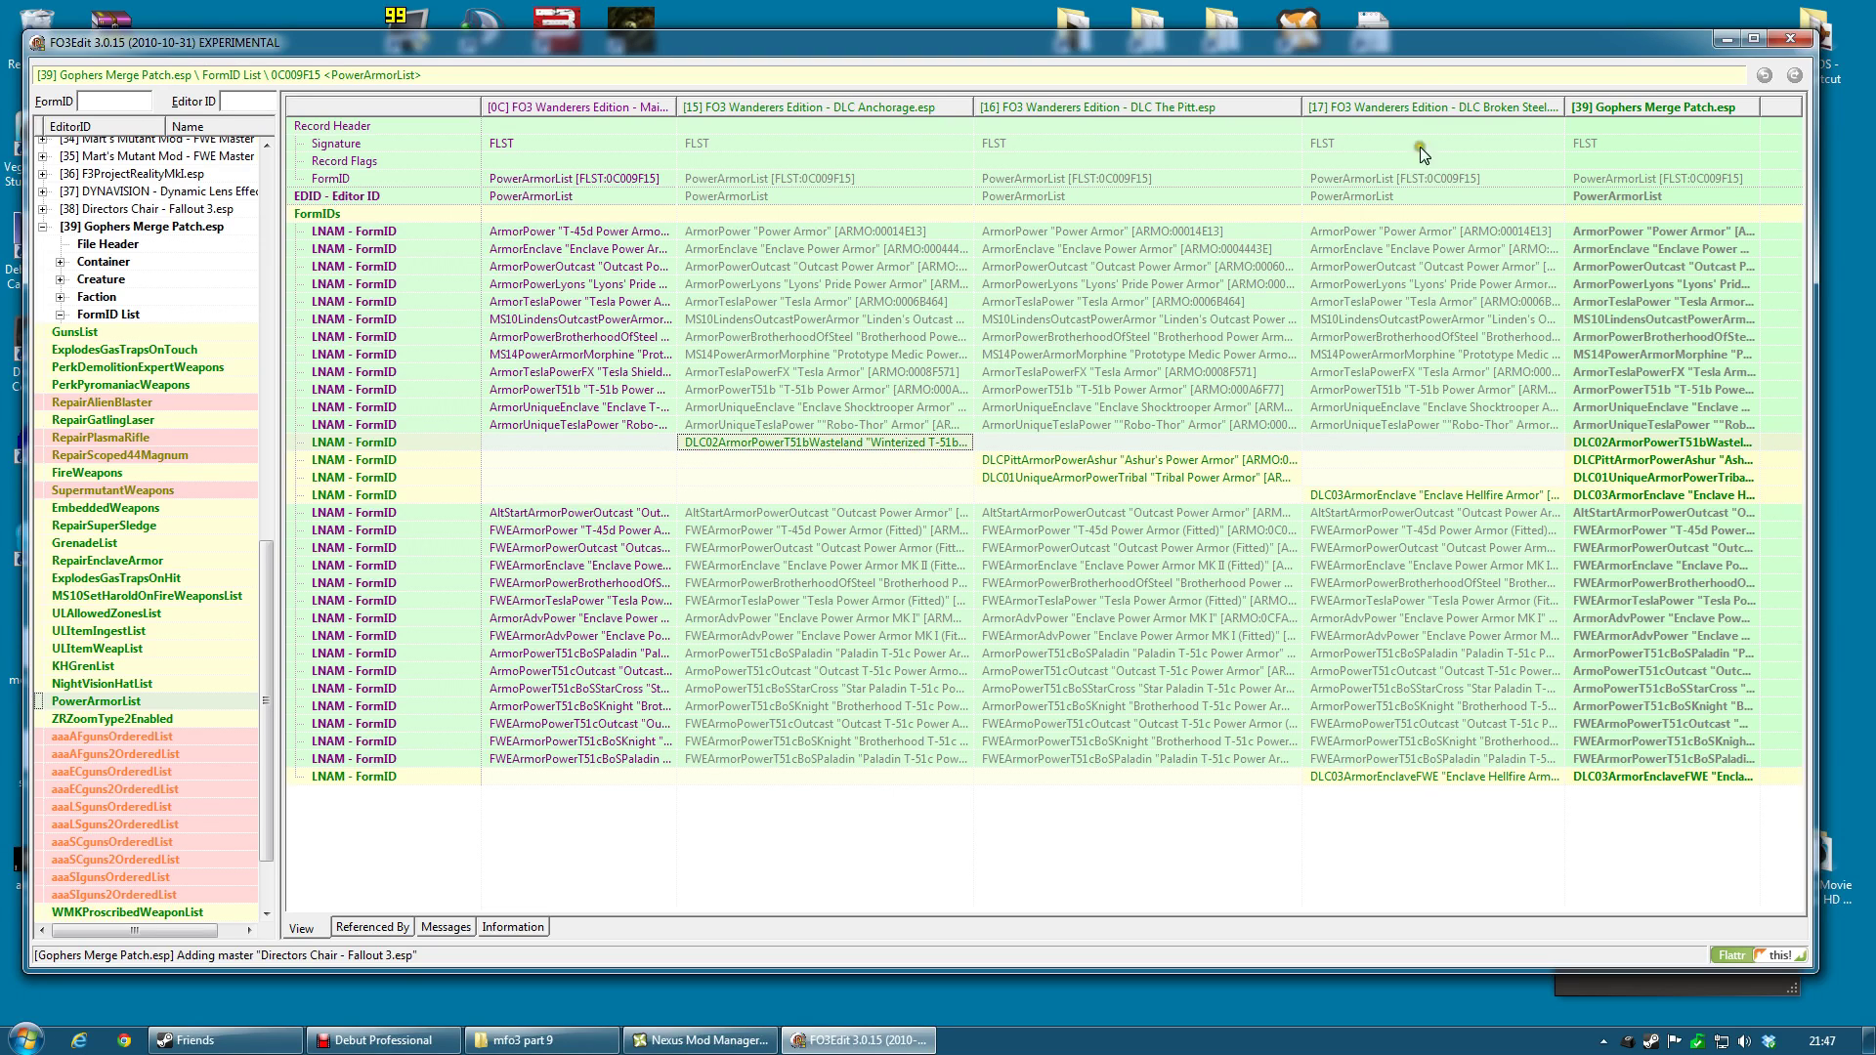
click(1409, 497)
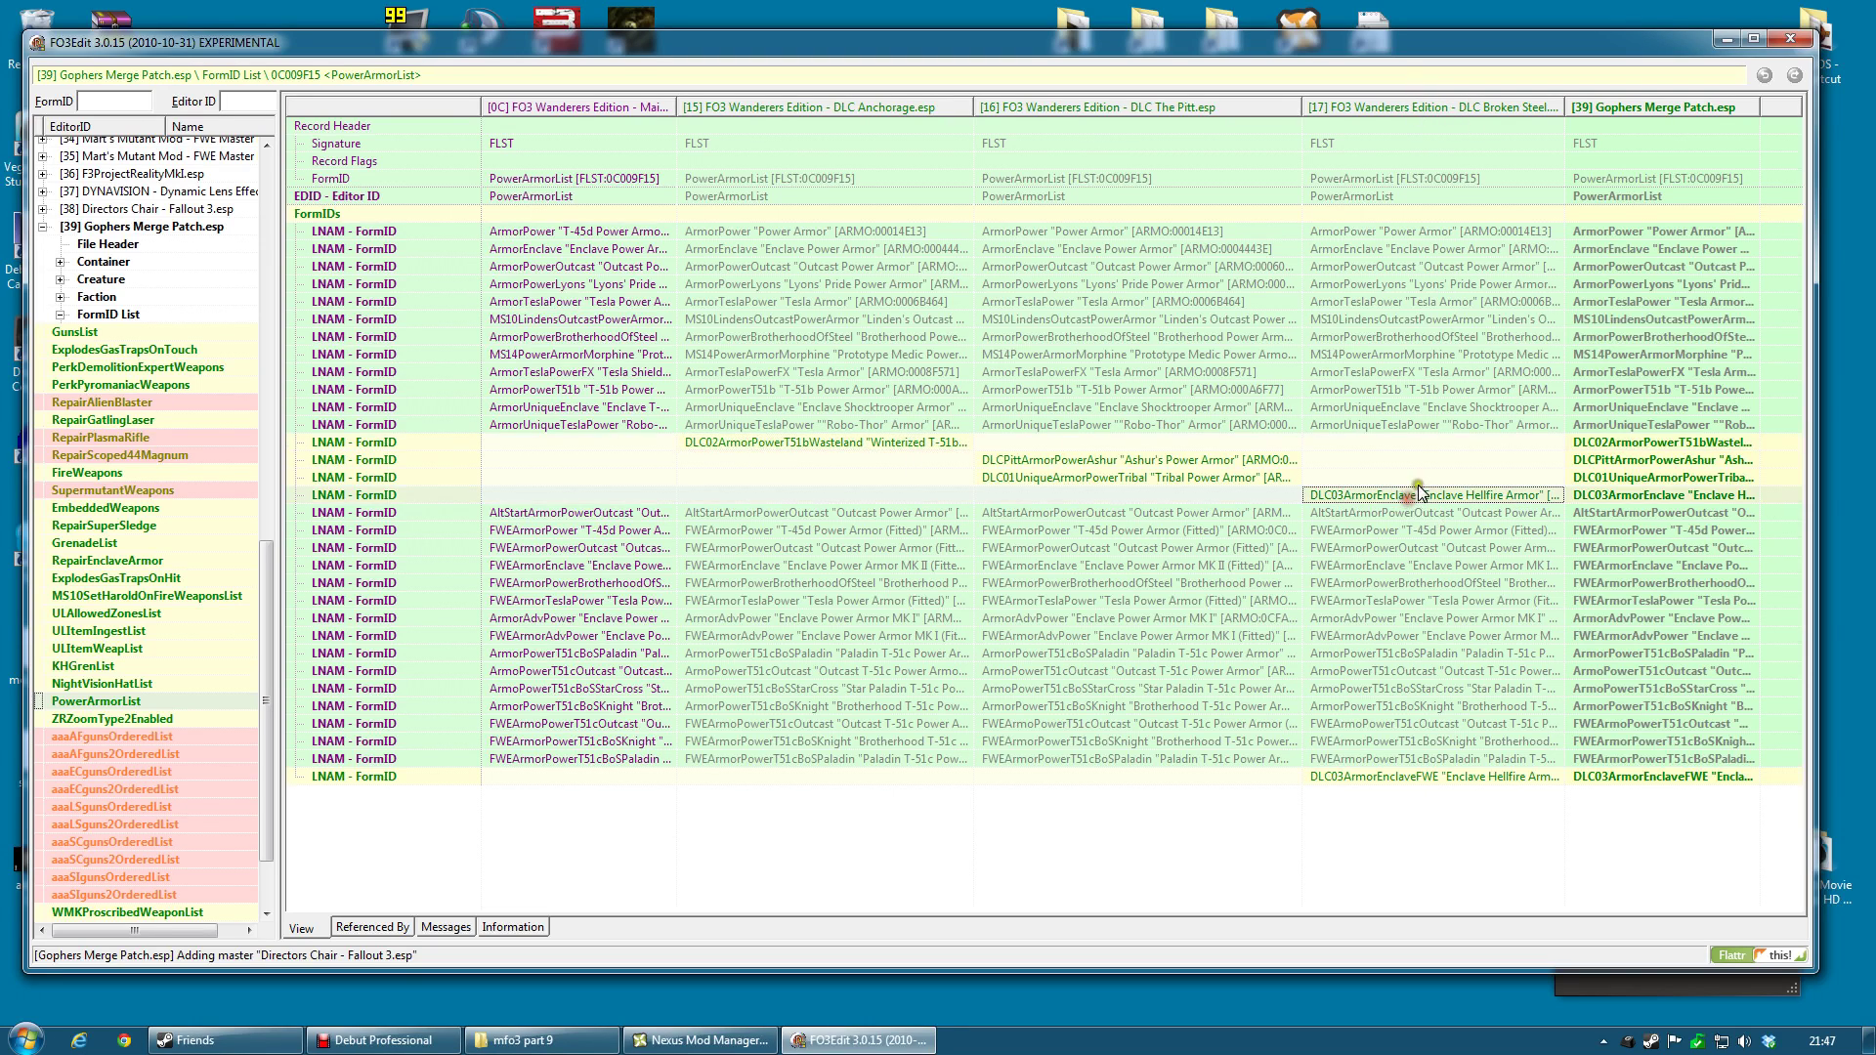
click(1190, 477)
click(1183, 461)
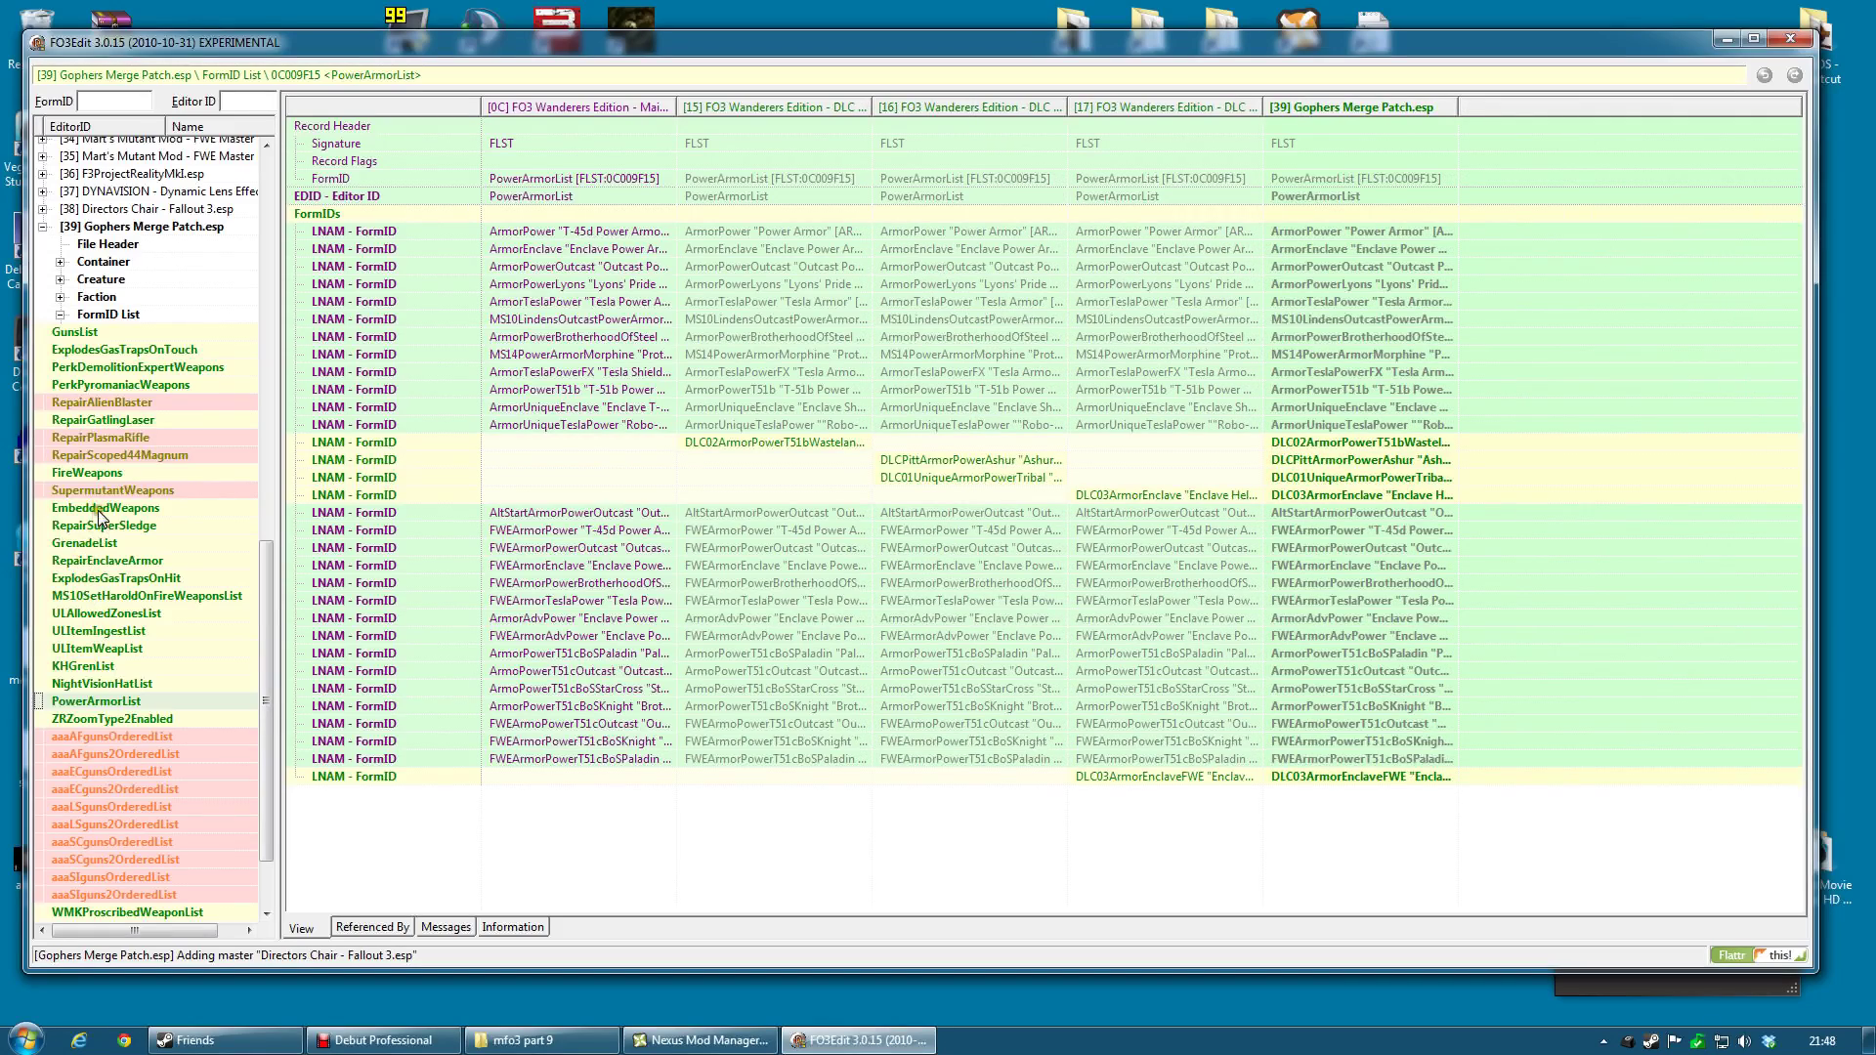
Open the RepairEnclaveArmor record and compare EVE.esm's ArmorEnclaveEnforcer entry with the other plugins and Gophers Merge Patch.esp
click(119, 560)
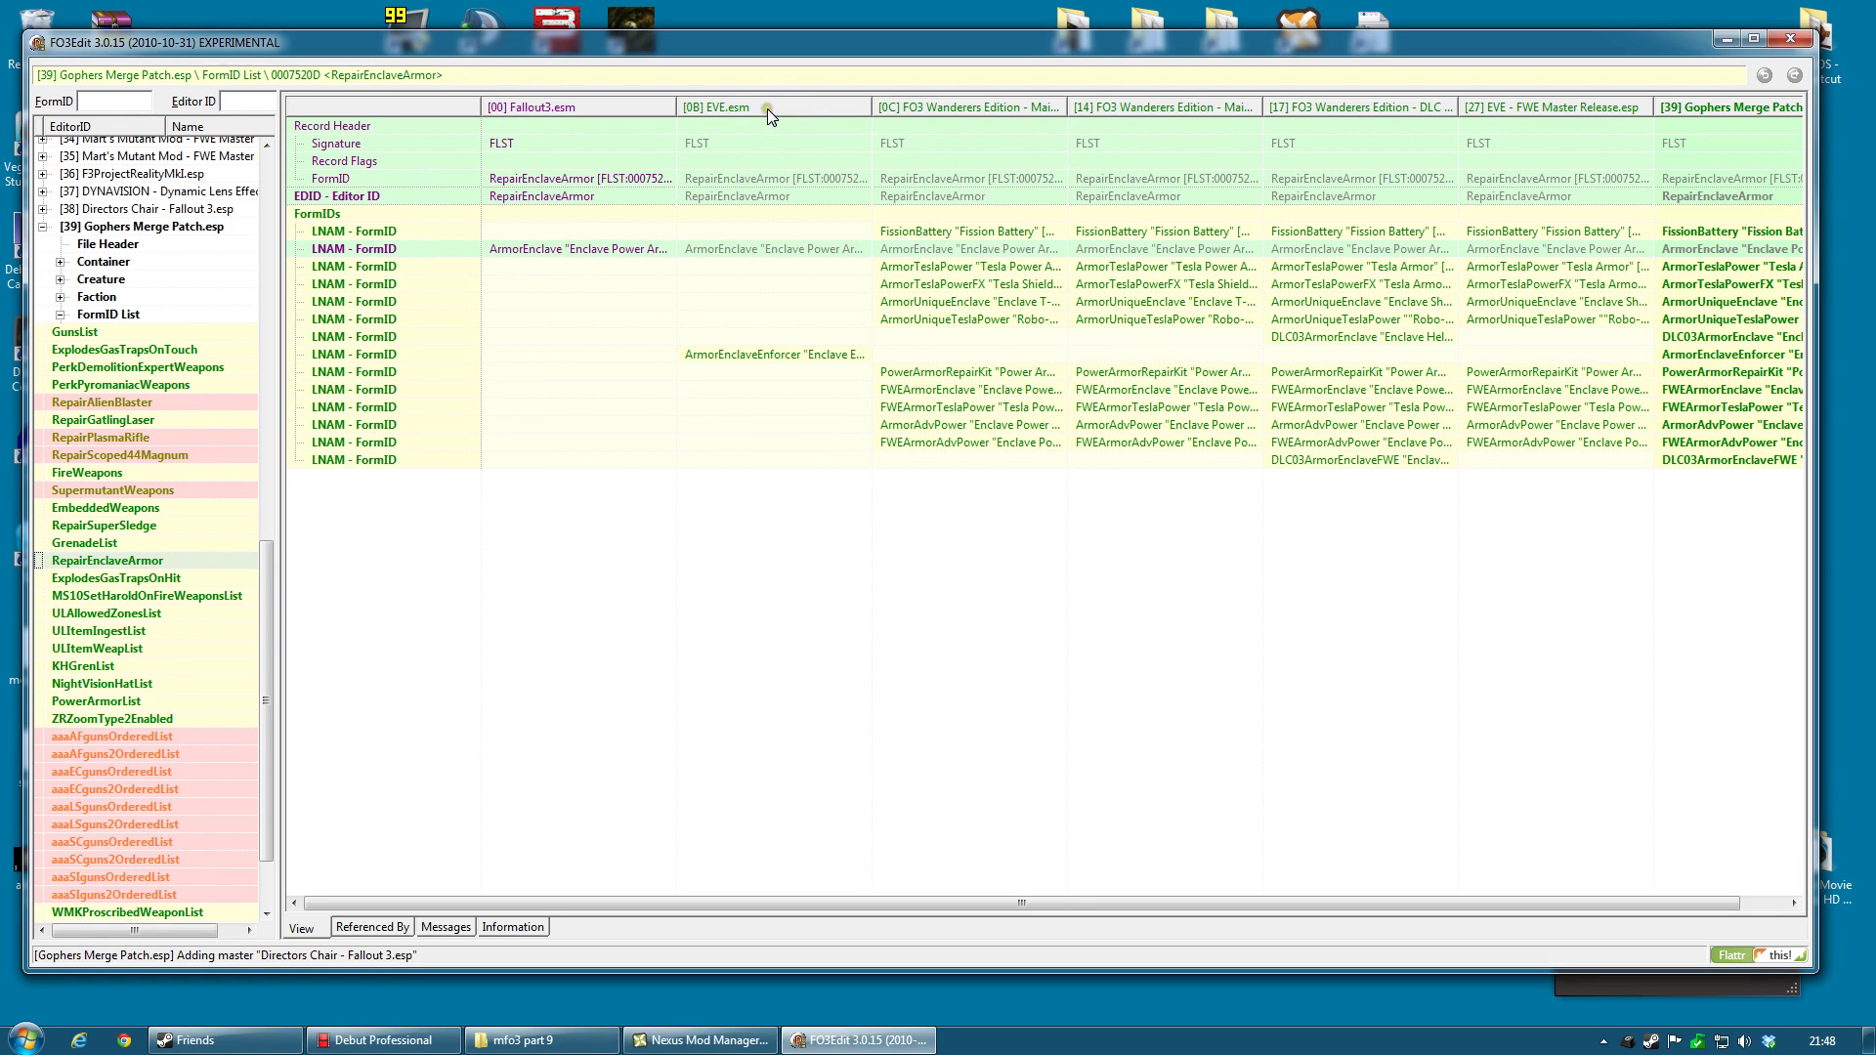
click(750, 357)
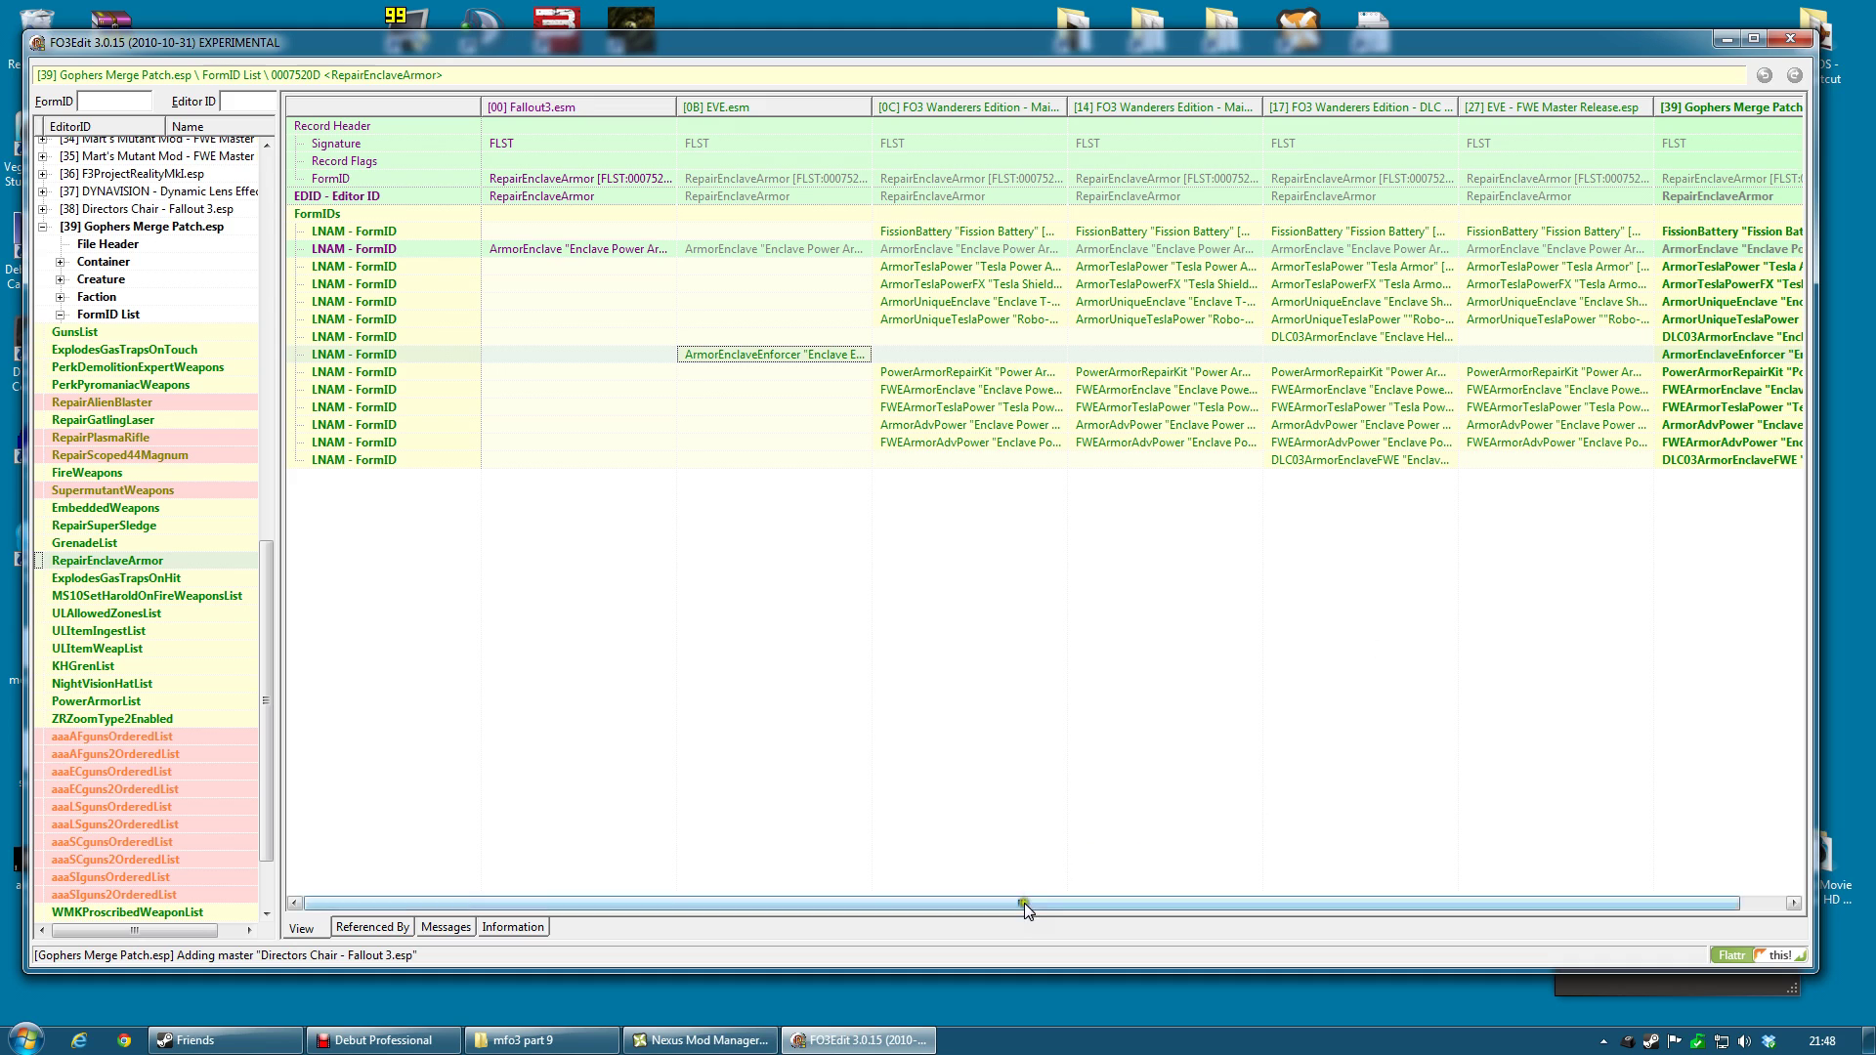
drag(1024, 903, 1180, 888)
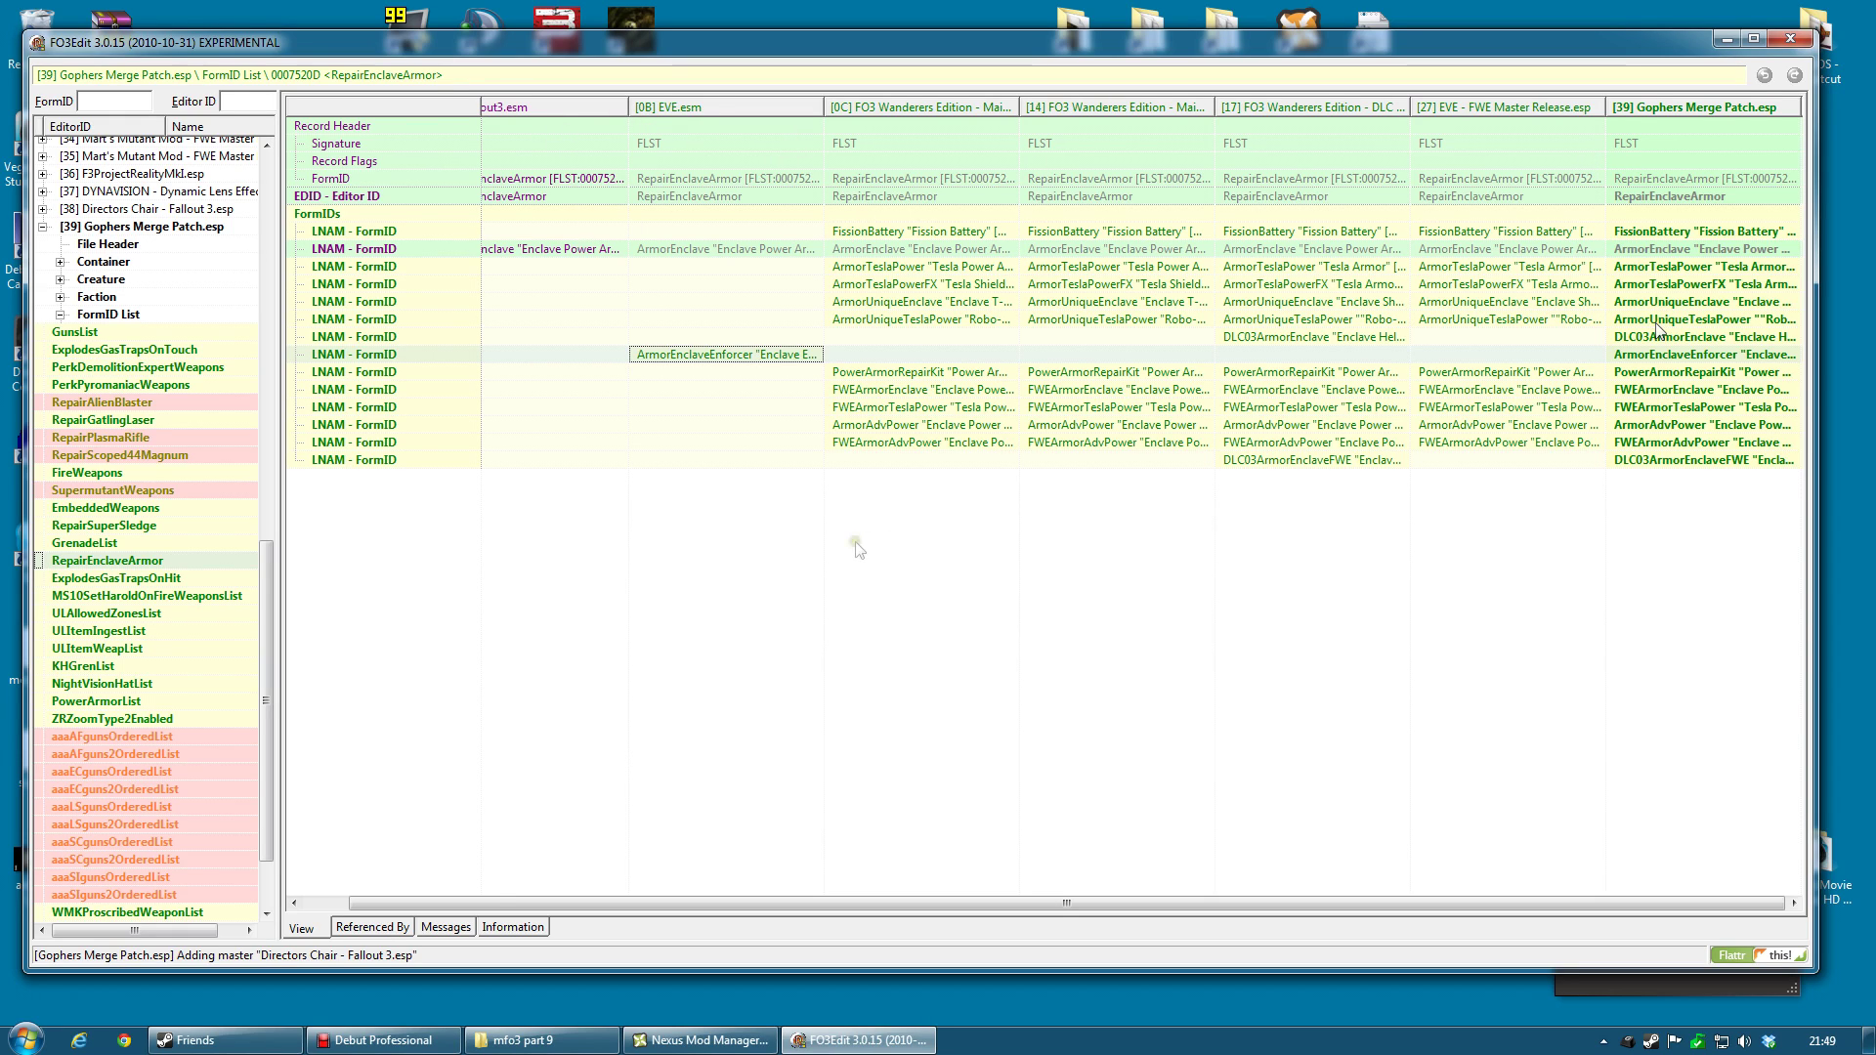
click(107, 351)
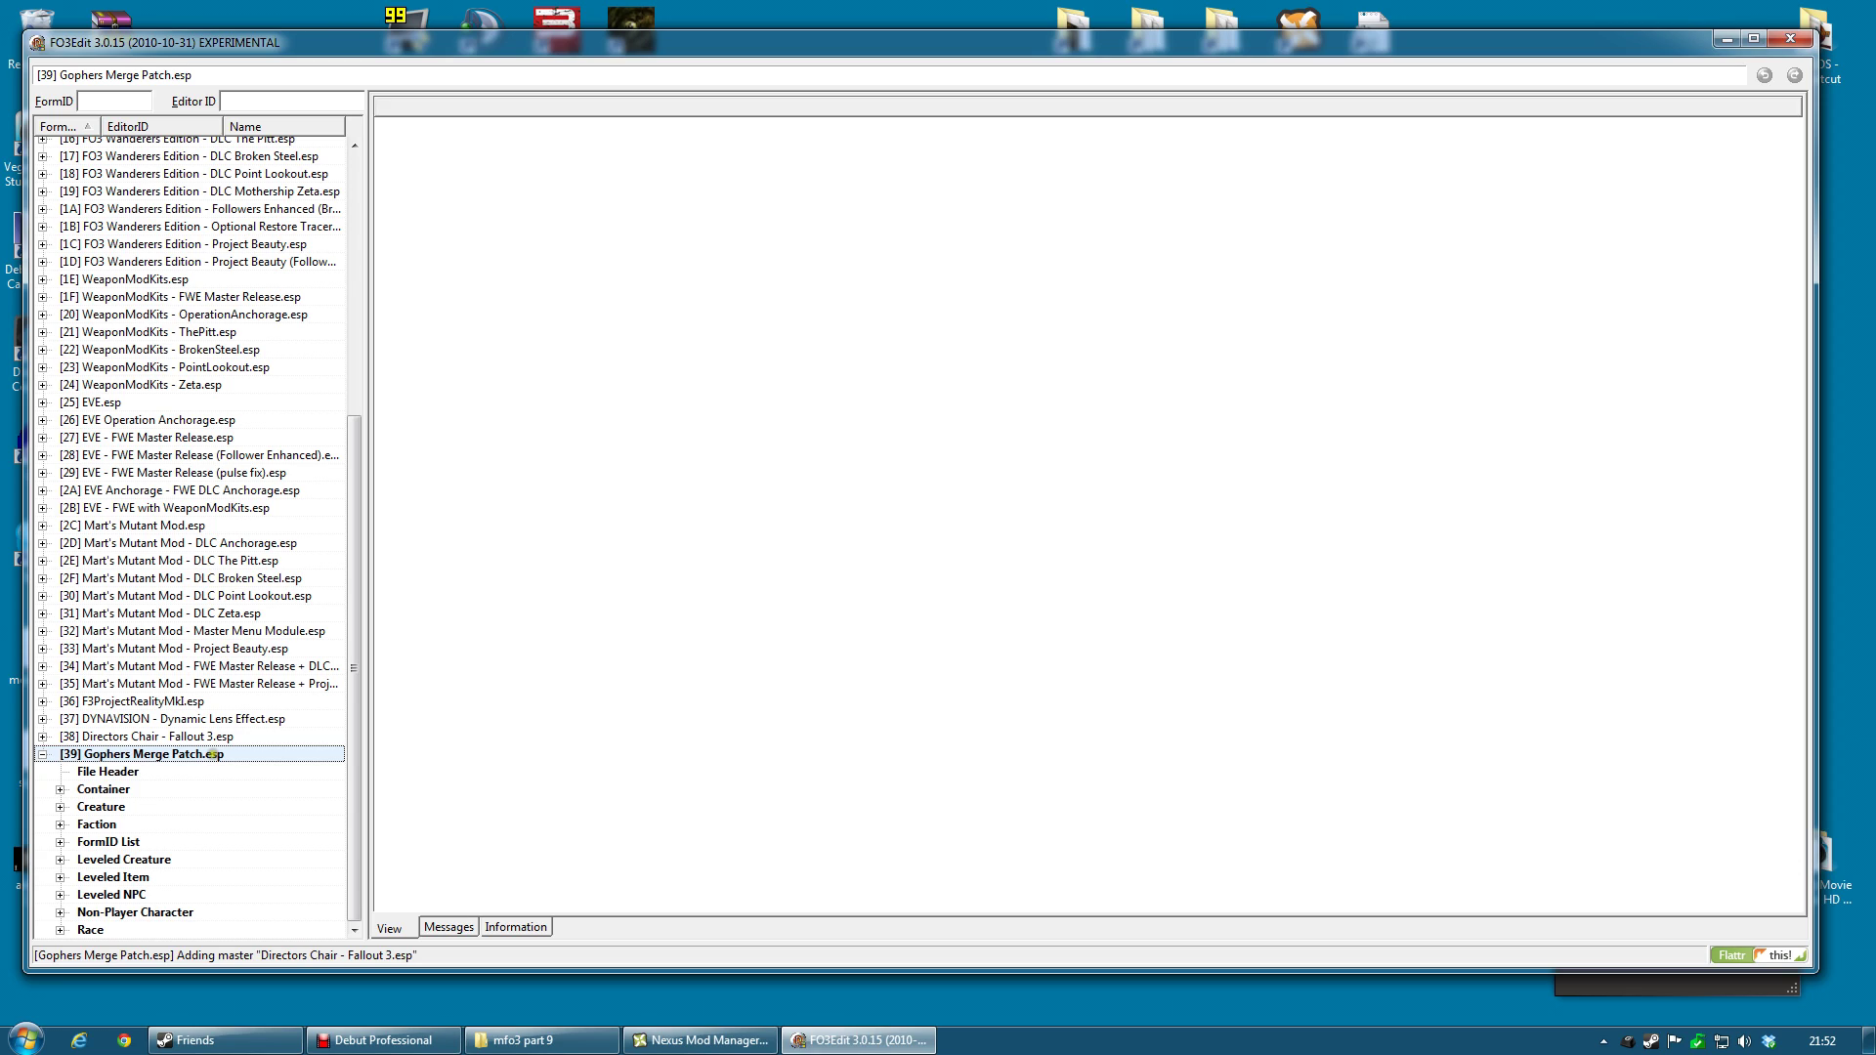
Expand the Container group of Gophers Merge Patch.esp and open the DashwoodSafe record
click(99, 773)
click(102, 789)
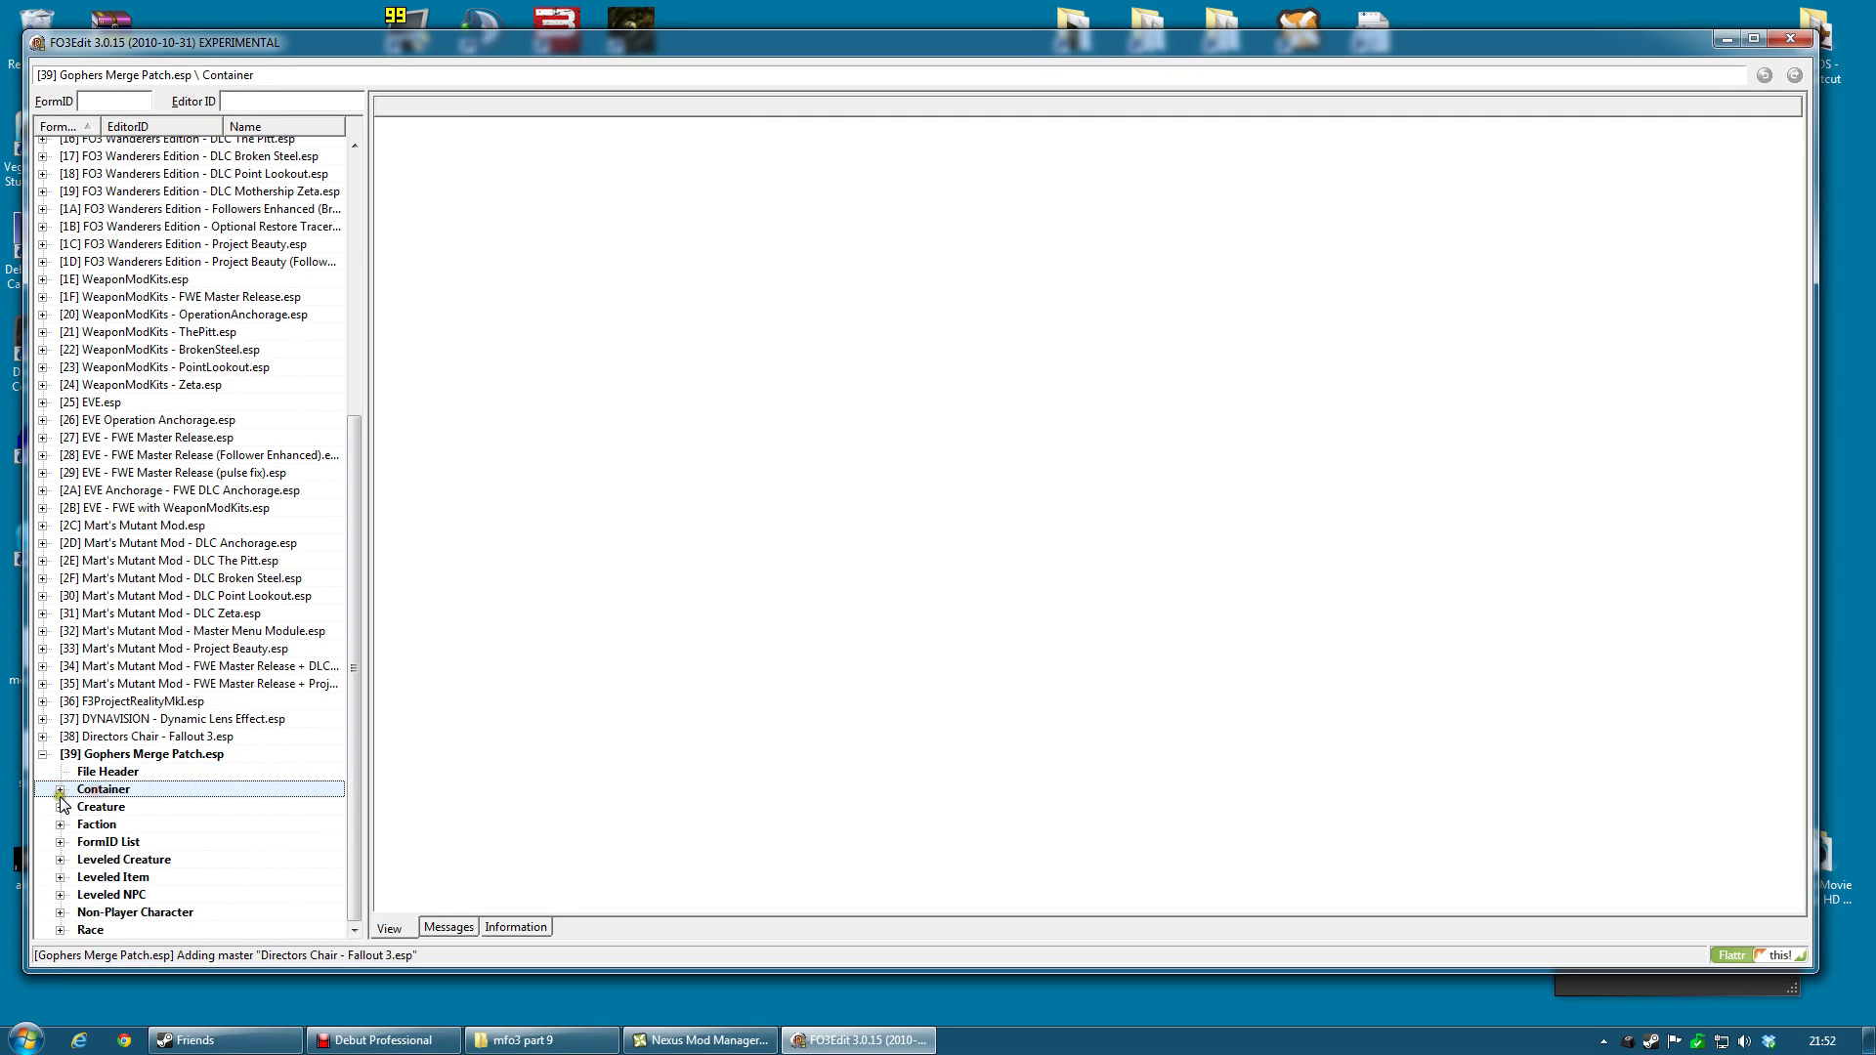
click(60, 789)
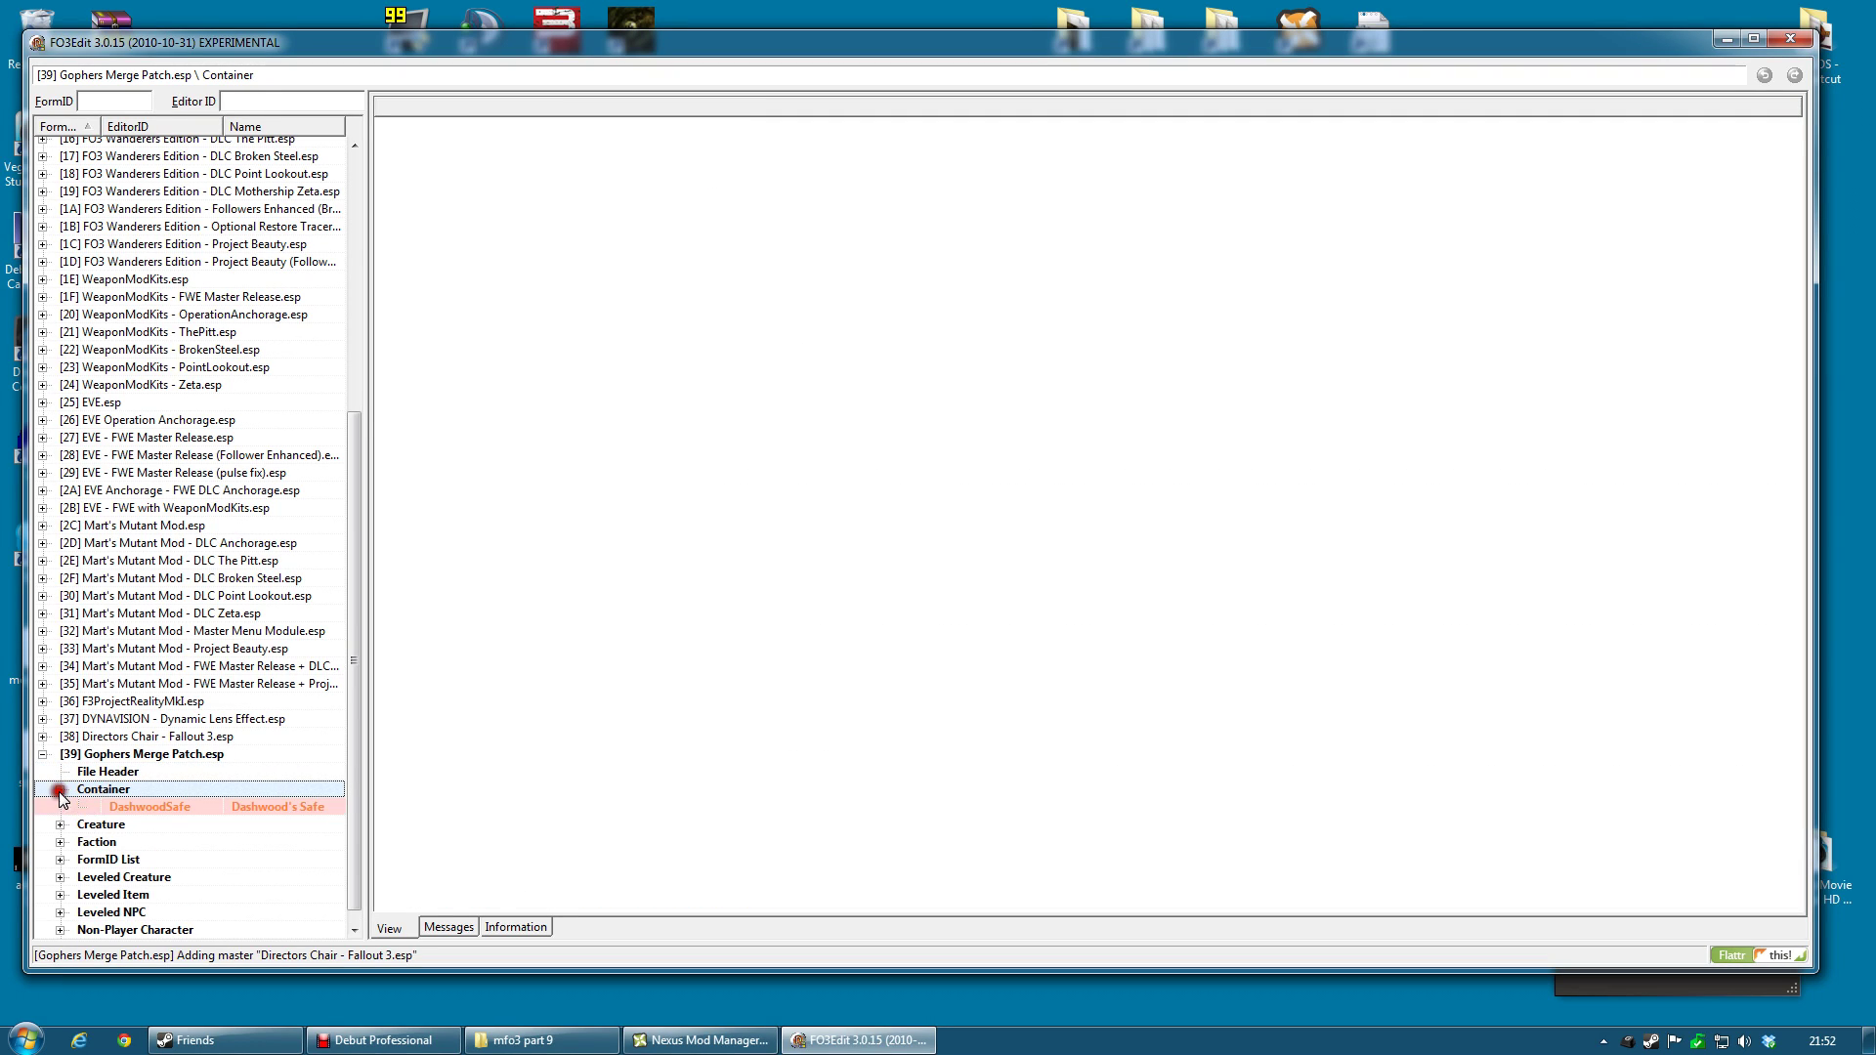
click(163, 807)
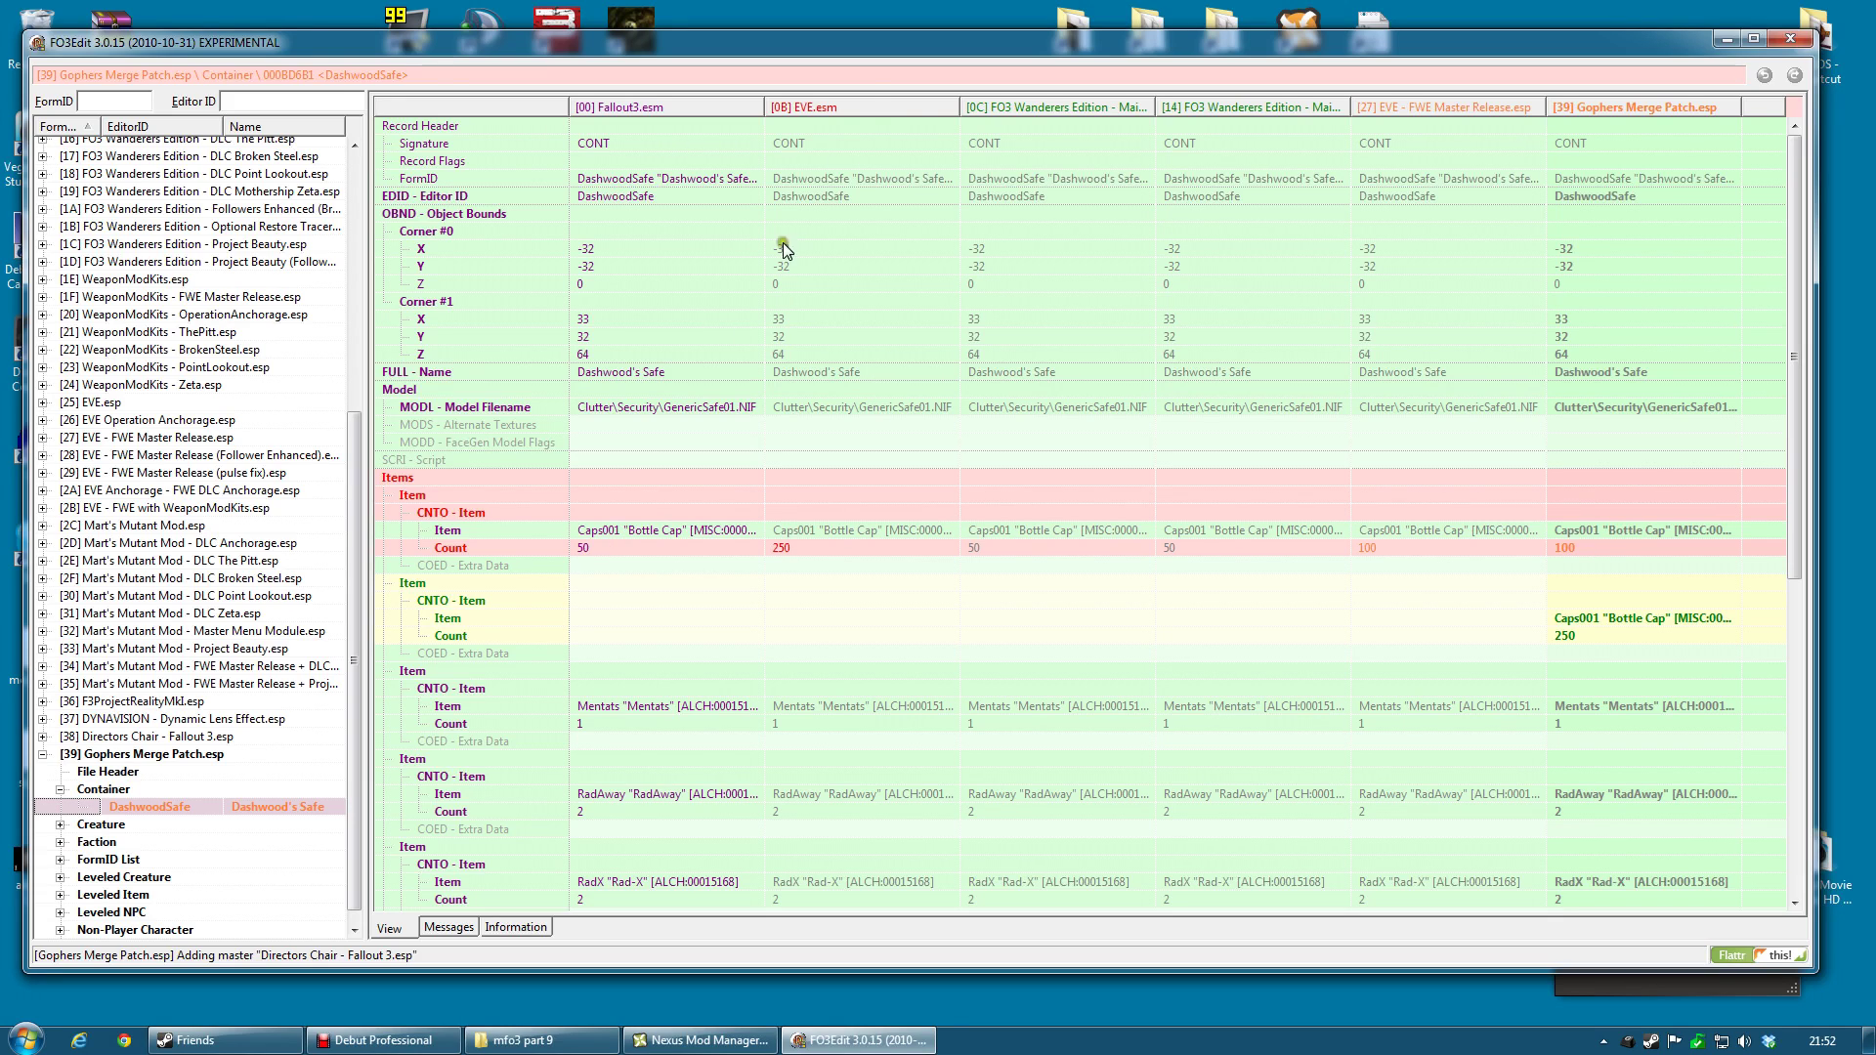
Compare the DashwoodSafe items across the plugins, including EVE.esm's WeapGrenadeShredder entry and the bottle cap counts
click(806, 113)
drag(1797, 439, 1801, 793)
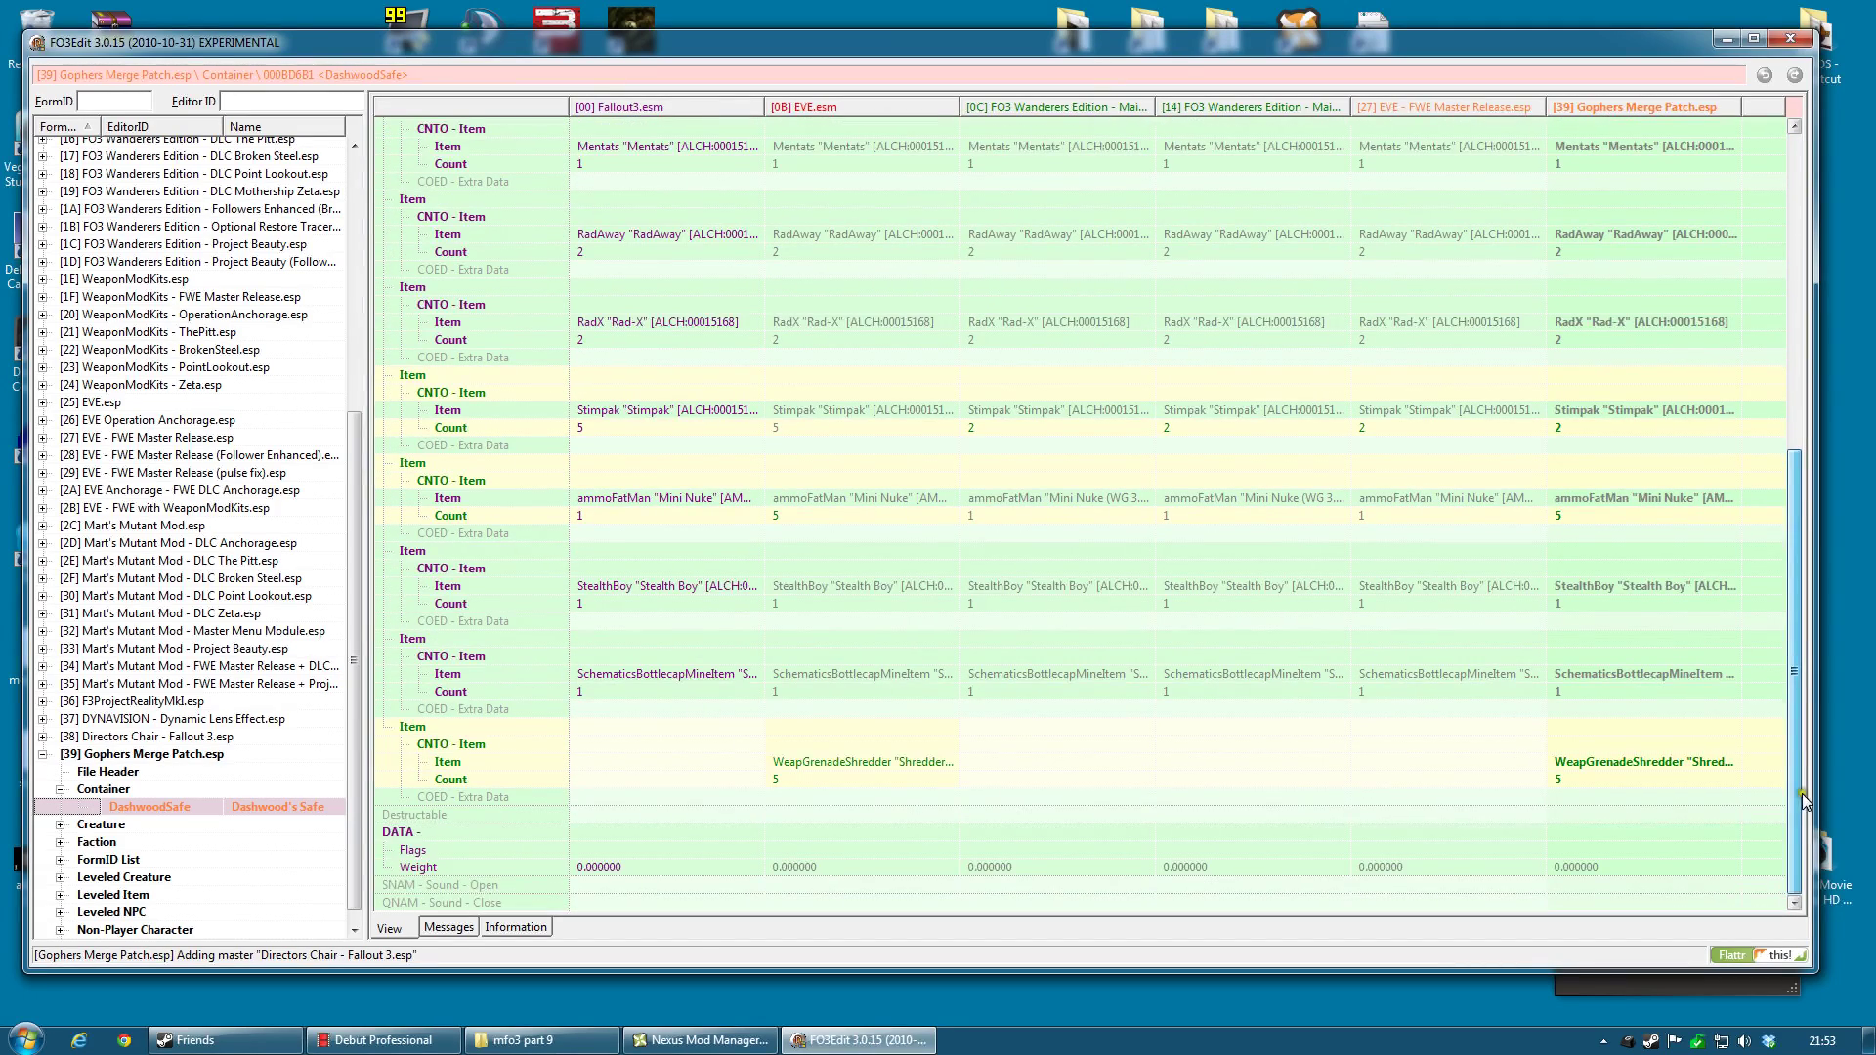
click(828, 765)
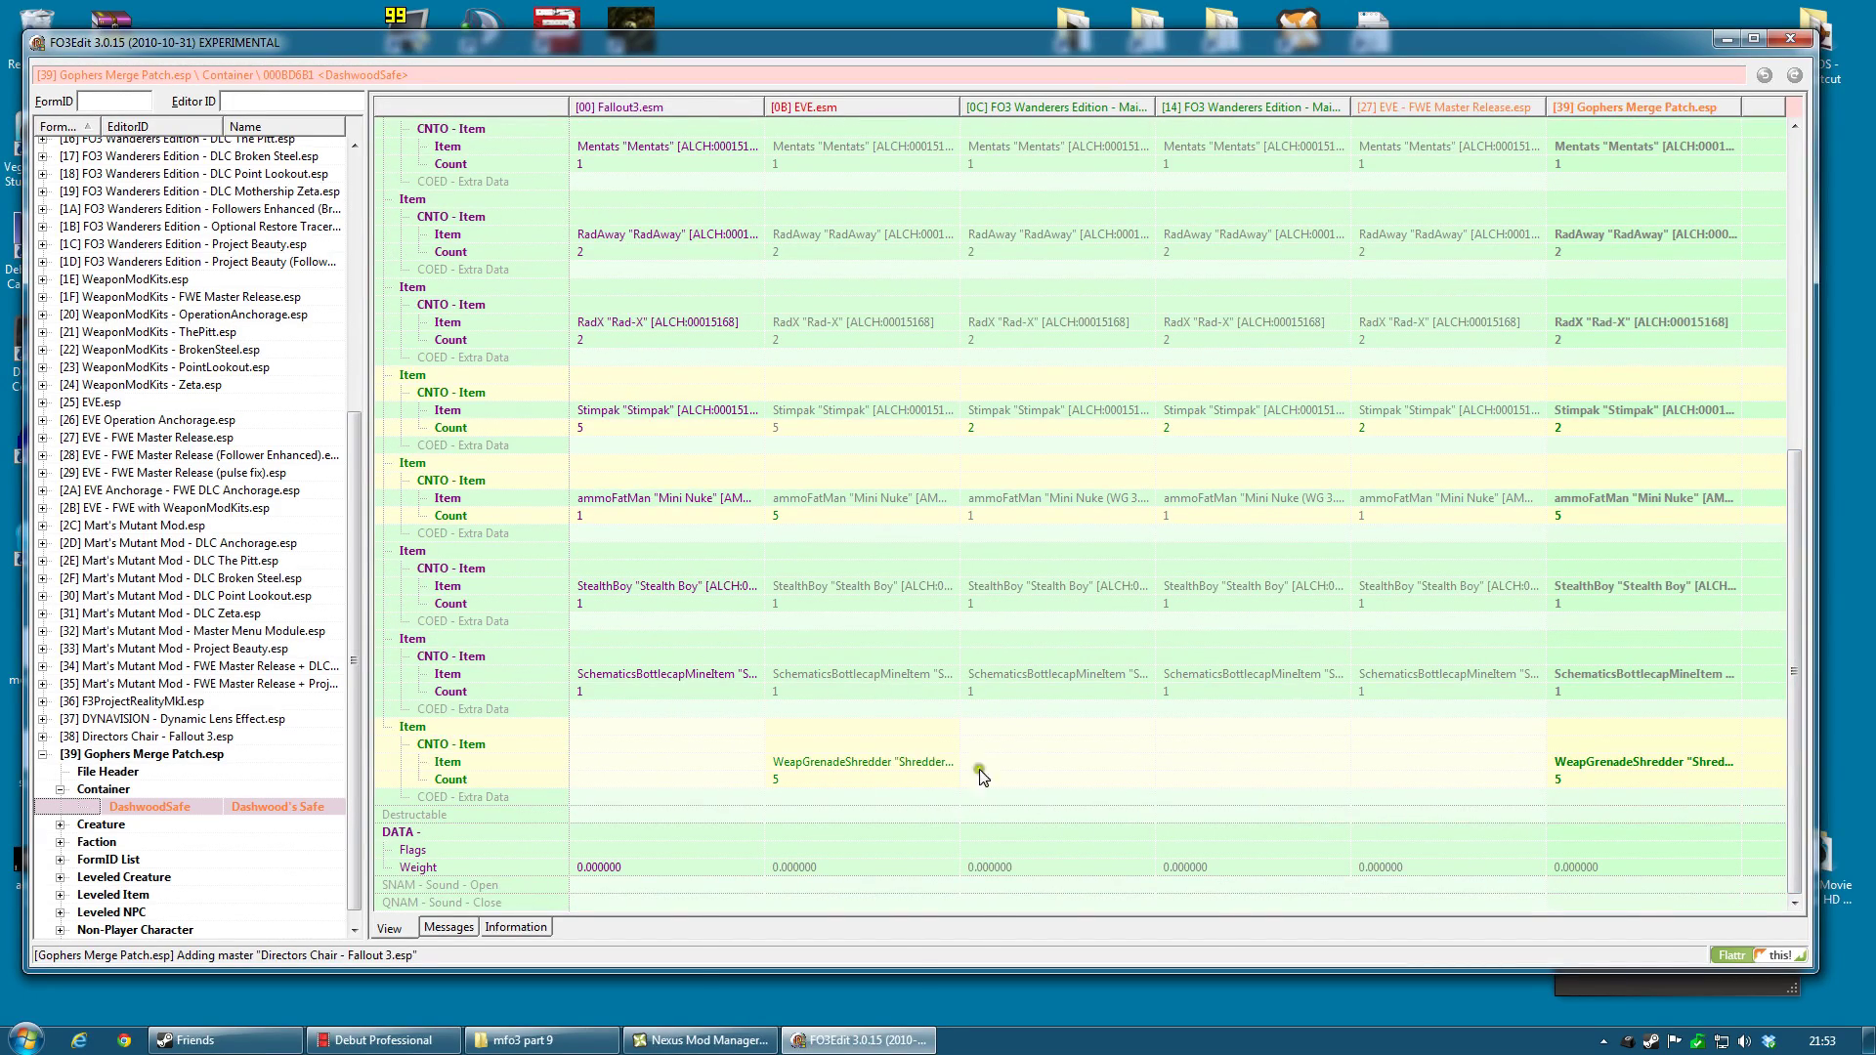
drag(1794, 728, 1785, 431)
click(771, 256)
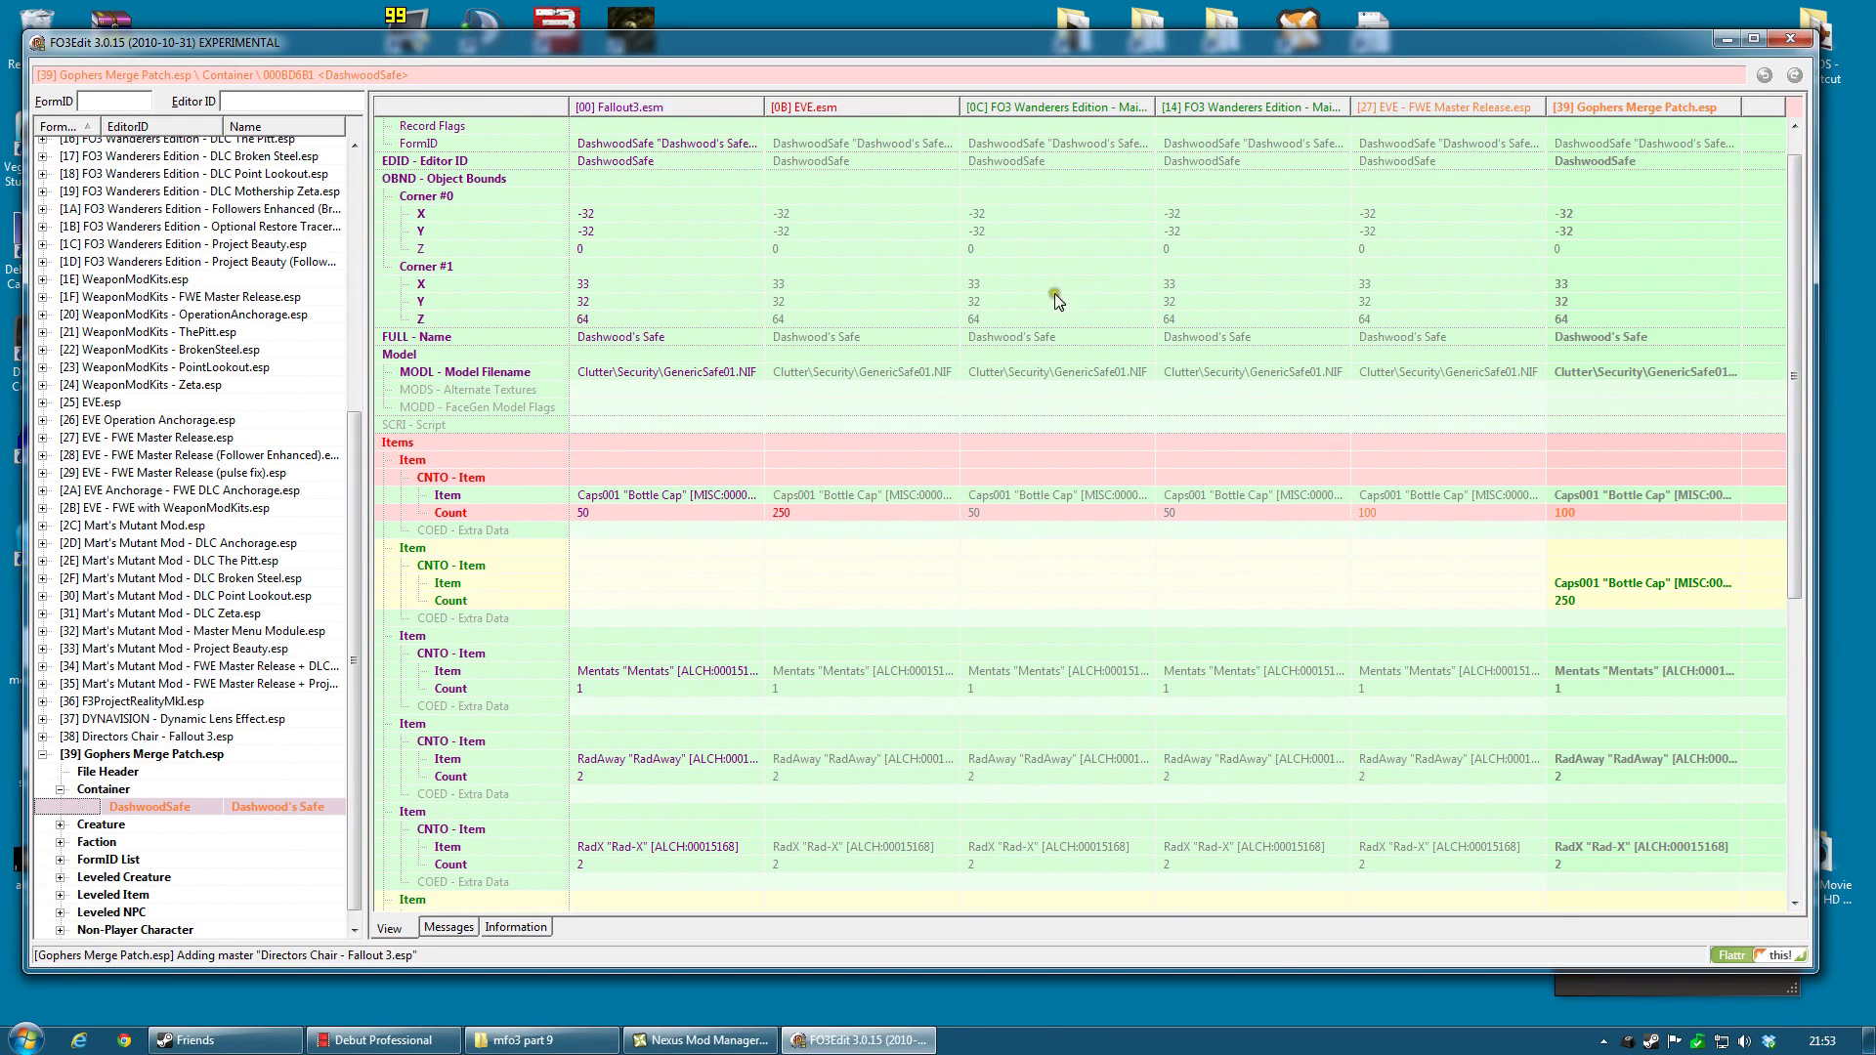
Check which DashwoodSafe item entries Gophers Merge Patch.esp takes from each plugin, including the duplicated Bottle Cap entry
drag(1797, 184, 1831, 203)
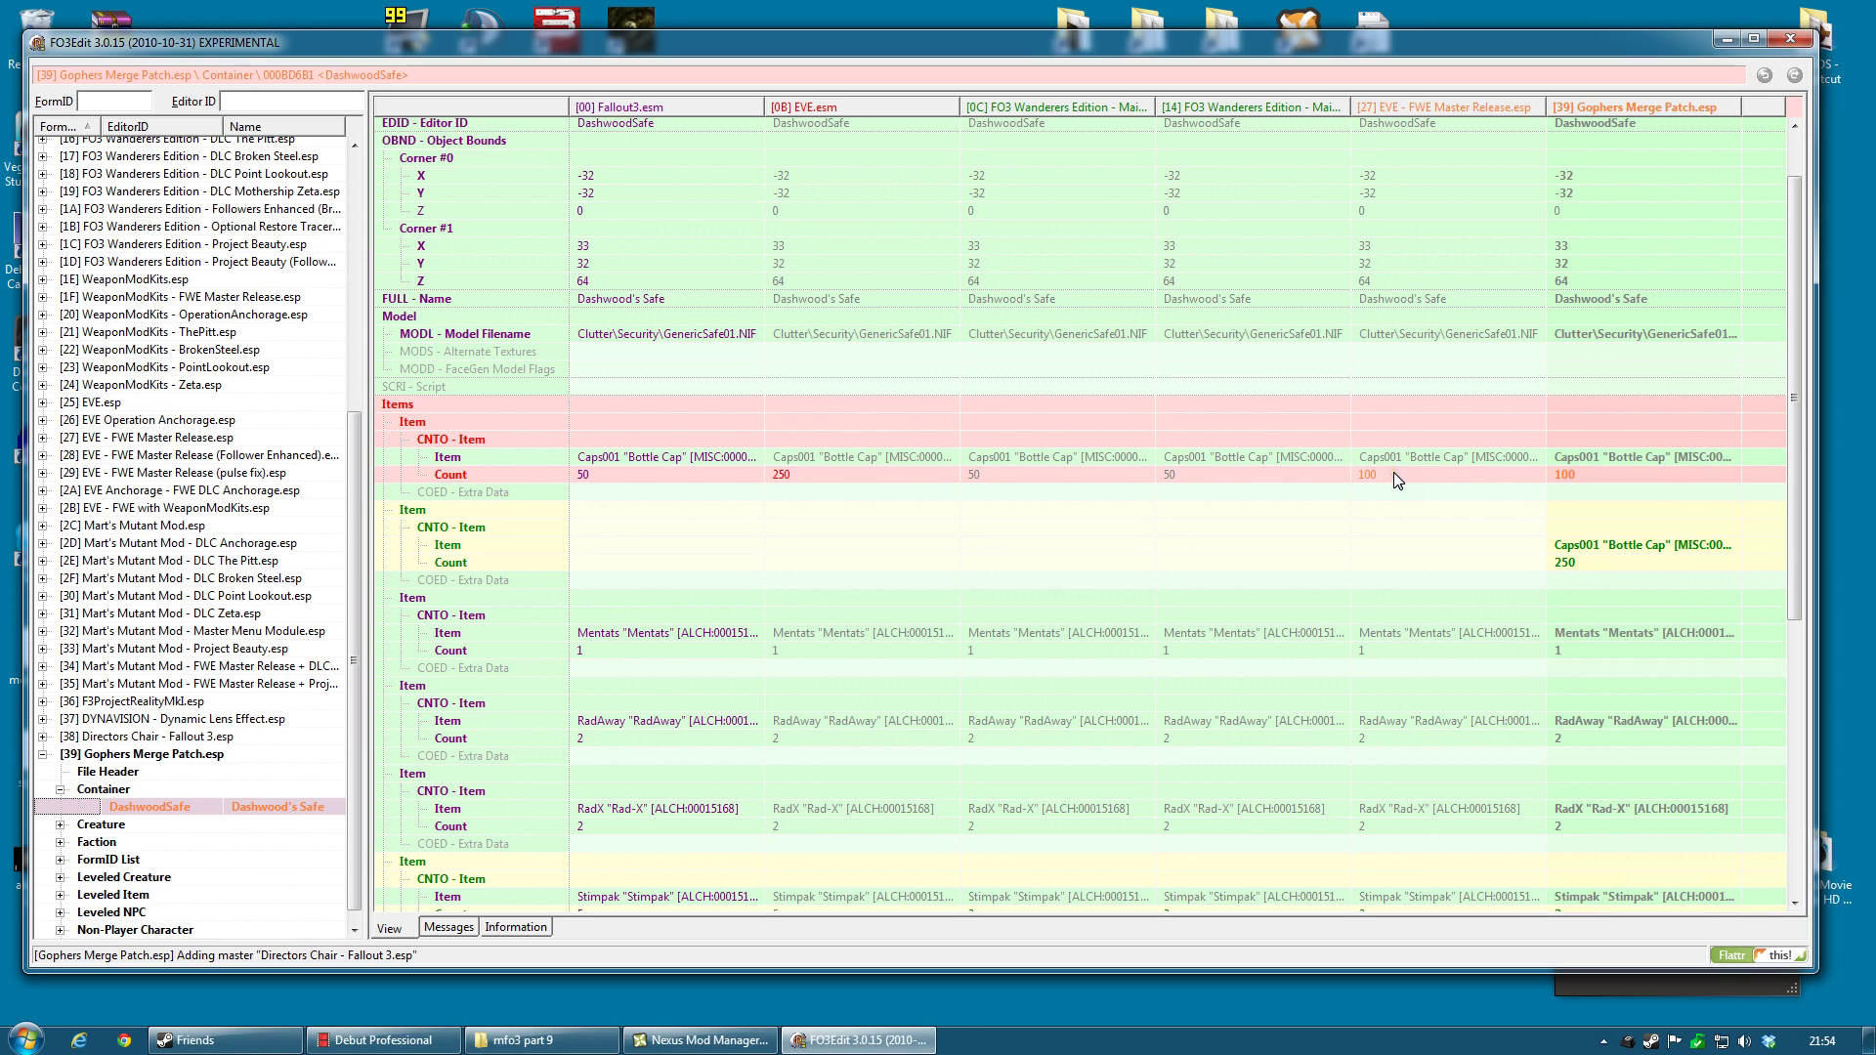
drag(1794, 391, 1771, 685)
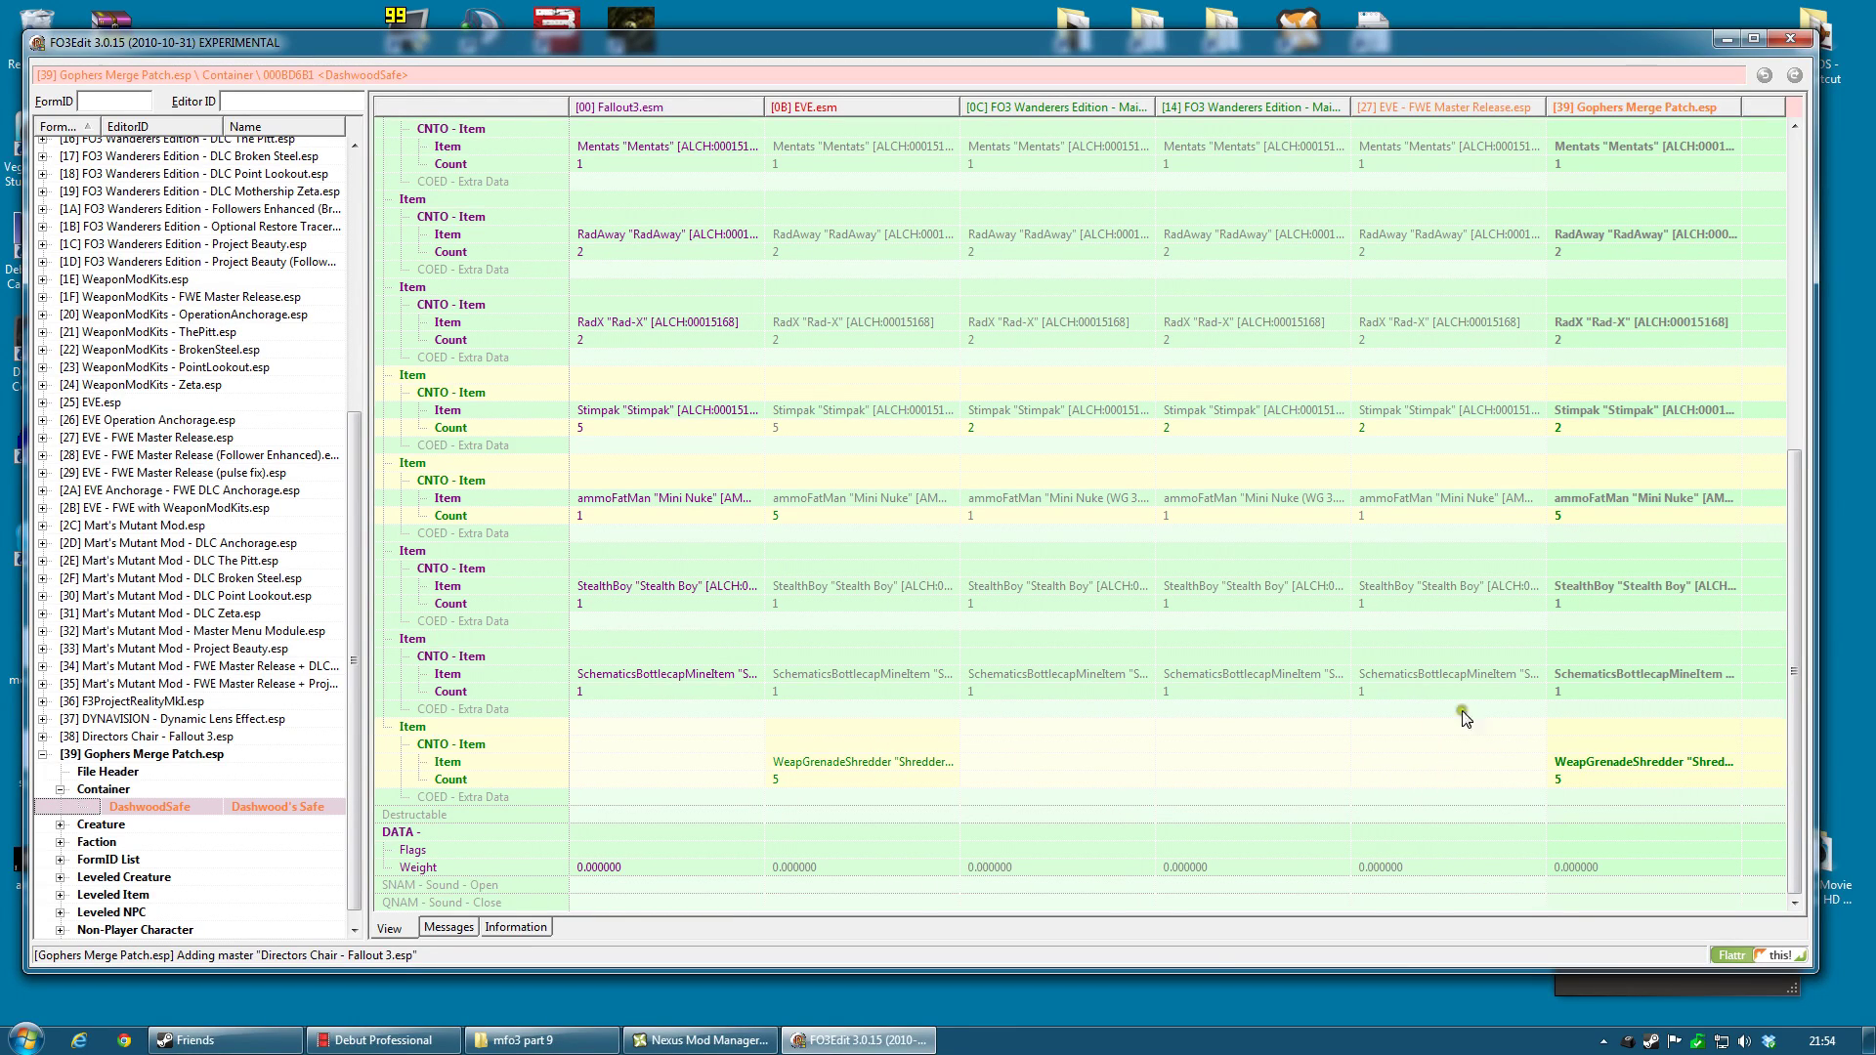
drag(1788, 727, 1612, 525)
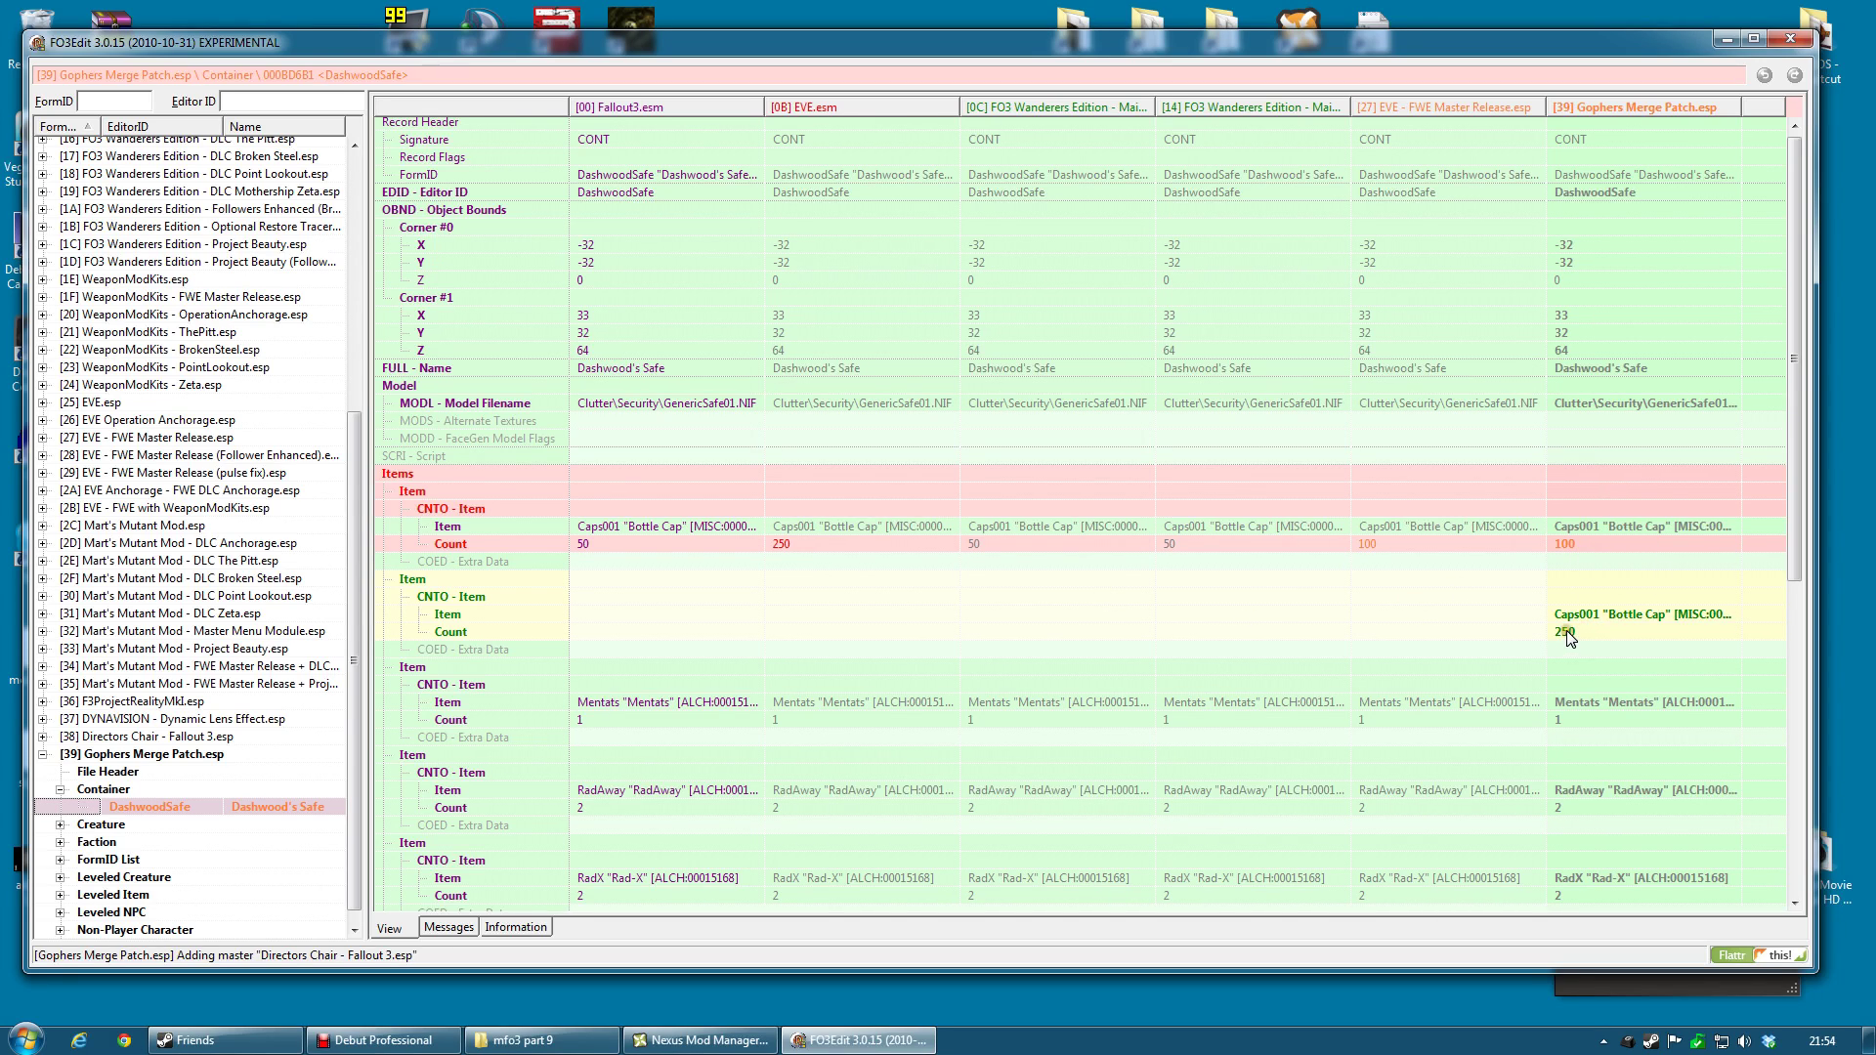
drag(1797, 459, 1803, 810)
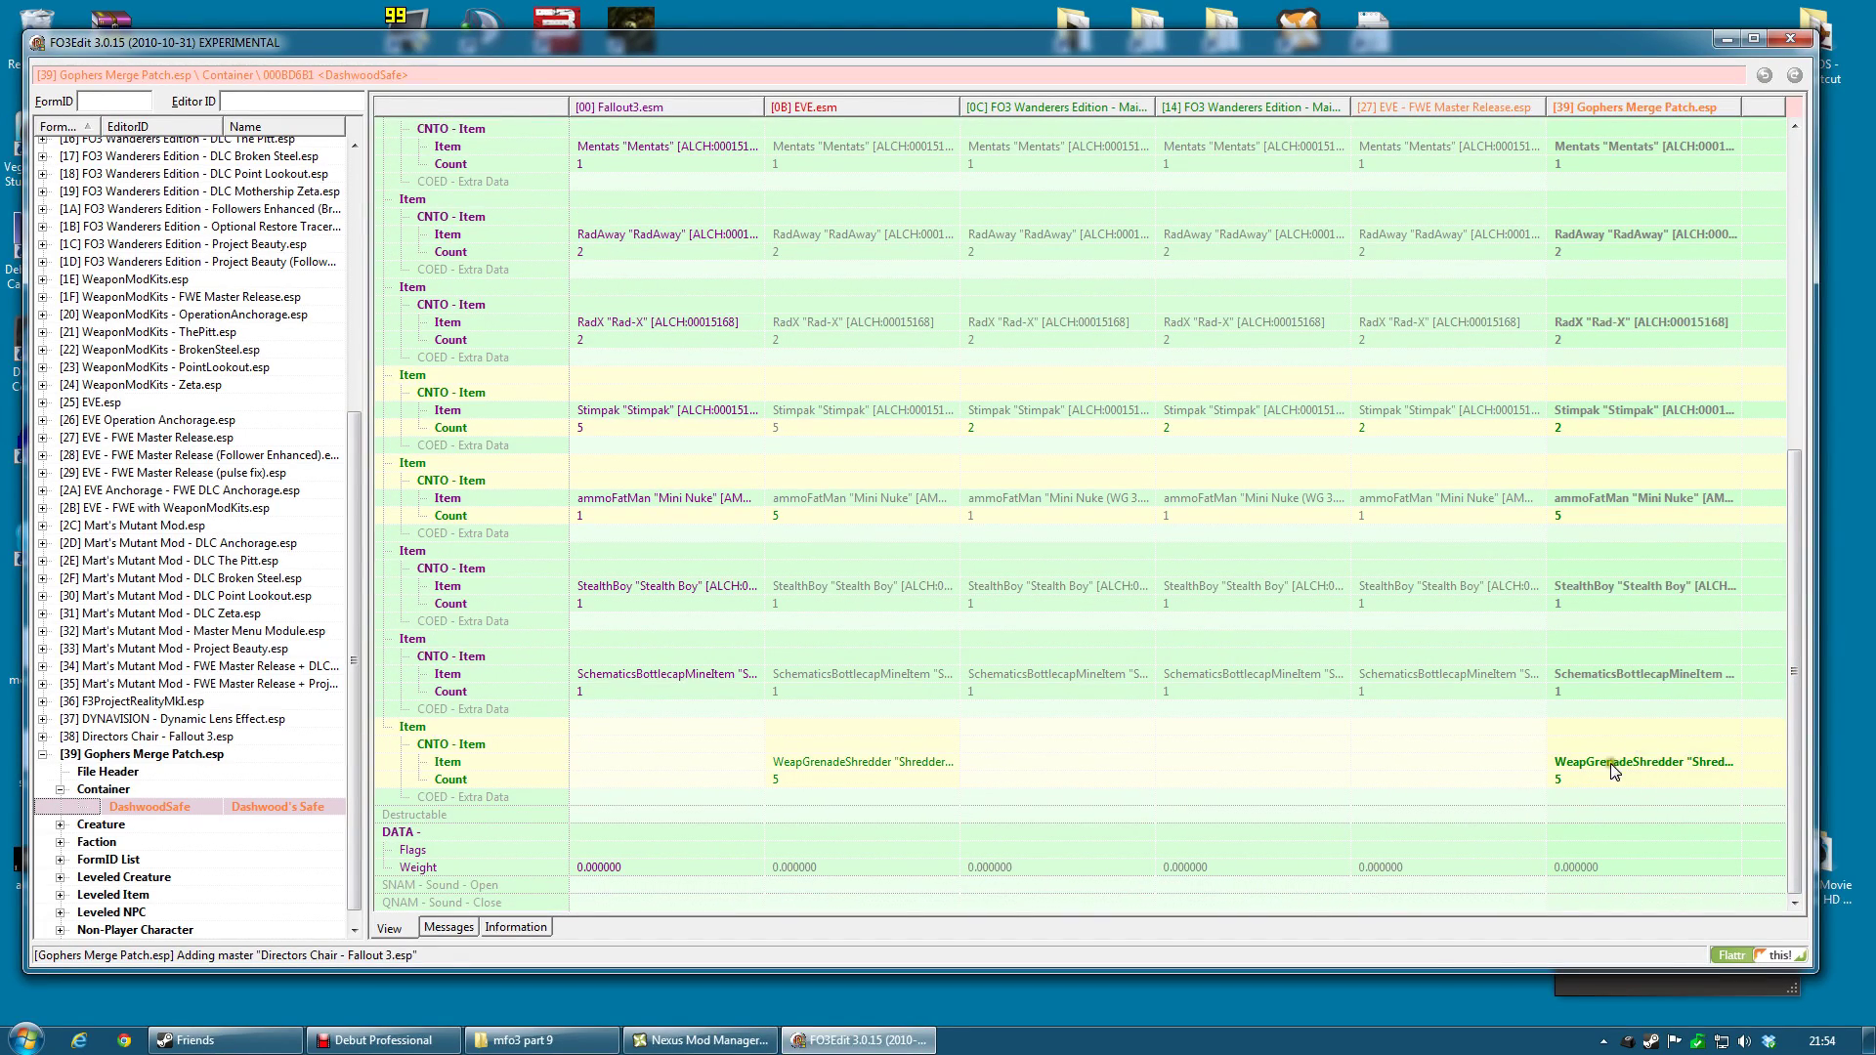
drag(1792, 788, 1844, 501)
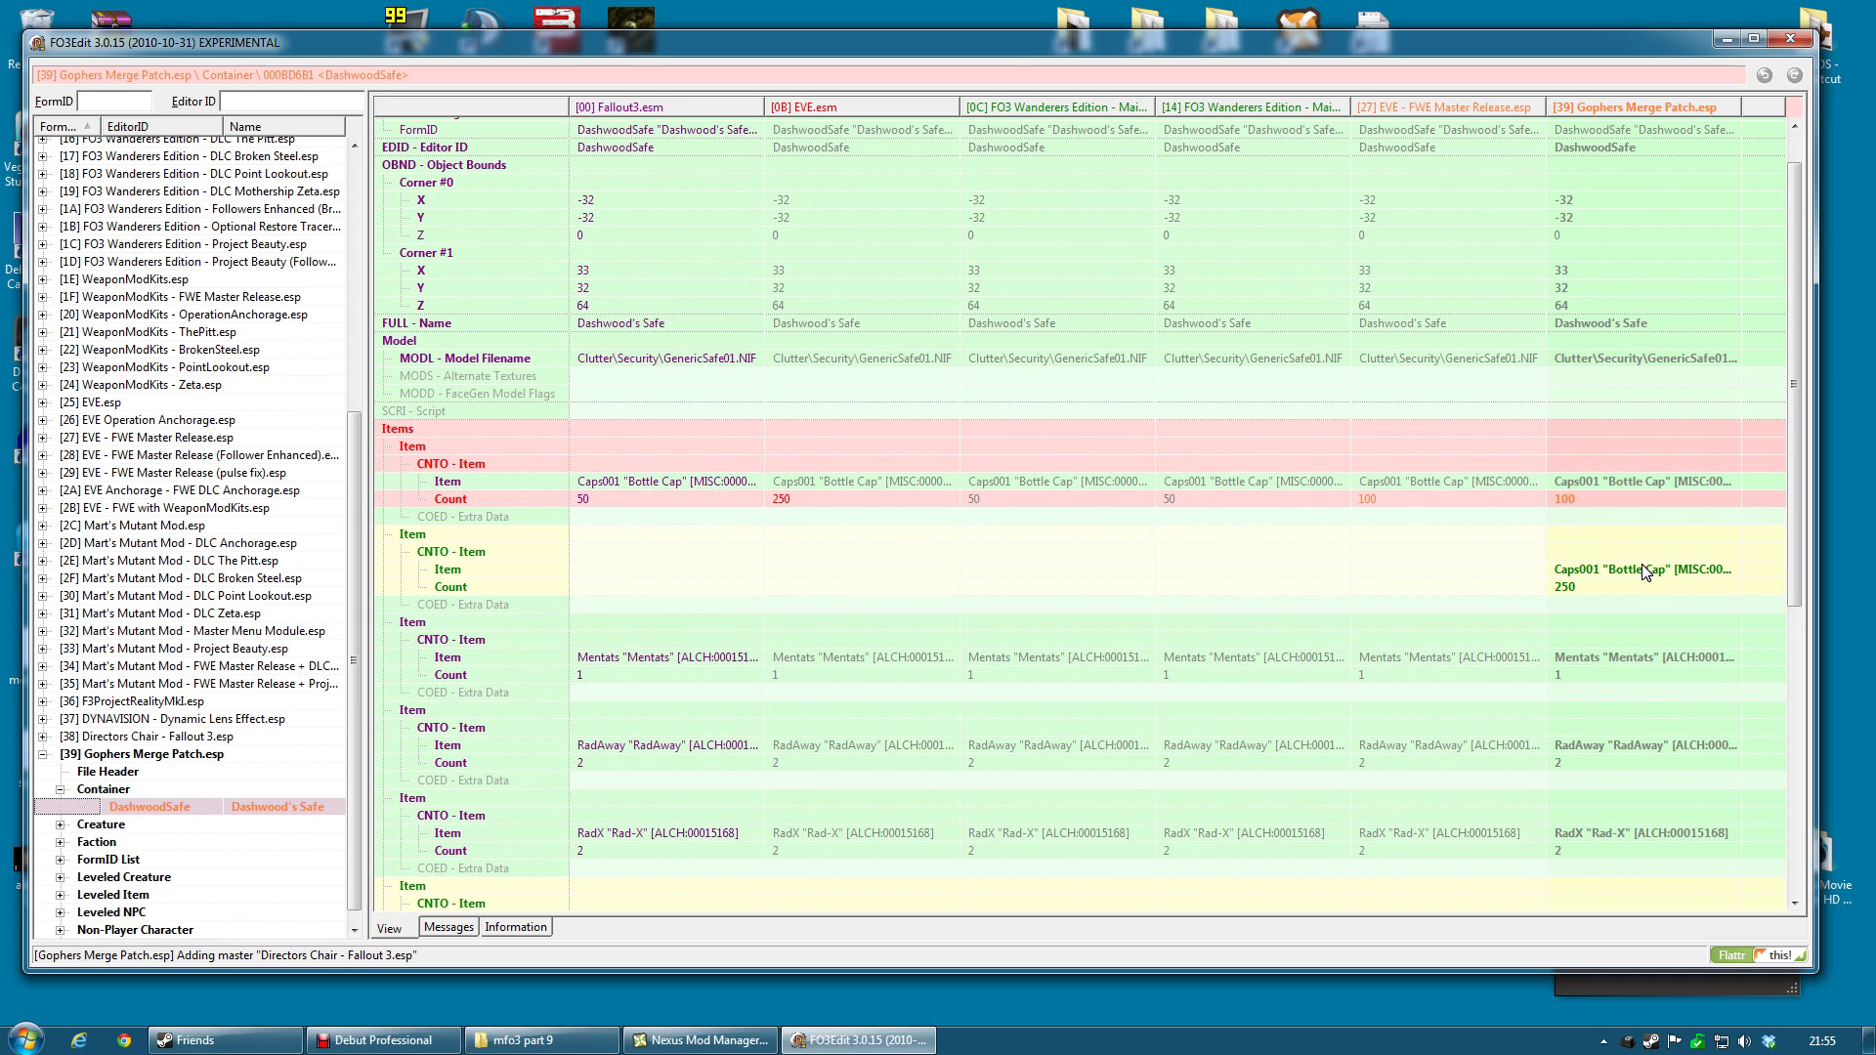
click(751, 496)
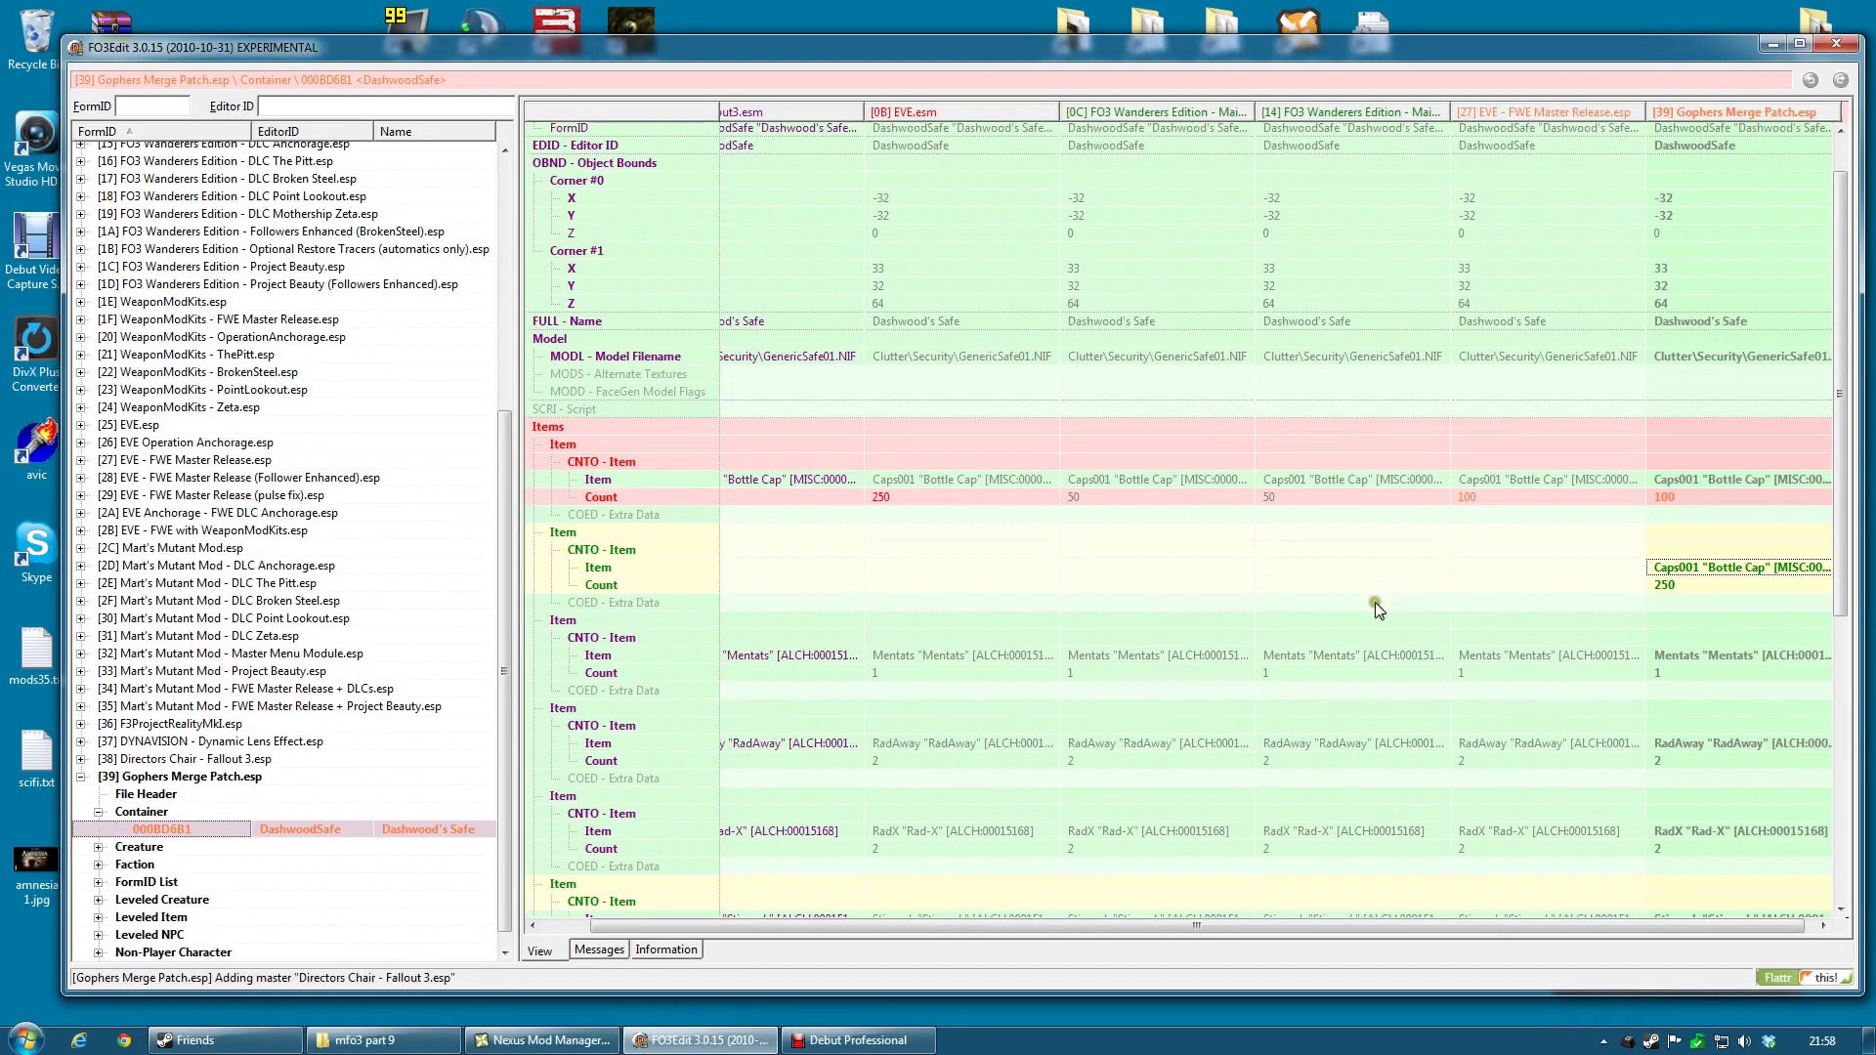
Set the count of the duplicate Bottle Cap entry with 250 caps in Gophers Merge Patch.esp to 0 and accept the module edit
right_click(1688, 588)
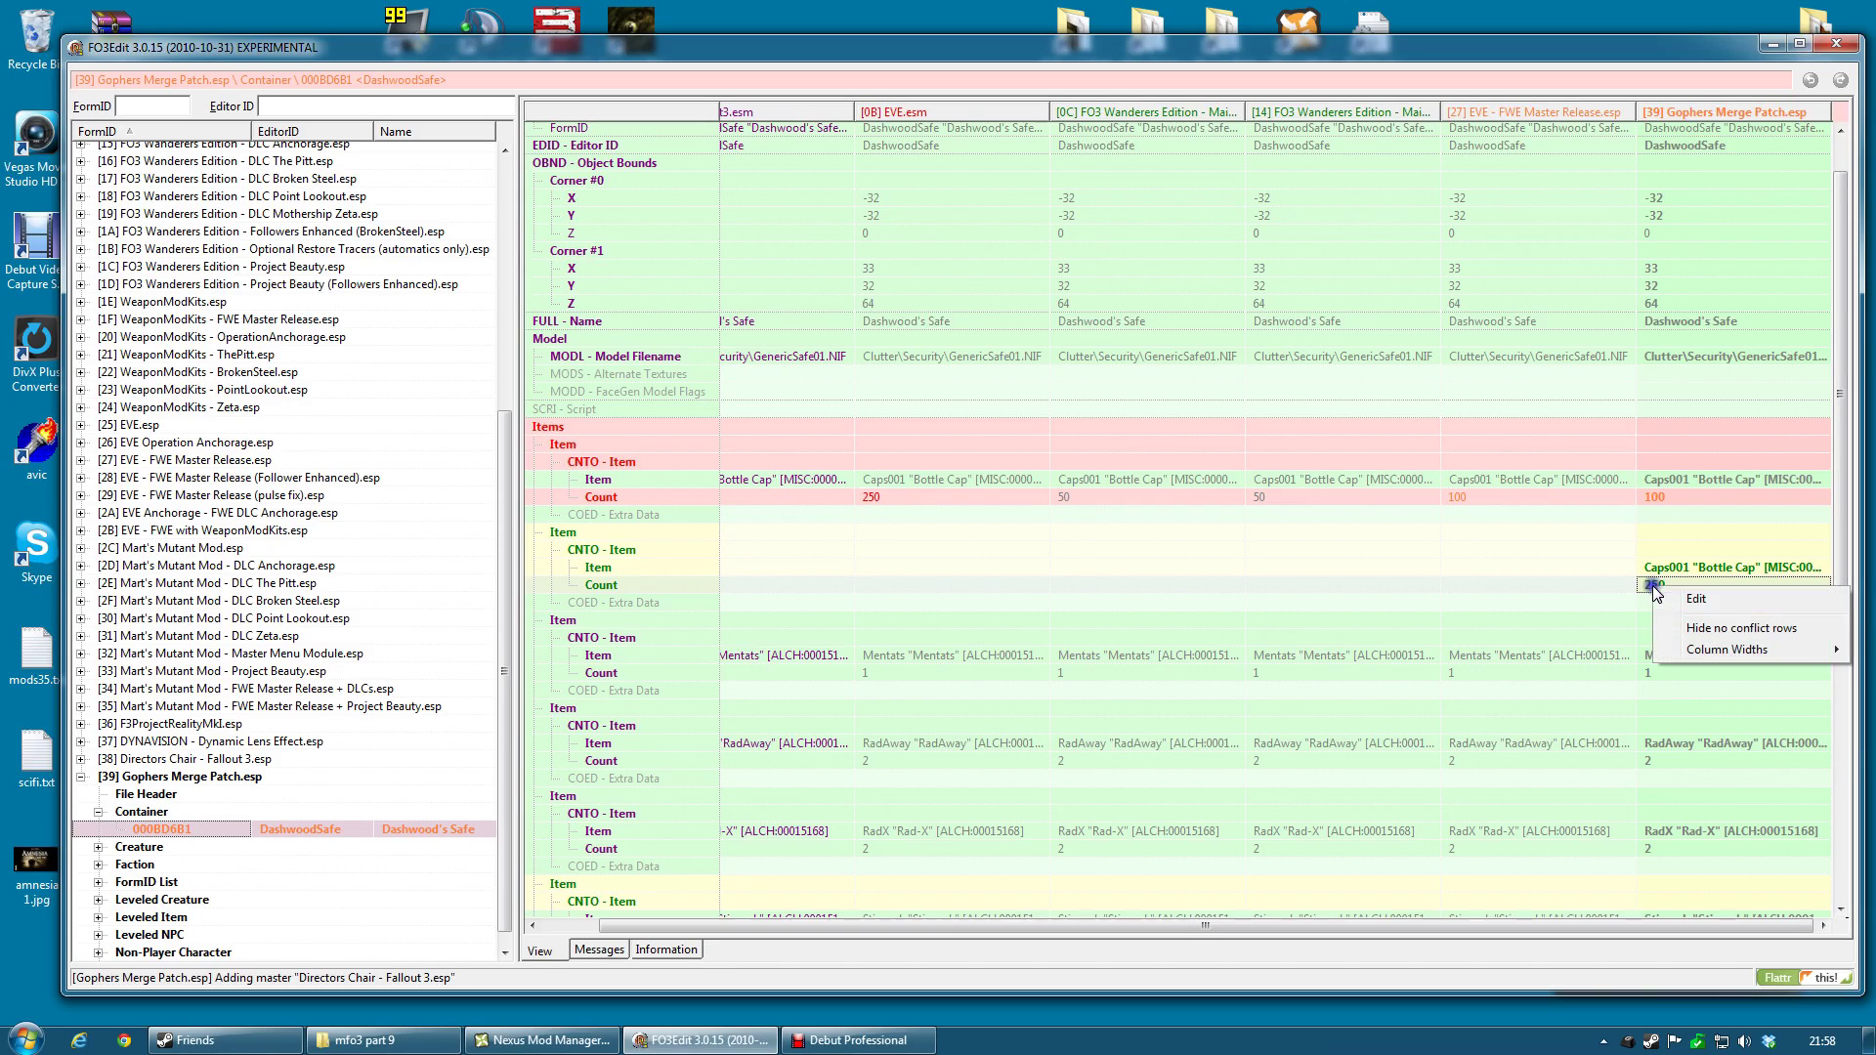
click(1684, 599)
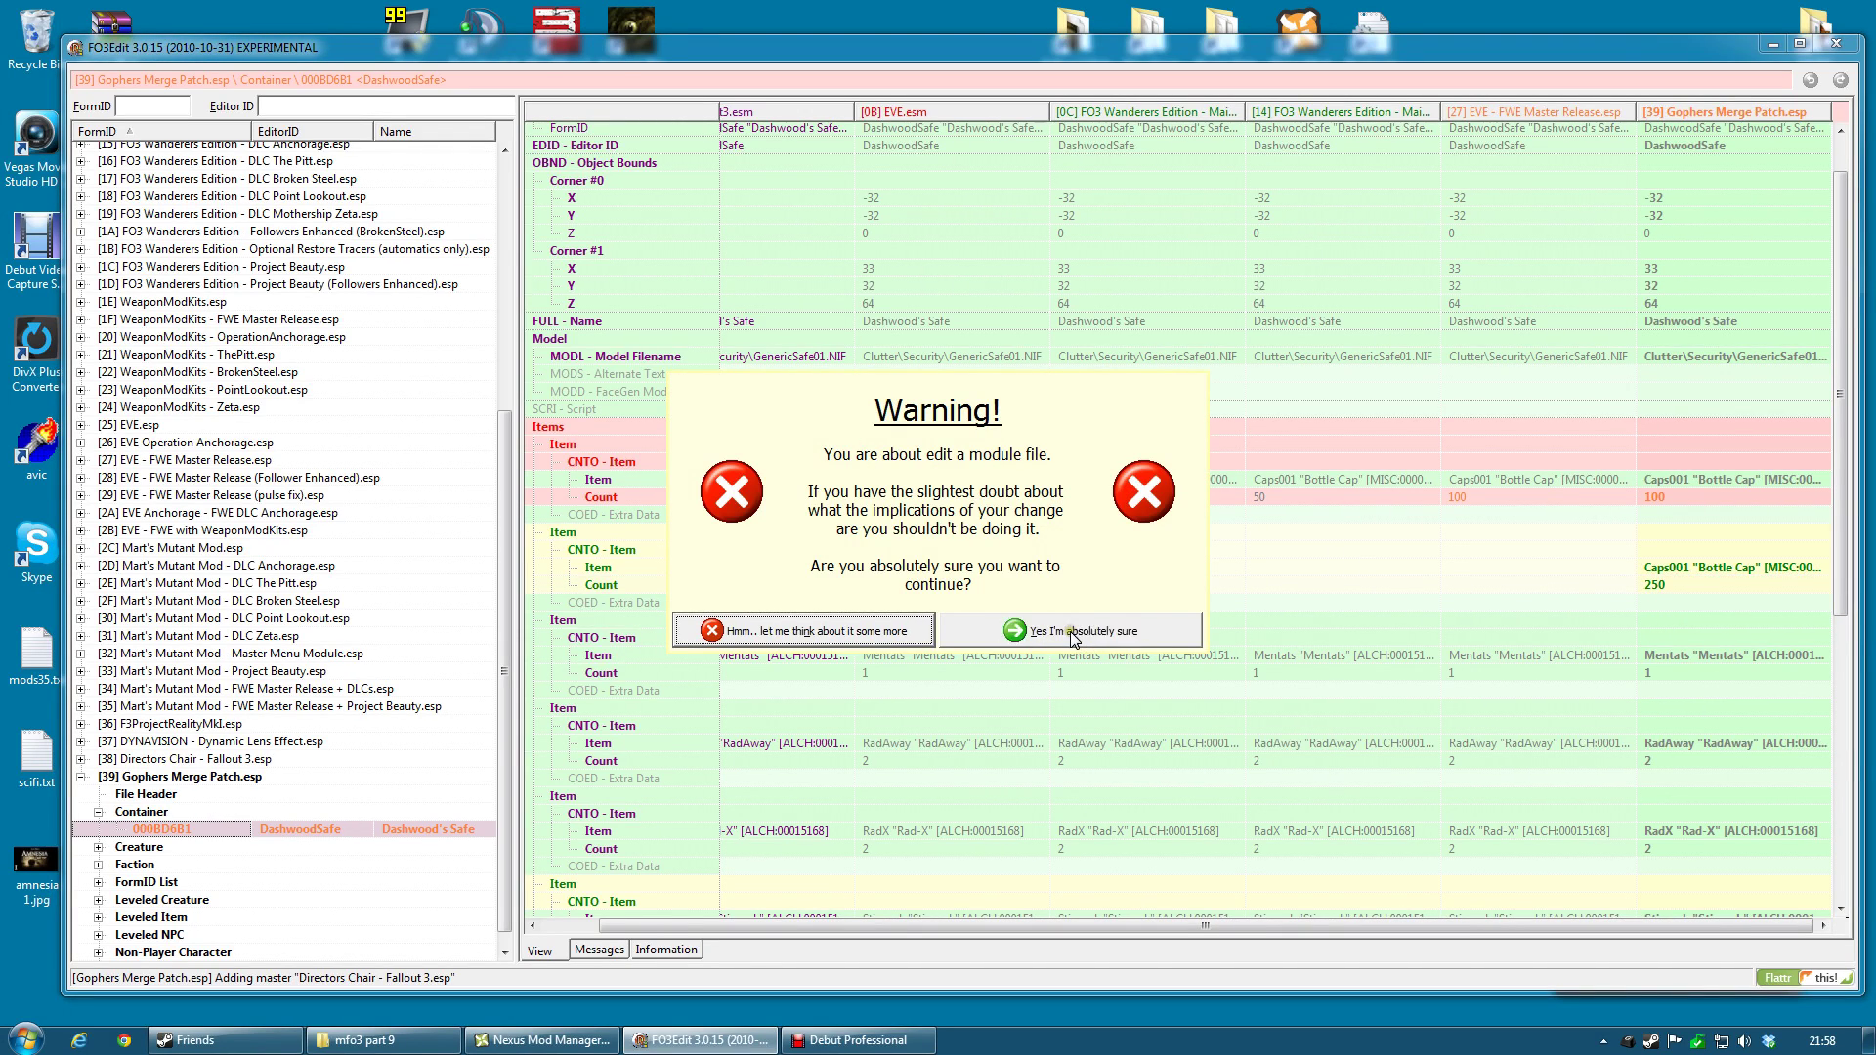
click(1081, 631)
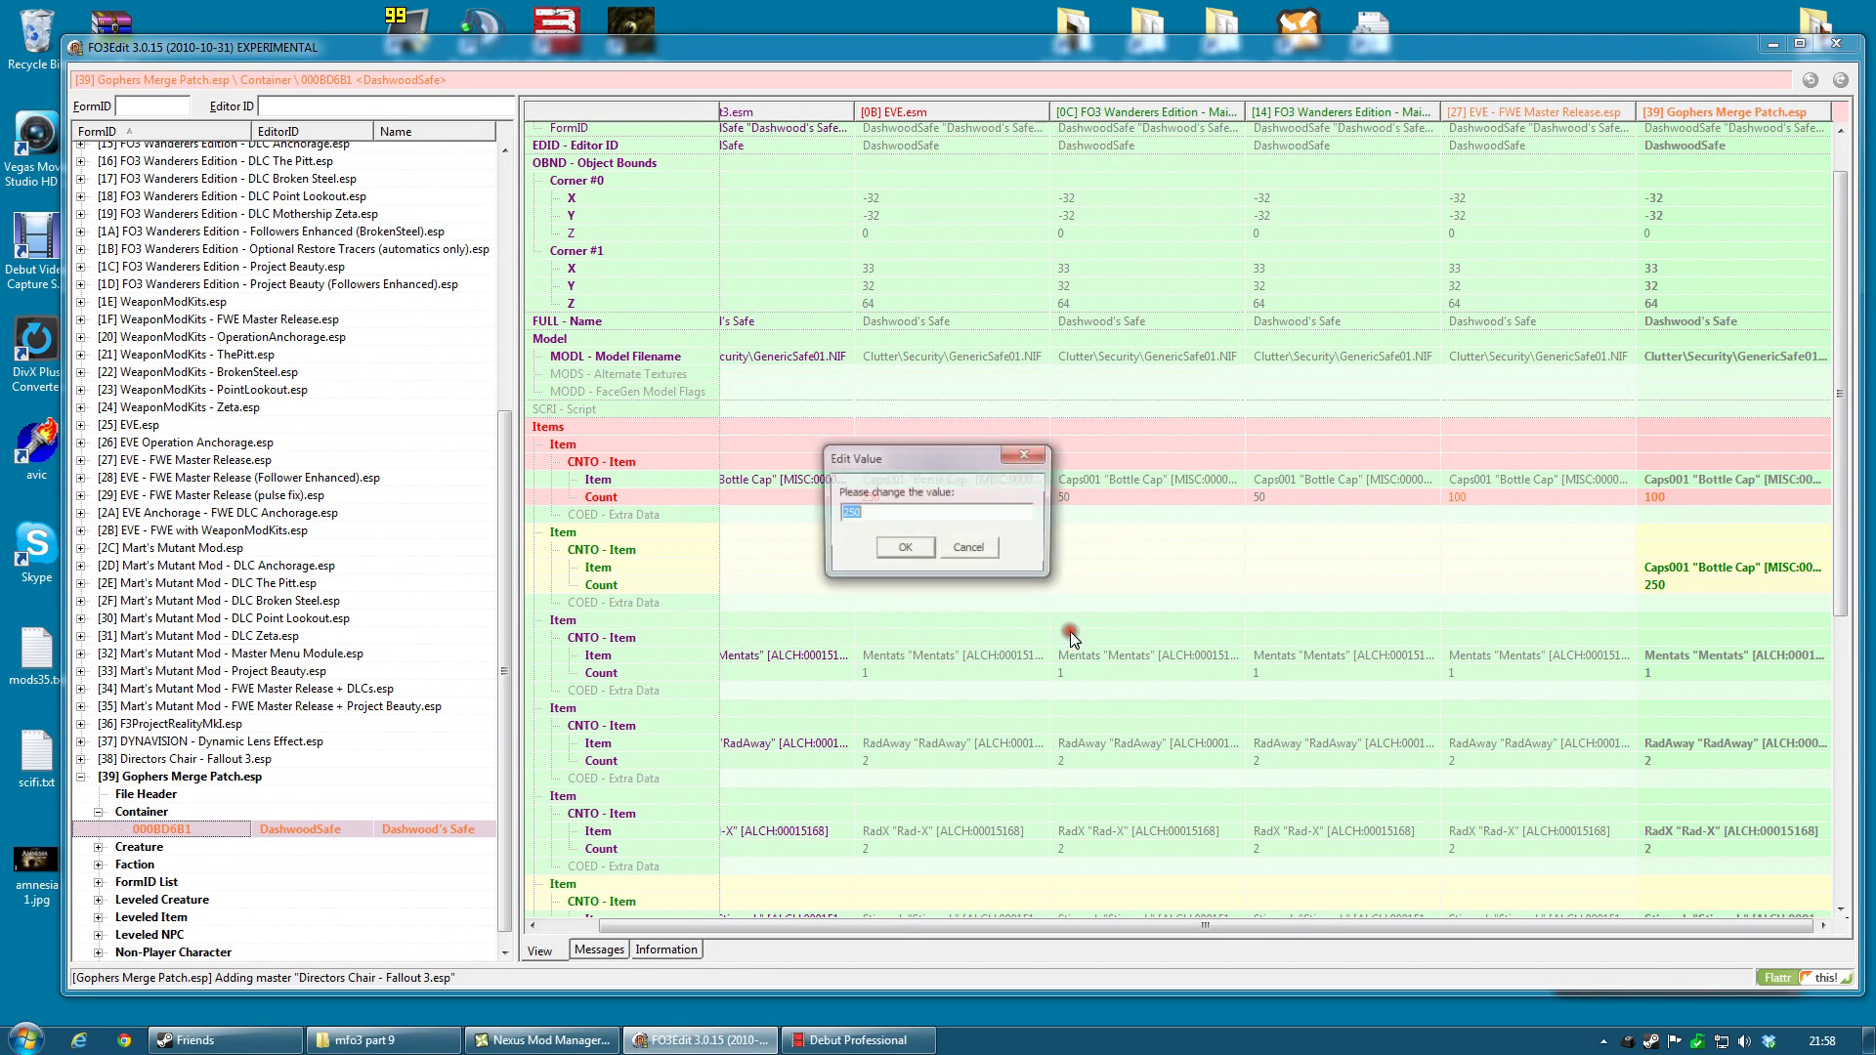
click(914, 550)
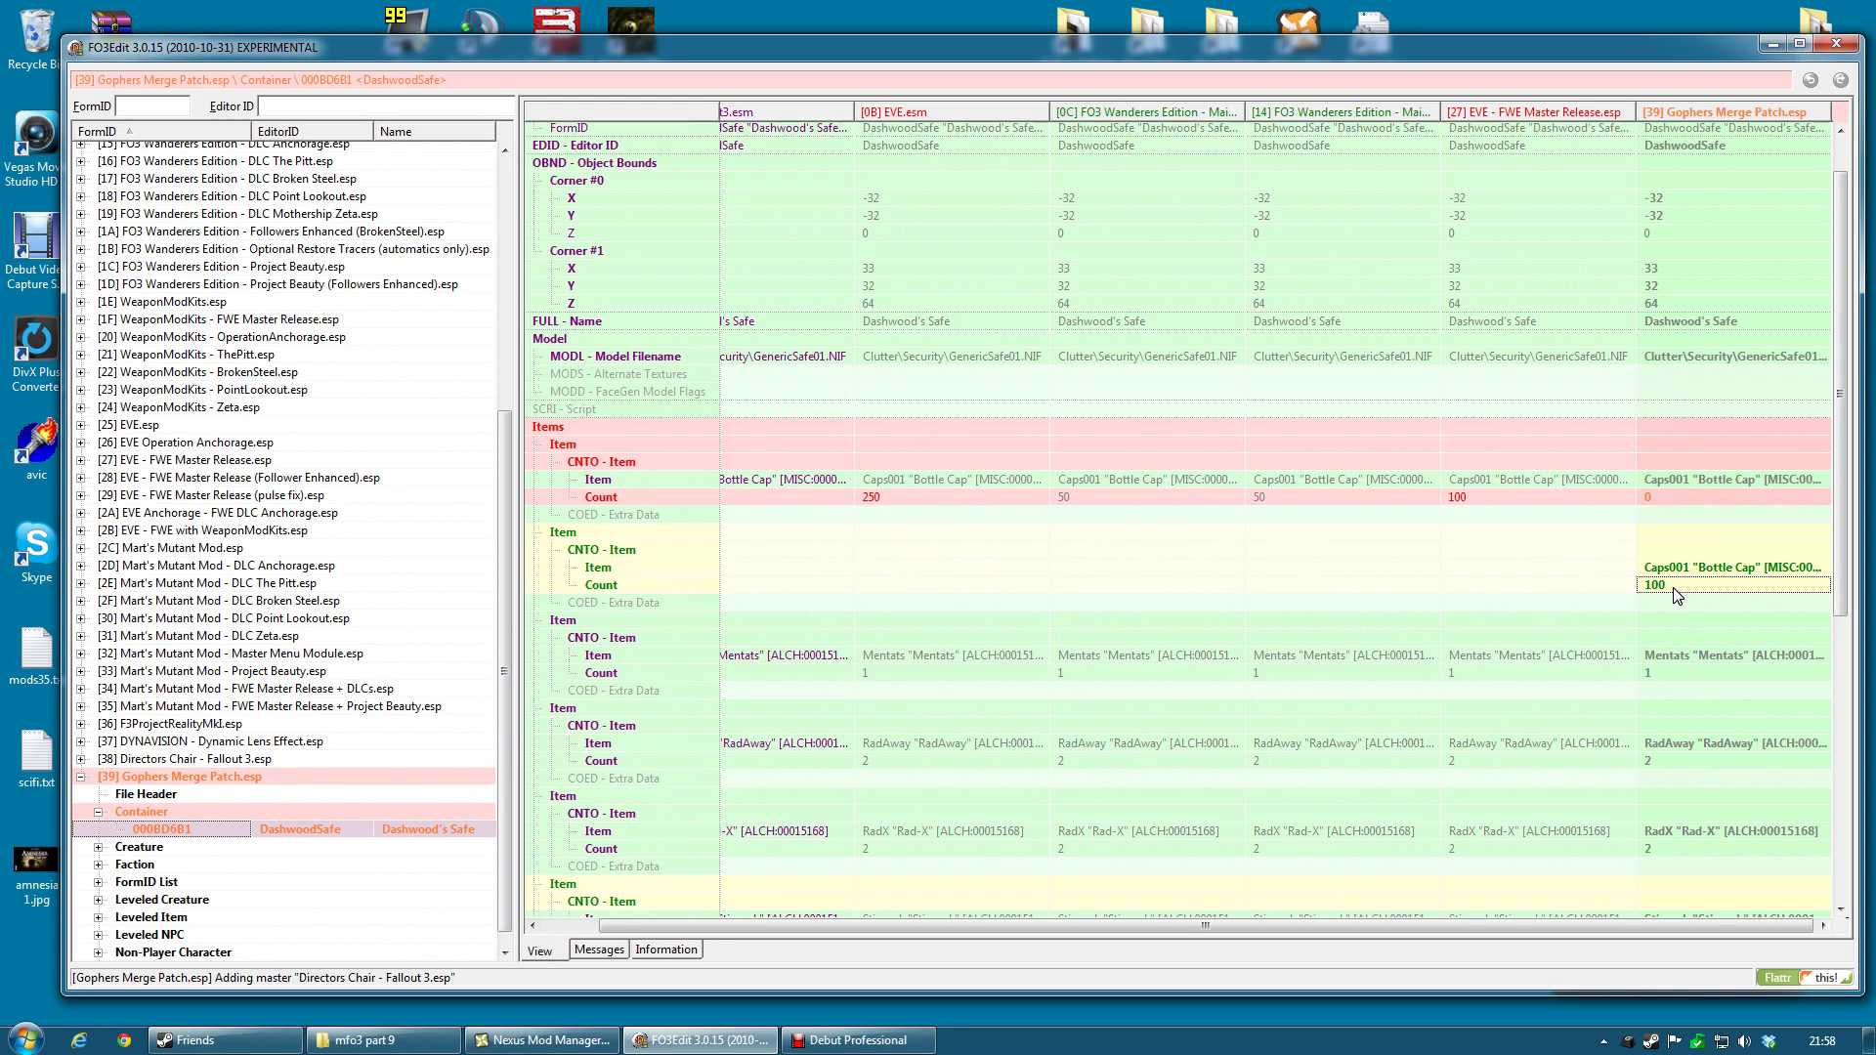
Compare the edited DashwoodSafe record of Gophers Merge Patch.esp with EVE - FWE Master Release.esp across the whole item list
drag(1840, 498, 1827, 376)
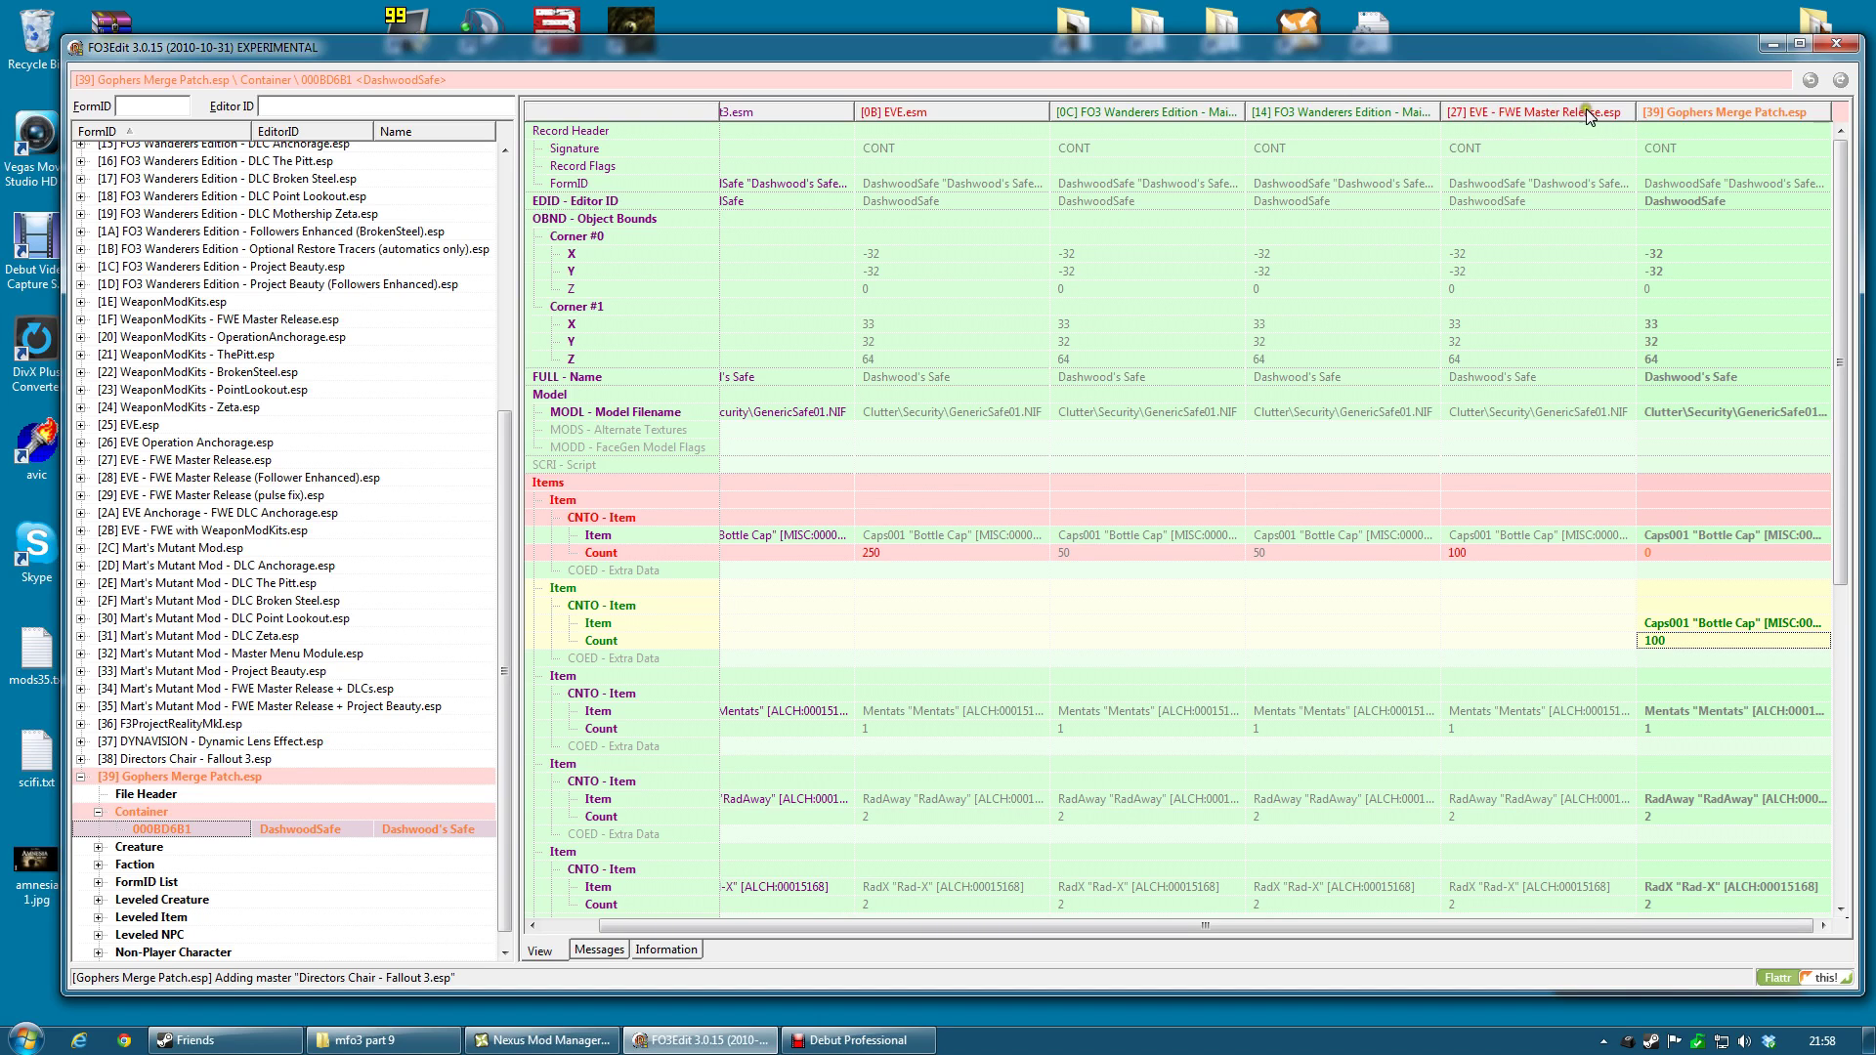
mouse_move(1836, 205)
mouse_down()
mouse_move(1840, 223)
mouse_move(1856, 185)
mouse_up()
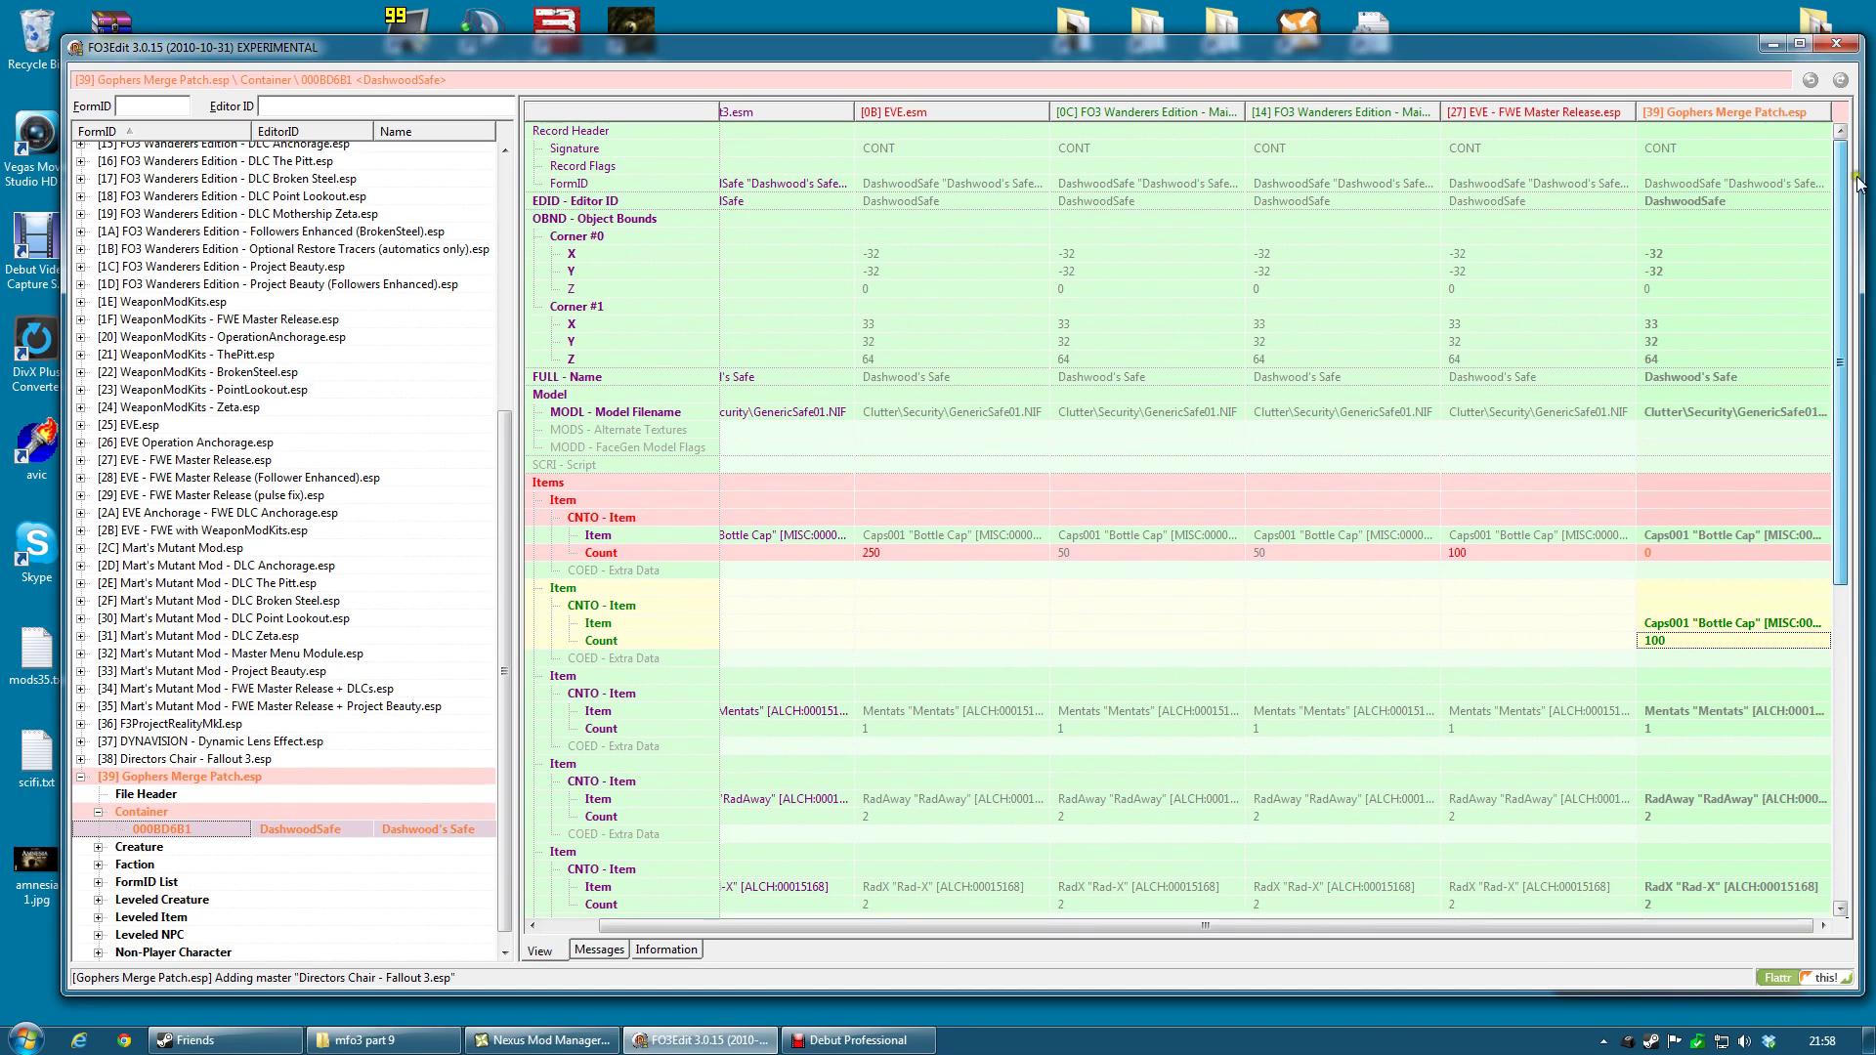
drag(1840, 220, 1841, 534)
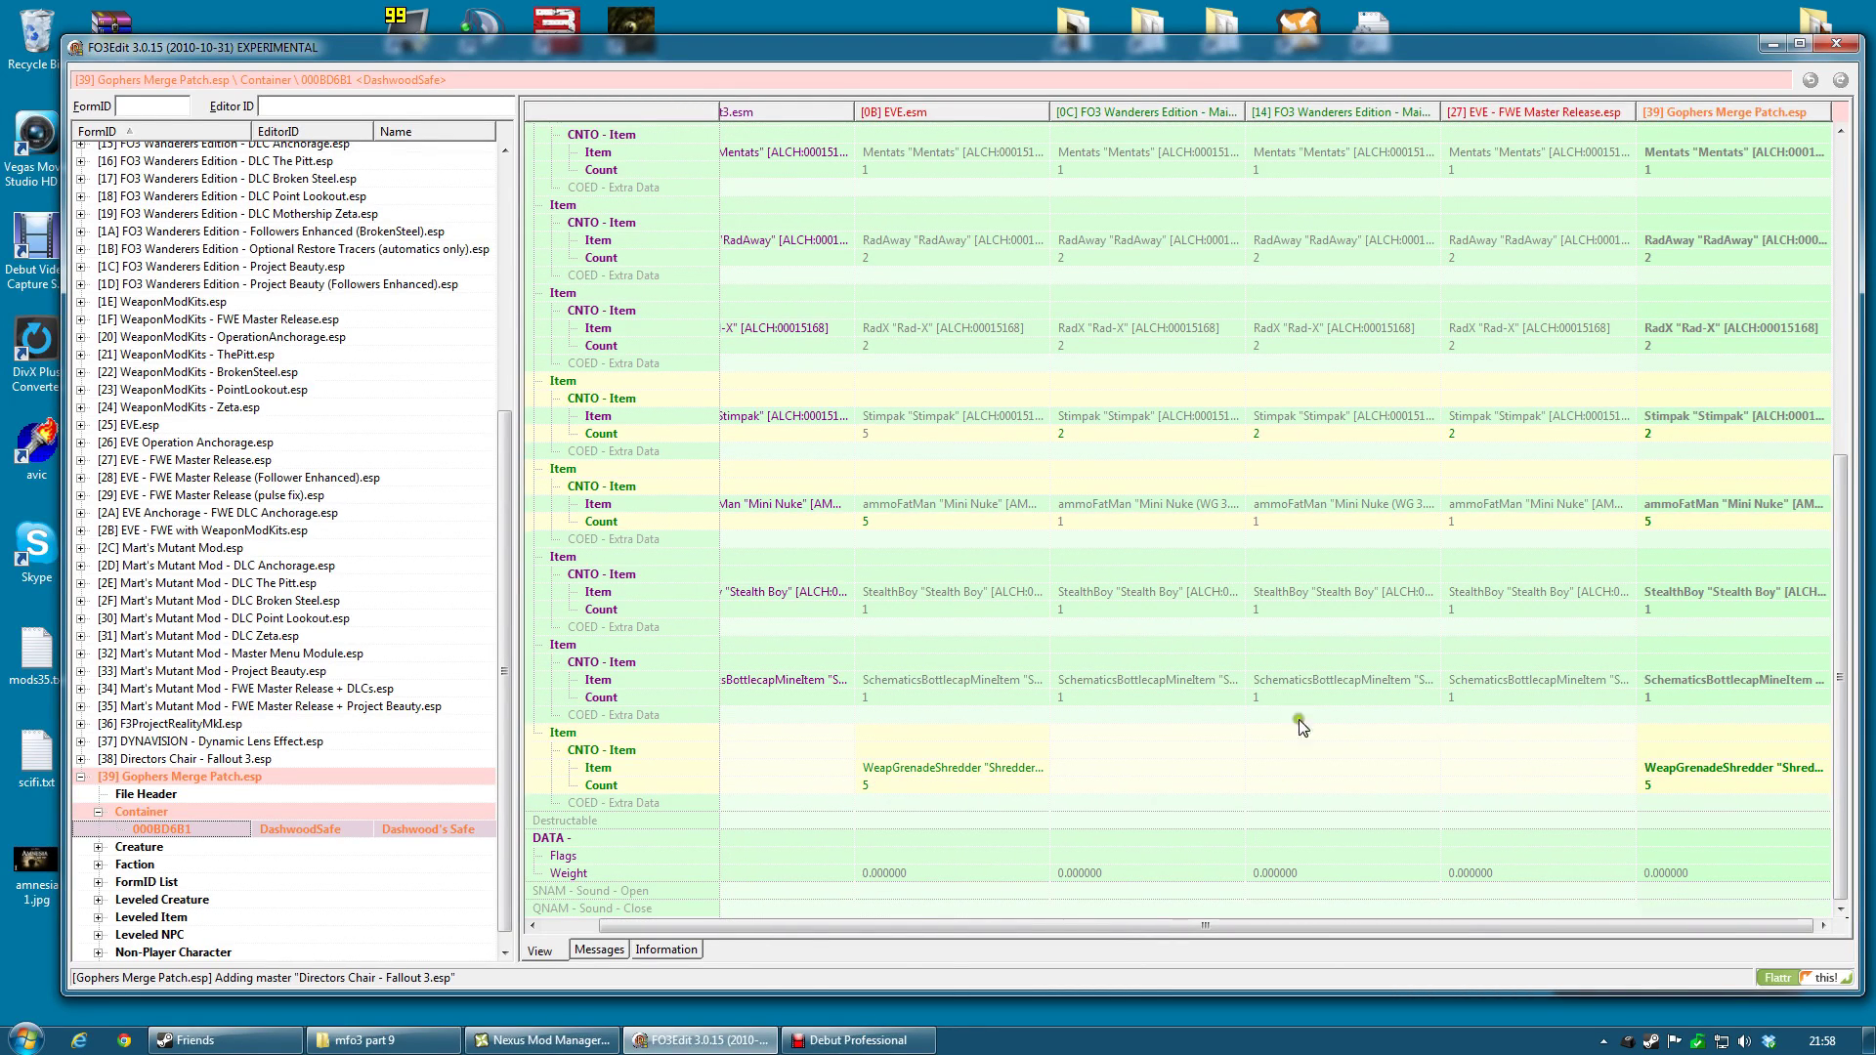
drag(1841, 674, 1841, 420)
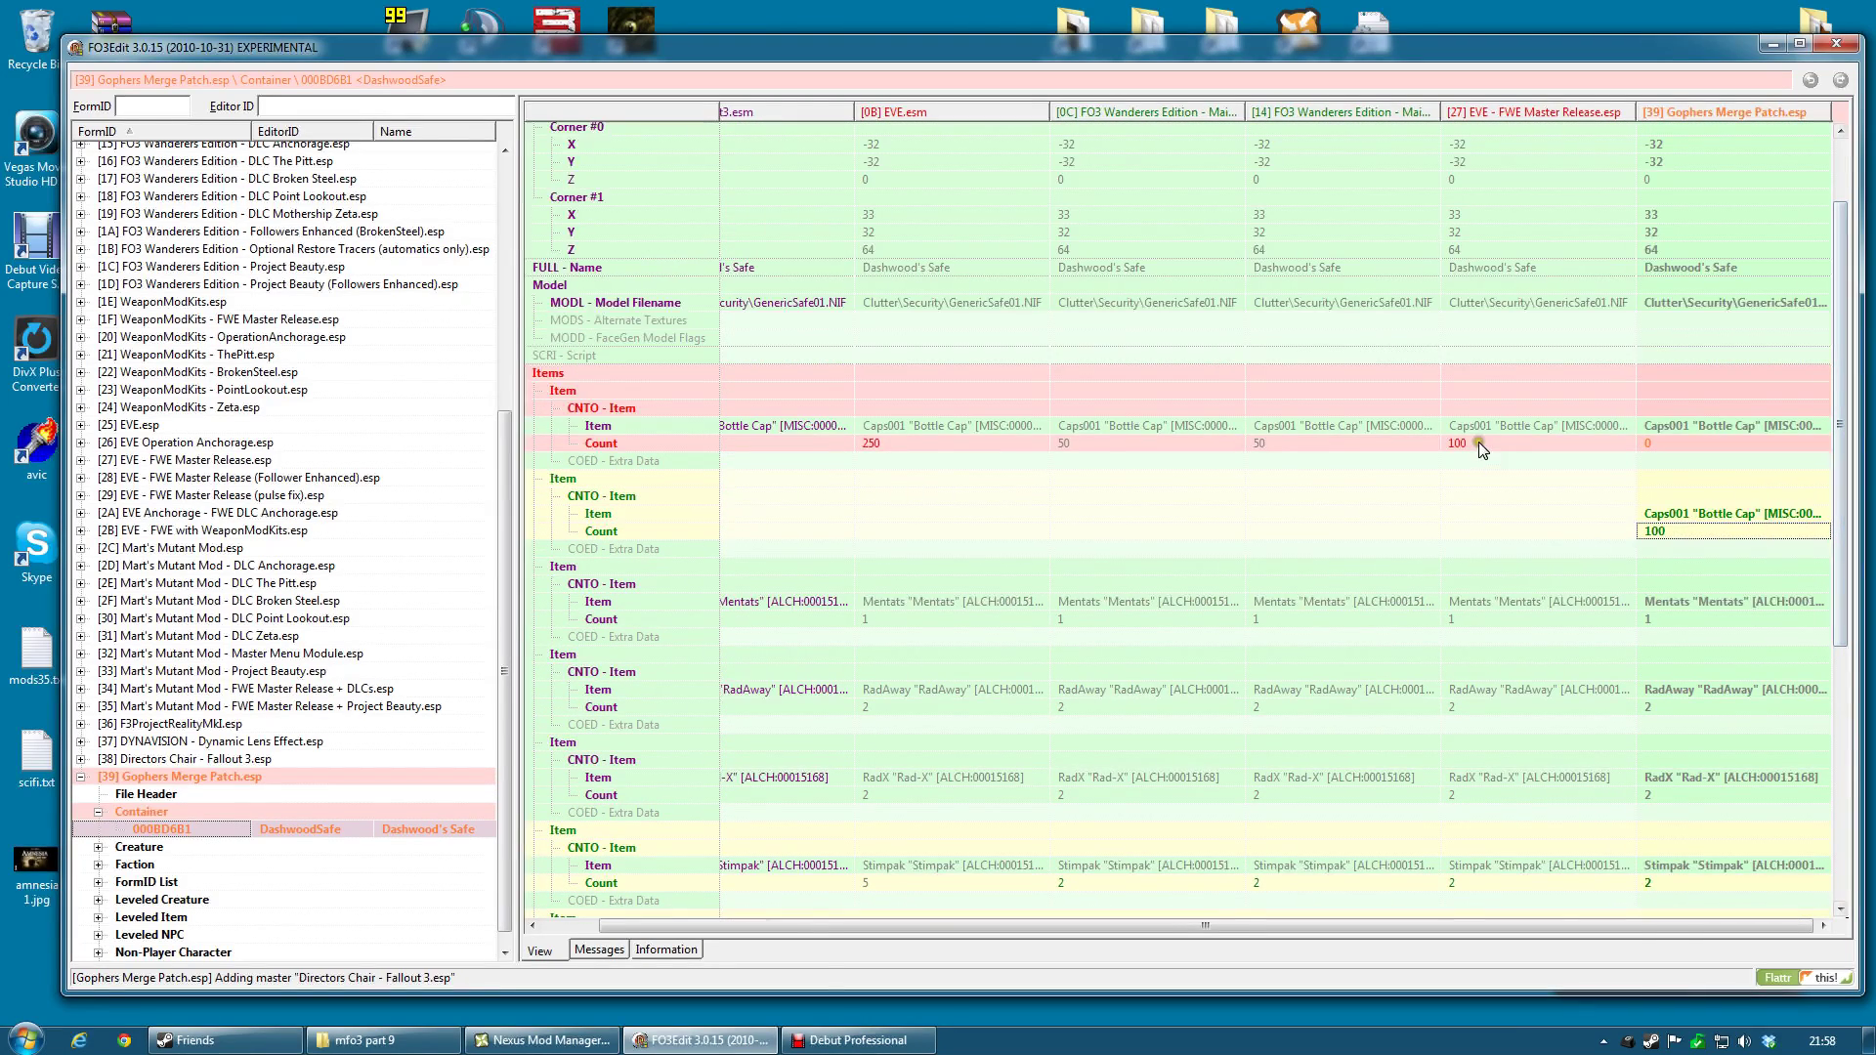
drag(1841, 497, 1843, 752)
drag(1837, 689, 1827, 273)
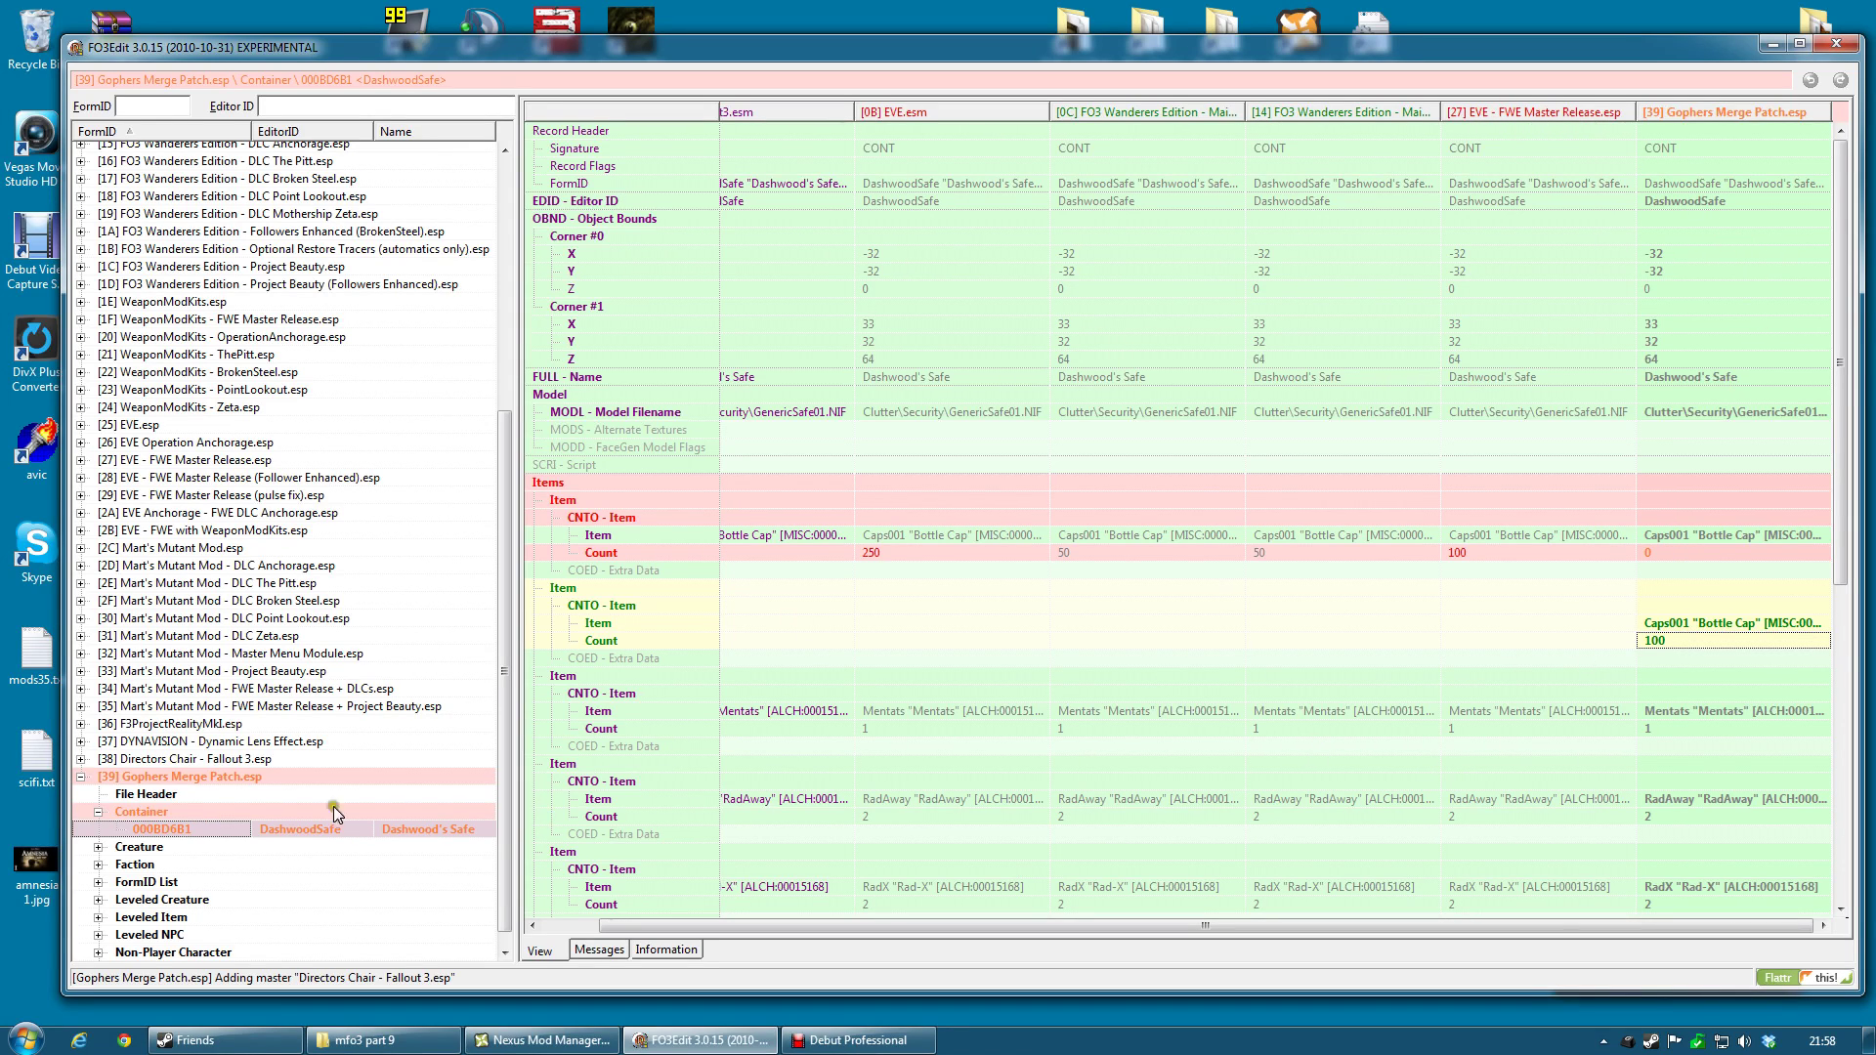
Remove the DashwoodSafe record and the emptied Container group from Gophers Merge Patch.esp
right_click(143, 828)
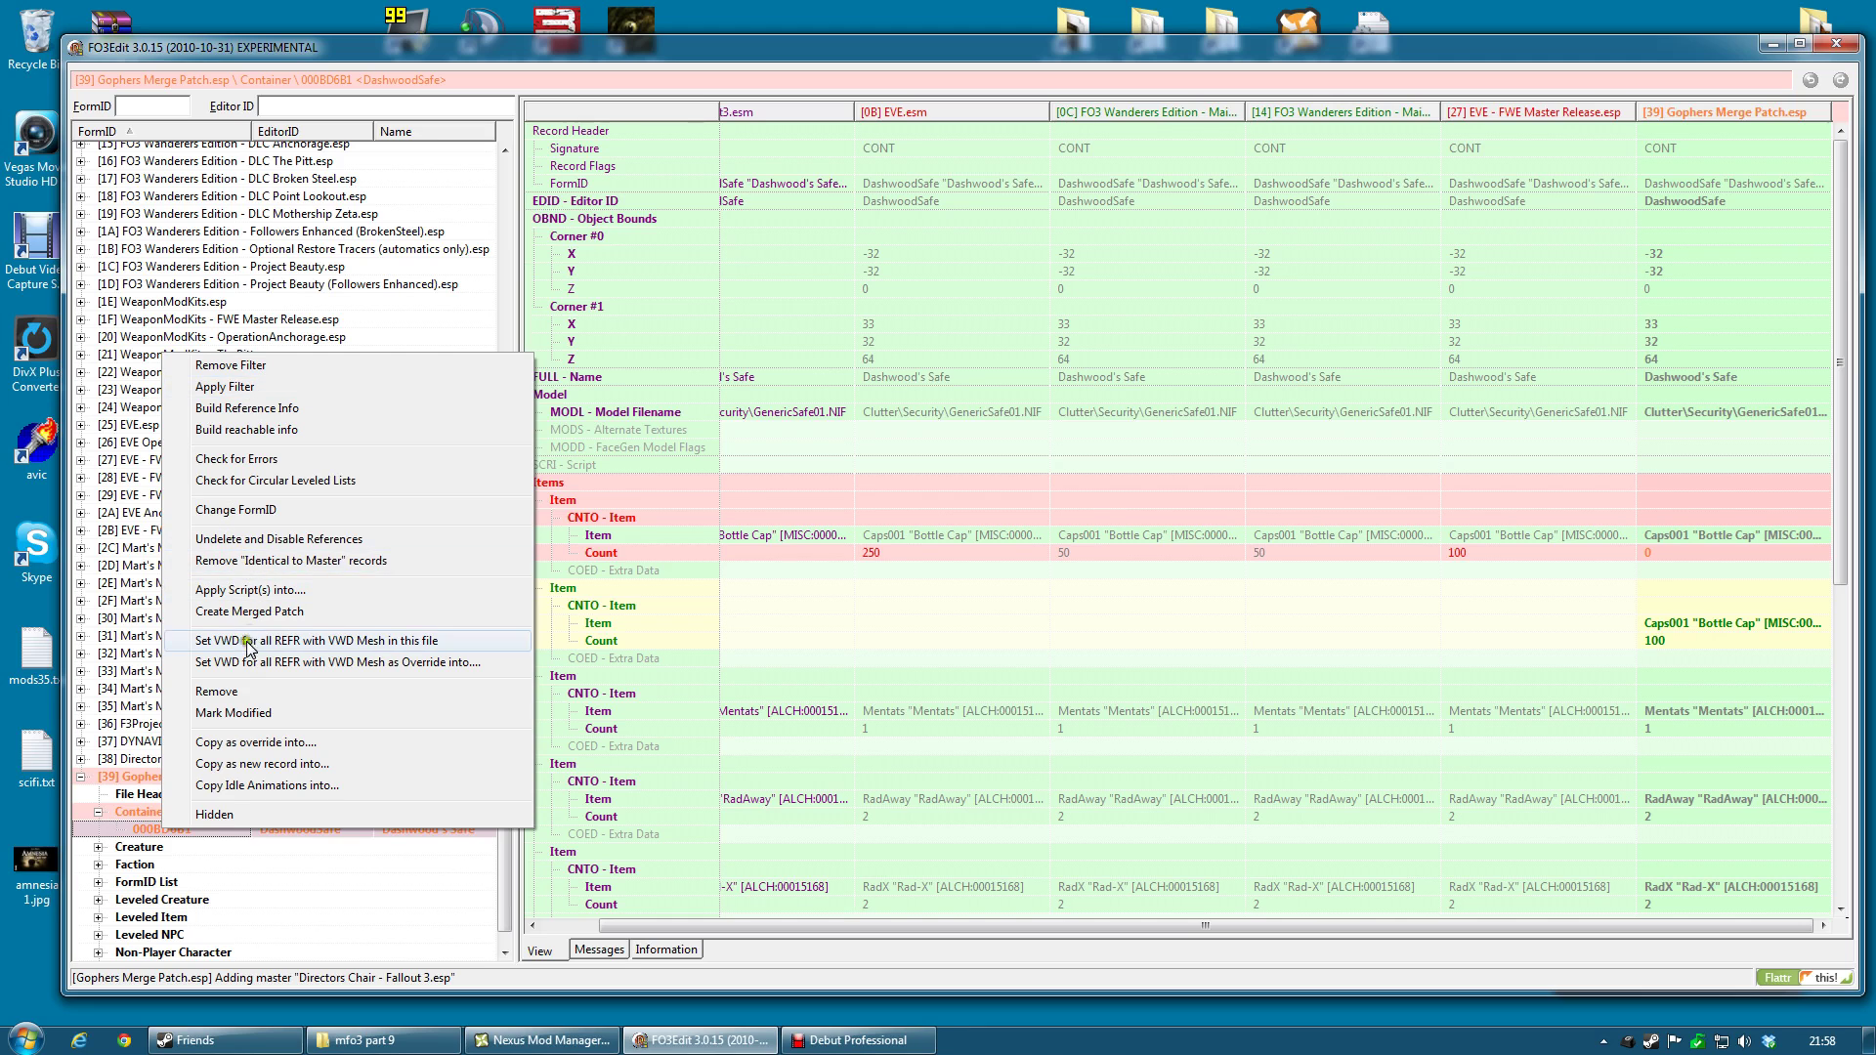
click(244, 692)
click(903, 548)
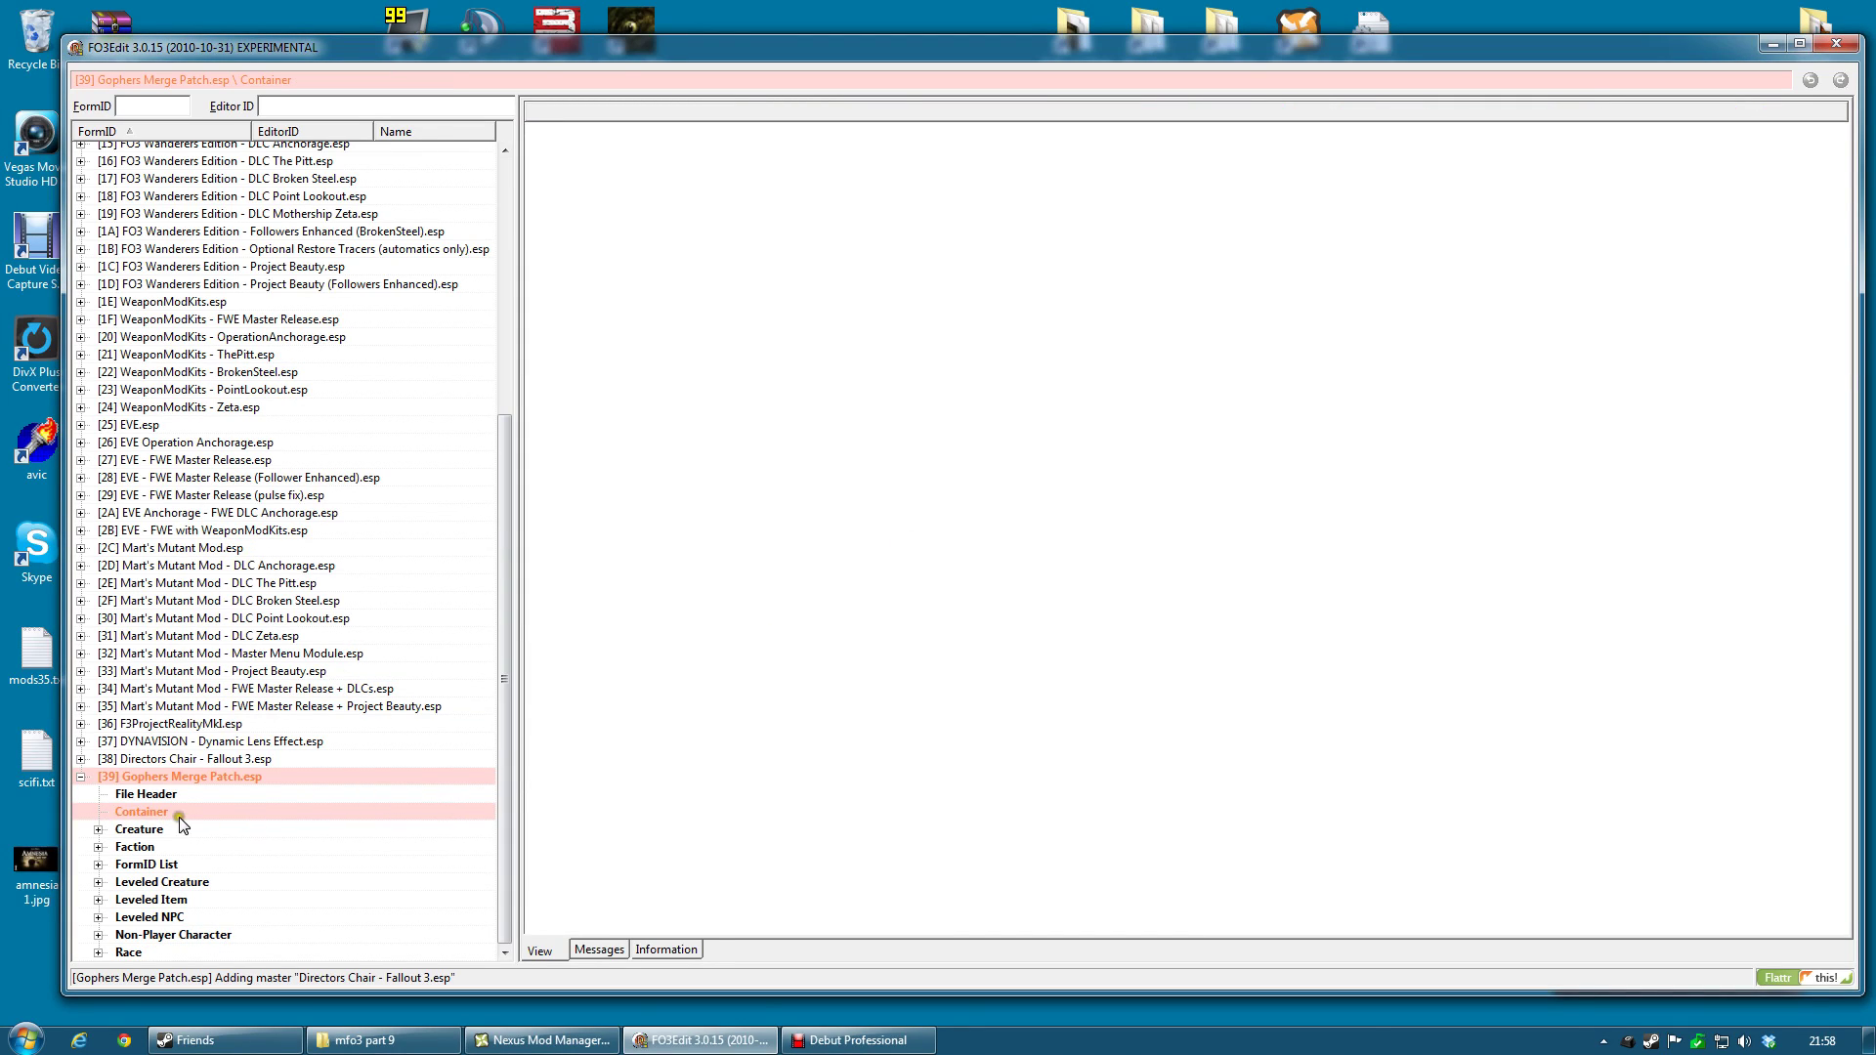
click(151, 796)
click(154, 812)
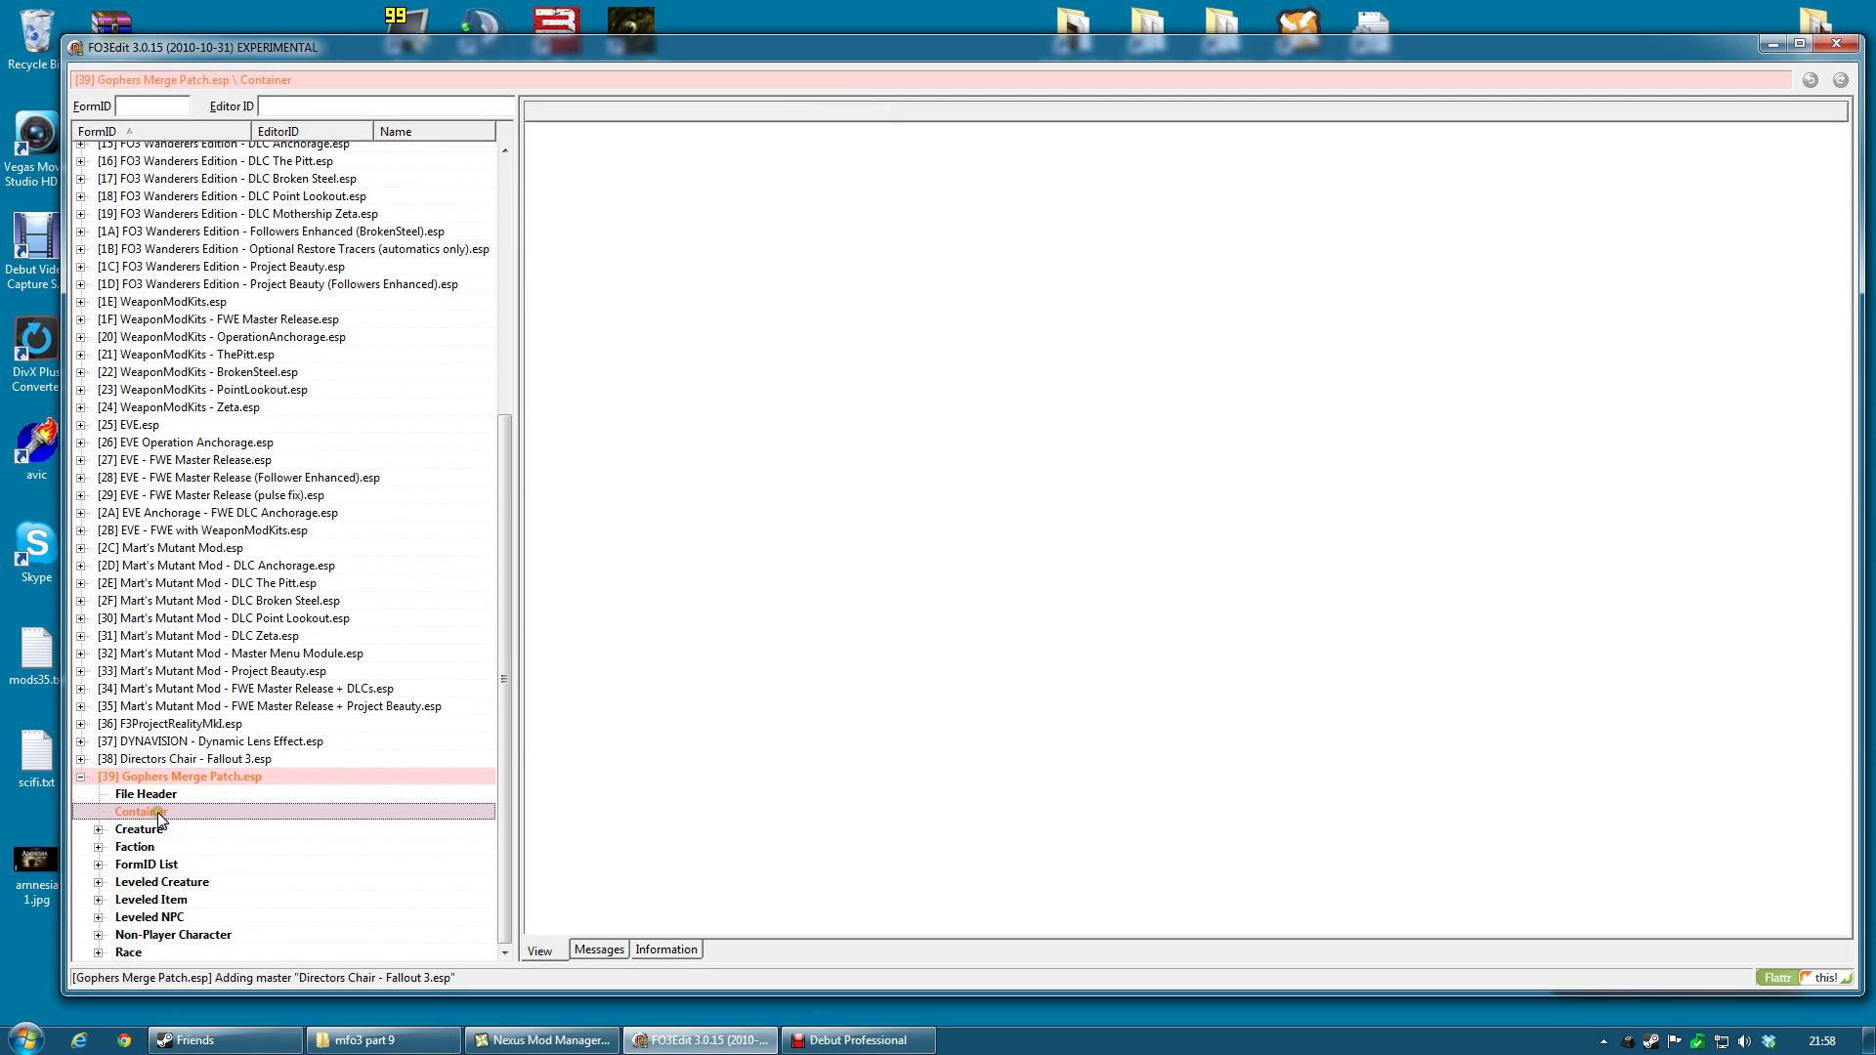
right_click(164, 817)
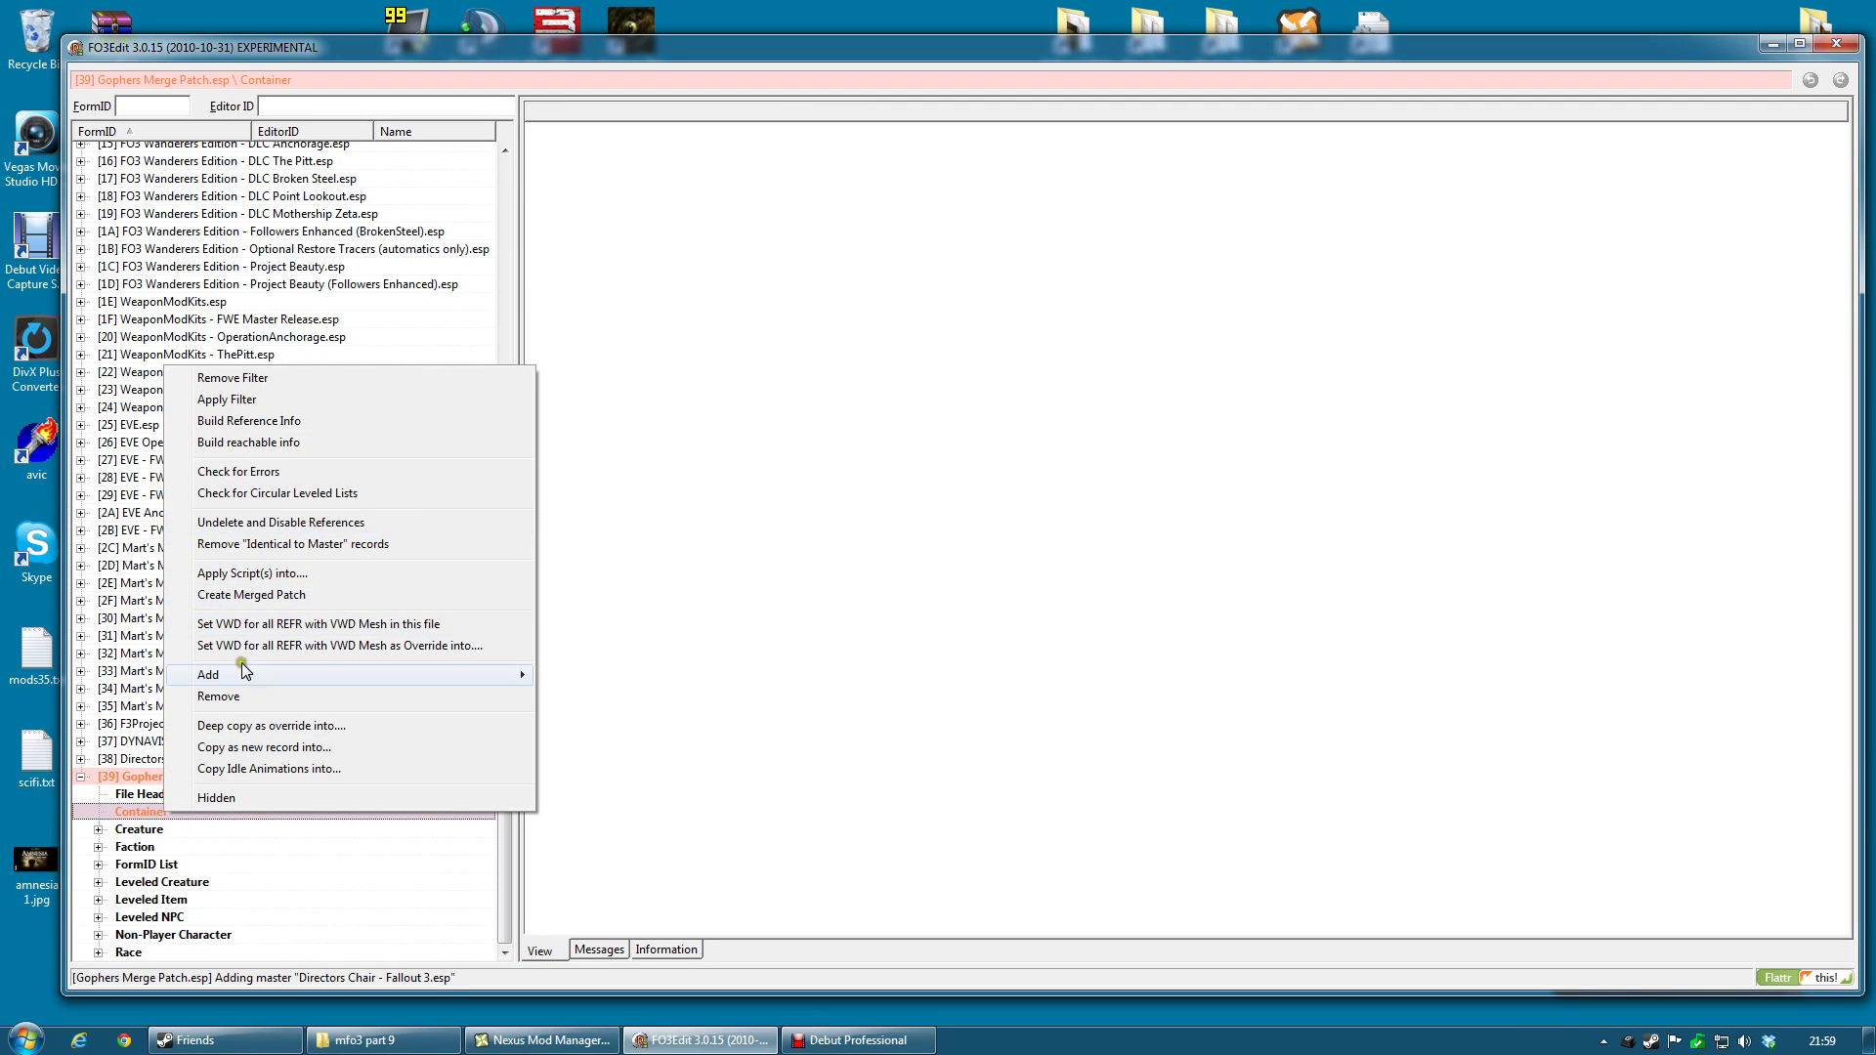
click(225, 697)
click(897, 551)
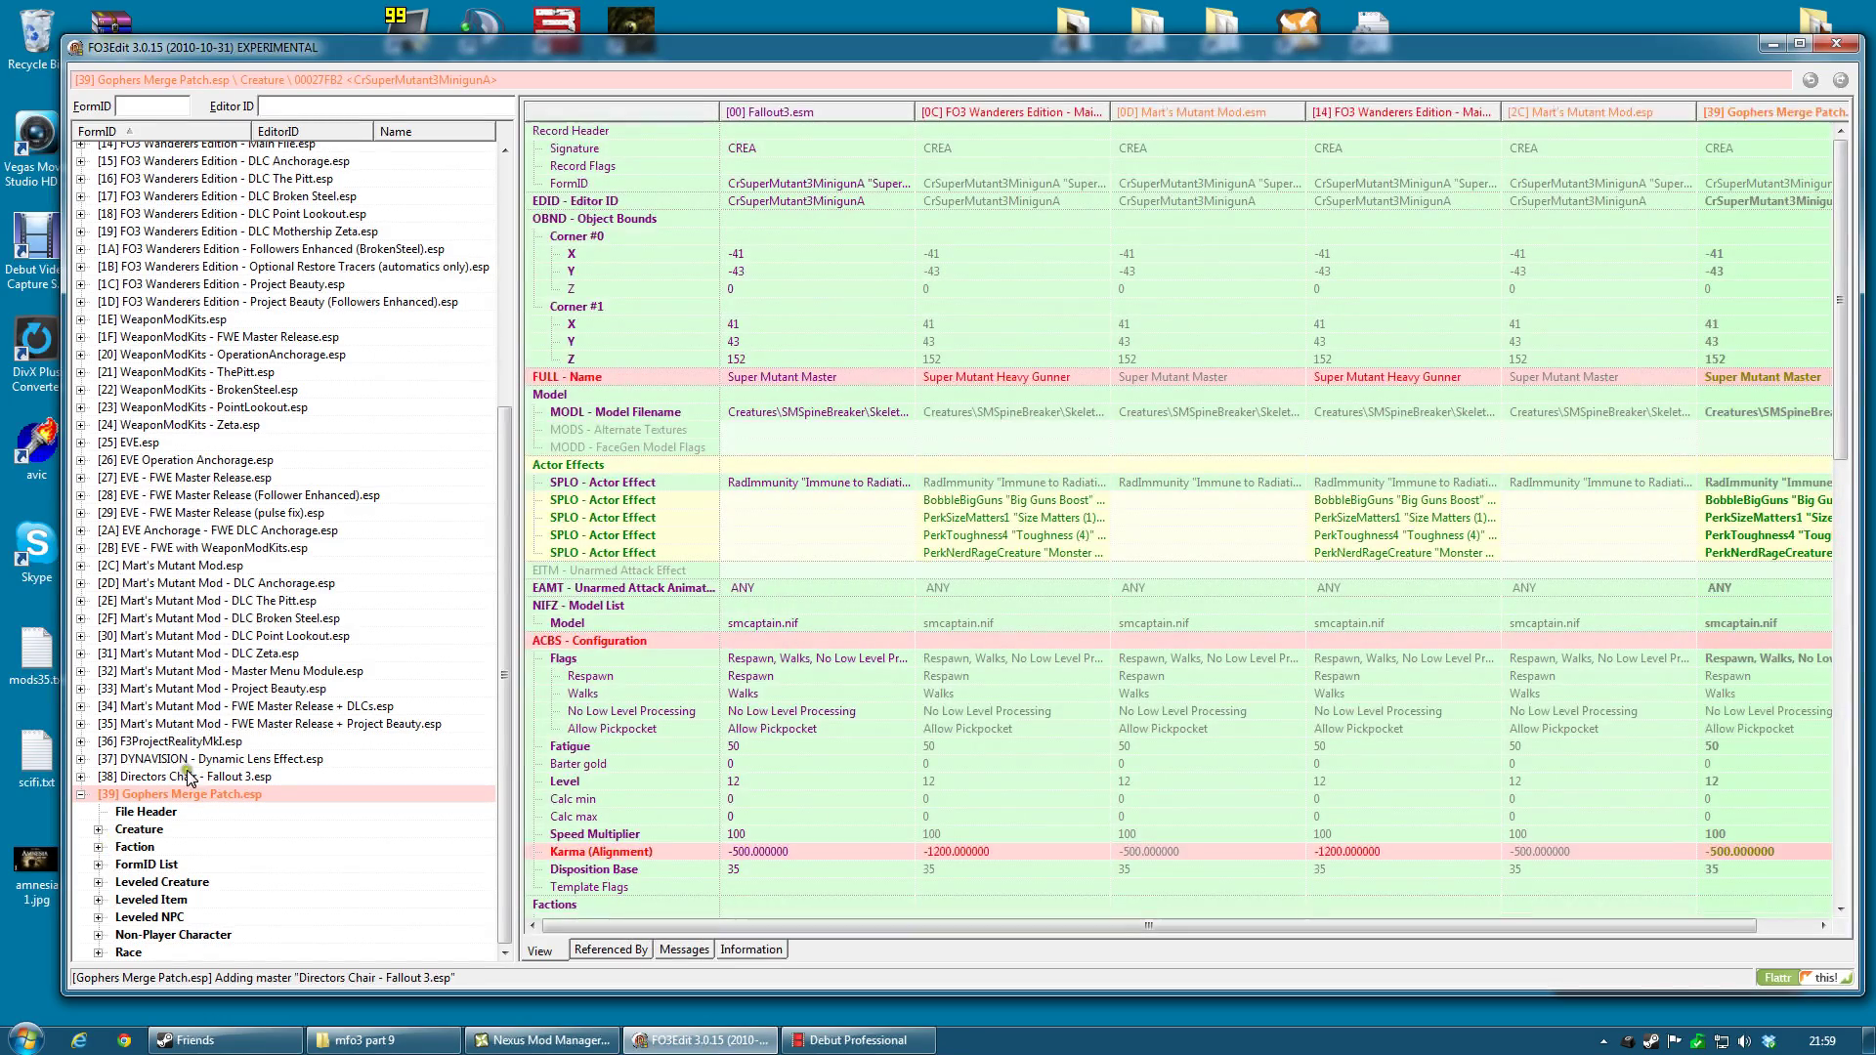
Examine the CrSuperMutant1GunA and CrProtectronOutcast records in the Creature group of Gophers Merge Patch.esp, then collapse the group
click(98, 828)
scroll(386, 793, down, 2)
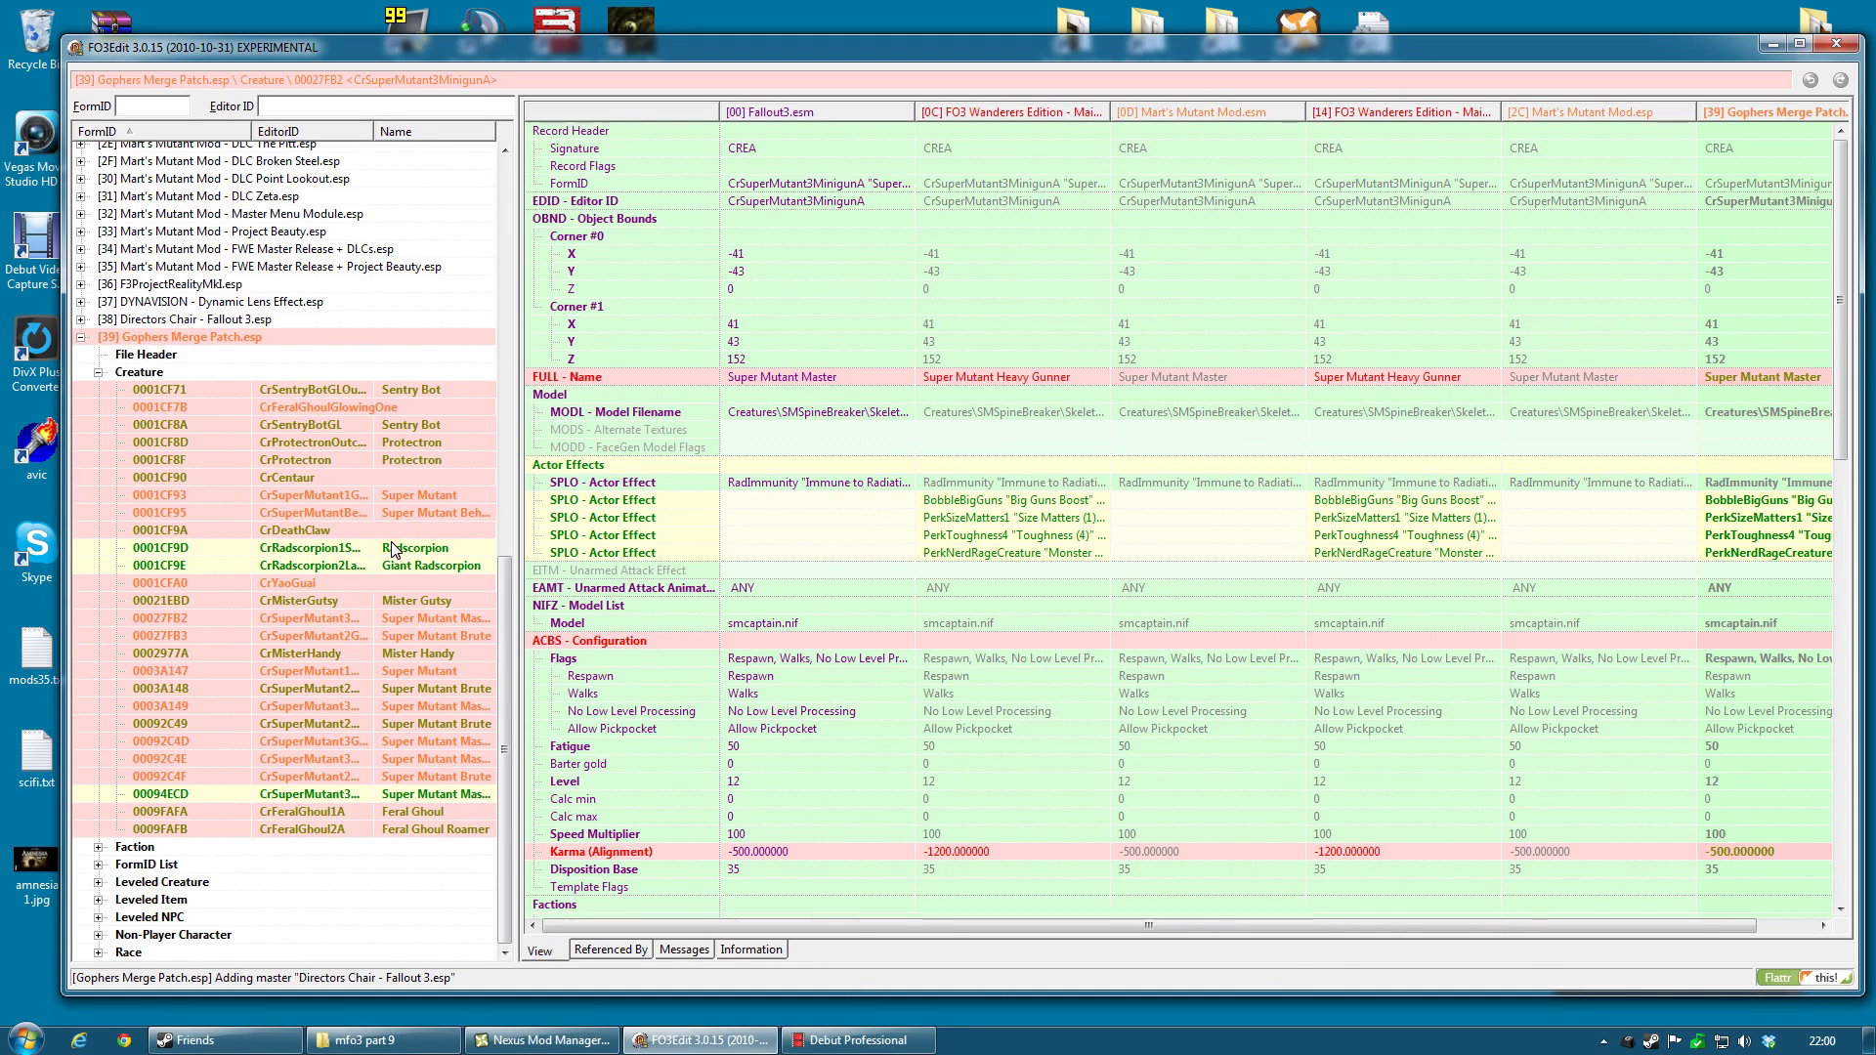
click(328, 496)
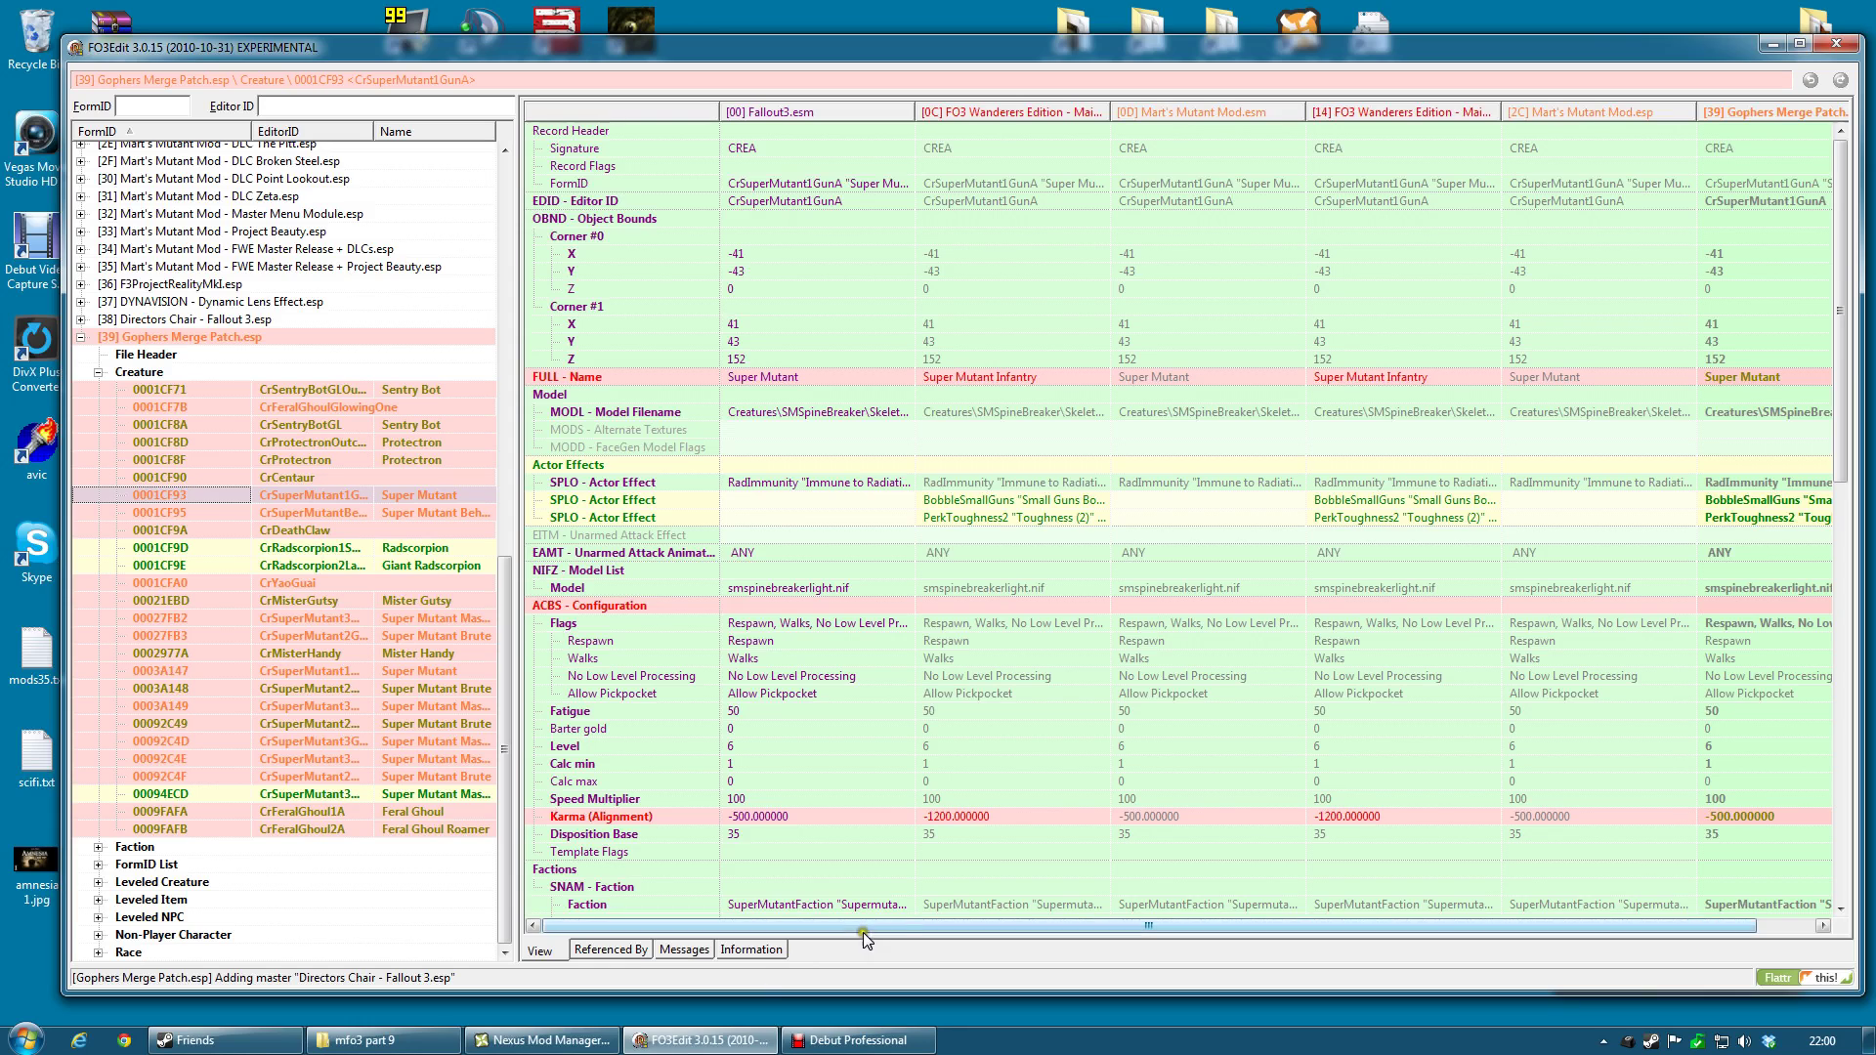
drag(865, 925, 1061, 940)
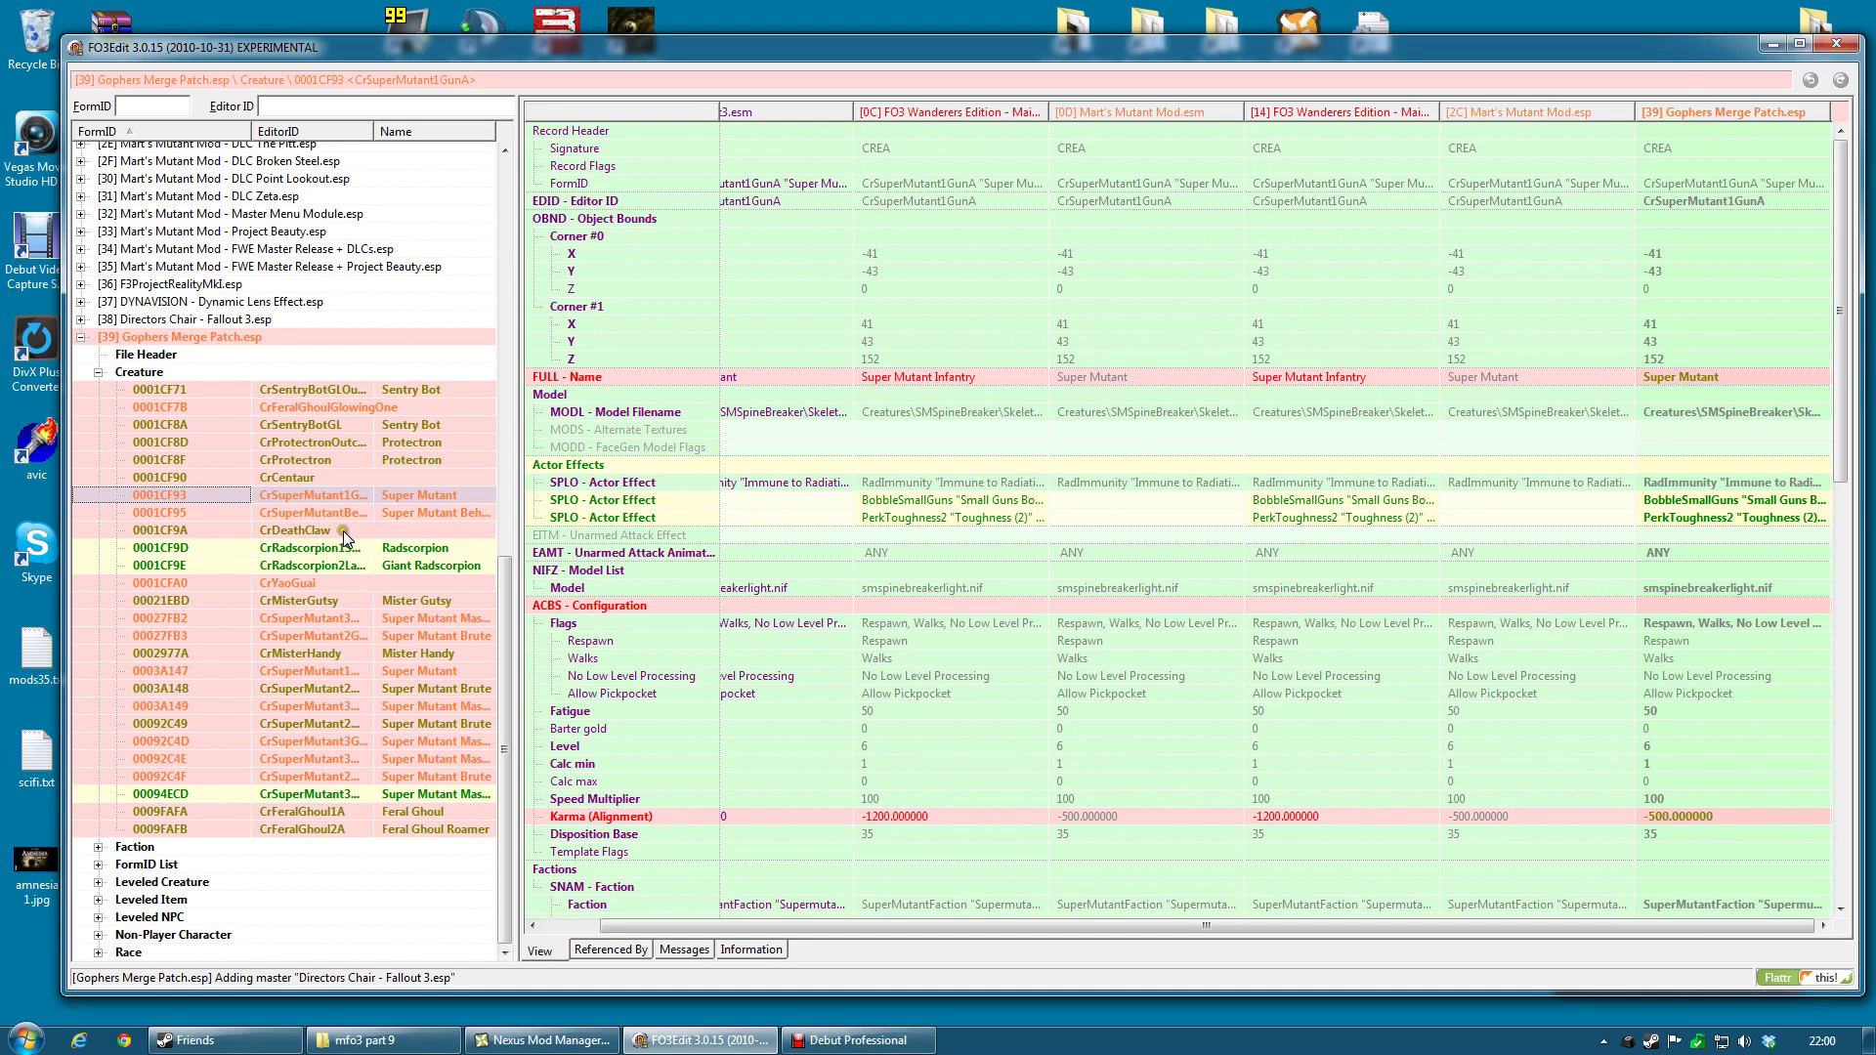
click(297, 438)
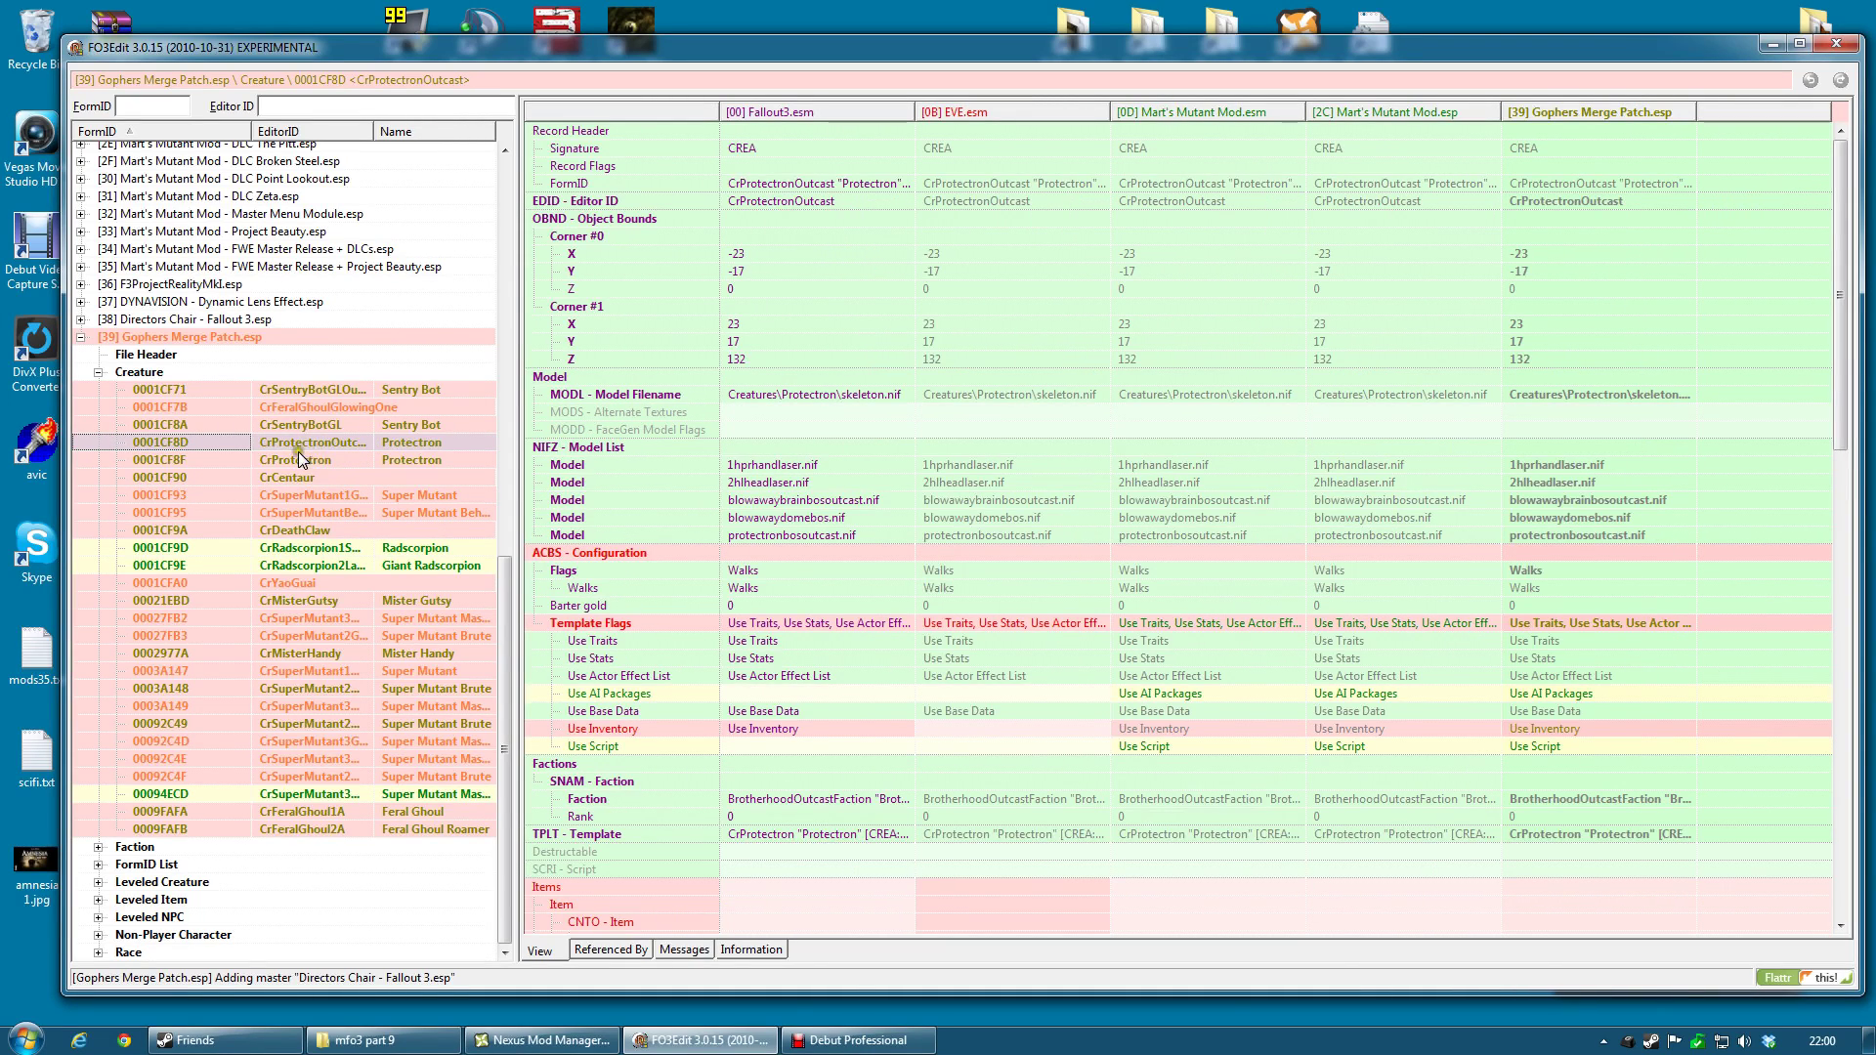
click(297, 495)
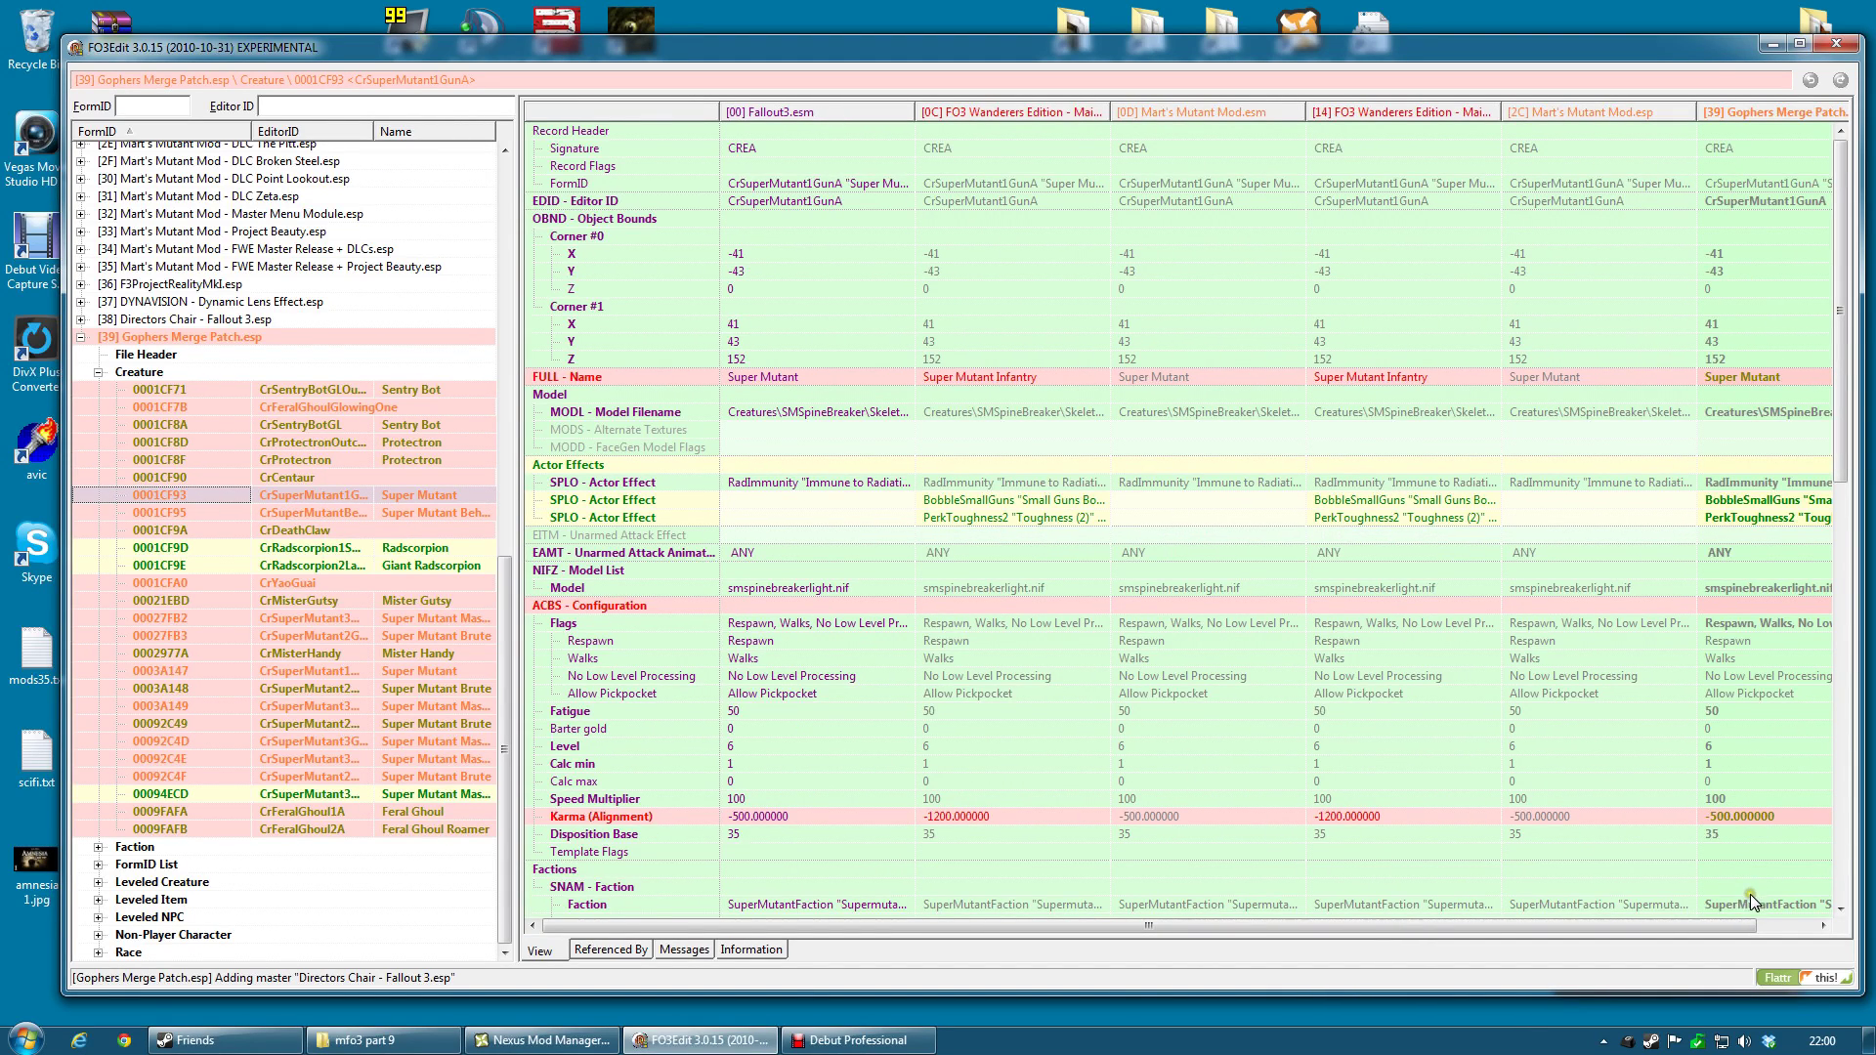
click(98, 372)
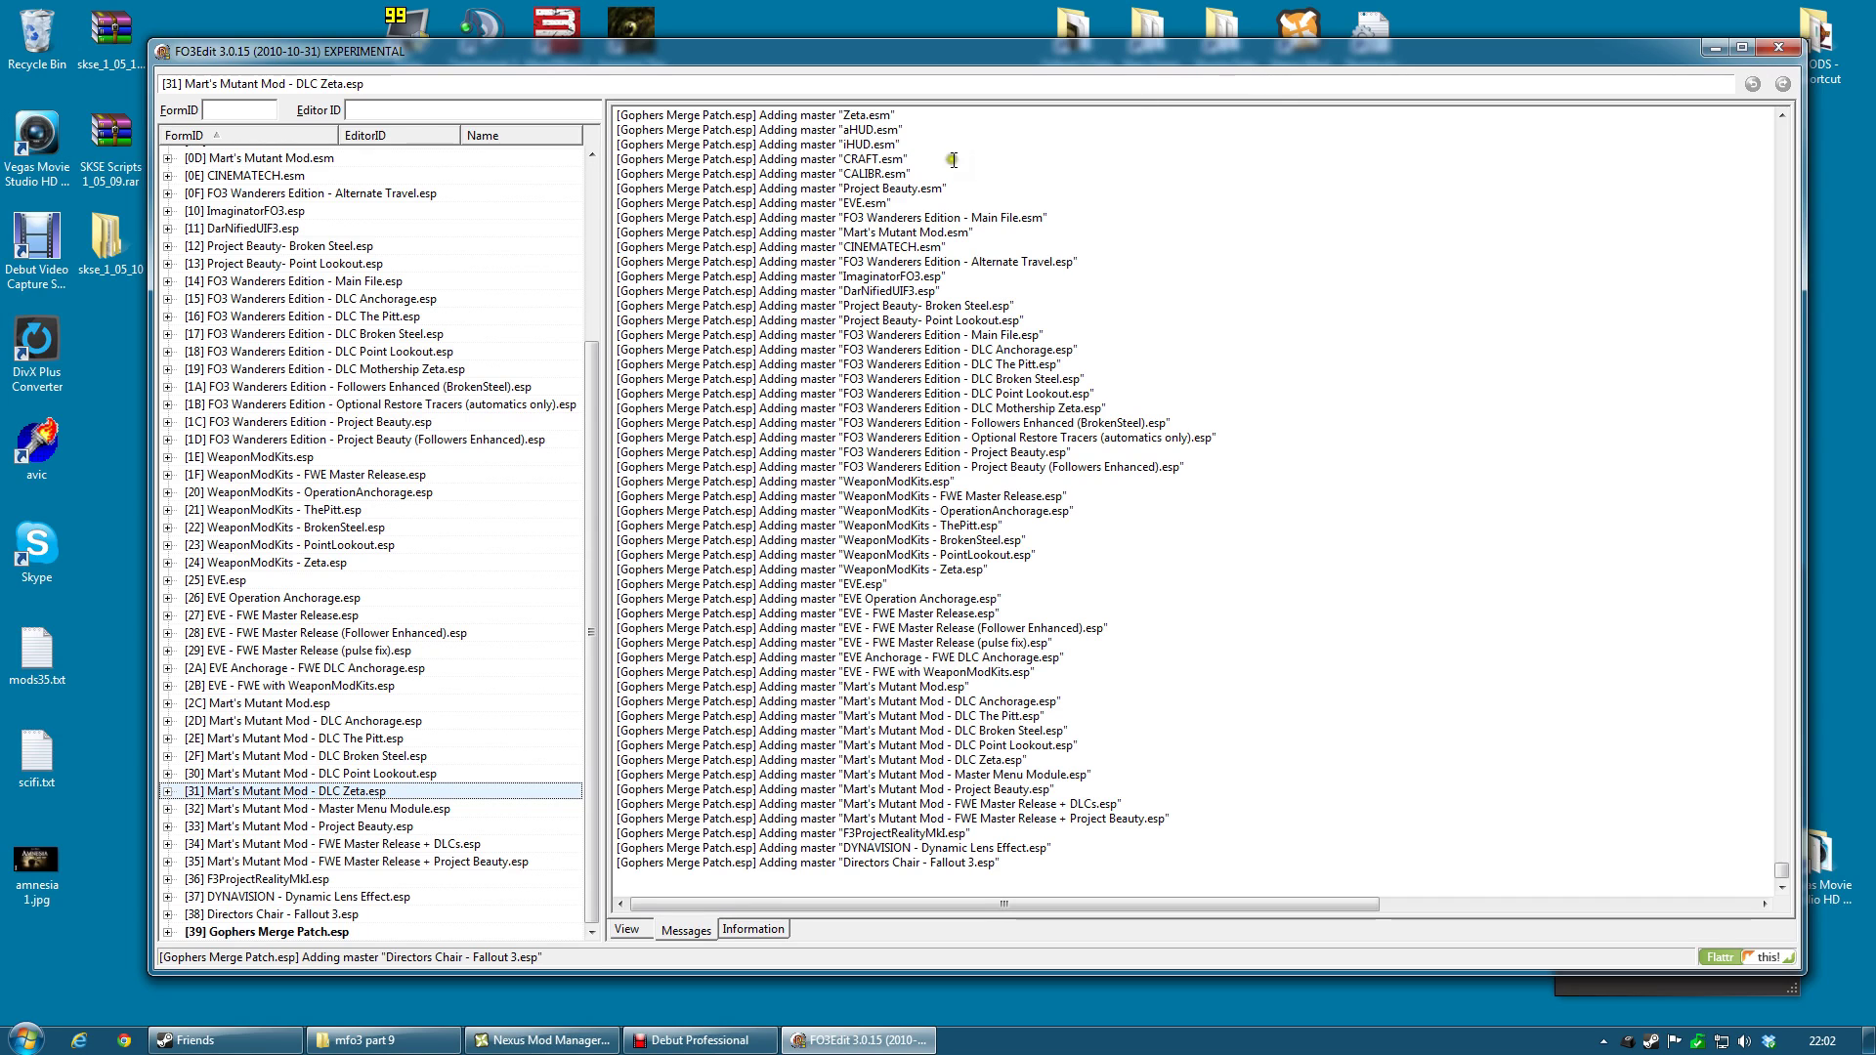
Close FO3Edit and save the changes to Gophers Merge Patch.esp
click(1776, 50)
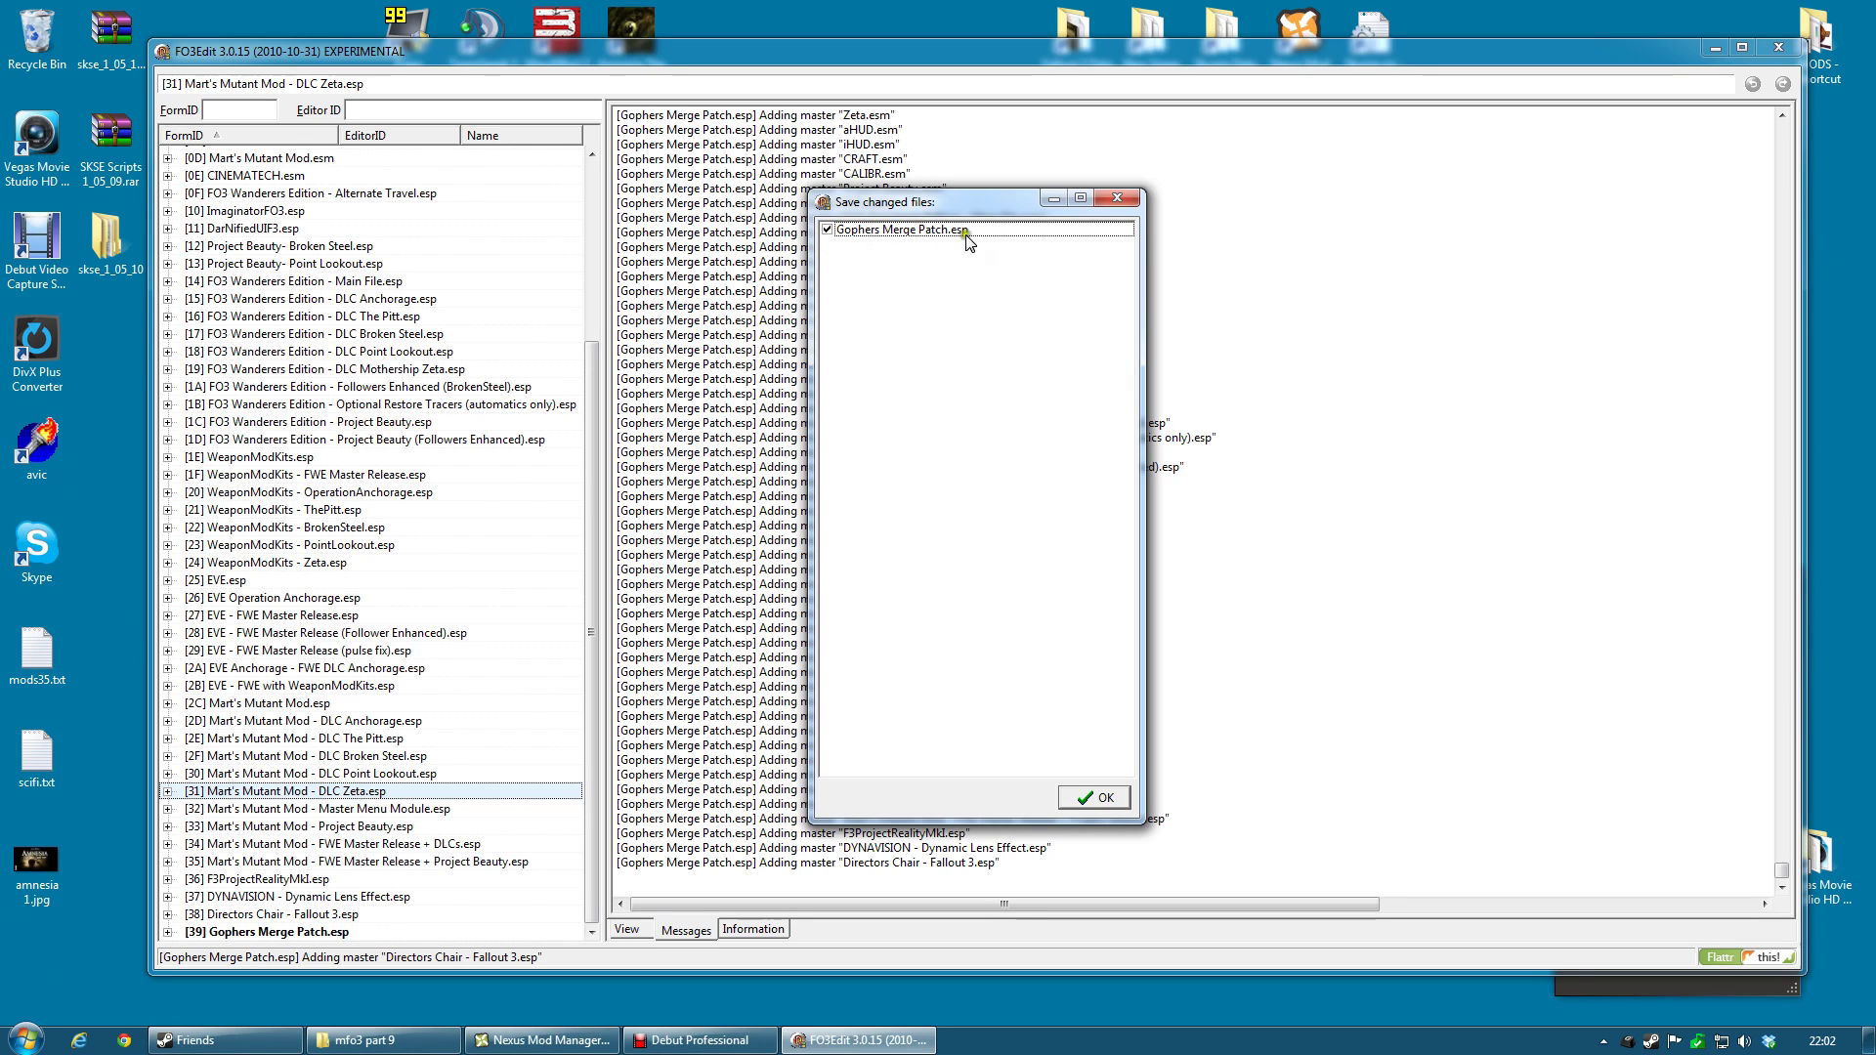
click(828, 231)
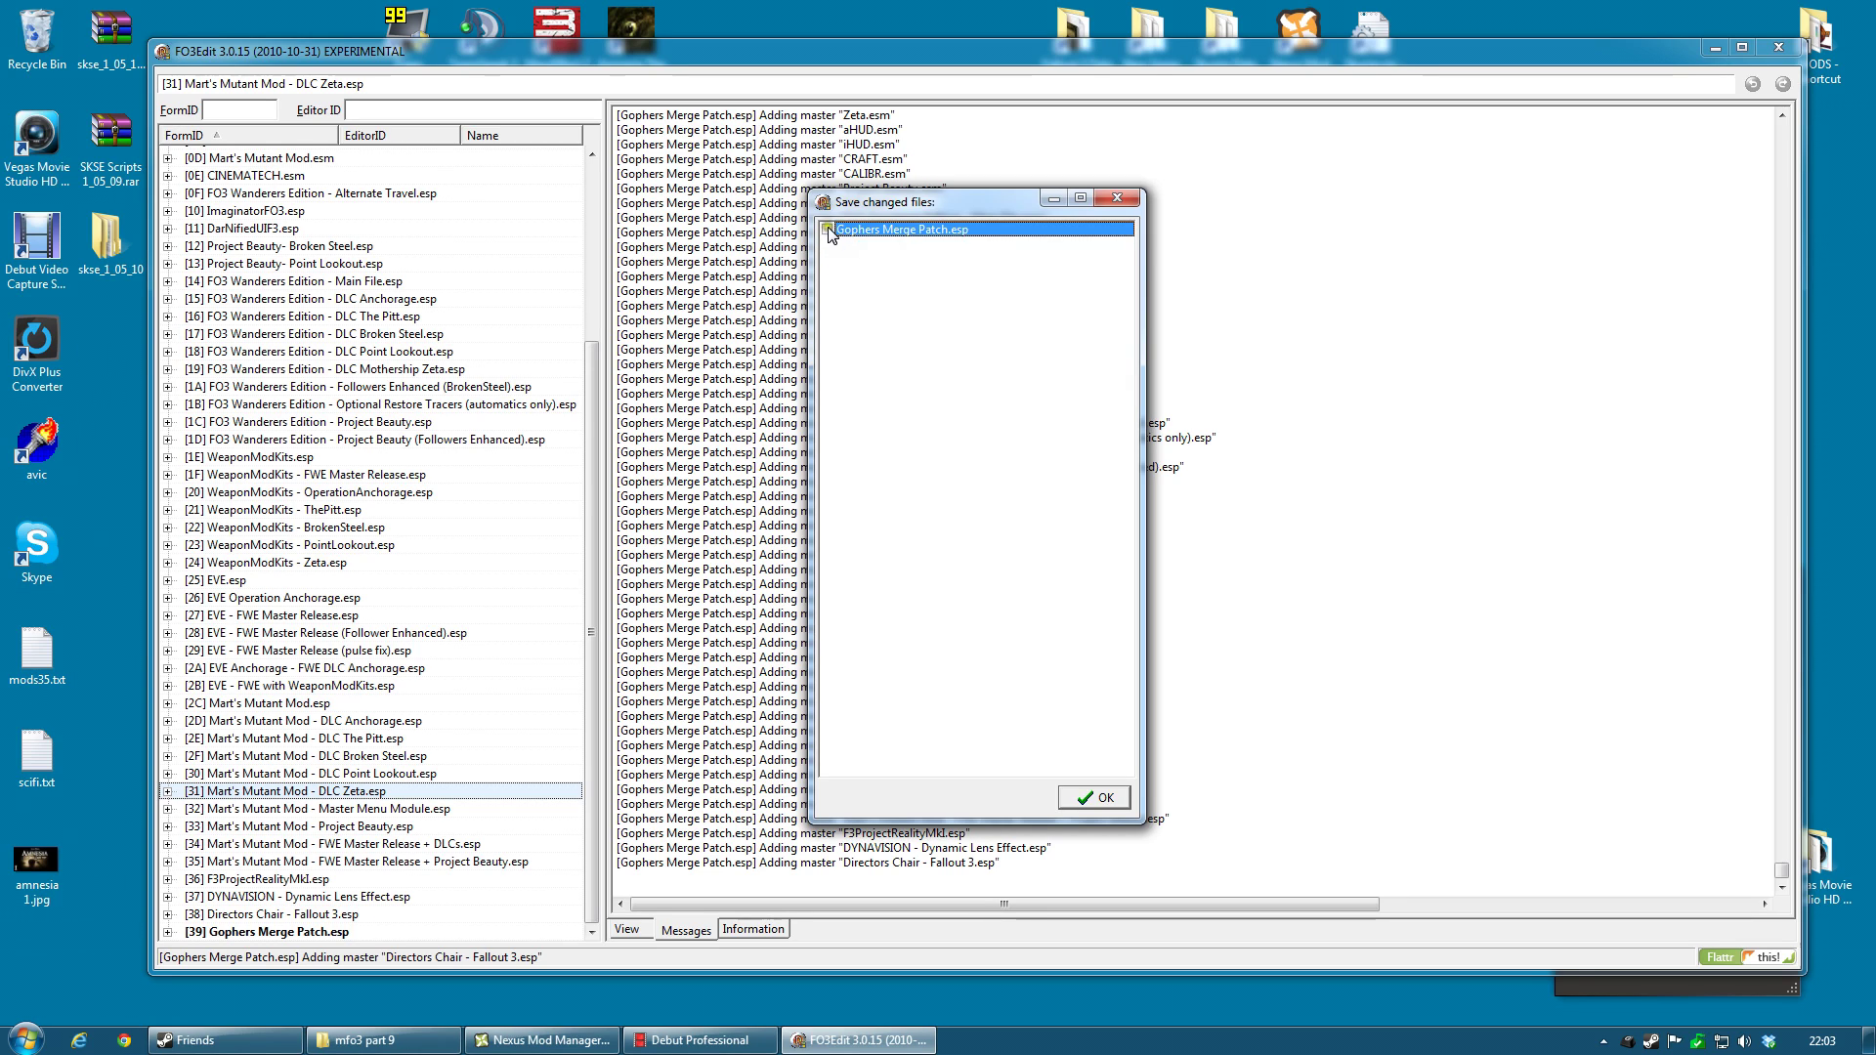
click(828, 230)
click(1095, 797)
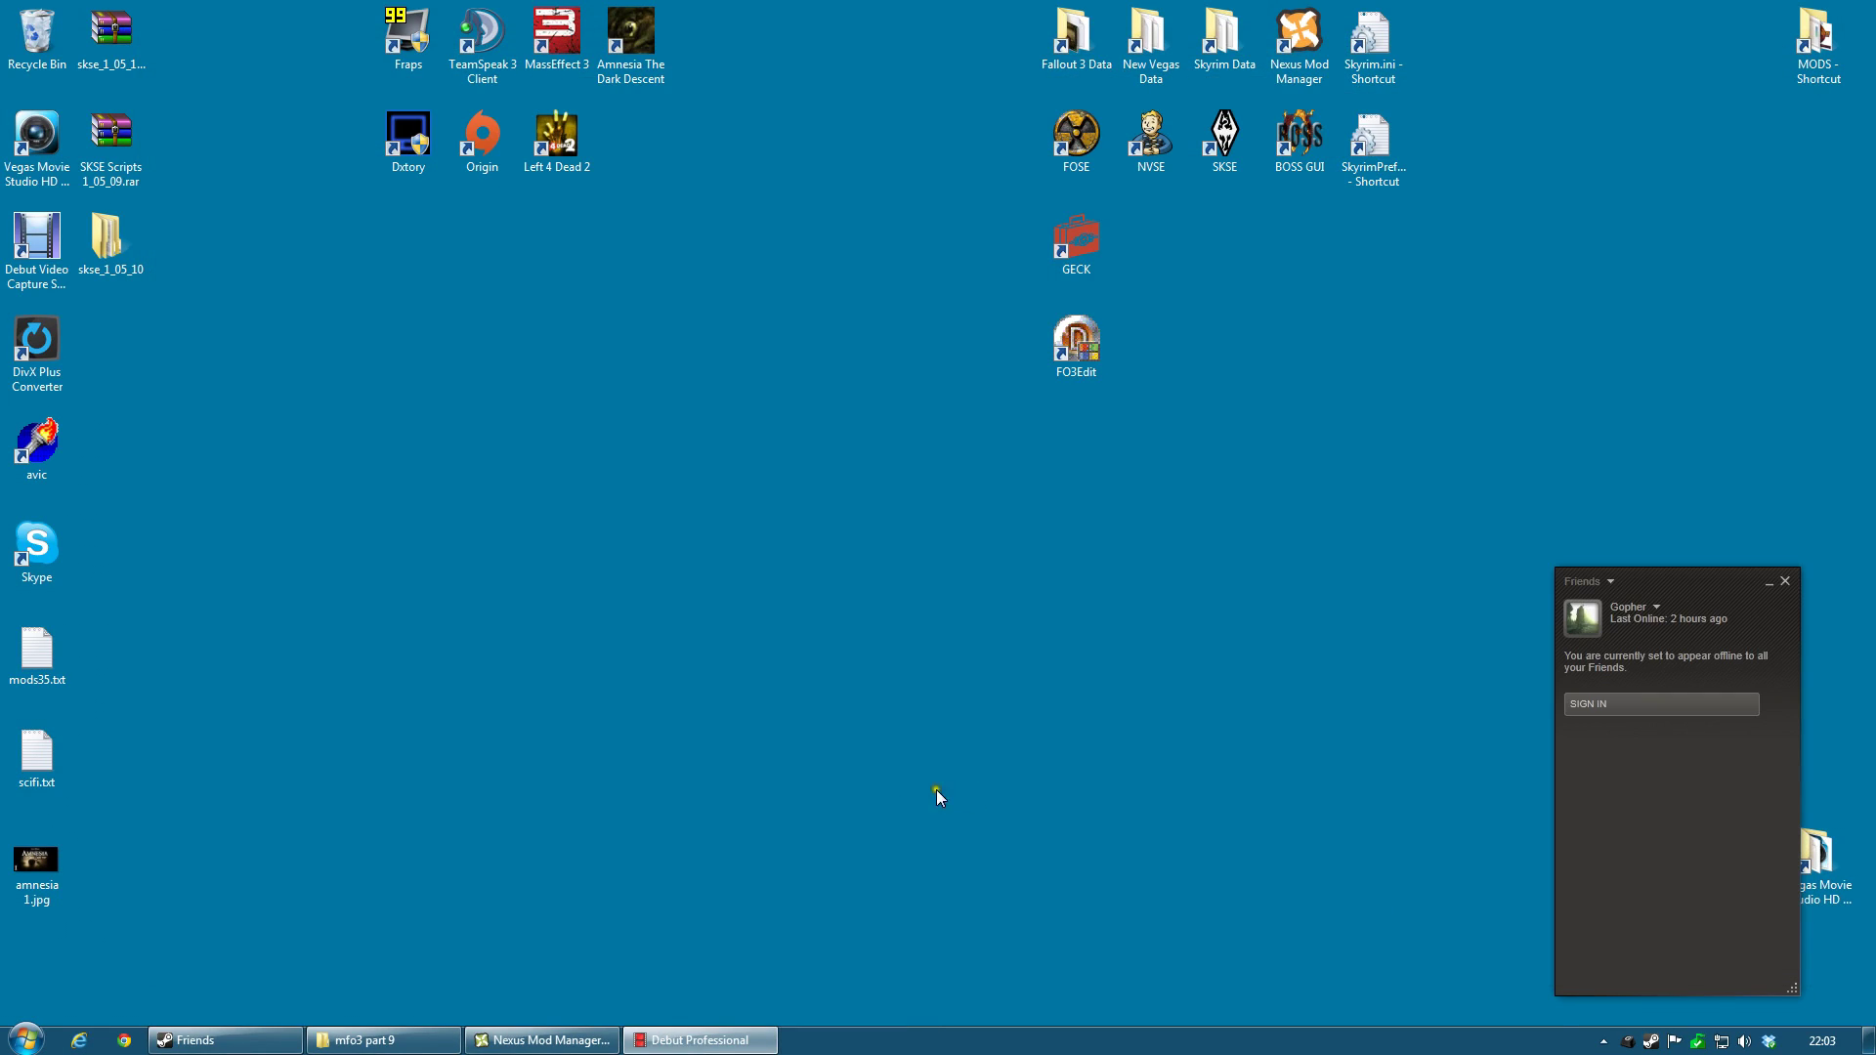
Switch to Nexus Mod Manager, close it and restart it for Fallout 3 to reload the plugin list
click(542, 1039)
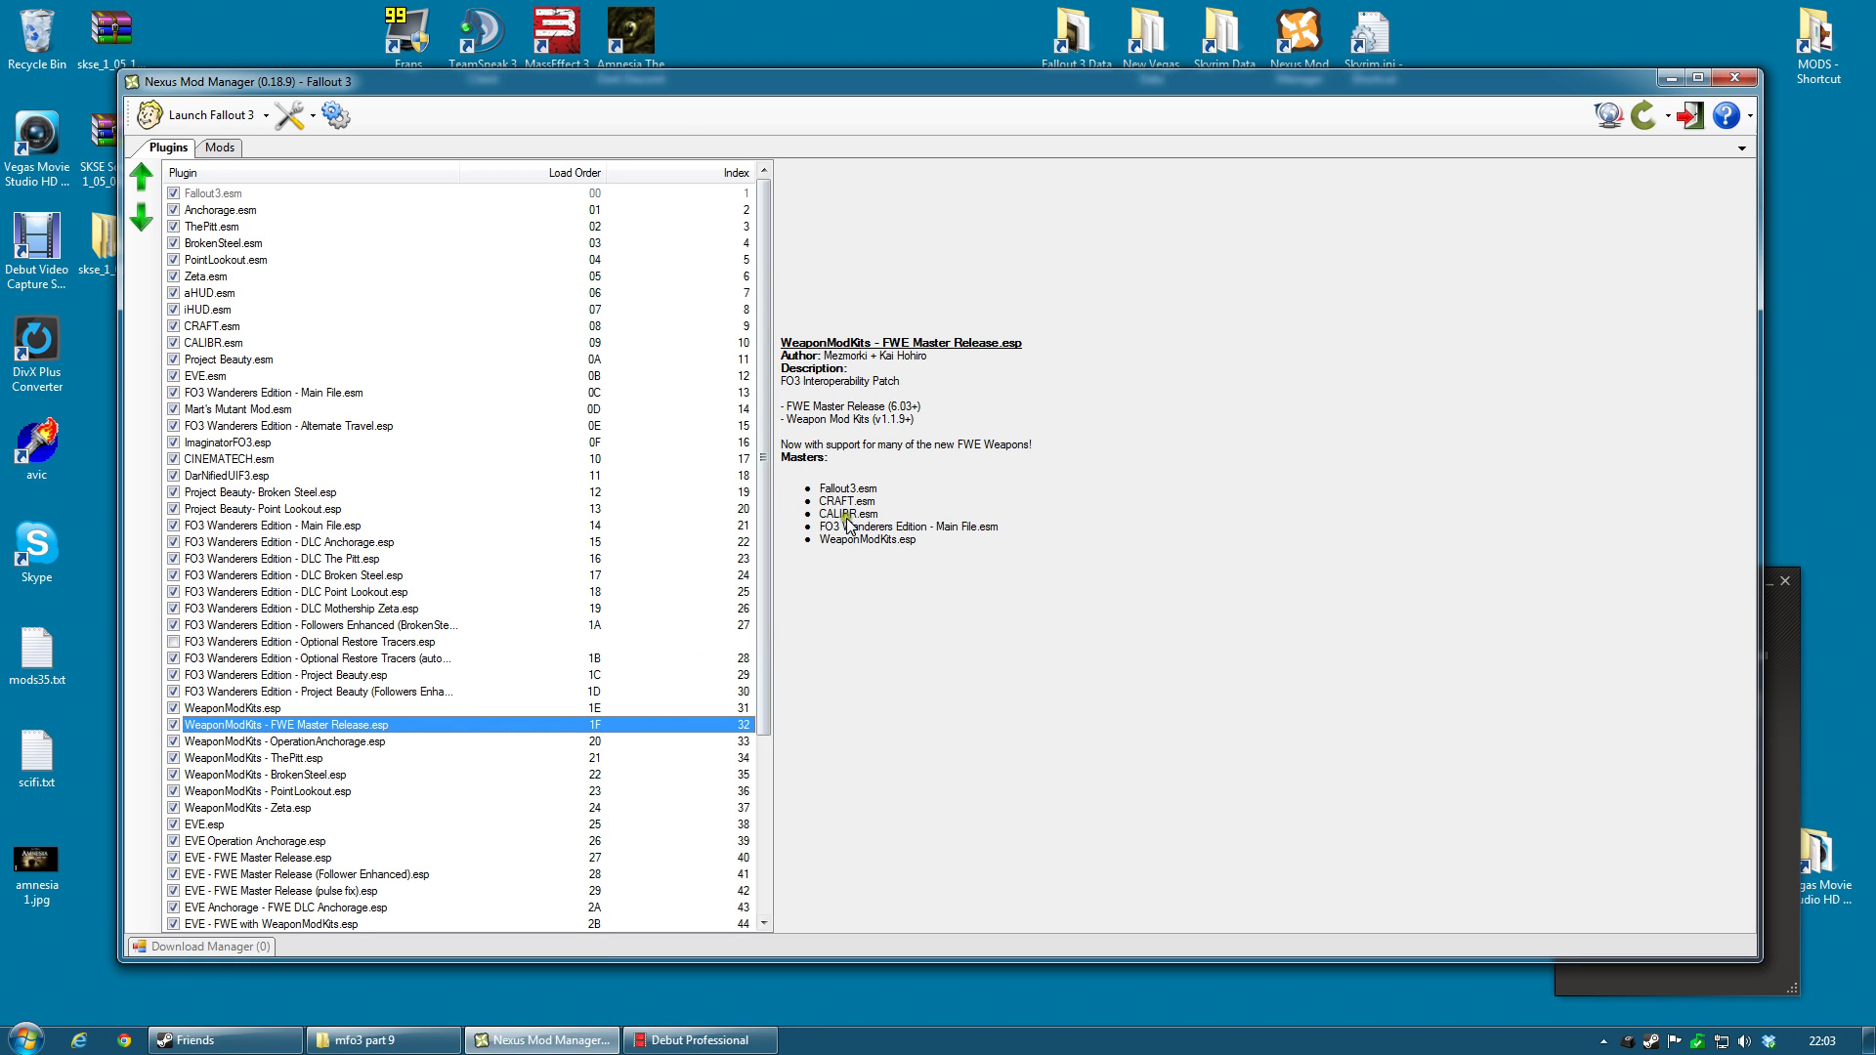
click(1735, 78)
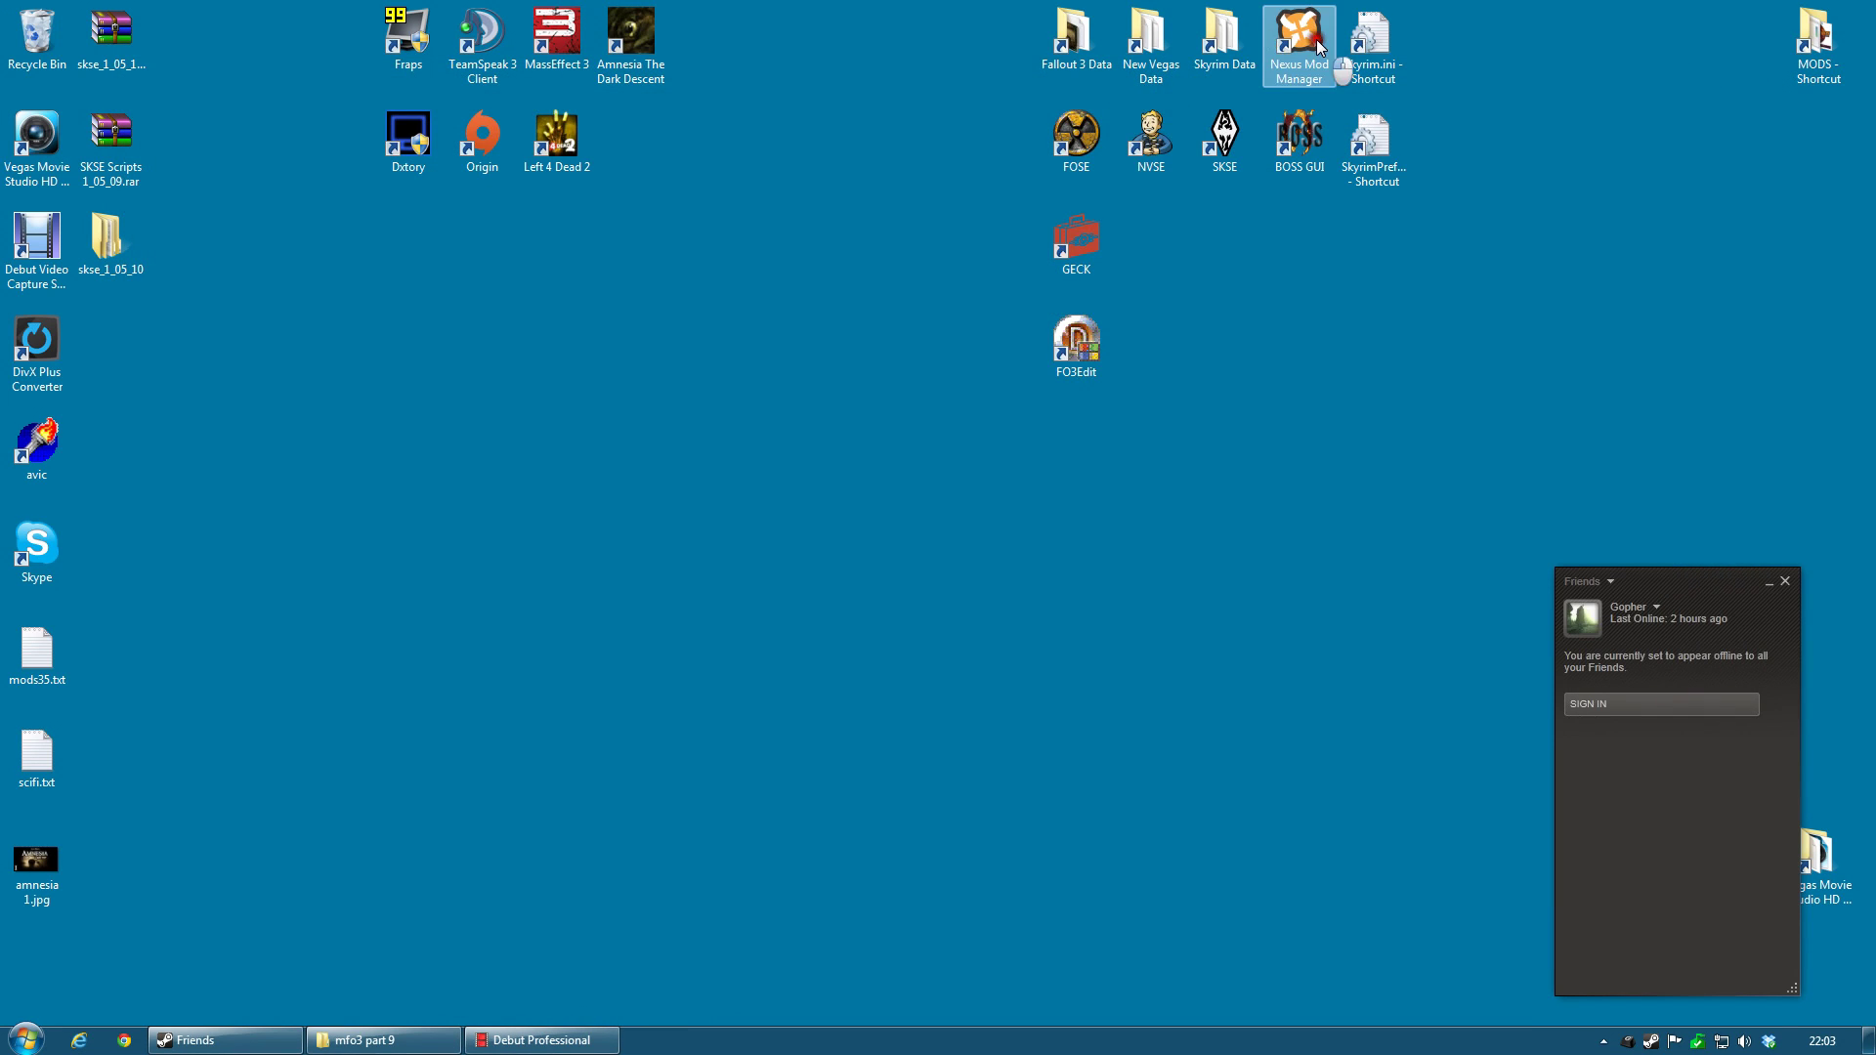
double_click(1317, 49)
click(1095, 673)
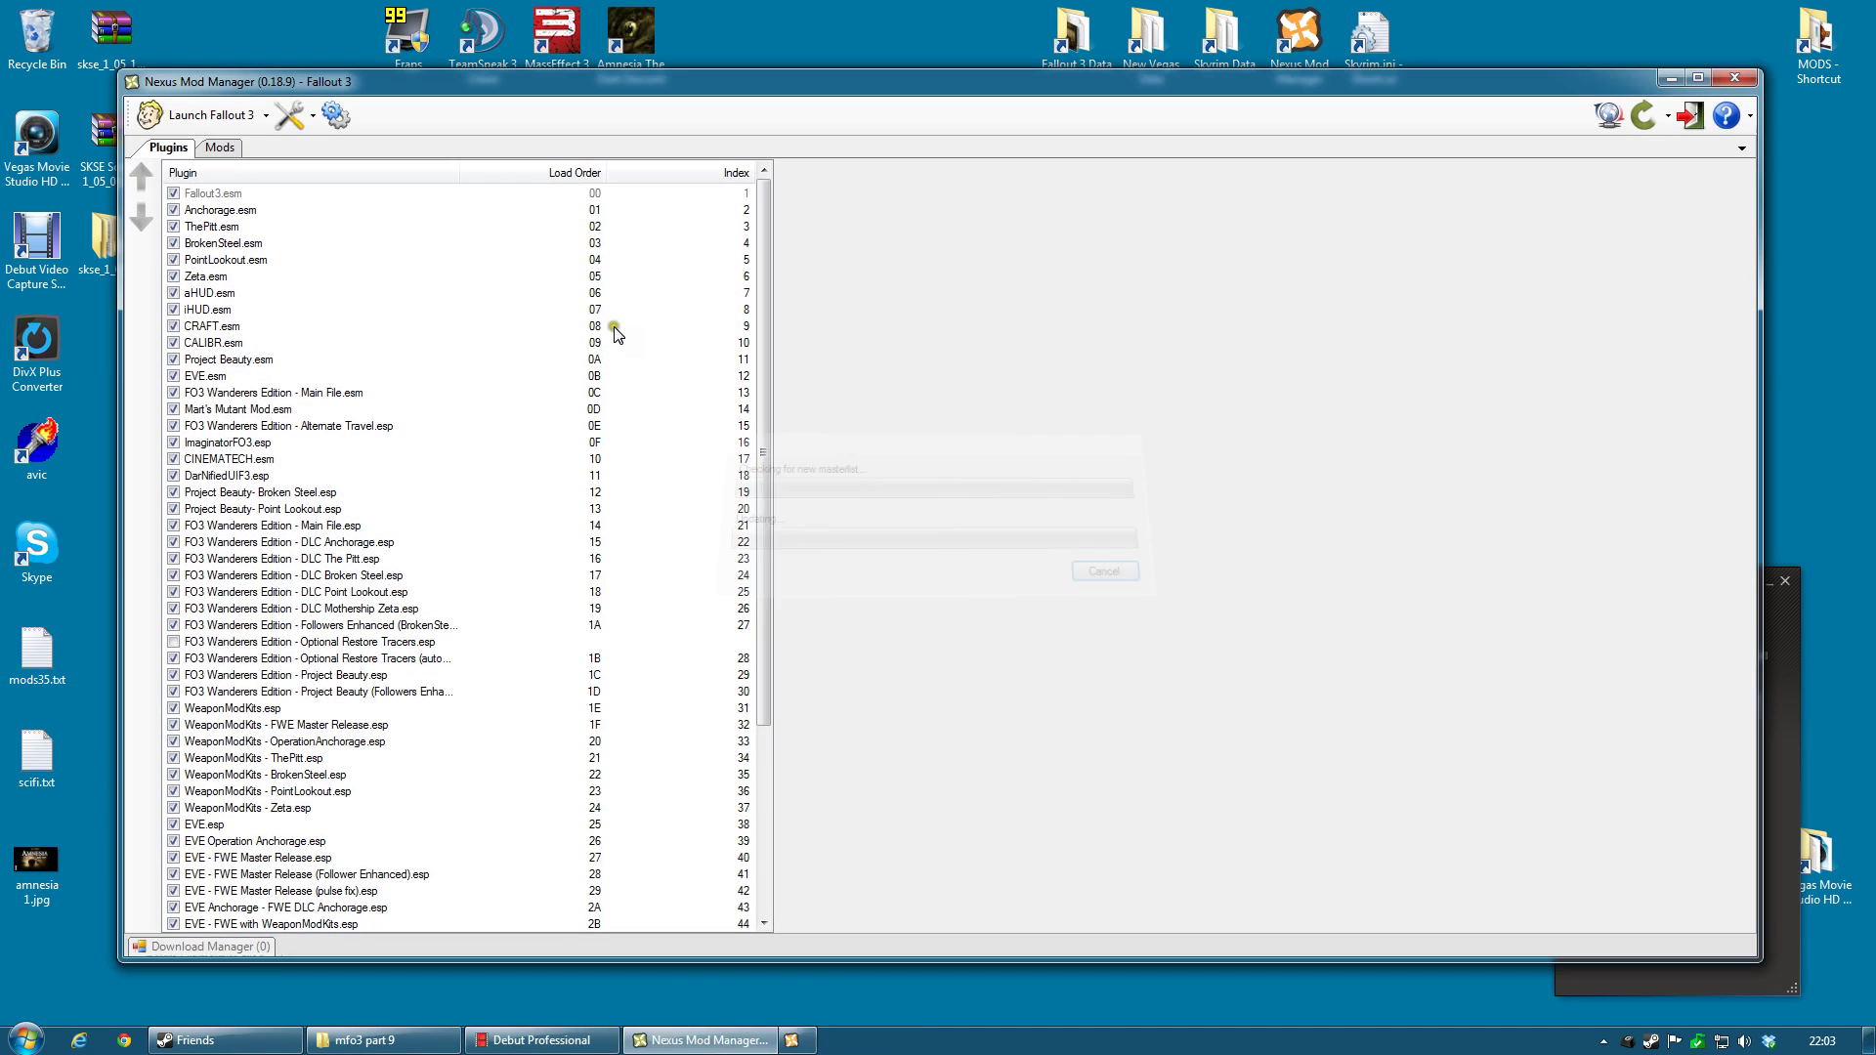
Activate Gophers Merge Patch.esp at the end of the Fallout 3 plugin list
drag(764, 606, 700, 824)
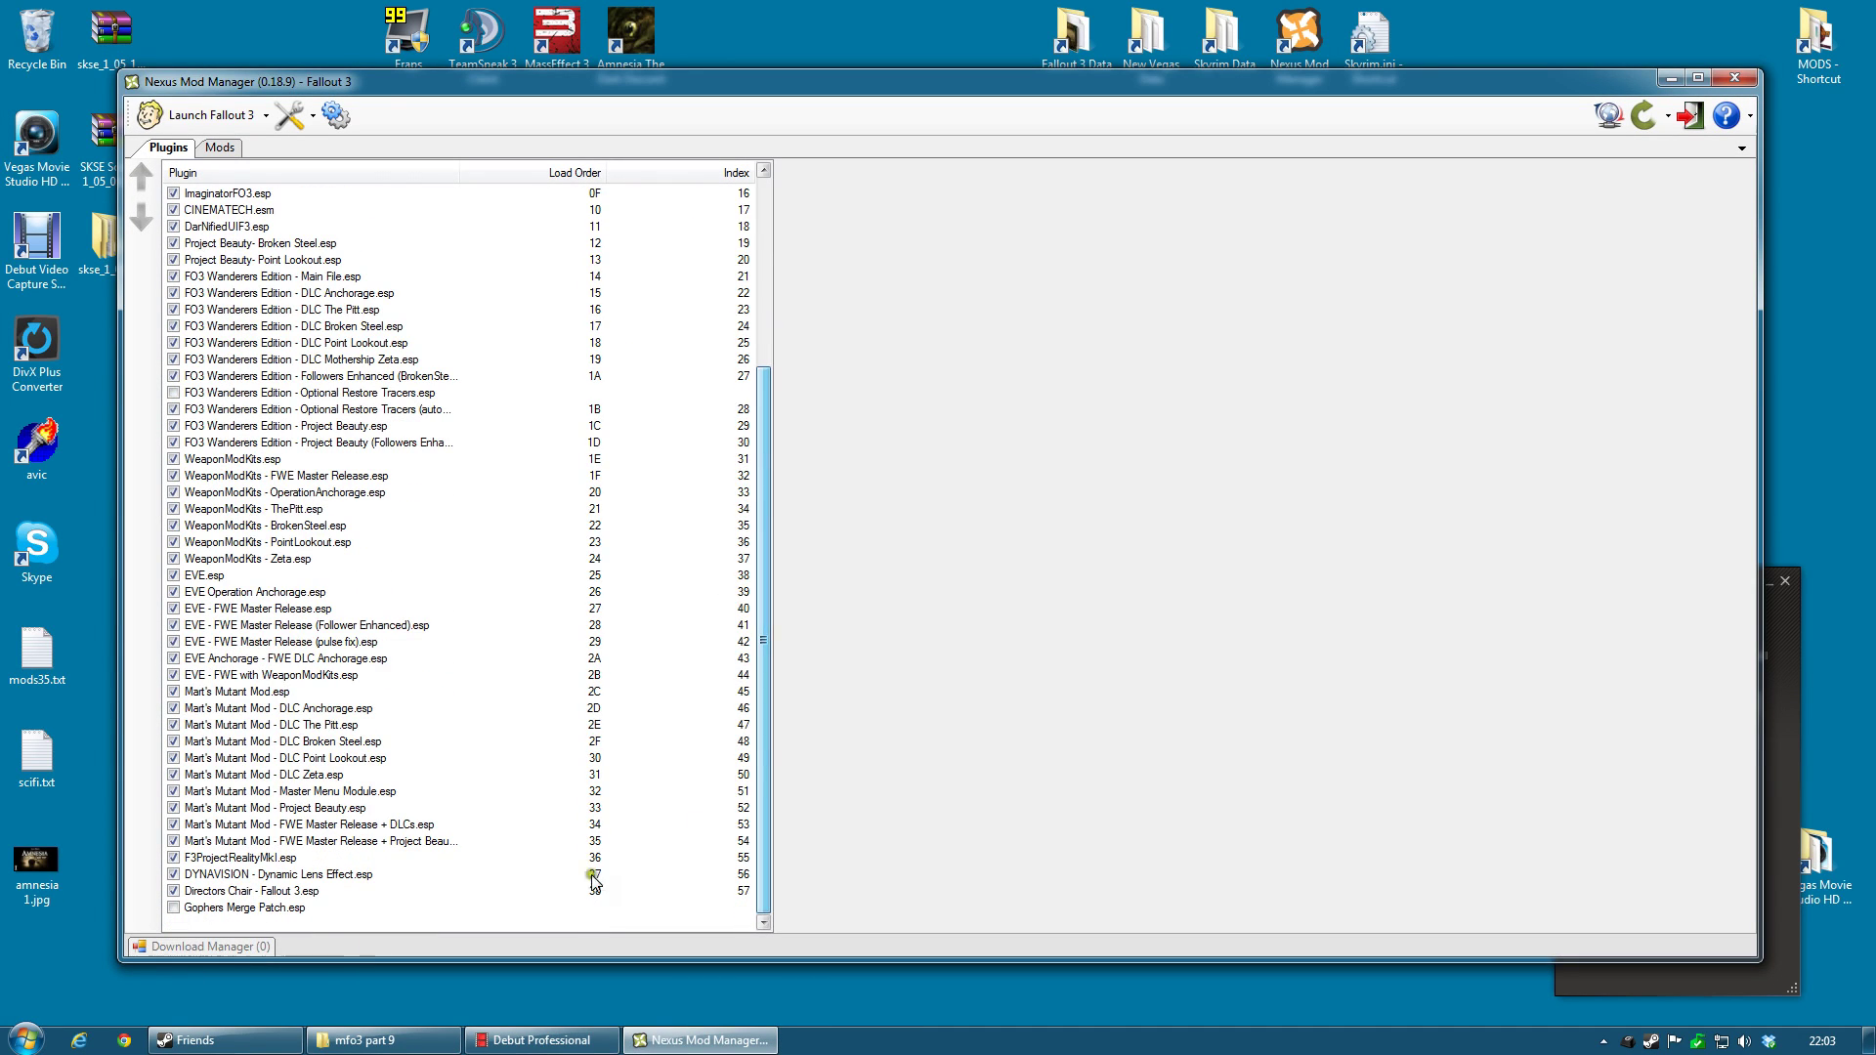
click(207, 909)
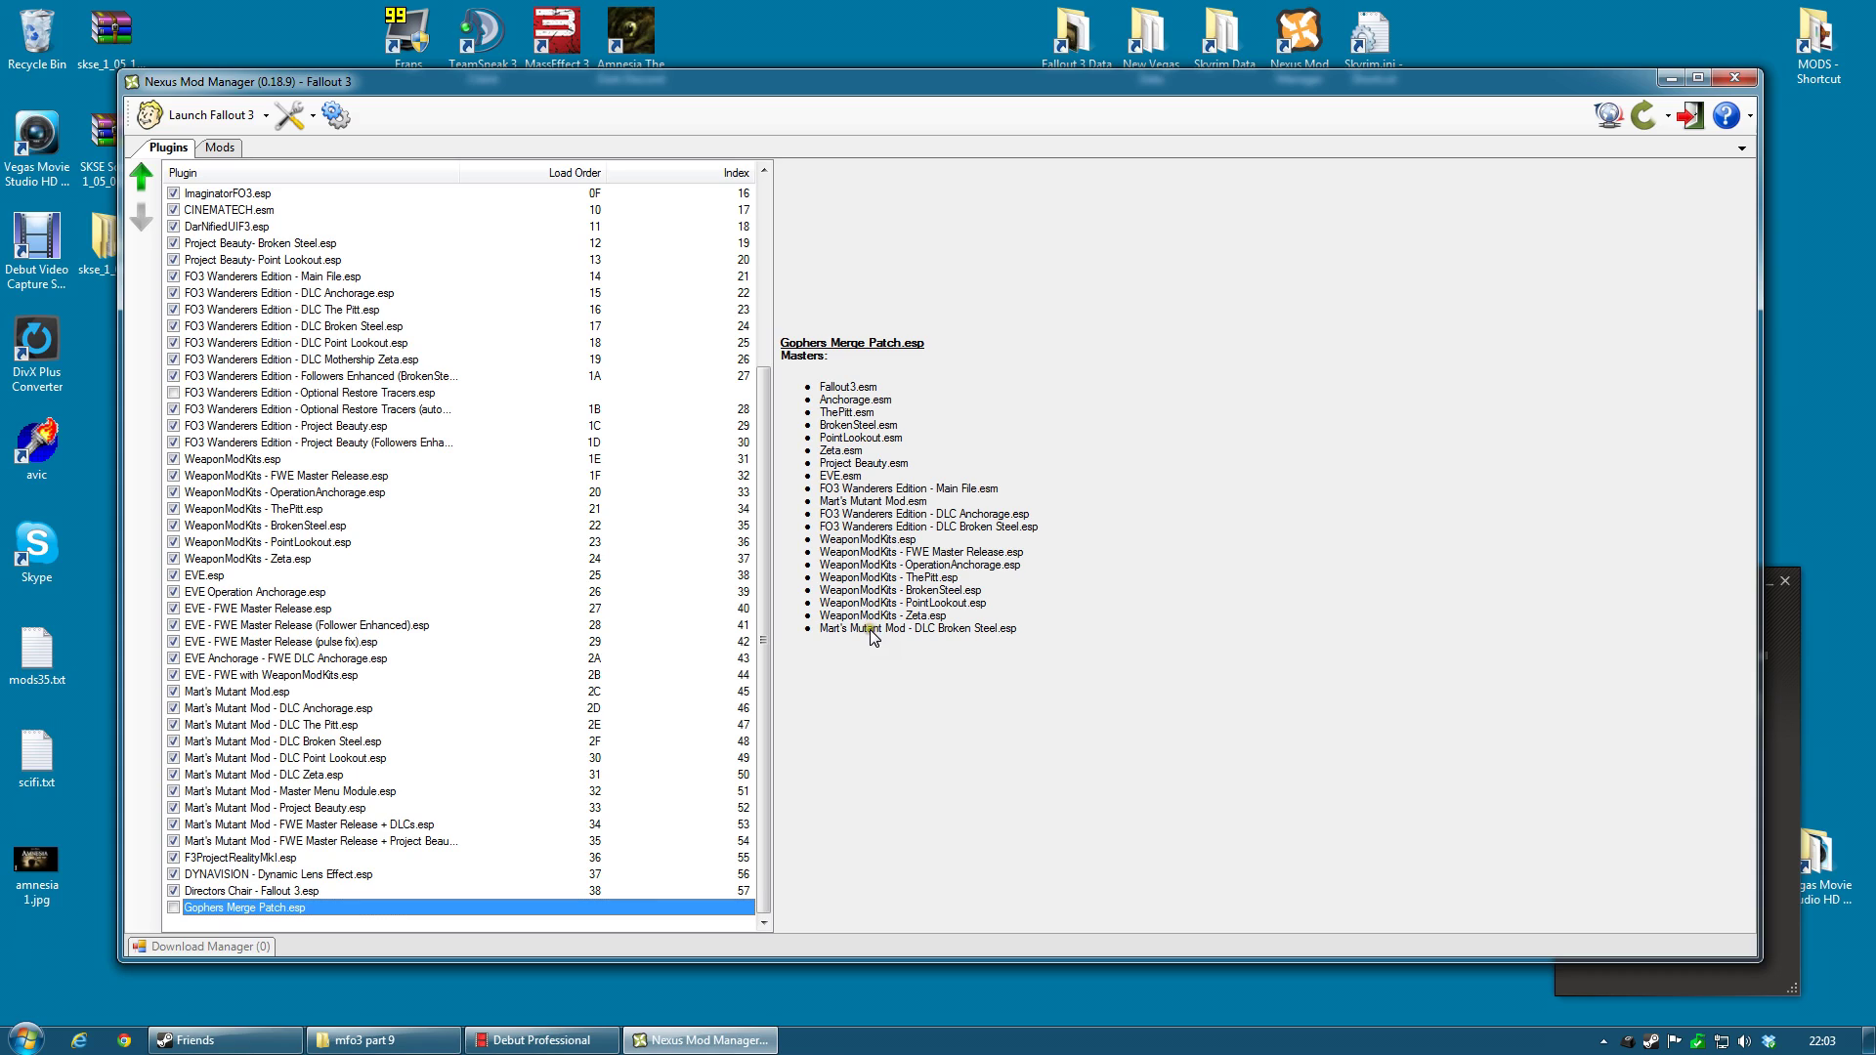
click(174, 908)
click(172, 944)
click(174, 908)
click(877, 466)
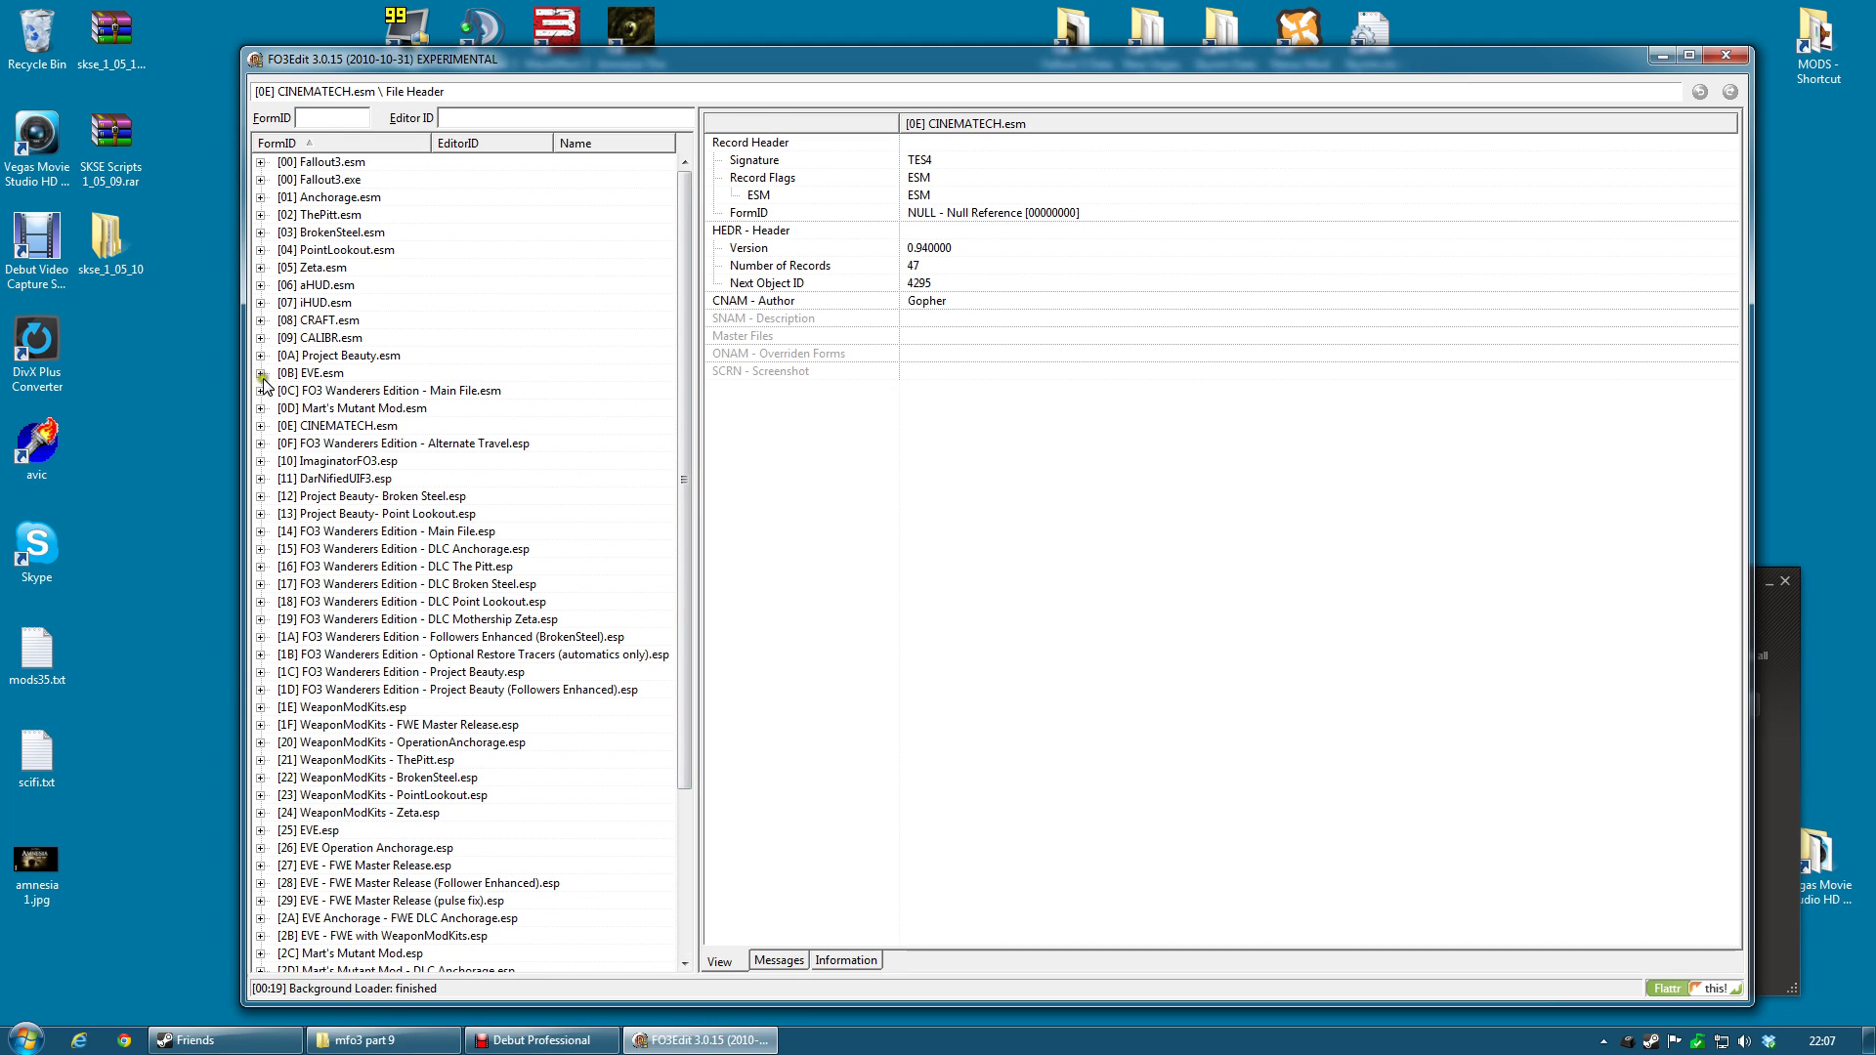
Compare the file headers of CINEMATECH.esm and WeaponModKits.esp, checking their ESM record flags, and collapse both files
click(261, 426)
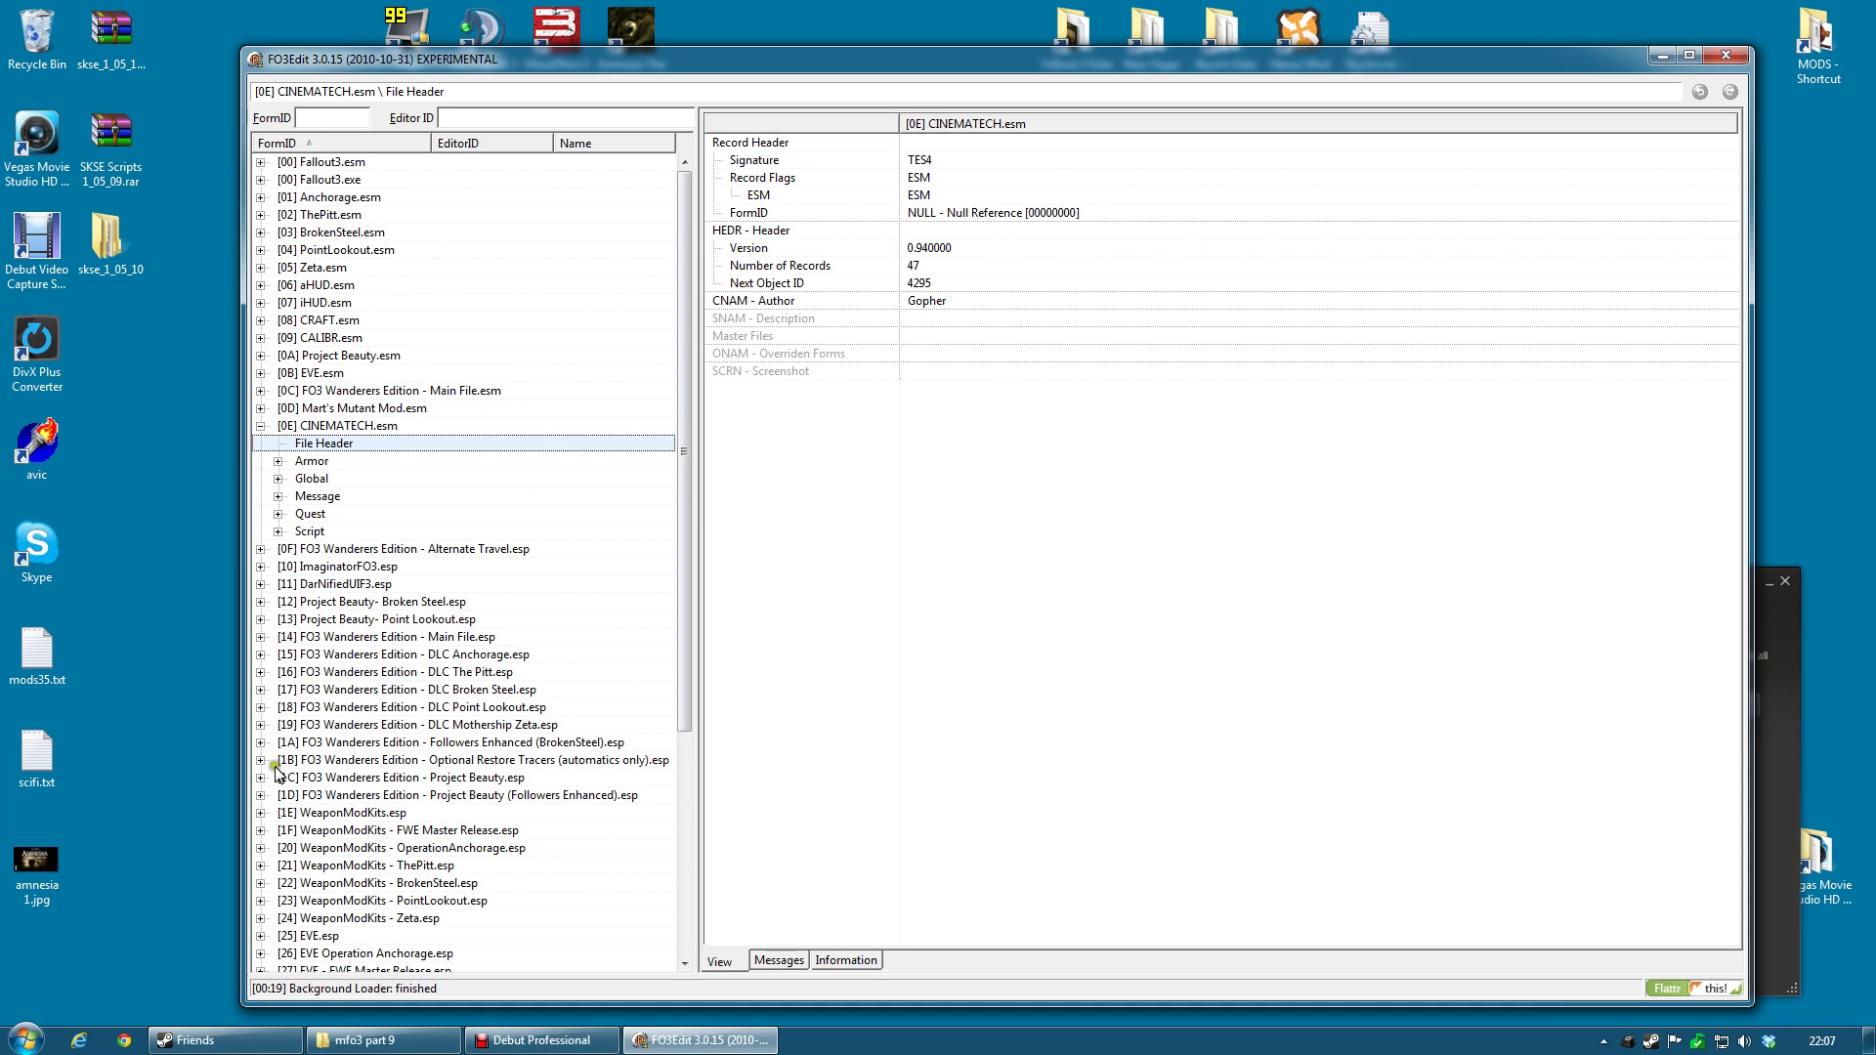
click(260, 812)
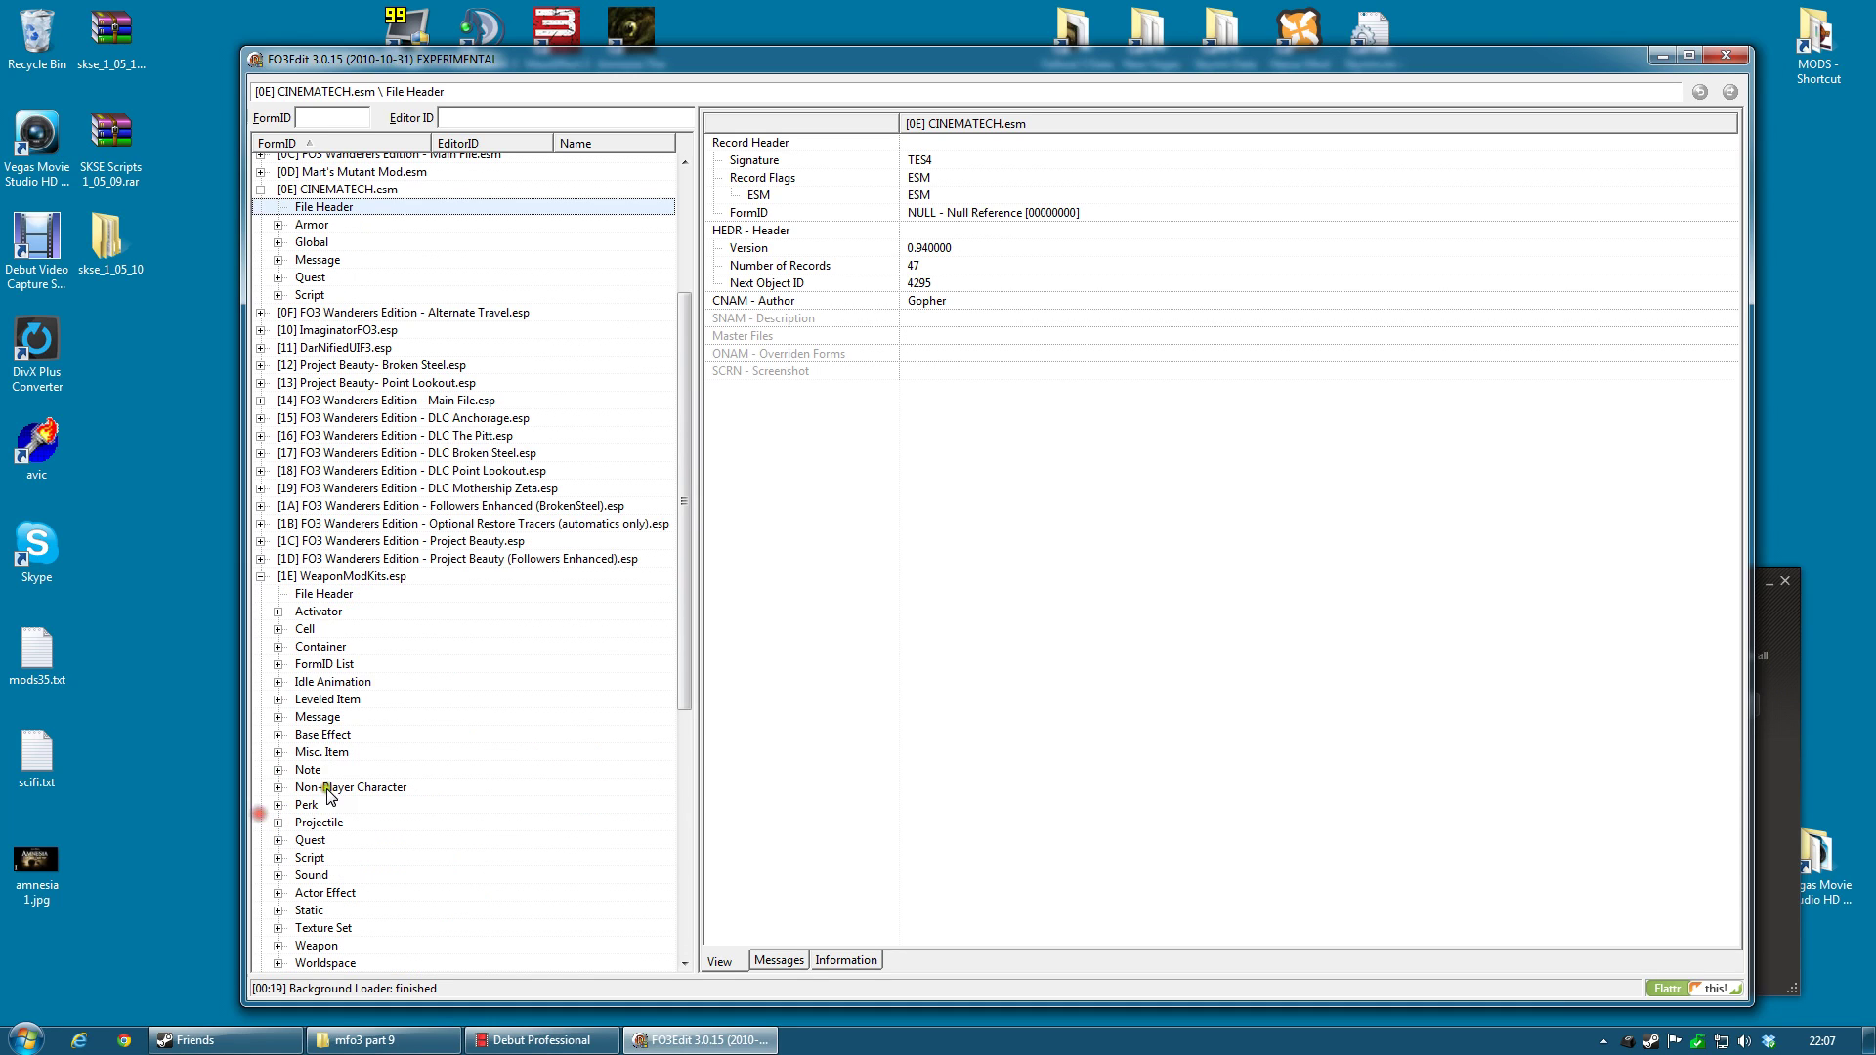
click(324, 595)
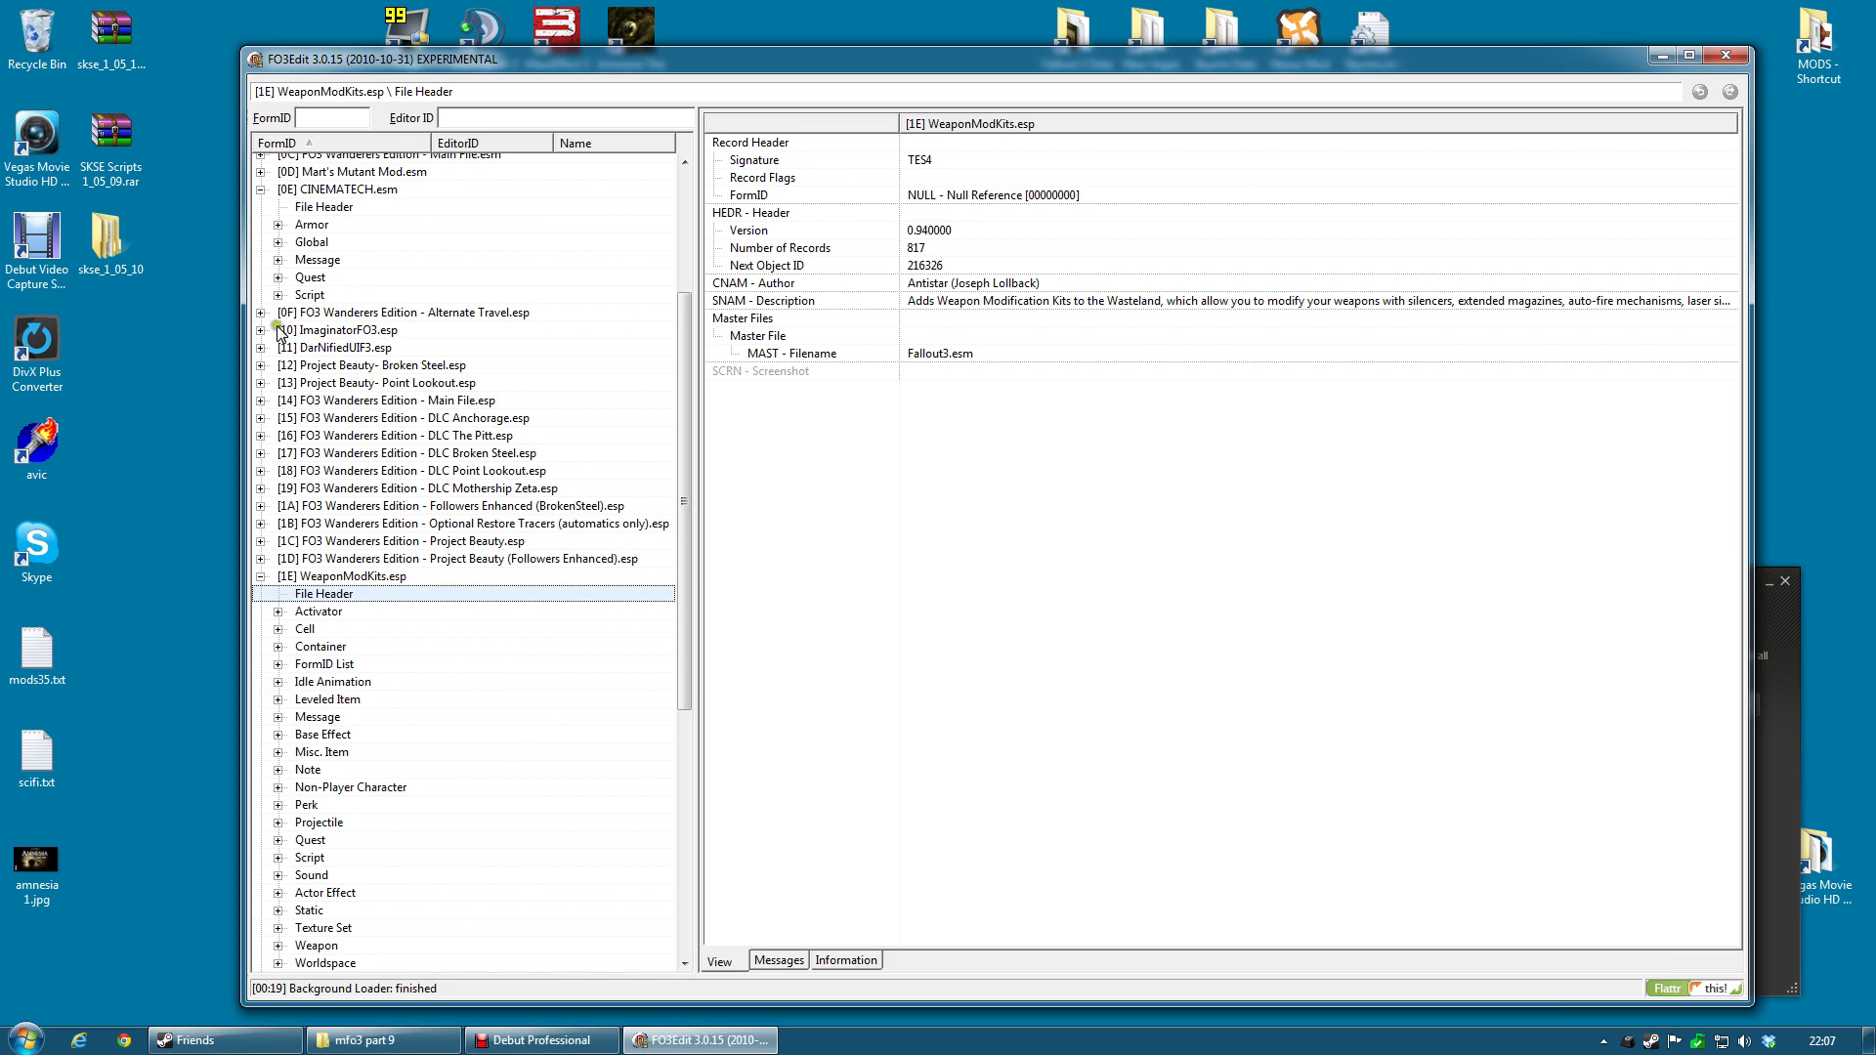
click(260, 577)
scroll(259, 578, up, 3)
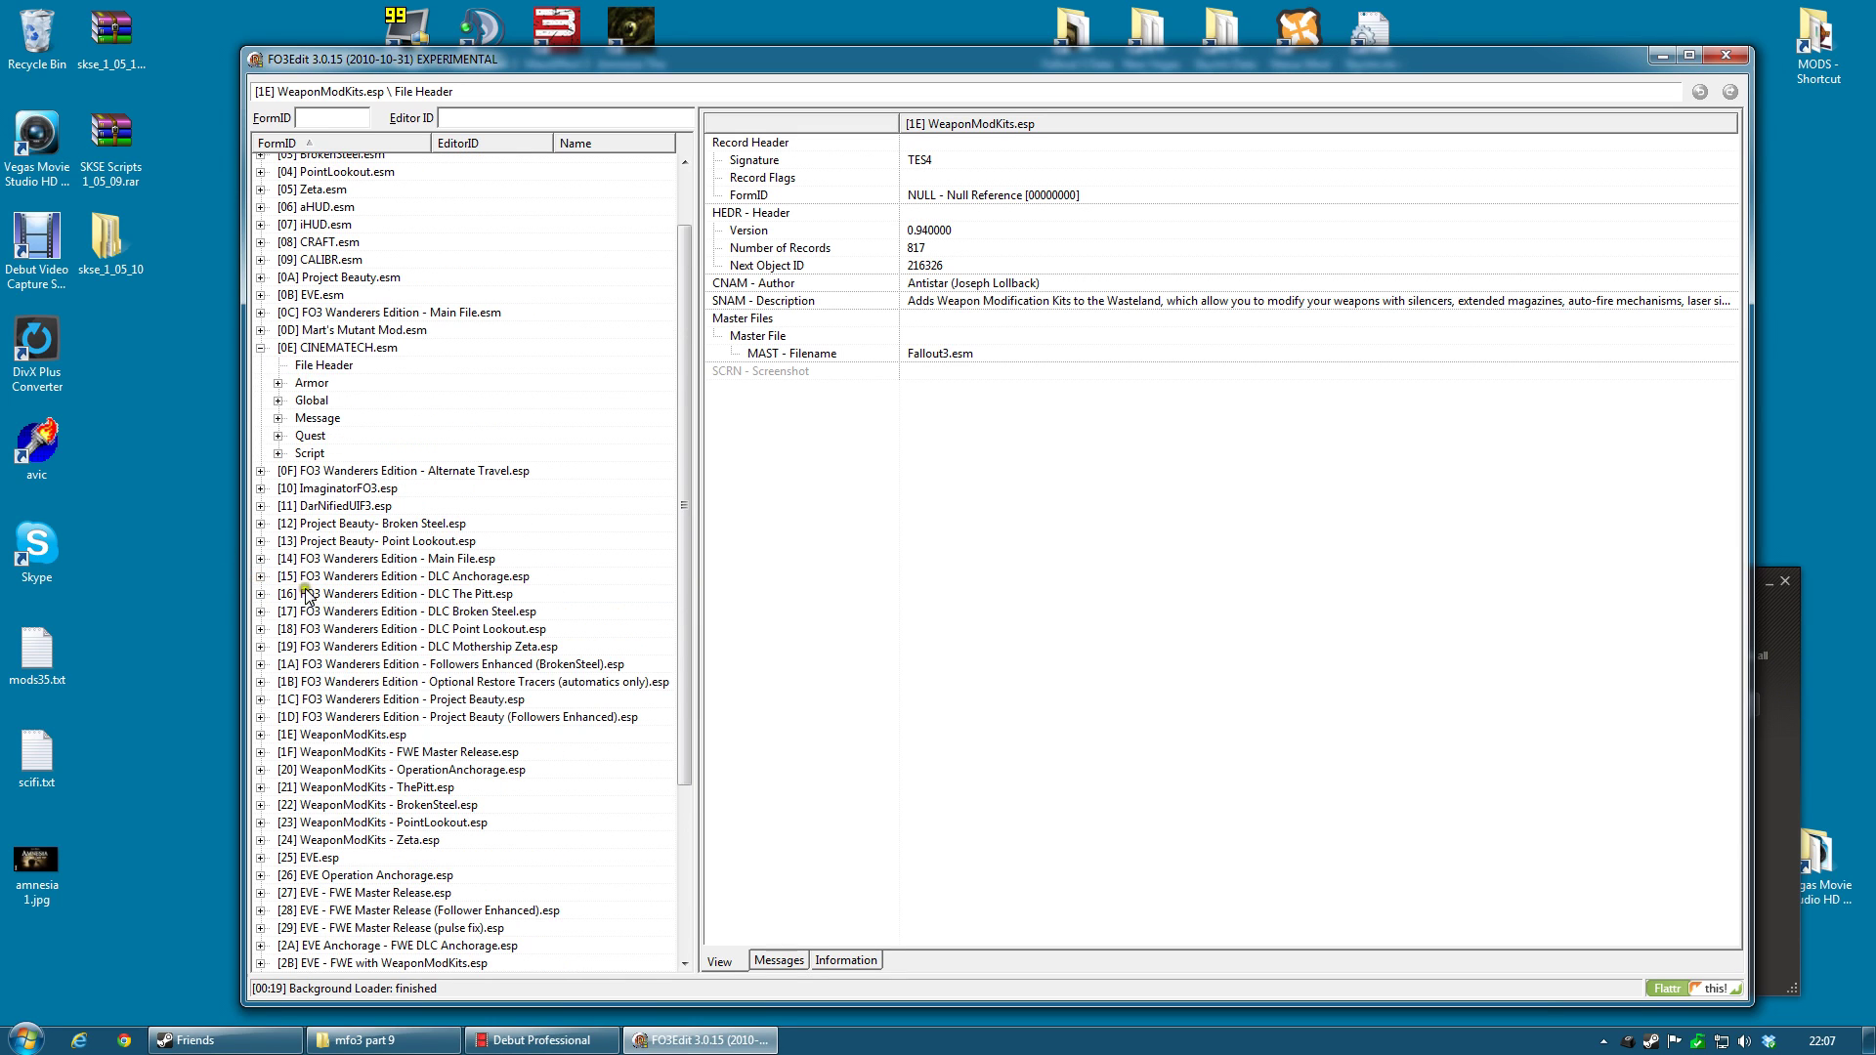
click(260, 346)
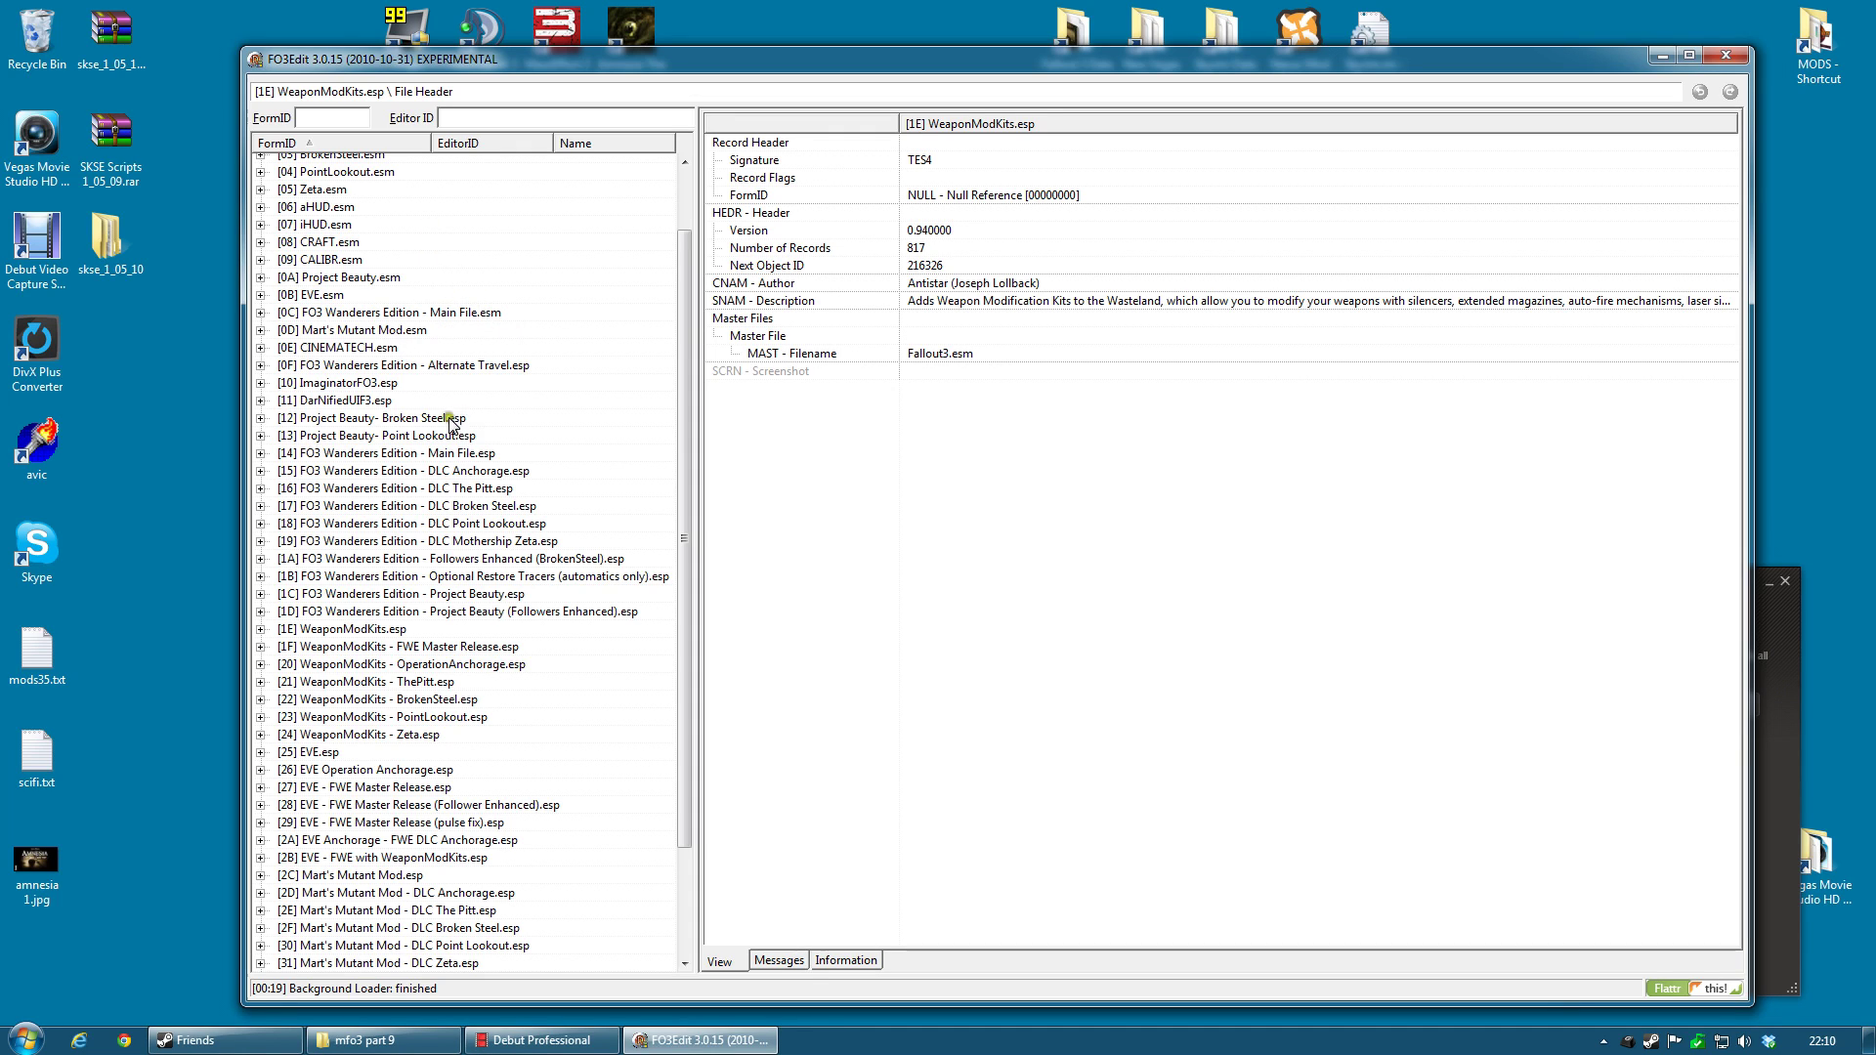
Examine the file header of FO3 Wanderers Edition - Alternate Travel.esp, including its record flags and master files, and collapse the plugin
scroll(467, 381, up, 2)
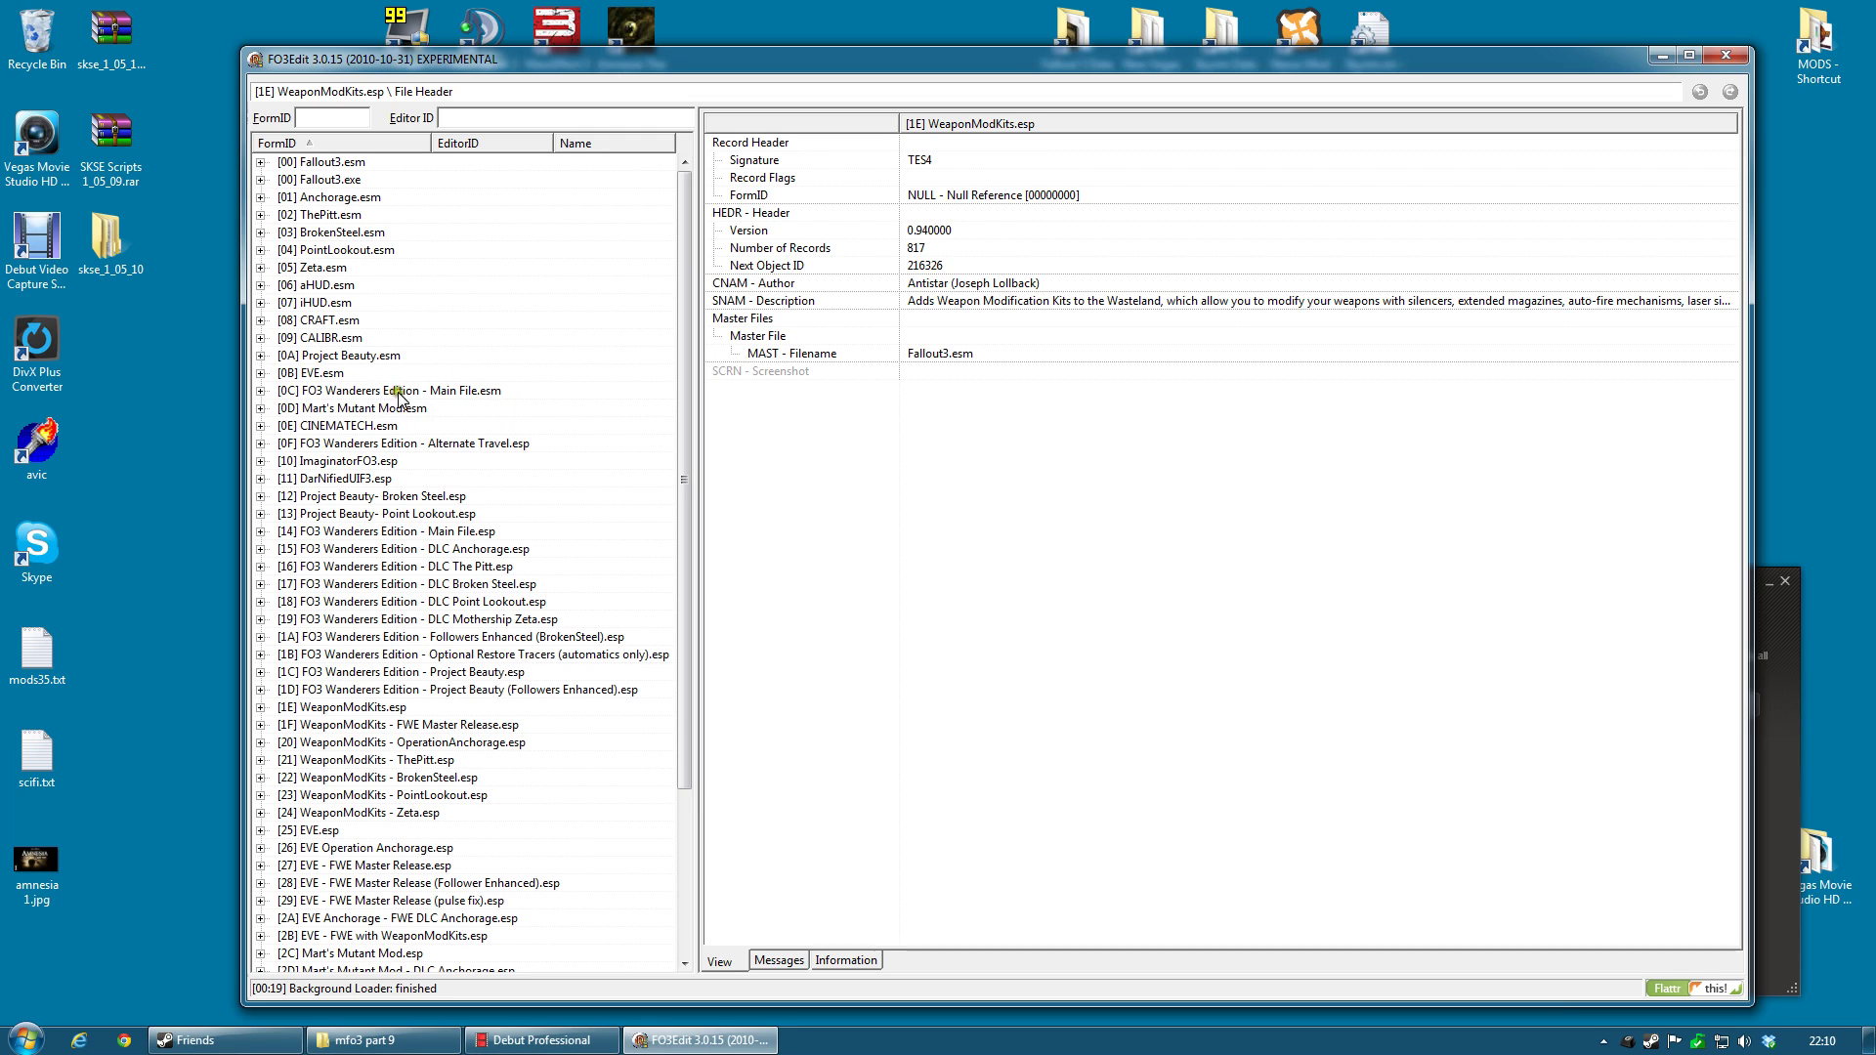
click(467, 444)
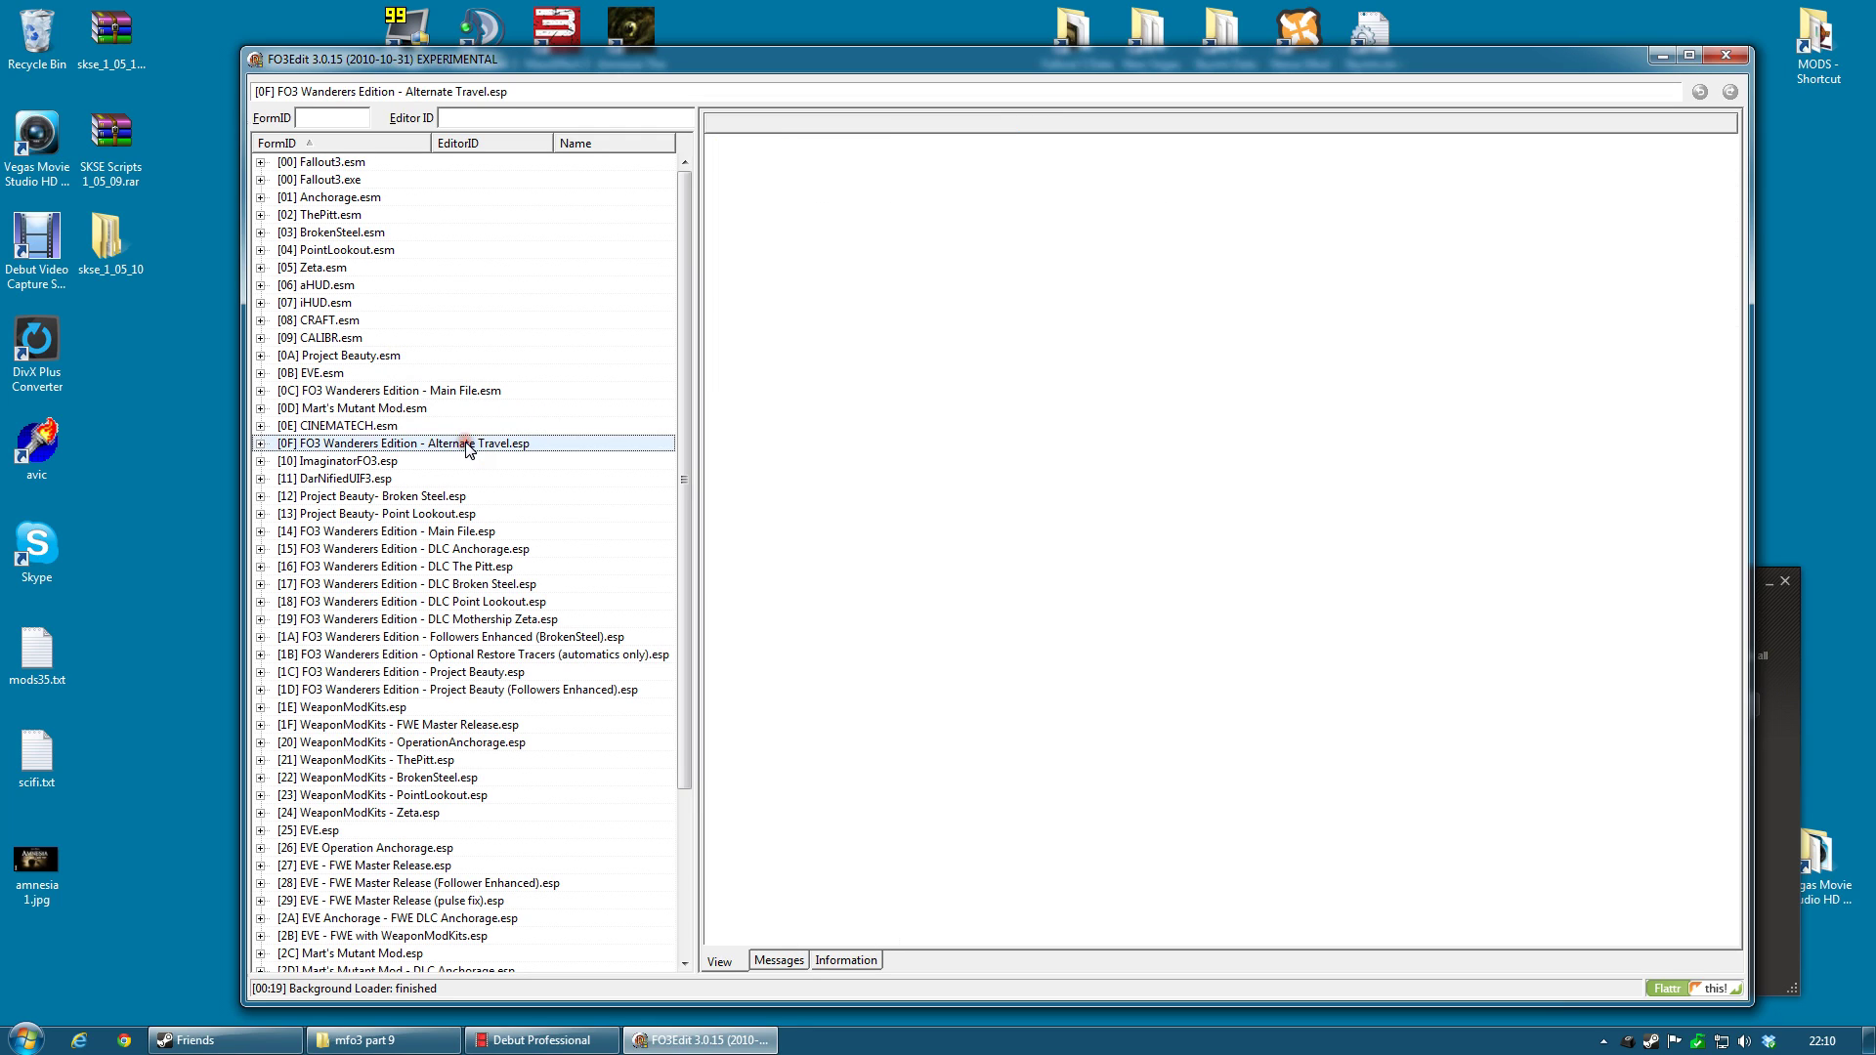
click(261, 443)
click(318, 463)
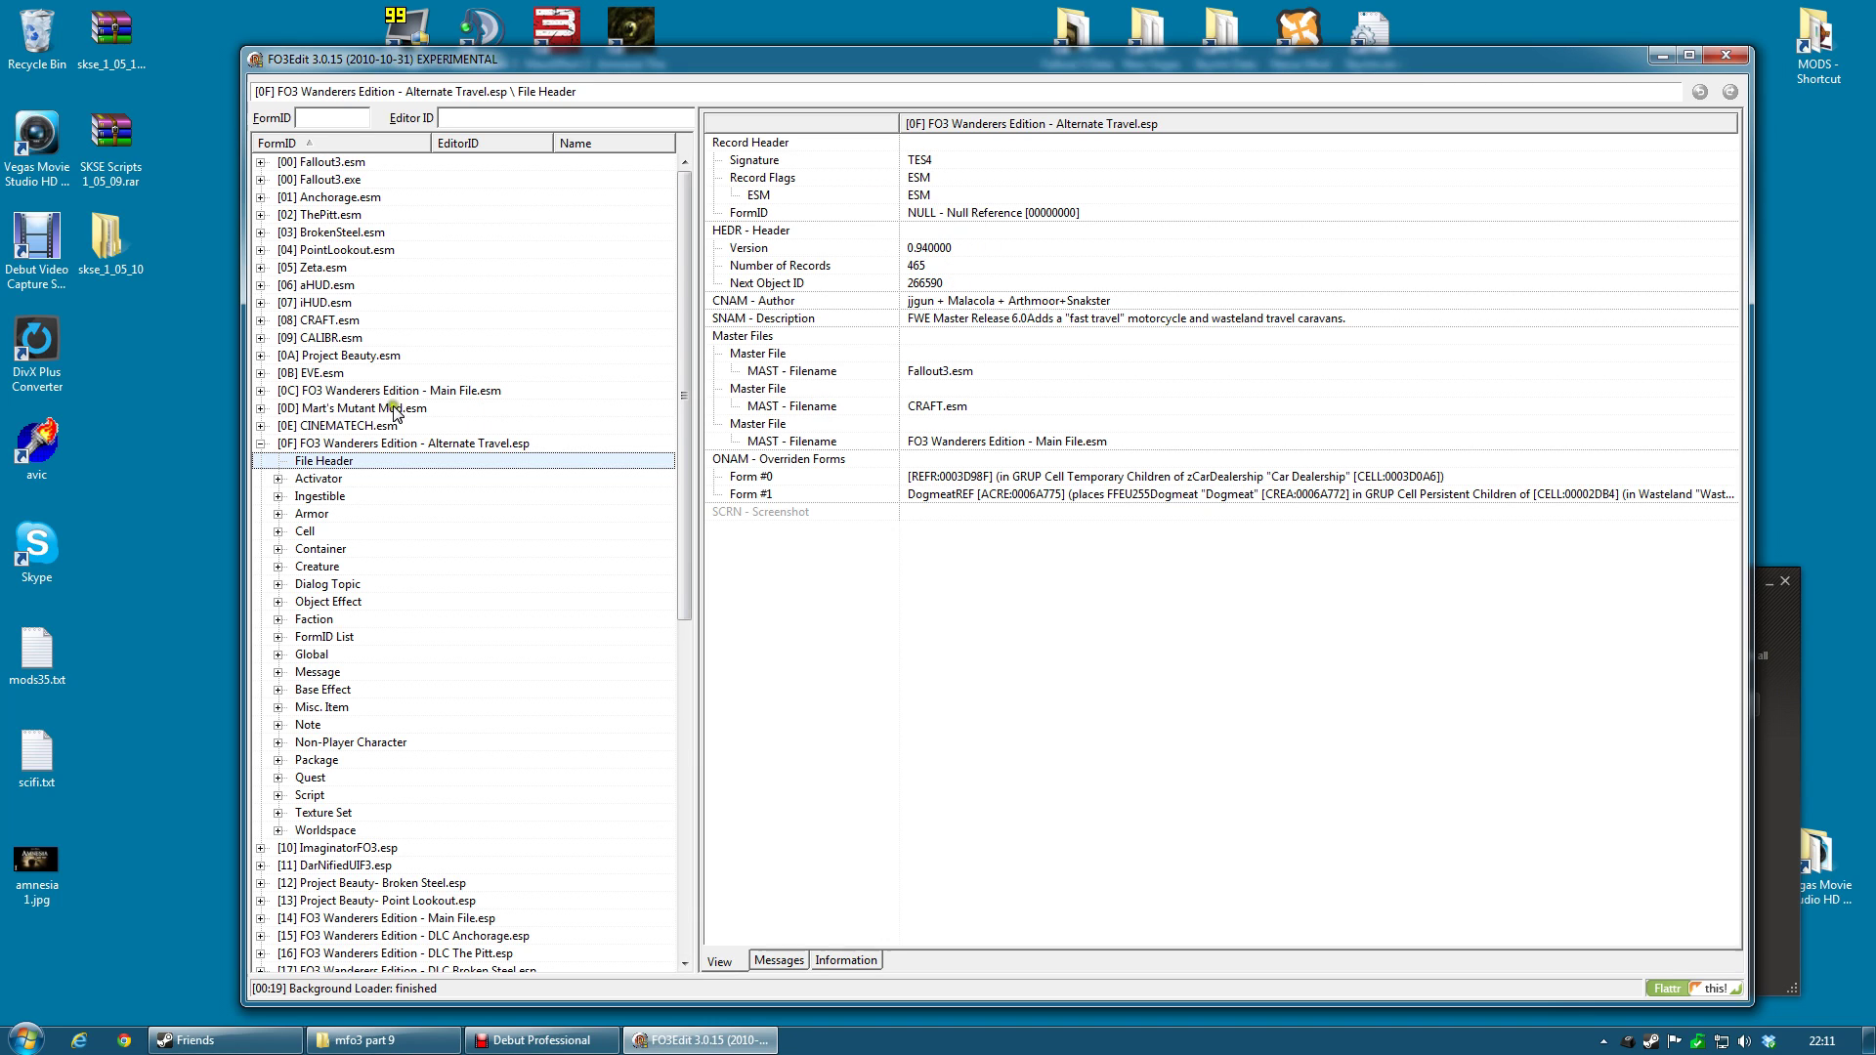
click(259, 444)
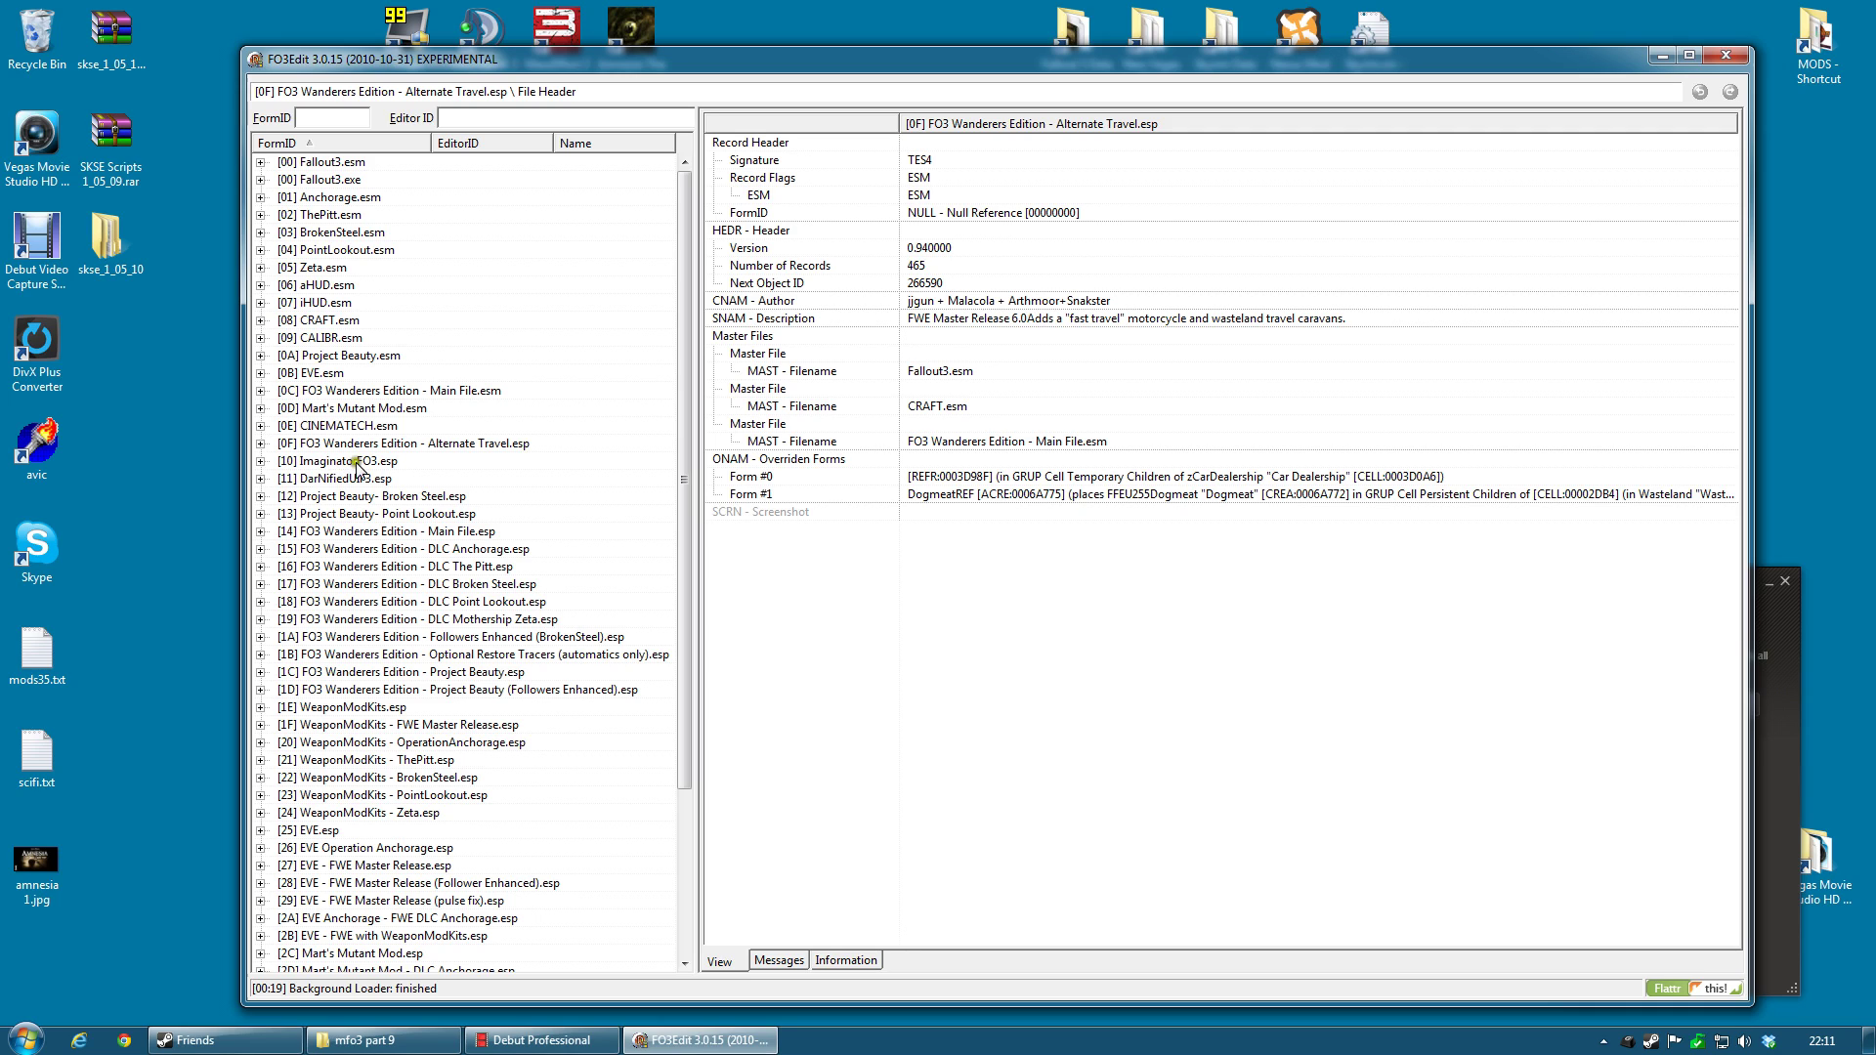
Open the Record Flags in the file header of EVE.esp for editing, close the flag list and collapse the plugin
click(318, 830)
click(261, 830)
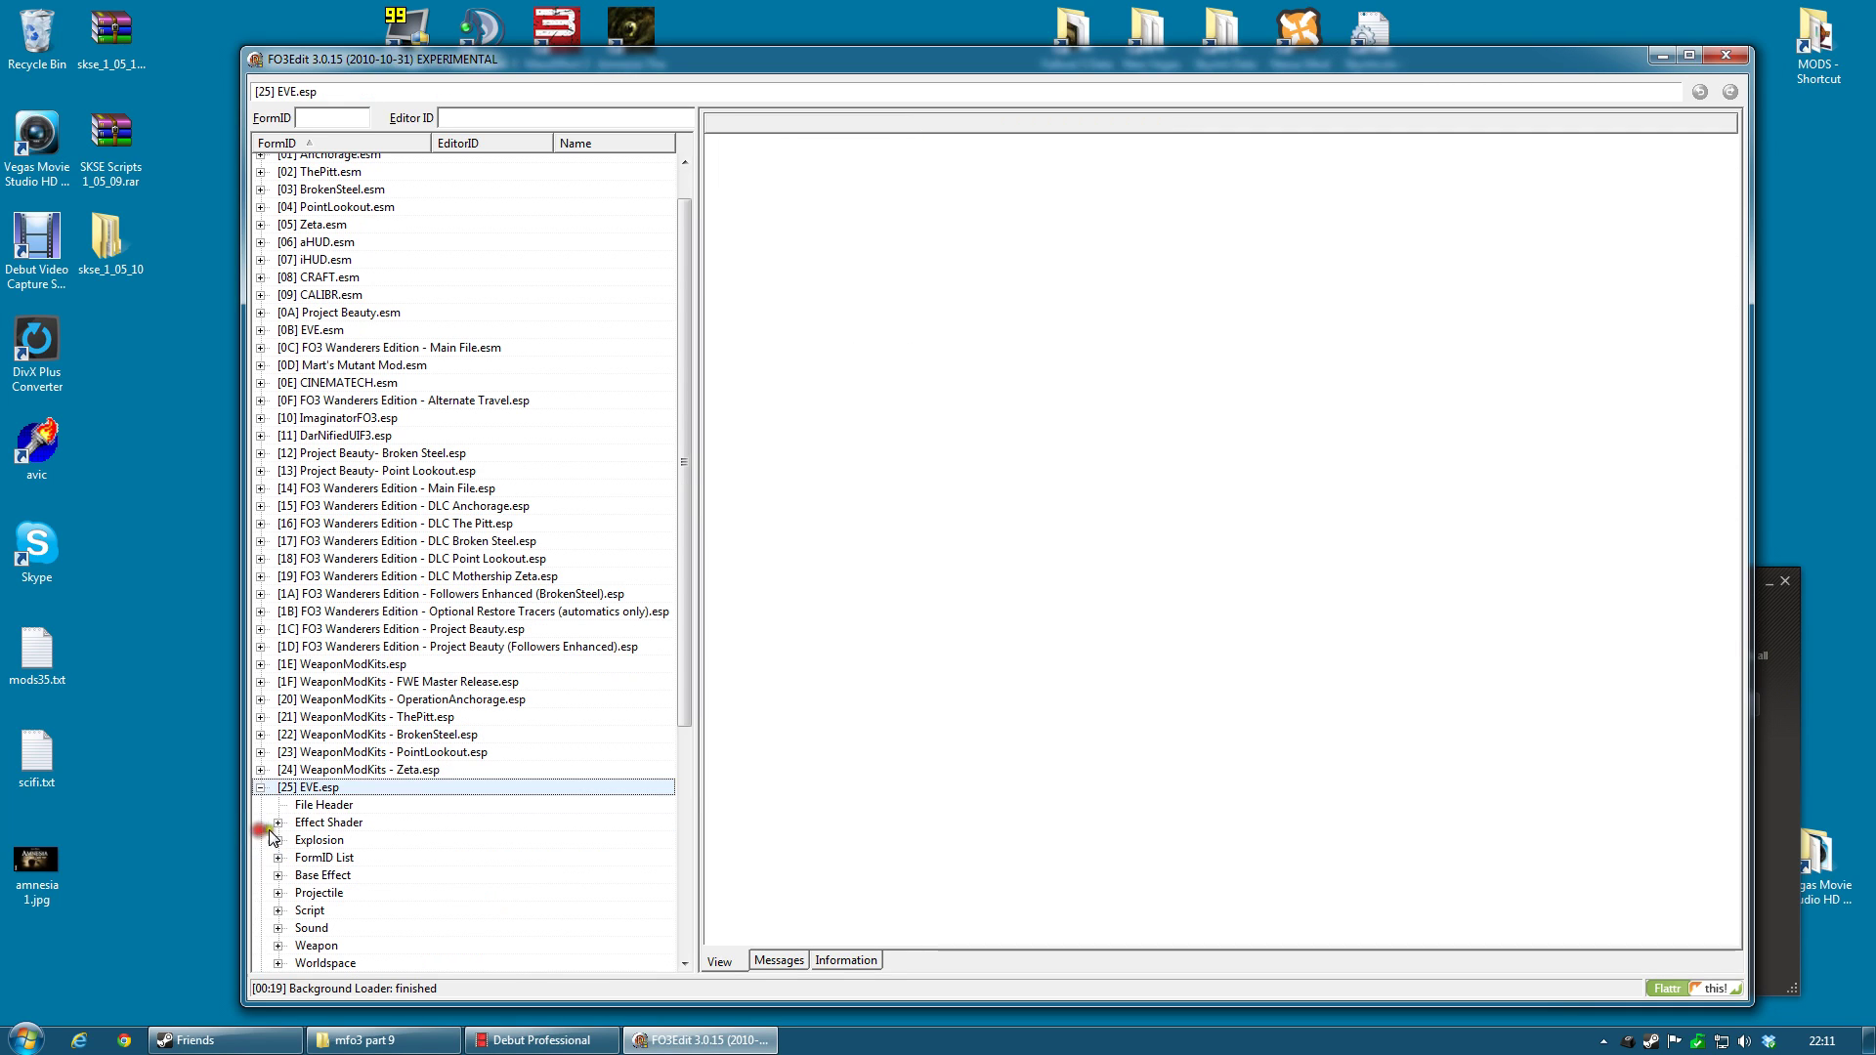
click(331, 804)
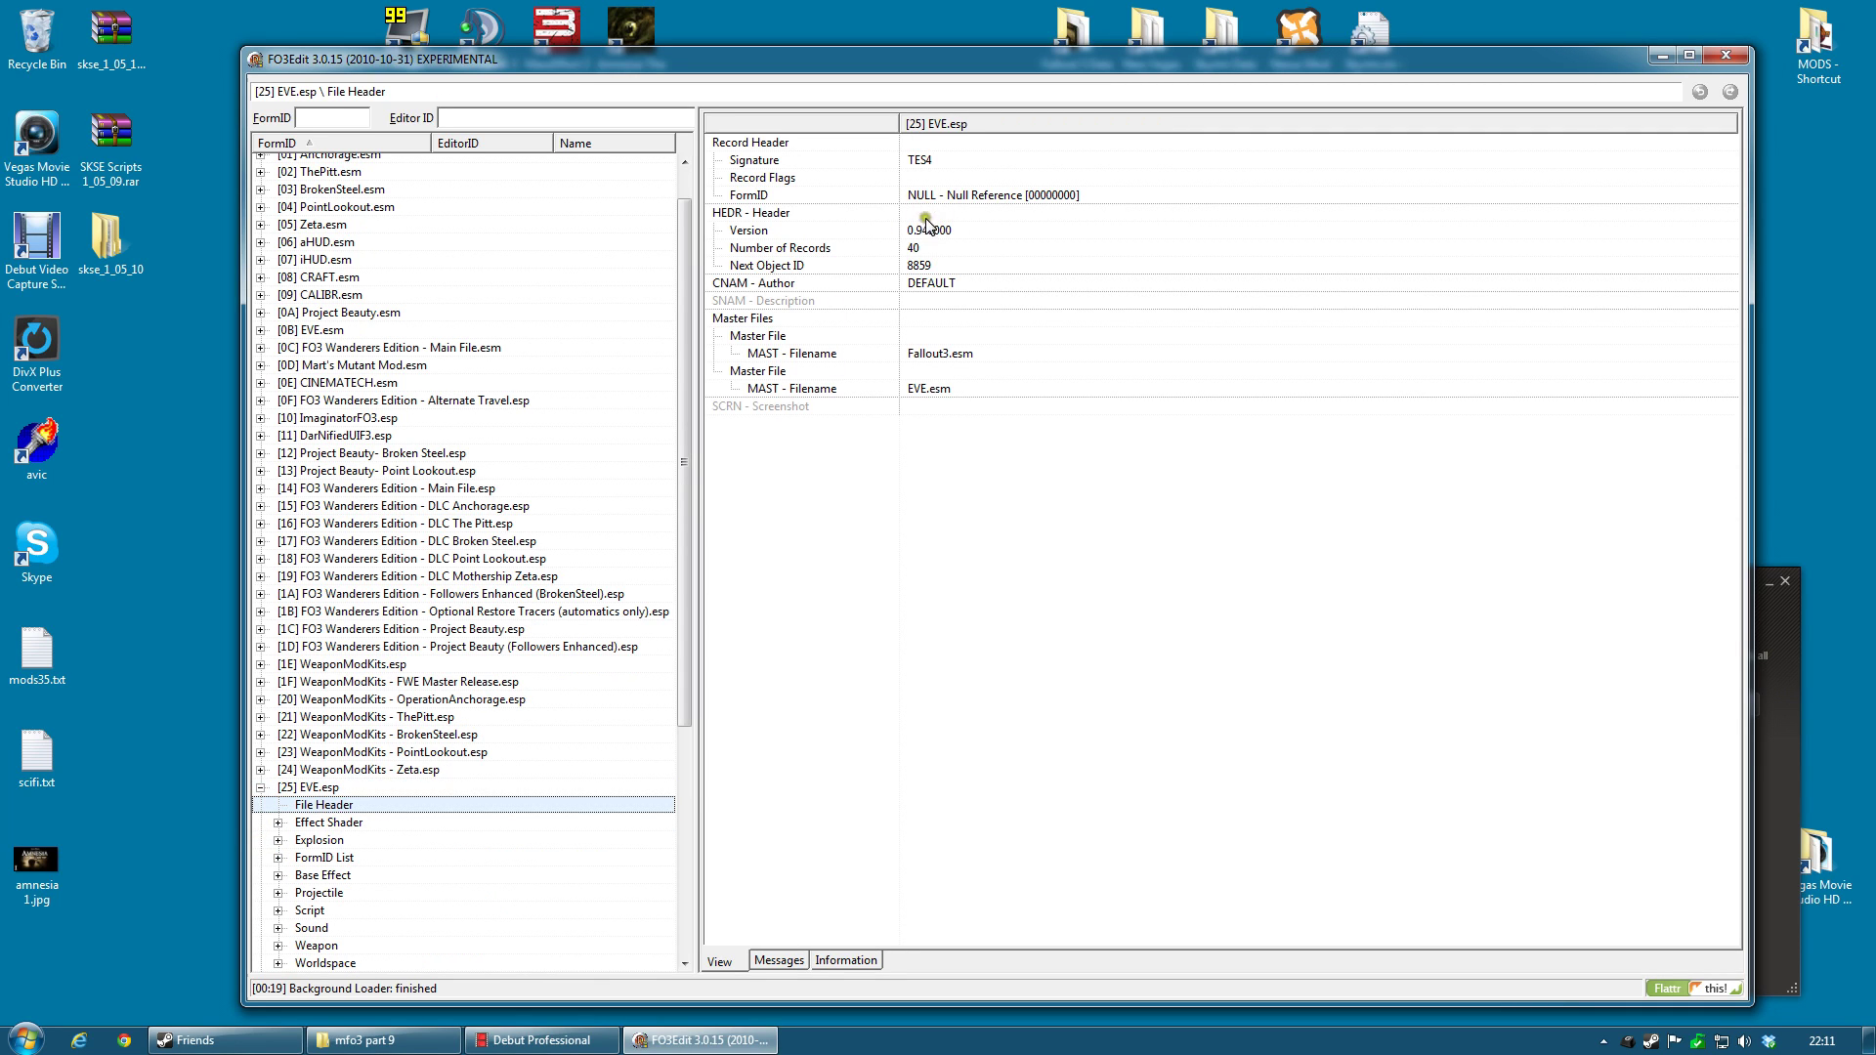
right_click(916, 175)
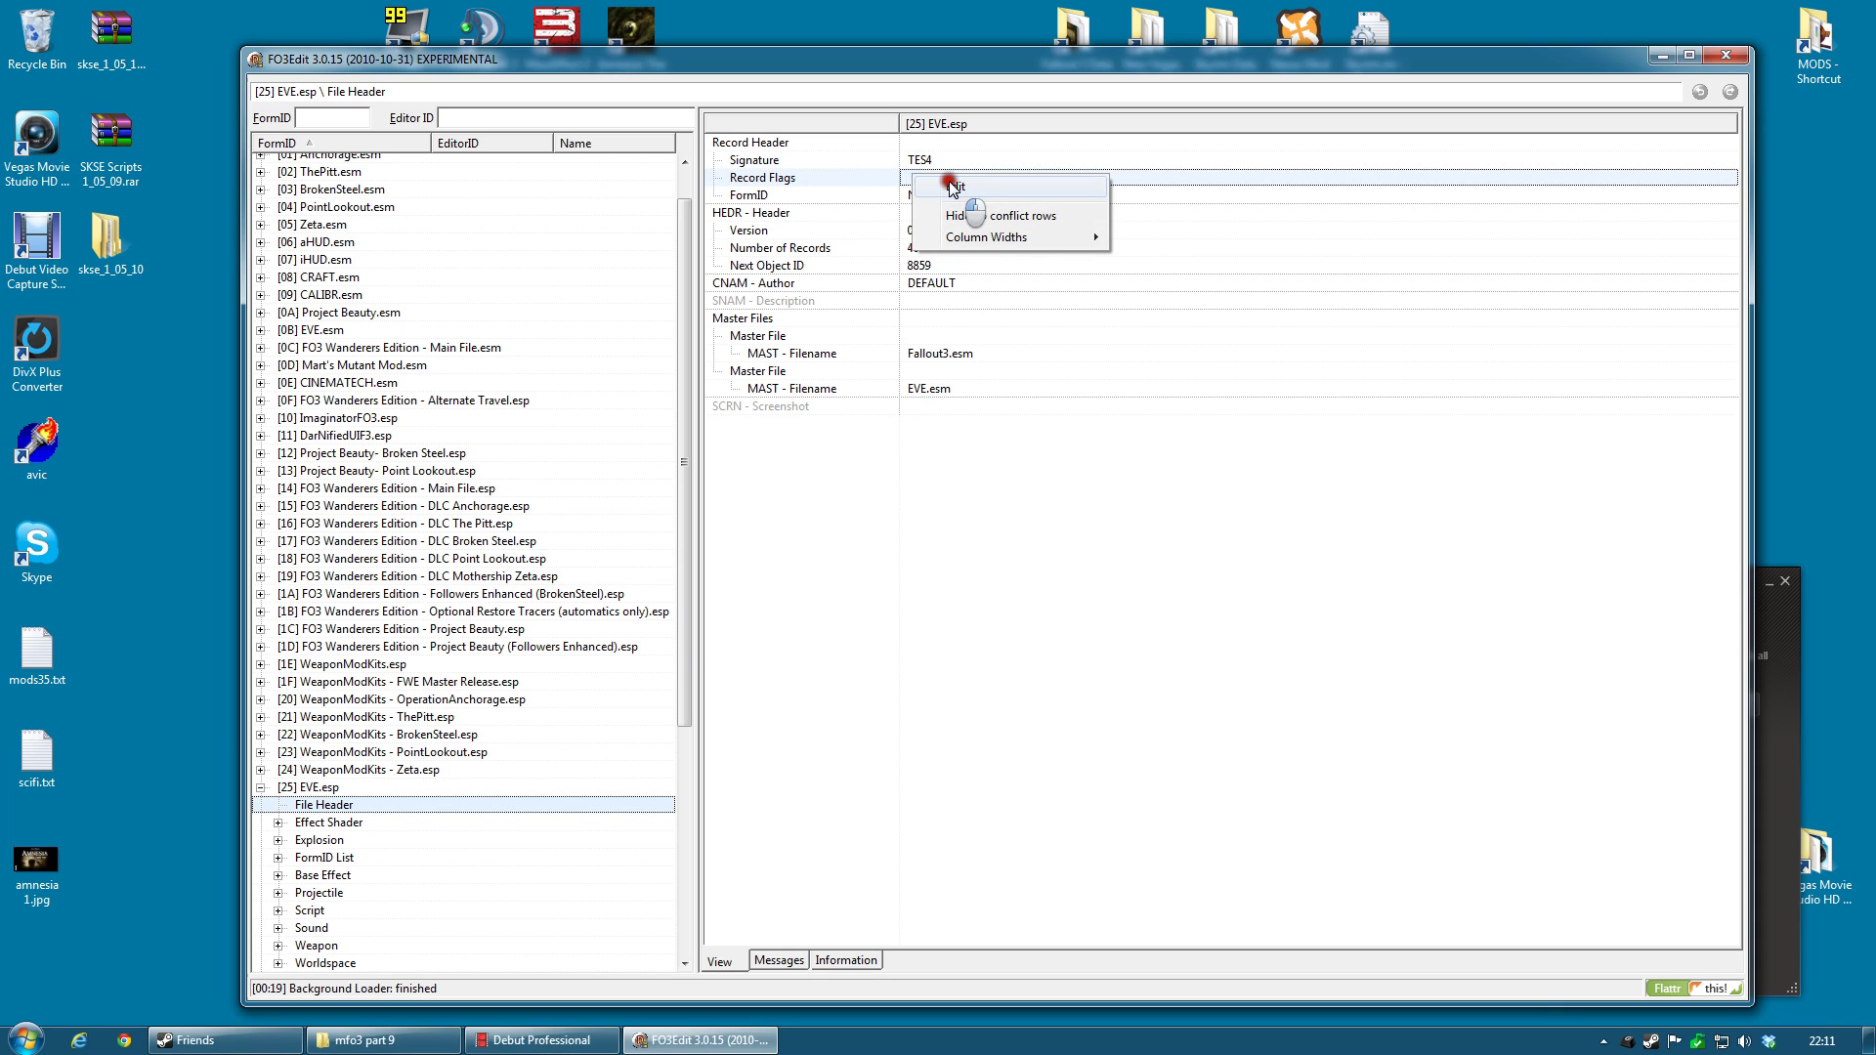
click(952, 184)
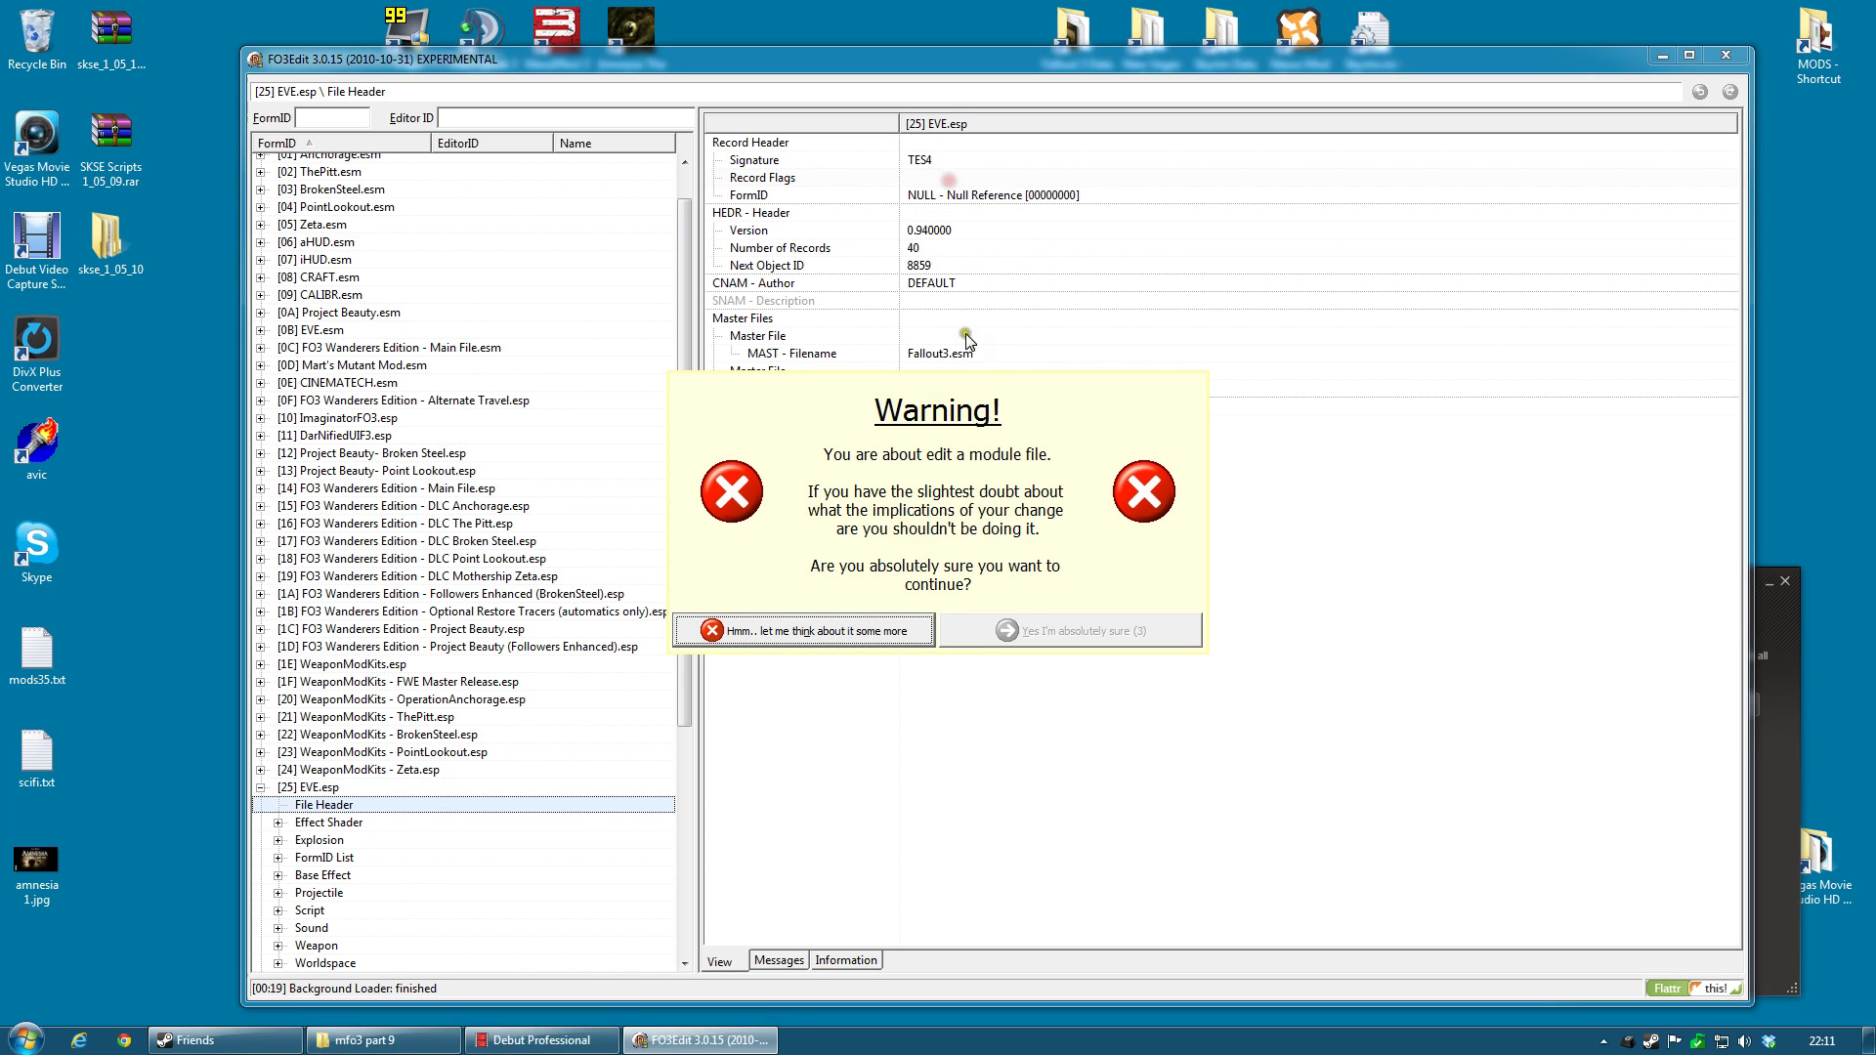
click(1039, 631)
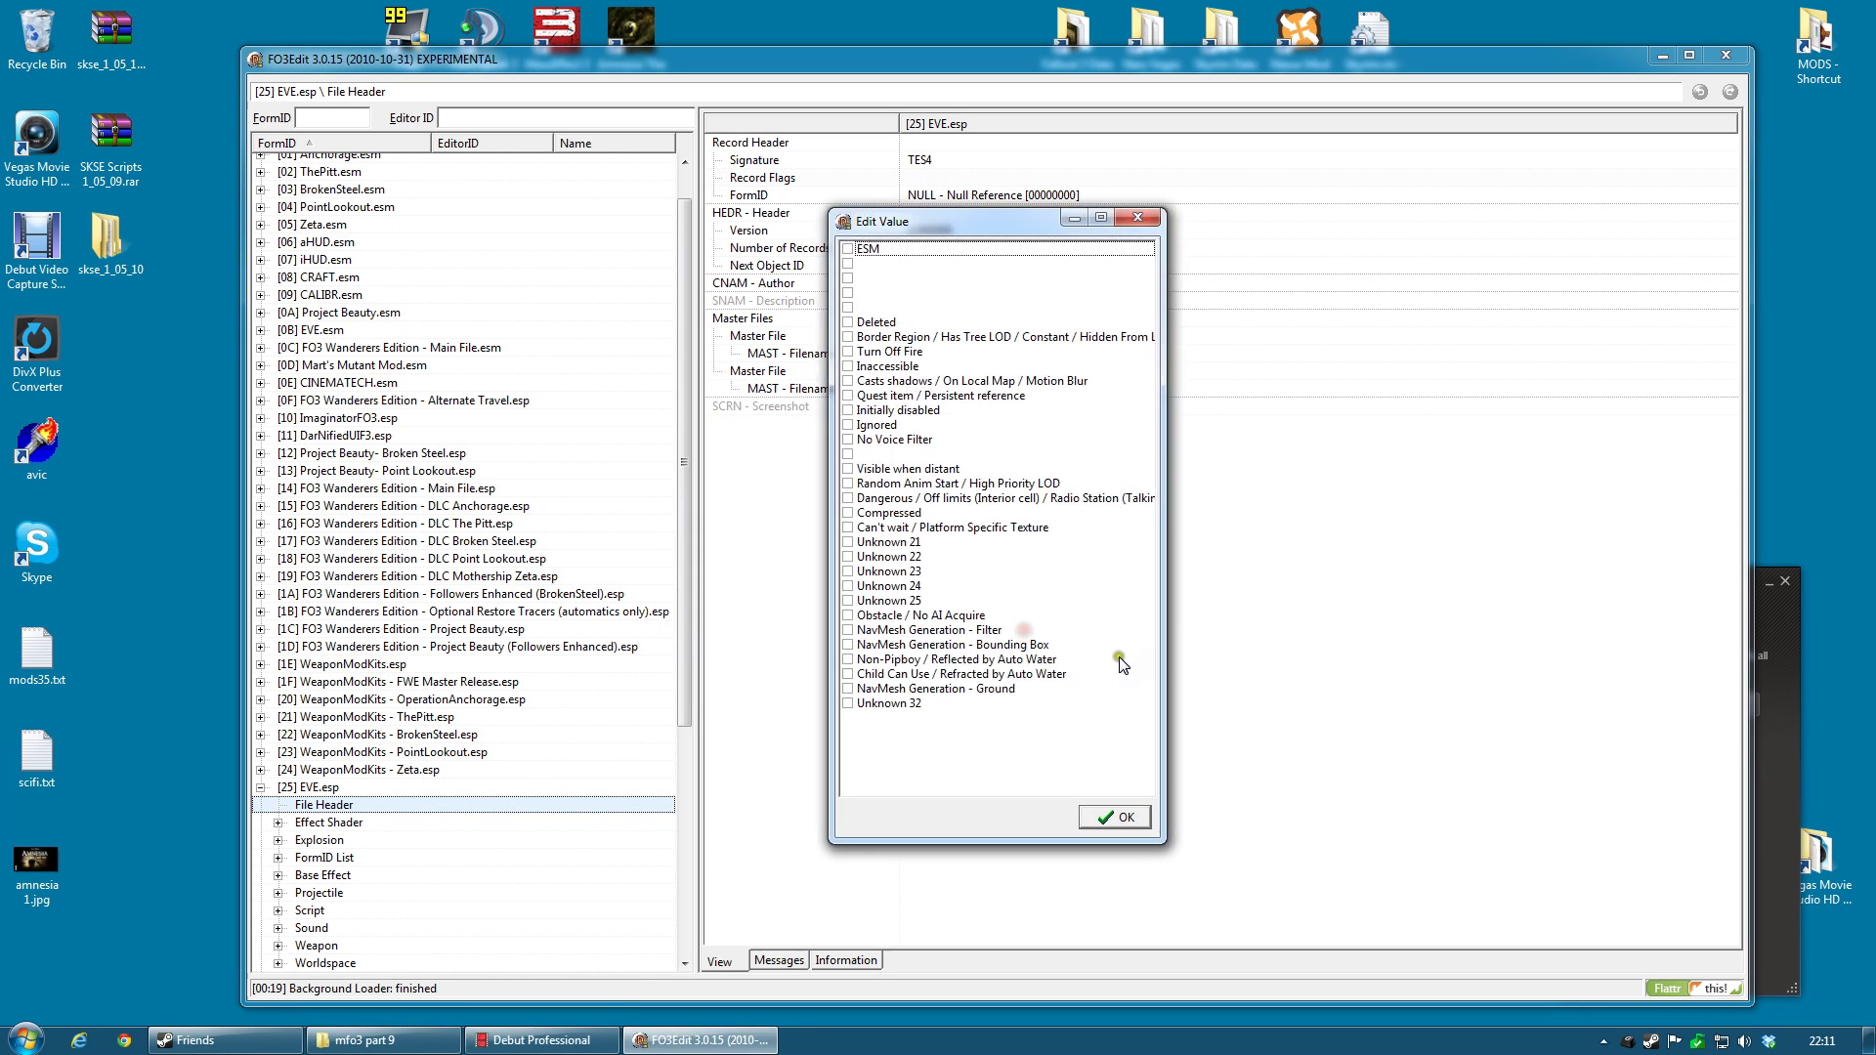
click(847, 249)
click(1124, 815)
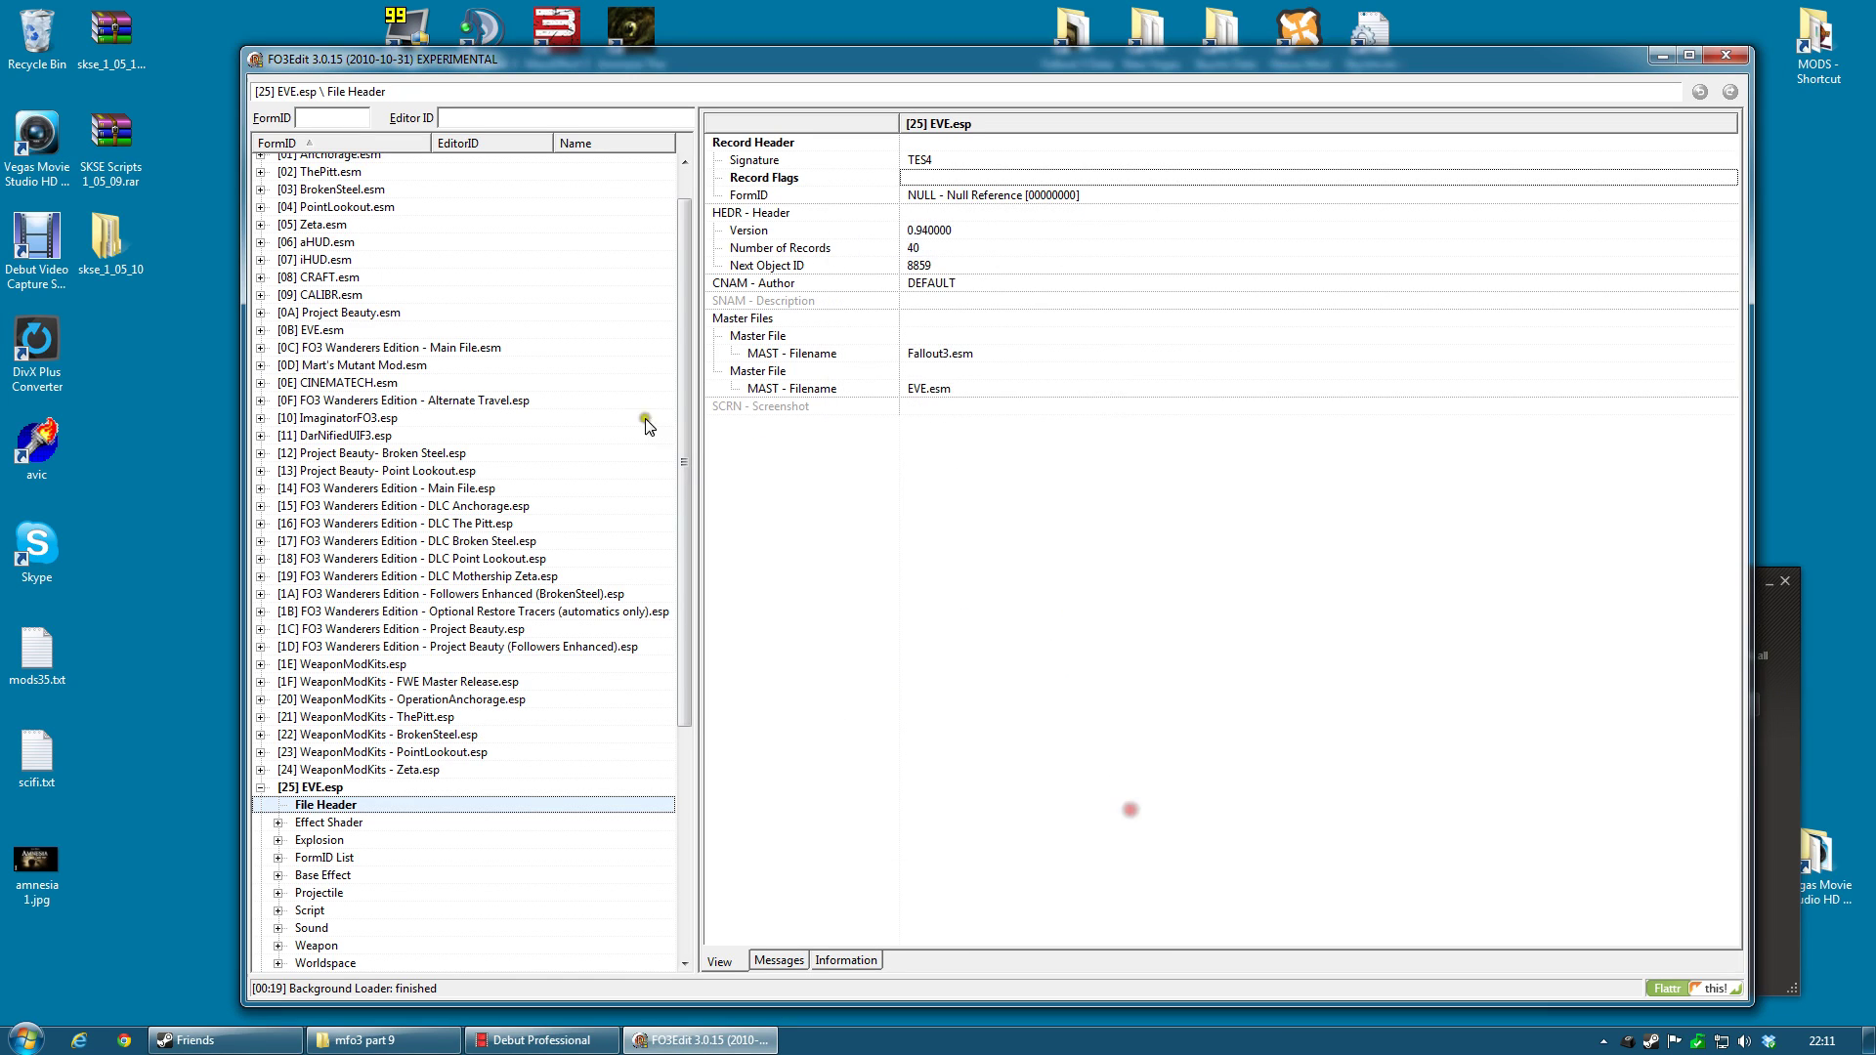
click(259, 786)
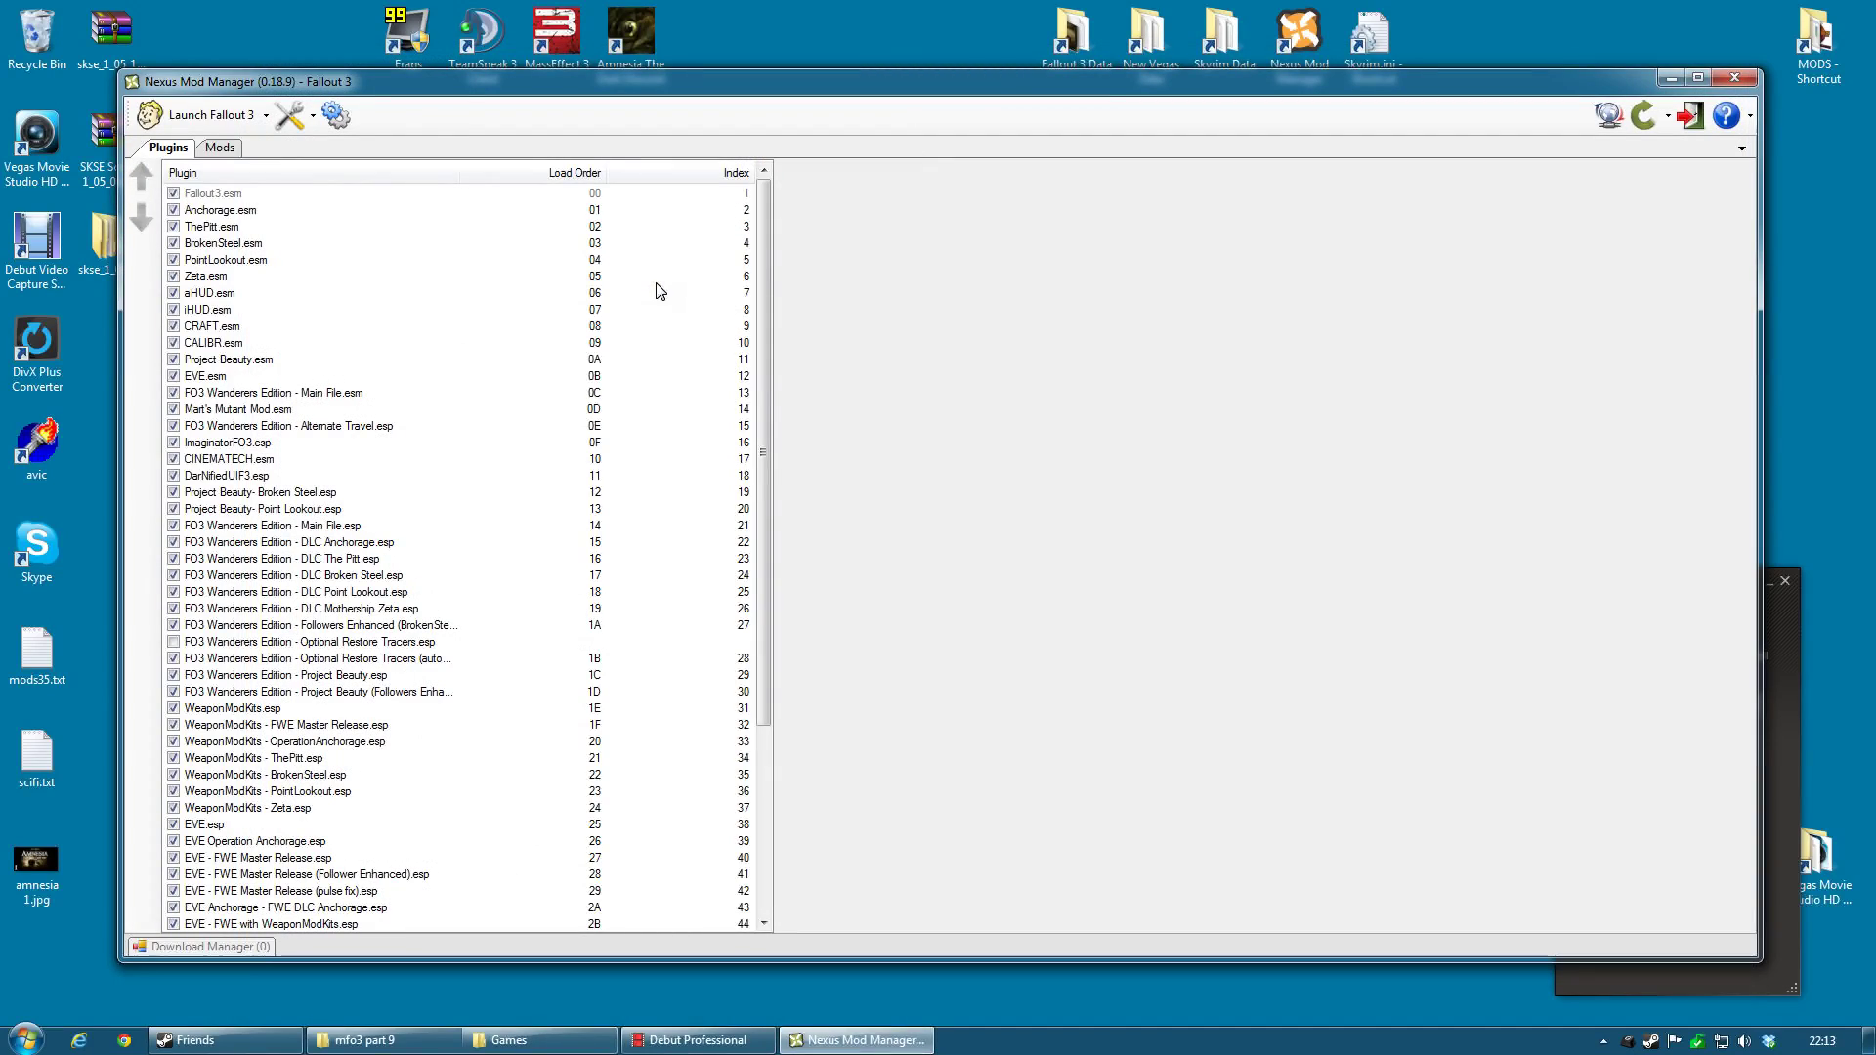
Review the Fallout 3 load order in Nexus Mod Manager and show the details of FO3 Wanderers Edition - Alternate Travel.esp
click(693, 244)
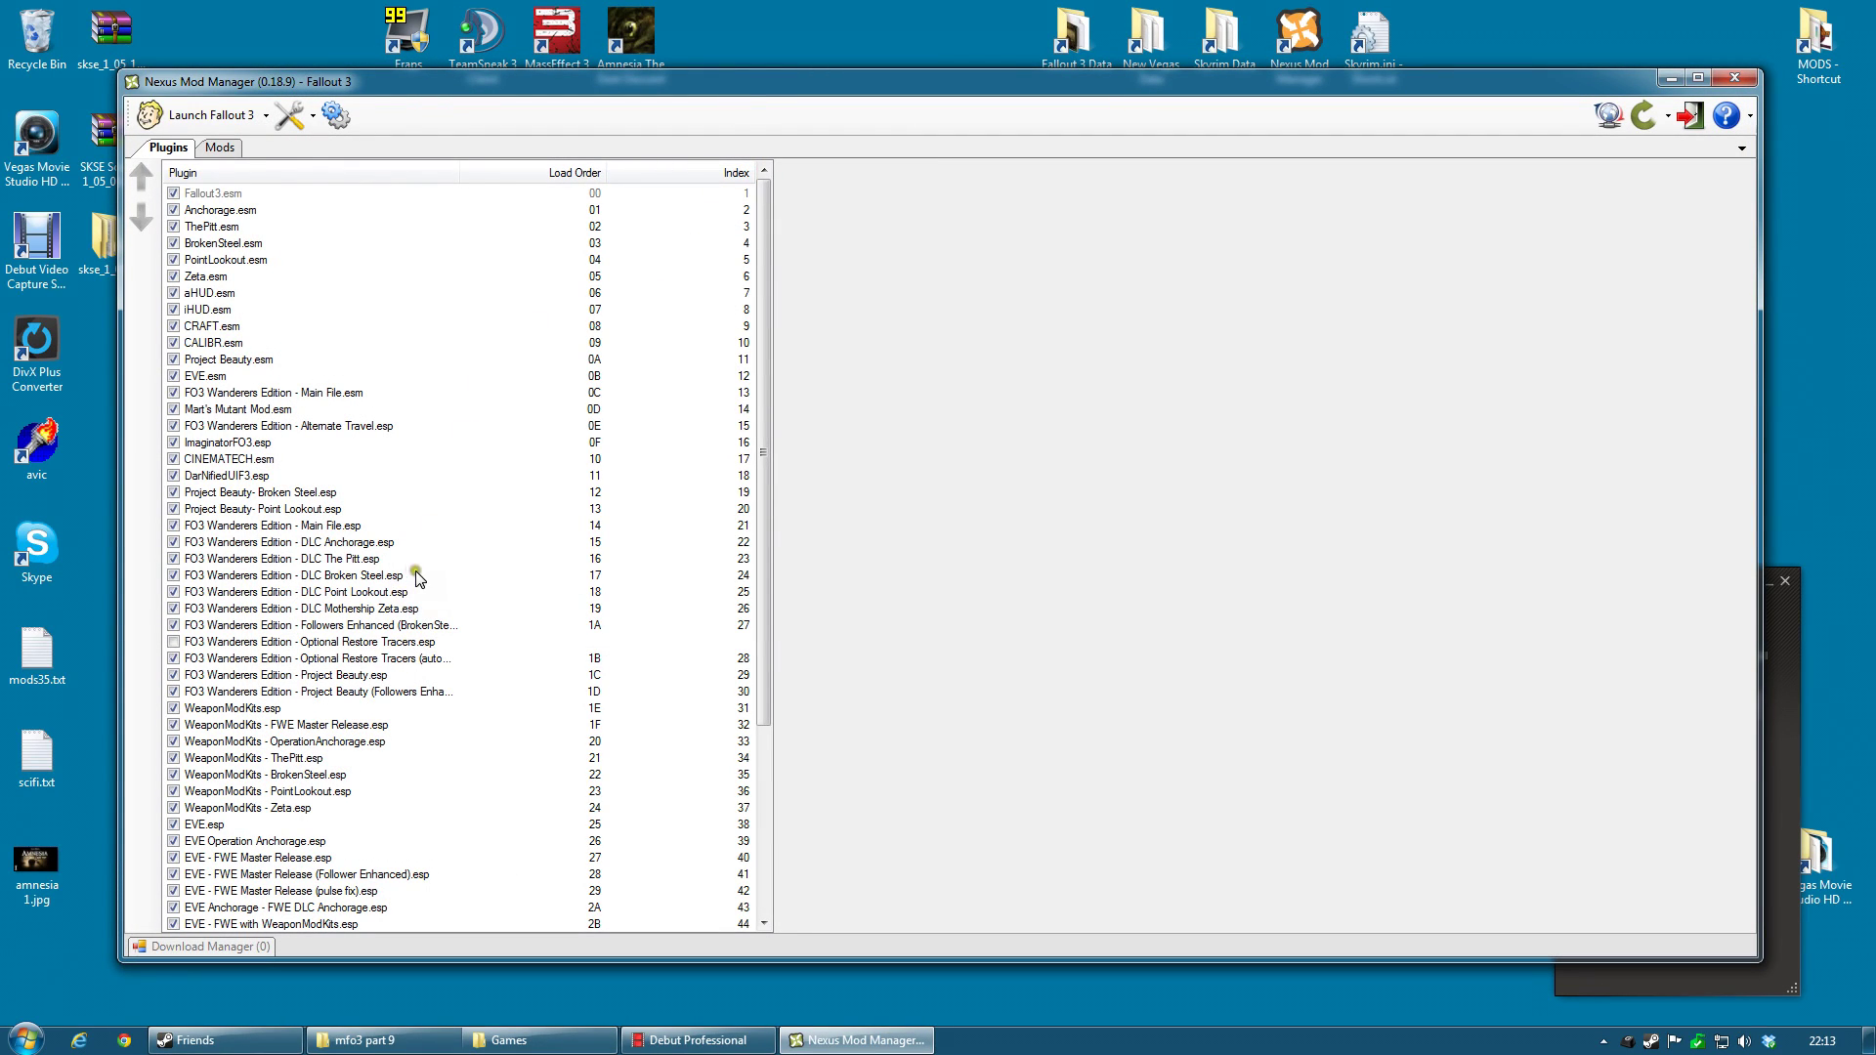
click(763, 771)
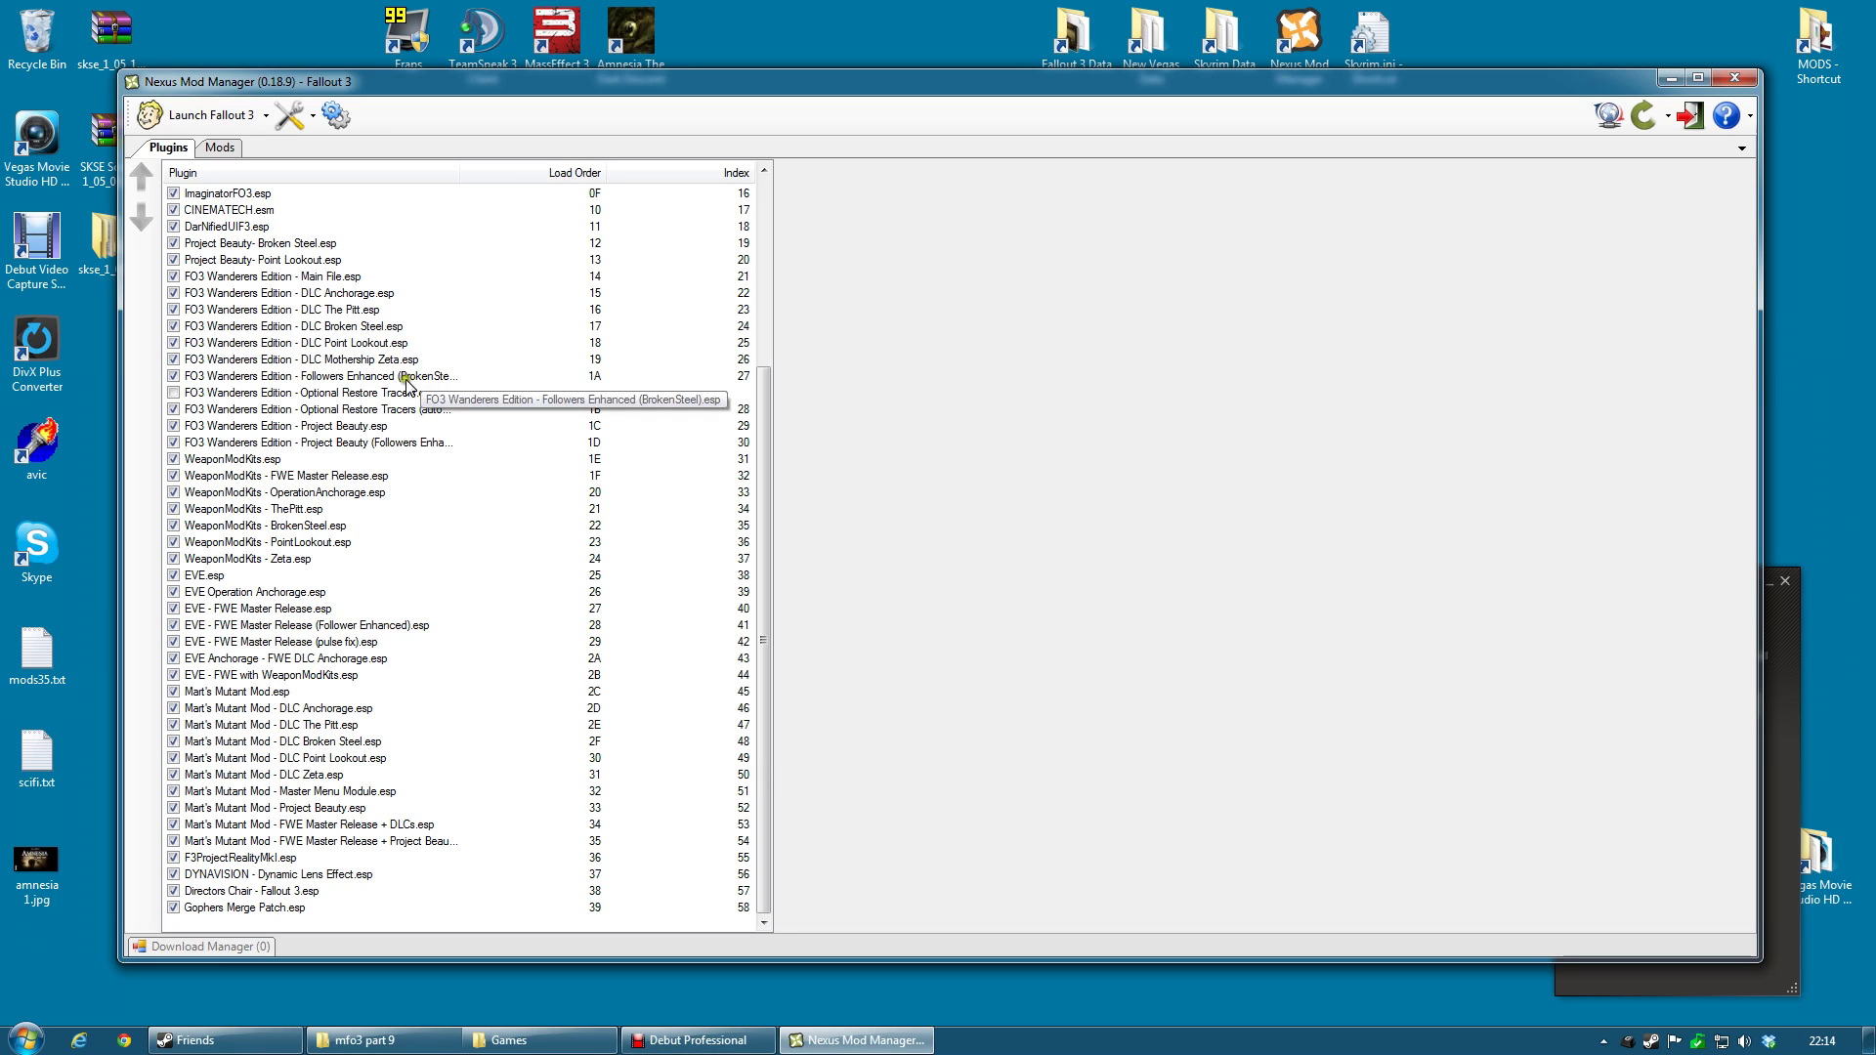
click(764, 285)
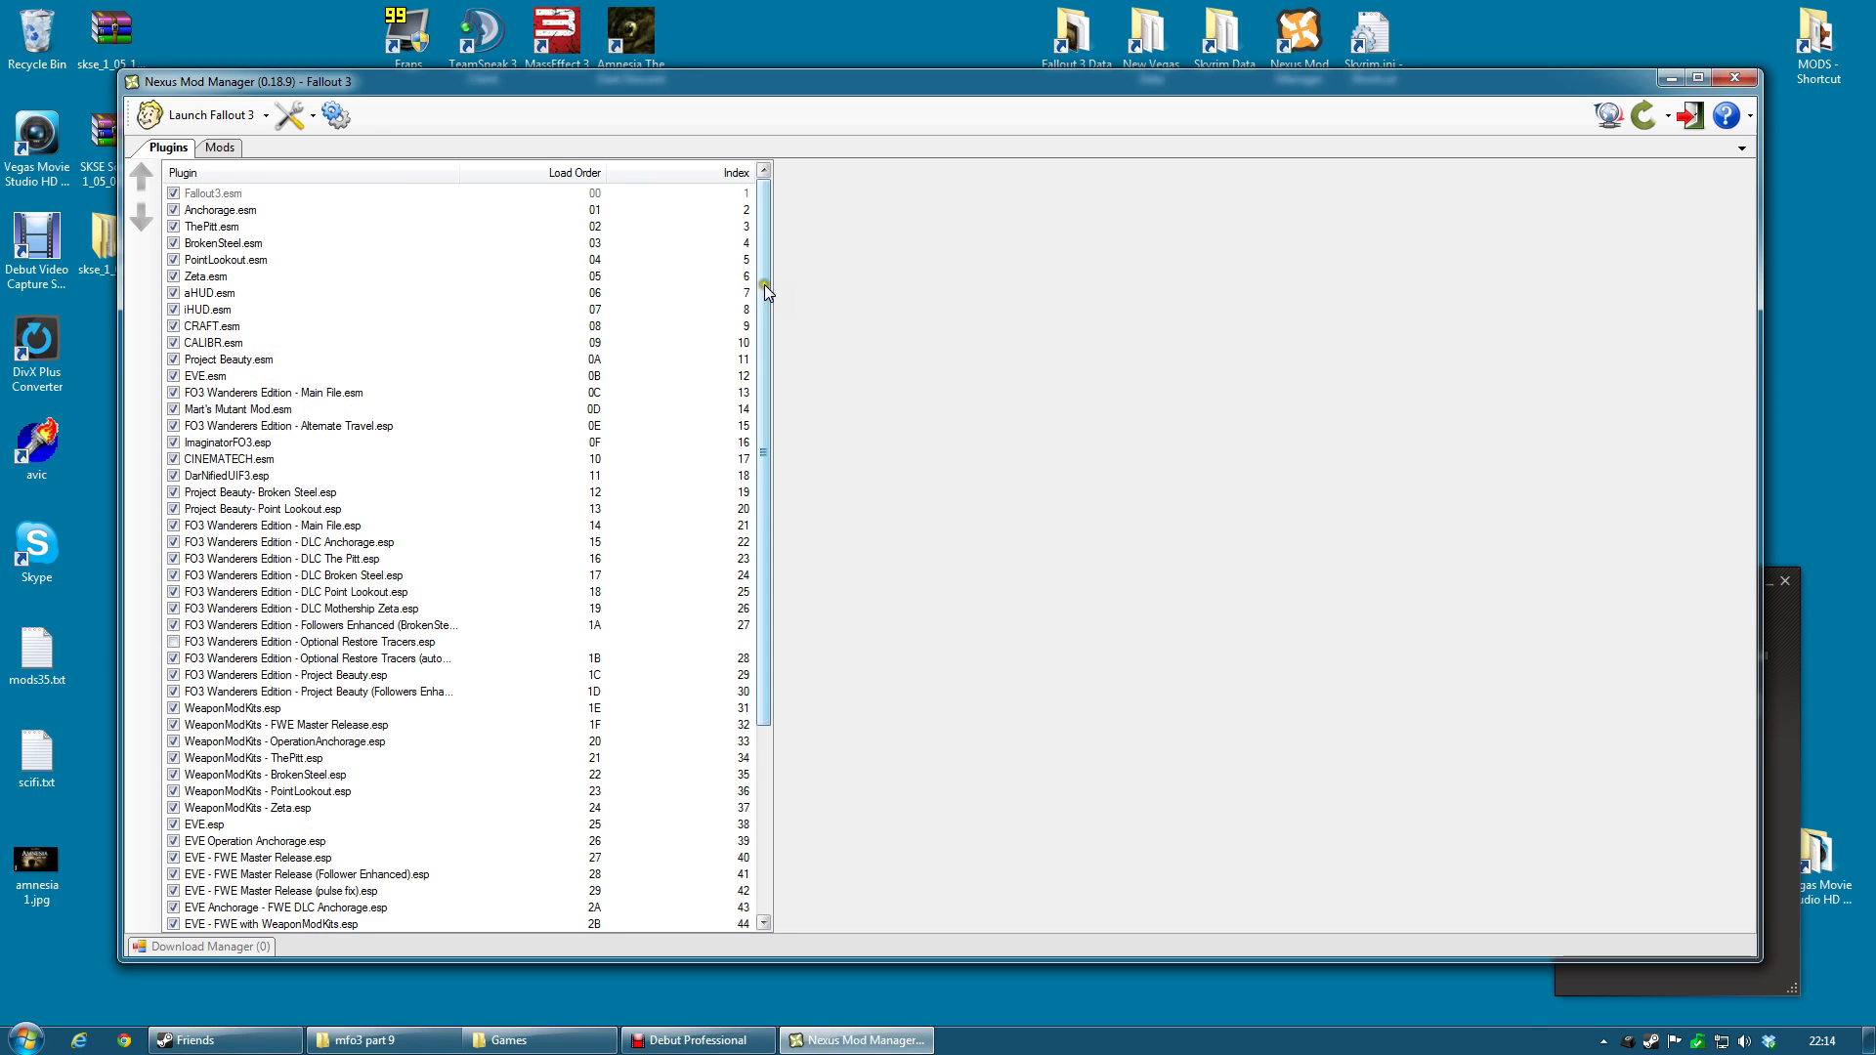
click(322, 431)
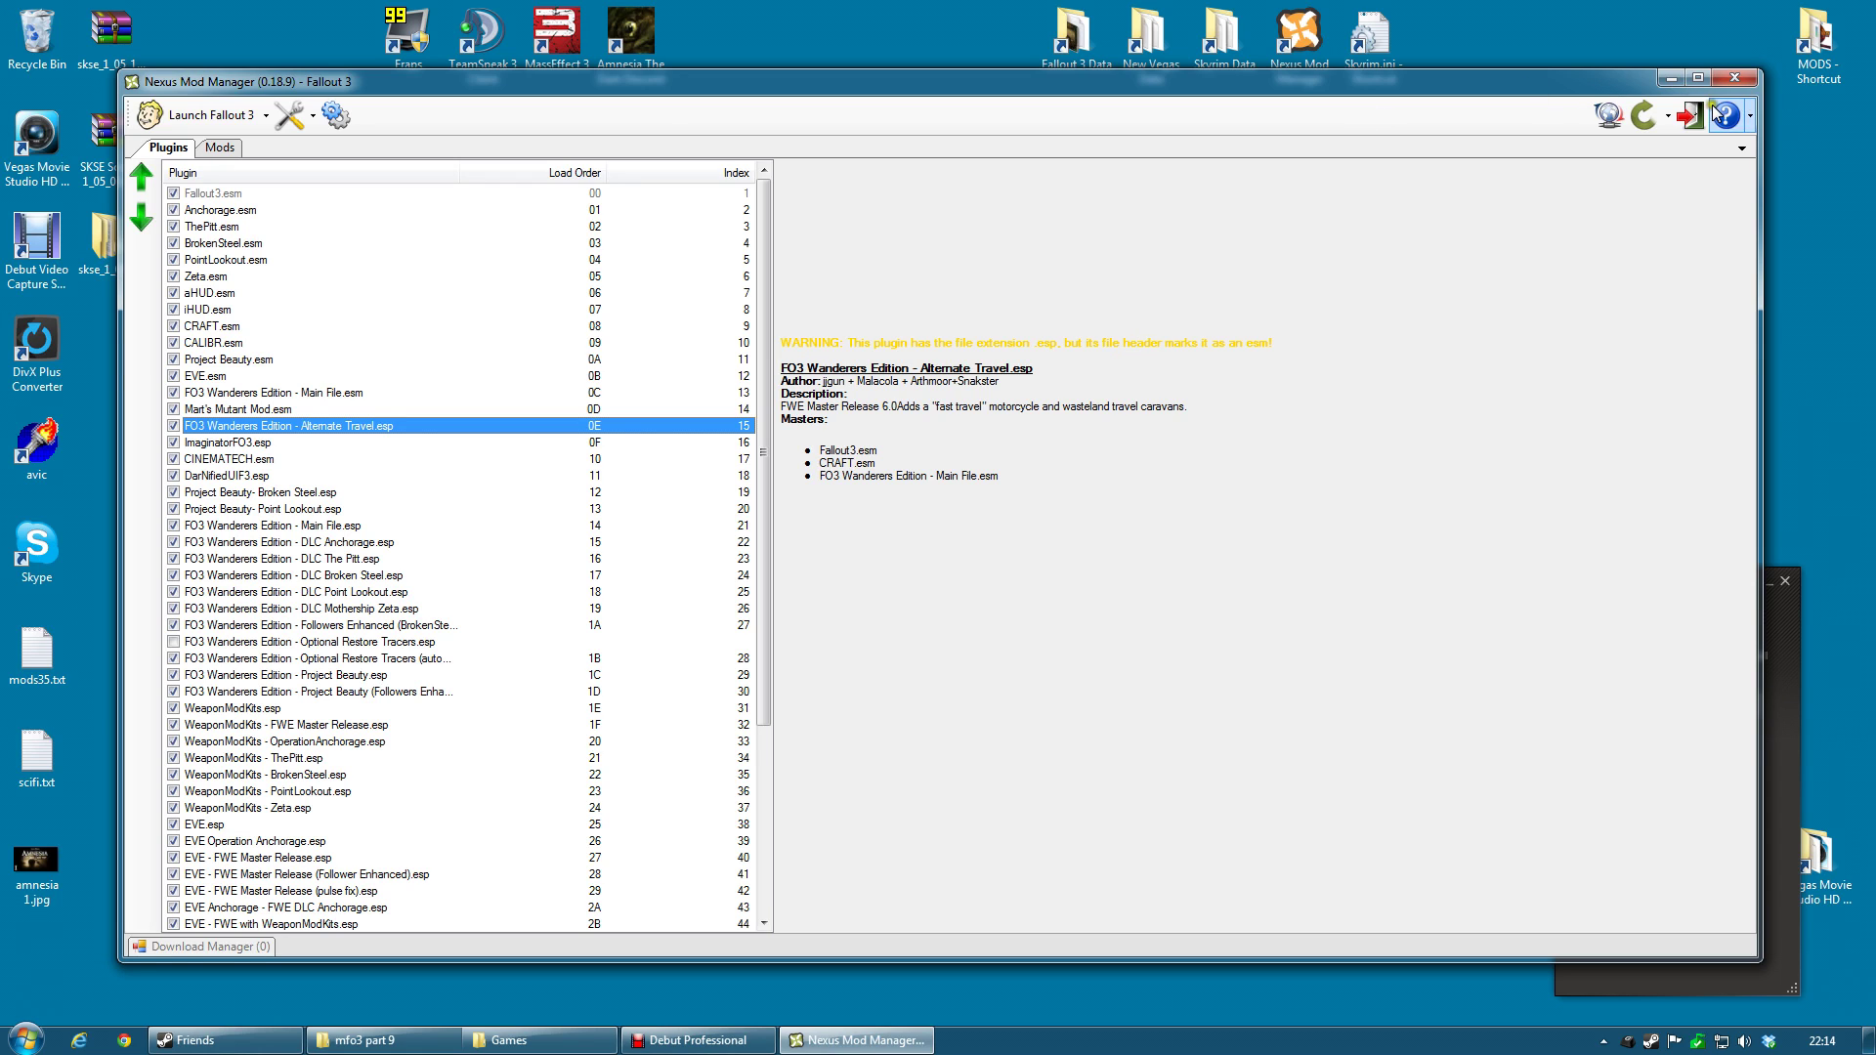
Minimize Nexus Mod Manager, open the FO3Edit folder in Windows Explorer and duplicate FO3Edit.exe there
click(1669, 78)
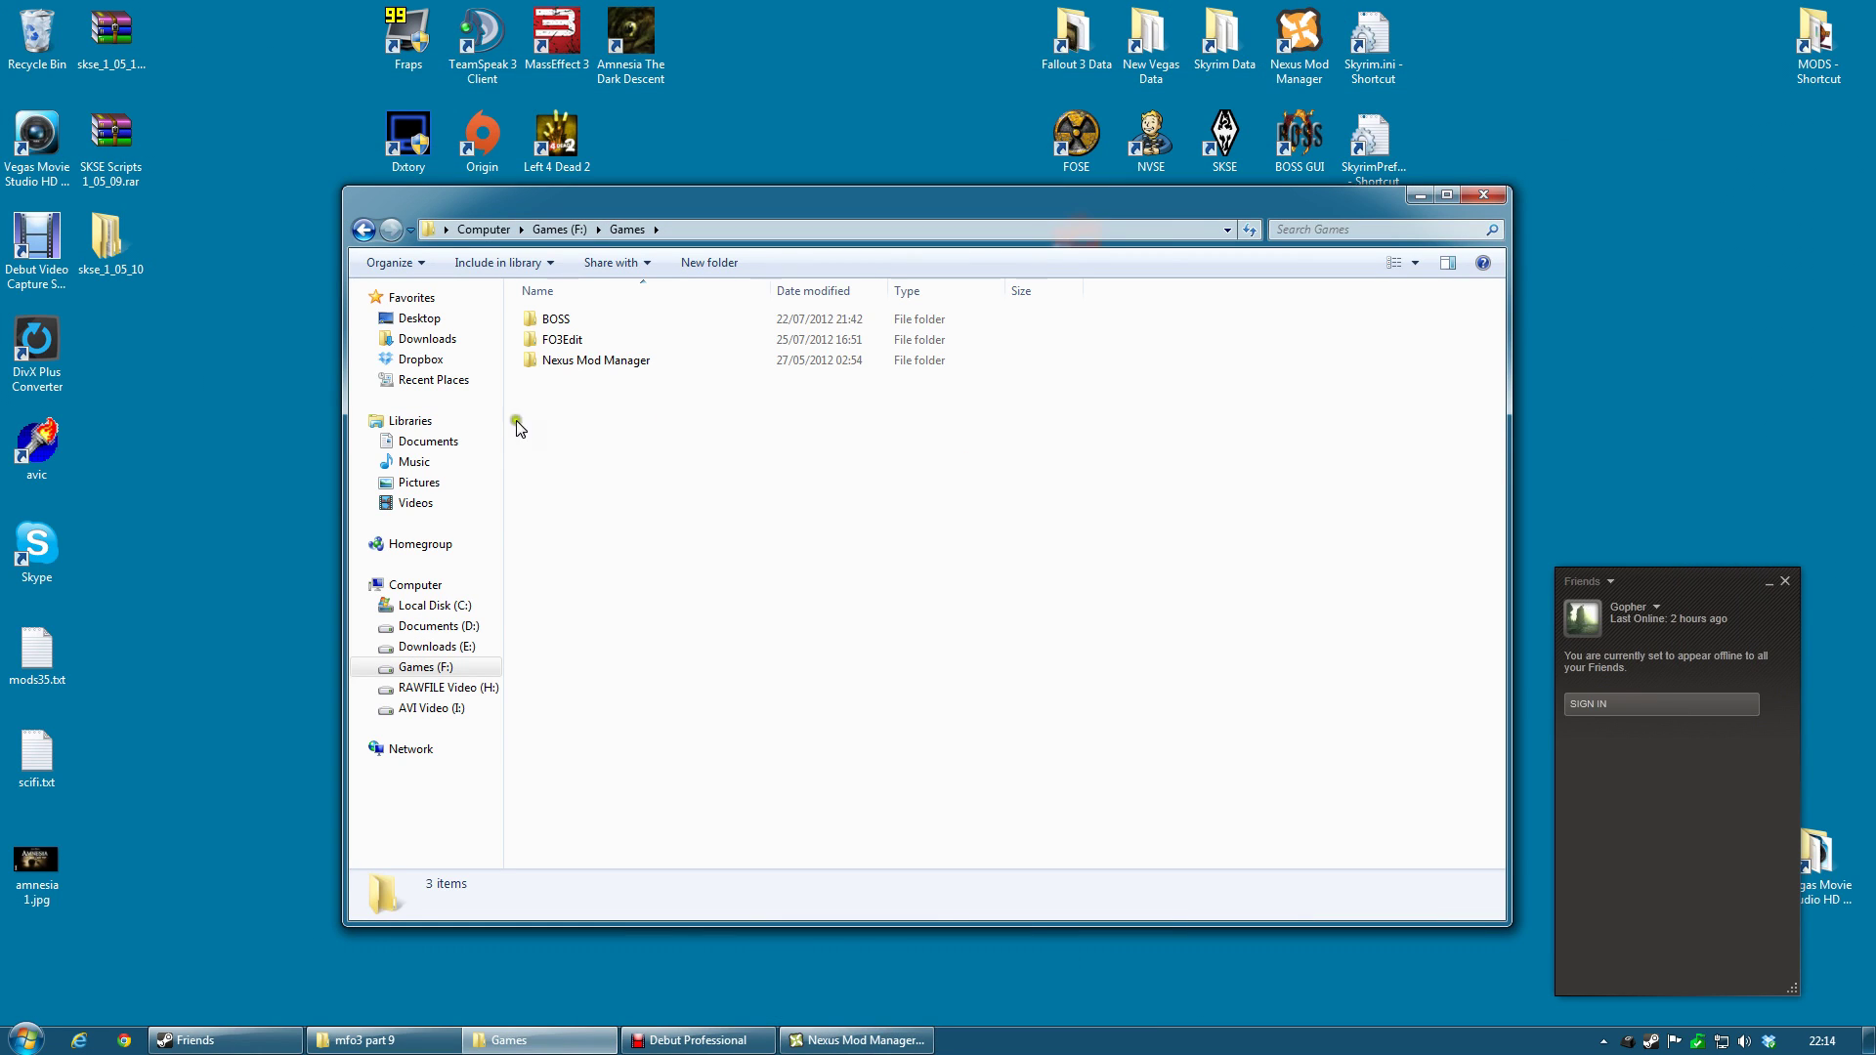
double_click(571, 342)
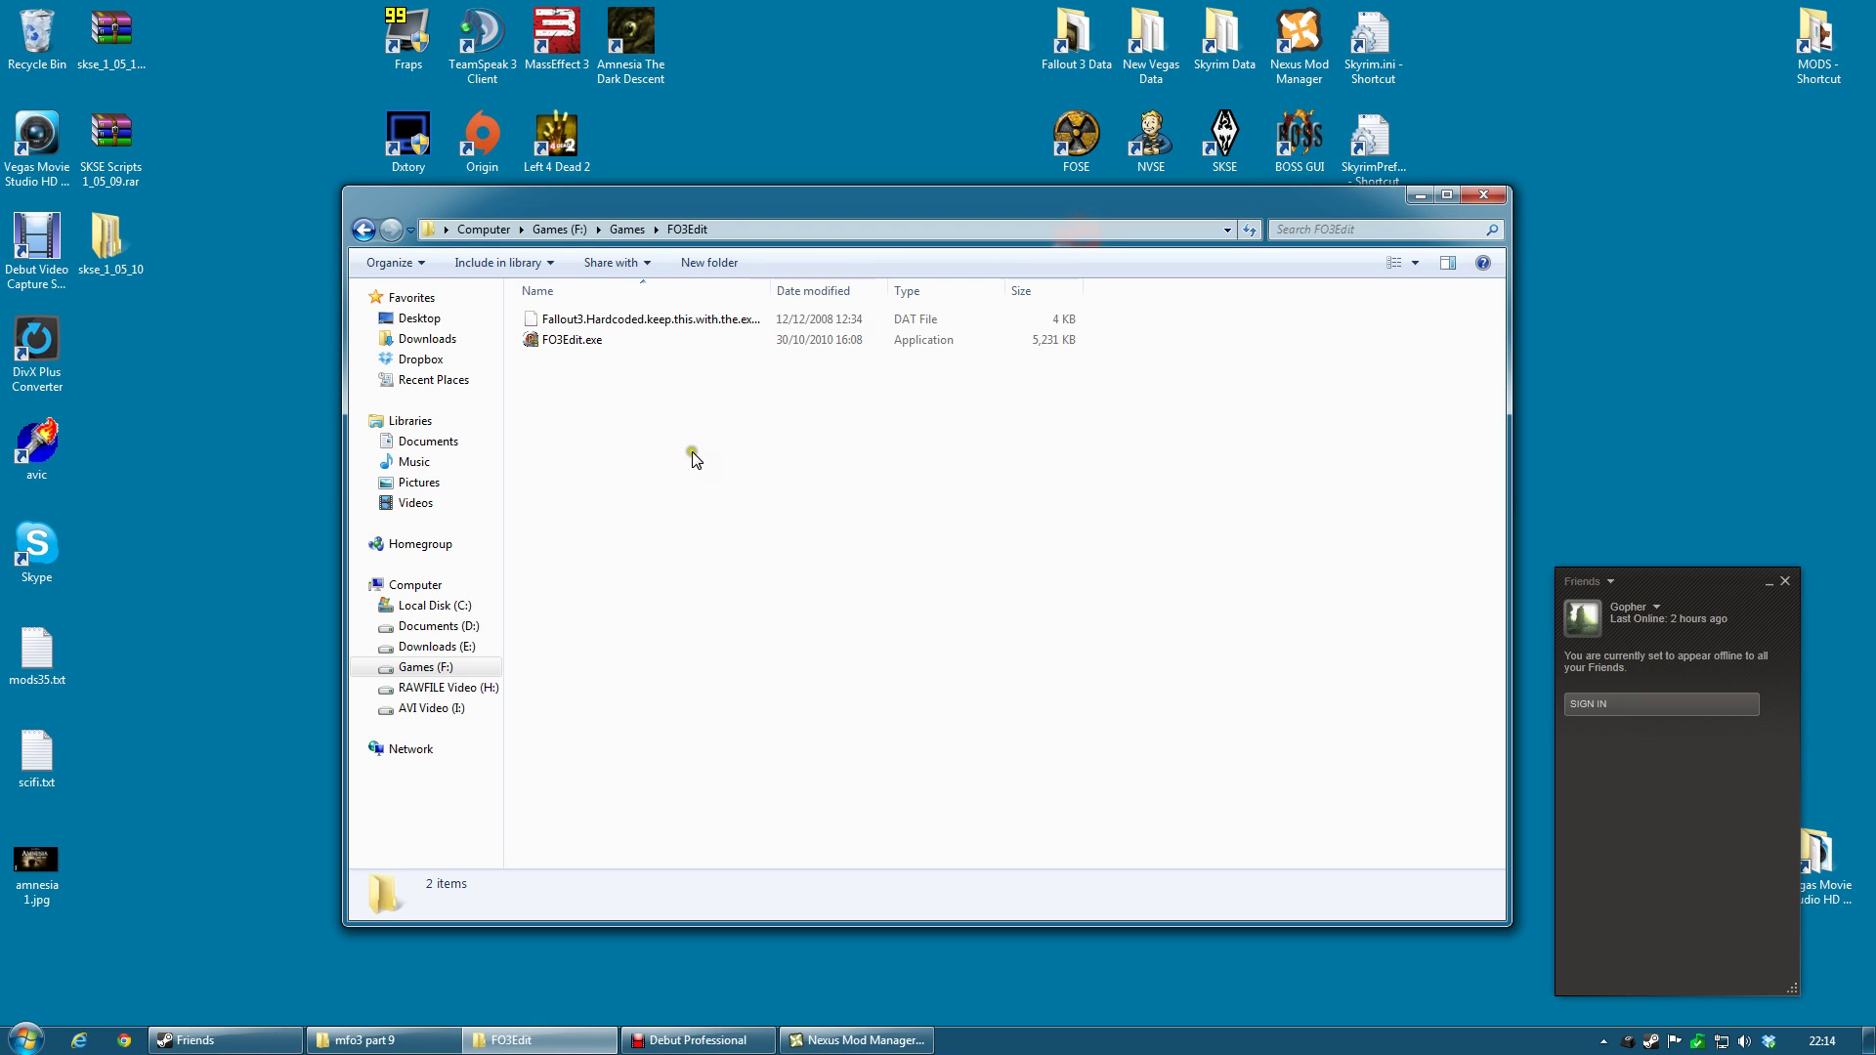
right_click(576, 342)
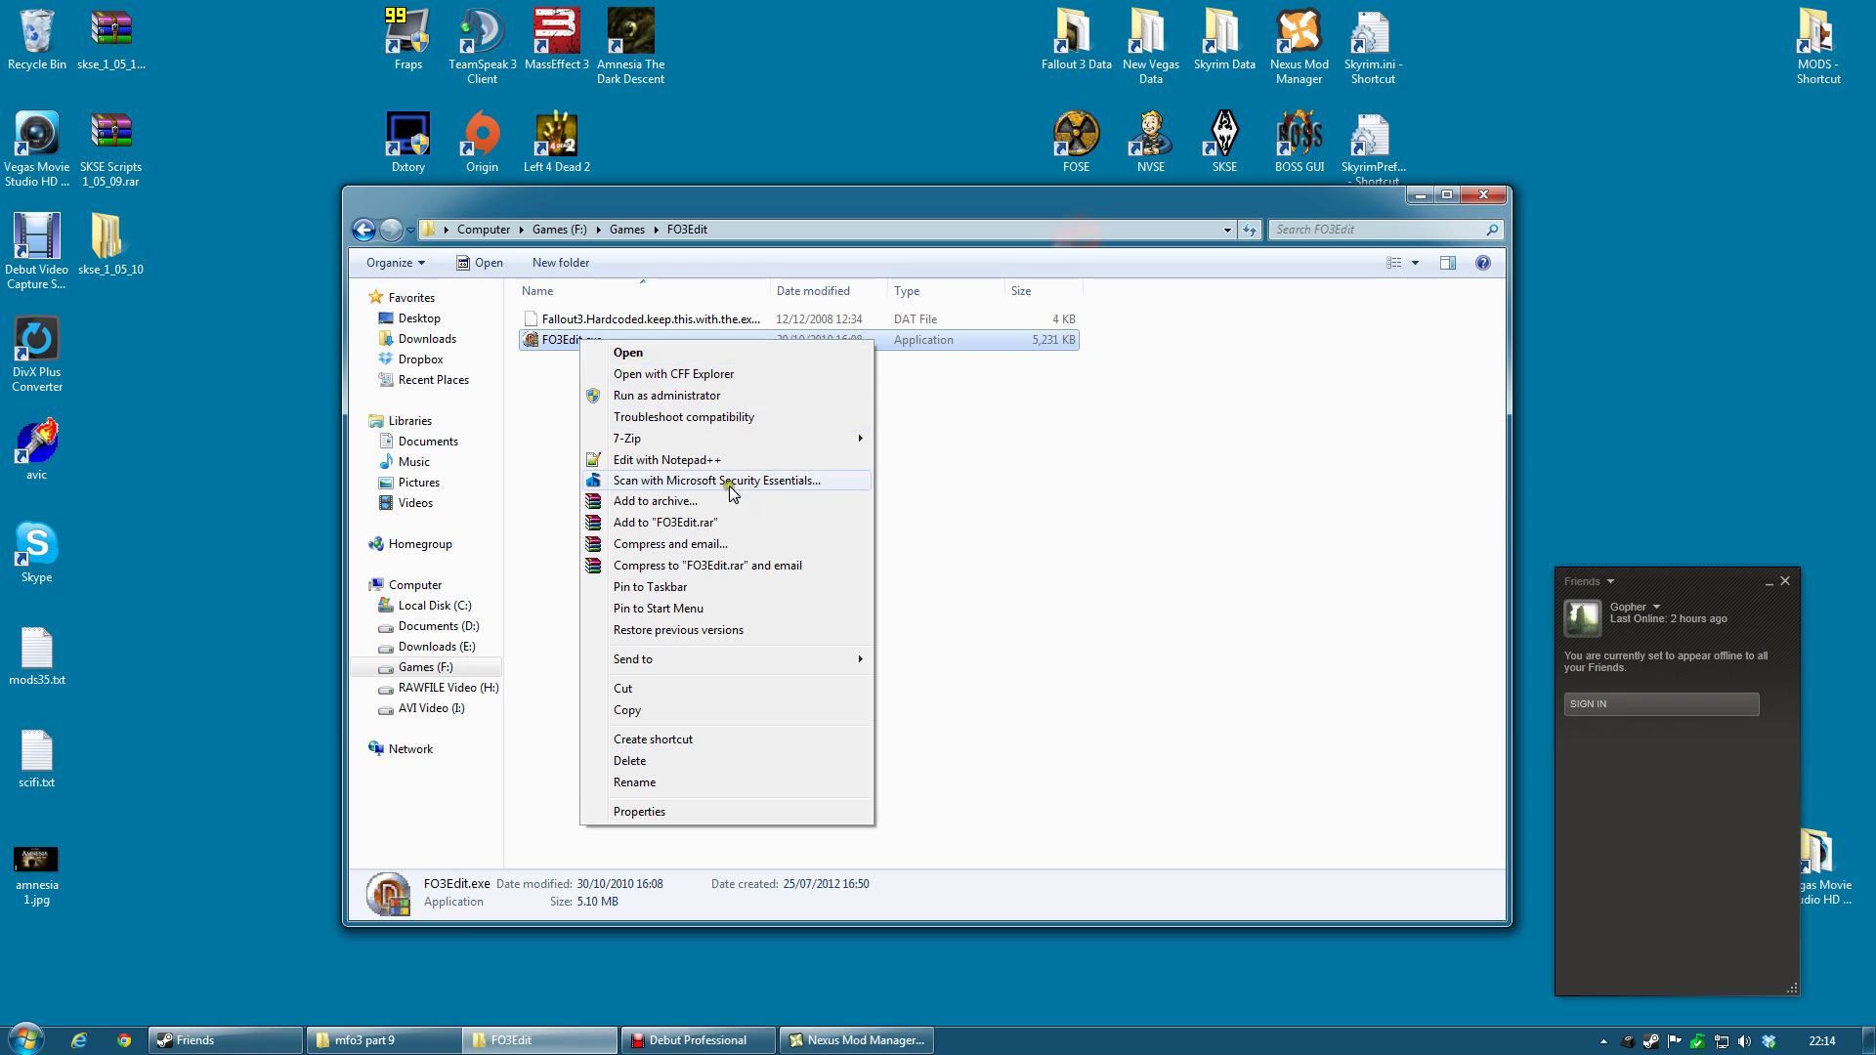
click(709, 710)
right_click(656, 463)
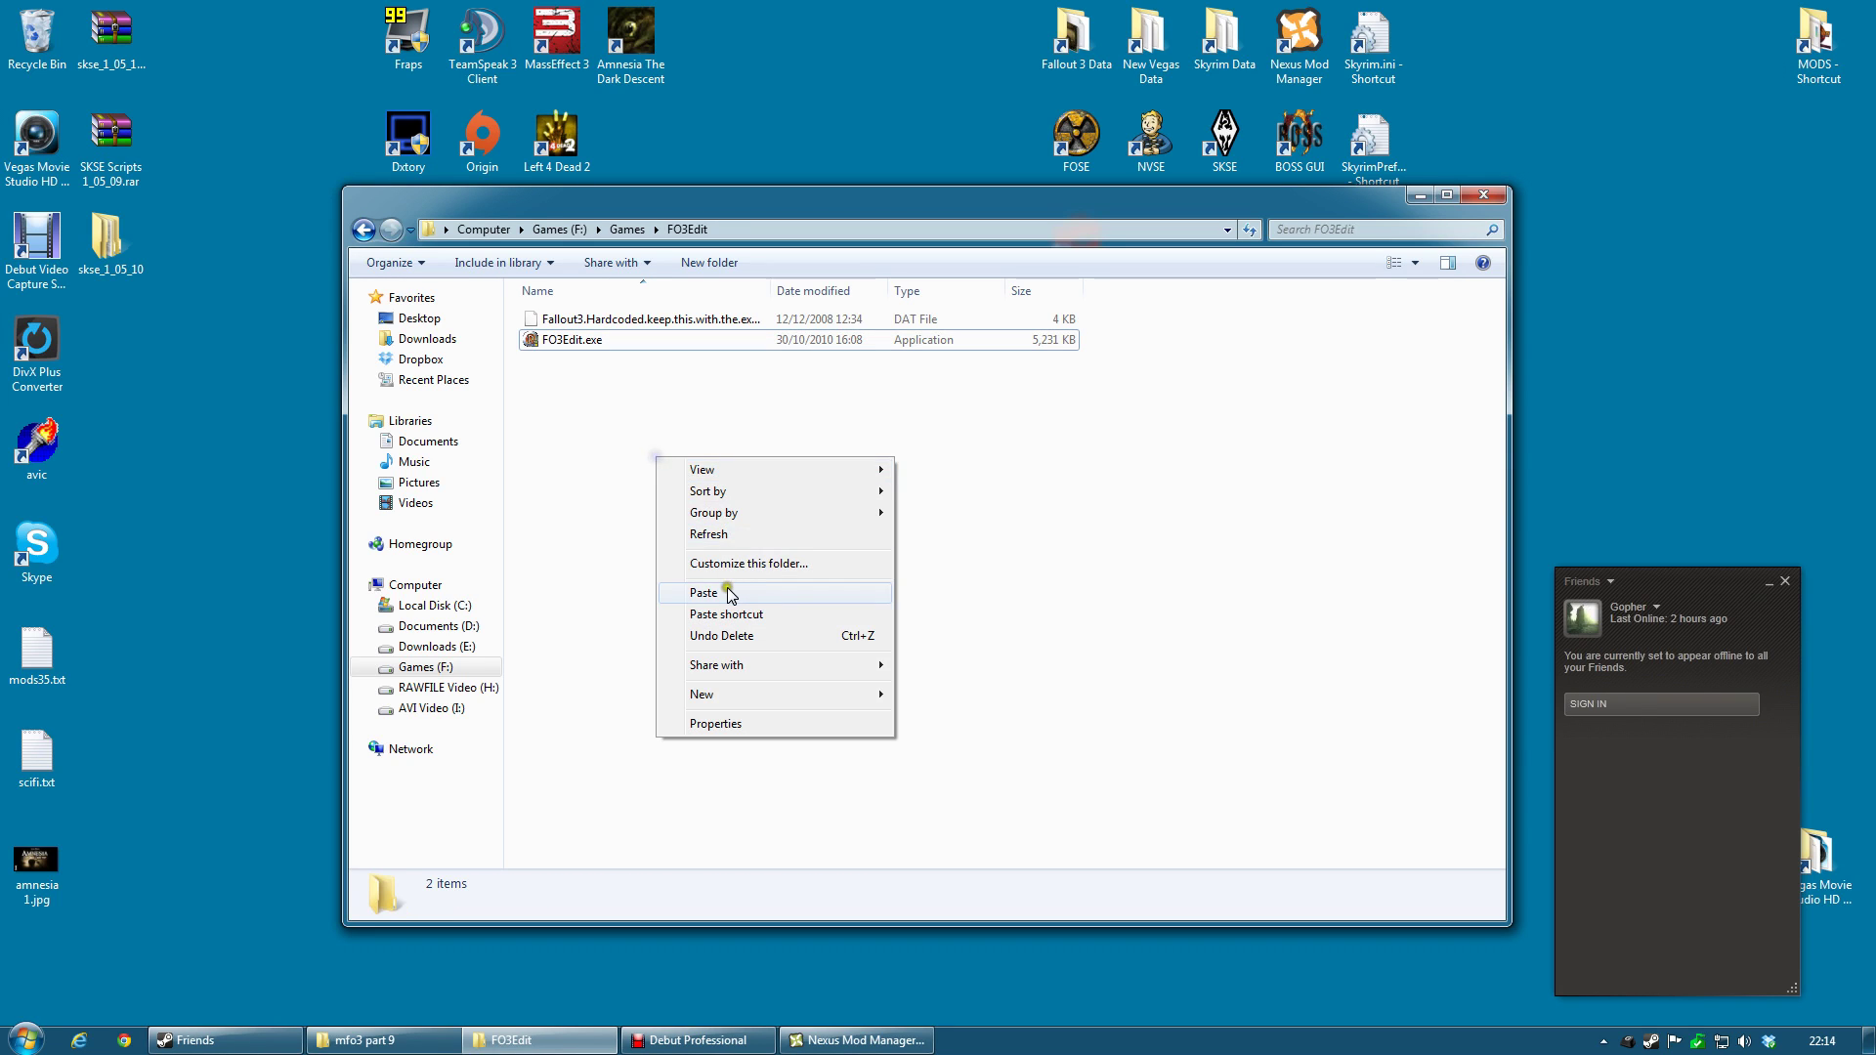
click(723, 592)
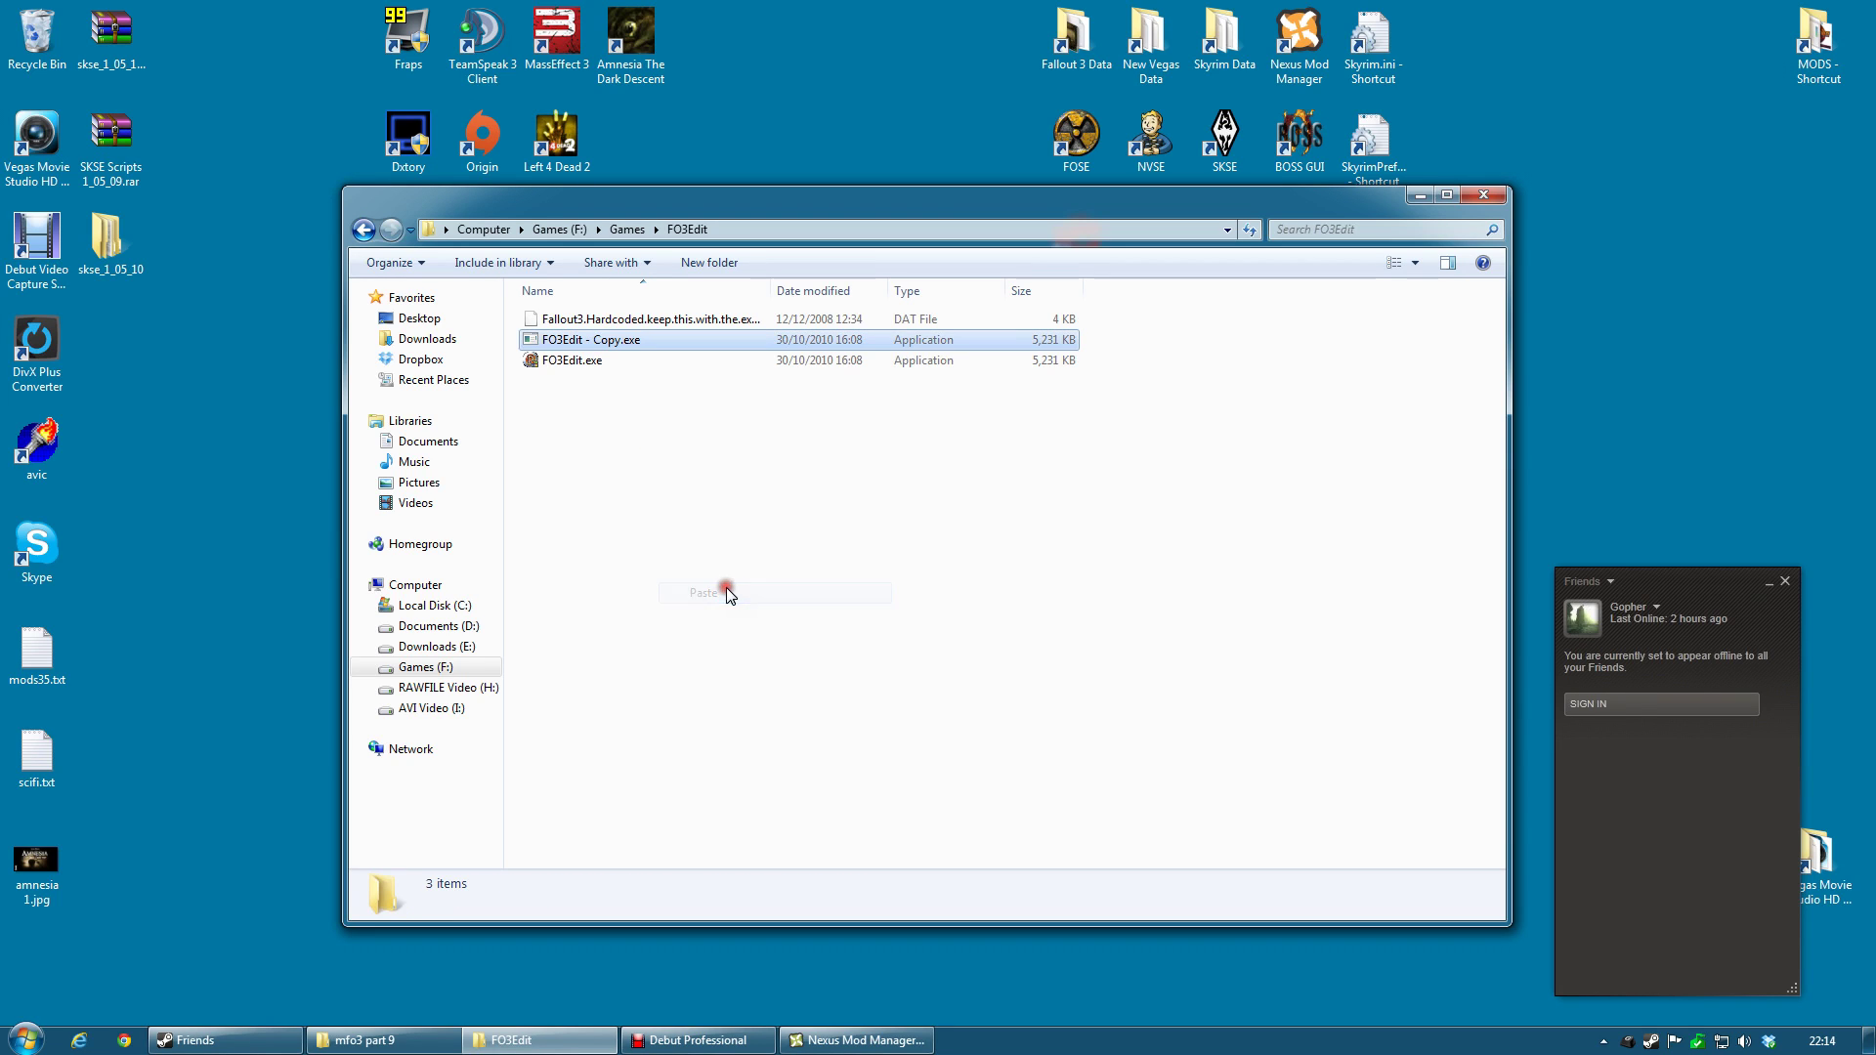
Rename the copy of FO3Edit.exe as FO3MasterUpdate.exe
right_click(597, 346)
click(663, 807)
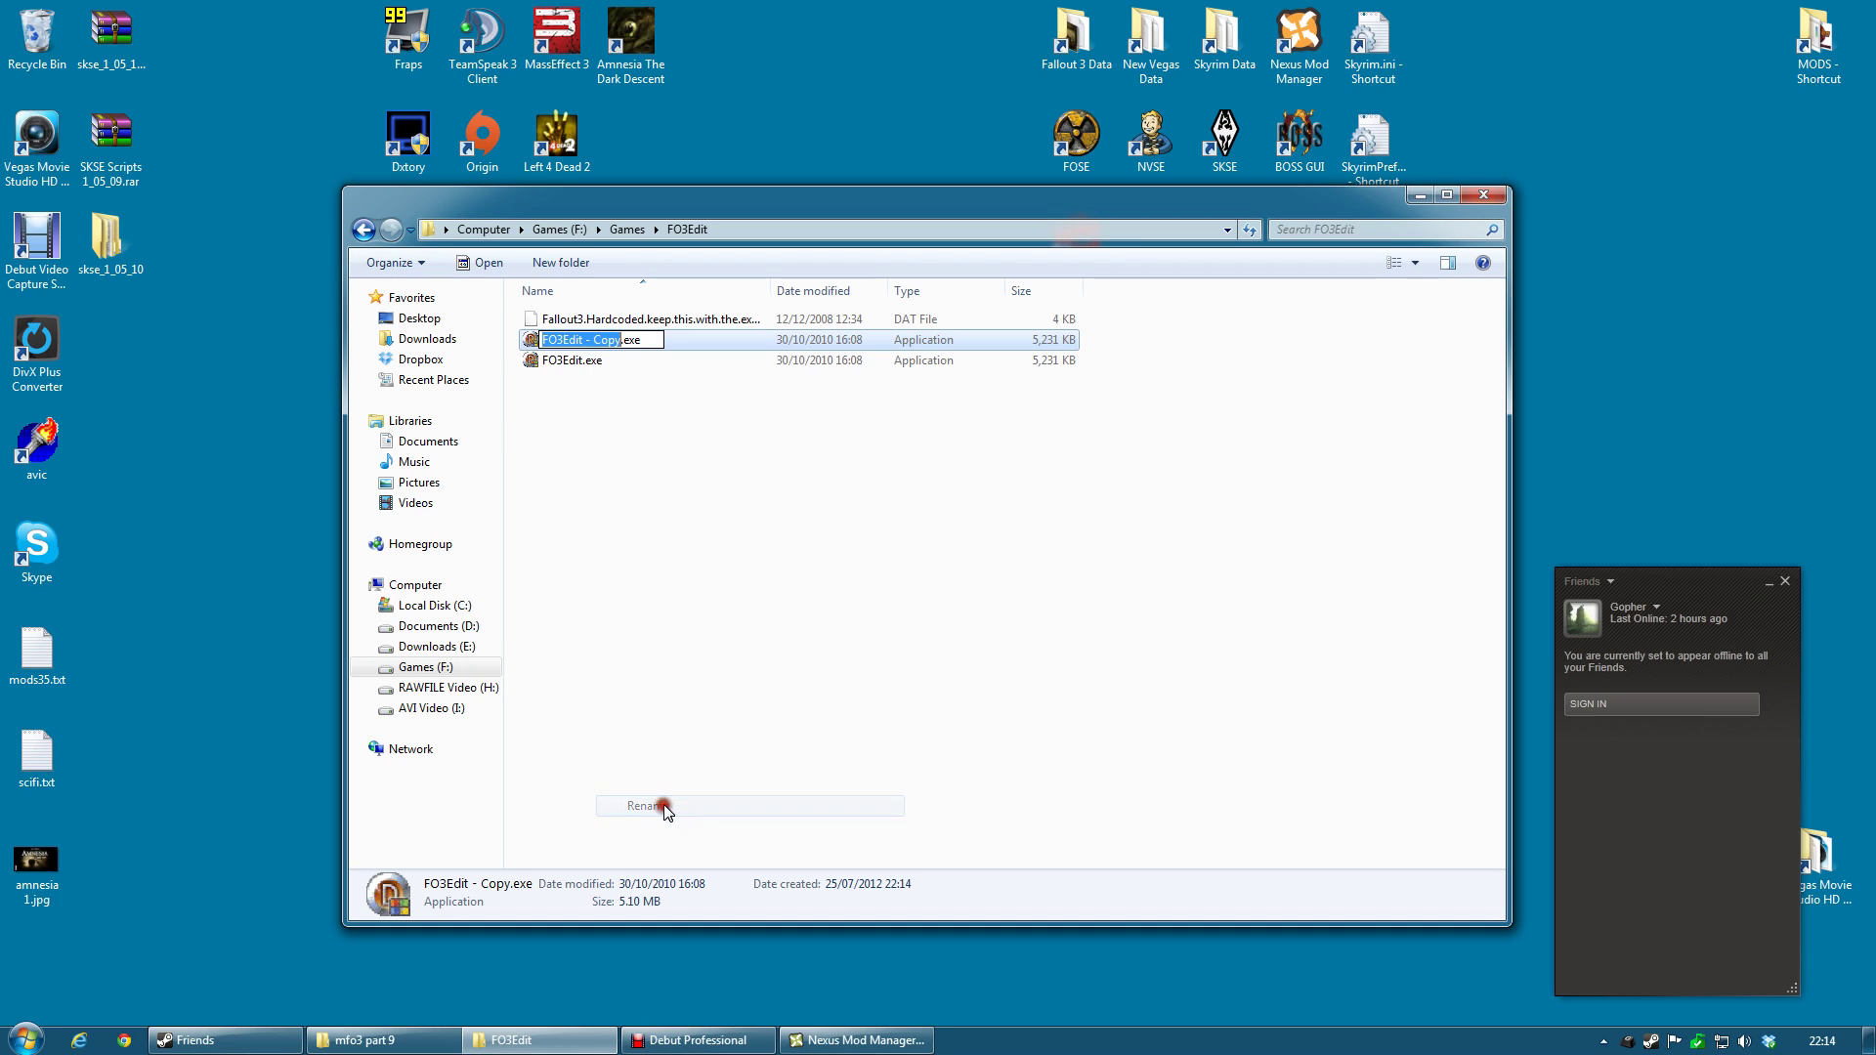
drag(564, 340, 617, 339)
text(MasterUpdate)
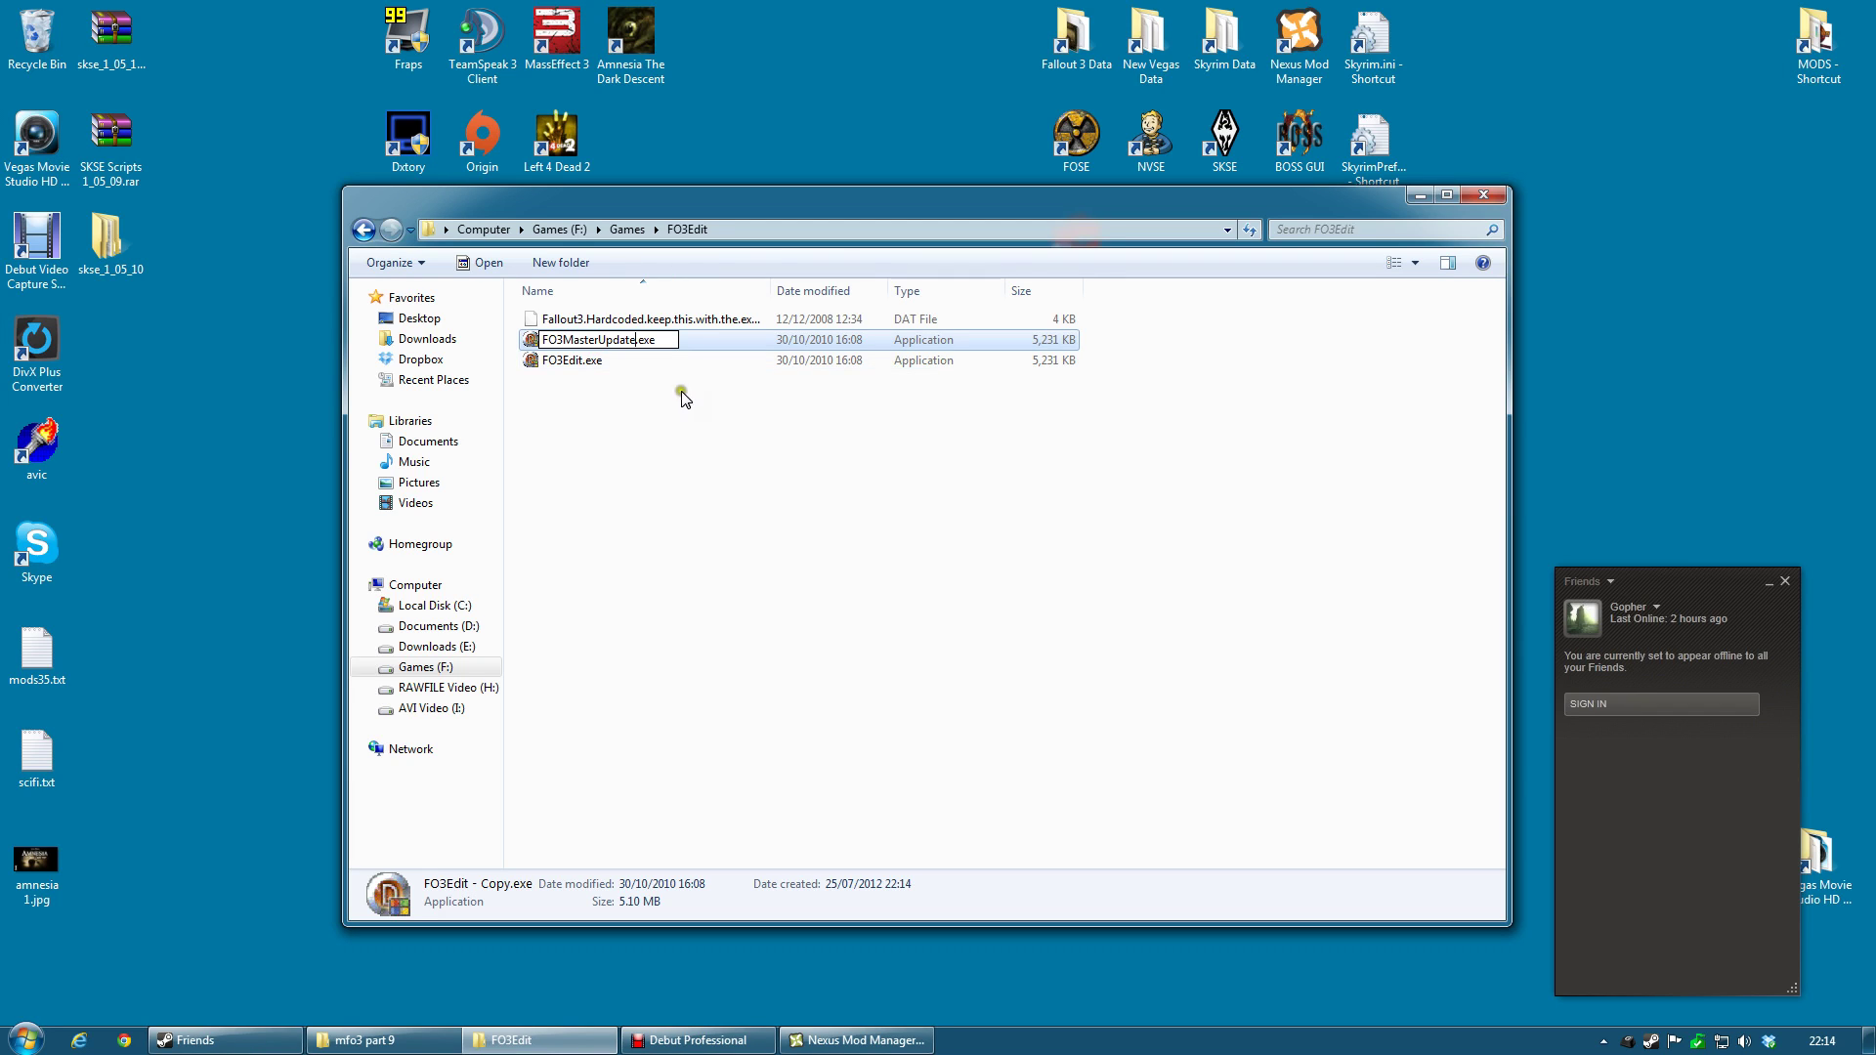
click(680, 395)
click(581, 364)
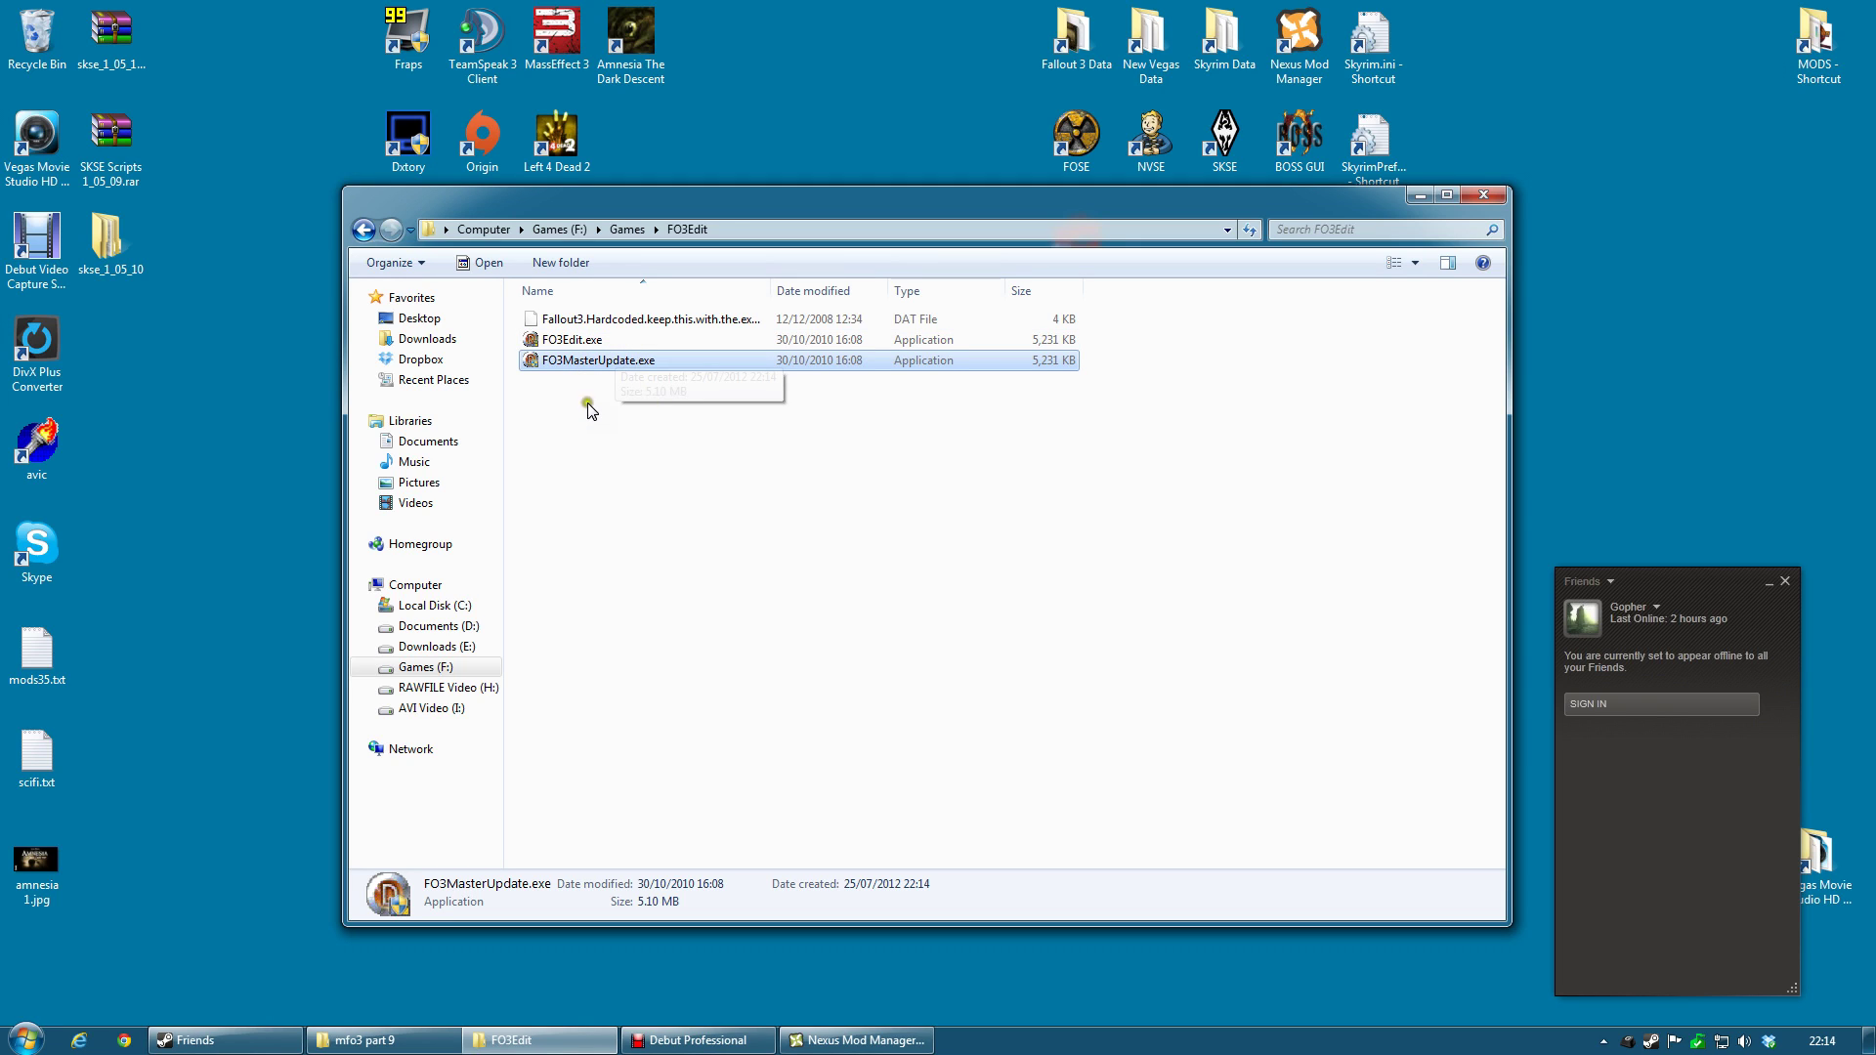
Make another copy of the original FO3Edit.exe in the same folder
click(572, 340)
right_click(567, 341)
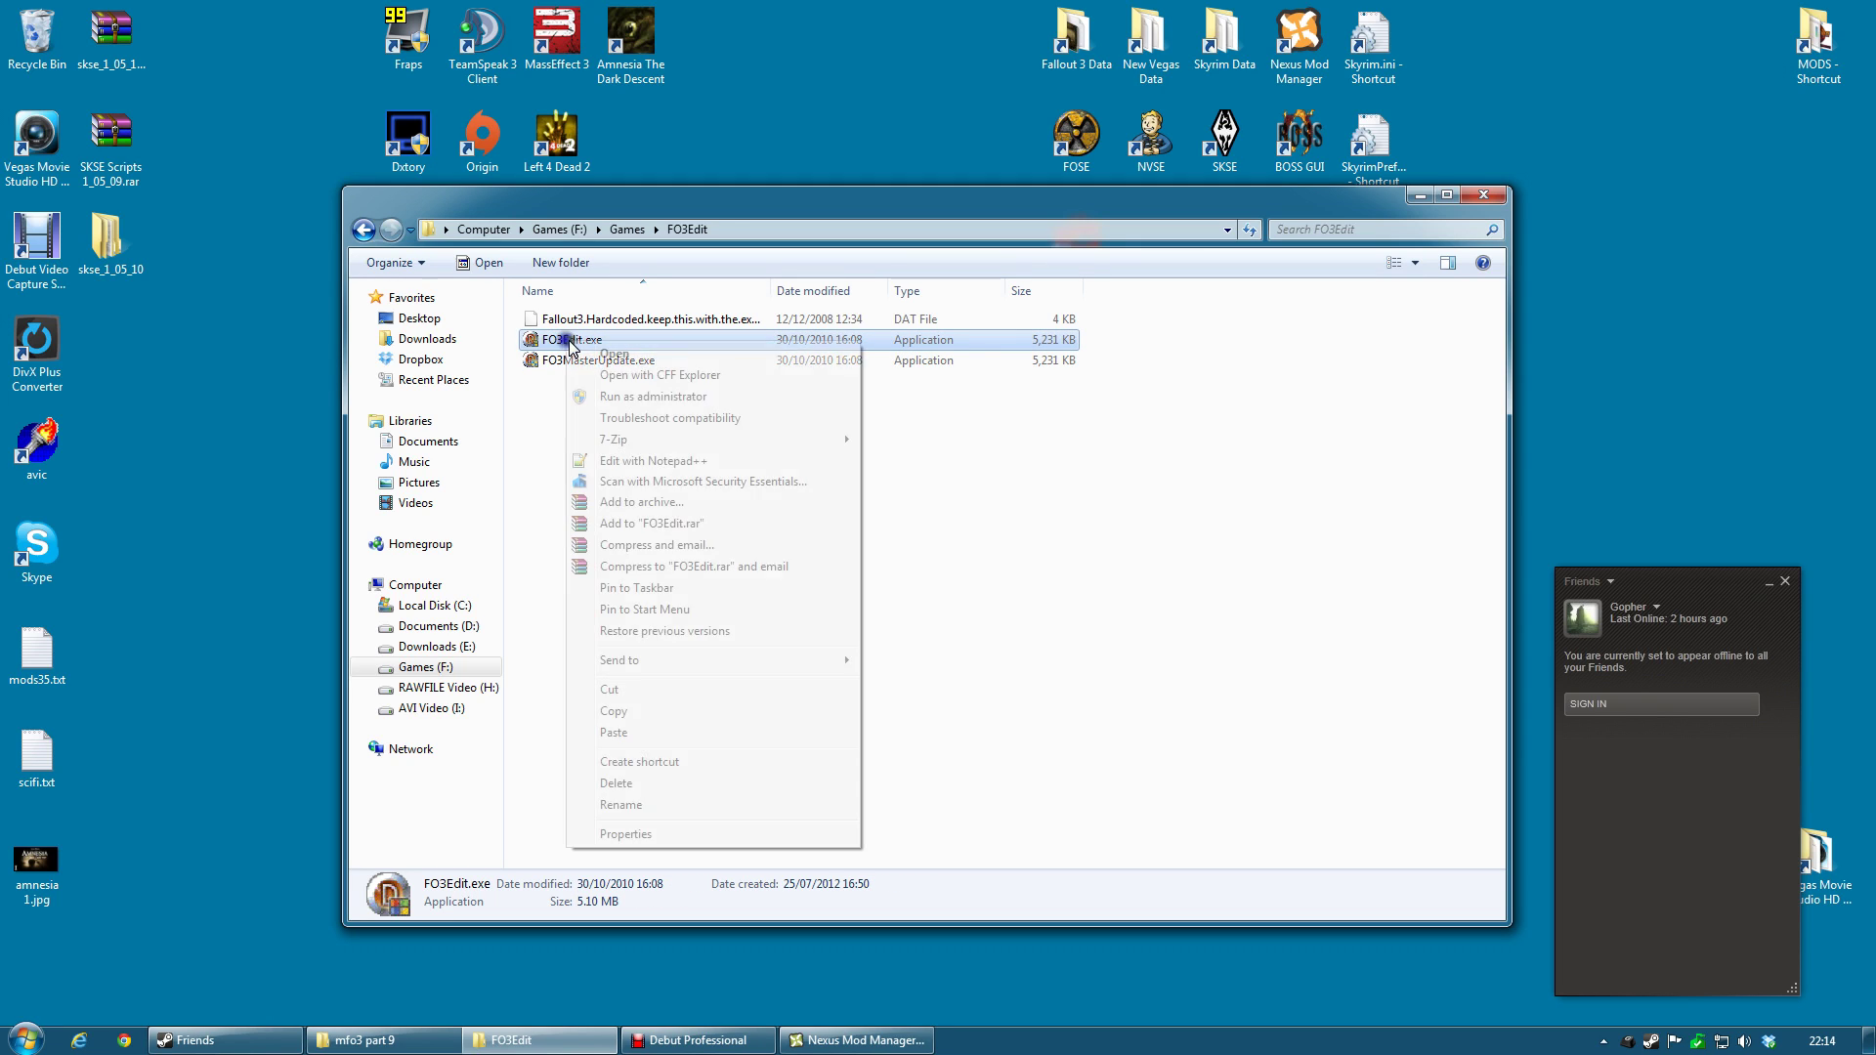
click(614, 710)
right_click(598, 476)
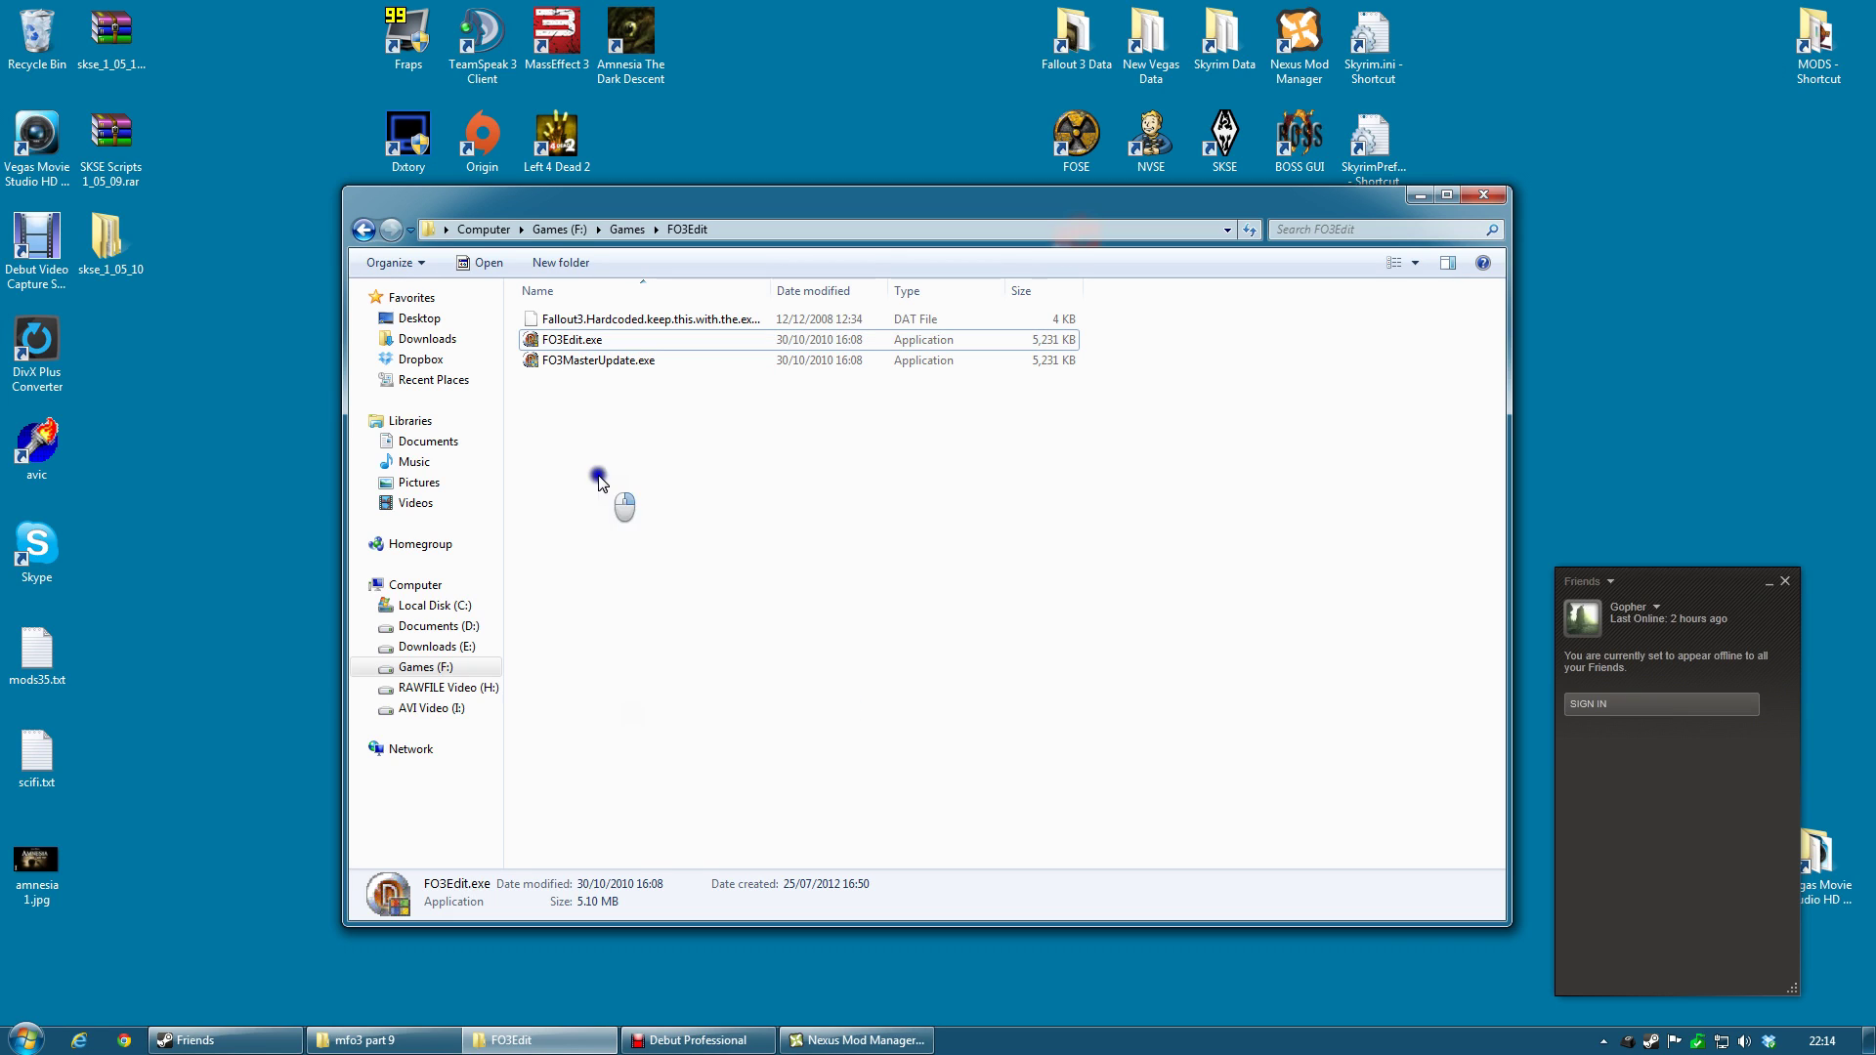
click(646, 611)
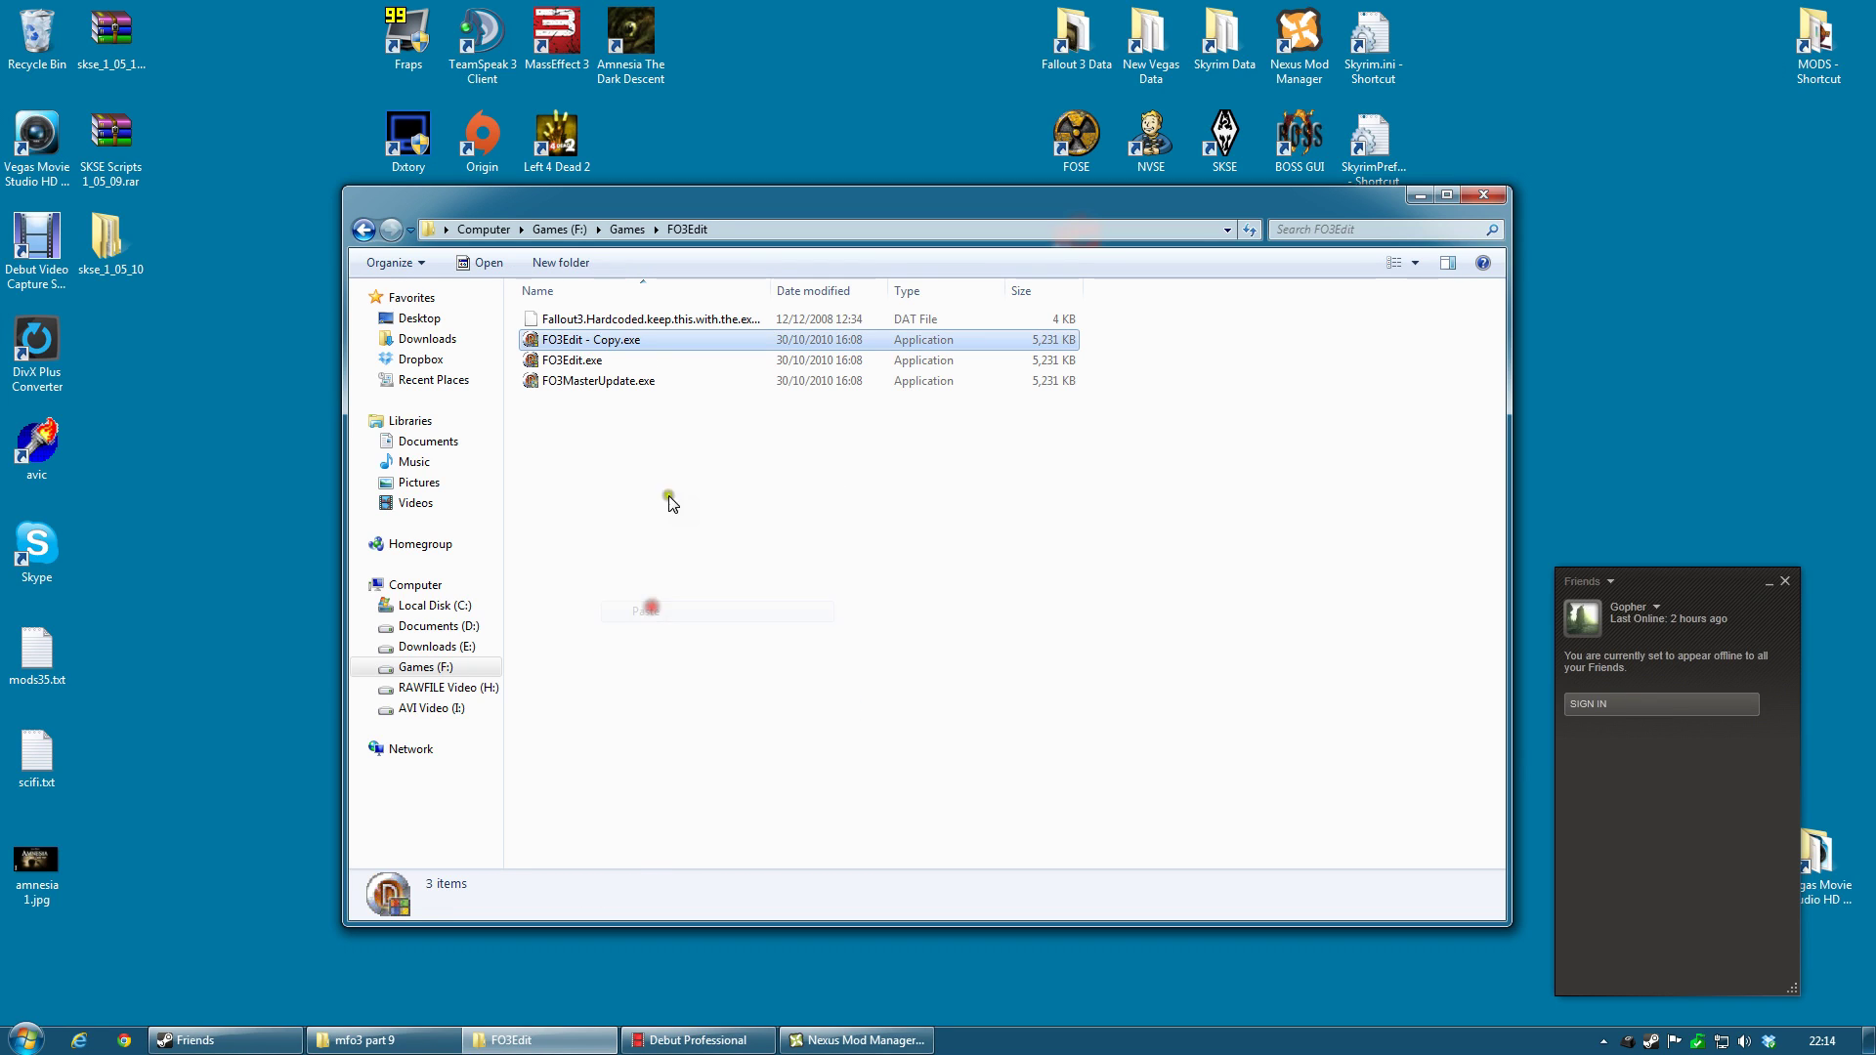
Rename the new FO3Edit - Copy.exe as FO3MasterRestore.exe
right_click(617, 341)
click(670, 796)
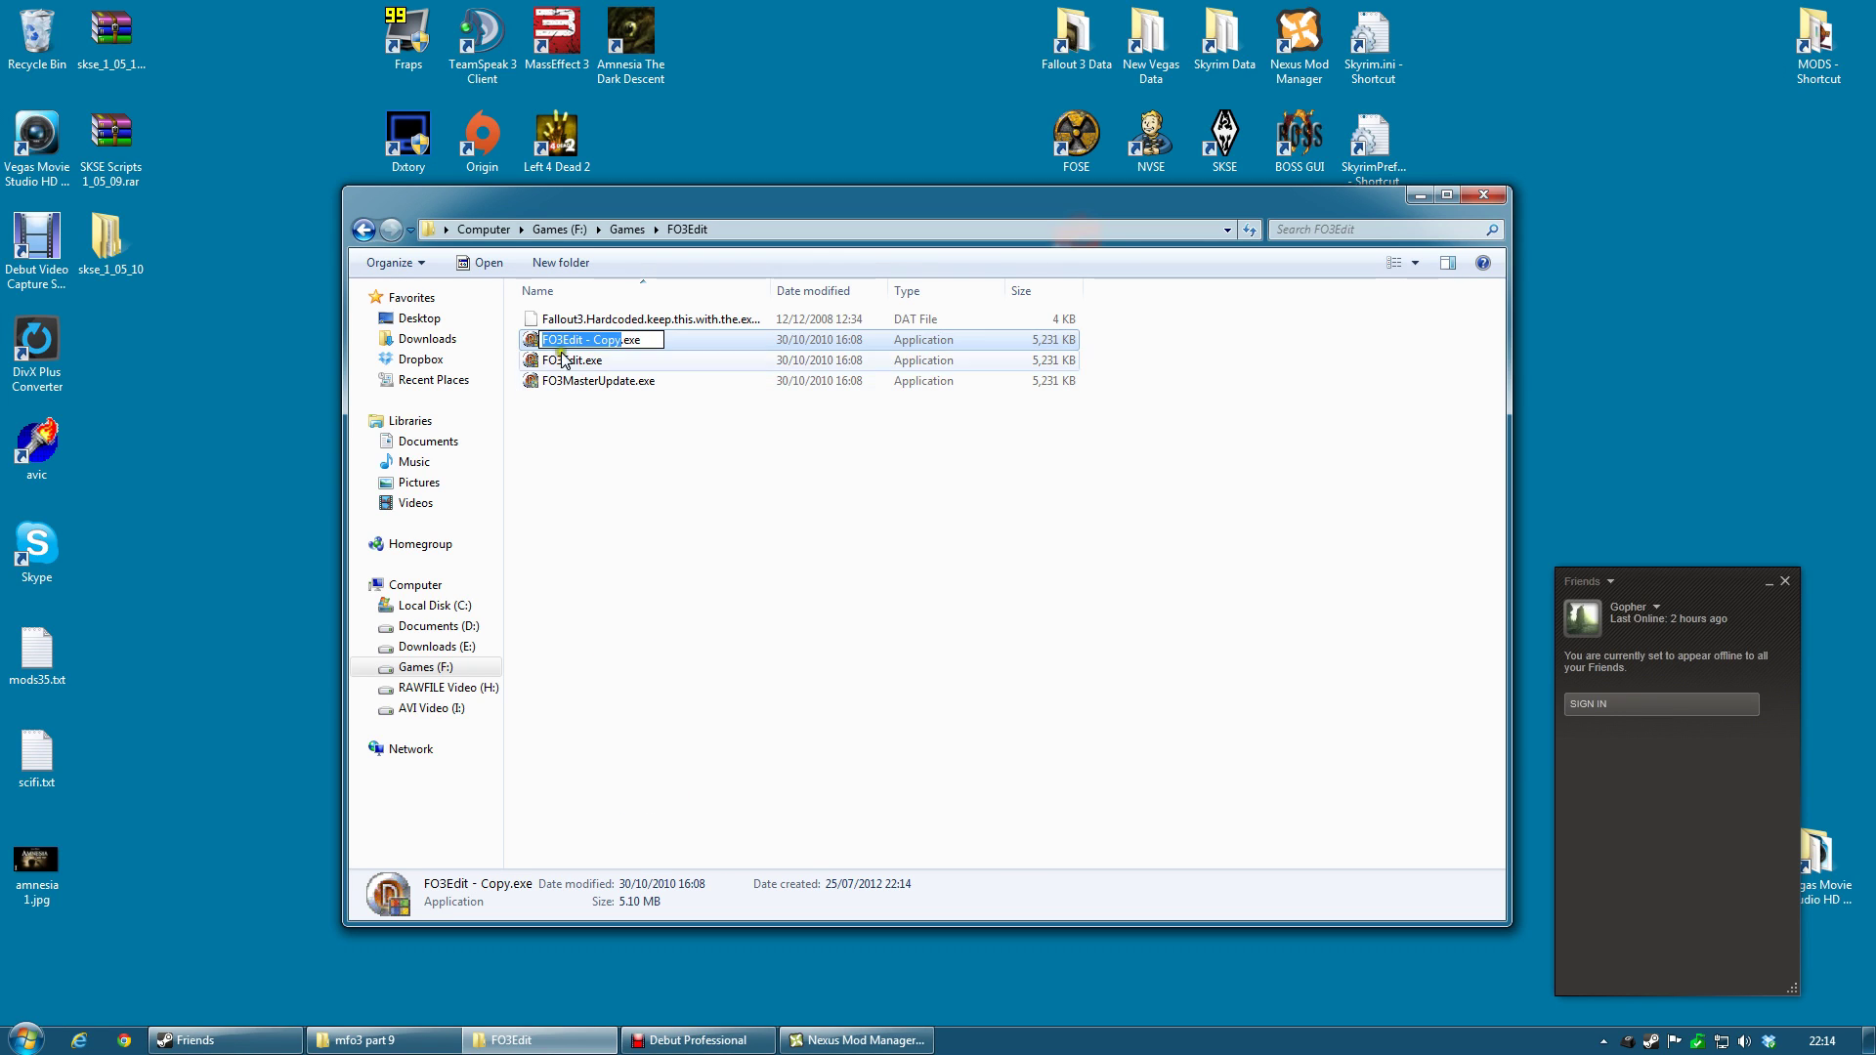
drag(565, 339, 626, 341)
text(M)
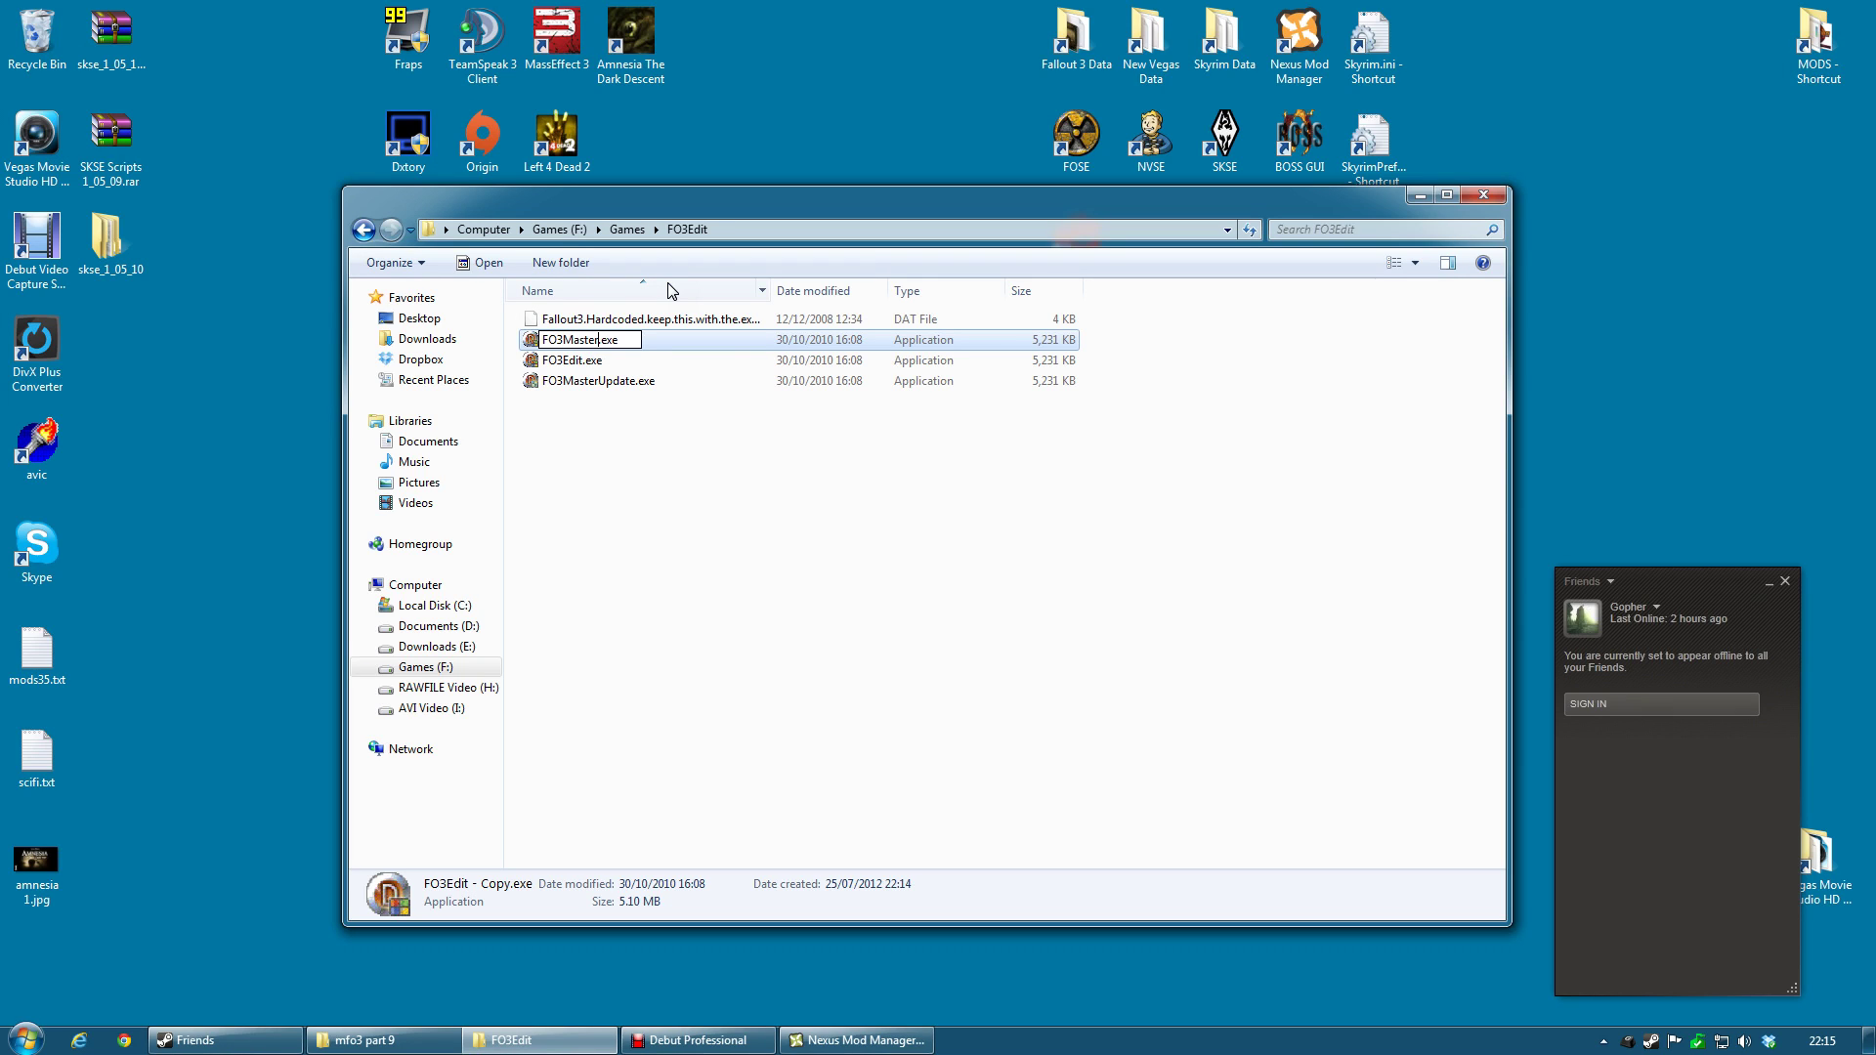
text(asterRestore)
click(716, 491)
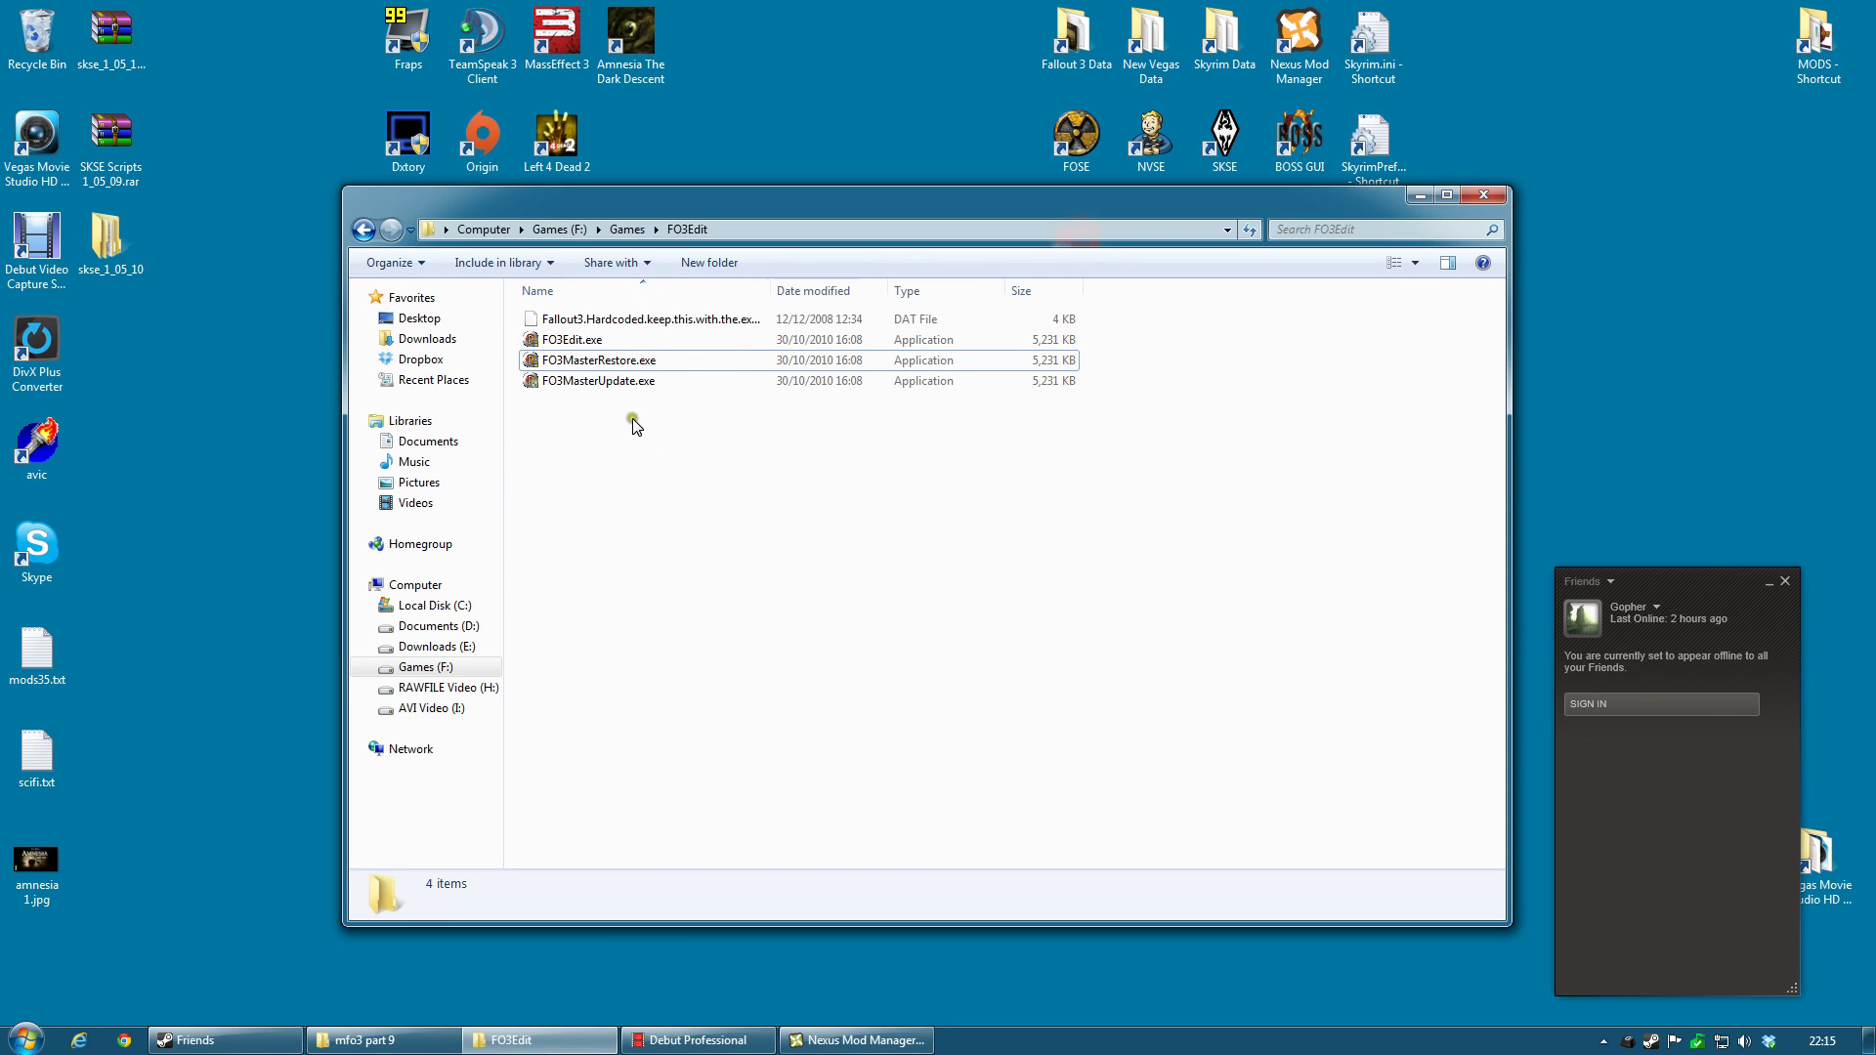
Run FO3MasterUpdate.exe on the active mods and close it once it has finished, so the saved files are renamed
click(621, 388)
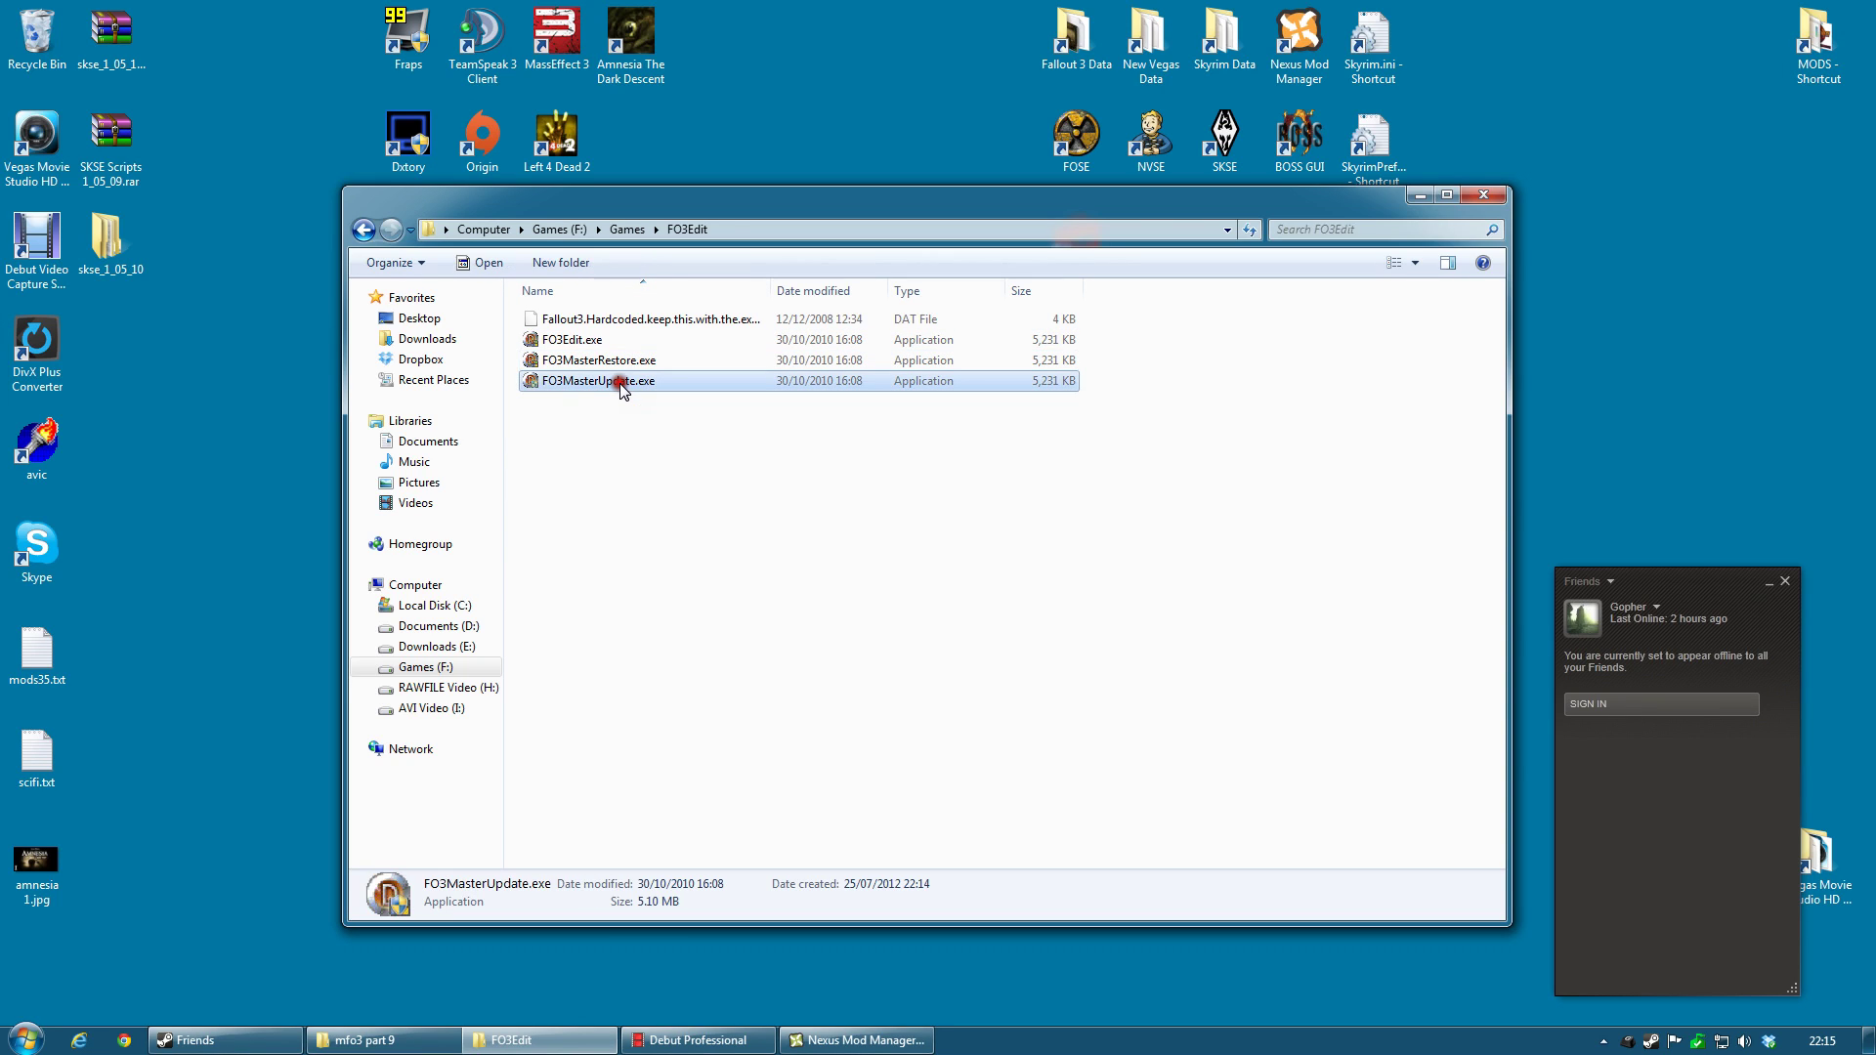
double_click(589, 381)
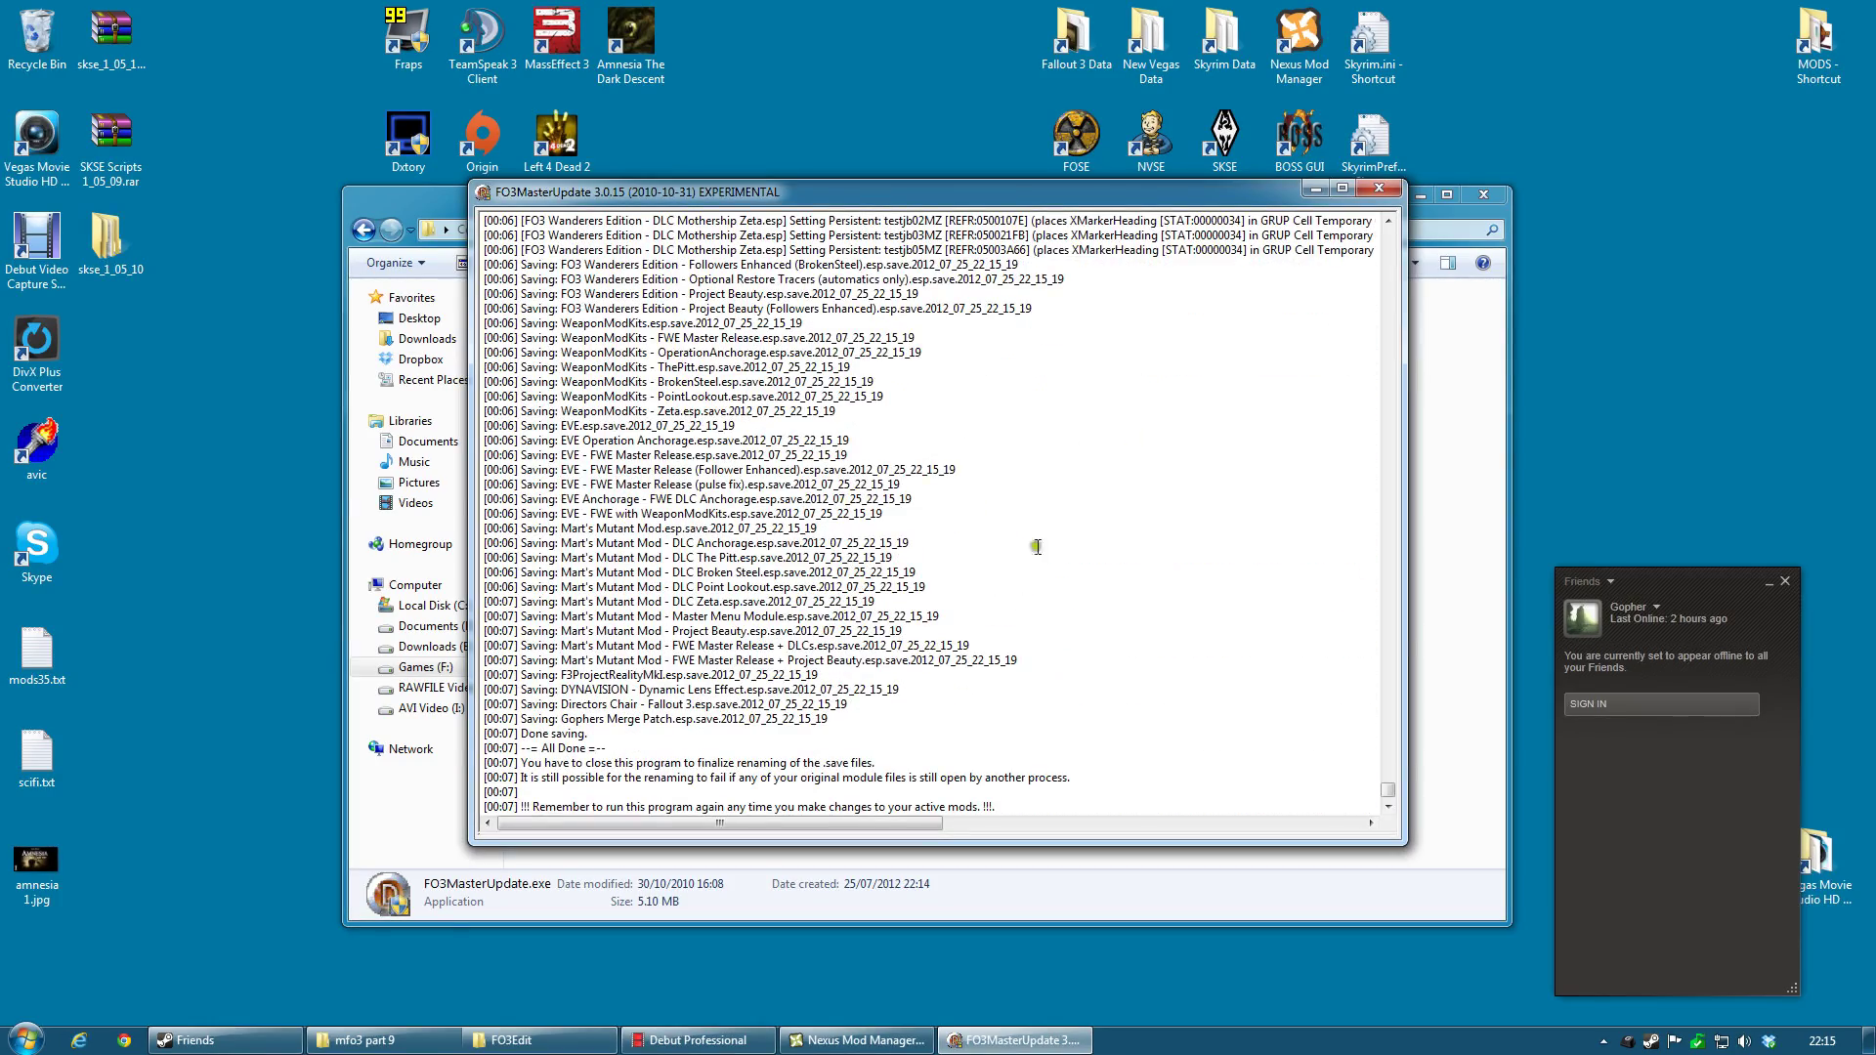
click(1379, 187)
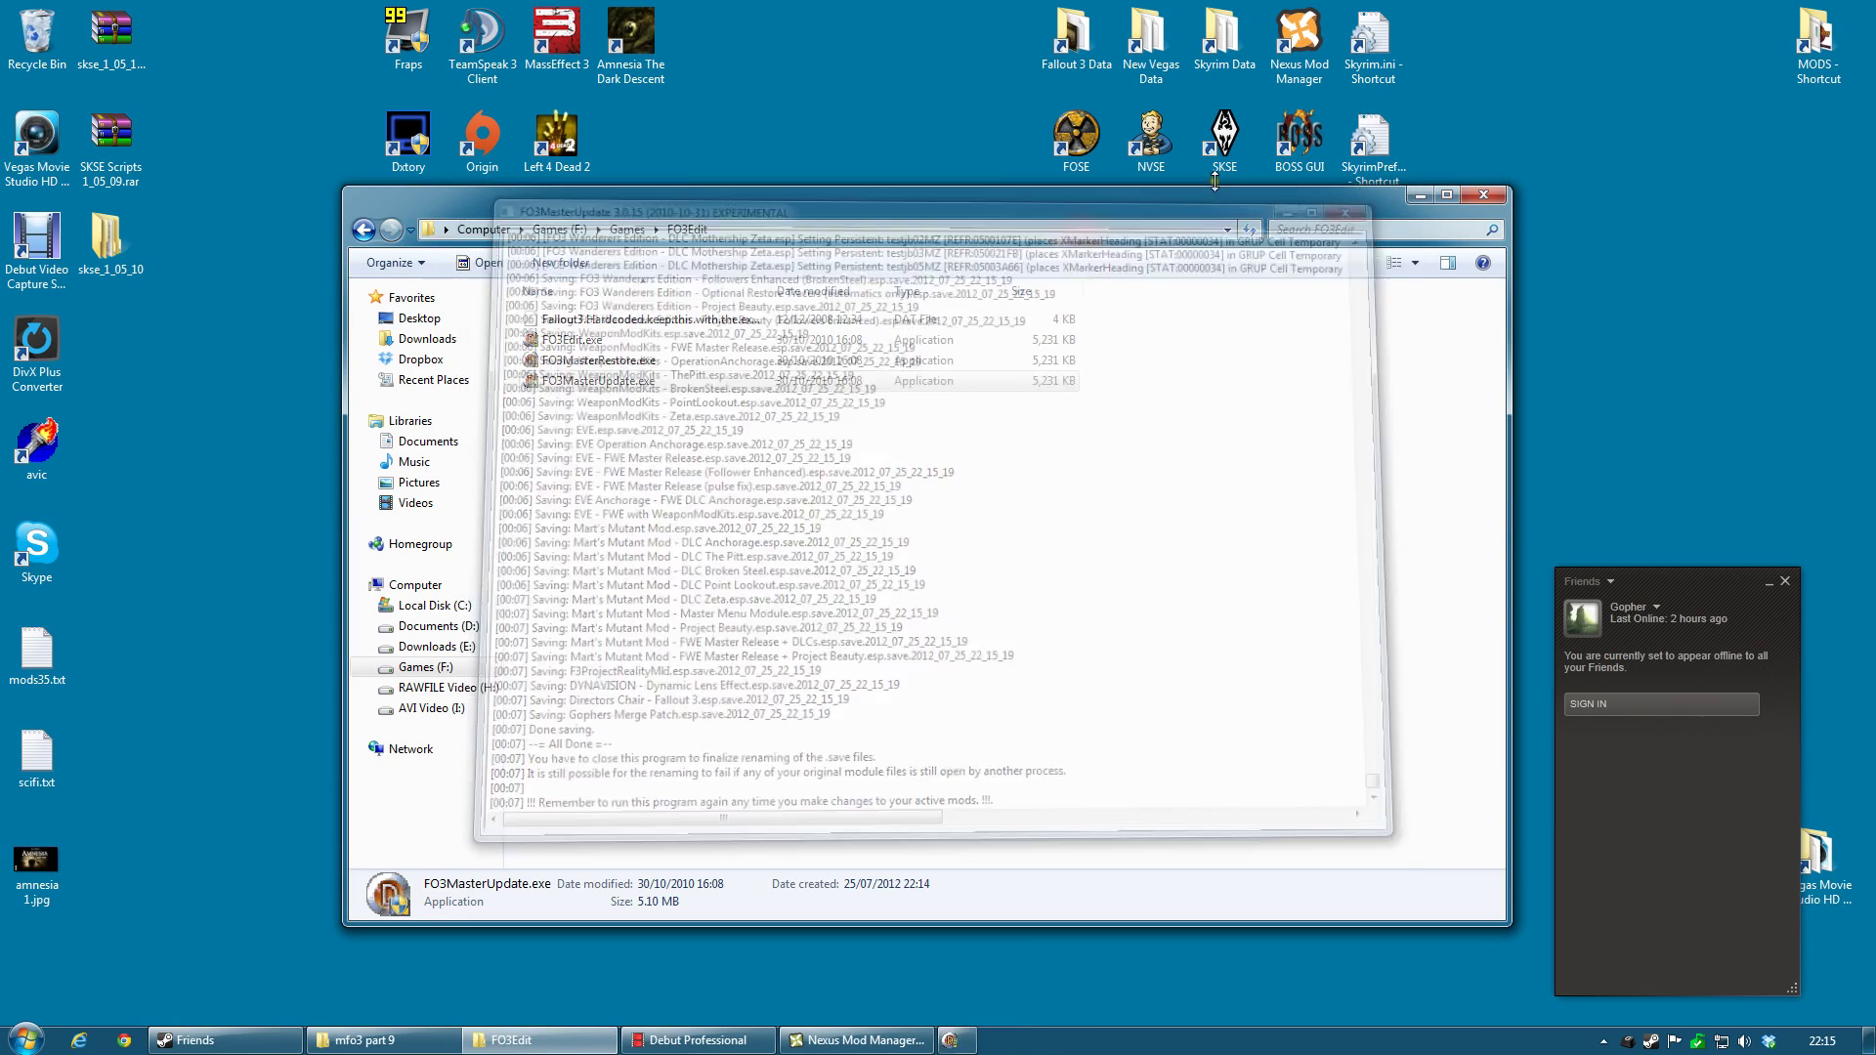
Examine the backup files in the Fallout 3 Data folder with the Name column widened, and minimize the folder
double_click(1080, 59)
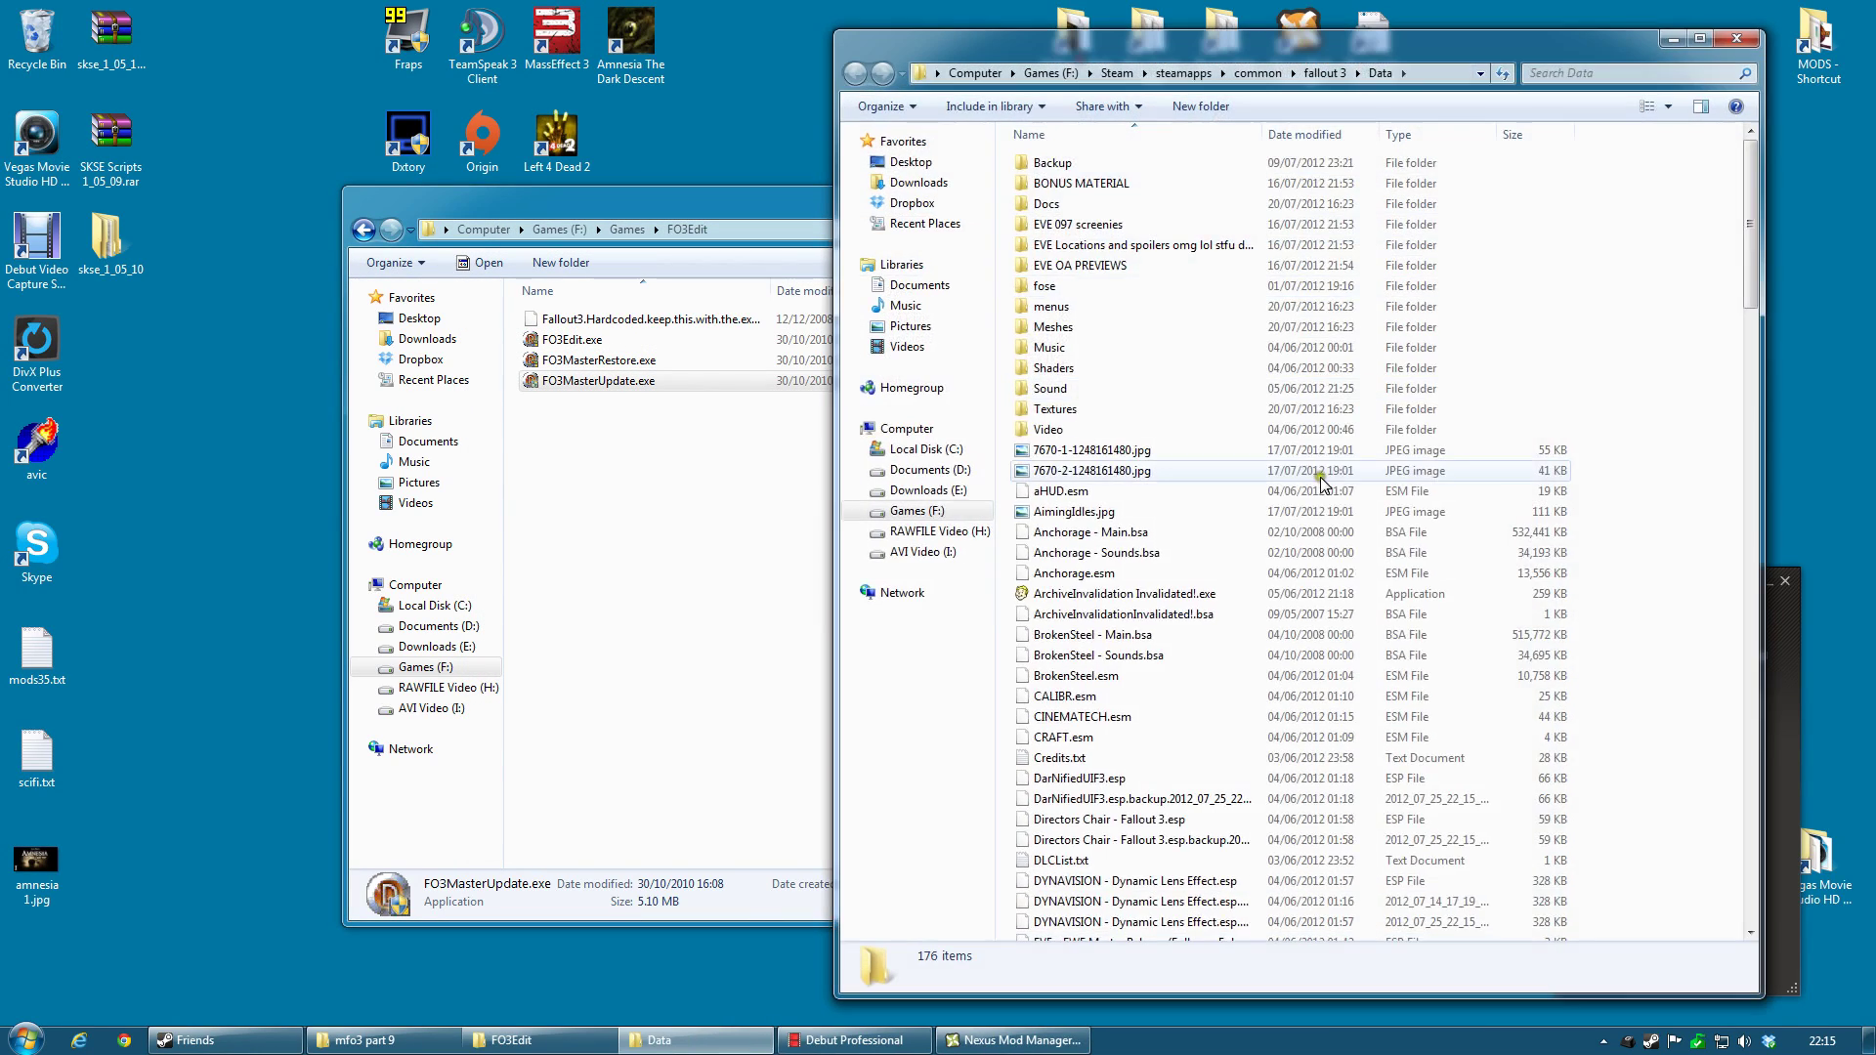
scroll(1433, 624, down, 3)
drag(1261, 134, 1433, 137)
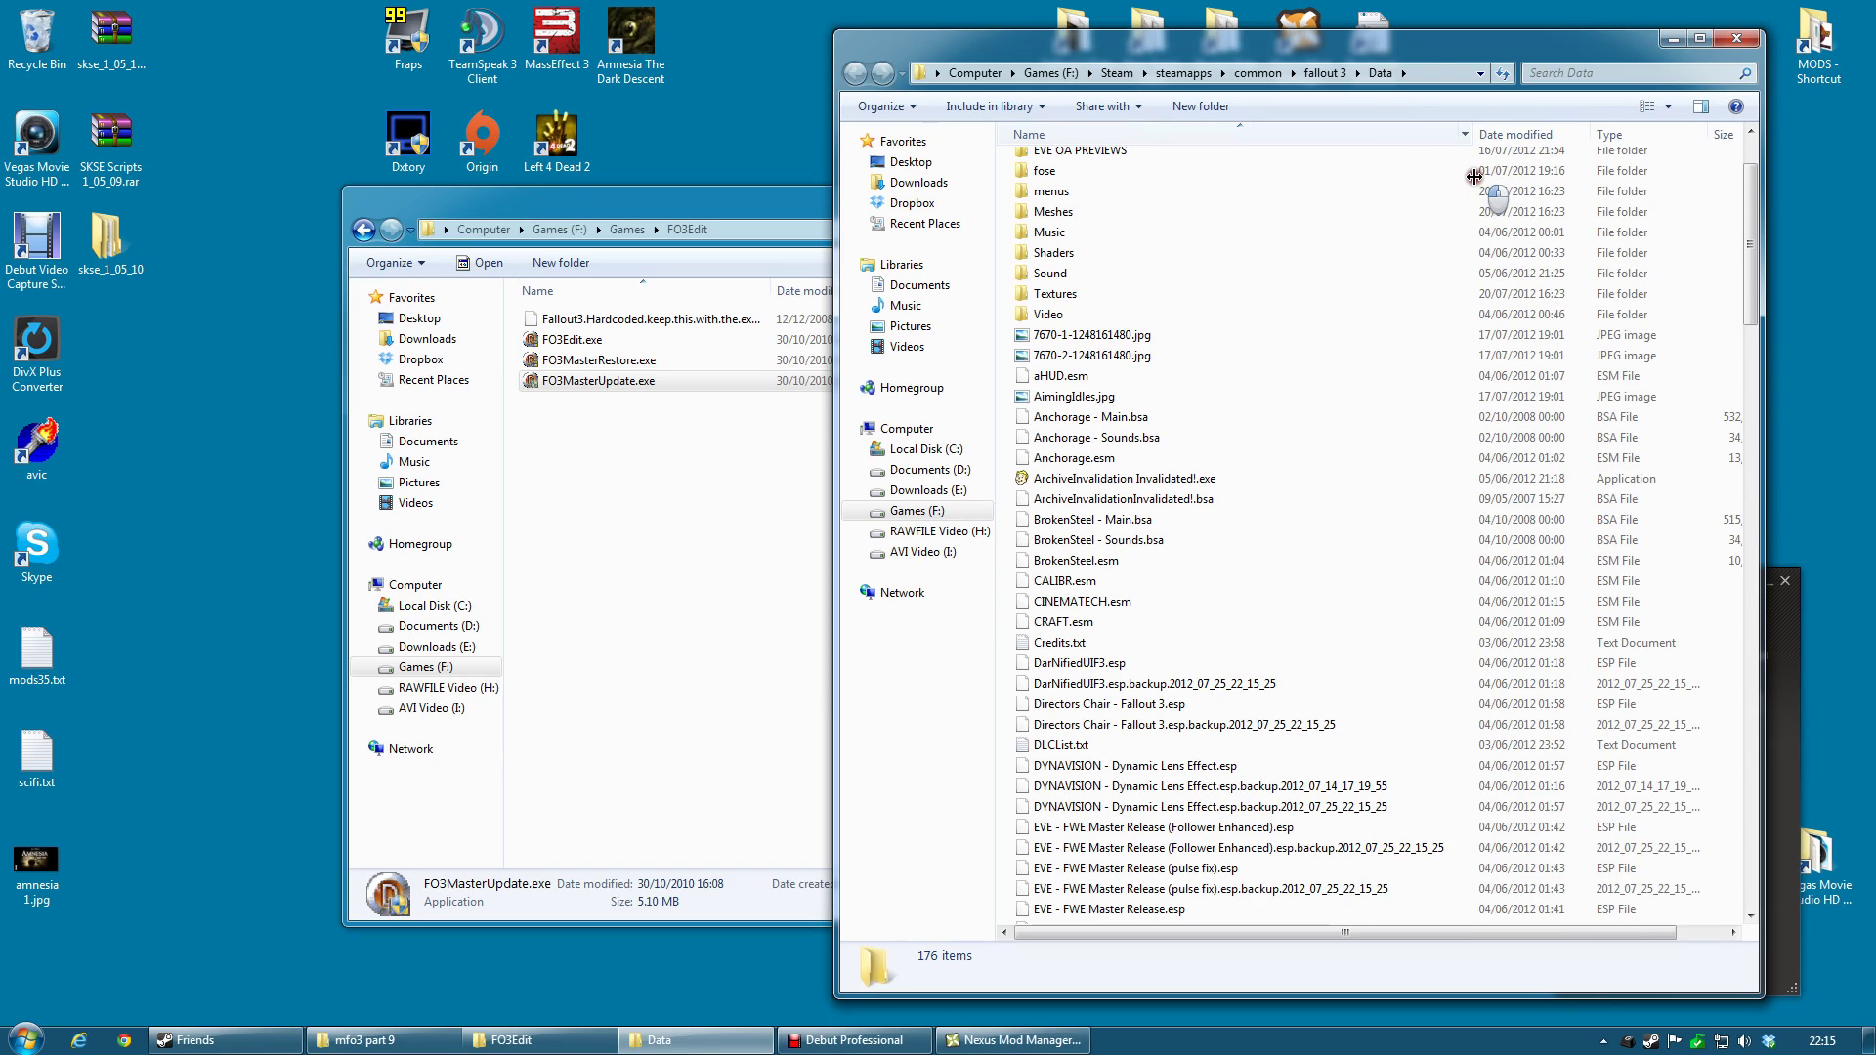
click(1163, 684)
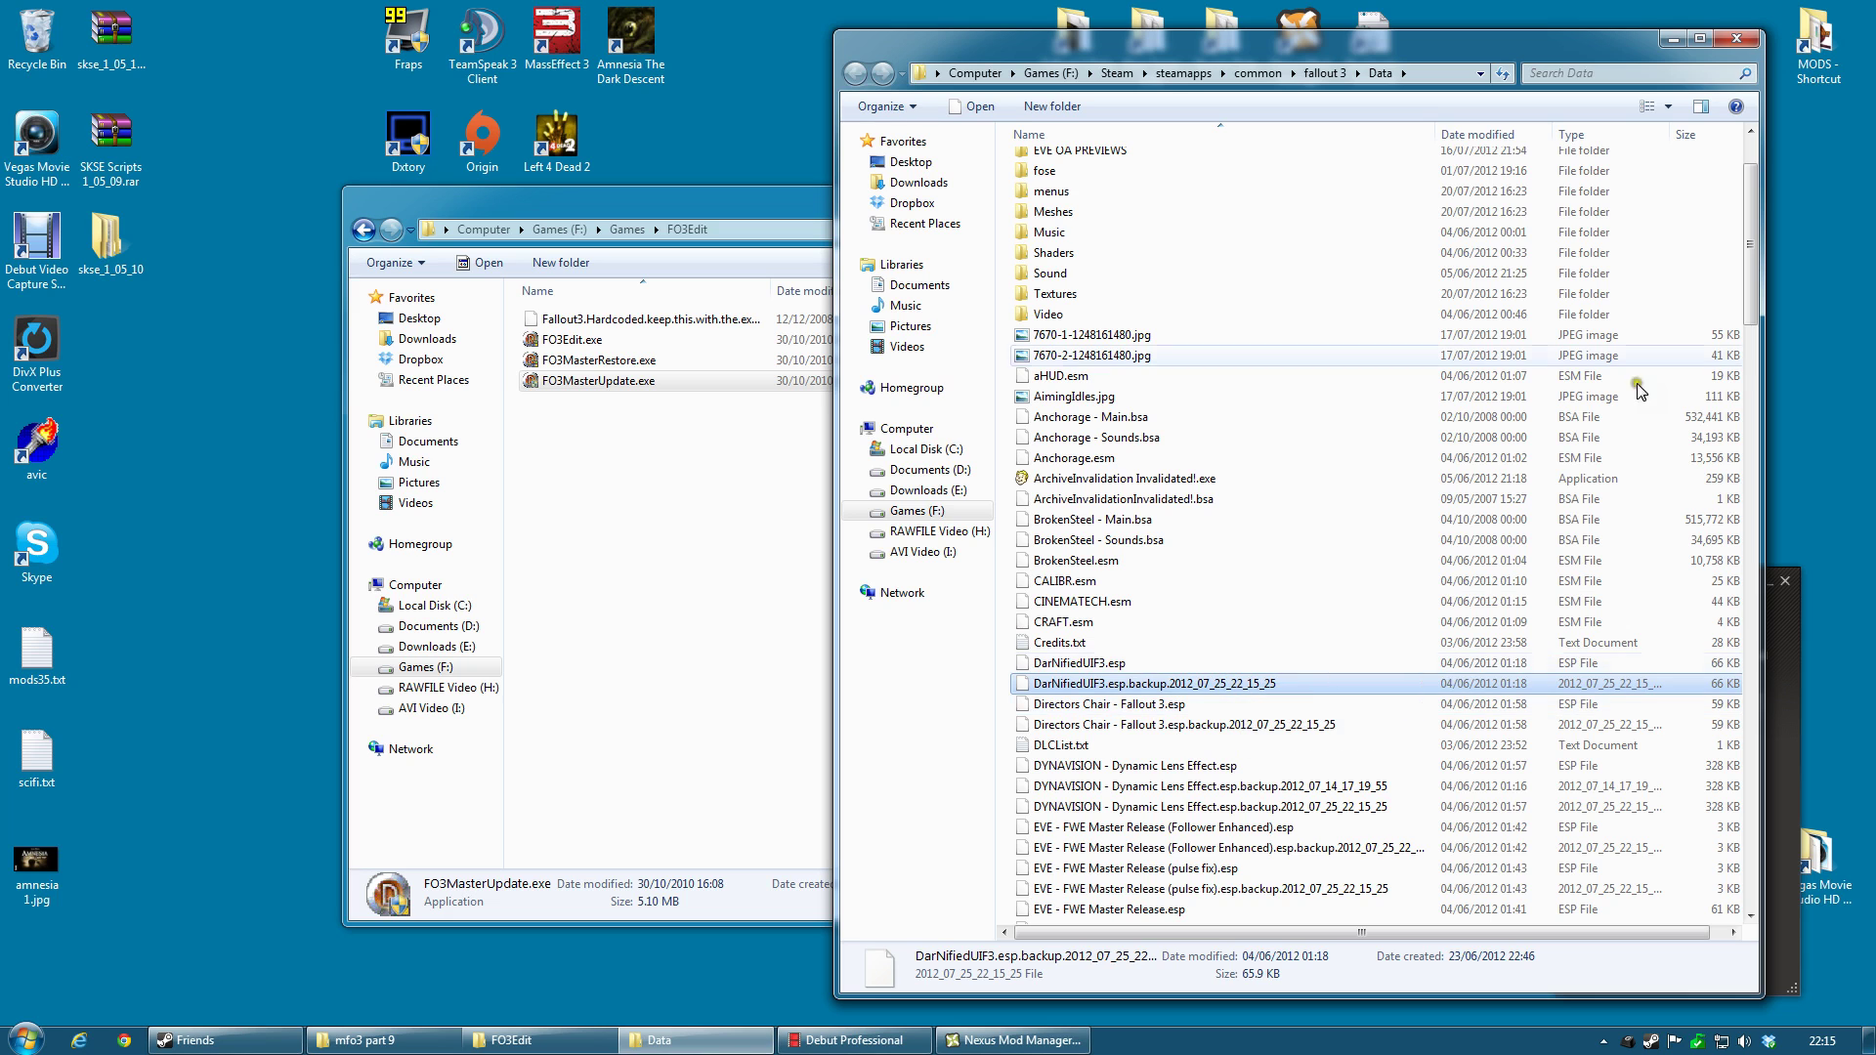
click(1671, 41)
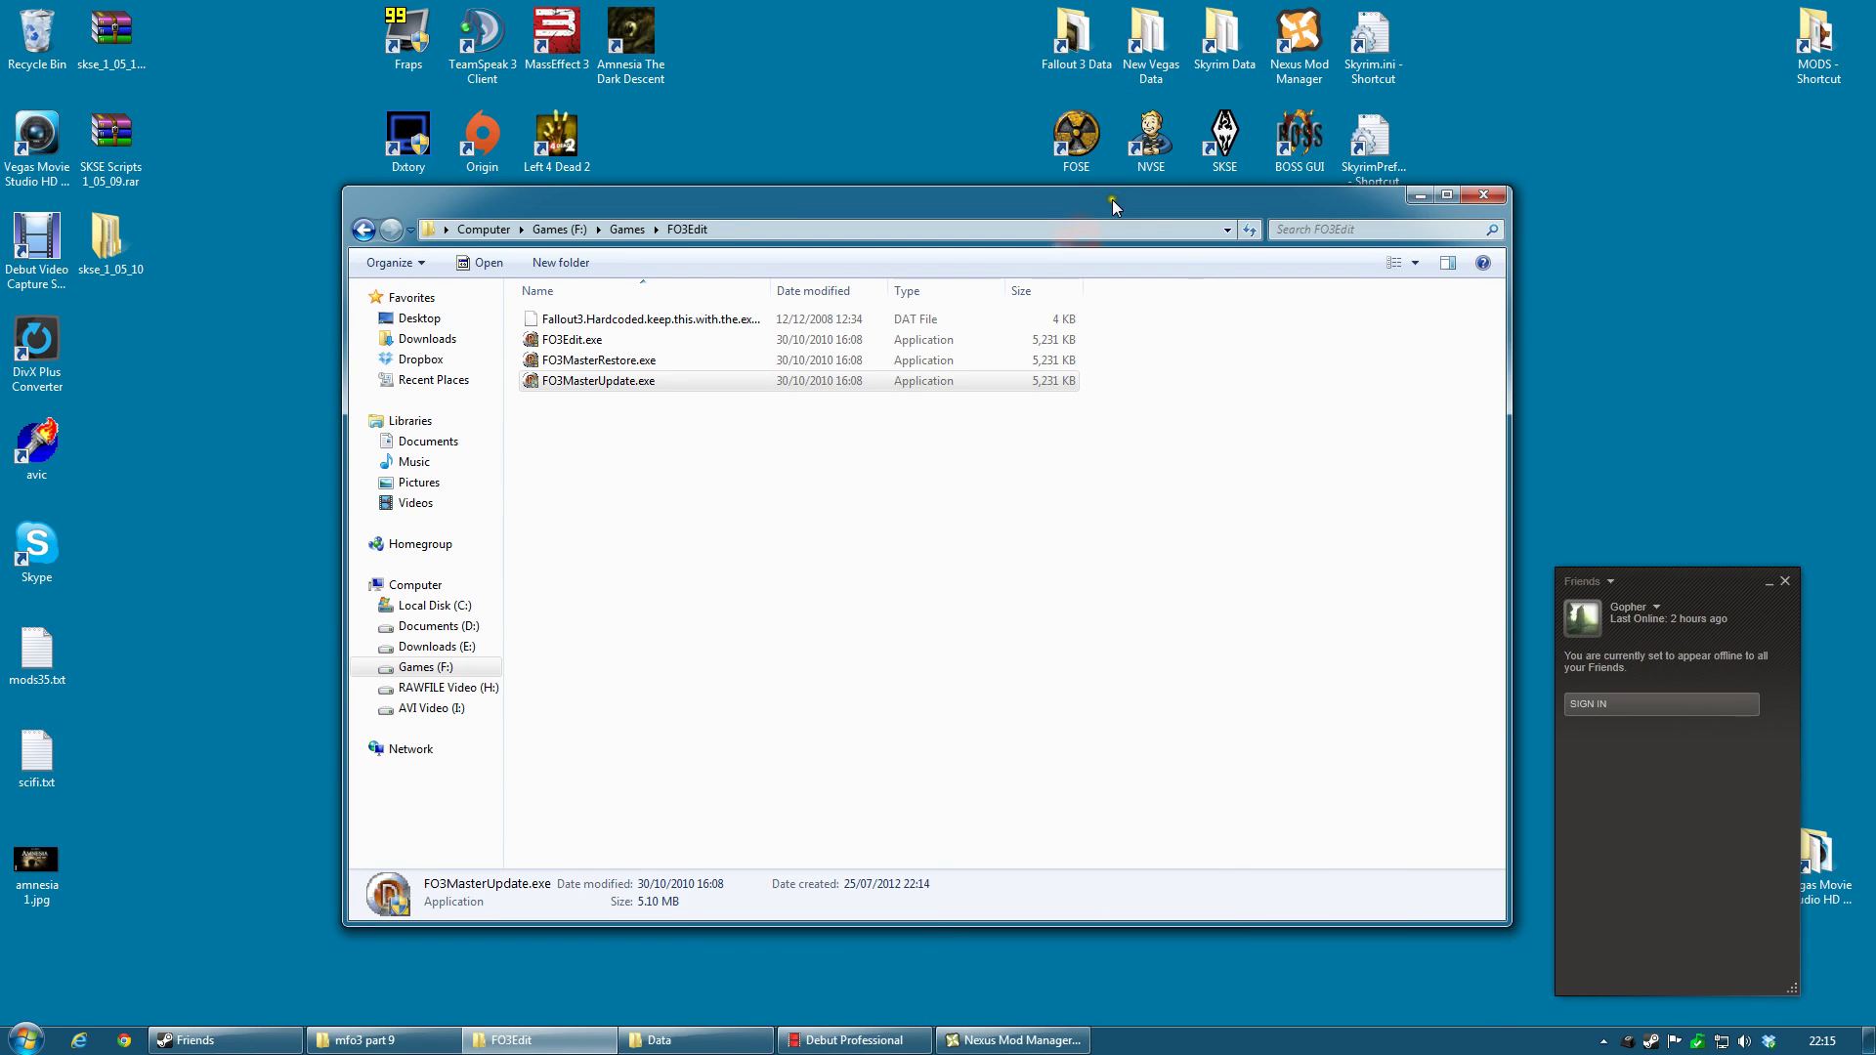
Launch FO3Edit from its desktop shortcut, load the preselected plugins and bring its window to the front
drag(1117, 201, 1065, 370)
double_click(1074, 341)
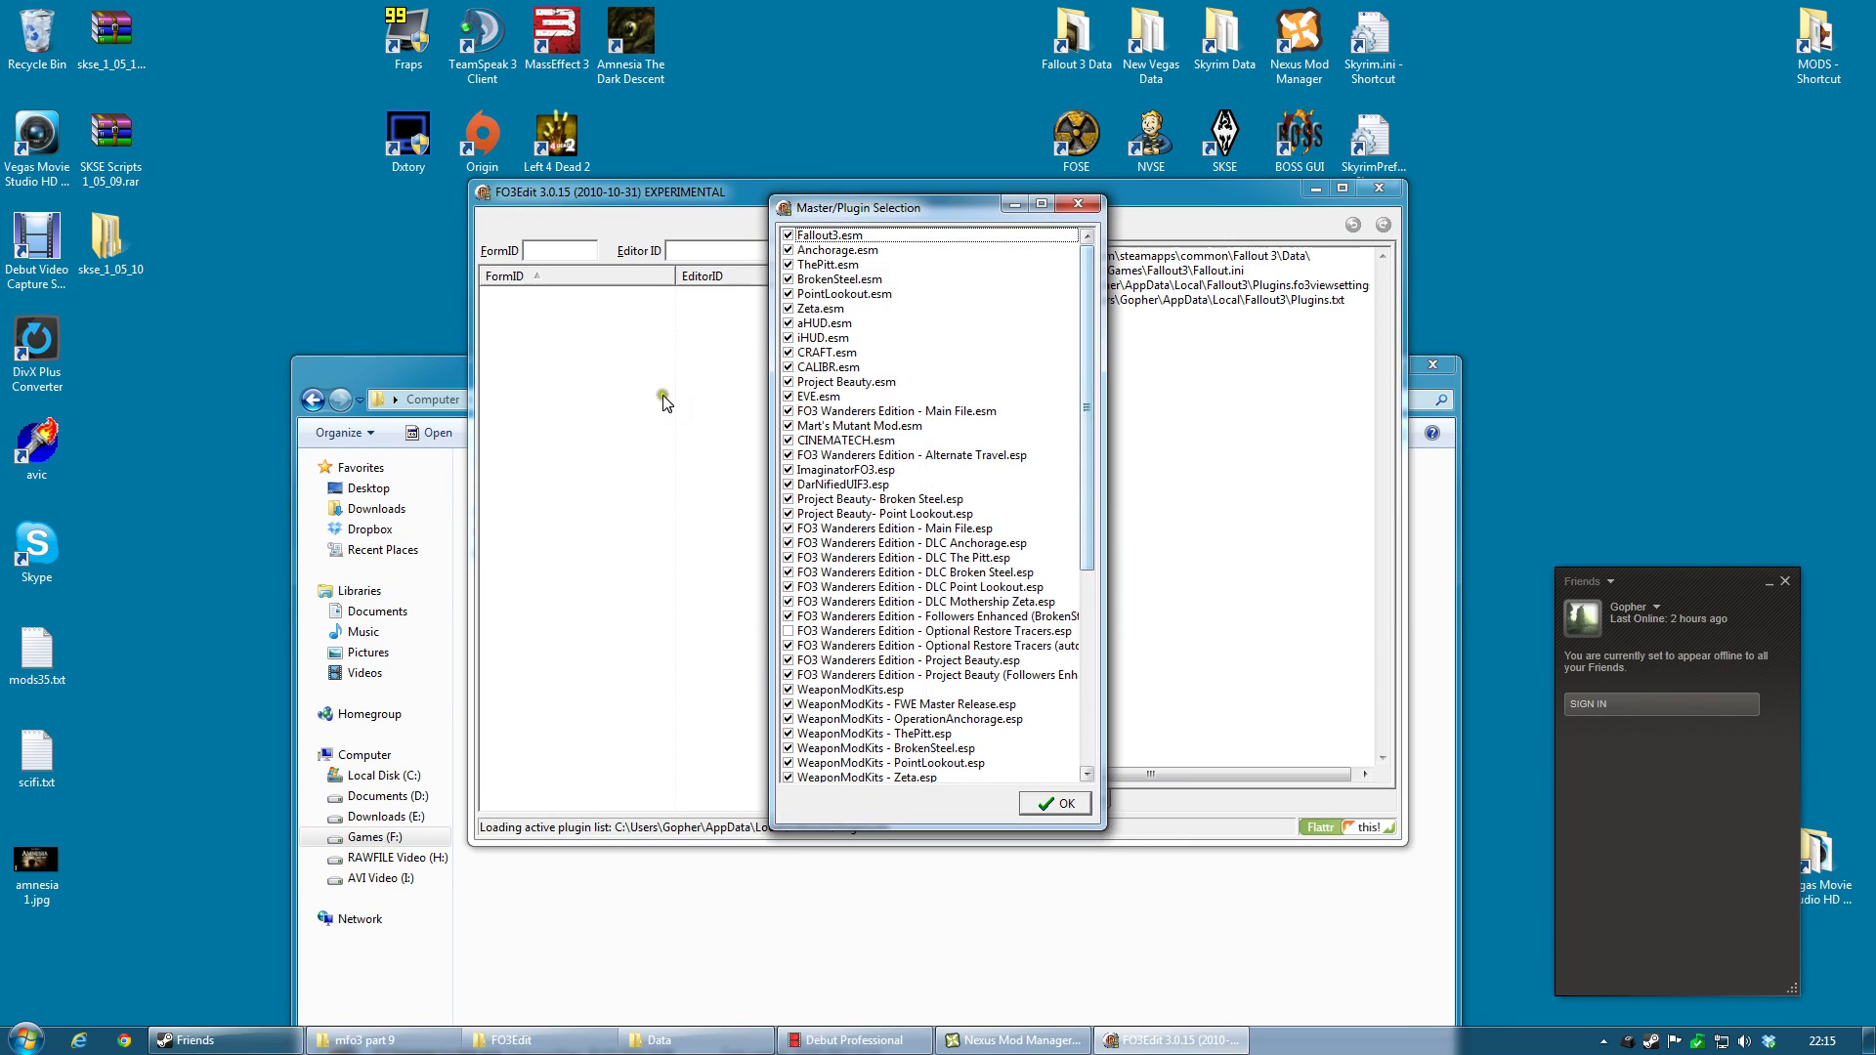
click(1031, 803)
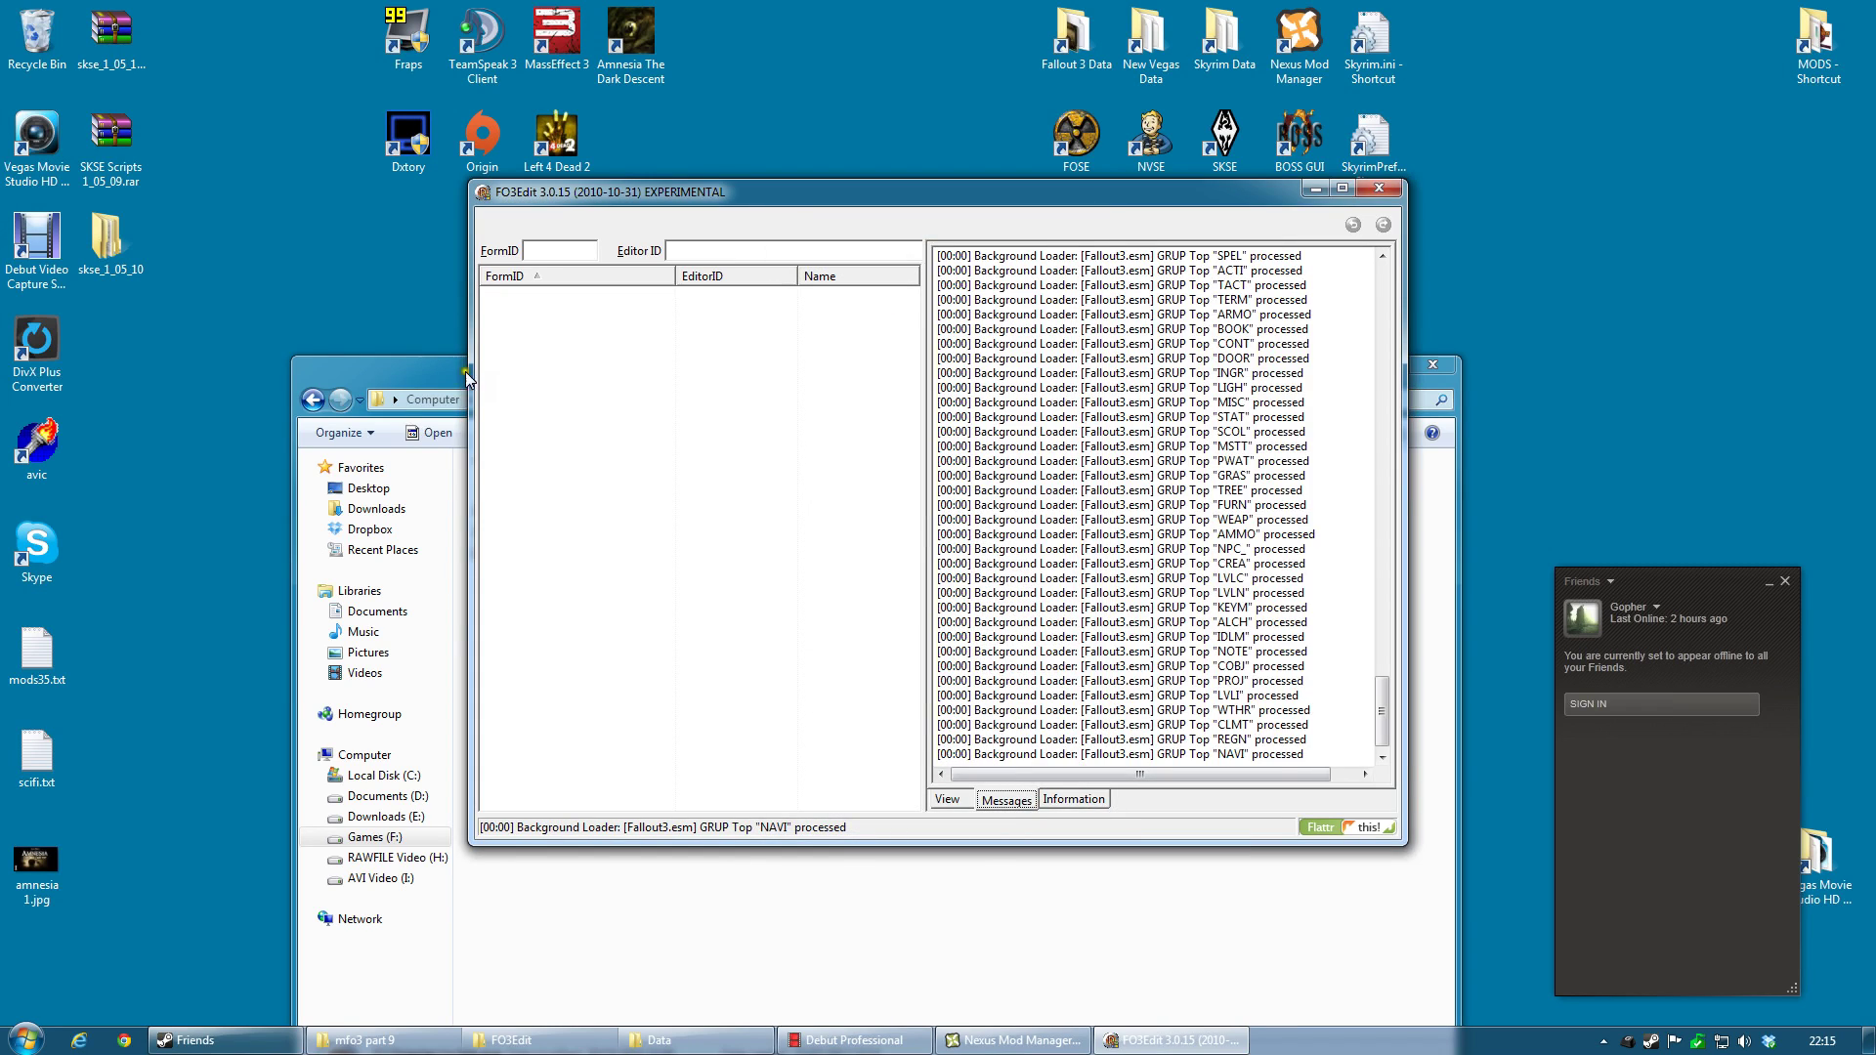
drag(420, 365, 344, 200)
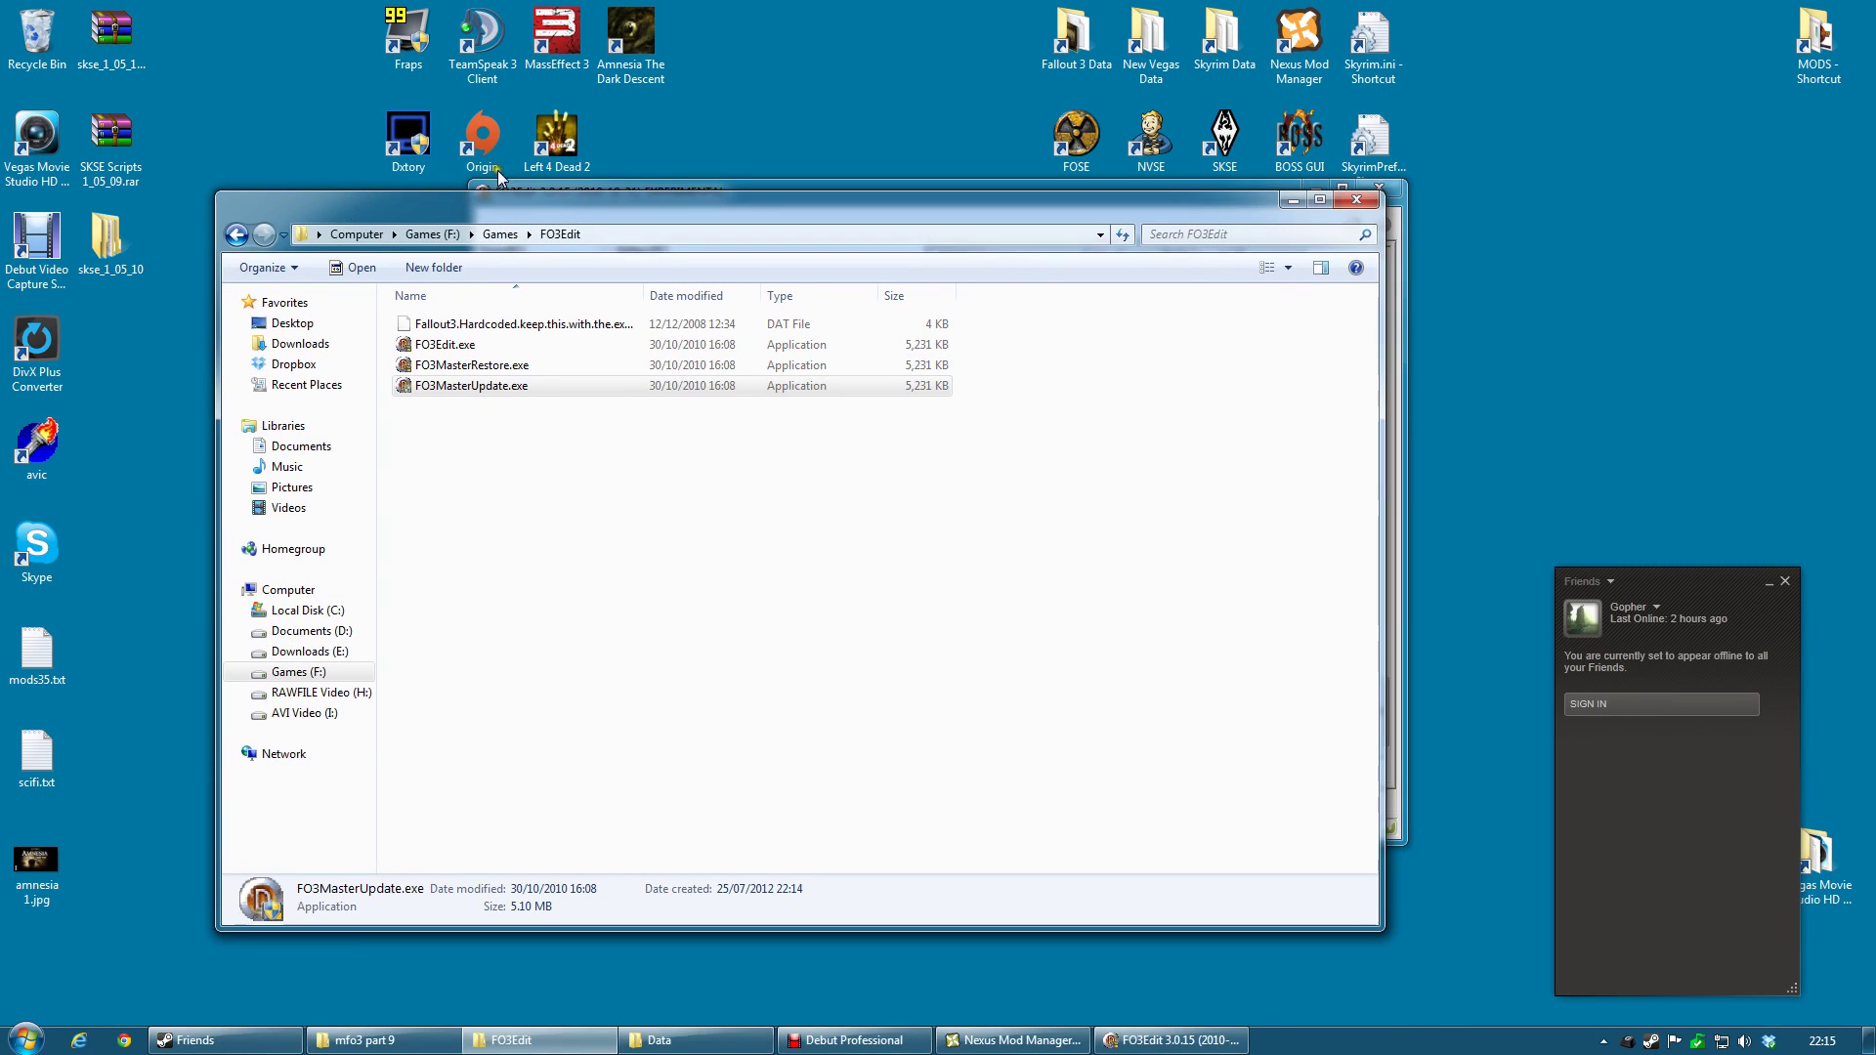
click(1154, 1030)
drag(855, 201, 729, 71)
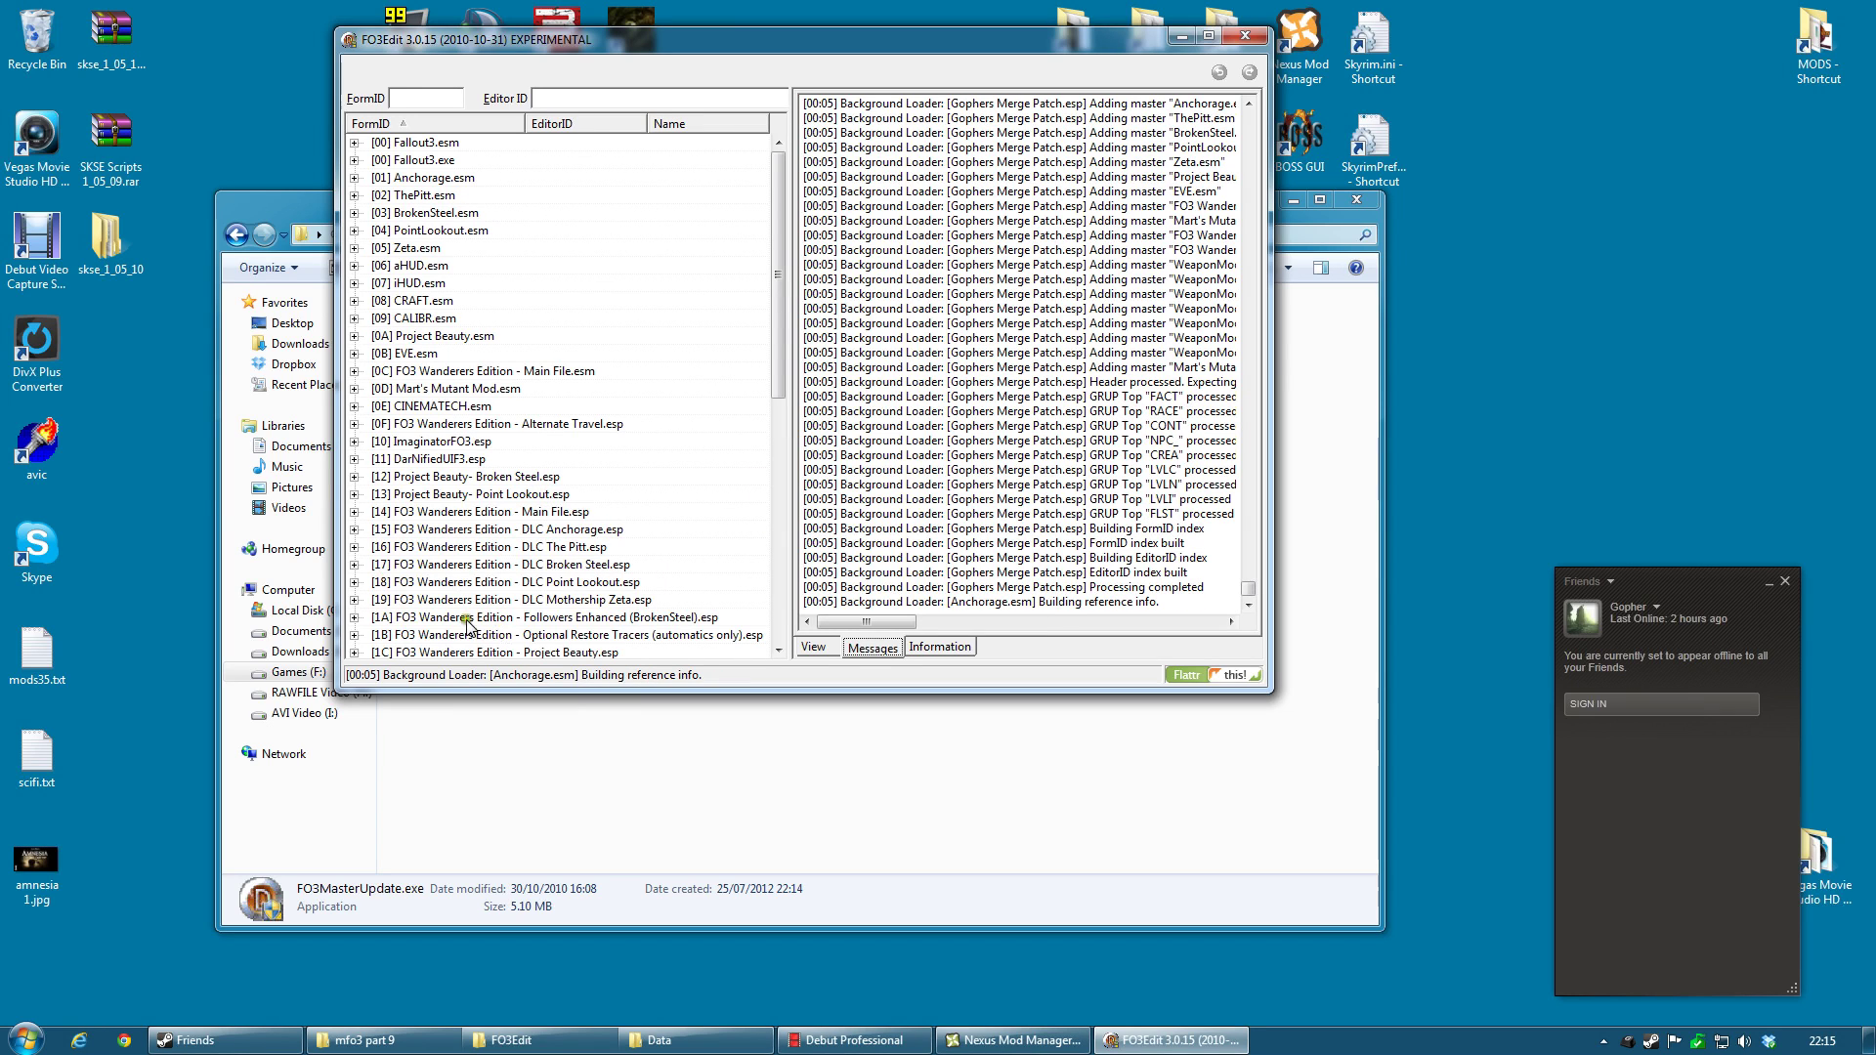
Check the record flags in the file headers of Mart's Mutant Mod.esp and WeaponModKits - Zeta.esp
scroll(730, 600, down, 10)
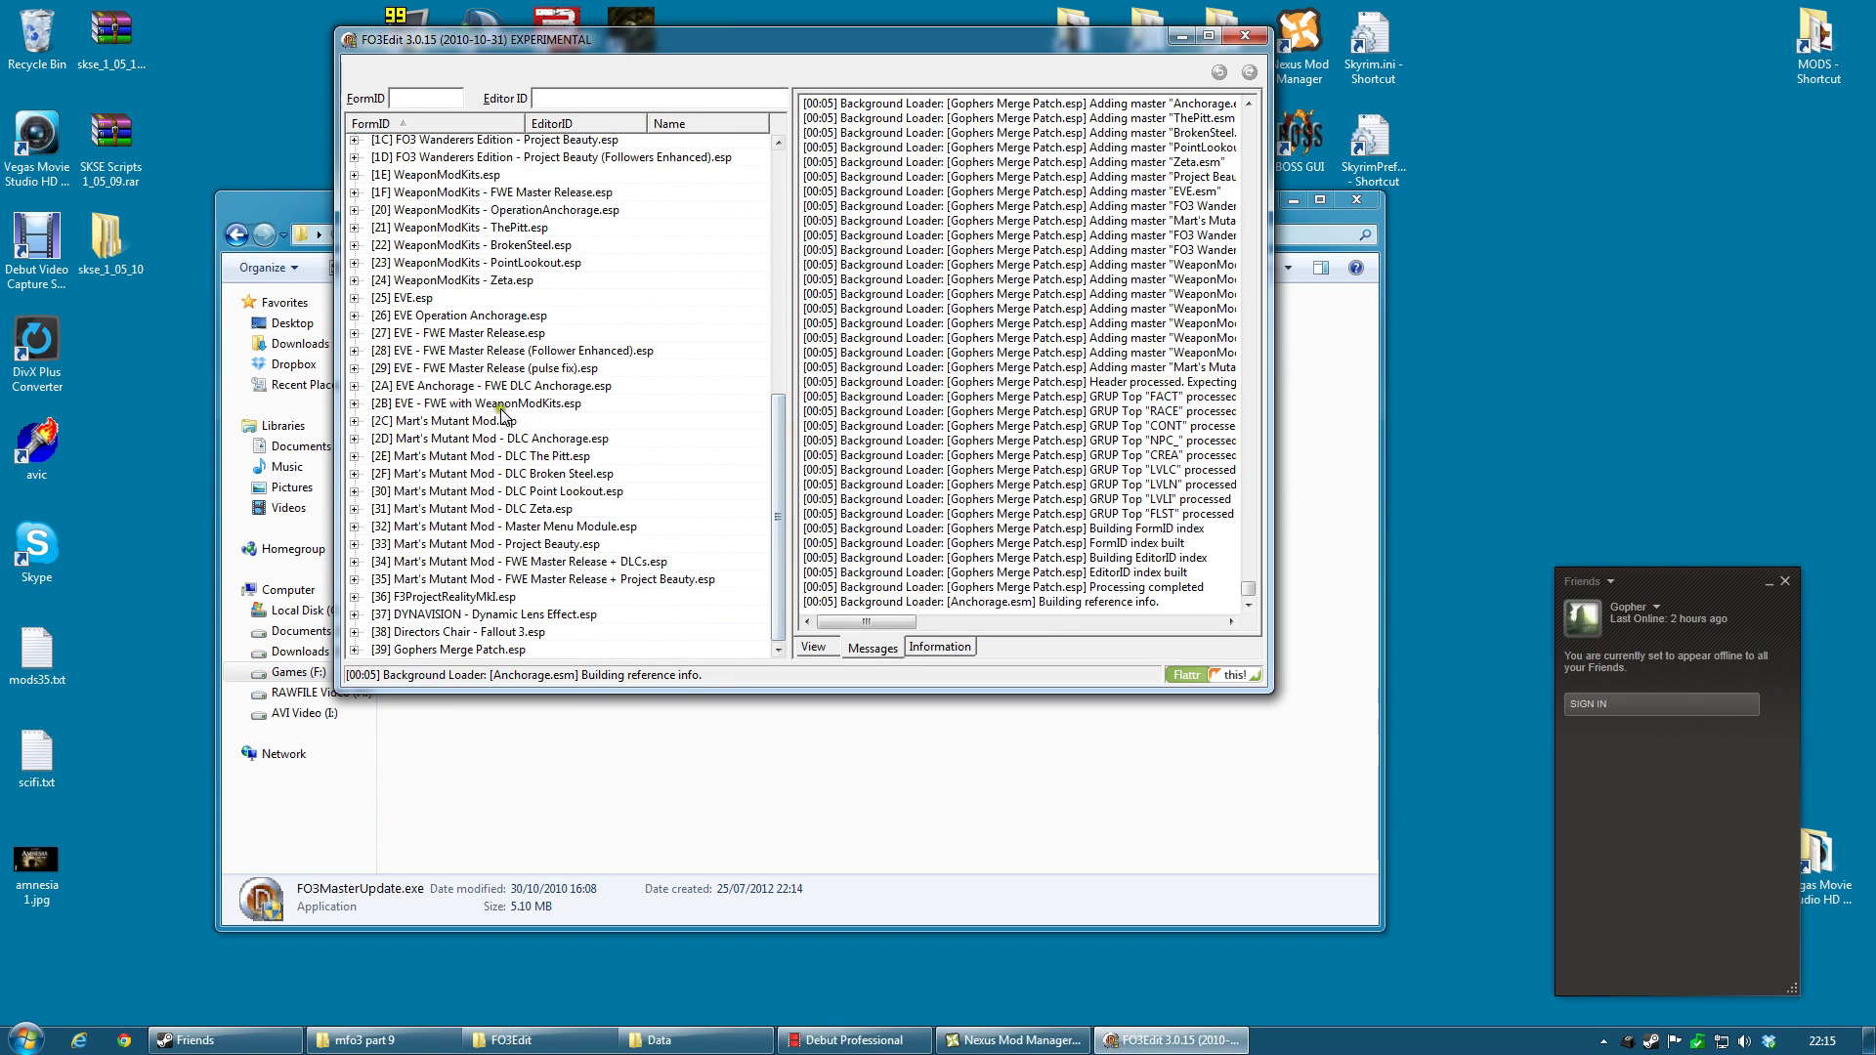
click(383, 423)
click(354, 421)
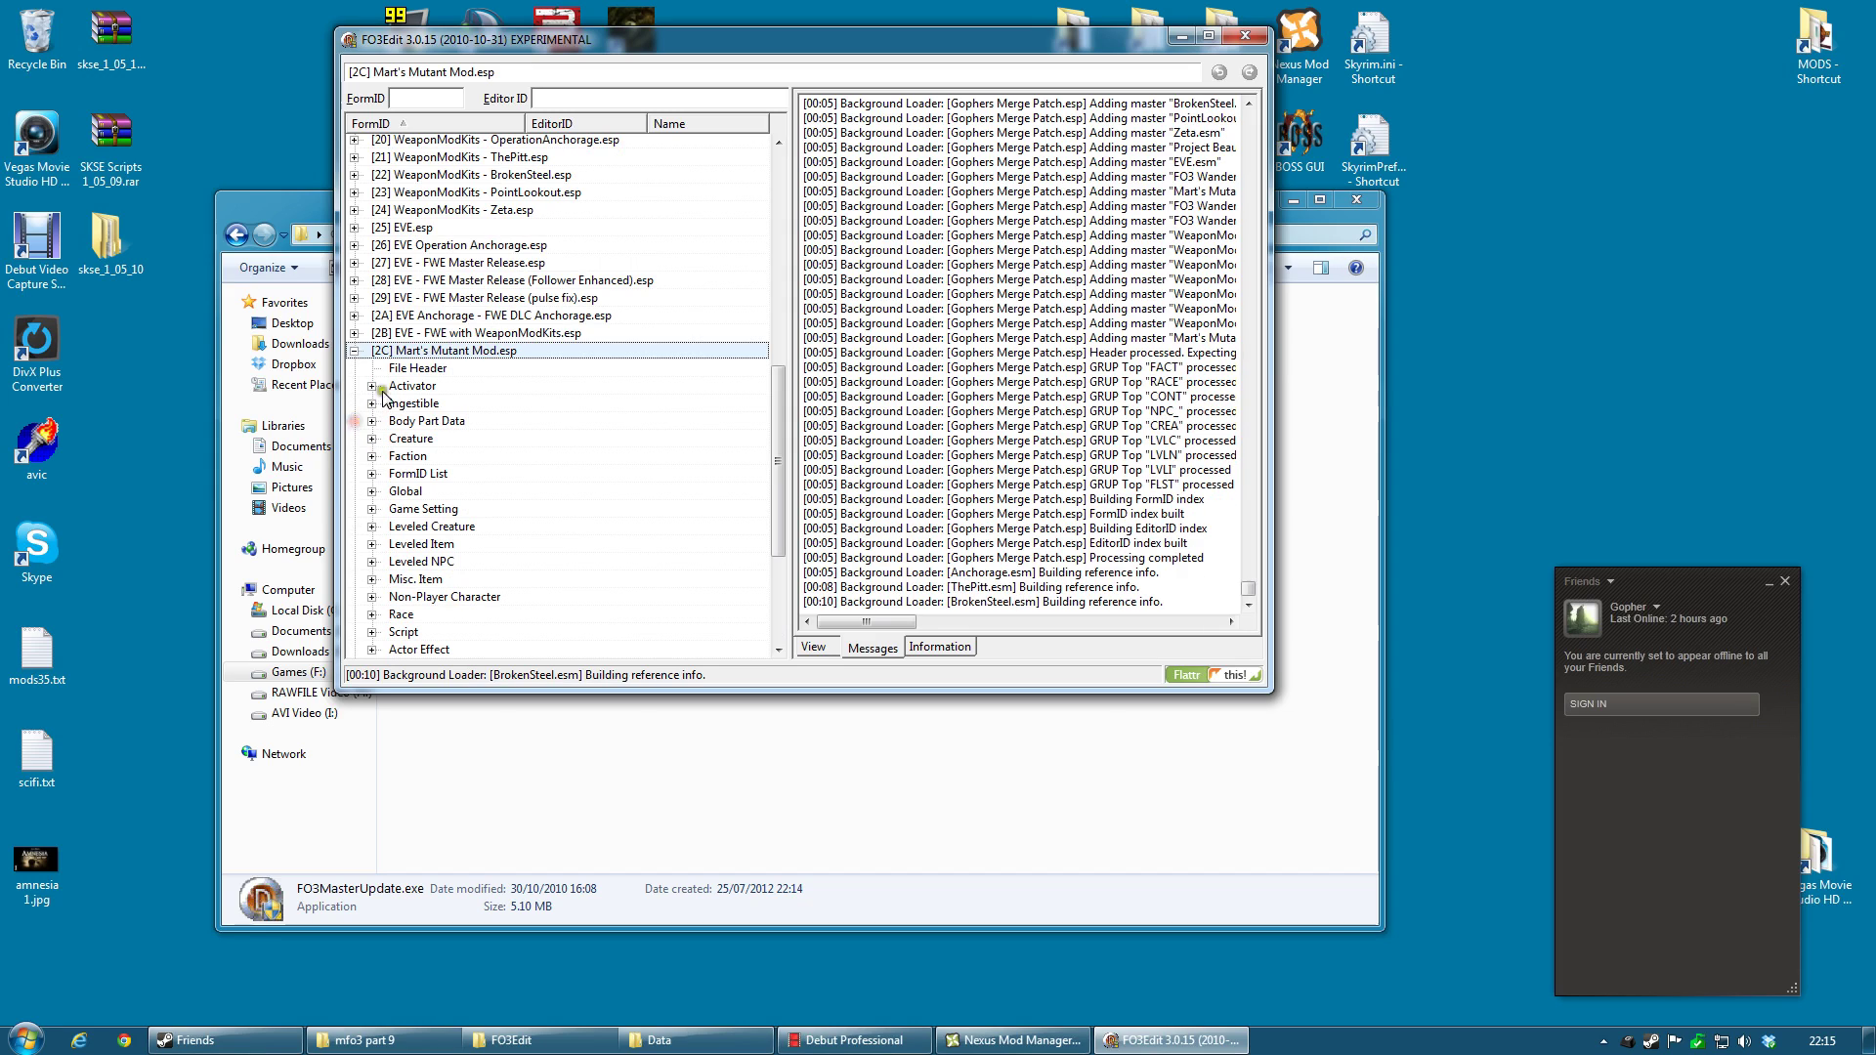
click(418, 368)
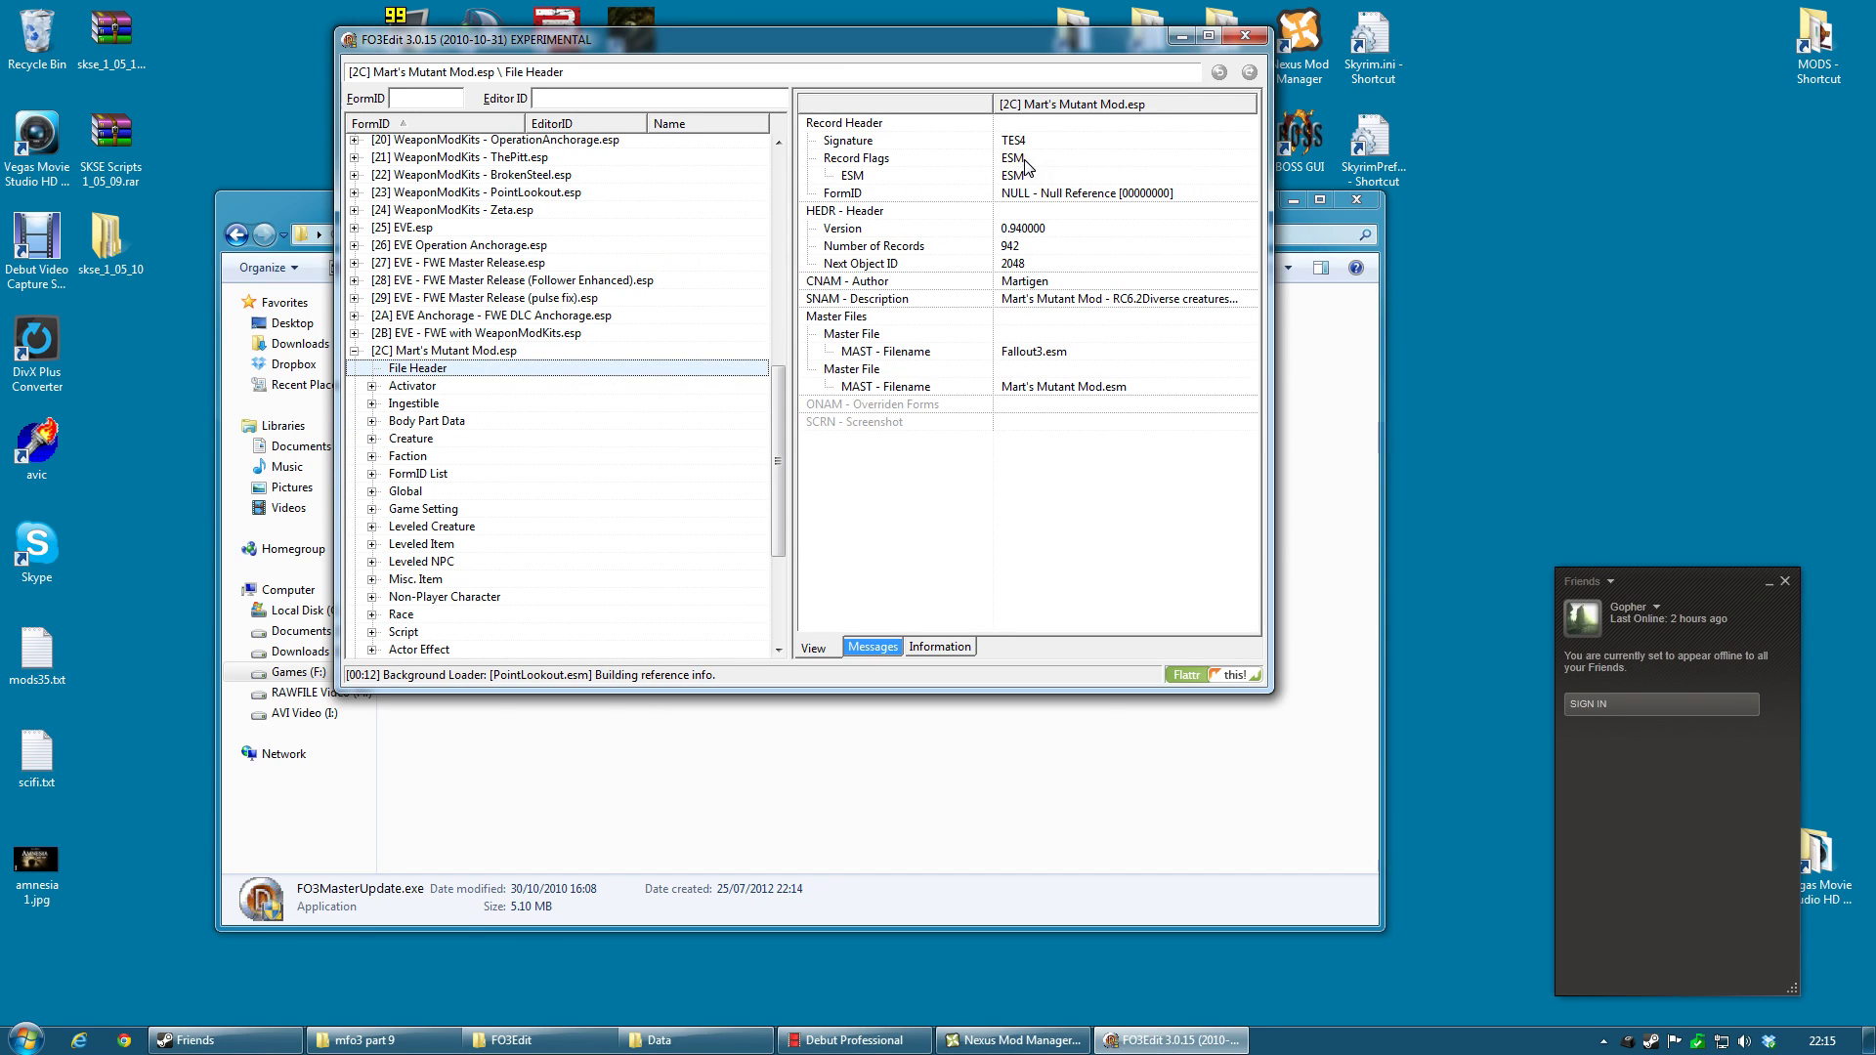
click(467, 211)
click(356, 213)
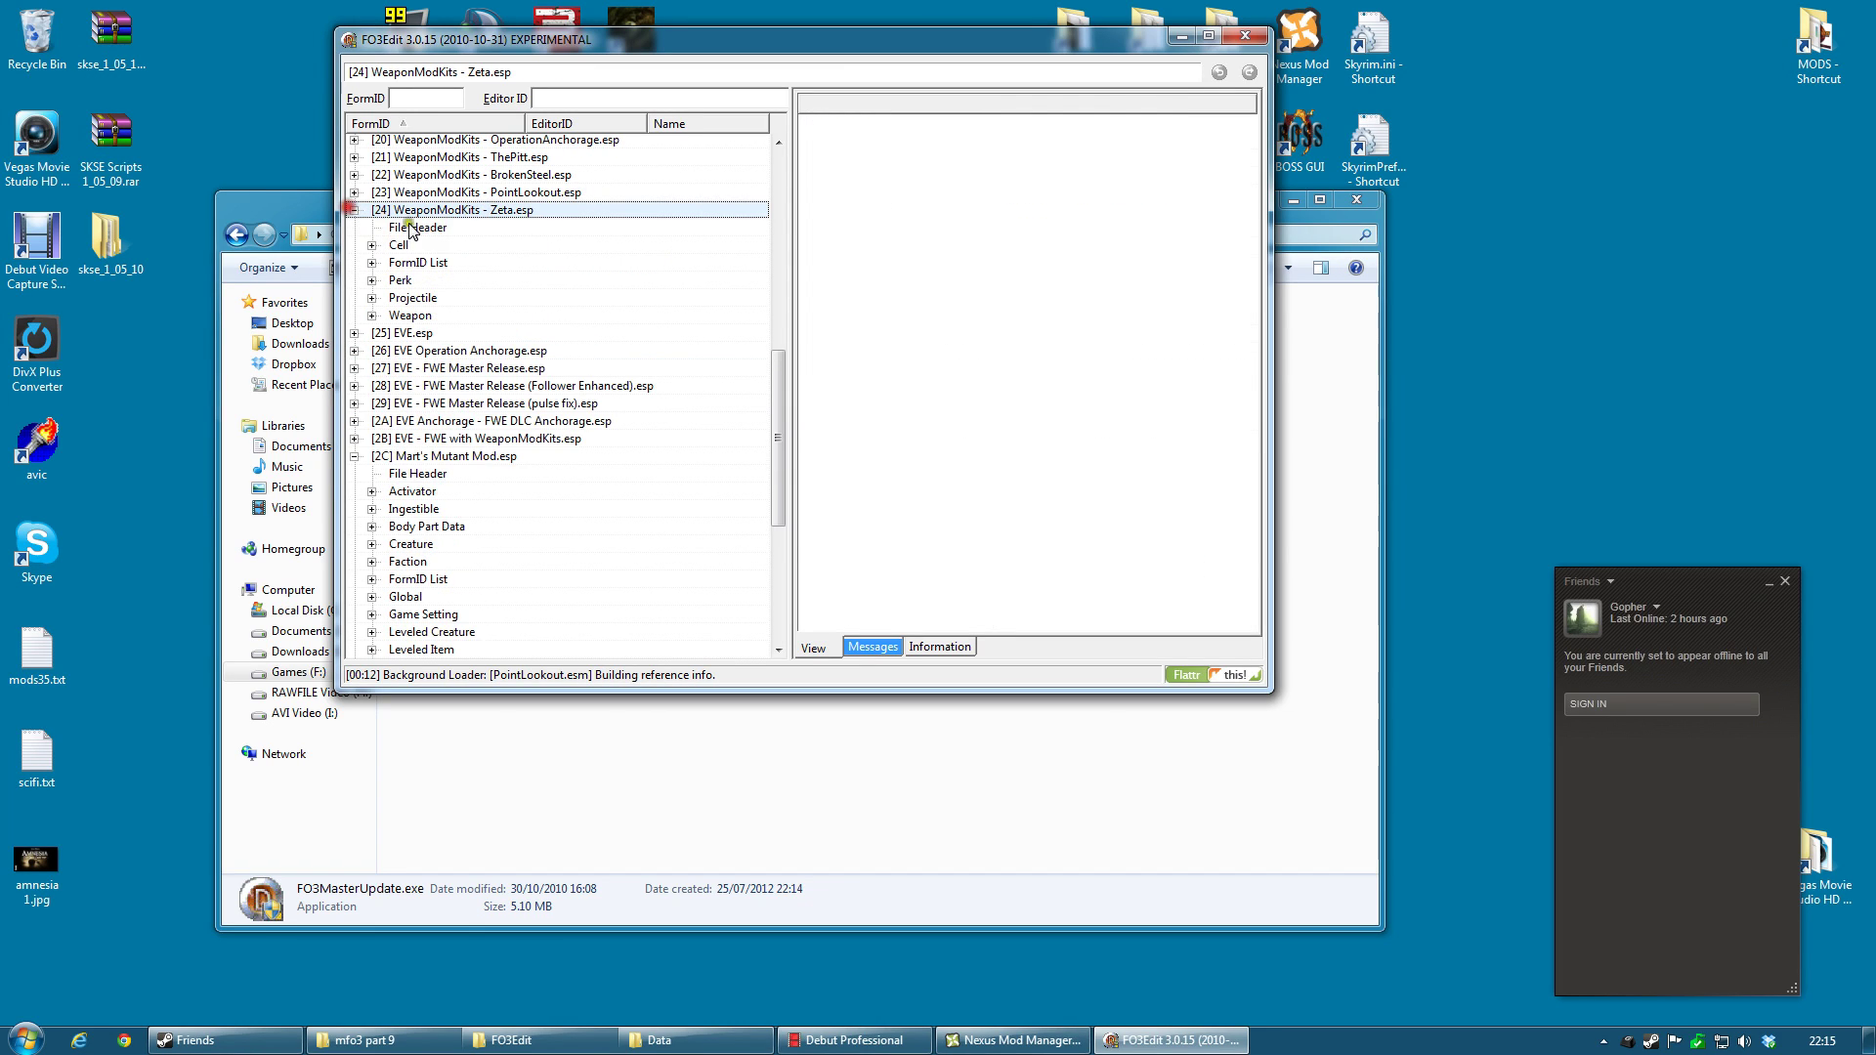
click(418, 227)
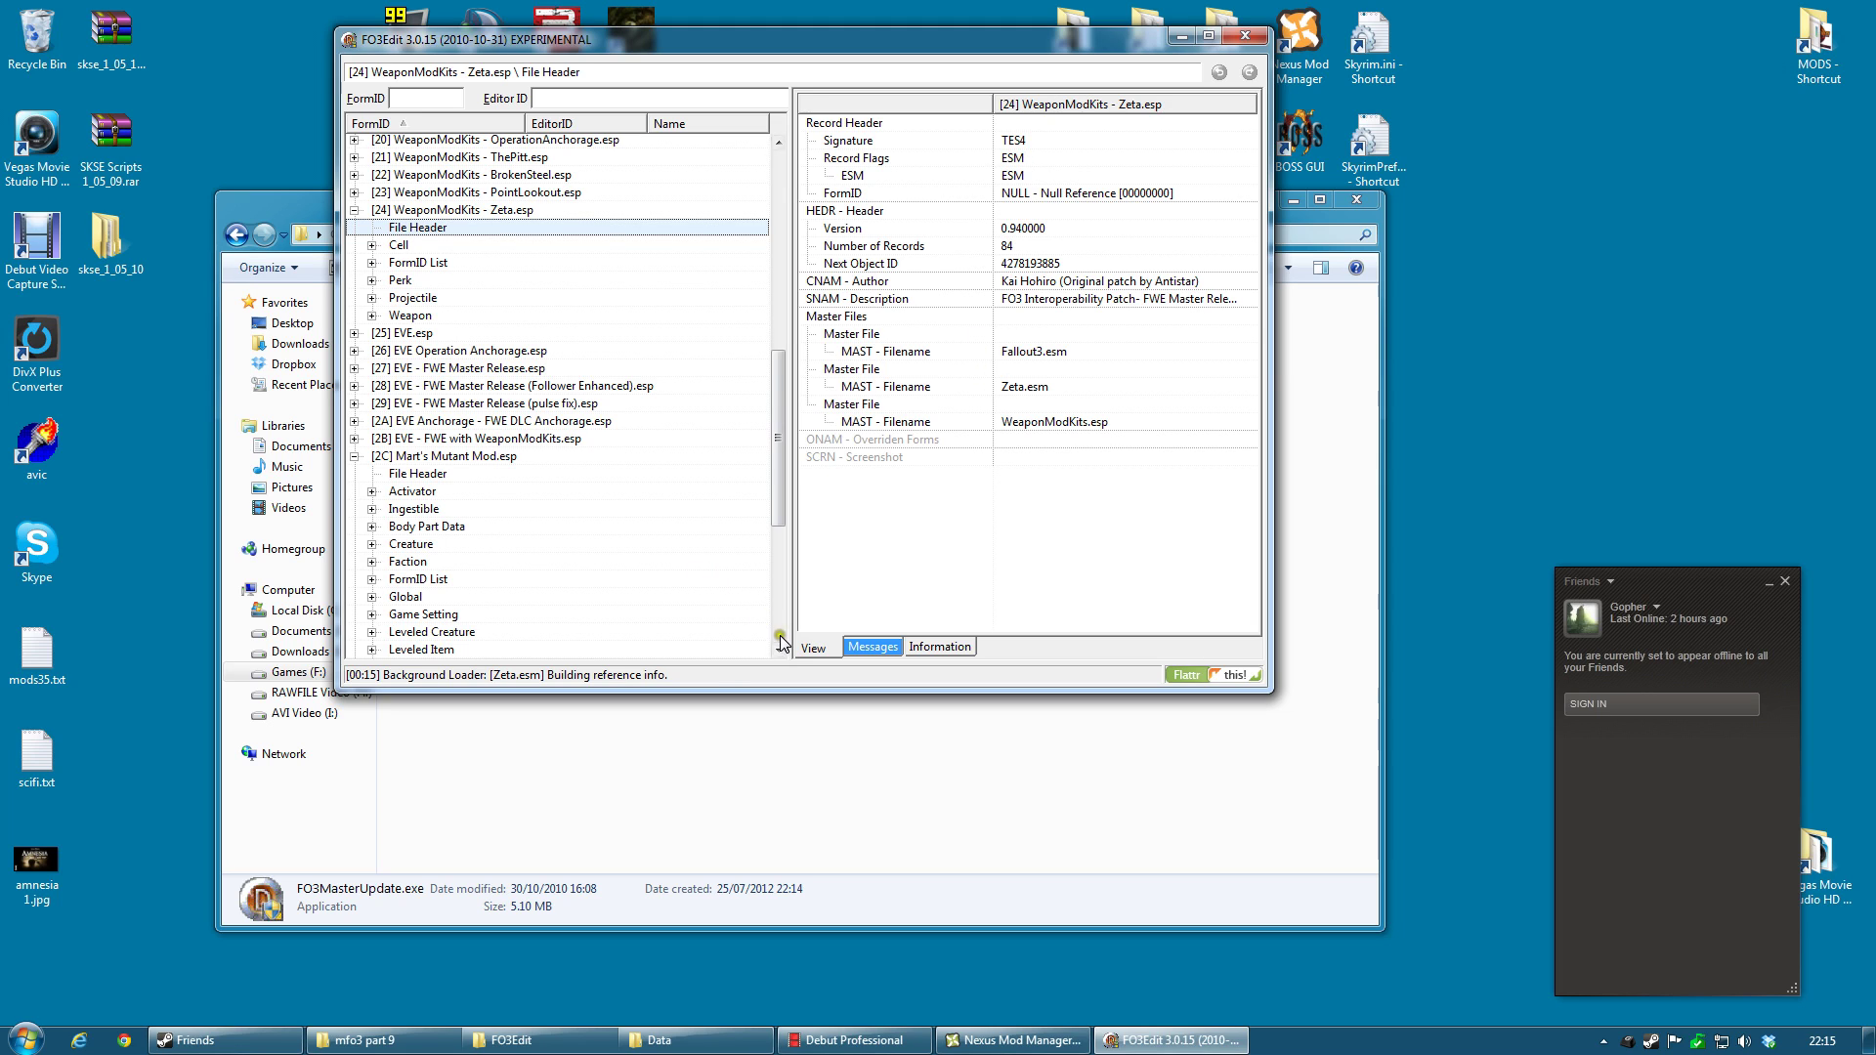
Check the record flags in the file header of Gophers Merge Patch.esp, and close FO3Edit
click(779, 636)
click(444, 653)
click(352, 653)
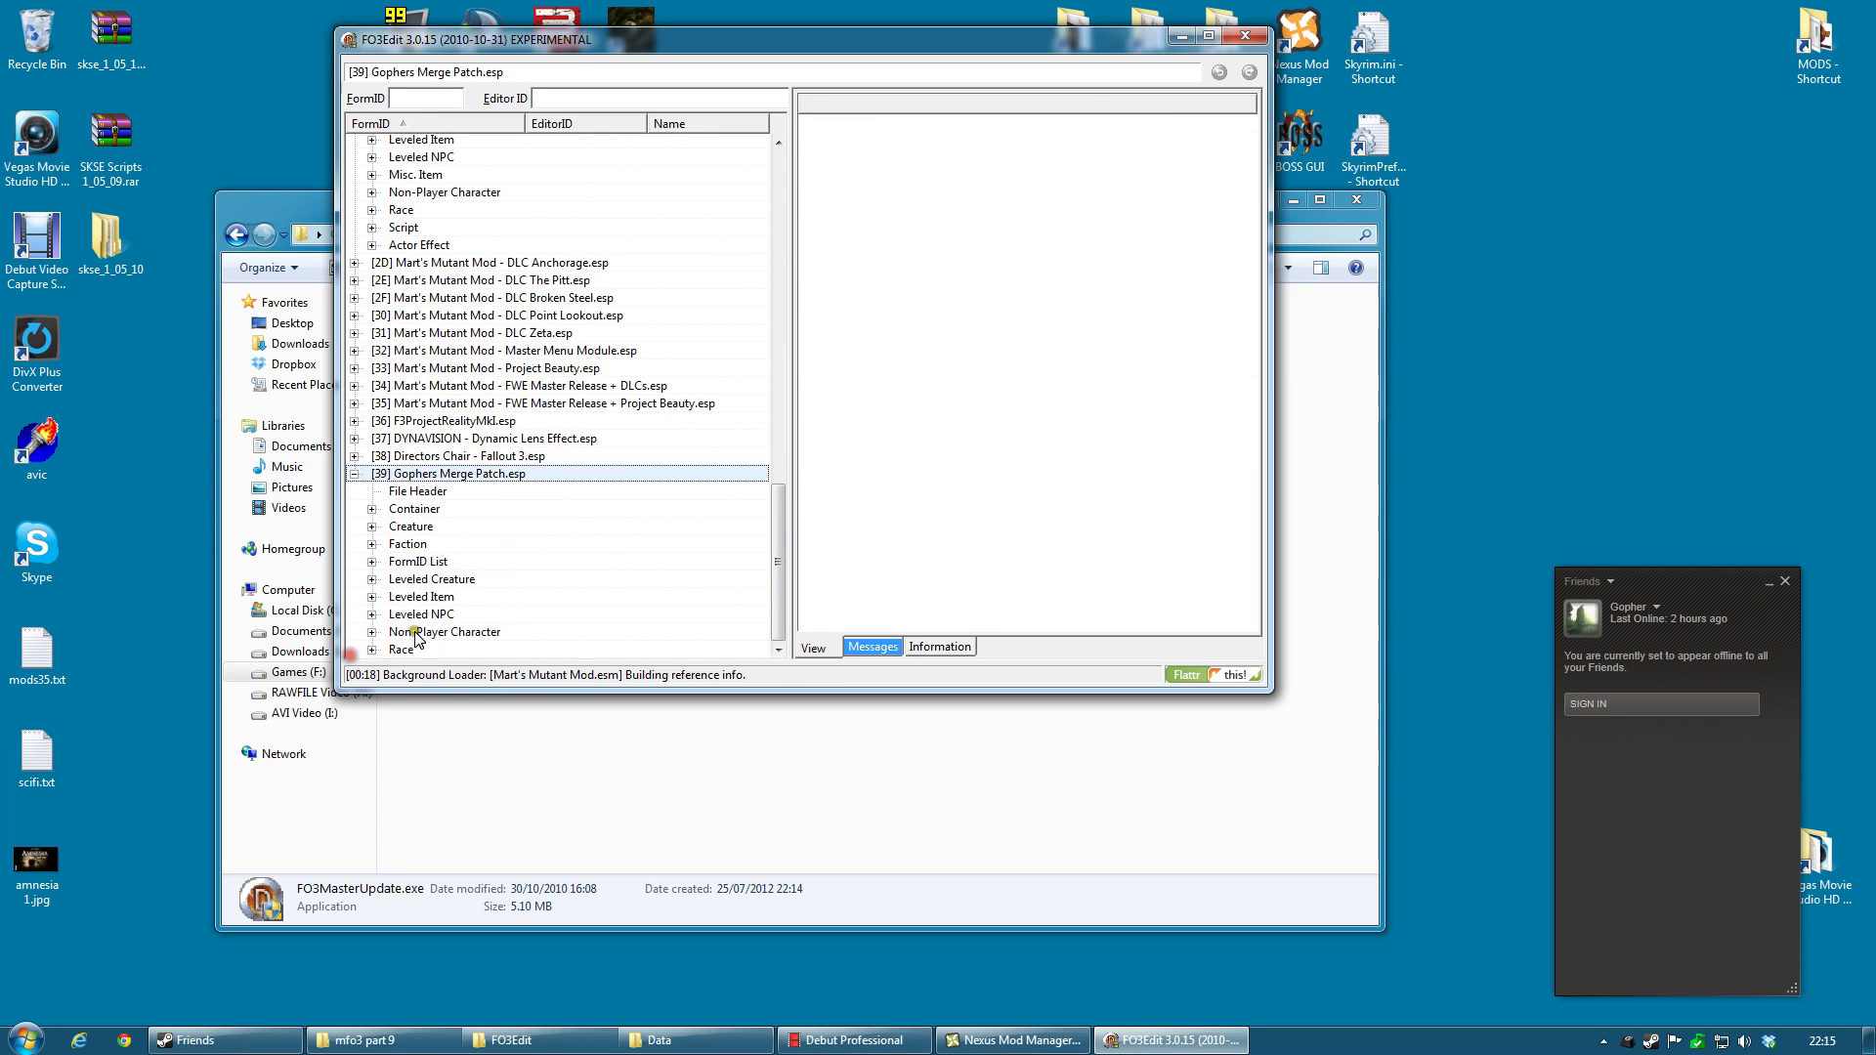
click(418, 492)
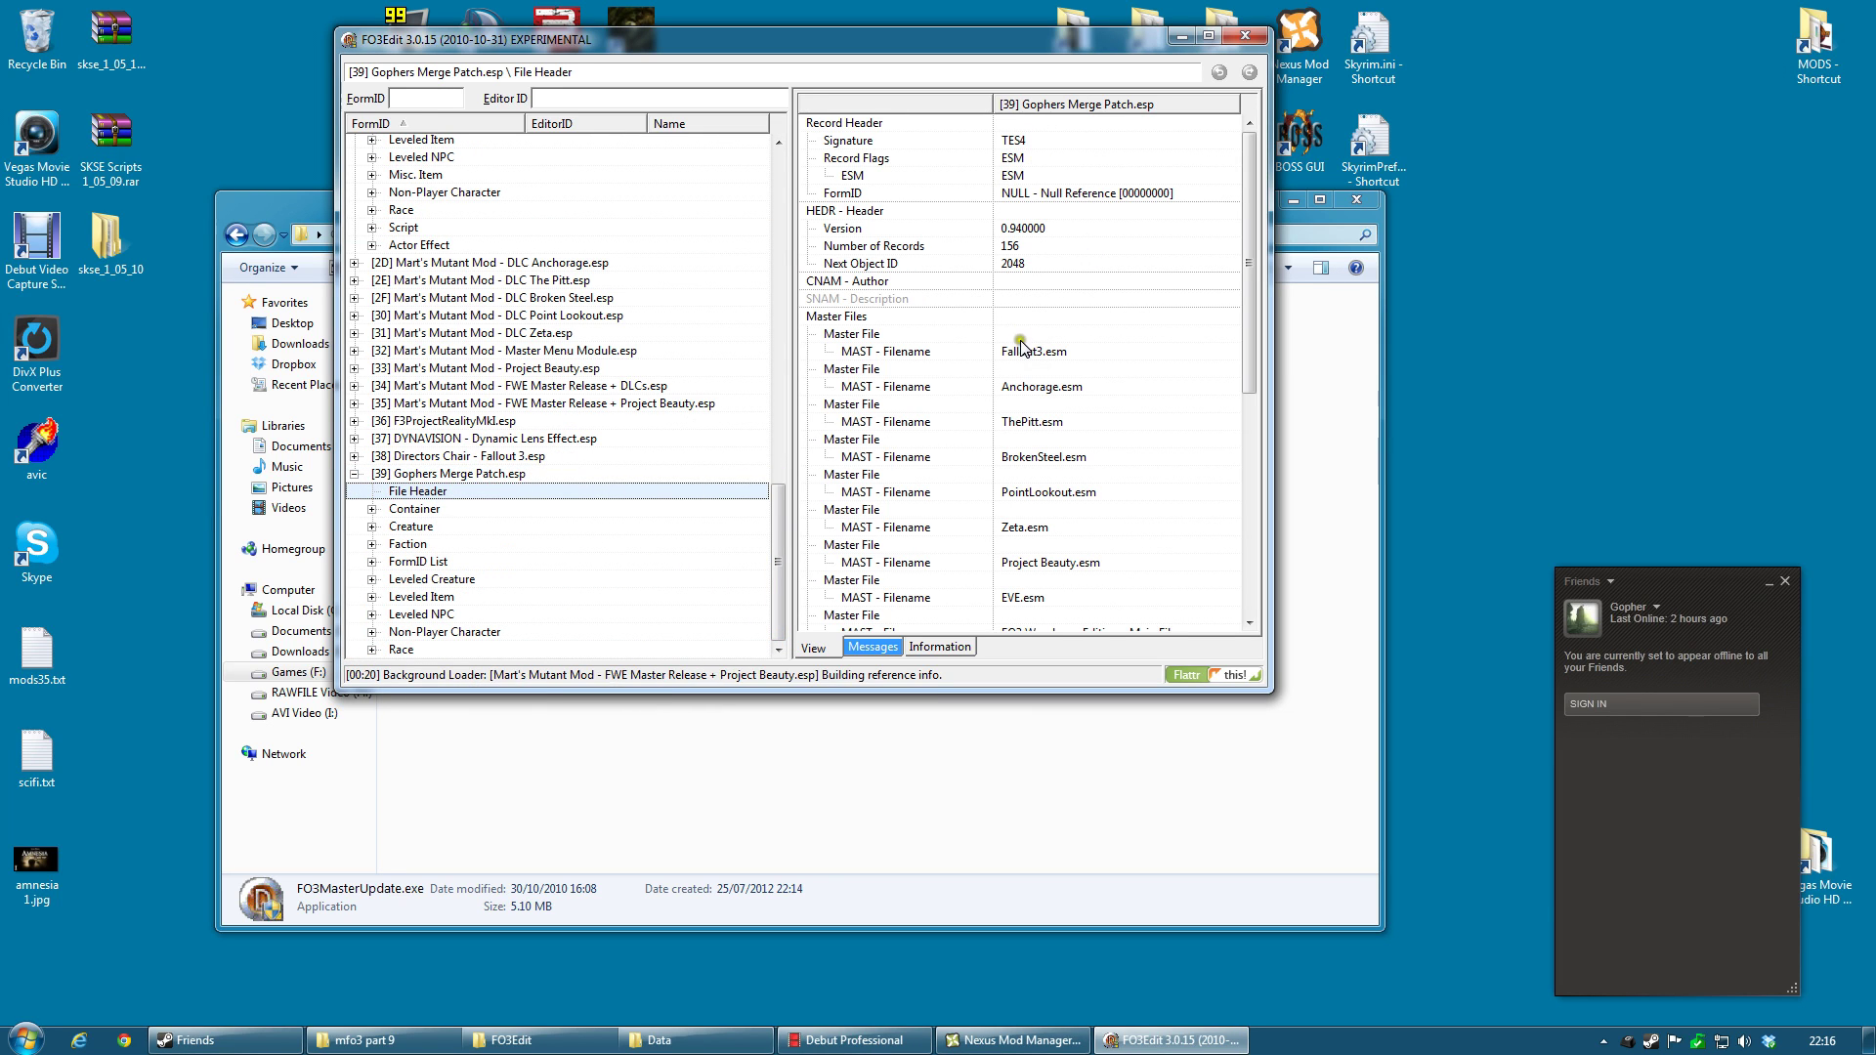
click(1244, 36)
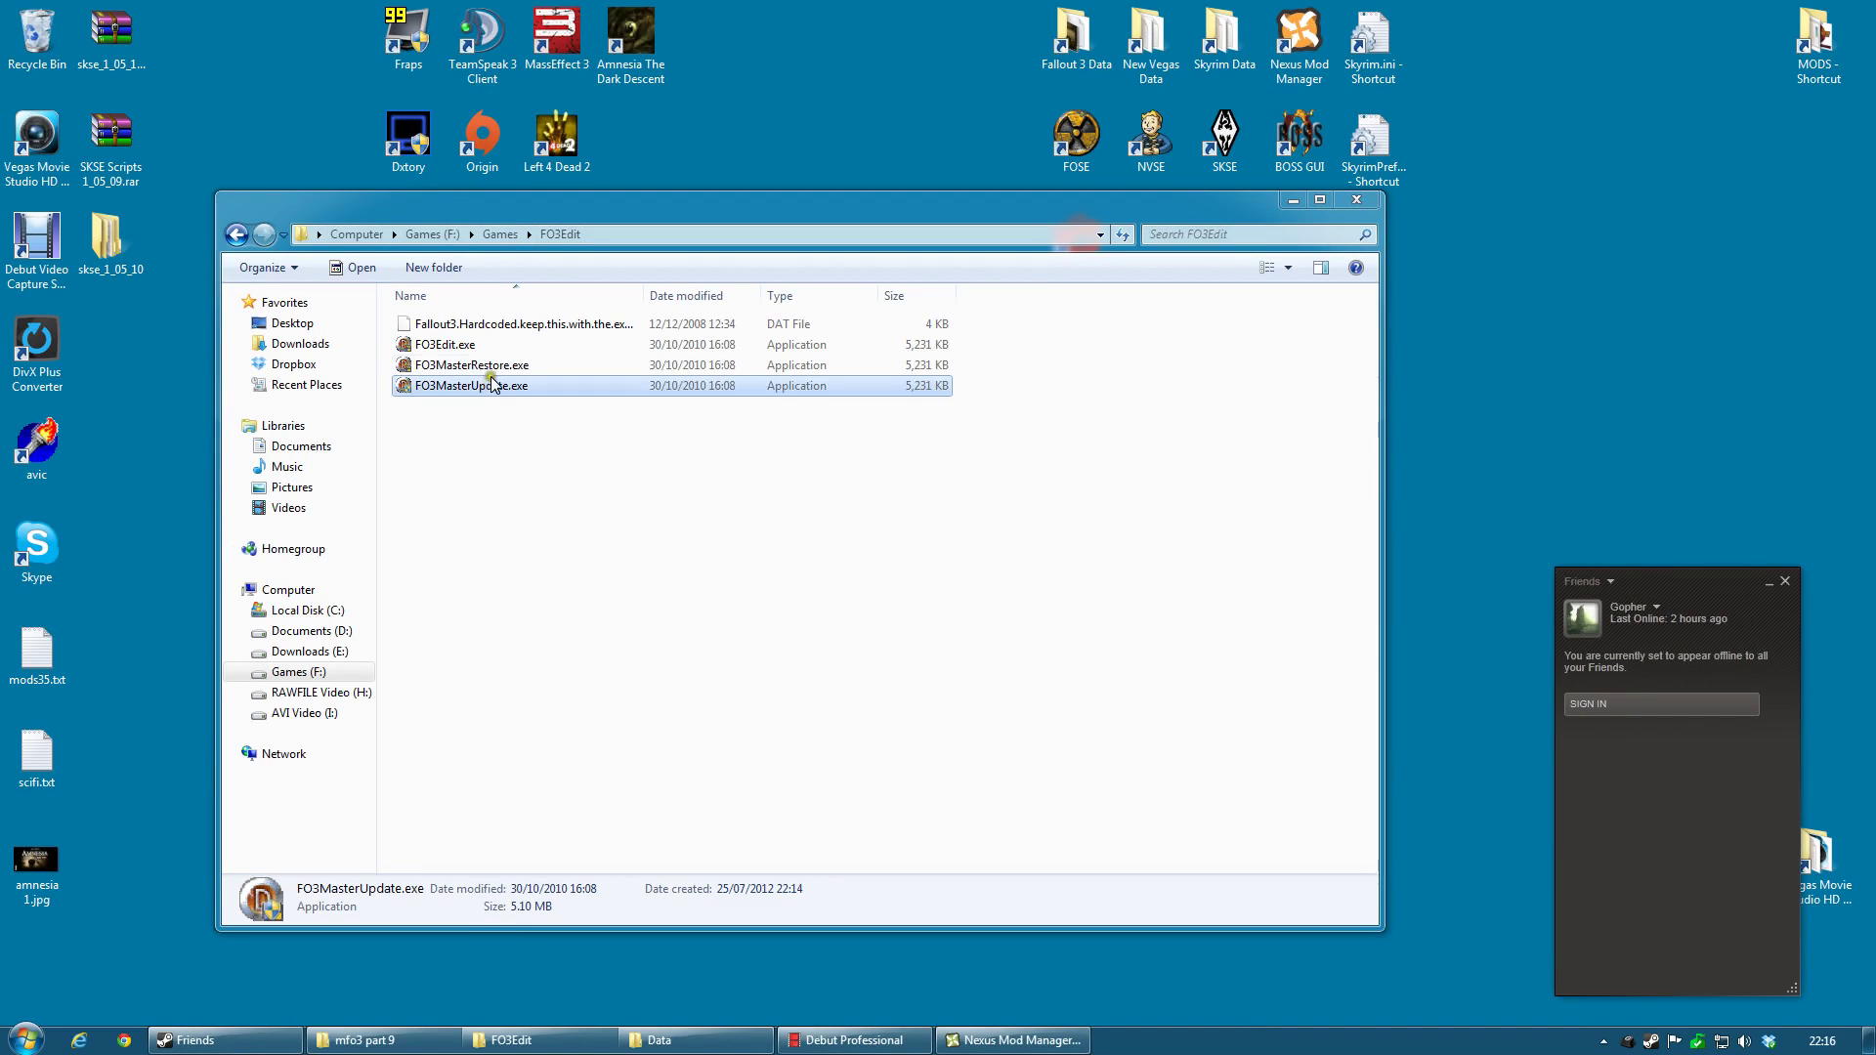
Run FO3MasterRestore.exe on the active mods and close it once it has finished
double_click(479, 365)
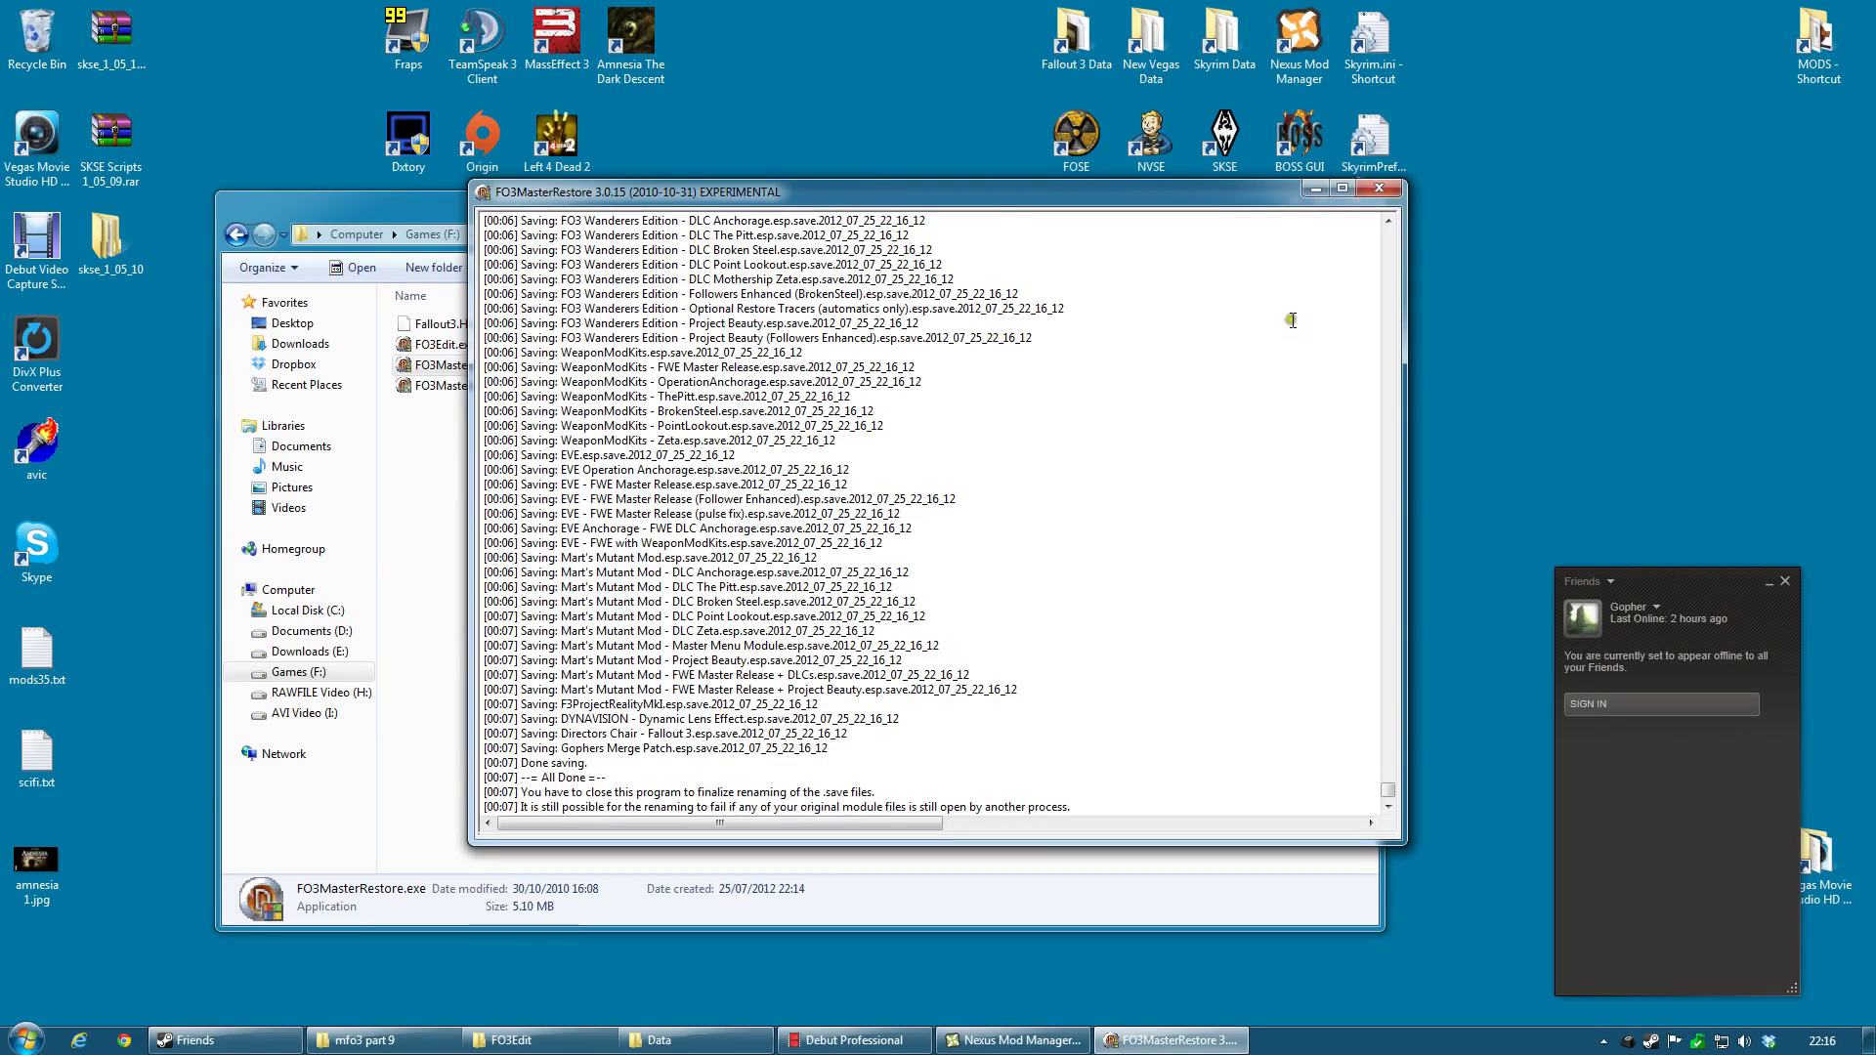
click(1378, 187)
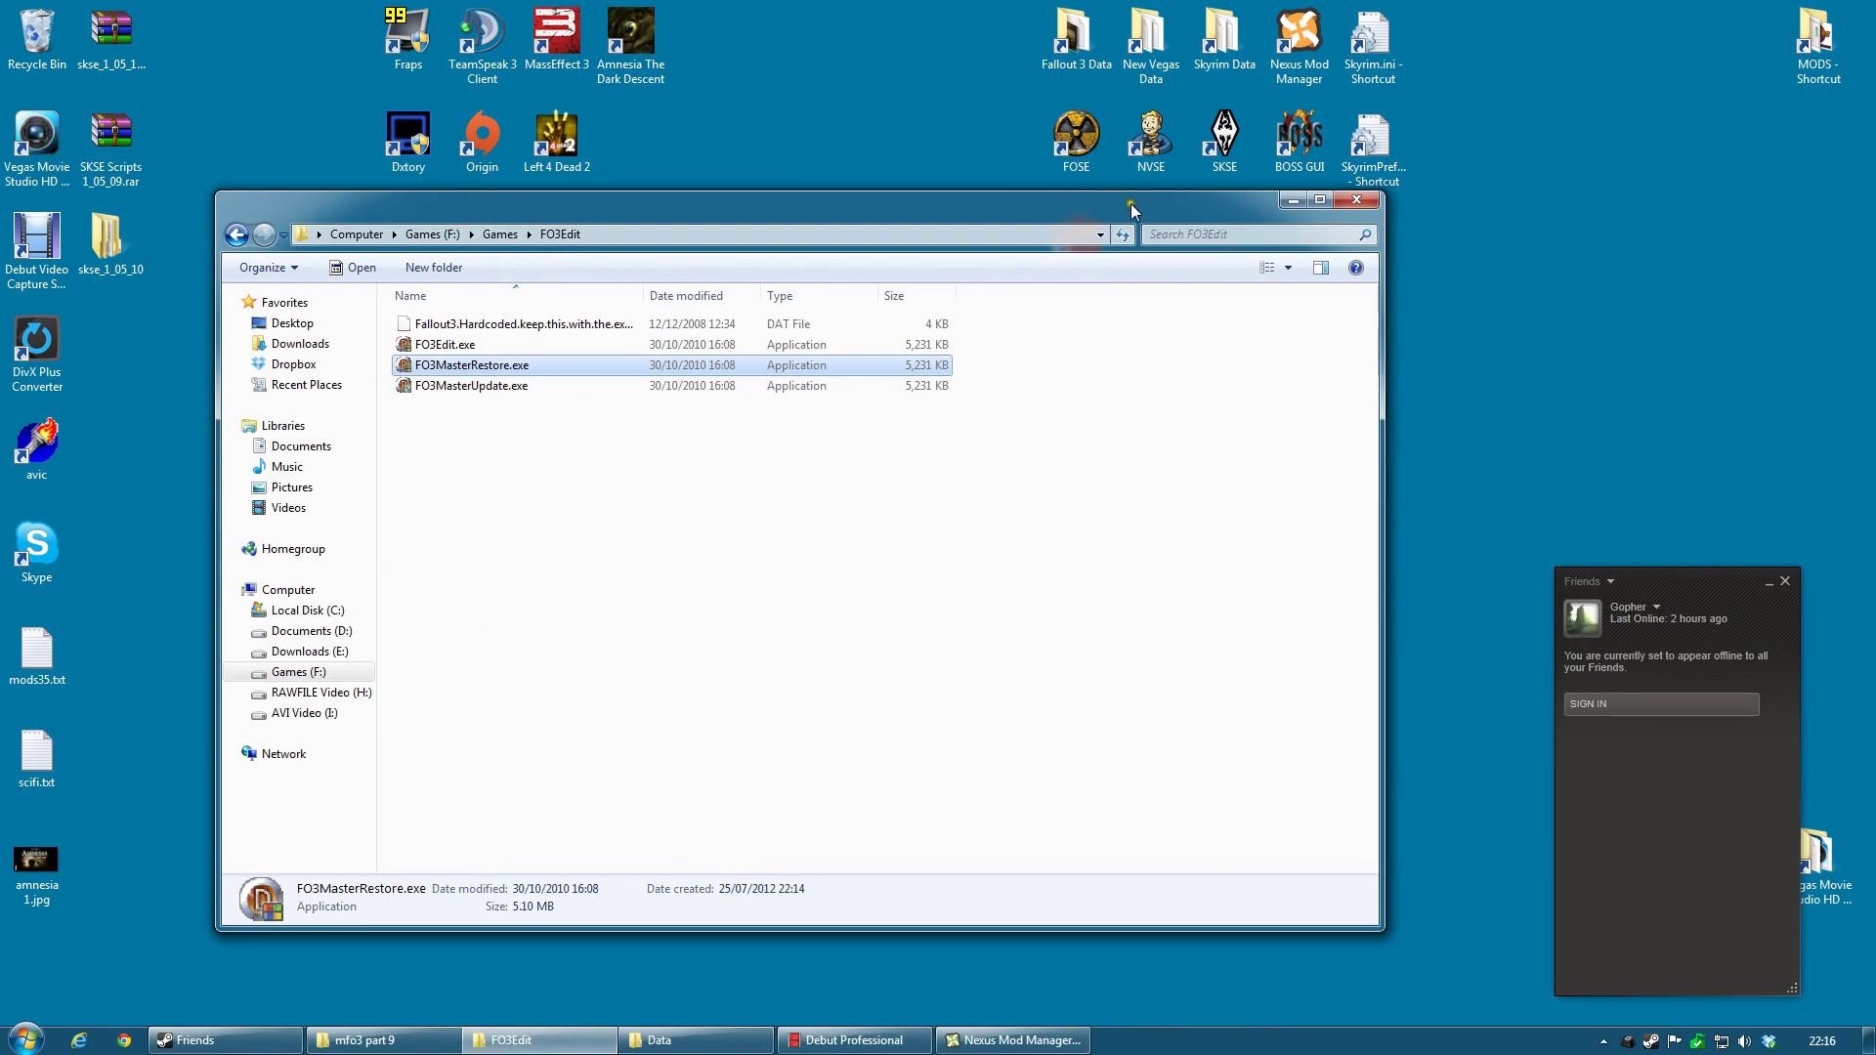
Reopen FO3Edit from the desktop, load the preselected plugins and close the FO3Edit folder window
drag(1130, 202, 1130, 390)
double_click(1089, 361)
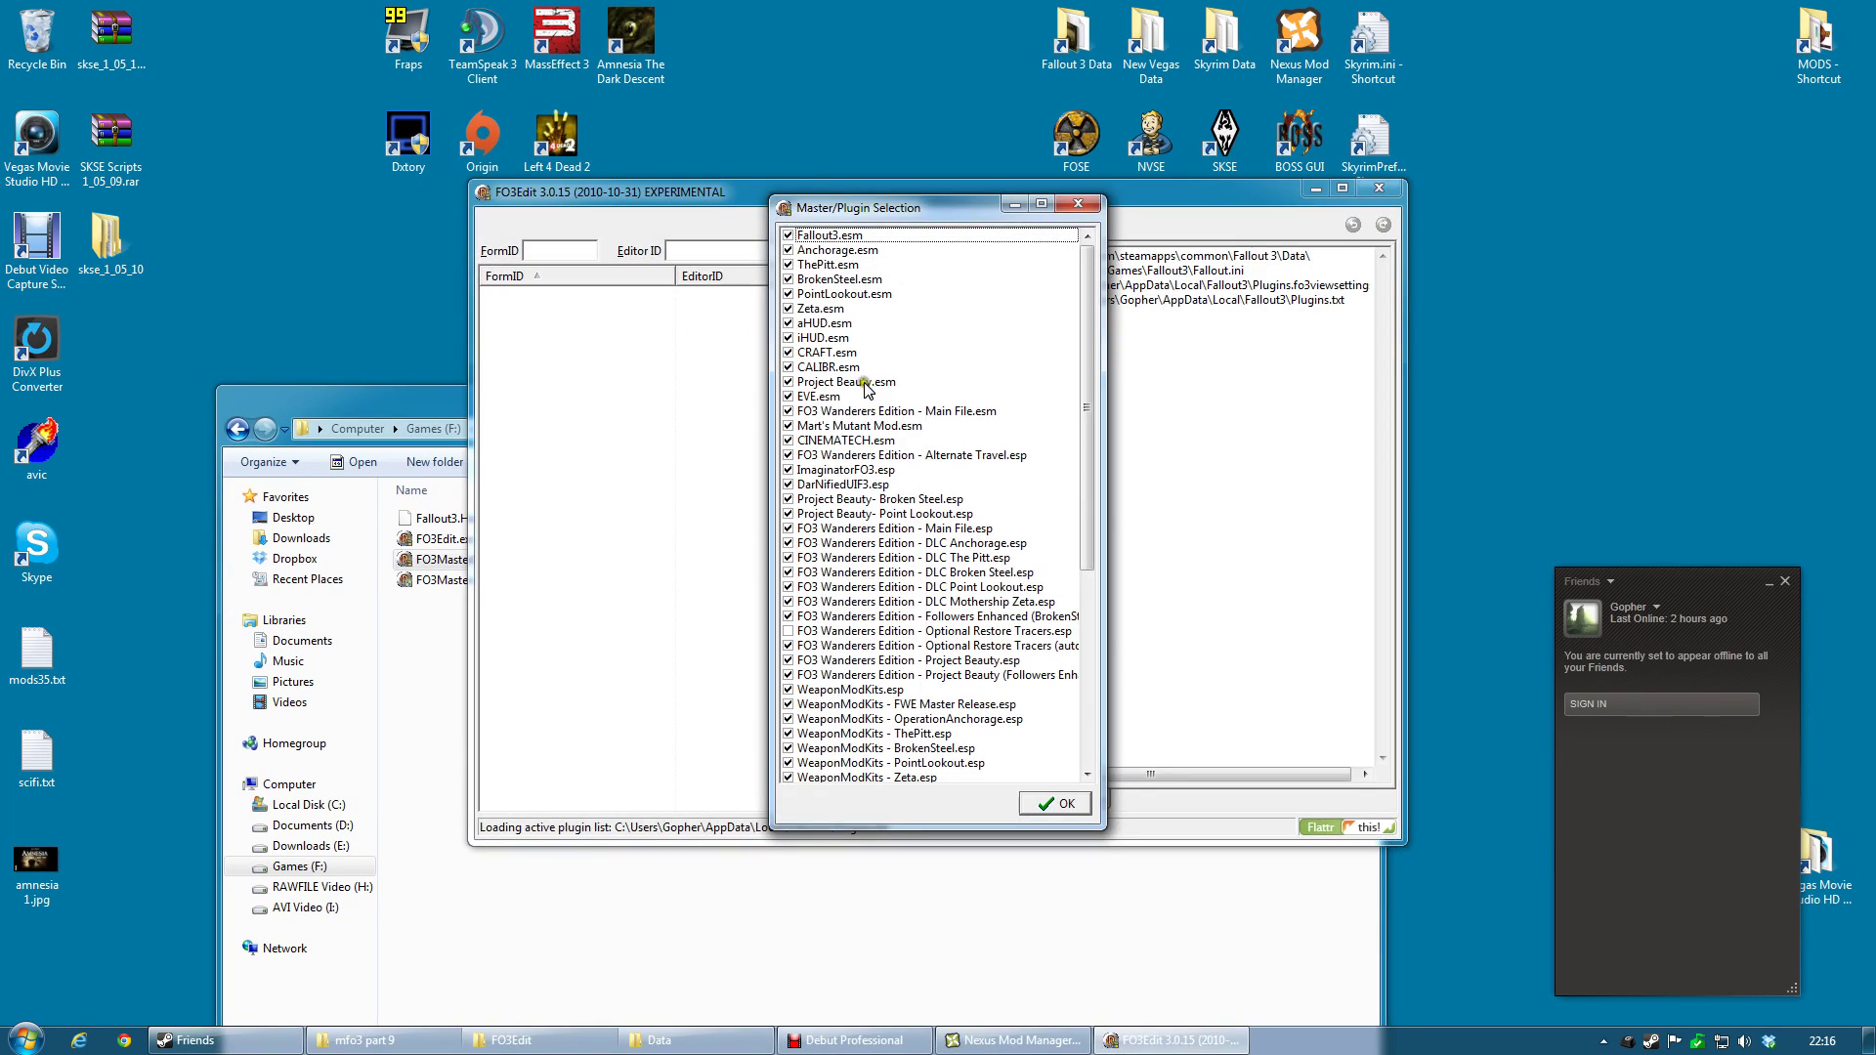
click(1043, 802)
drag(424, 410, 386, 275)
click(1307, 258)
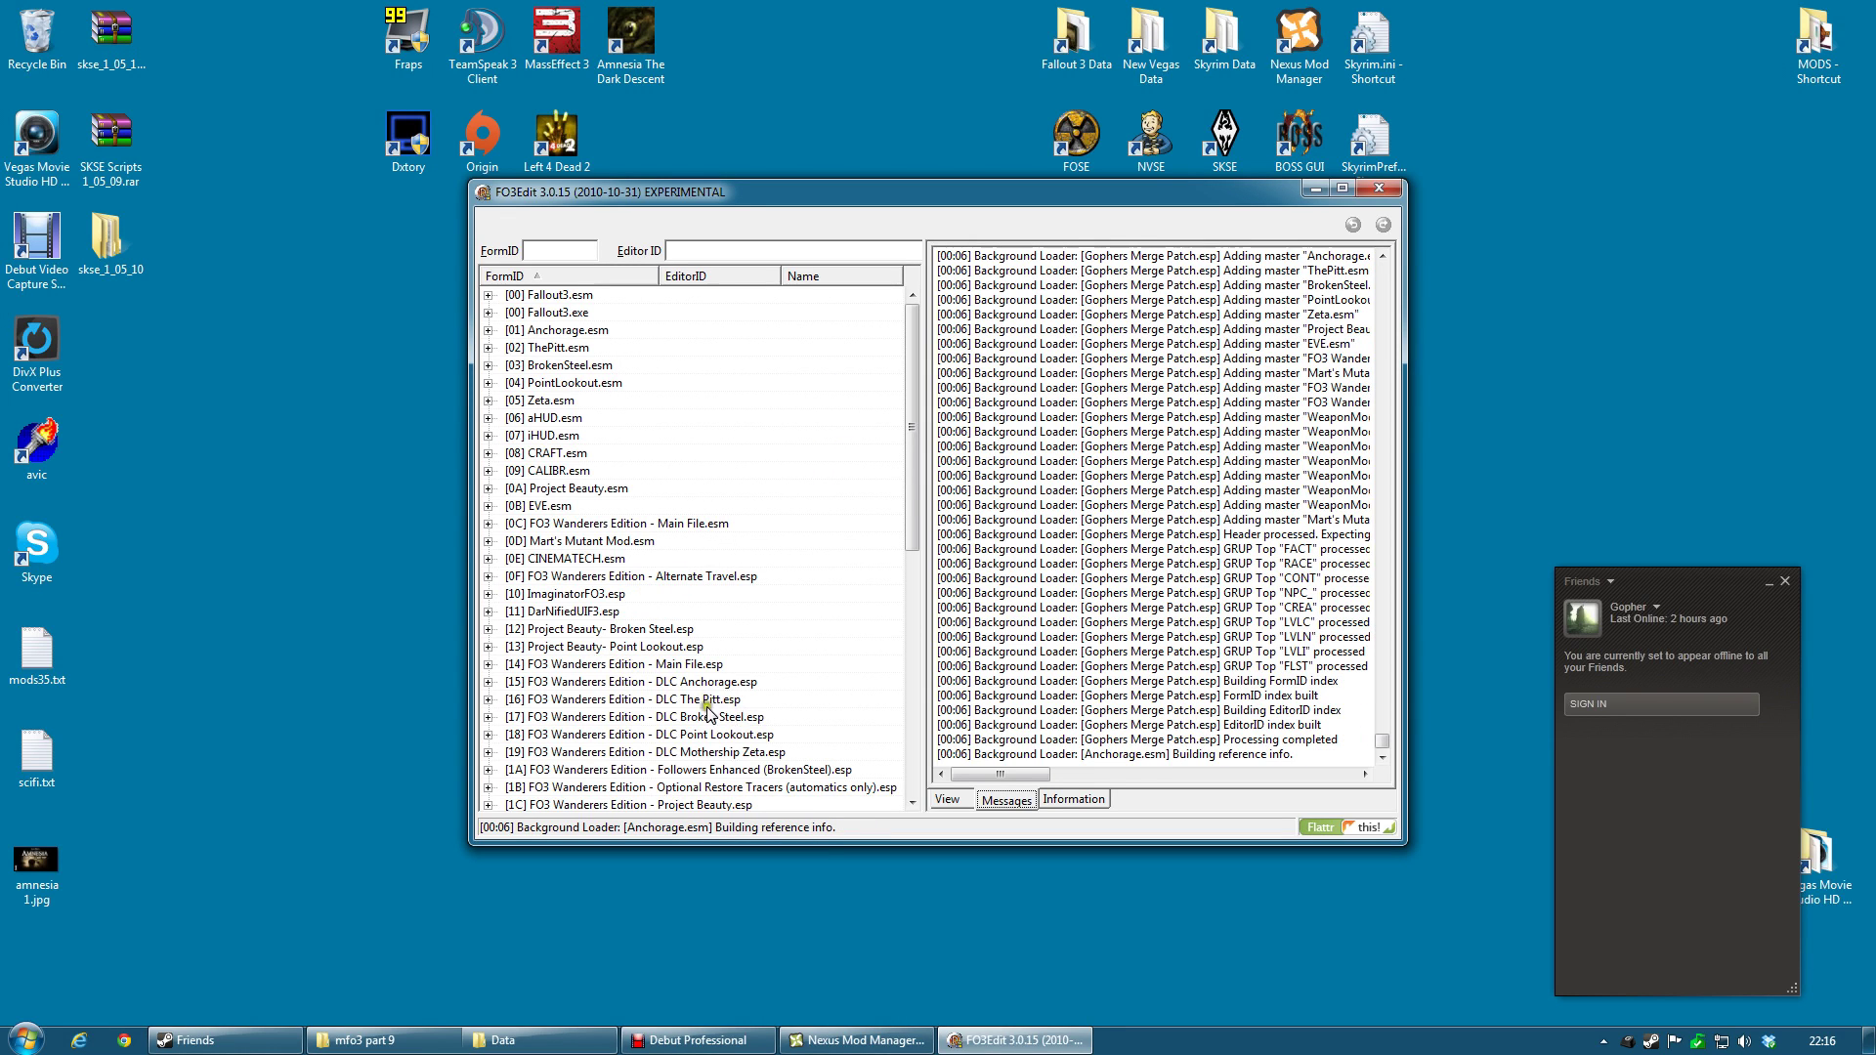
Check the record flags in the file header of FO3 Wanderers Edition - Main File.esp, and collapse the plugin
click(616, 664)
click(489, 665)
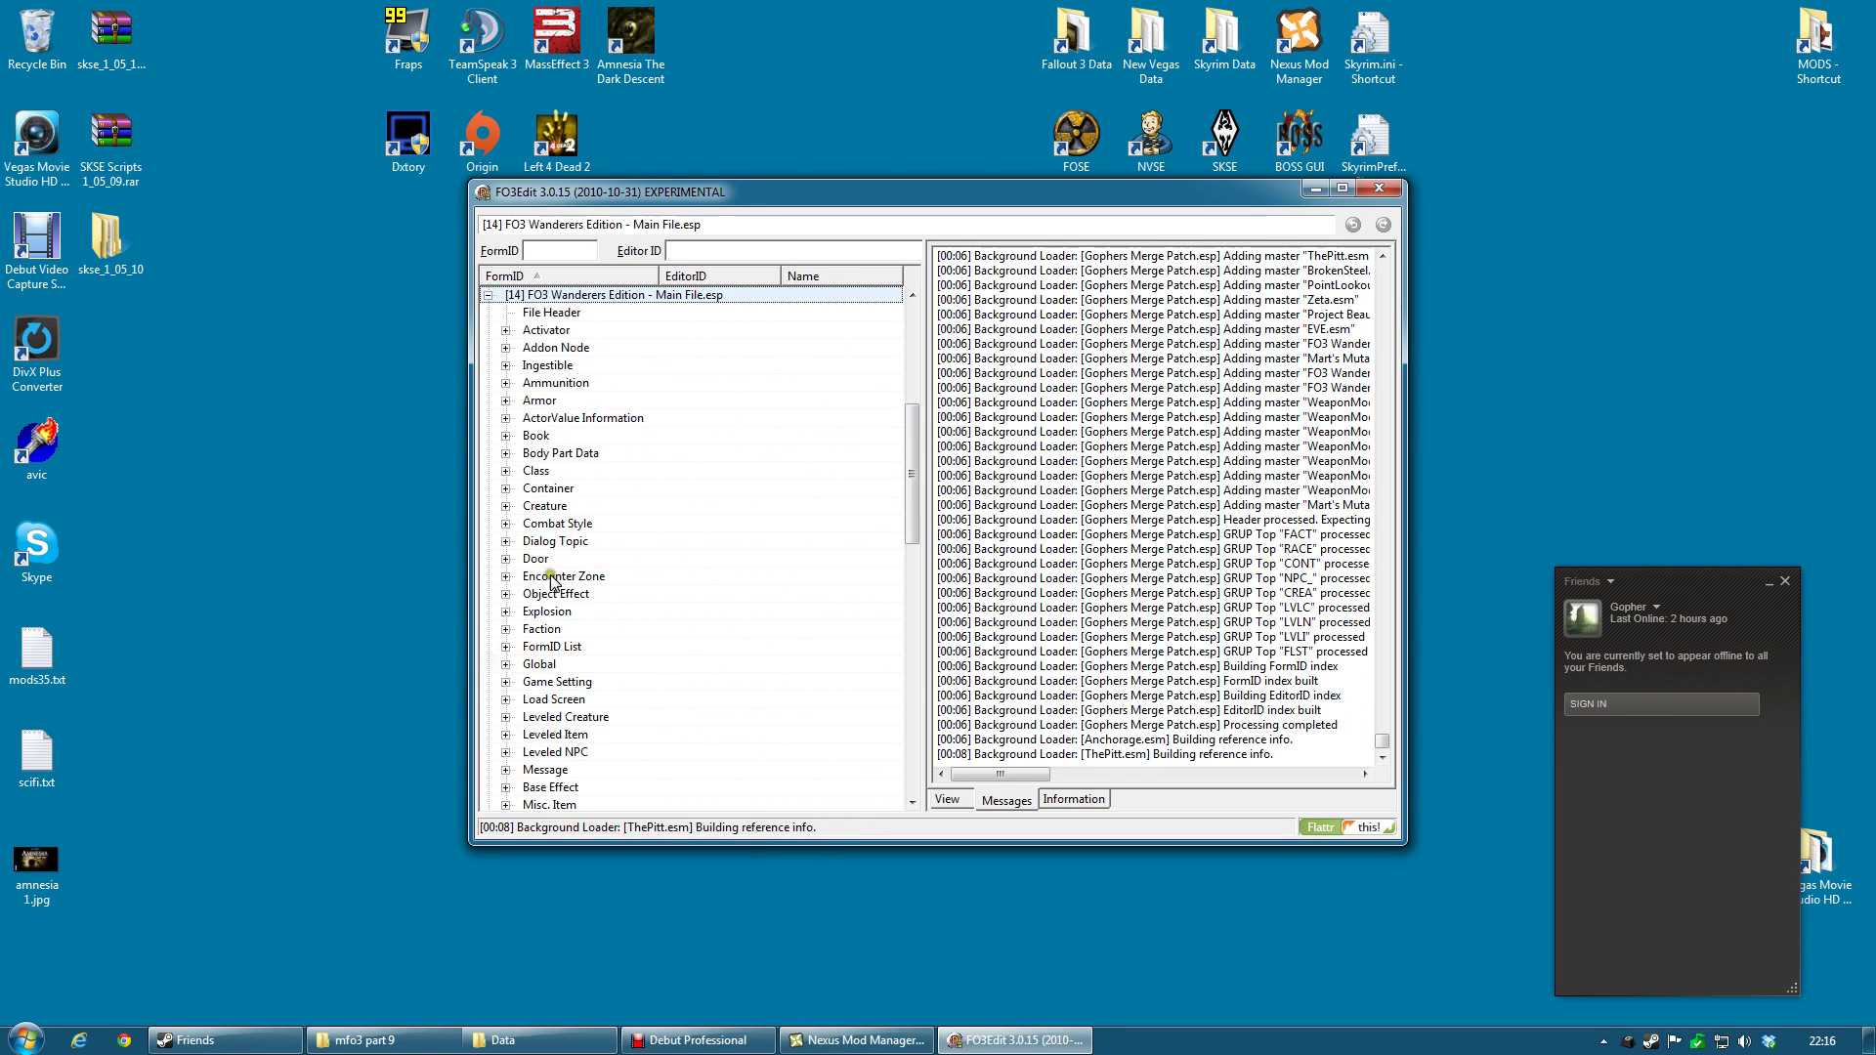
click(547, 312)
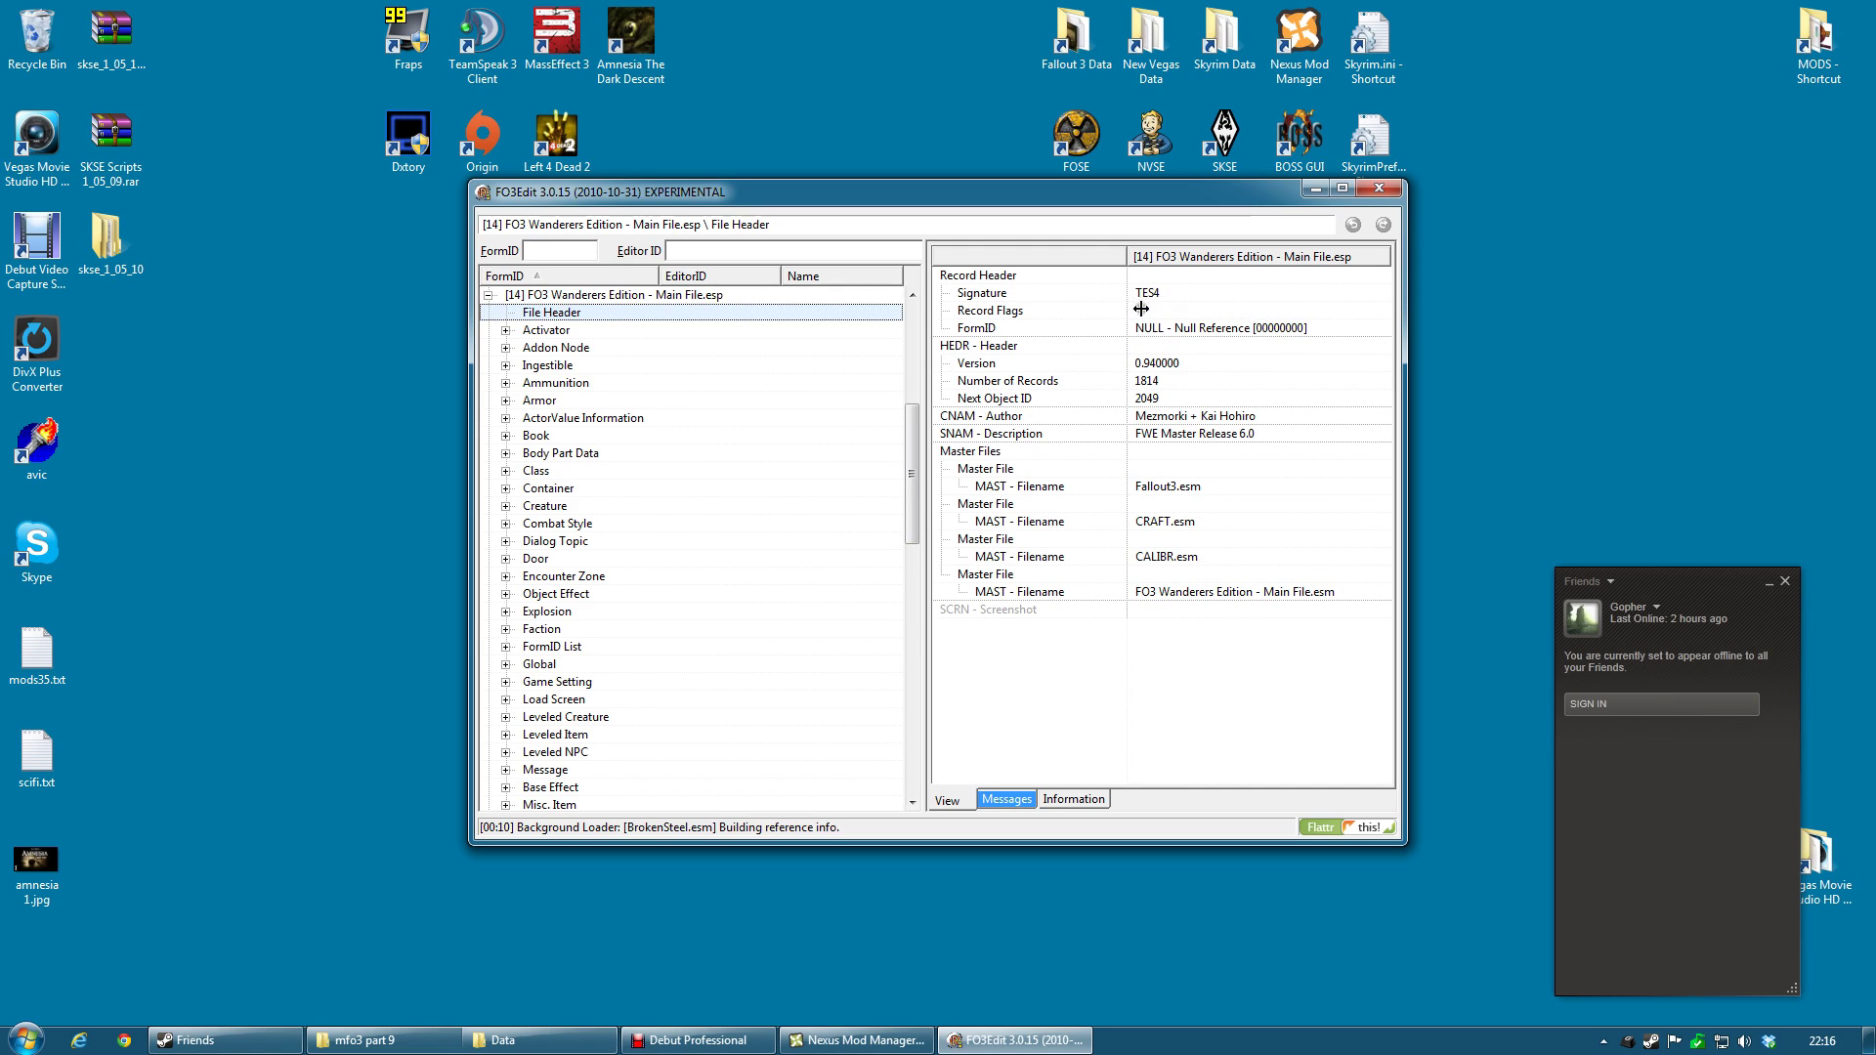
scroll(1063, 443, up, 2)
click(488, 401)
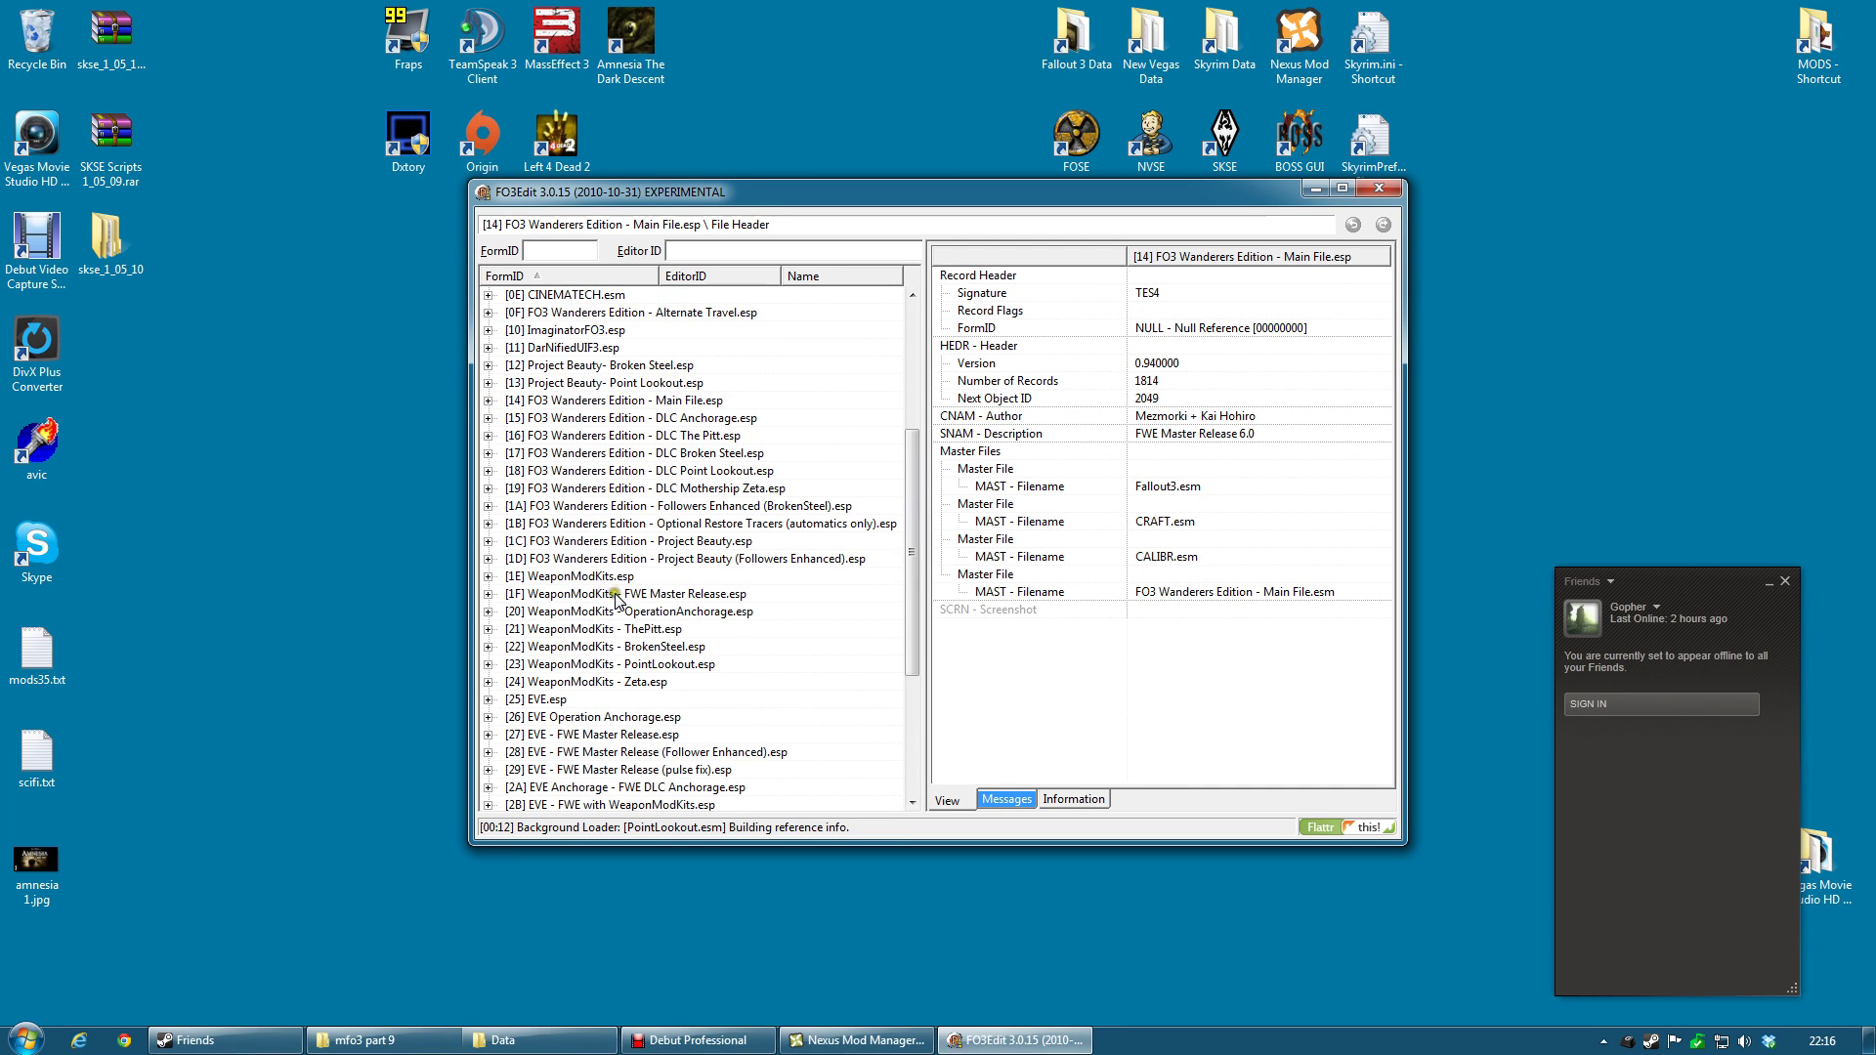
Turn on the ESM record flag in the file header of FO3 Wanderers Edition - Alternate Travel.esp, accepting the module edit
scroll(742, 528, up, 5)
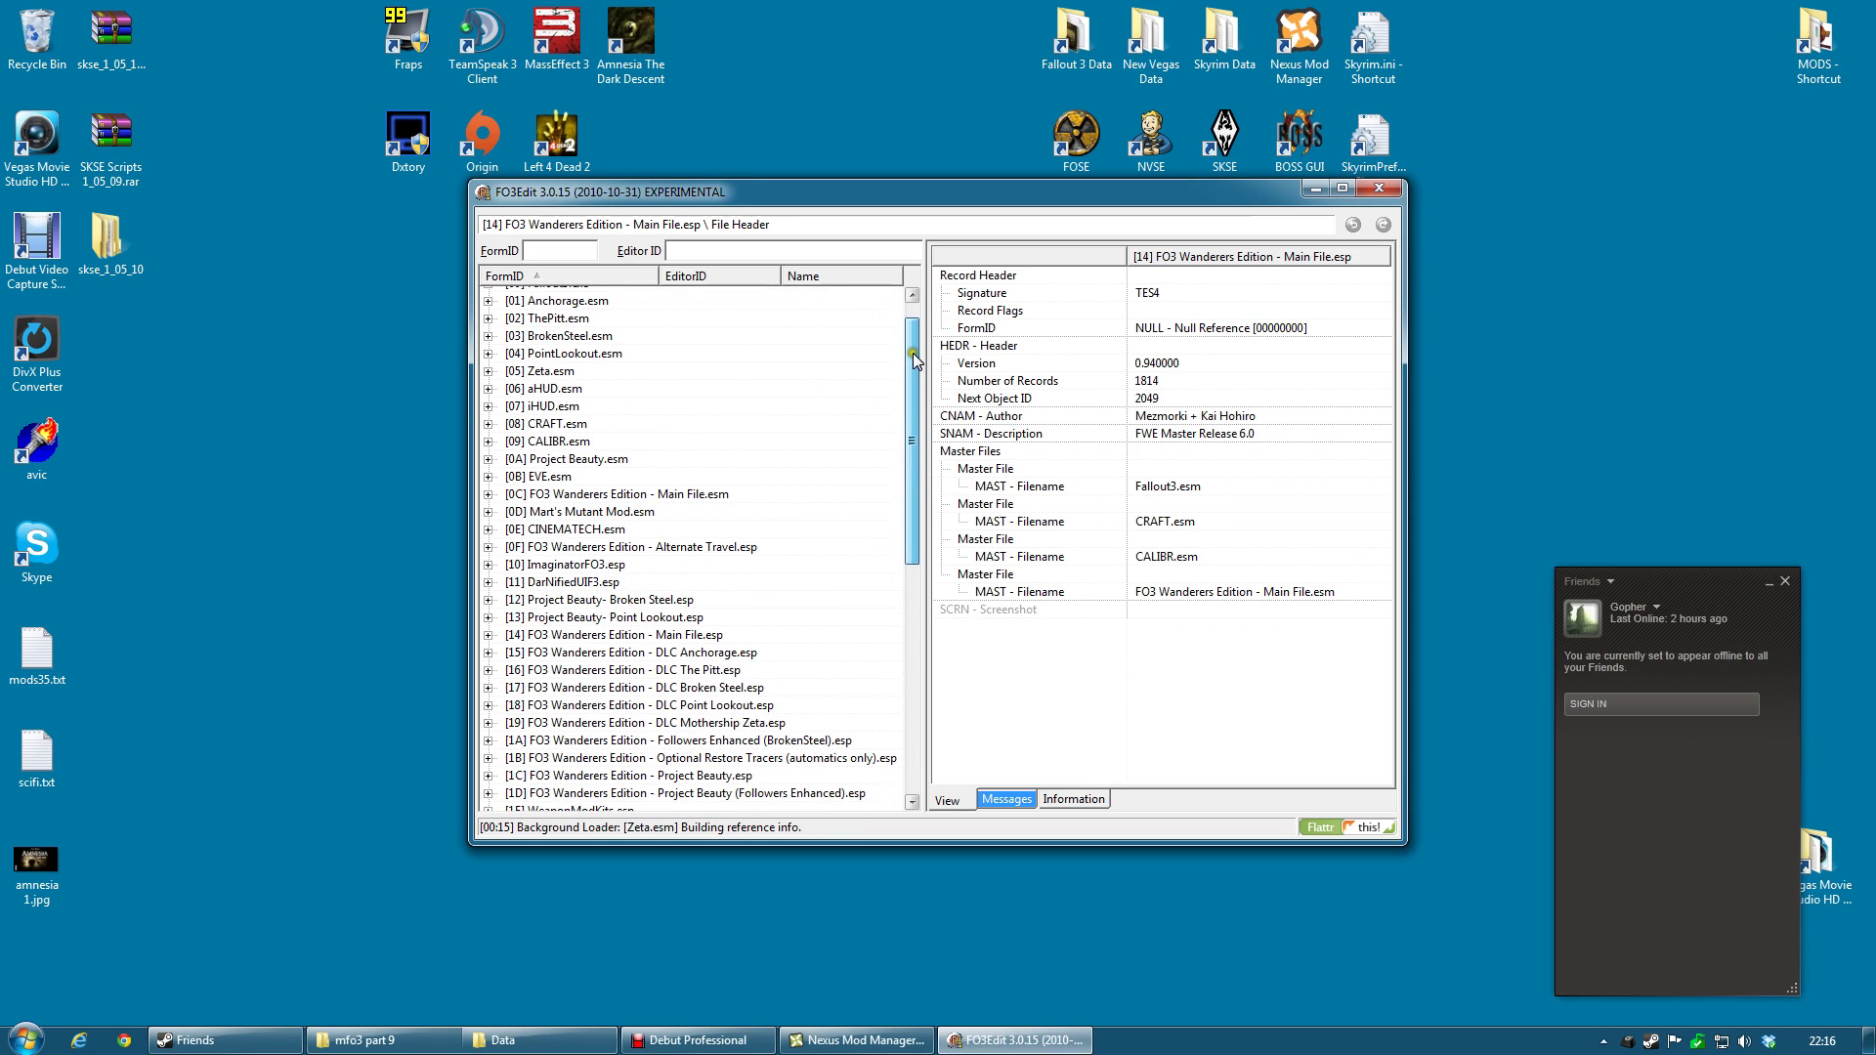
click(607, 547)
click(488, 547)
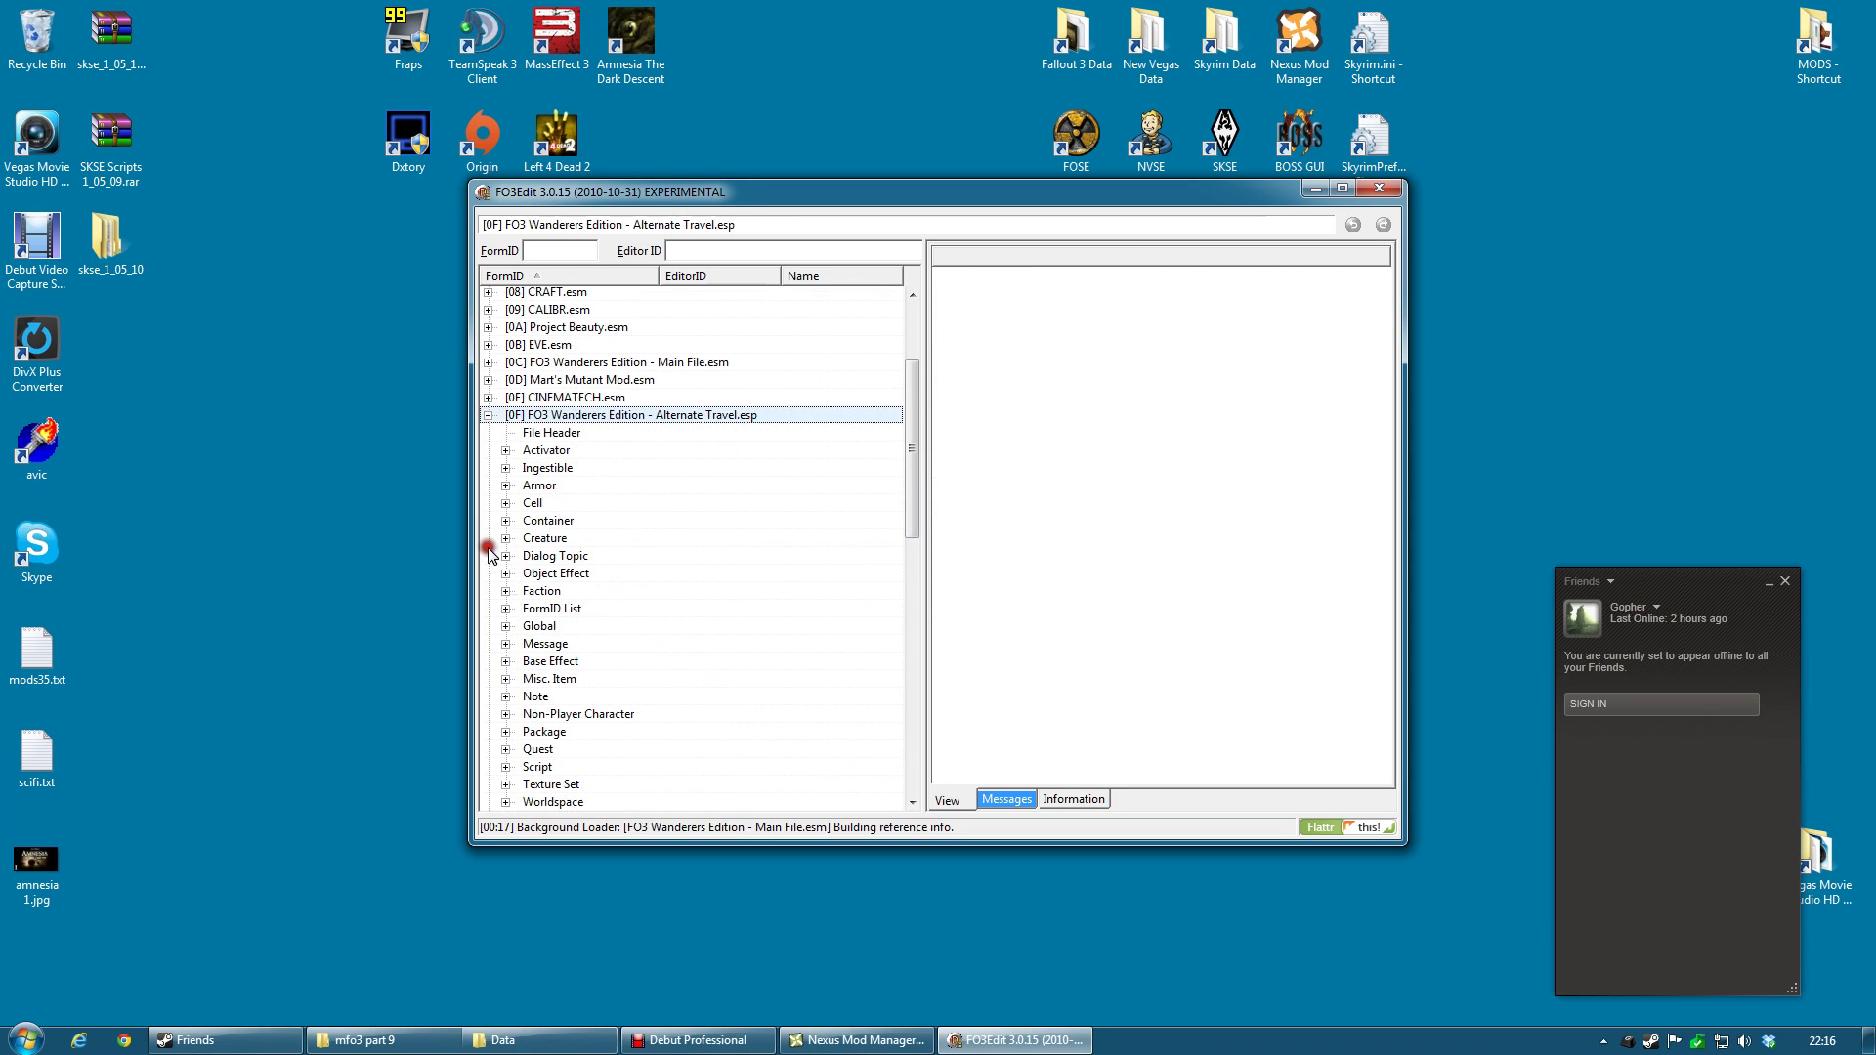
click(549, 435)
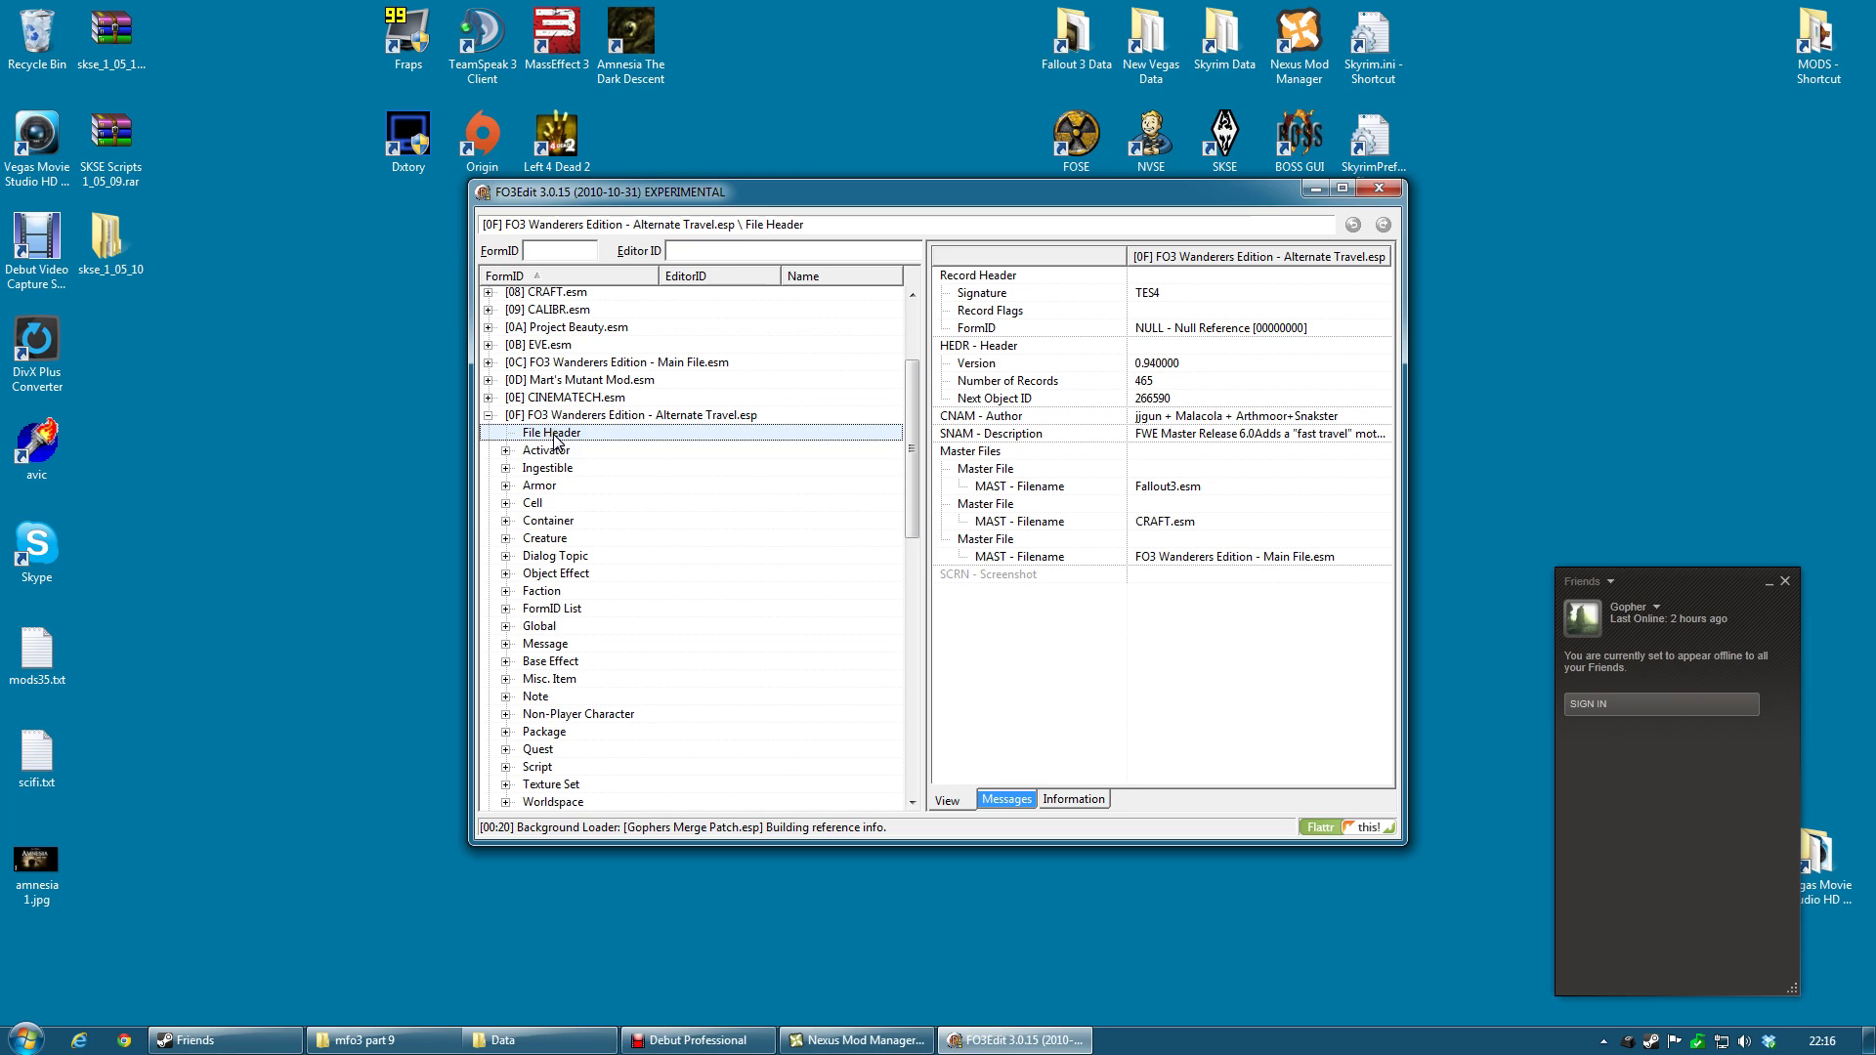
right_click(1148, 314)
click(1122, 365)
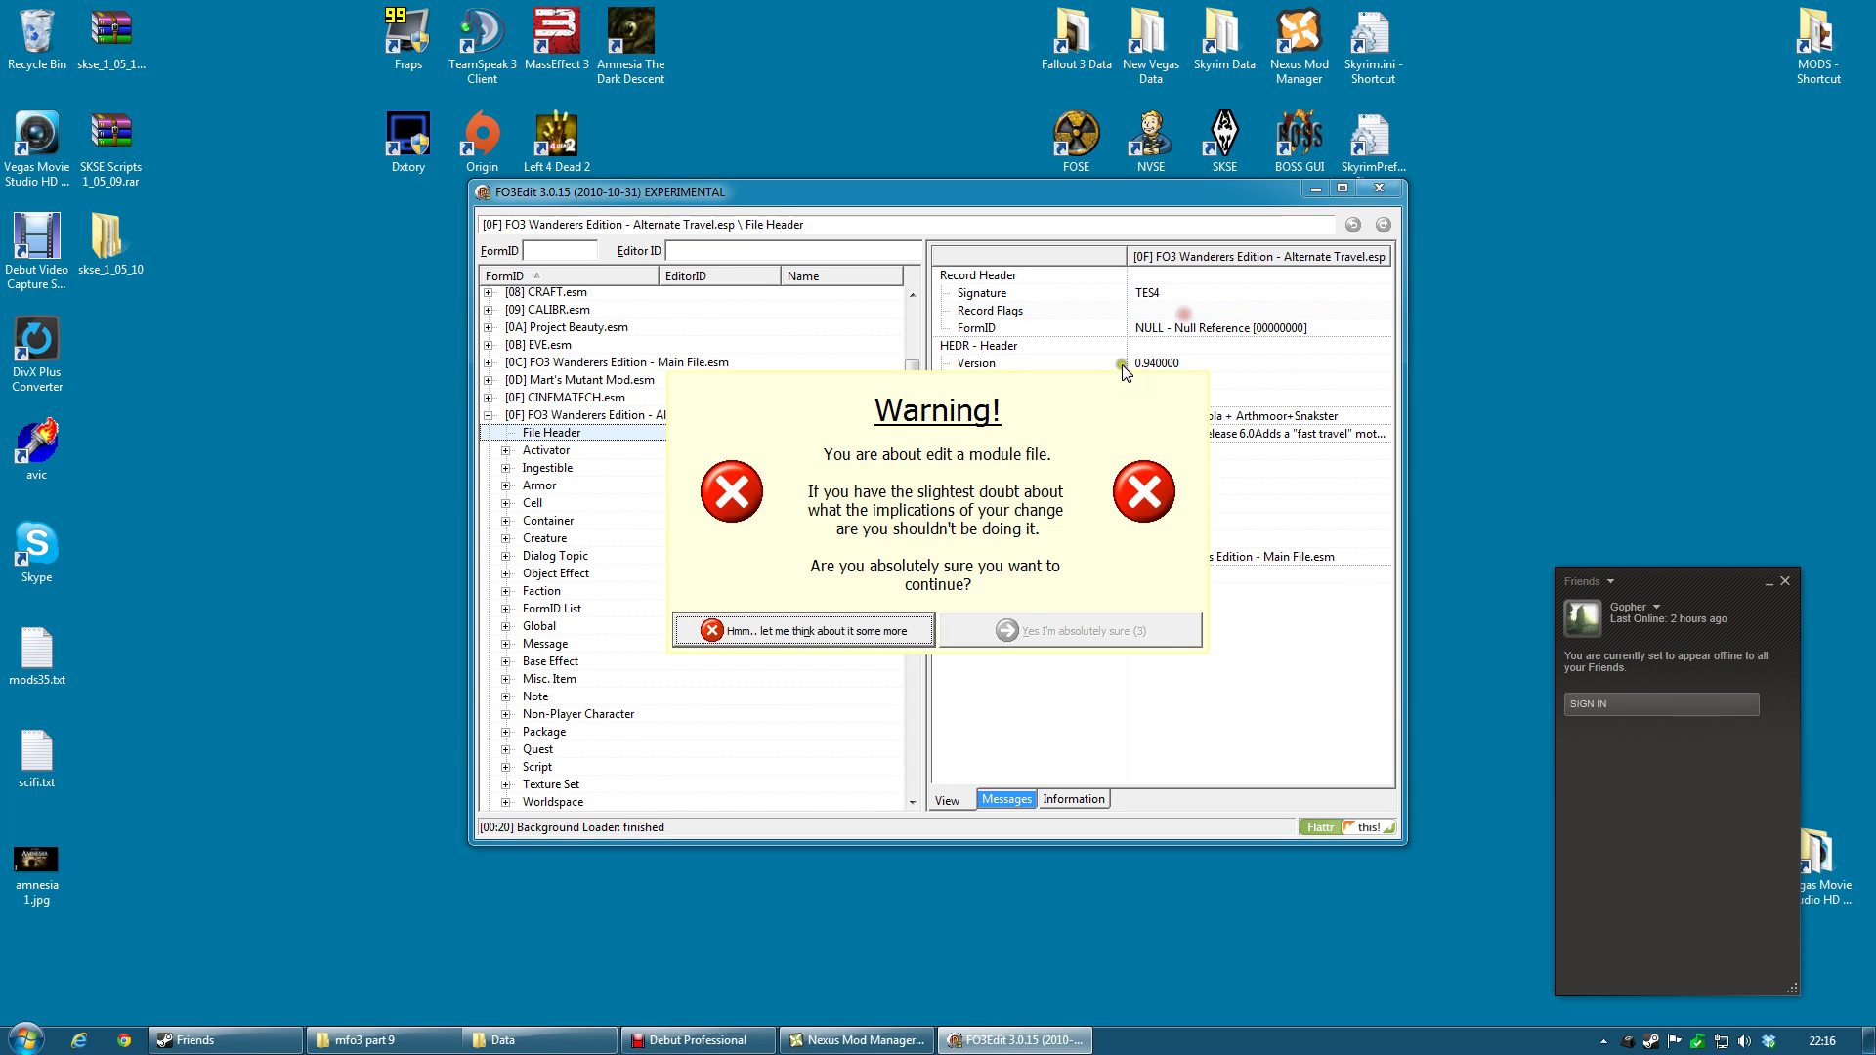
click(1007, 633)
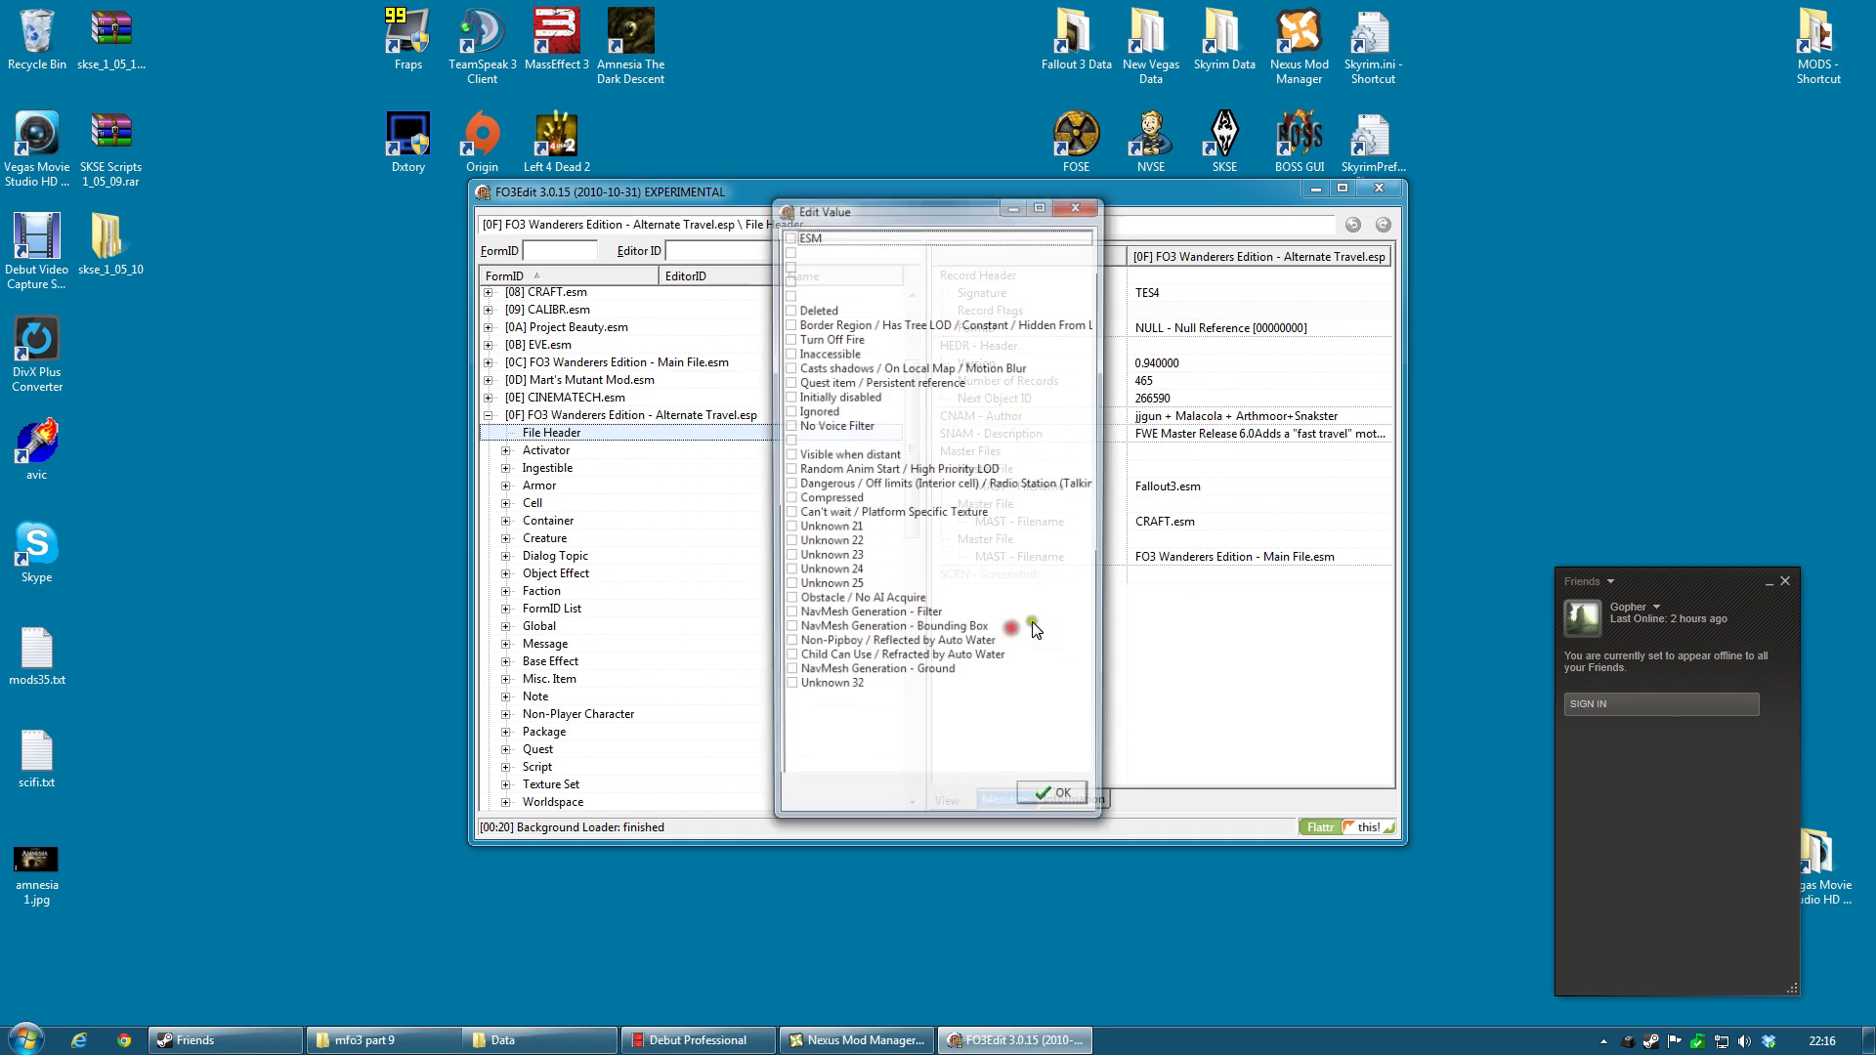
click(789, 235)
click(1044, 804)
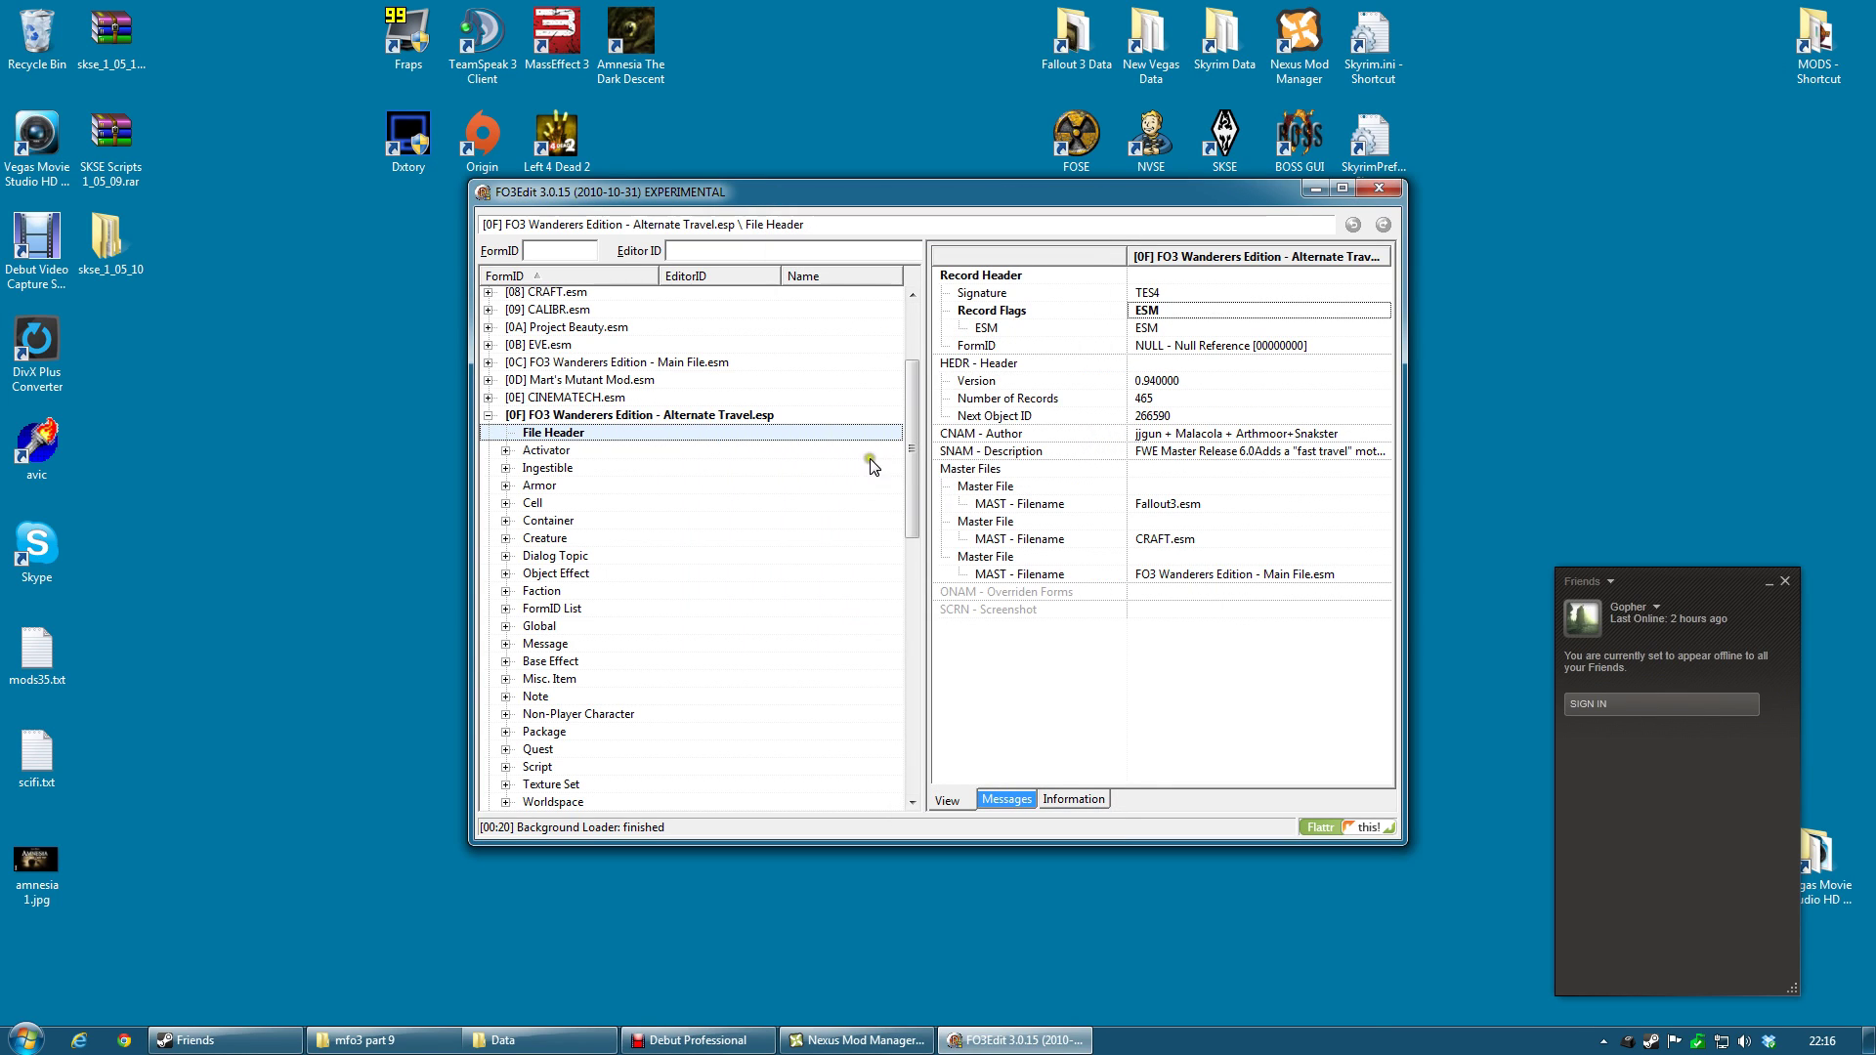
click(488, 415)
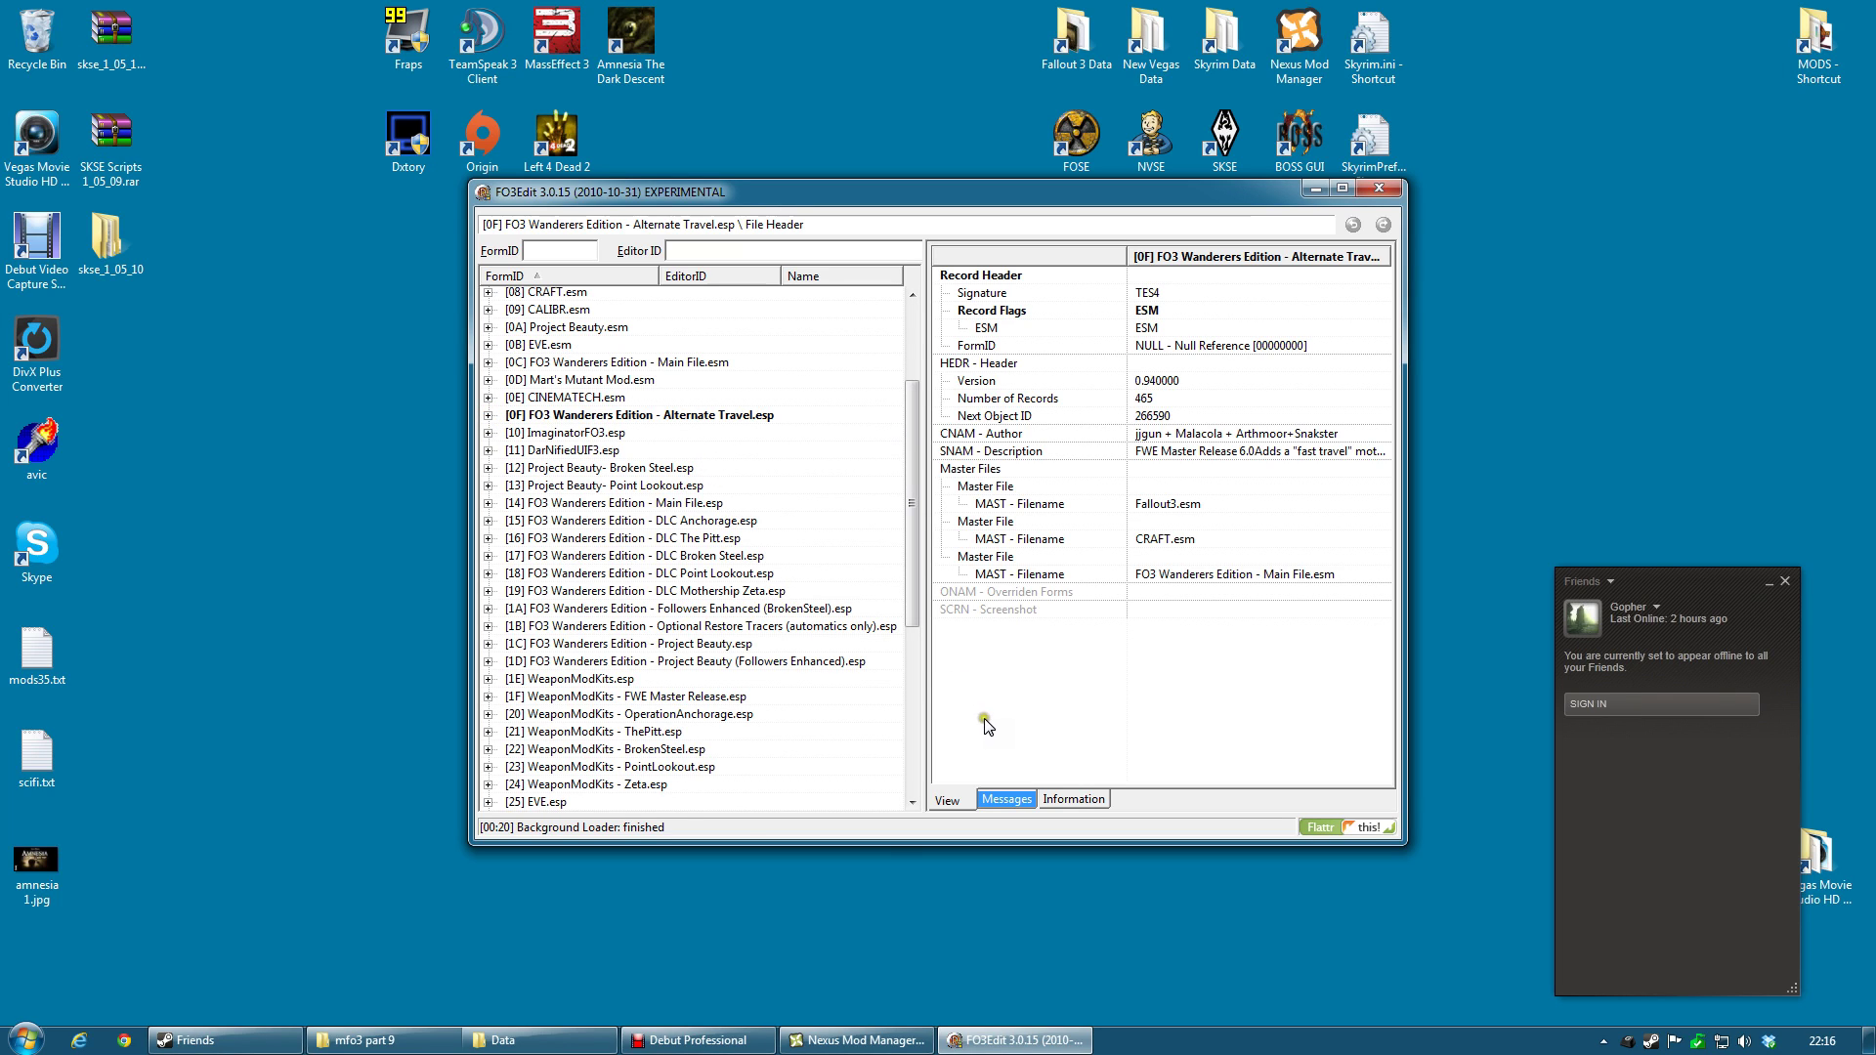
Bring up the Fallout 3 Data folder and sort its contents by type to group the backup files
click(503, 1039)
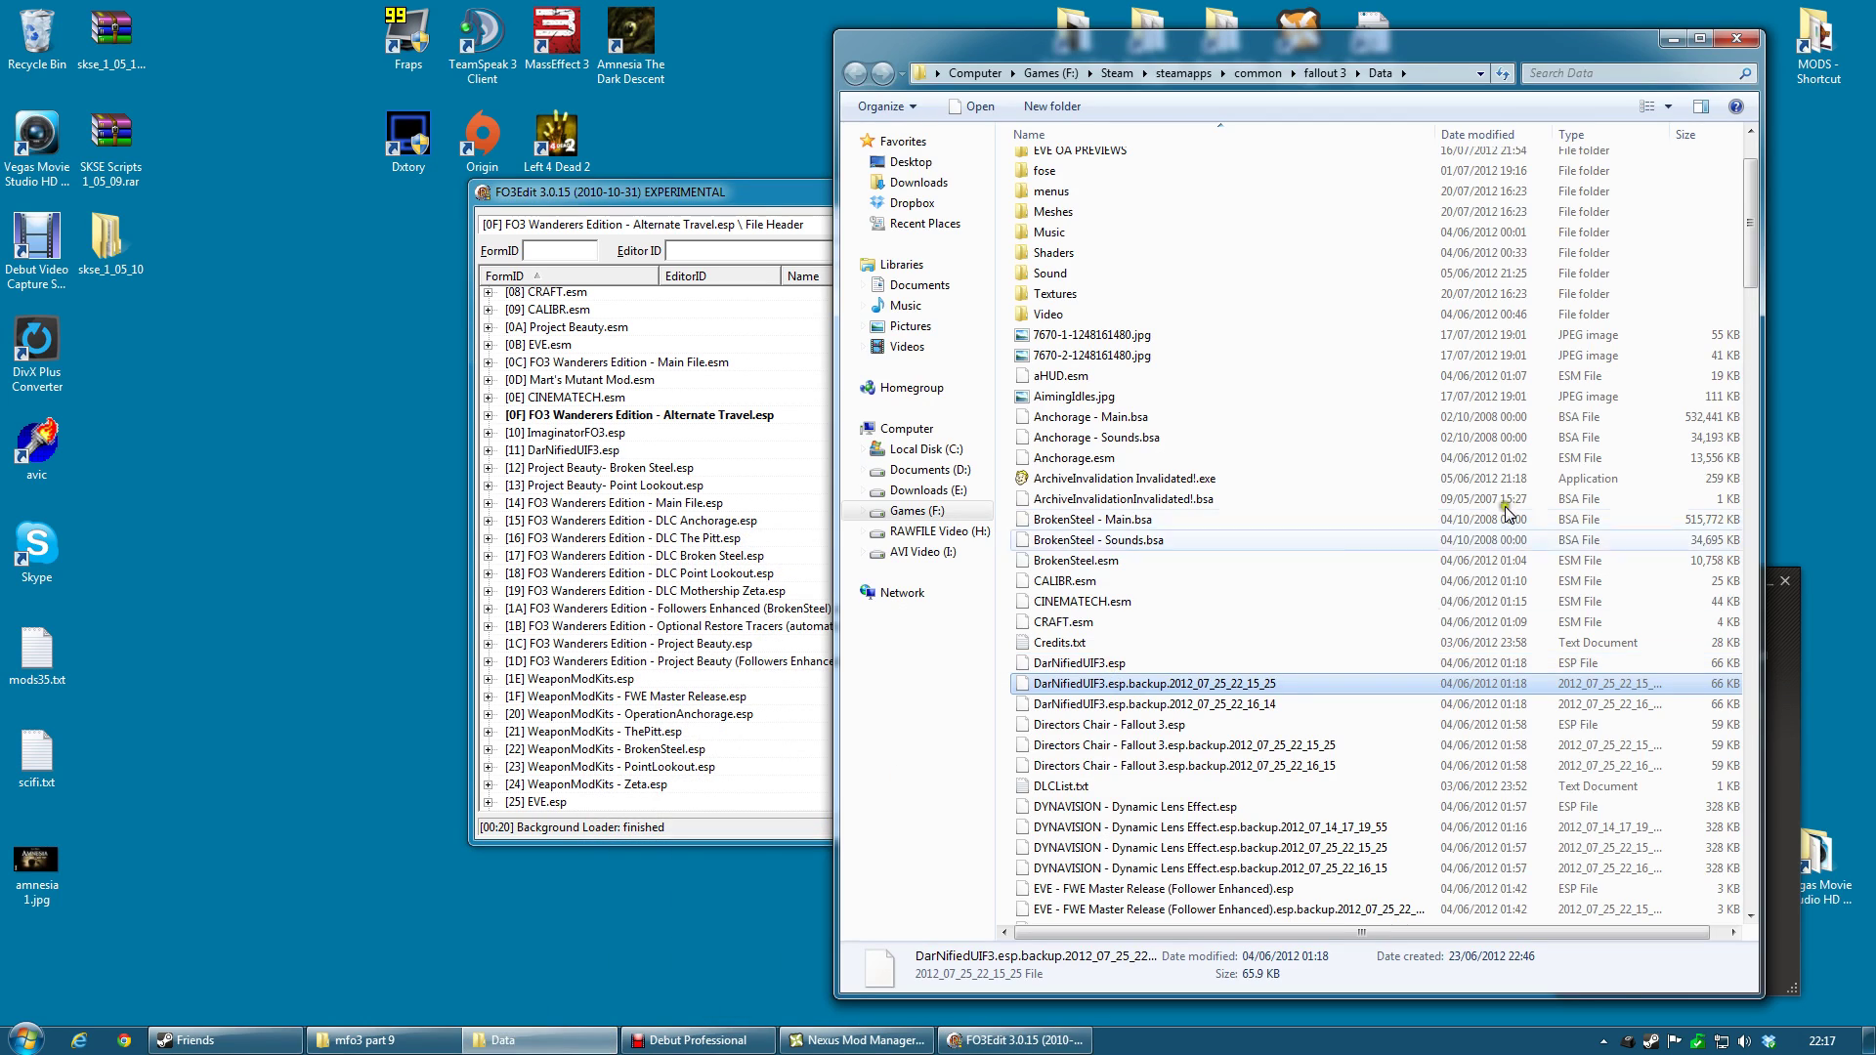
click(1229, 767)
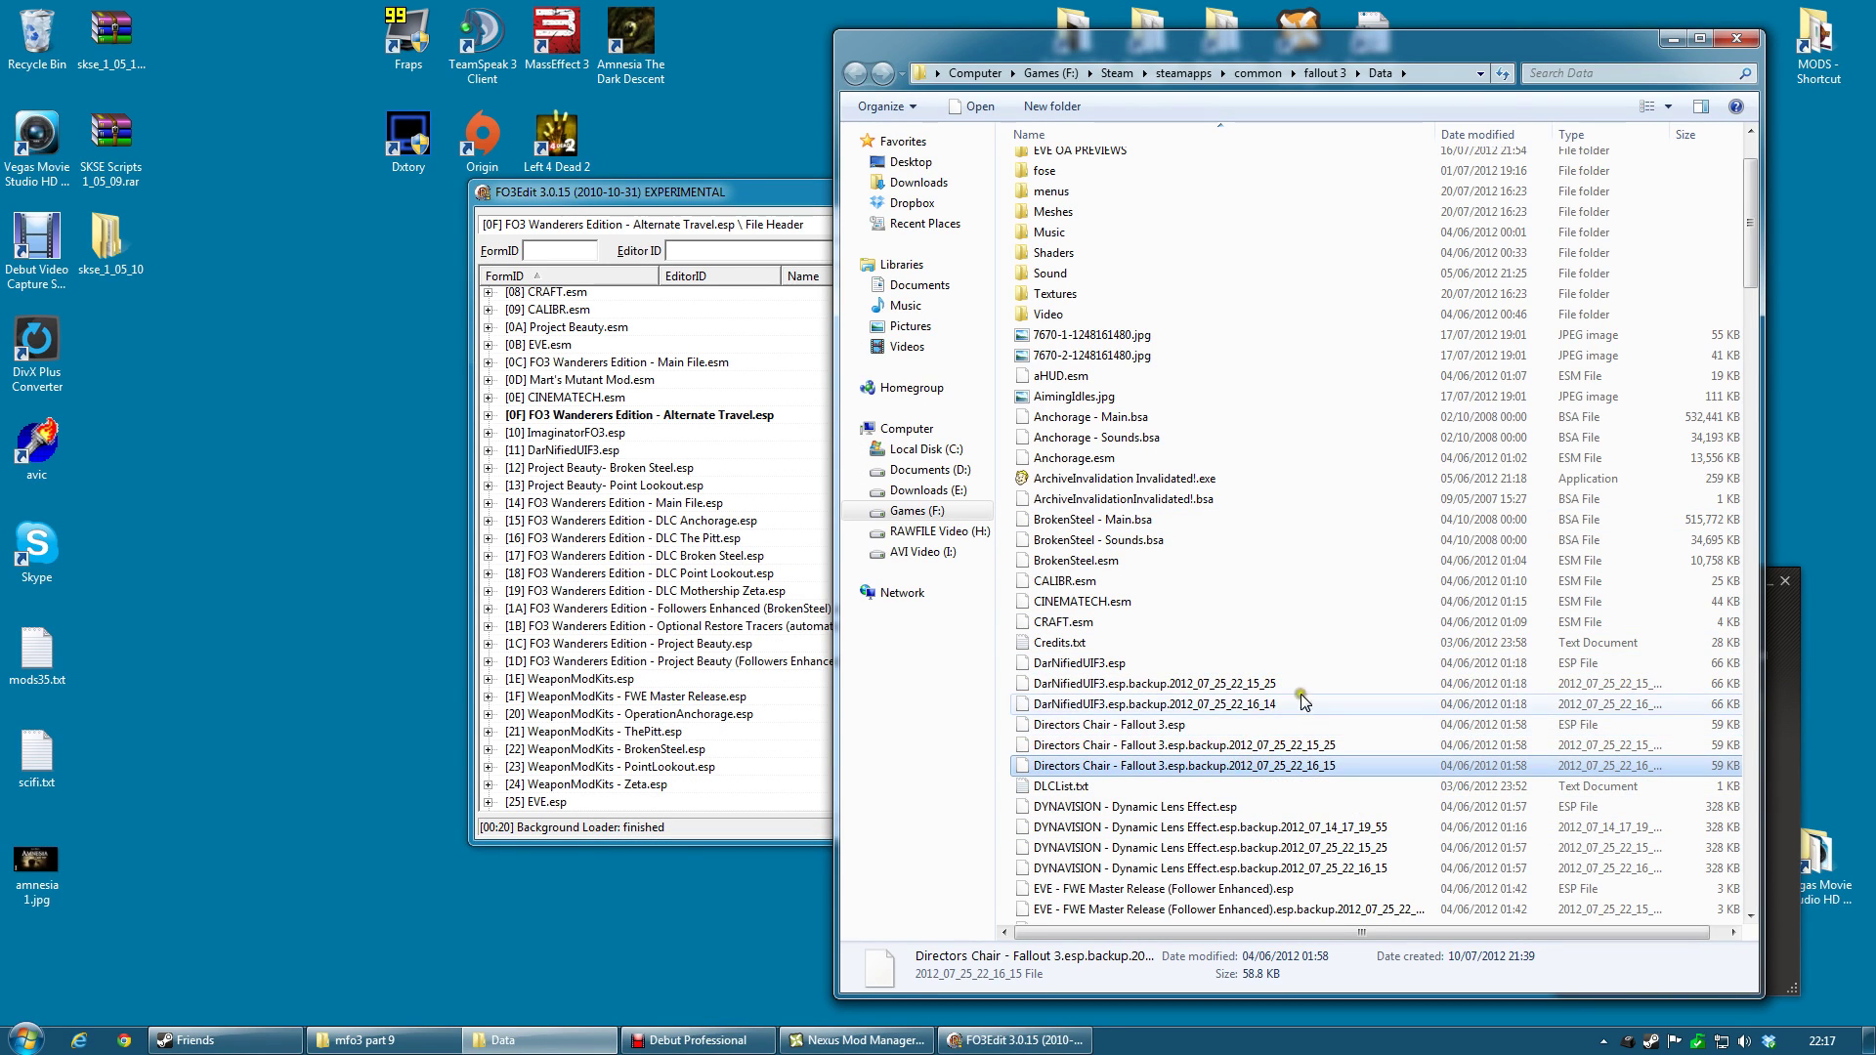
drag(1426, 107, 1127, 79)
click(1280, 106)
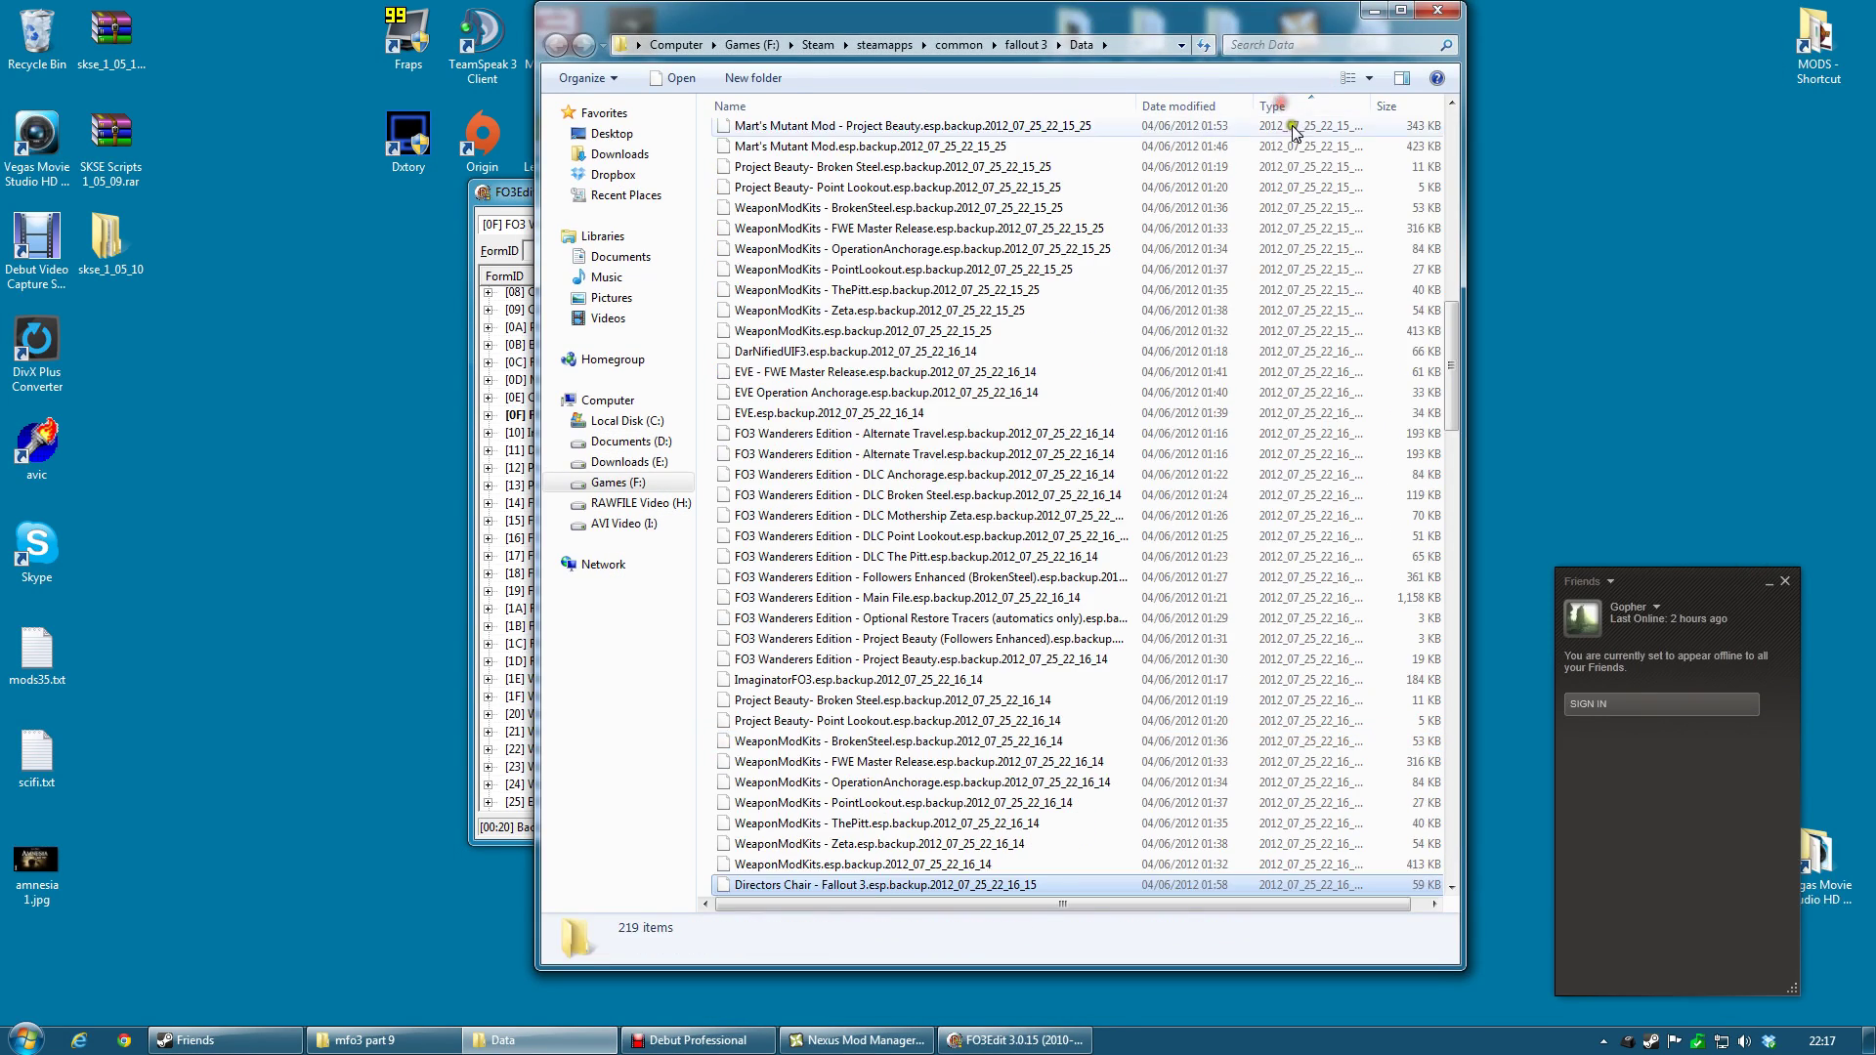
Select all the .esp.backup files, from the DYNAVISION 2012_07_14_17_19_55 backup through Mart's Mutant Mod.esp.backup.2012_07_25_22_16_15
scroll(1010, 339, up, 15)
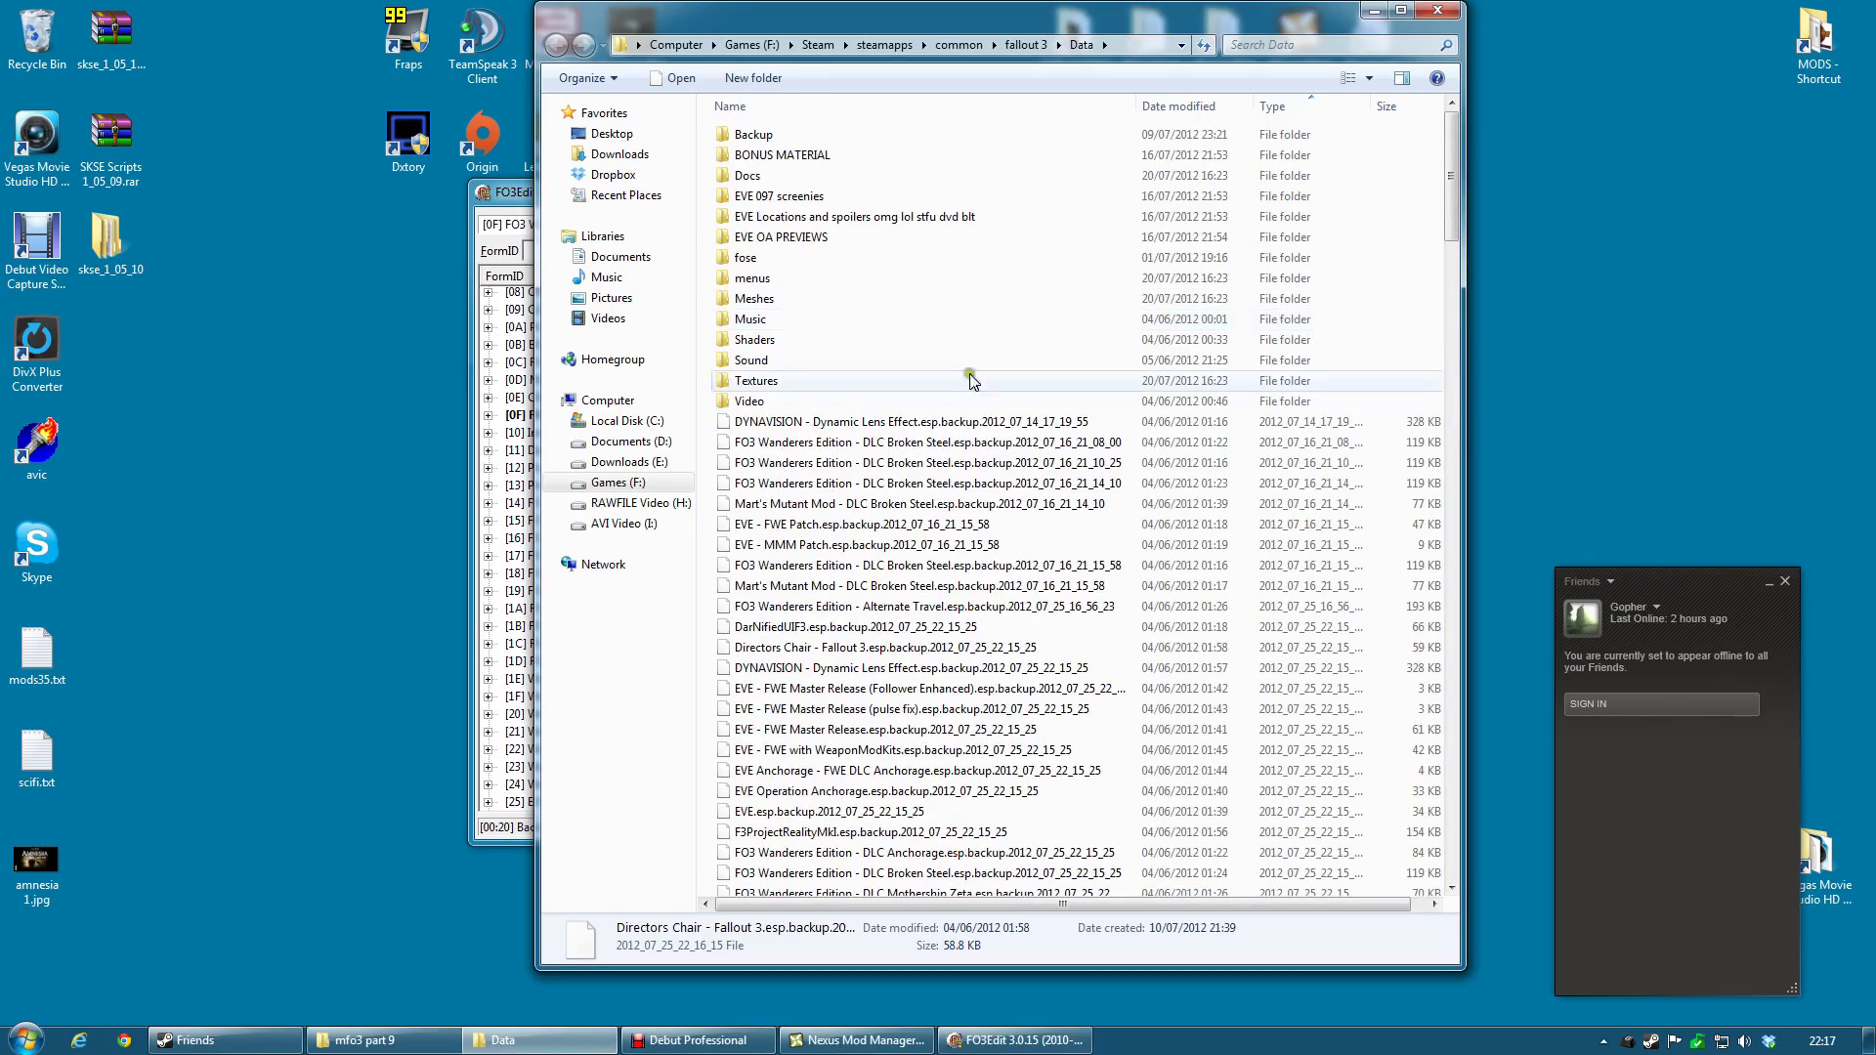
click(967, 430)
scroll(977, 469, down, 16)
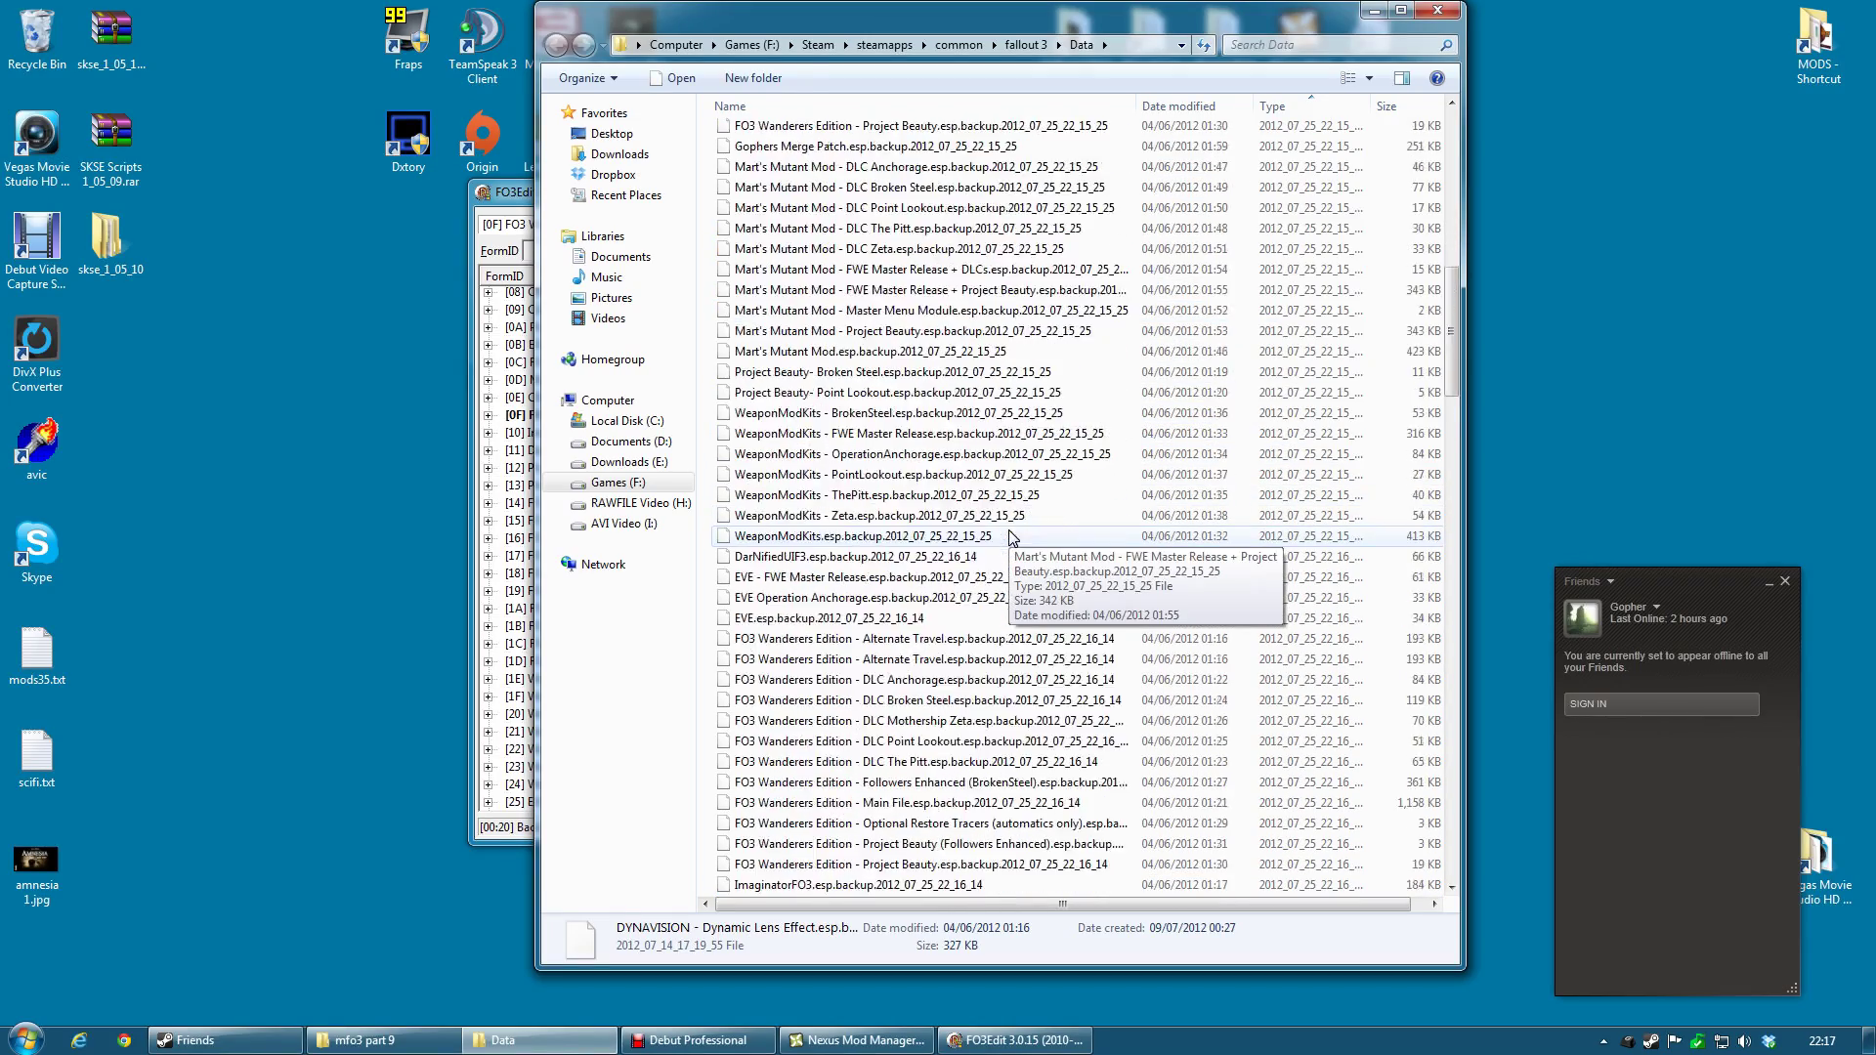
scroll(1012, 540, down, 5)
shift+click(972, 823)
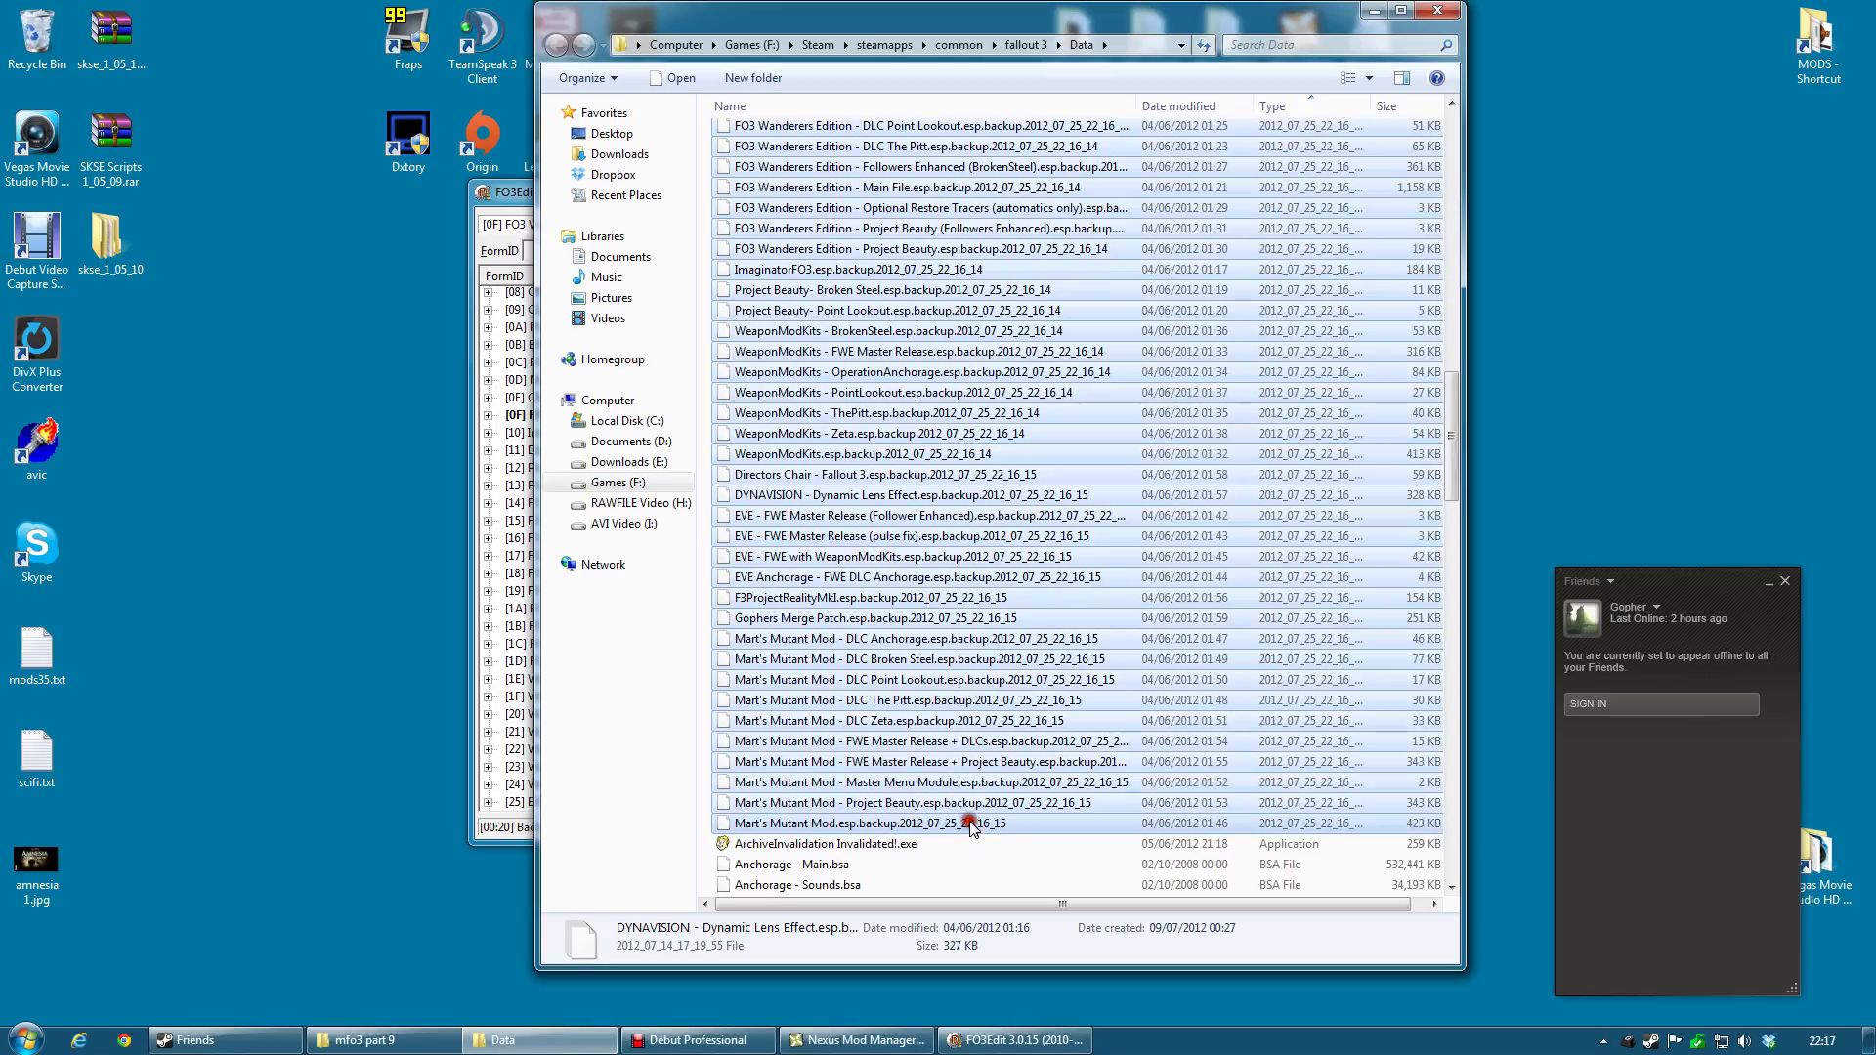